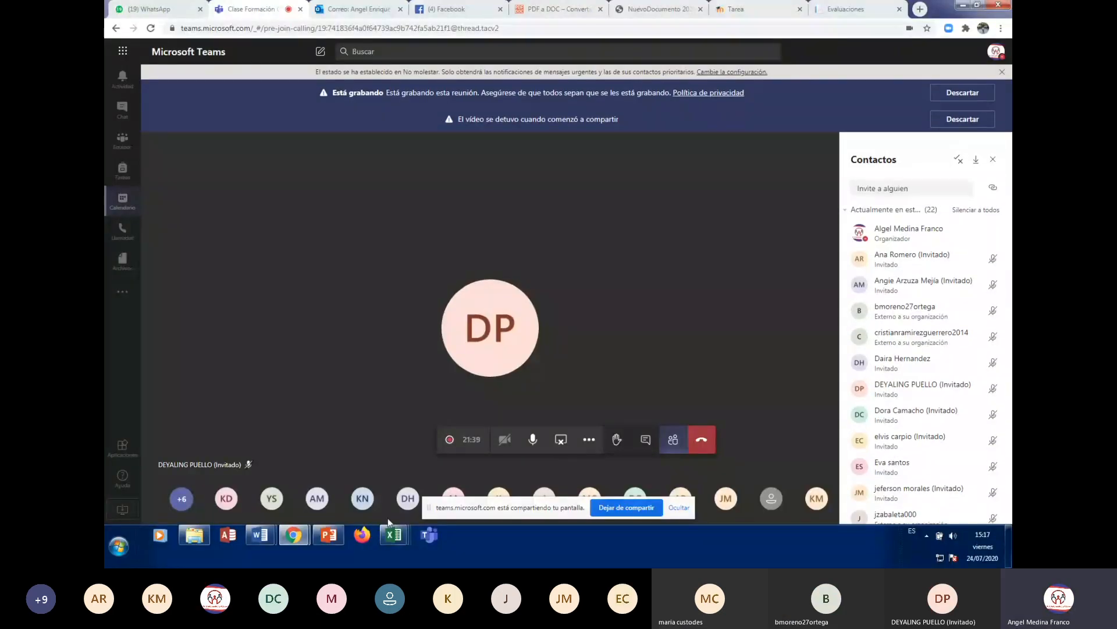
# - Bring the FUNCION SLERROR Excel window to the front of the Teams screen share
pyautogui.moveTo(398, 541)
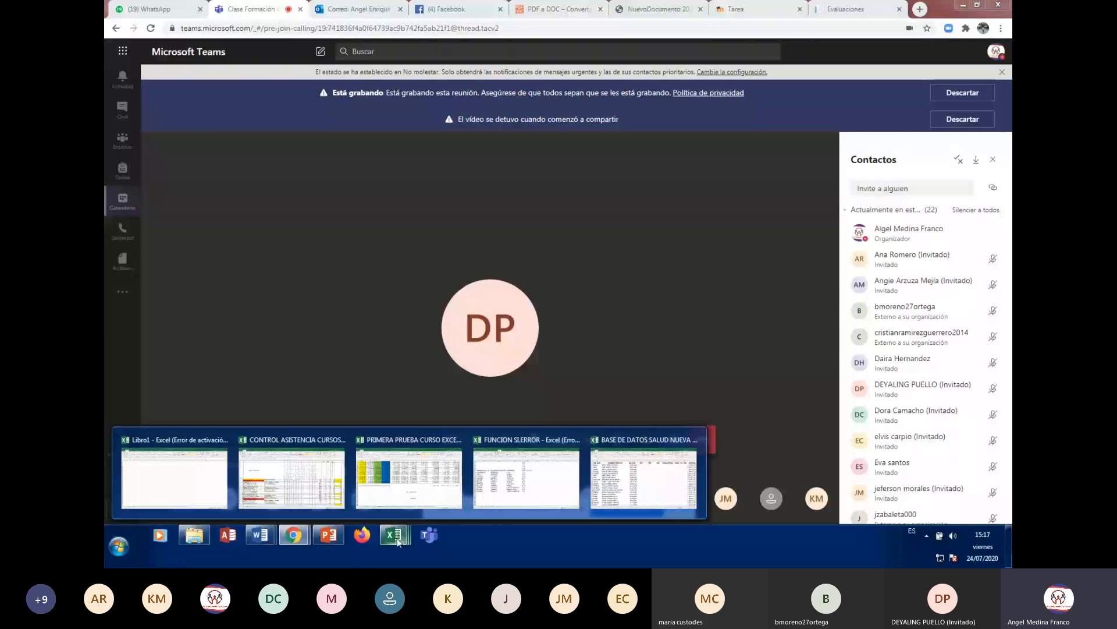
pyautogui.click(150, 488)
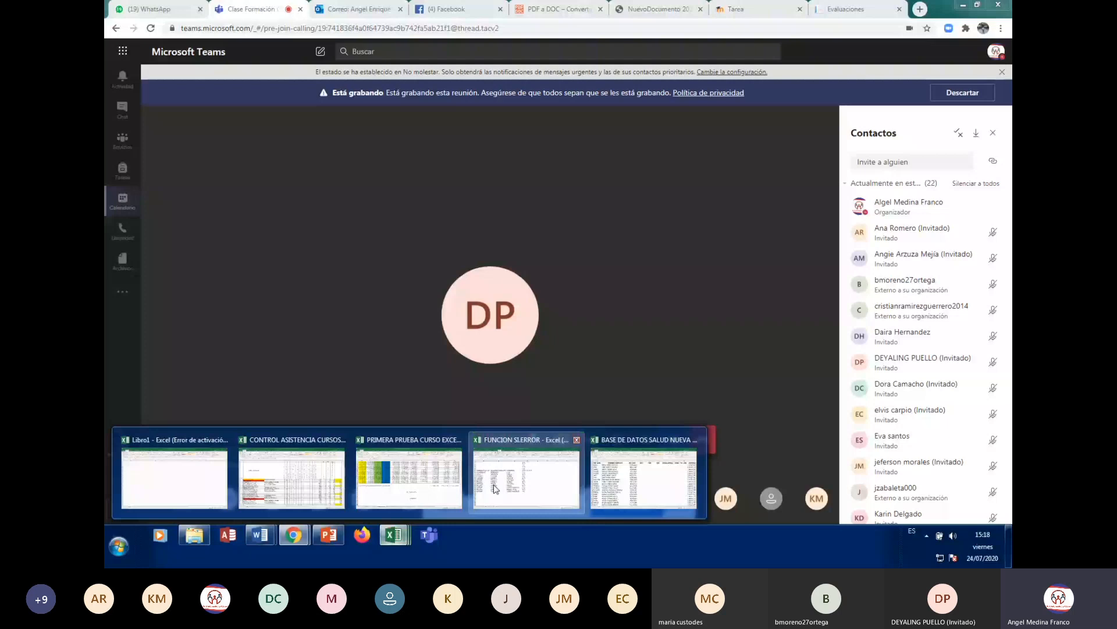
pyautogui.click(496, 488)
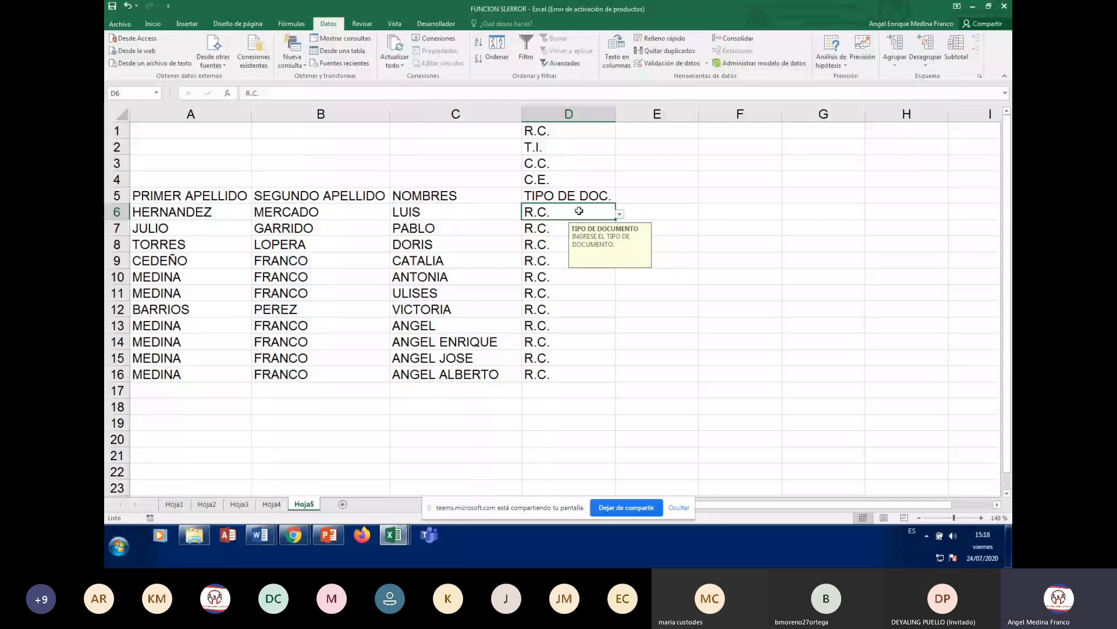
# - Remove all data validation from D6:D16 and delete their R.C. values
pyautogui.moveTo(579, 211); pyautogui.dragTo(579, 374)
pyautogui.click(675, 64)
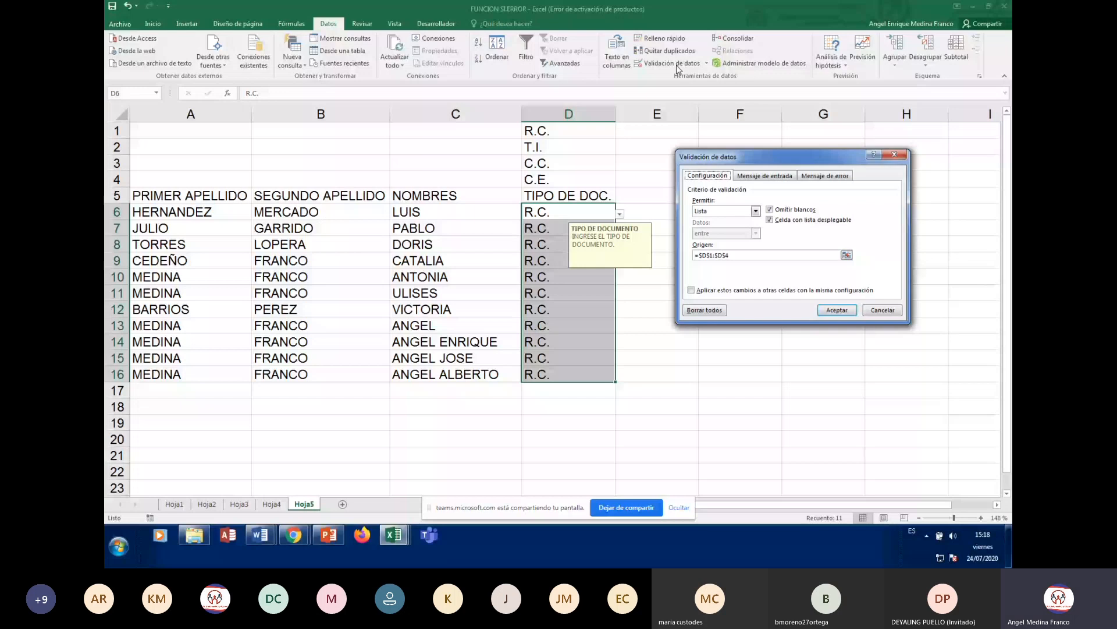
pyautogui.click(705, 310)
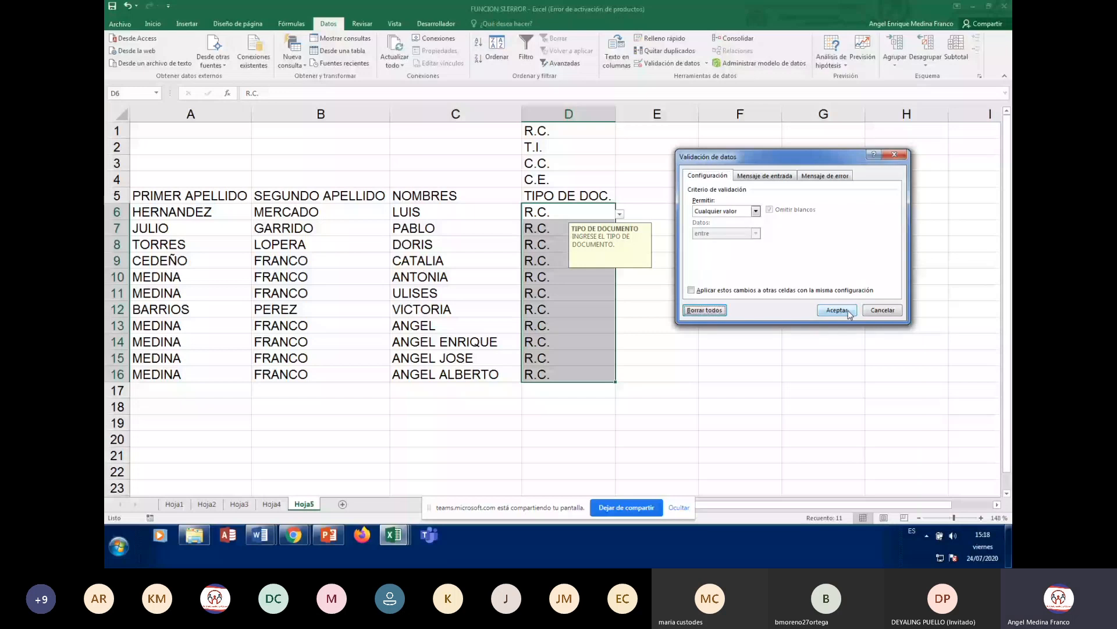
pyautogui.click(836, 310)
pyautogui.press('Delete')
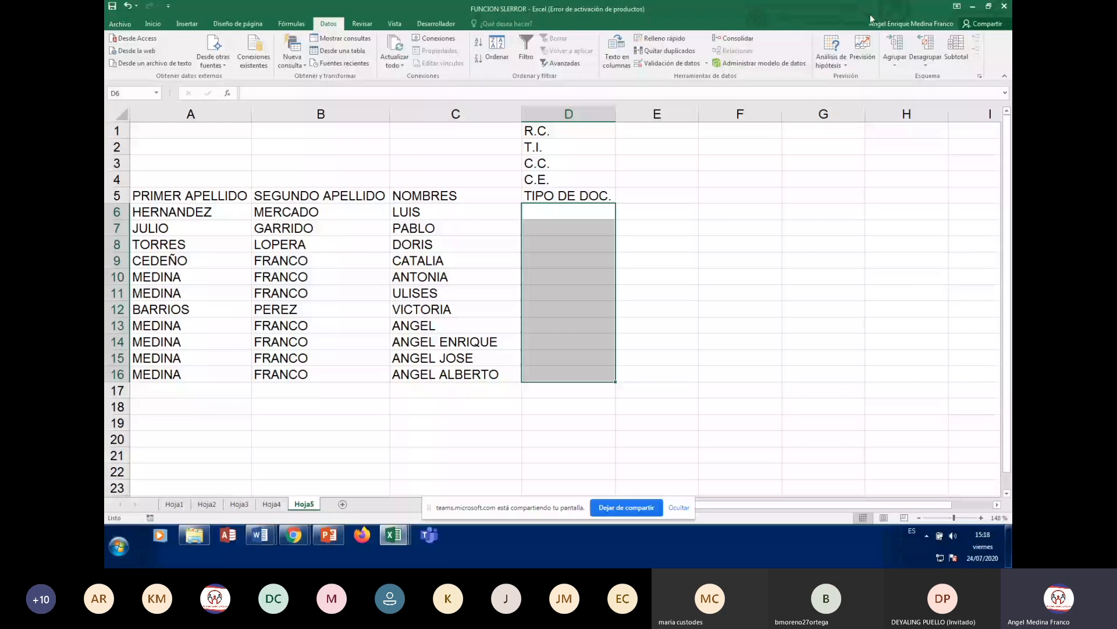
pyautogui.click(664, 341)
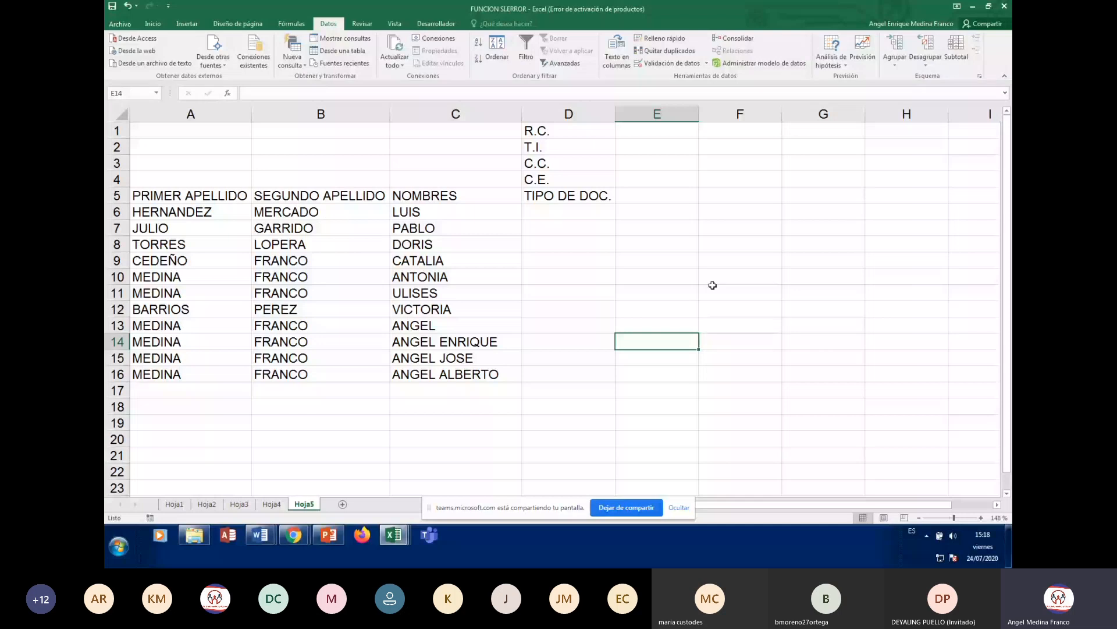
pyautogui.click(569, 211)
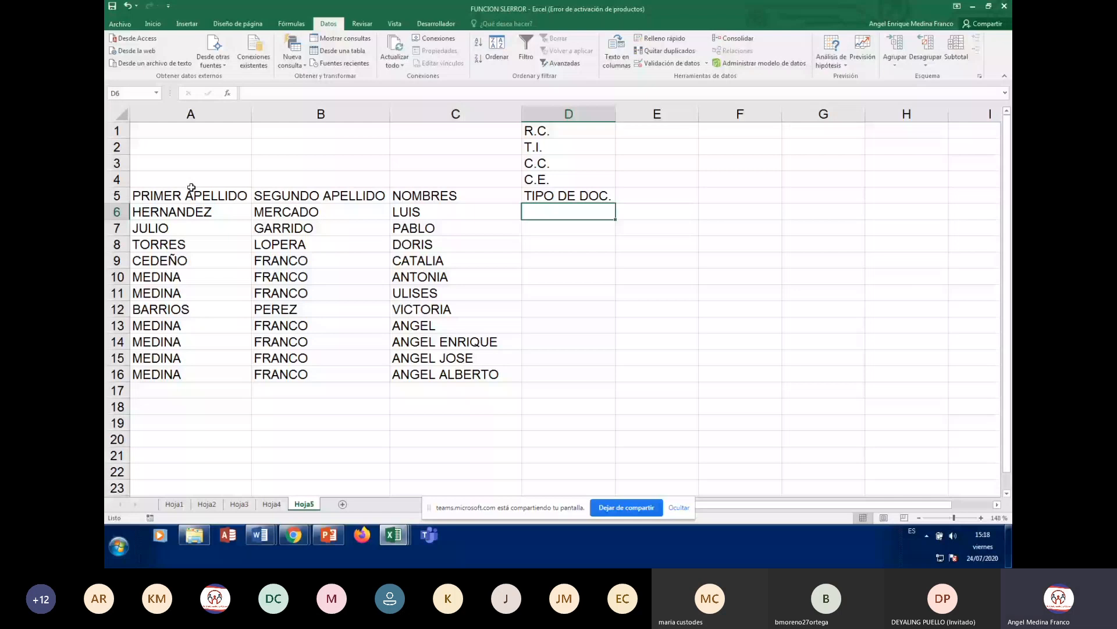
pyautogui.press('Up')
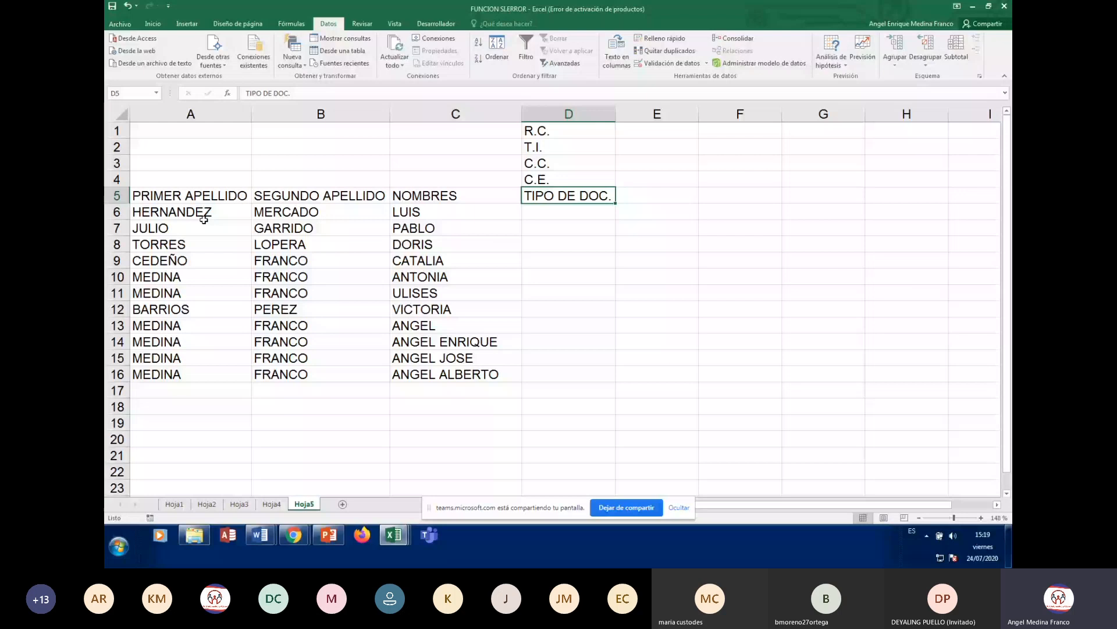
pyautogui.press('Left')
pyautogui.press('Left')
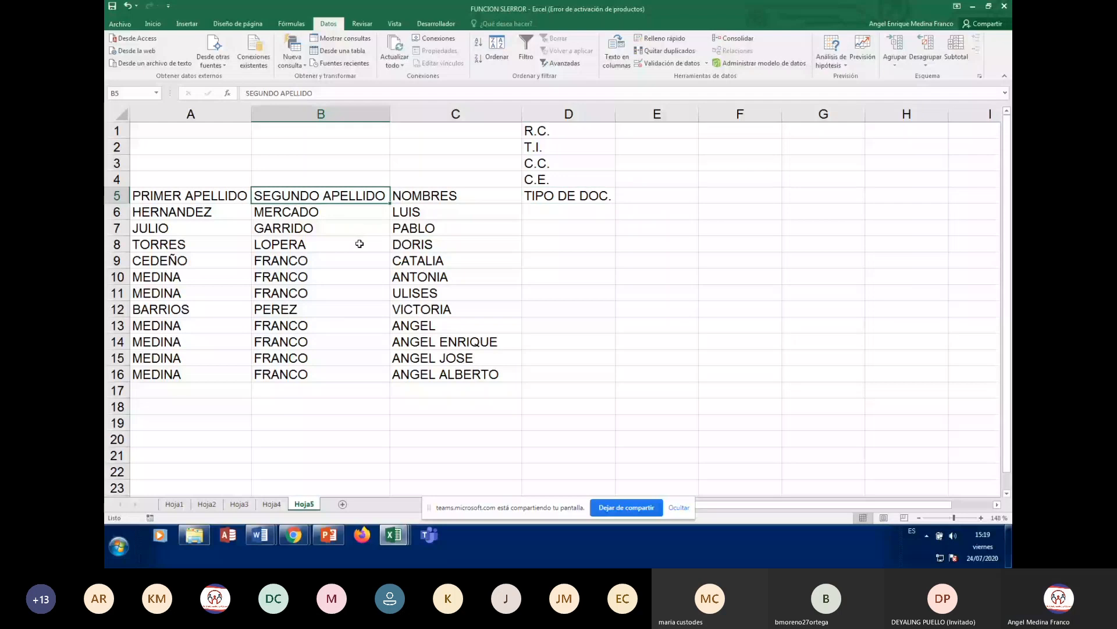
pyautogui.press('Left')
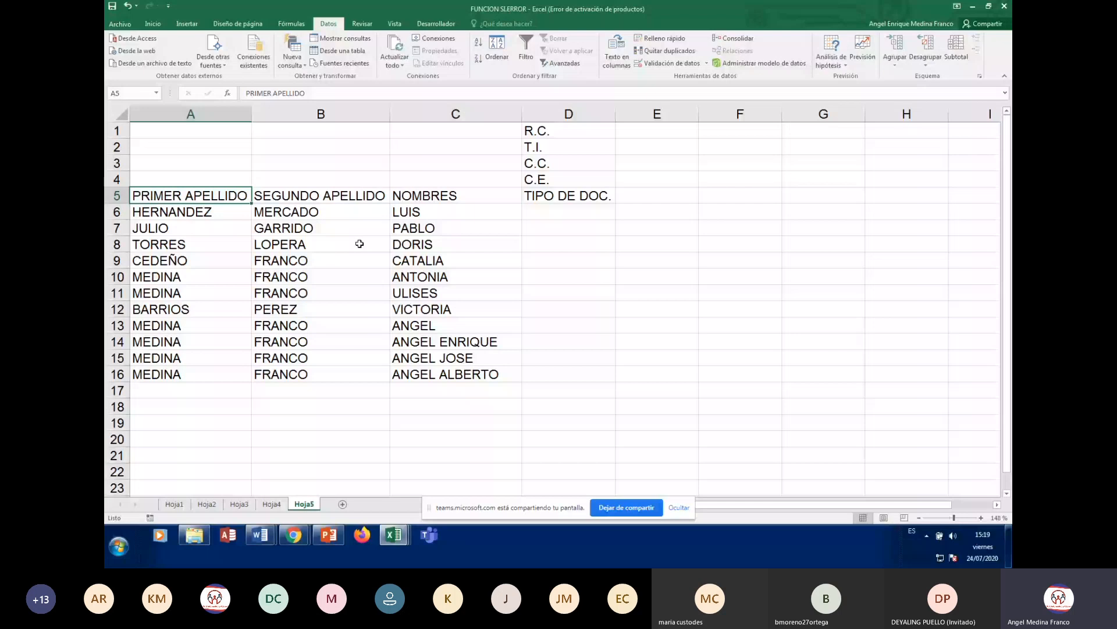
pyautogui.press('Right')
pyautogui.press('Right')
pyautogui.press('Right')
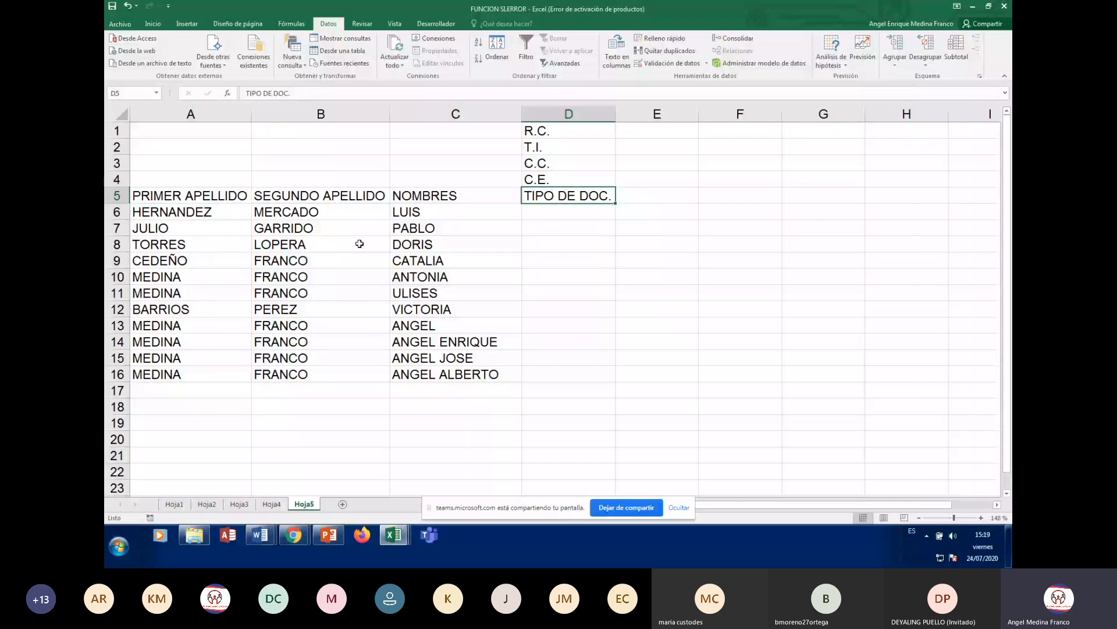
pyautogui.press('Left')
pyautogui.press('Left')
pyautogui.press('Left')
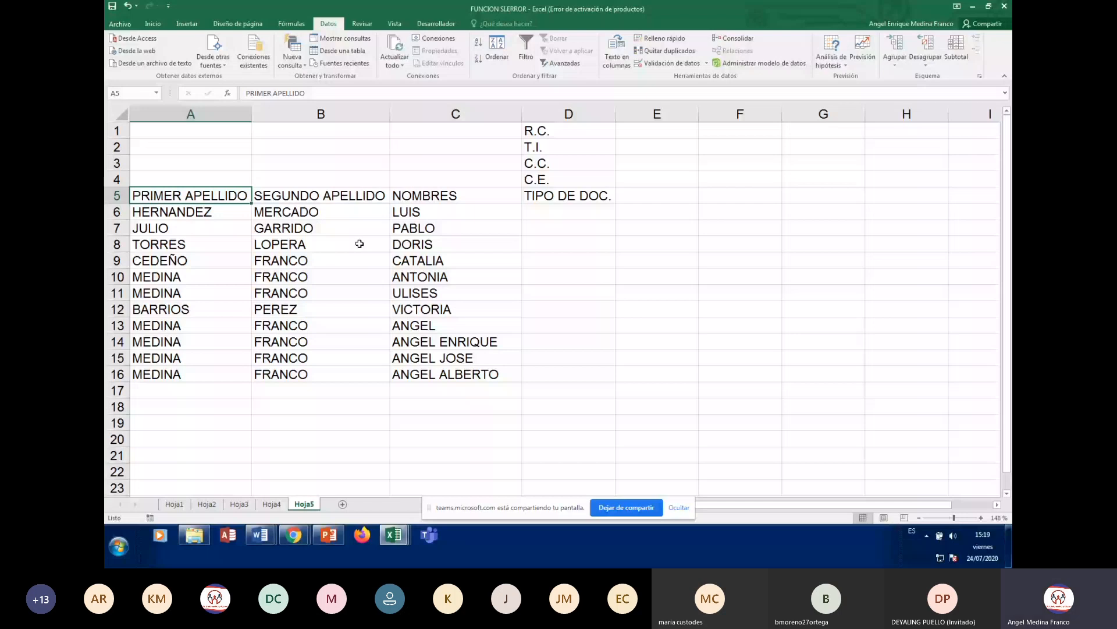
pyautogui.press('Right')
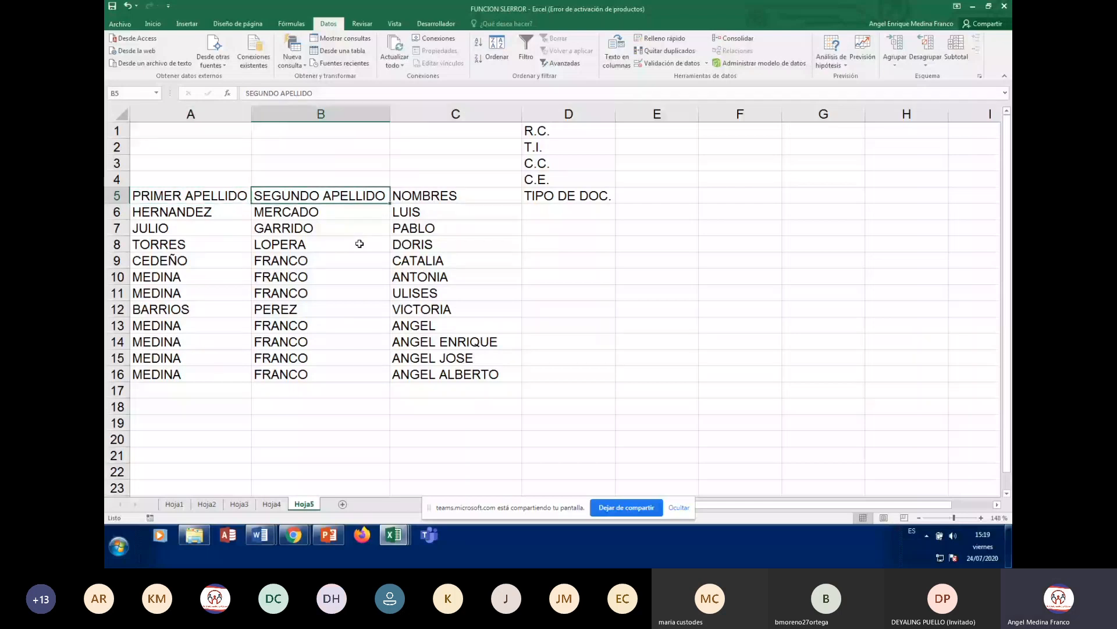
pyautogui.press('Right')
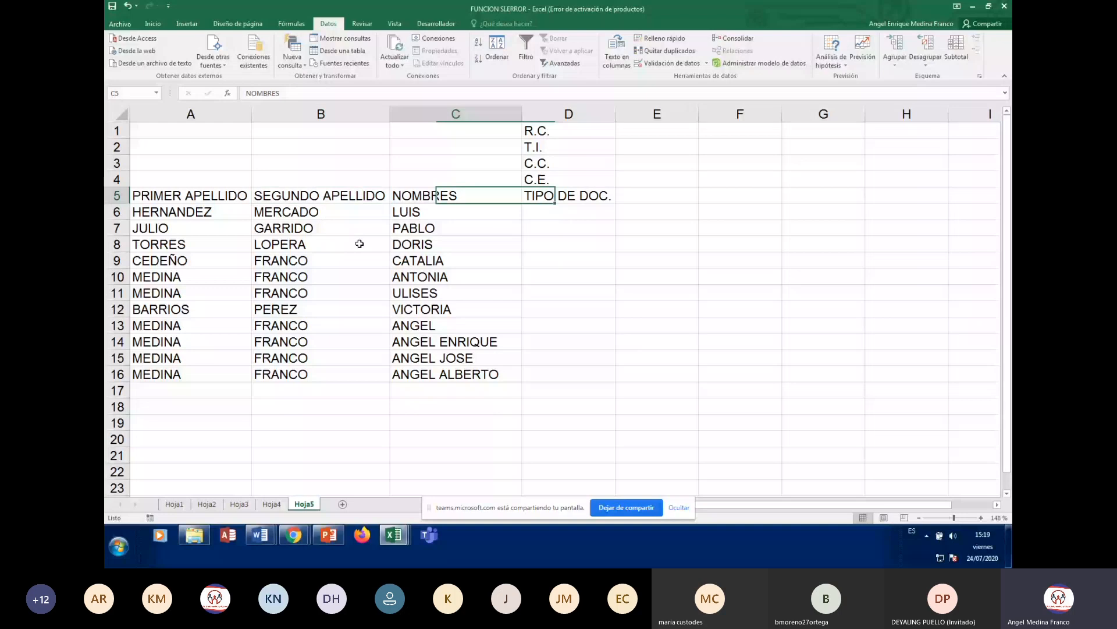
pyautogui.press('Home')
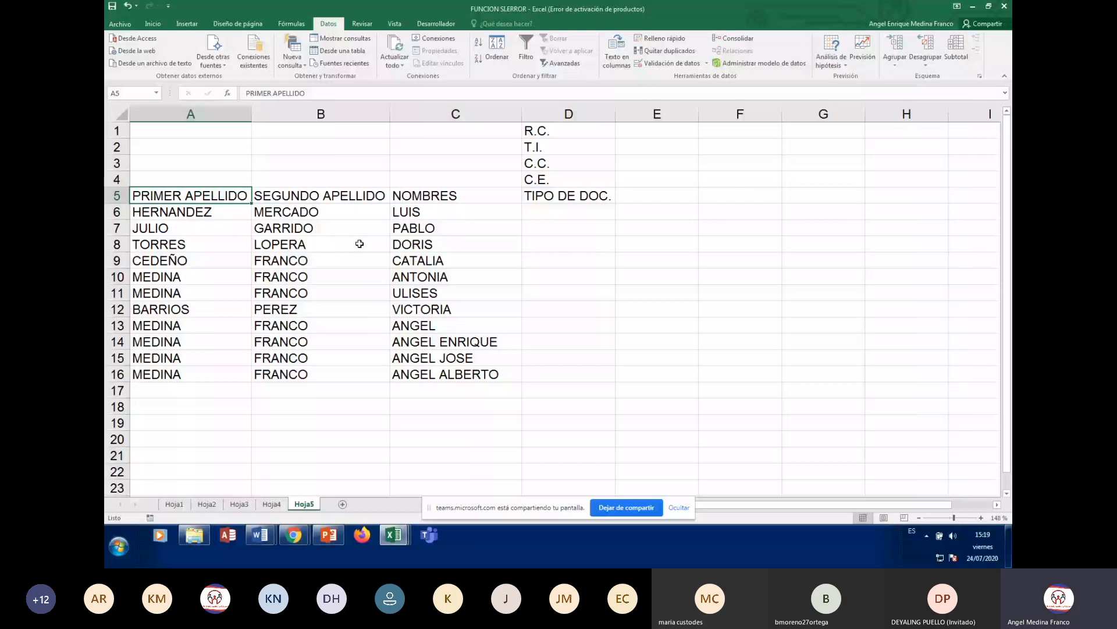
pyautogui.press('Down')
pyautogui.press('Up')
pyautogui.press('Down')
pyautogui.press('Down')
pyautogui.press('Down')
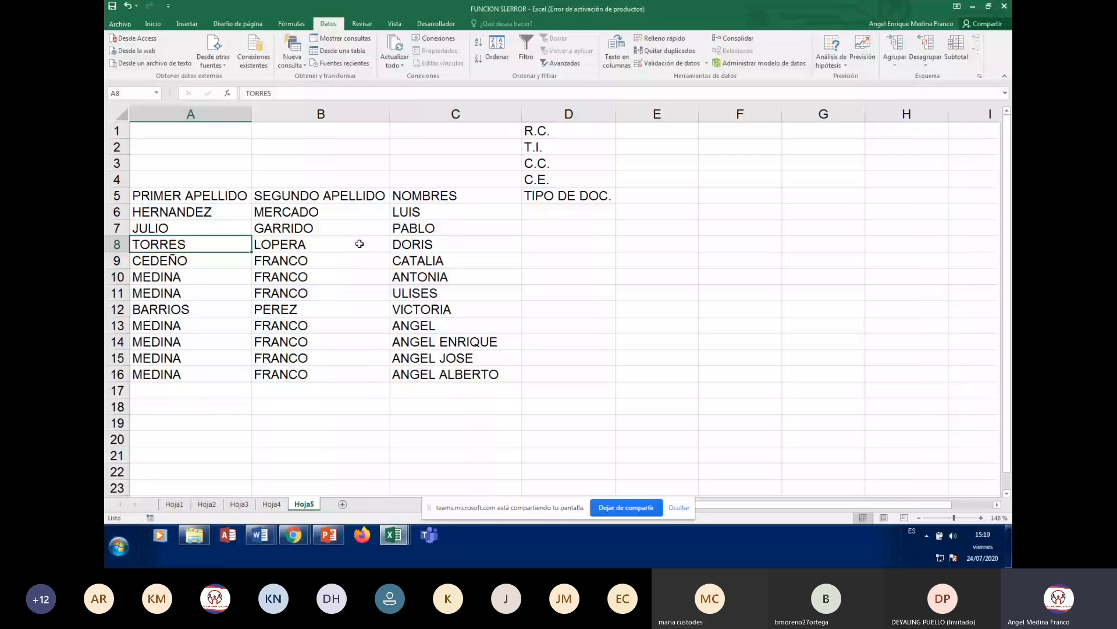
pyautogui.press('Up')
pyautogui.press('Up')
pyautogui.press('Up')
pyautogui.press('Right')
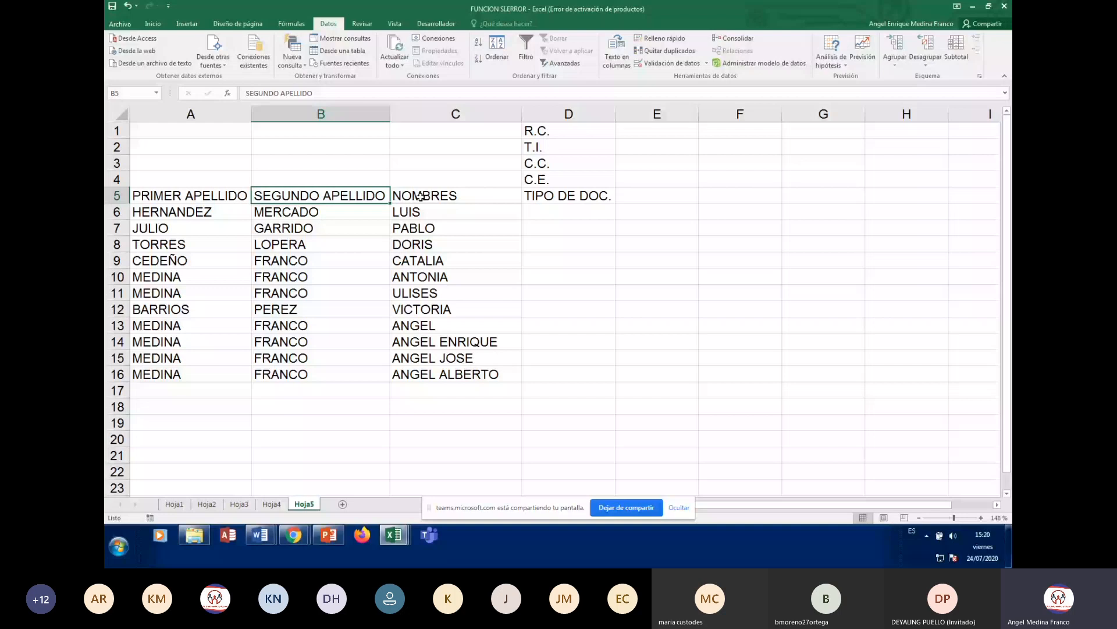
pyautogui.click(564, 195)
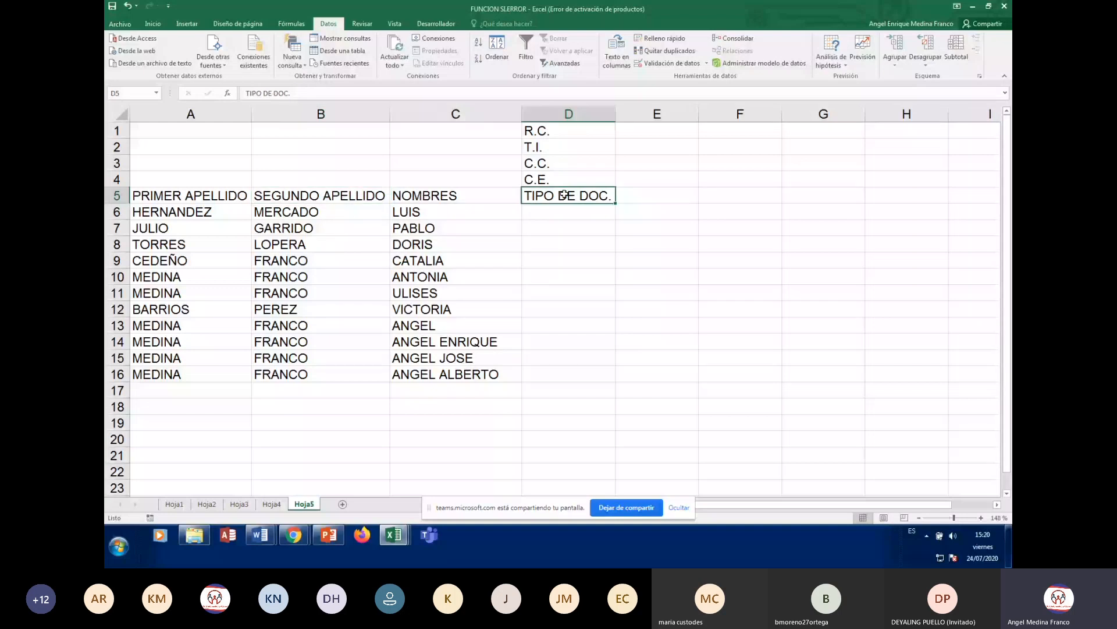
pyautogui.click(204, 111)
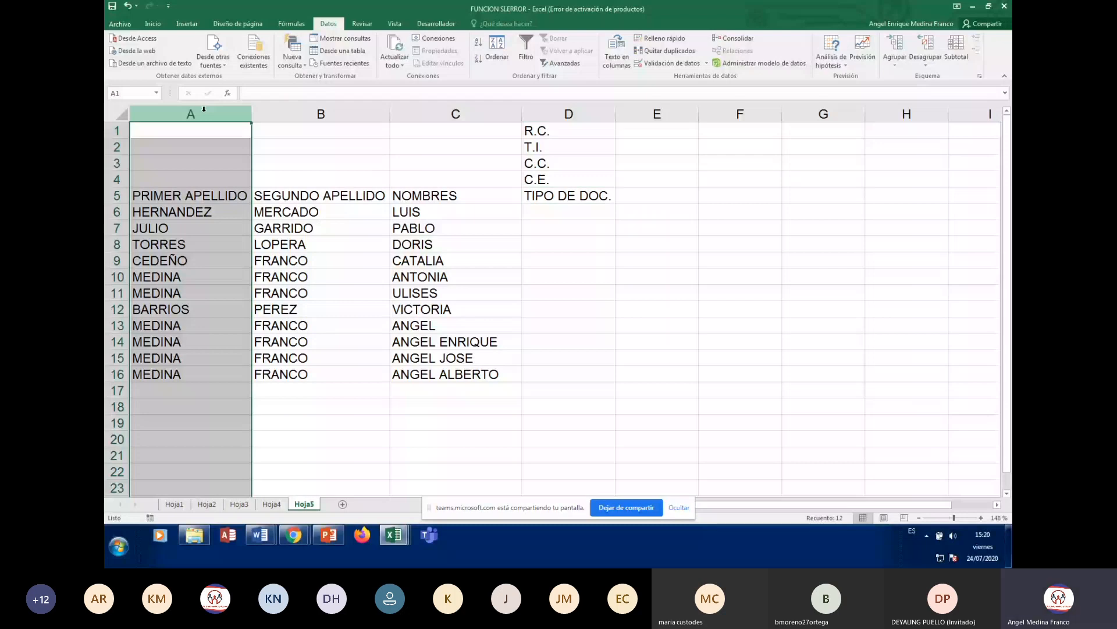
pyautogui.click(123, 214)
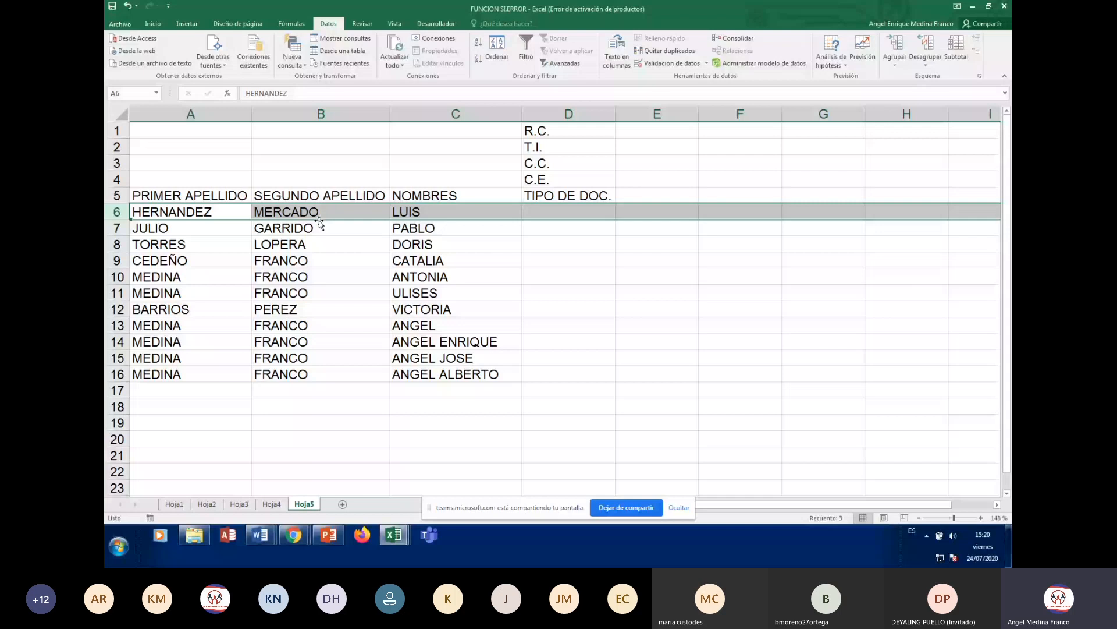
pyautogui.click(693, 183)
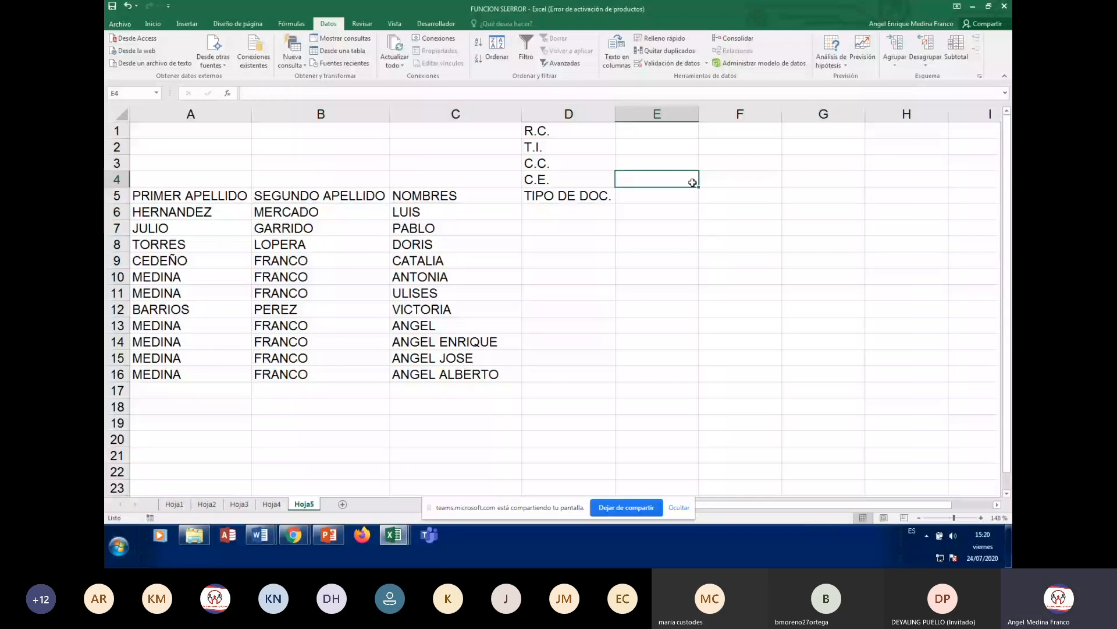
pyautogui.click(116, 228)
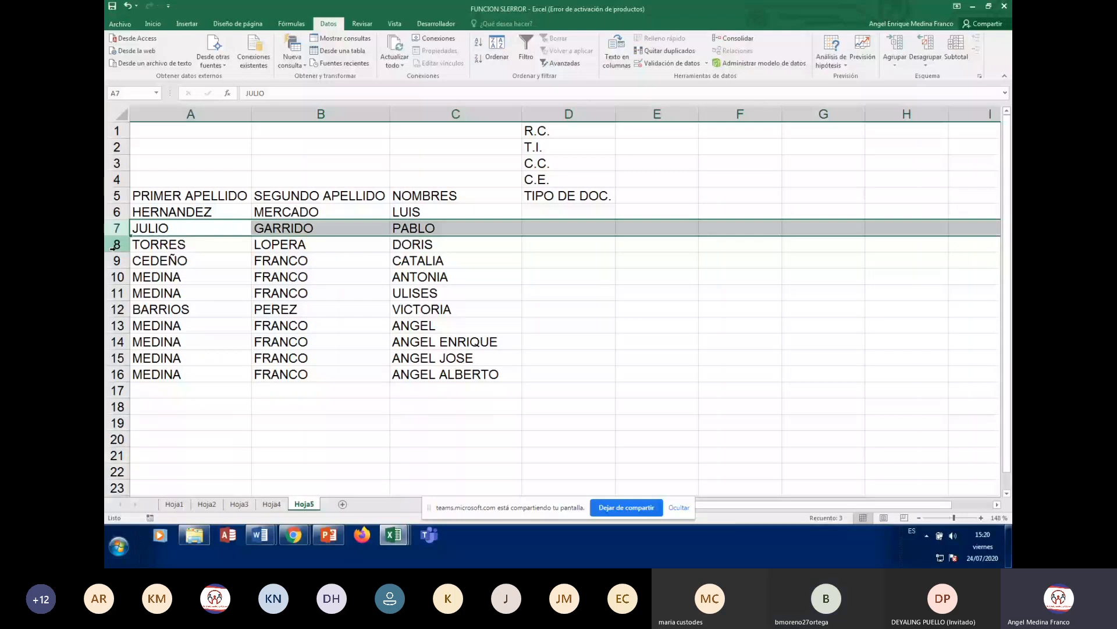
pyautogui.click(122, 276)
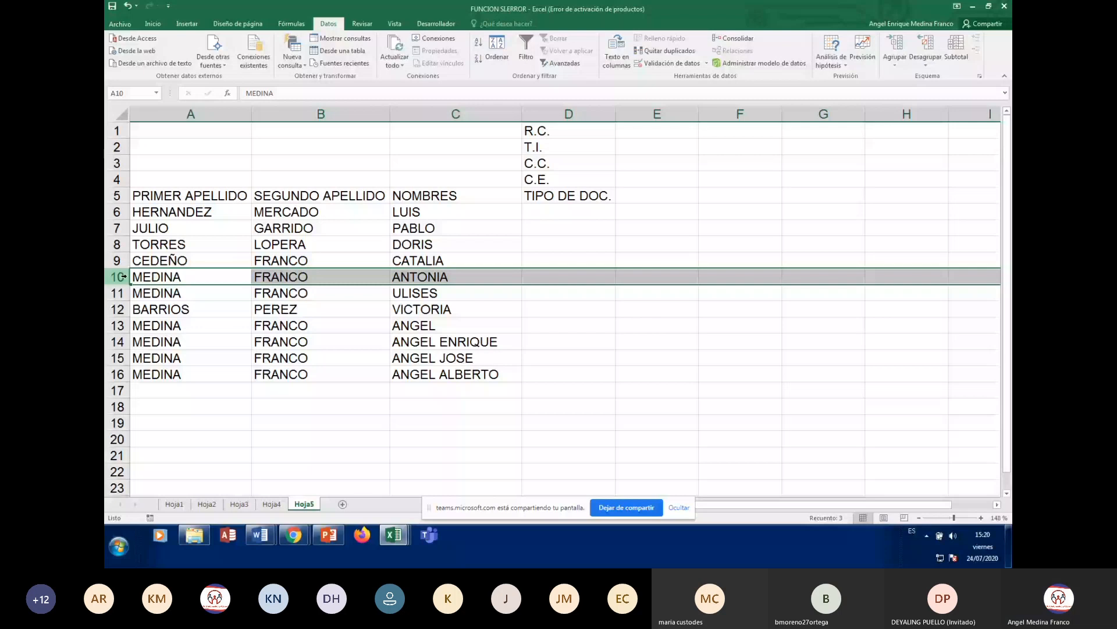
pyautogui.click(123, 309)
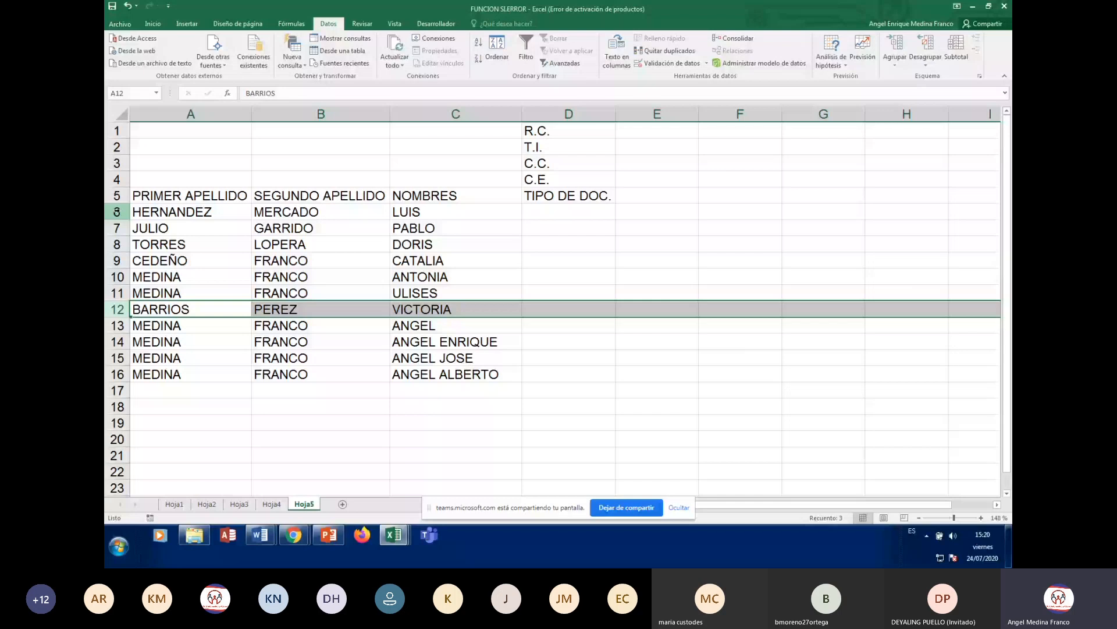
pyautogui.click(119, 277)
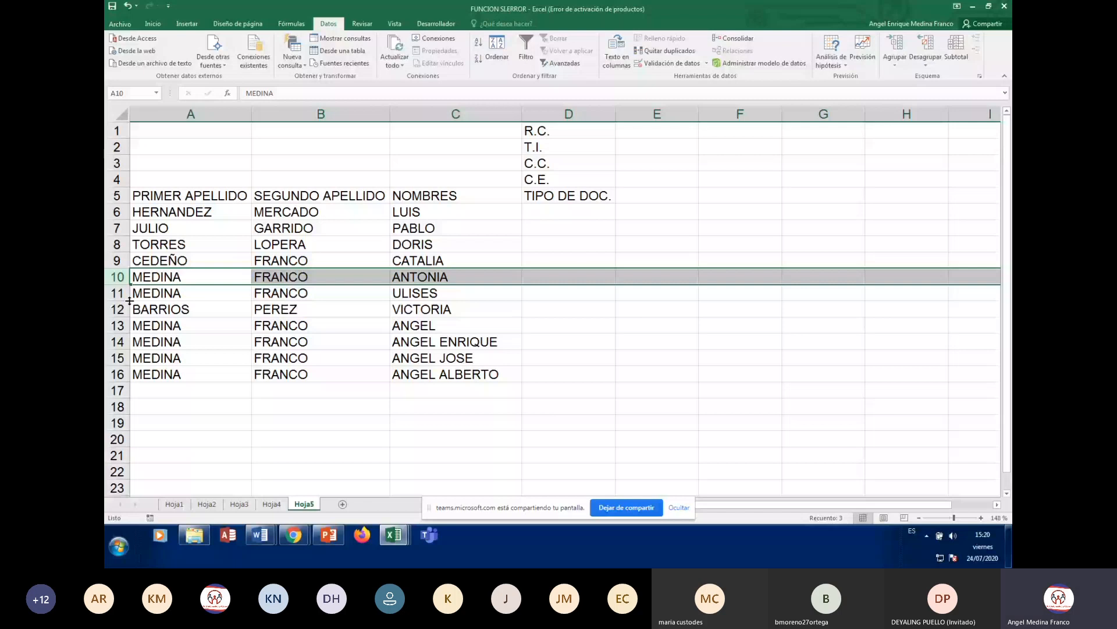
pyautogui.click(119, 326)
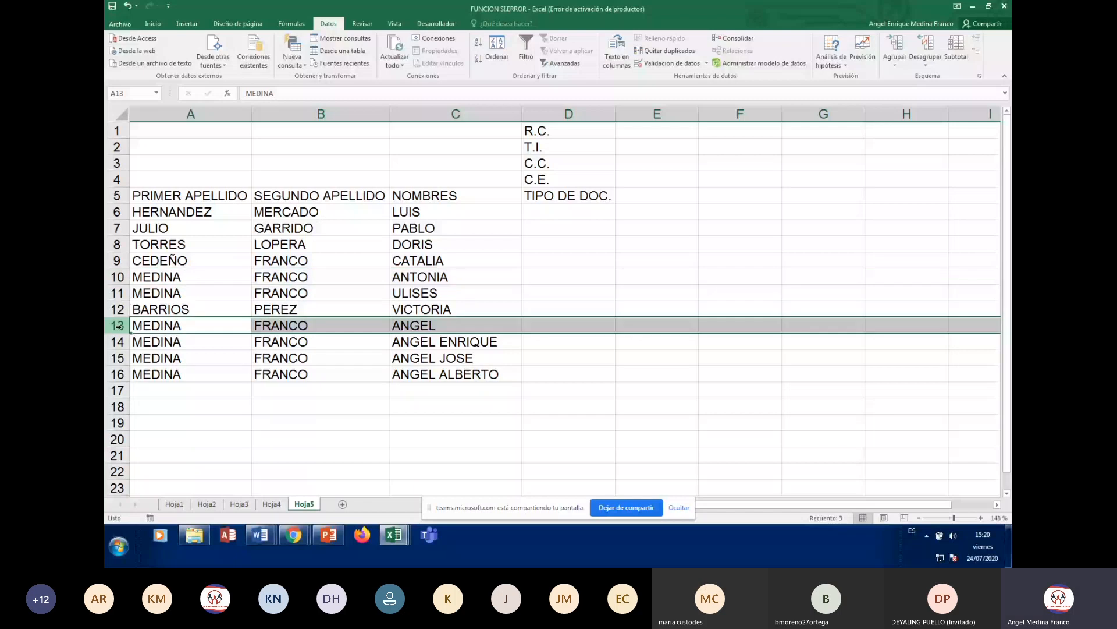
pyautogui.click(118, 372)
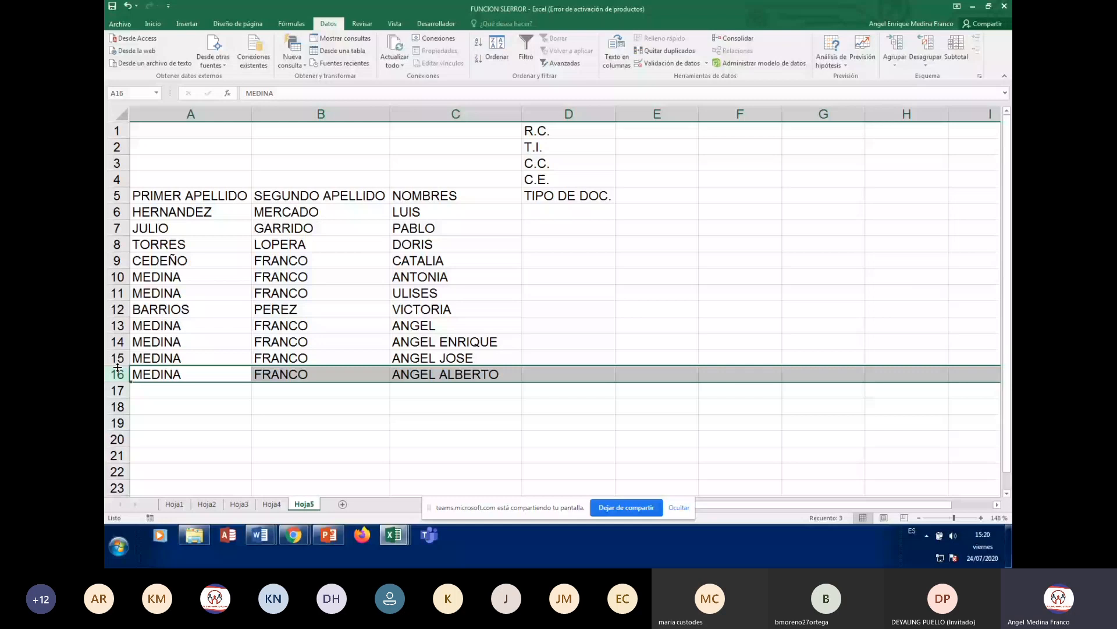
pyautogui.click(646, 193)
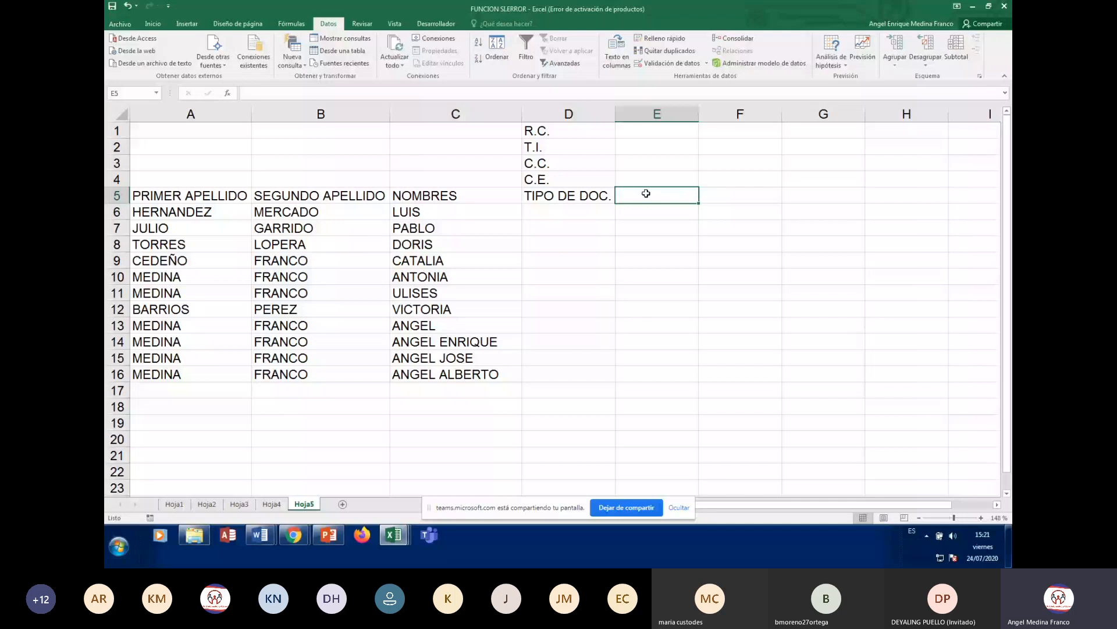
pyautogui.doubleClick(647, 193)
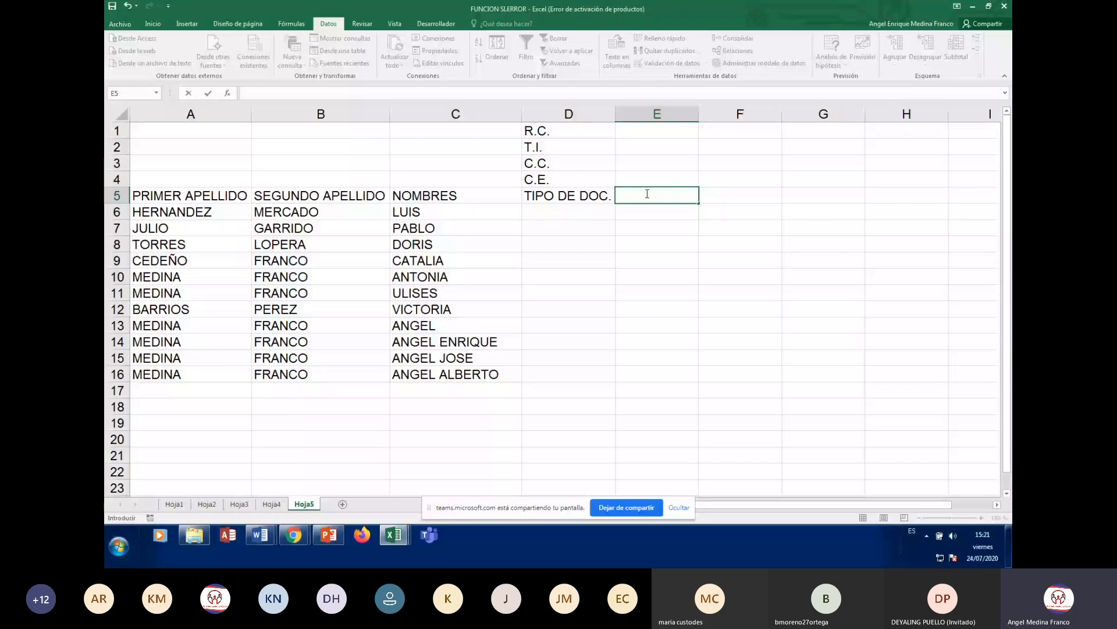
pyautogui.press('Escape')
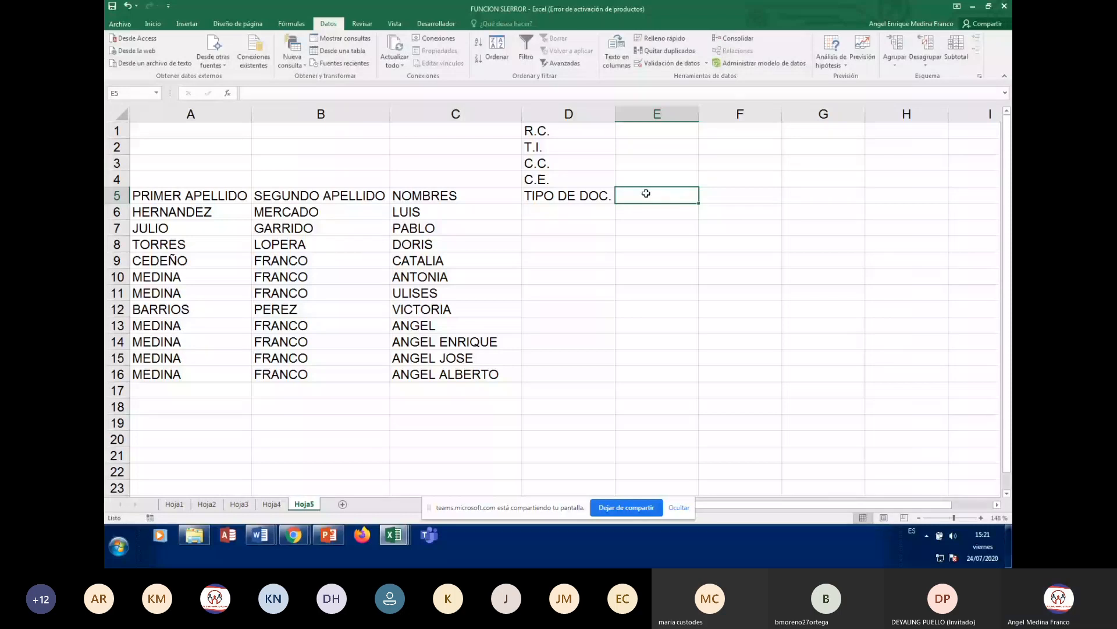
# - Enter the header NÚM. DE DOC. in E5 and autofit column E to fit it
pyautogui.write('NÚMERO')
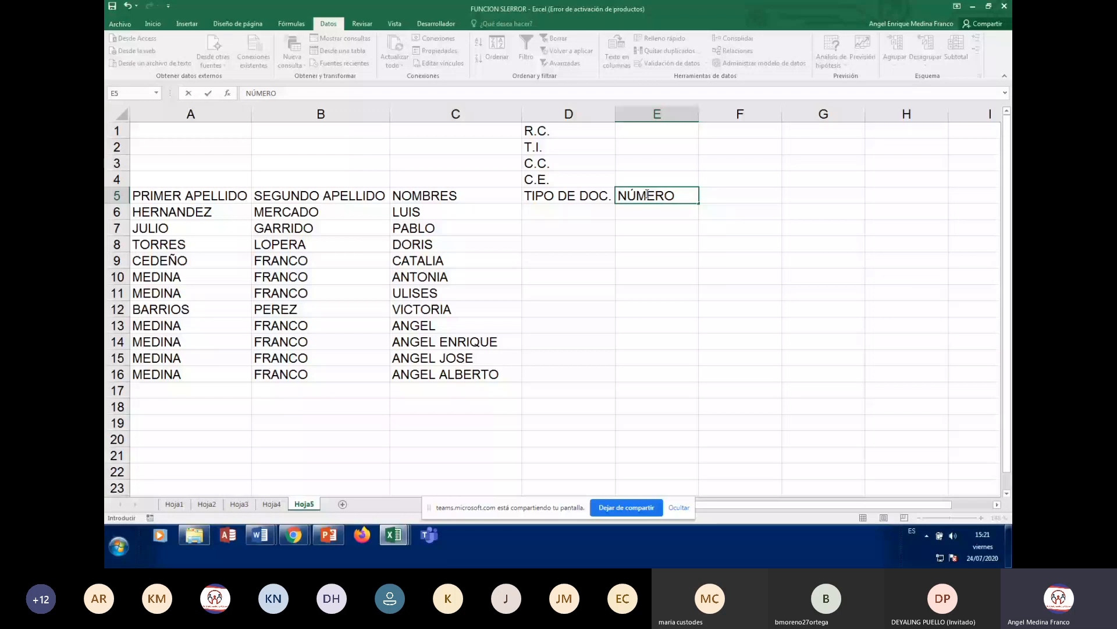
pyautogui.press('BackSpace')
pyautogui.press('BackSpace')
pyautogui.press('BackSpace')
pyautogui.write('. DE DOC.')
pyautogui.press('Return')
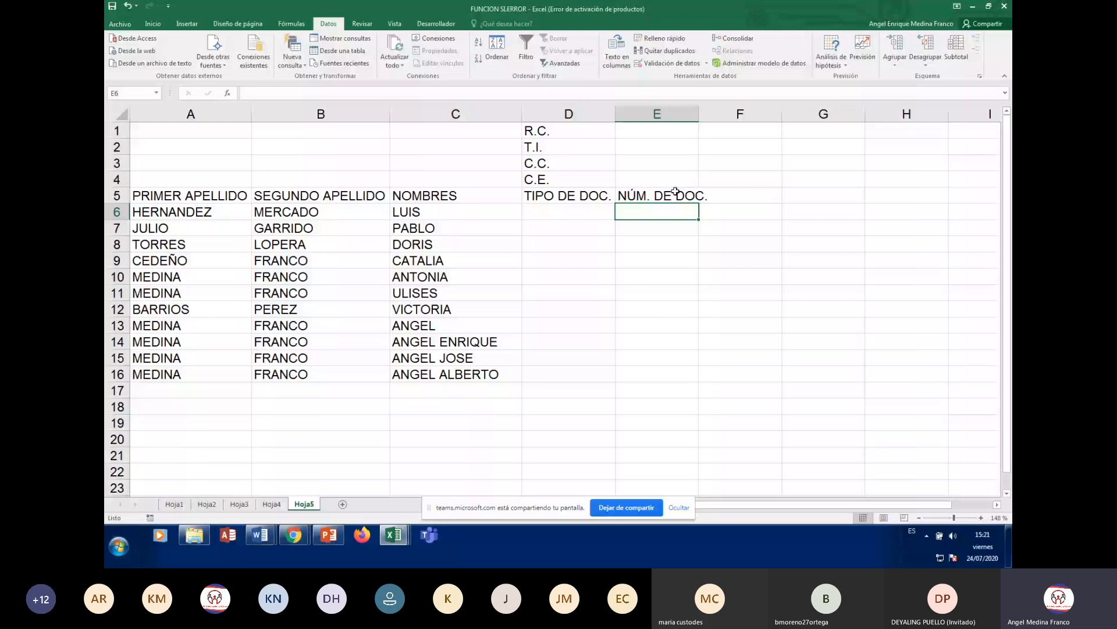
pyautogui.click(675, 192)
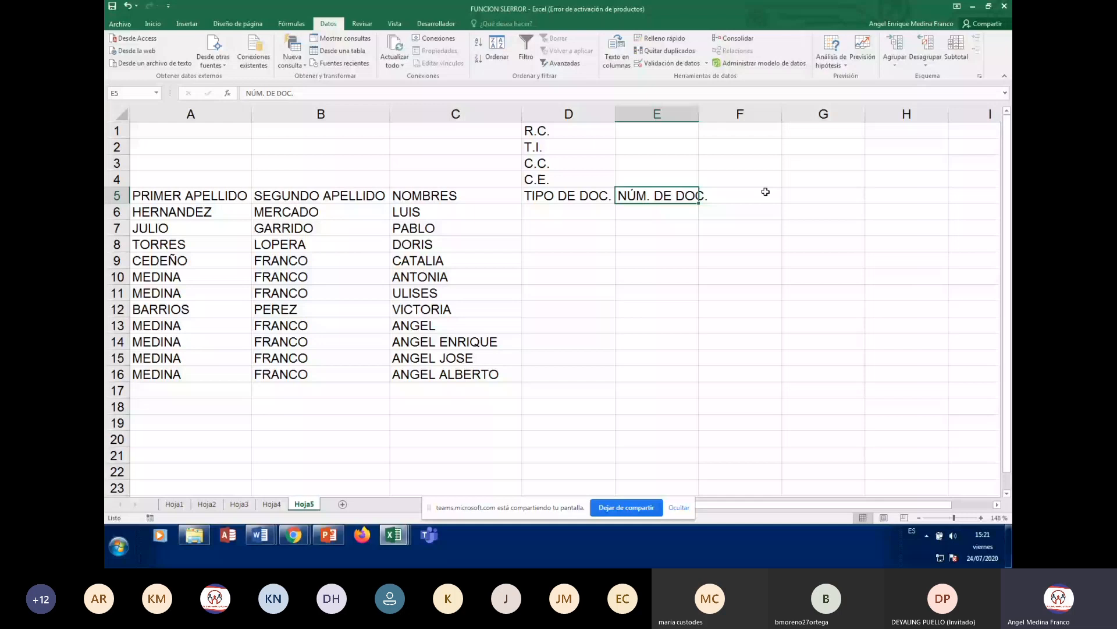
pyautogui.click(765, 191)
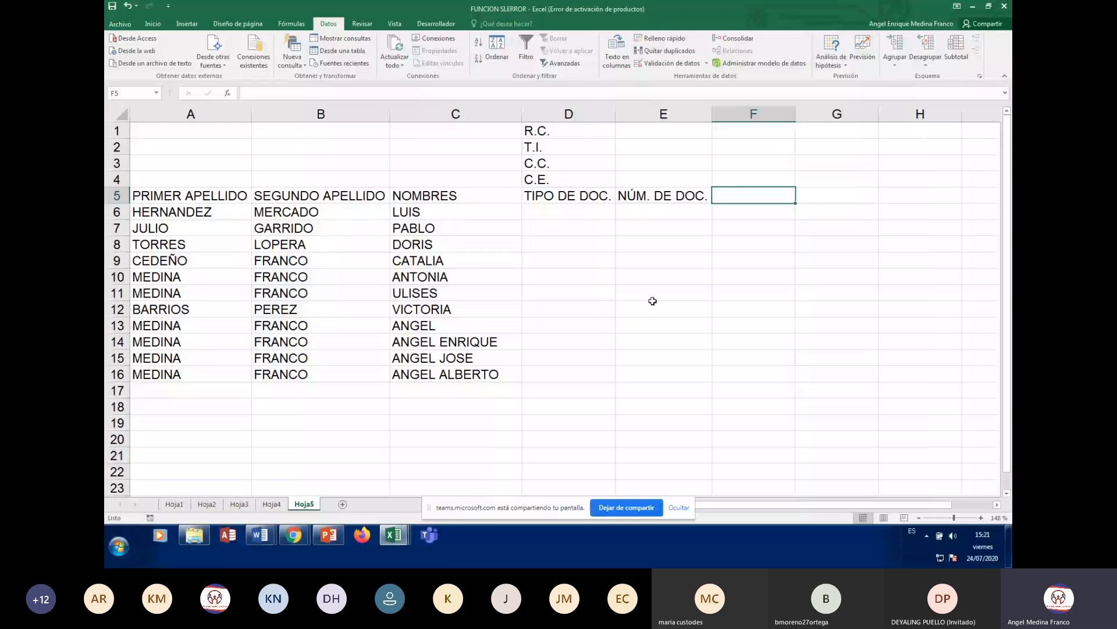
pyautogui.click(568, 211)
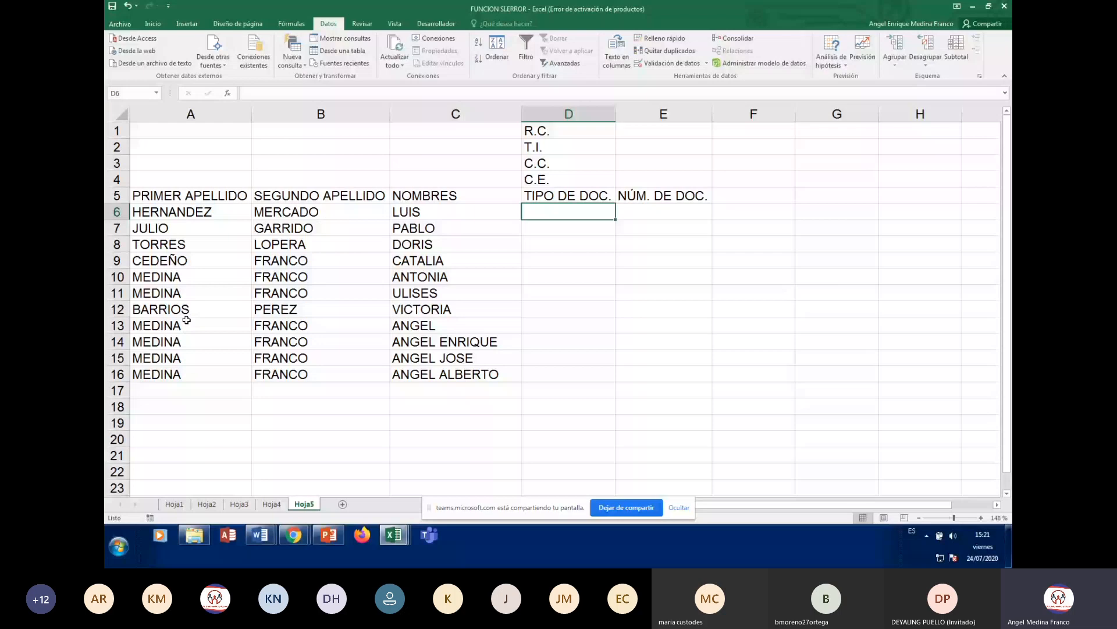
pyautogui.press('Up')
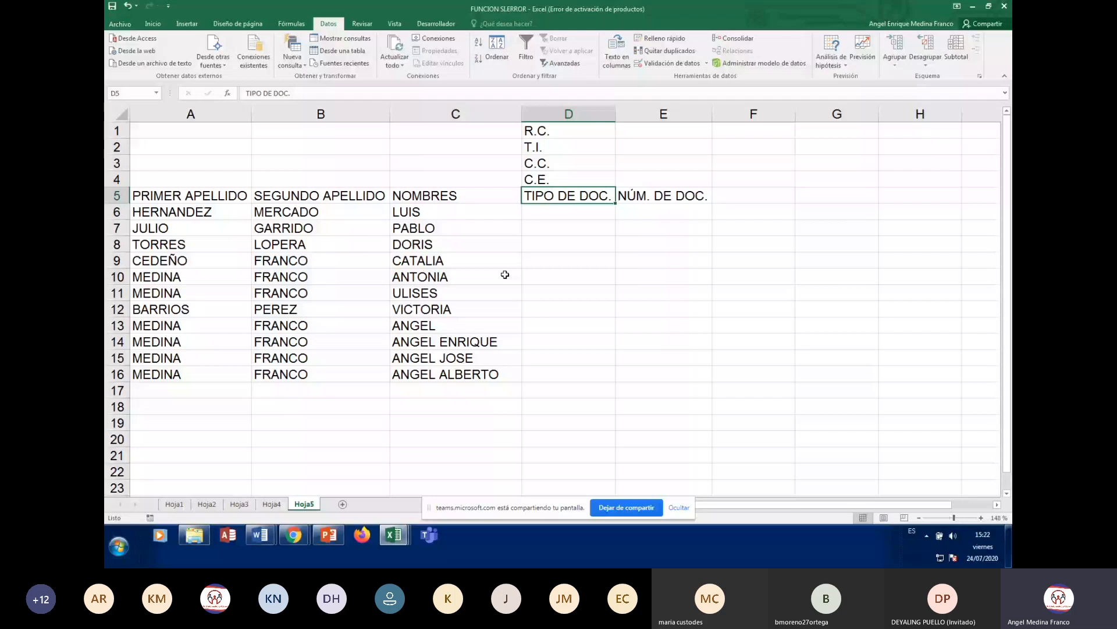
pyautogui.click(349, 245)
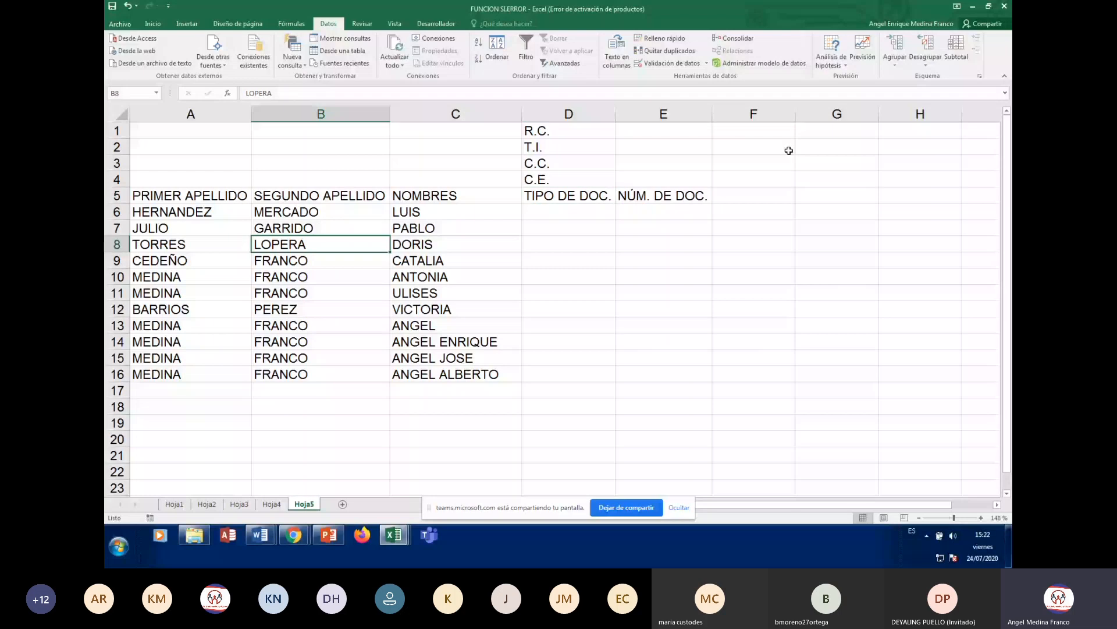
pyautogui.click(755, 197)
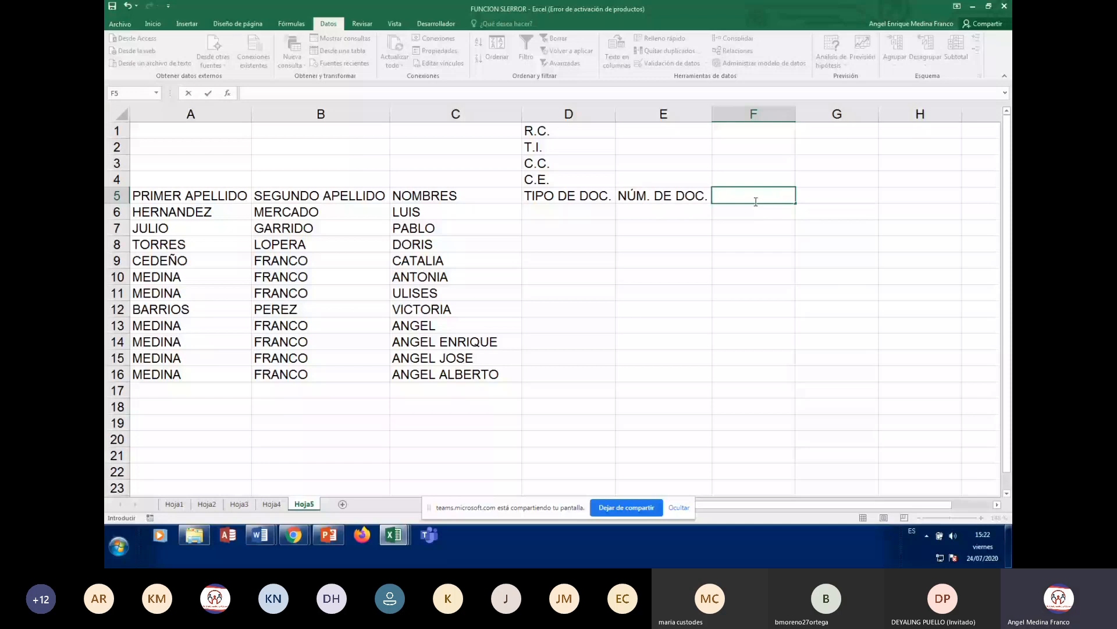
# - Enter the headers PROGRAMA, SEXO and FECHA NAC. in F5, G5 and H5
pyautogui.write('PROGRAMA')
pyautogui.click(755, 200)
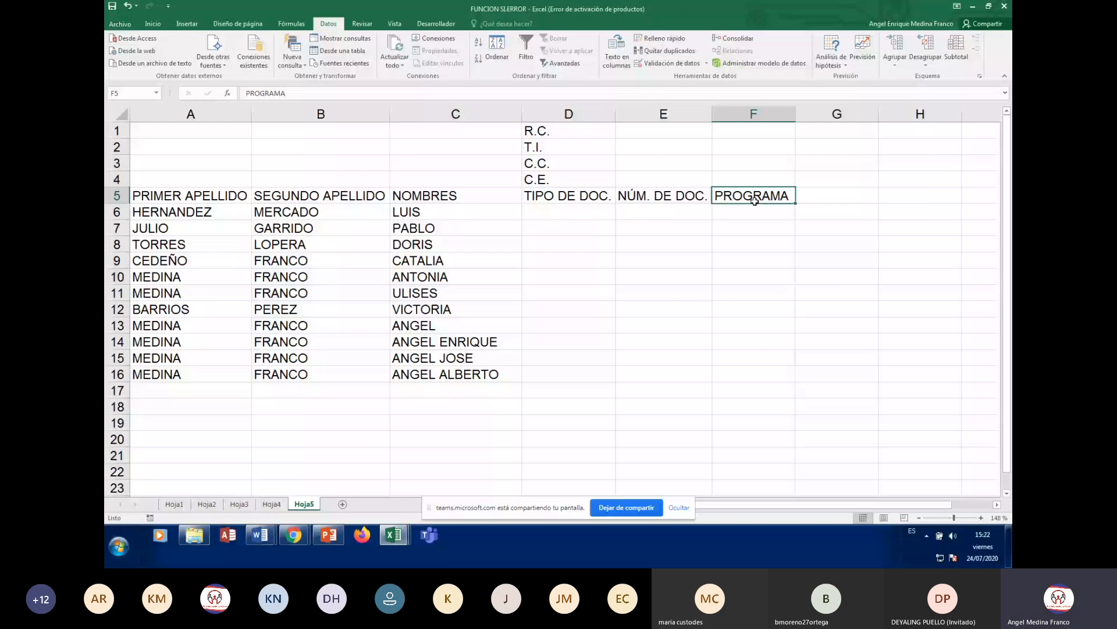
pyautogui.press('Right')
pyautogui.write('SEXO')
pyautogui.press('Return')
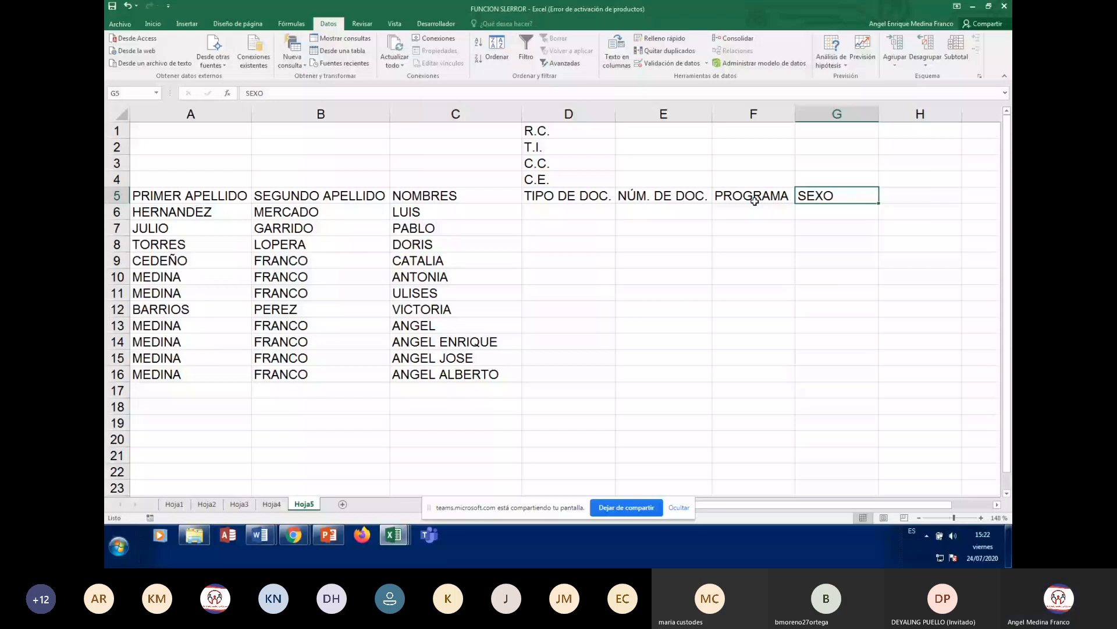
pyautogui.press('Right')
pyautogui.write('FECHA')
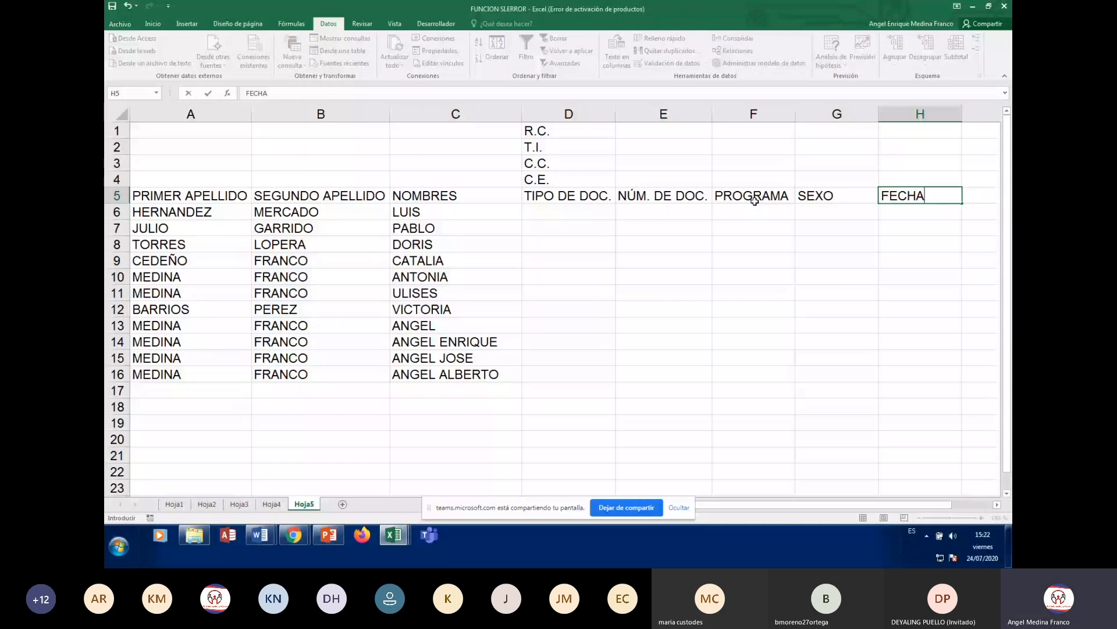
pyautogui.write(' NAC.')
pyautogui.hotkey('ctrl', 'Return')
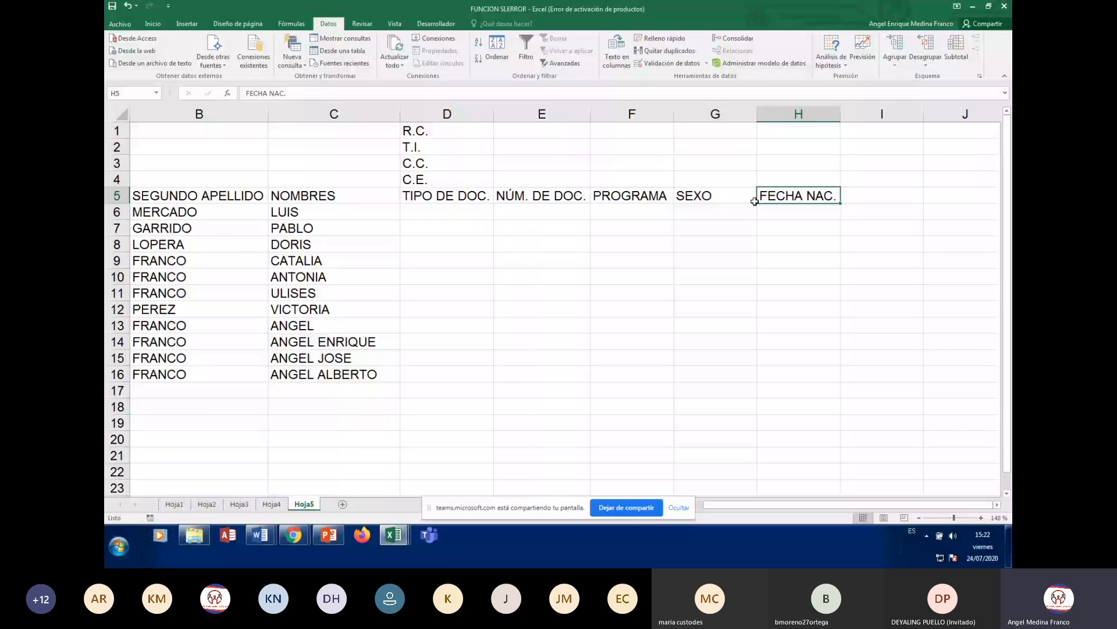
pyautogui.press('Return')
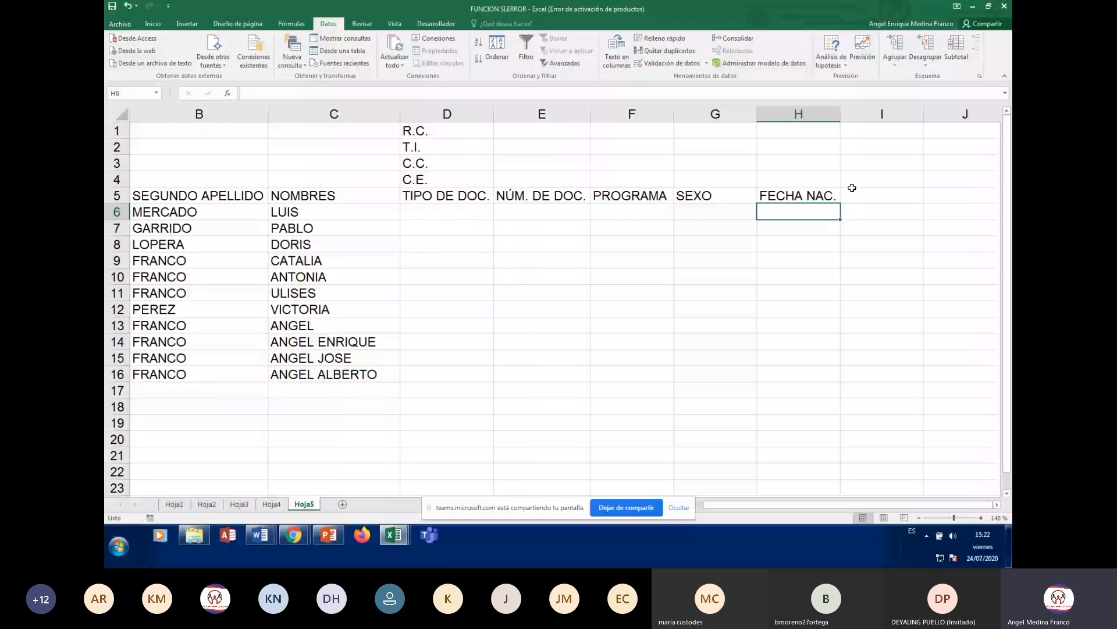
# - Return to the top of the table with D6, the first TIPO DE DOC. cell, selected
pyautogui.click(447, 211)
pyautogui.scroll(-6, 217, 283)
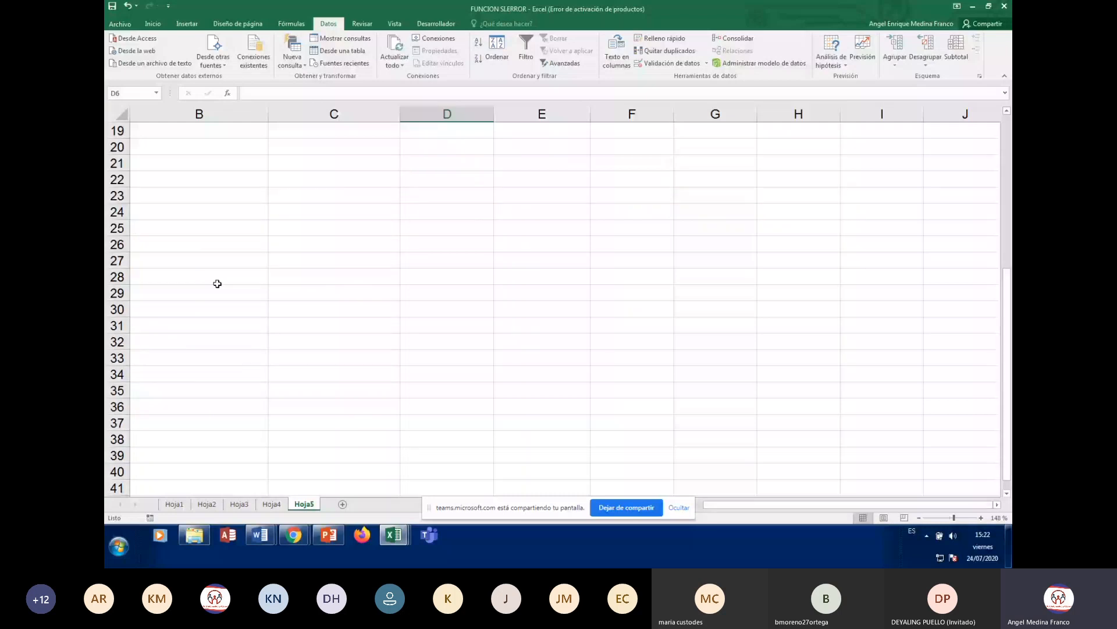
pyautogui.scroll(2, 218, 283)
pyautogui.click(199, 195)
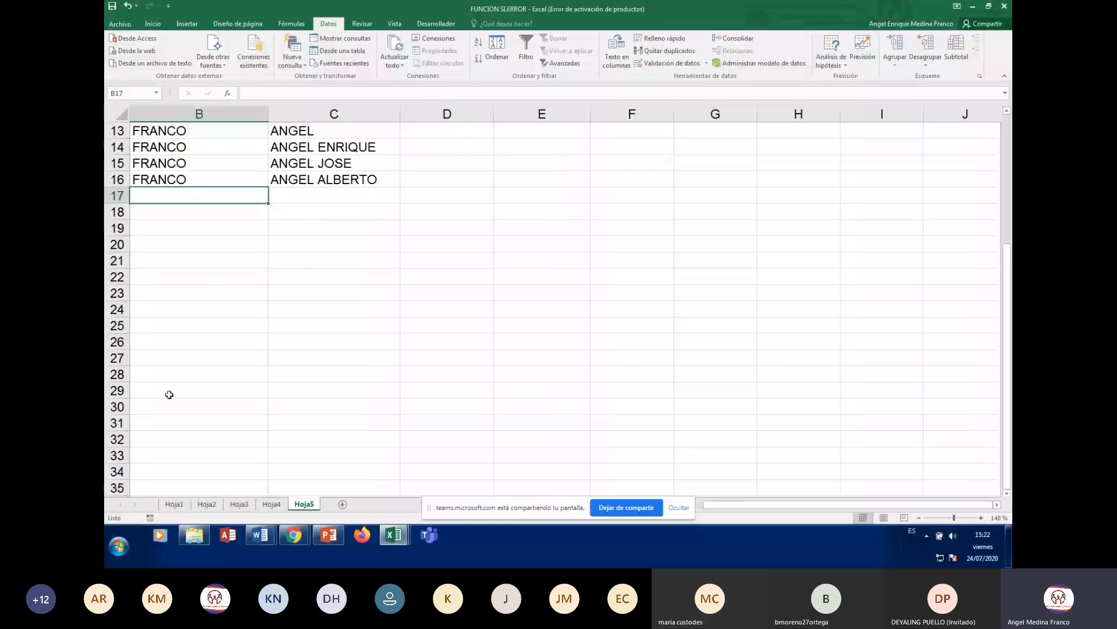
pyautogui.scroll(4, 169, 394)
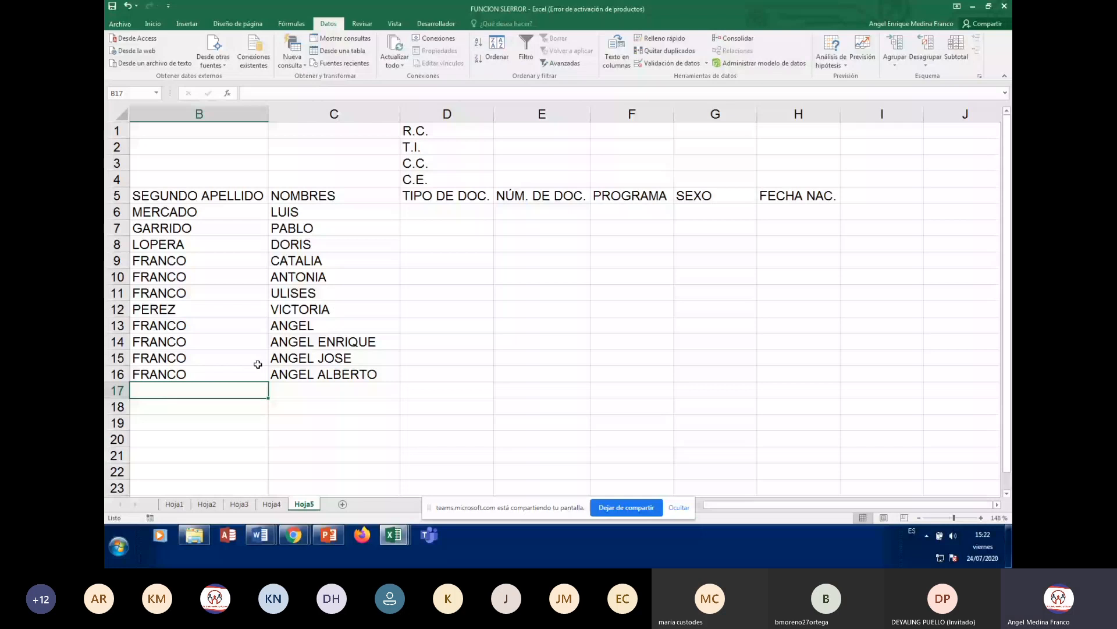
pyautogui.click(445, 212)
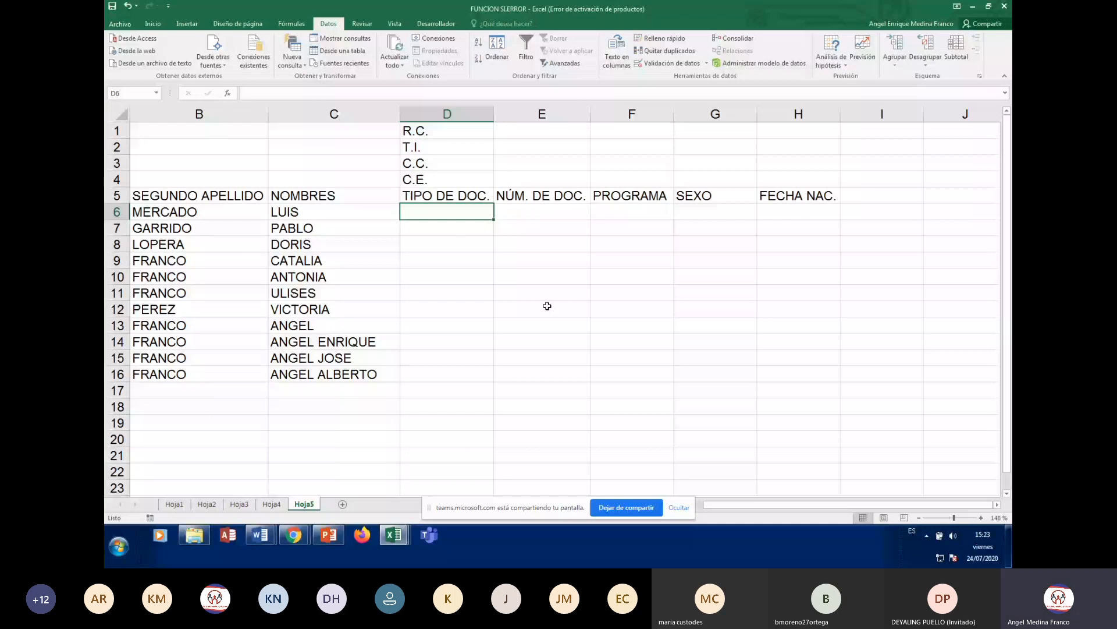
pyautogui.click(870, 200)
pyautogui.write('SEMESTRE')
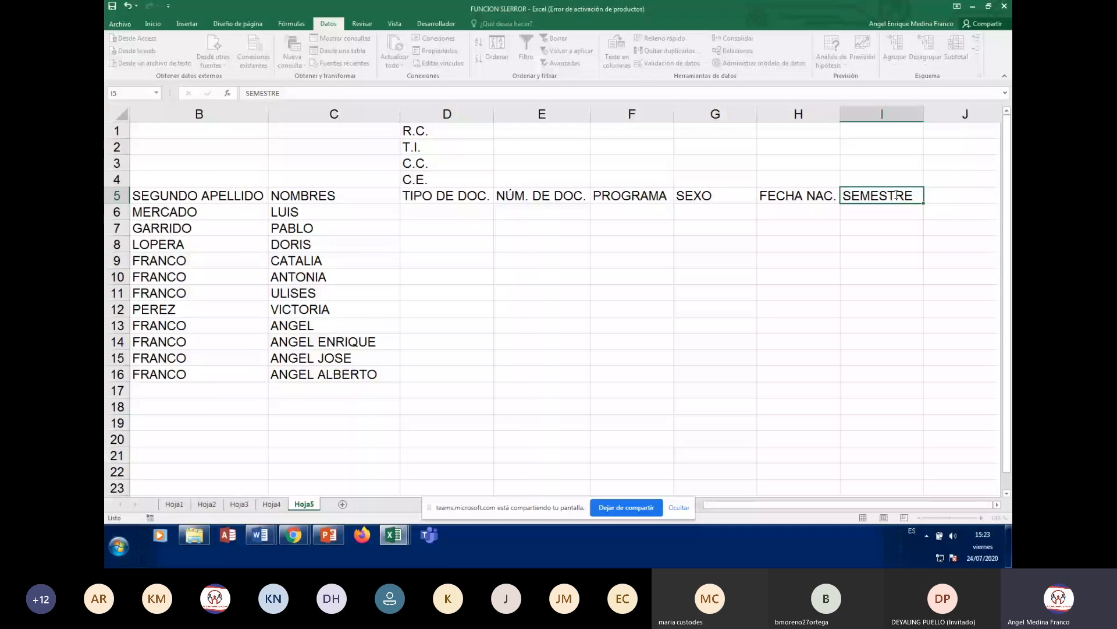
pyautogui.press('Tab')
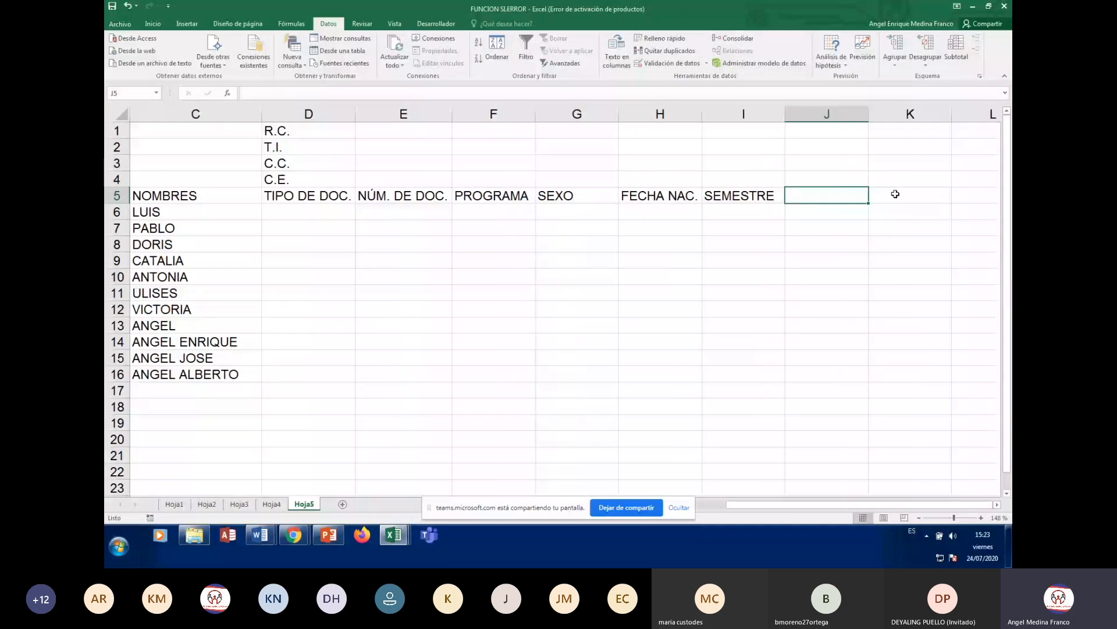
pyautogui.press('Home')
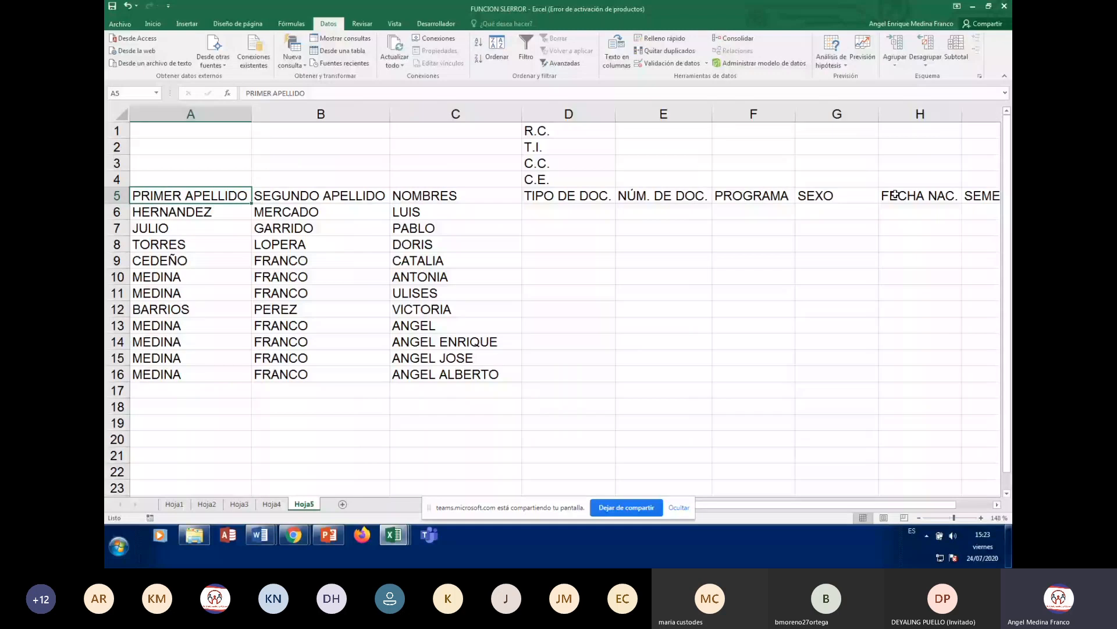
pyautogui.press('Right')
pyautogui.press('Right')
pyautogui.press('Right')
pyautogui.press('Right')
pyautogui.press('Right')
pyautogui.press('Right')
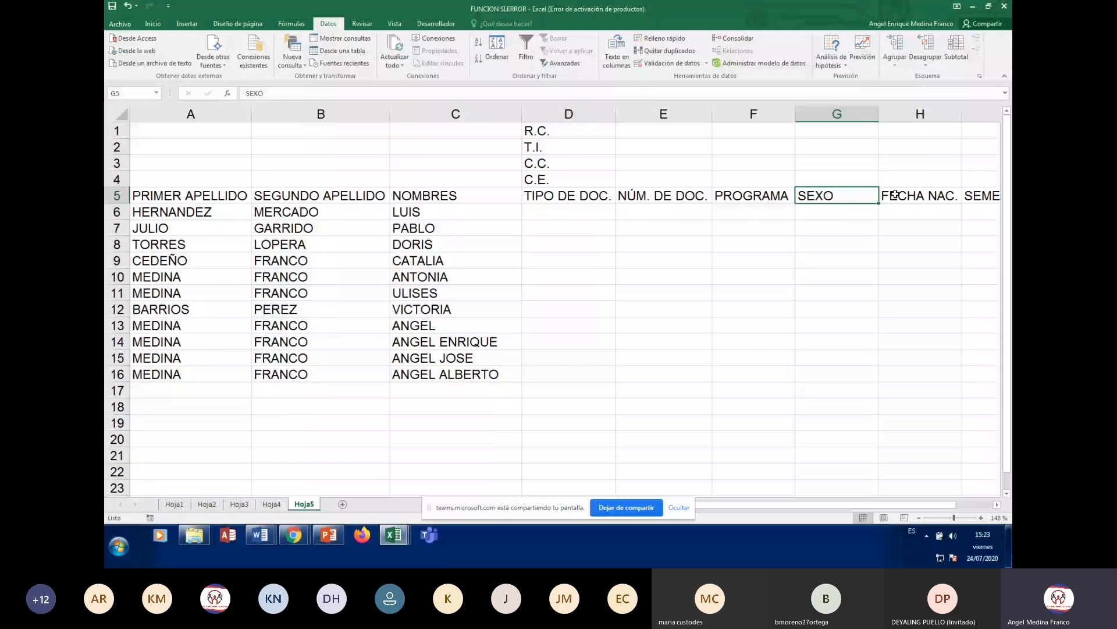
pyautogui.press('Right')
pyautogui.press('Right')
pyautogui.press('Right')
pyautogui.press('Right')
pyautogui.press('Right')
pyautogui.press('Right')
pyautogui.press('Right')
pyautogui.press('Right')
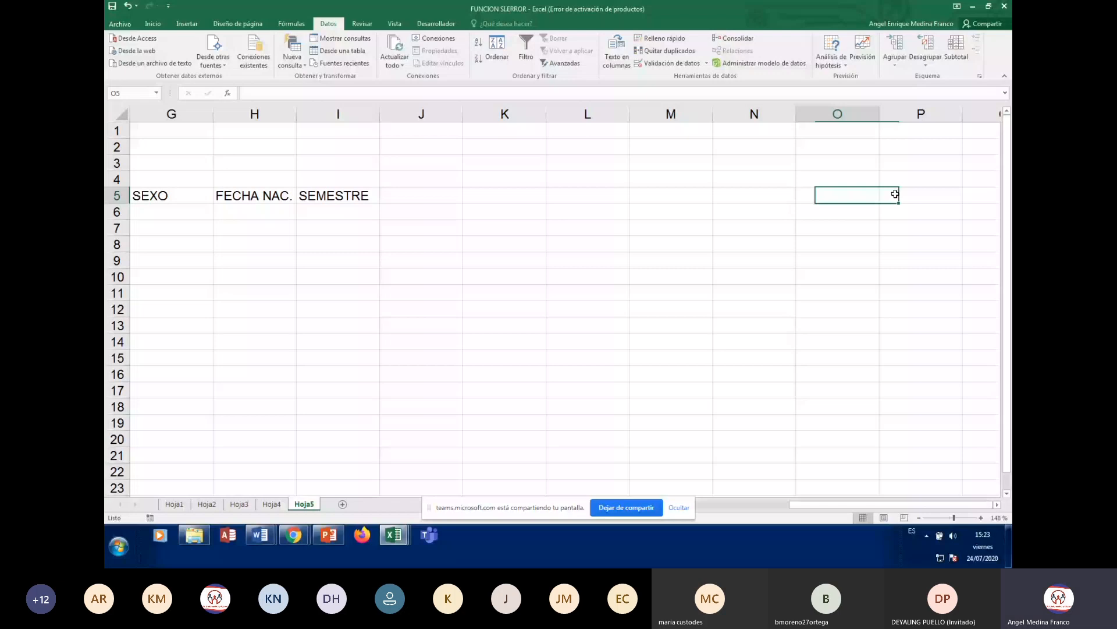
pyautogui.press('Return')
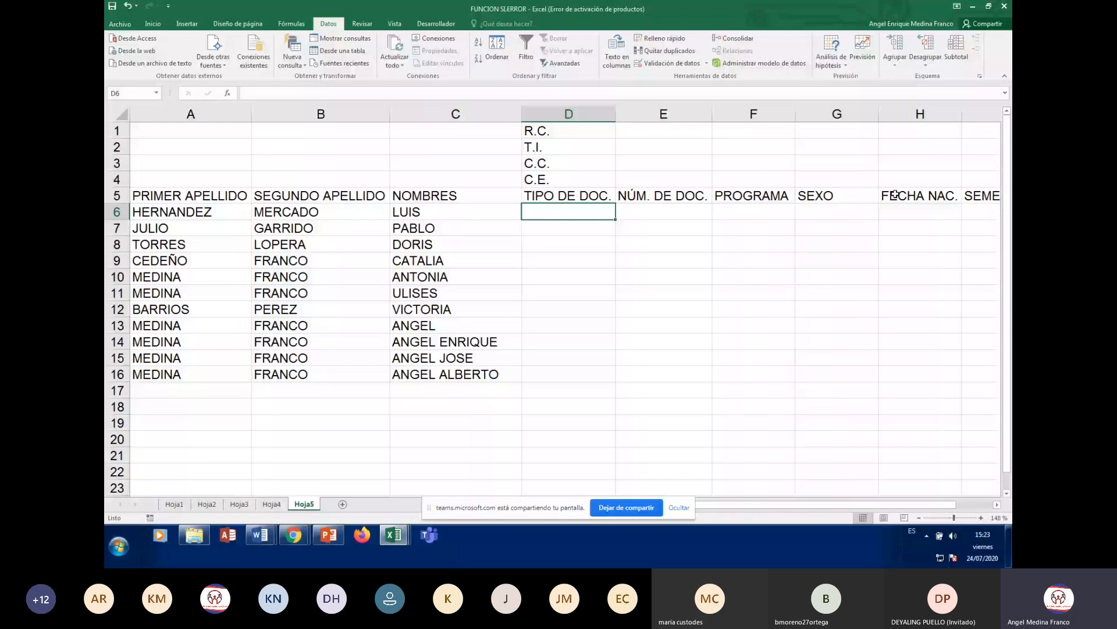
pyautogui.press('Up')
pyautogui.press('Up')
pyautogui.press('Up')
pyautogui.press('Up')
pyautogui.press('Up')
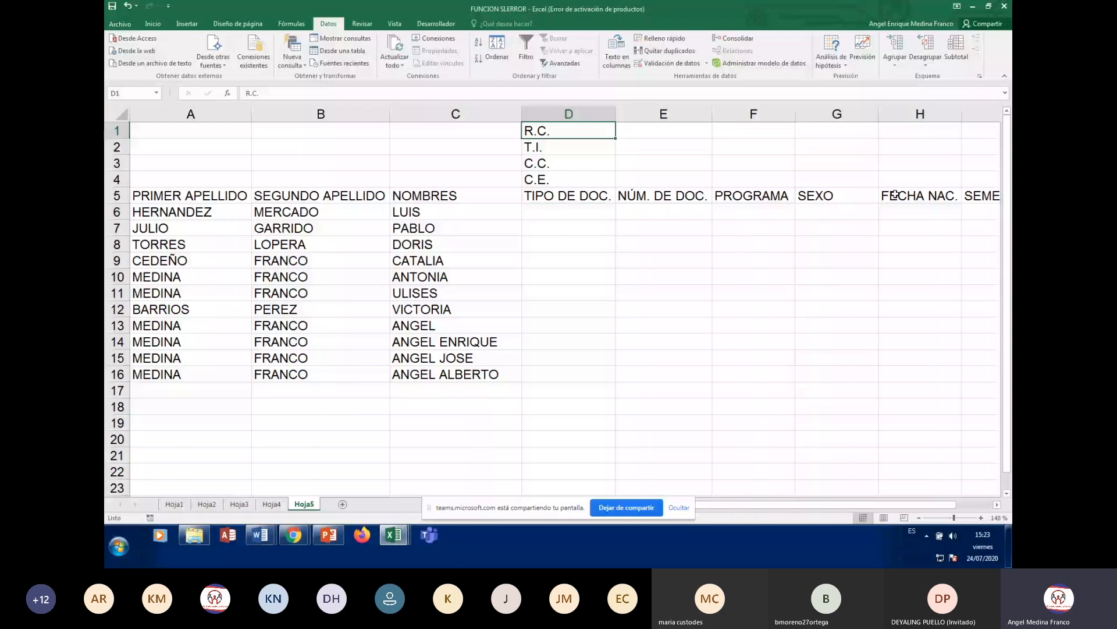
pyautogui.press('Down')
pyautogui.press('Down')
pyautogui.press('Down')
pyautogui.press('Down')
pyautogui.press('Down')
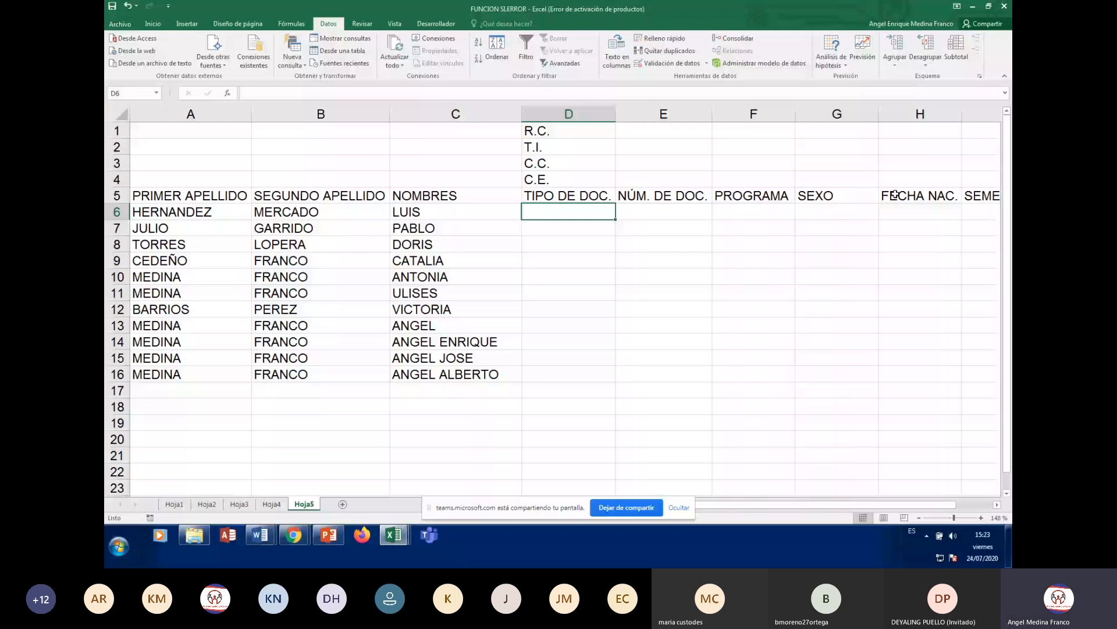
pyautogui.press('Up')
pyautogui.press('Up')
pyautogui.press('Up')
pyautogui.press('Up')
pyautogui.press('Up')
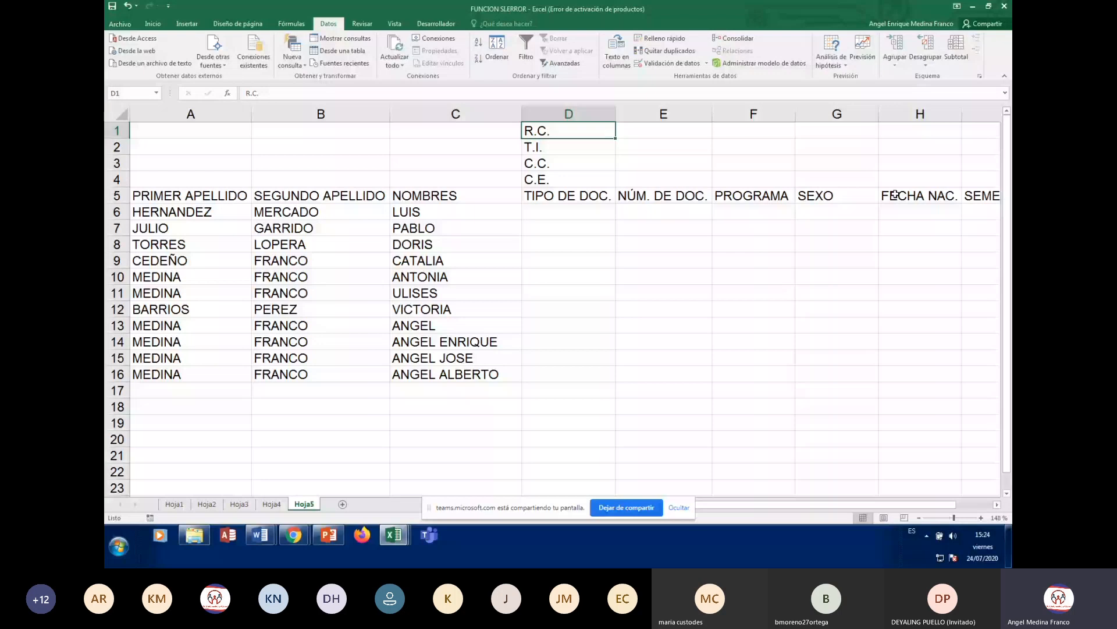
# - Select cell D6 and open Validación de datos from the Datos tab
pyautogui.click(556, 207)
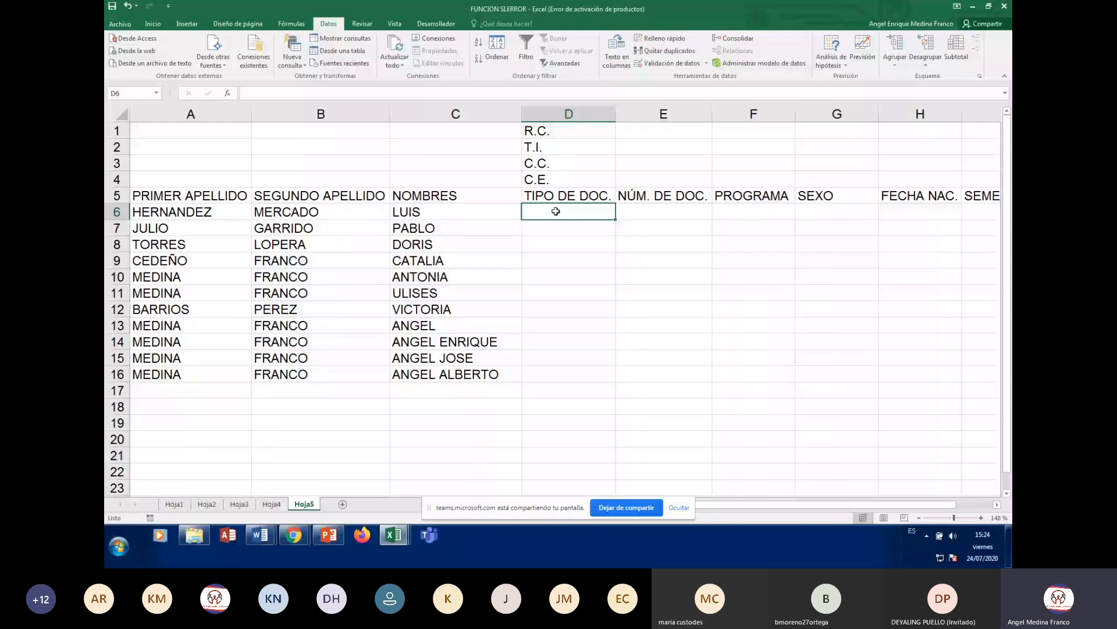
pyautogui.click(152, 24)
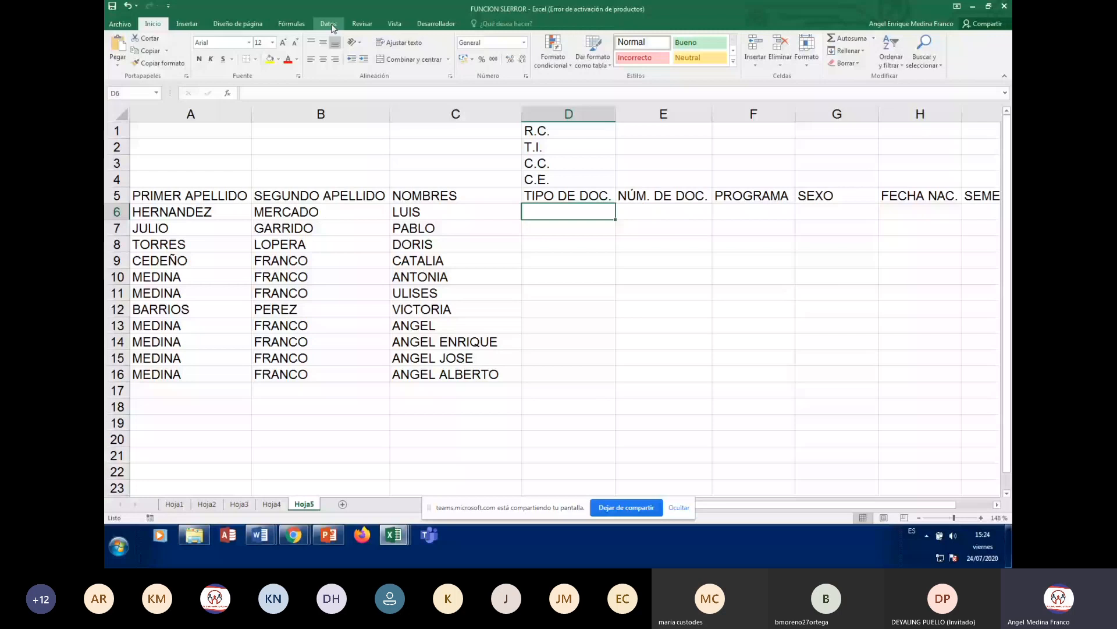
pyautogui.click(332, 27)
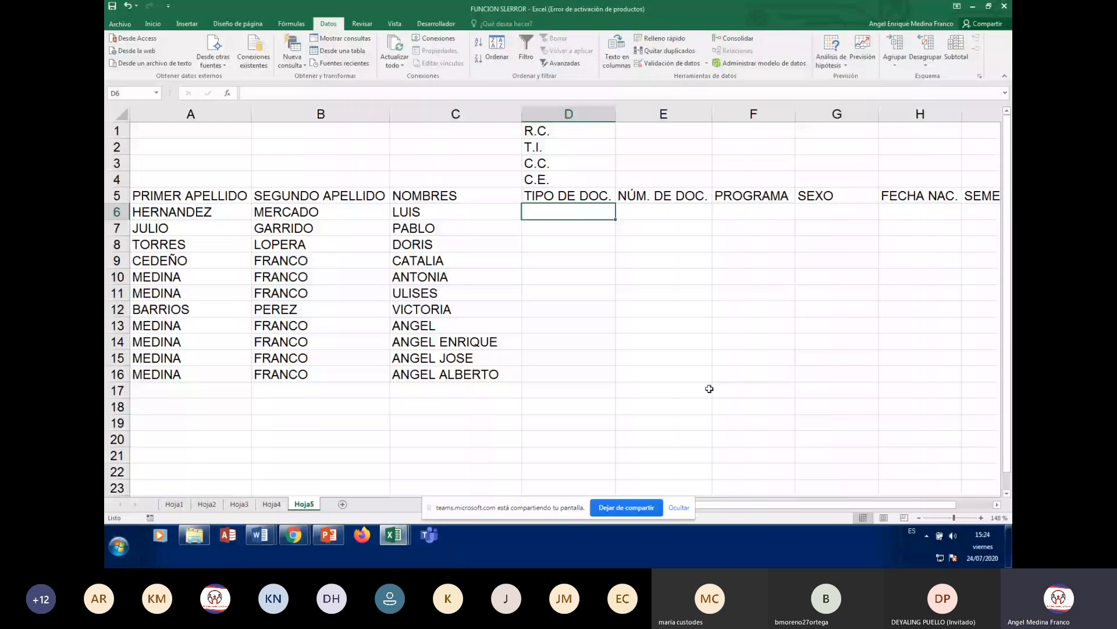
pyautogui.click(674, 64)
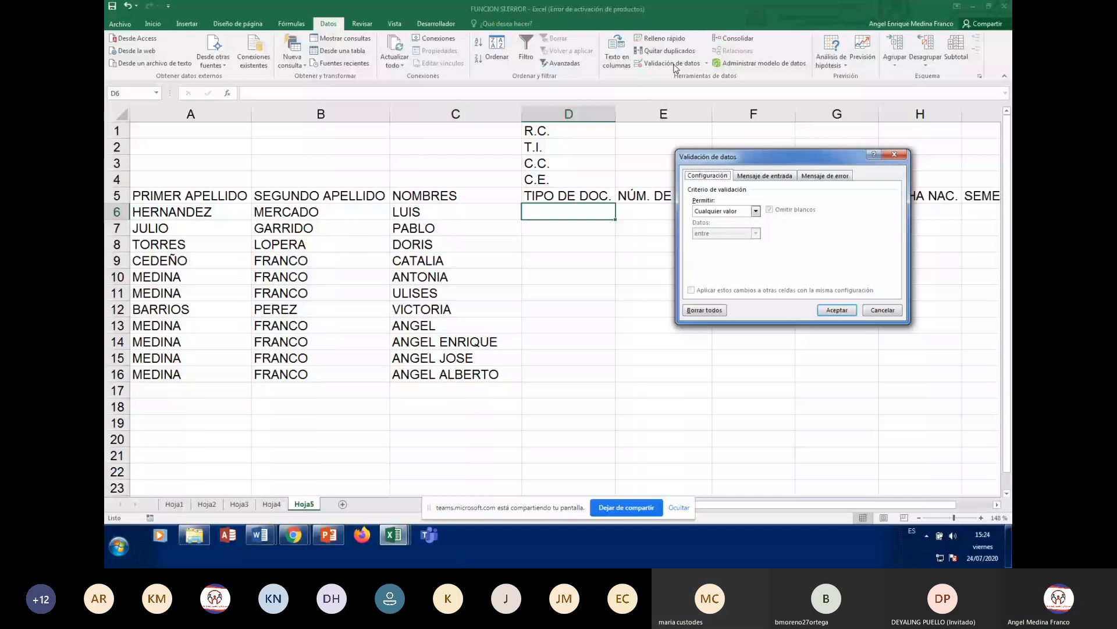
# - Move the Validación de datos dialog aside, then cancel it without changes
pyautogui.moveTo(810, 163); pyautogui.dragTo(827, 230)
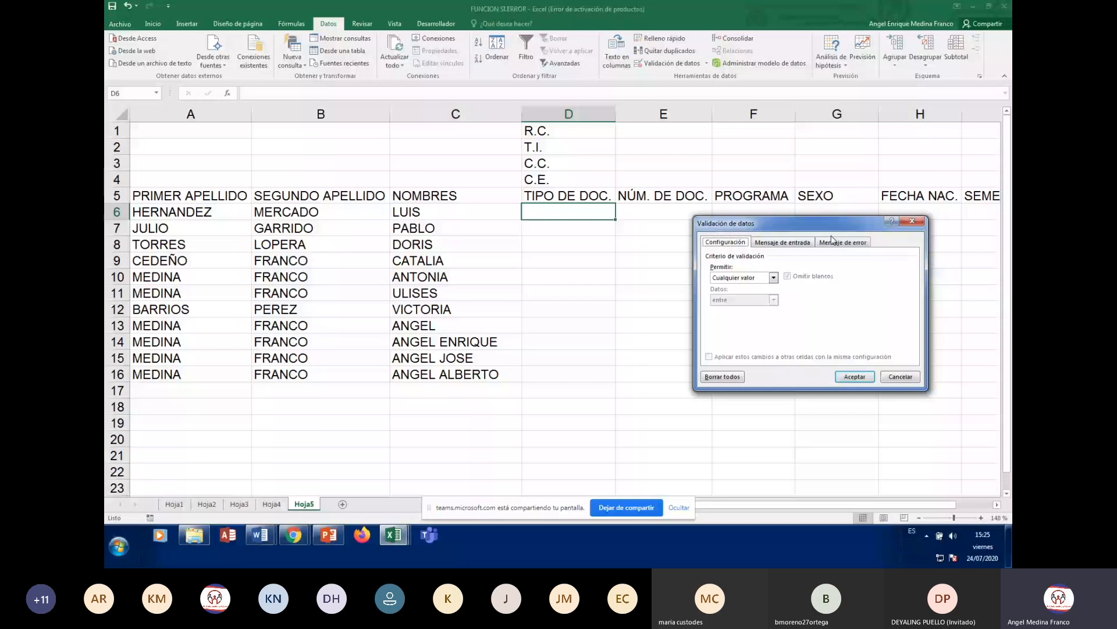
pyautogui.press('Escape')
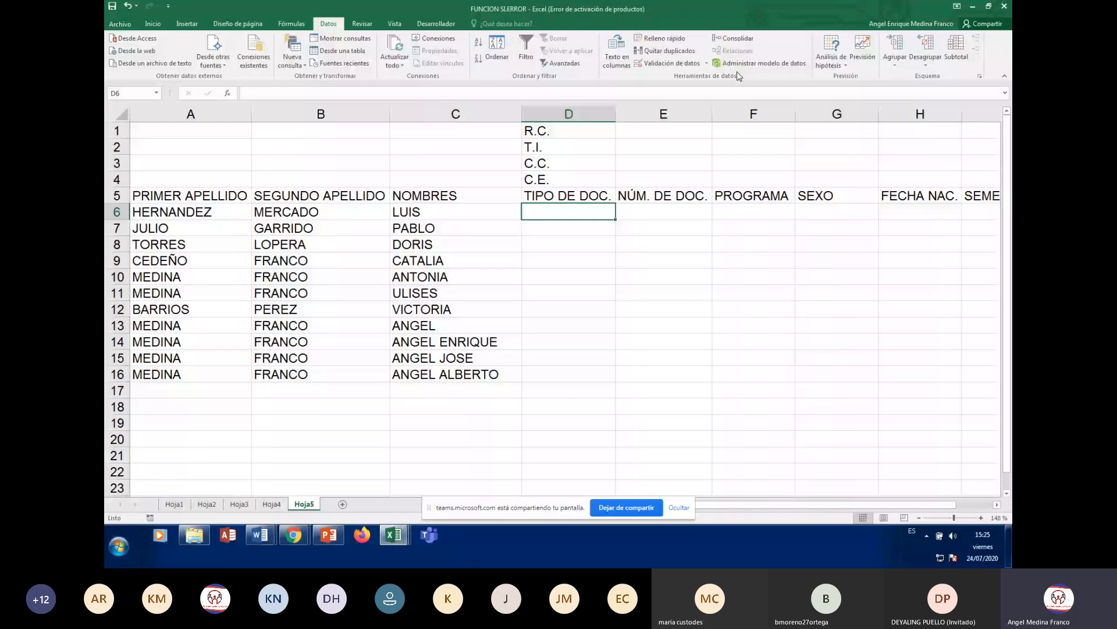
# - Reopen Validación de datos and position the dialog so NÚM. DE DOC. stays visible
pyautogui.click(677, 64)
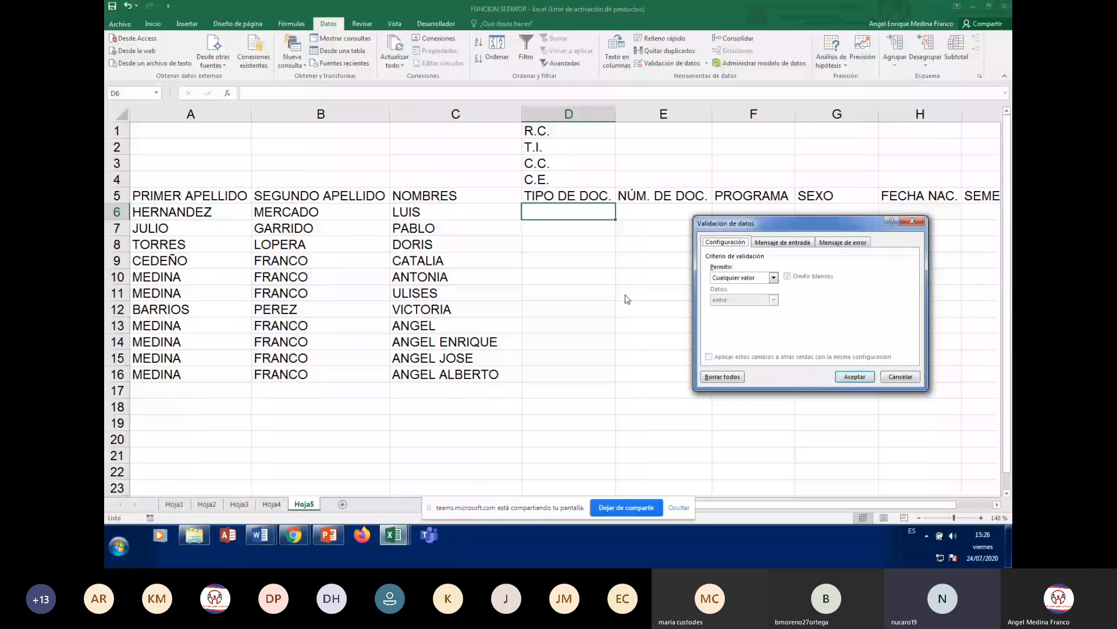
pyautogui.moveTo(805, 231); pyautogui.dragTo(782, 116)
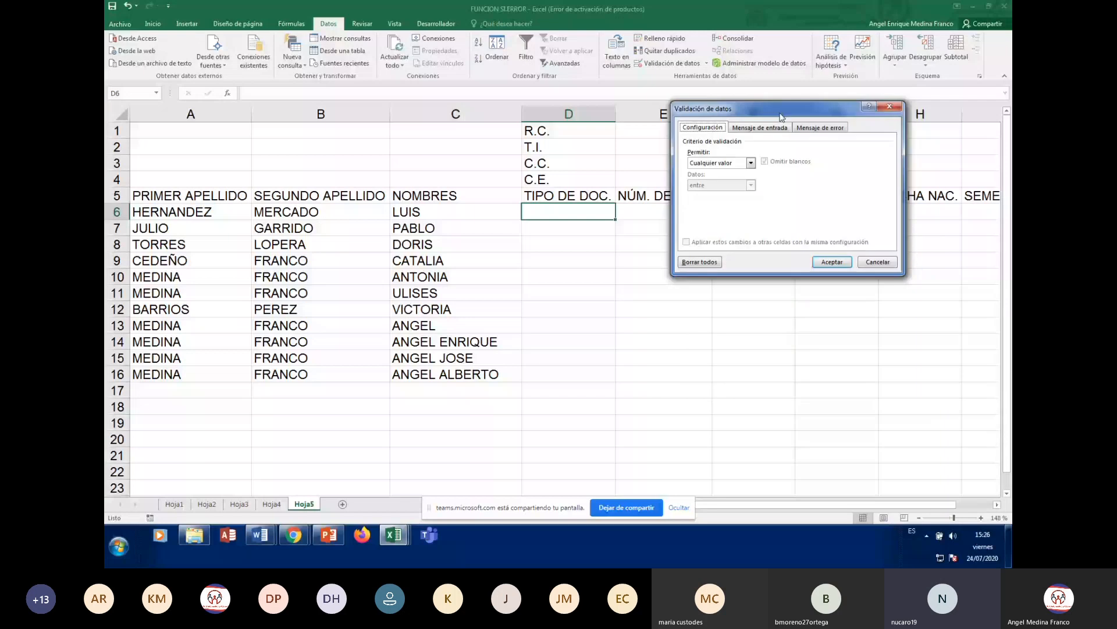
pyautogui.moveTo(782, 116); pyautogui.dragTo(788, 144)
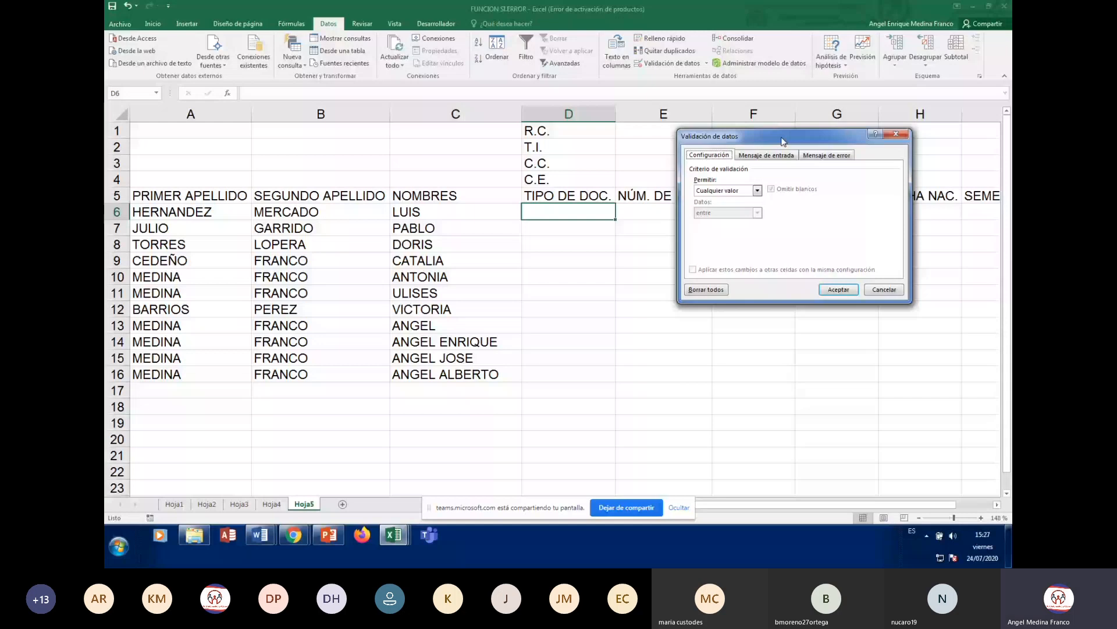
pyautogui.moveTo(782, 141); pyautogui.dragTo(814, 159)
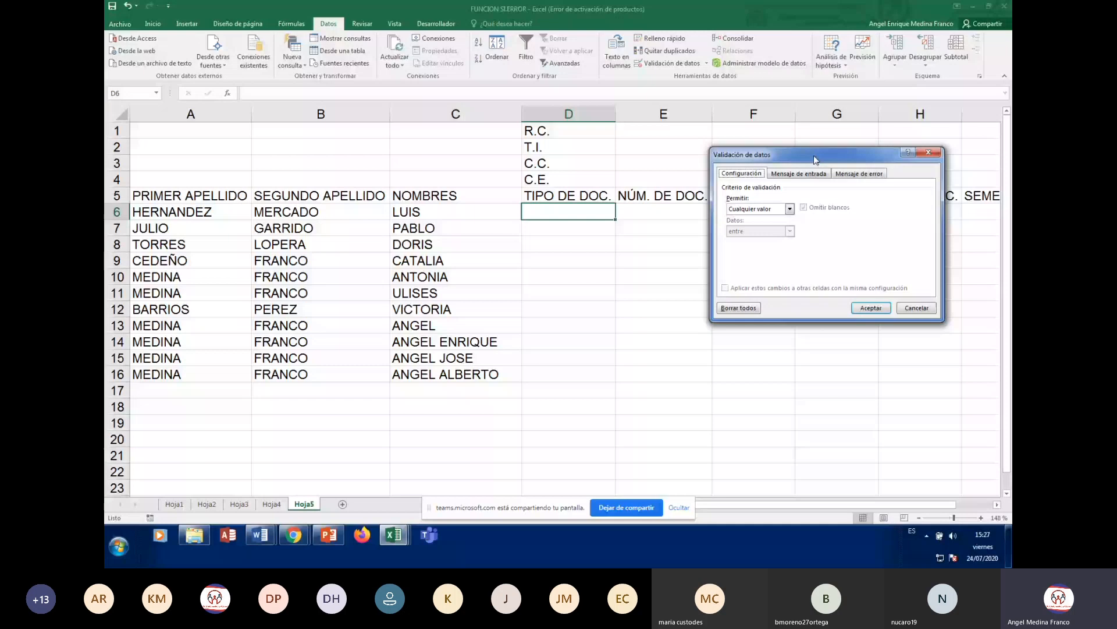
pyautogui.moveTo(815, 158); pyautogui.dragTo(809, 144)
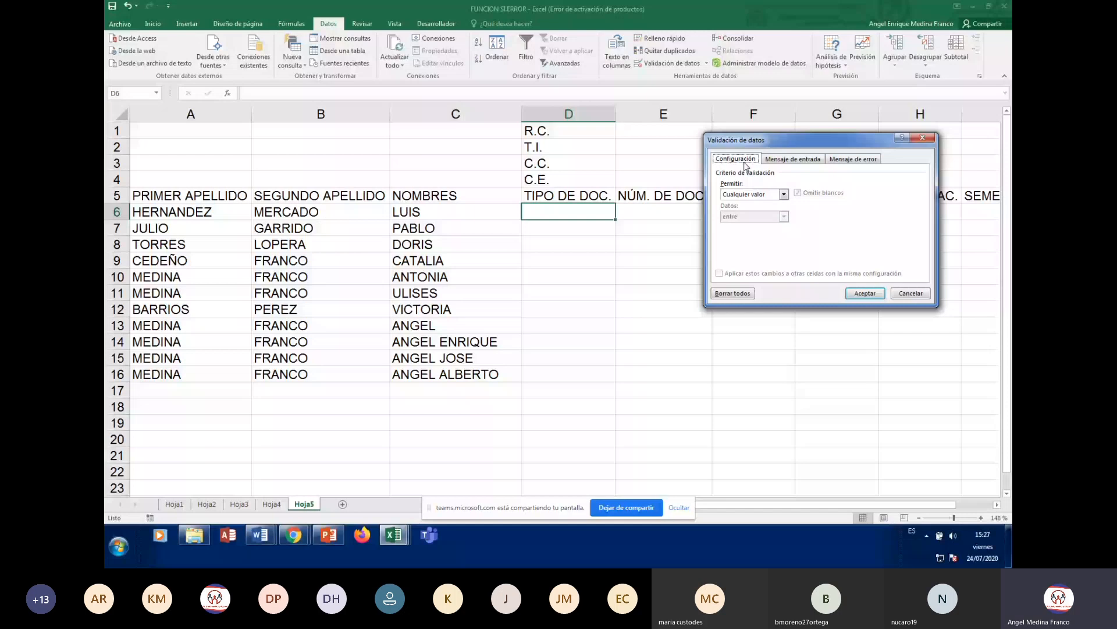
pyautogui.click(792, 159)
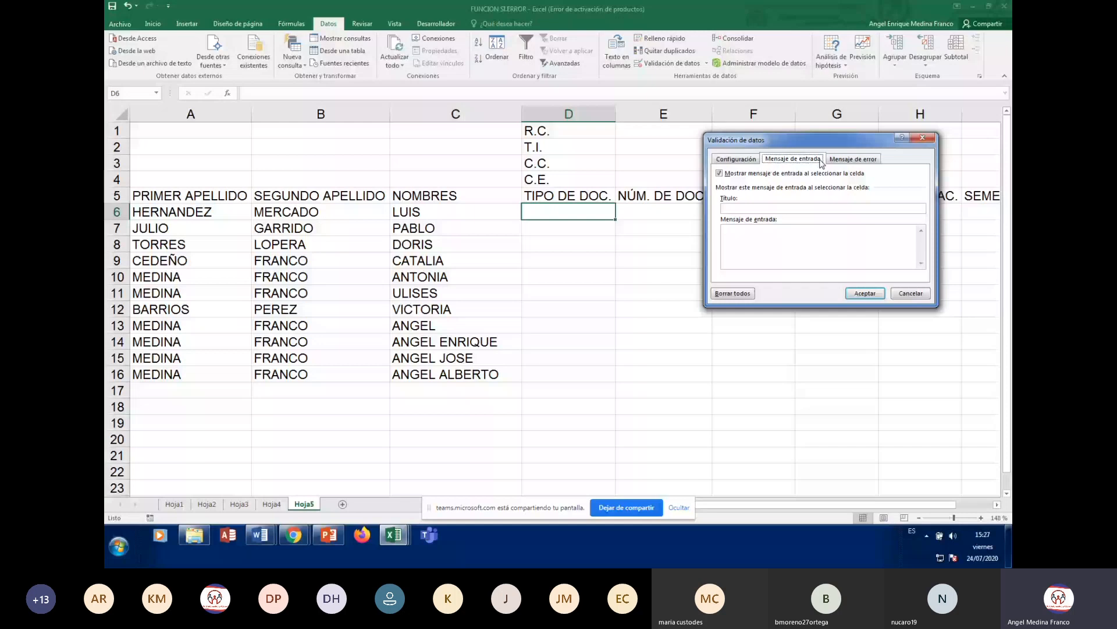
pyautogui.click(854, 159)
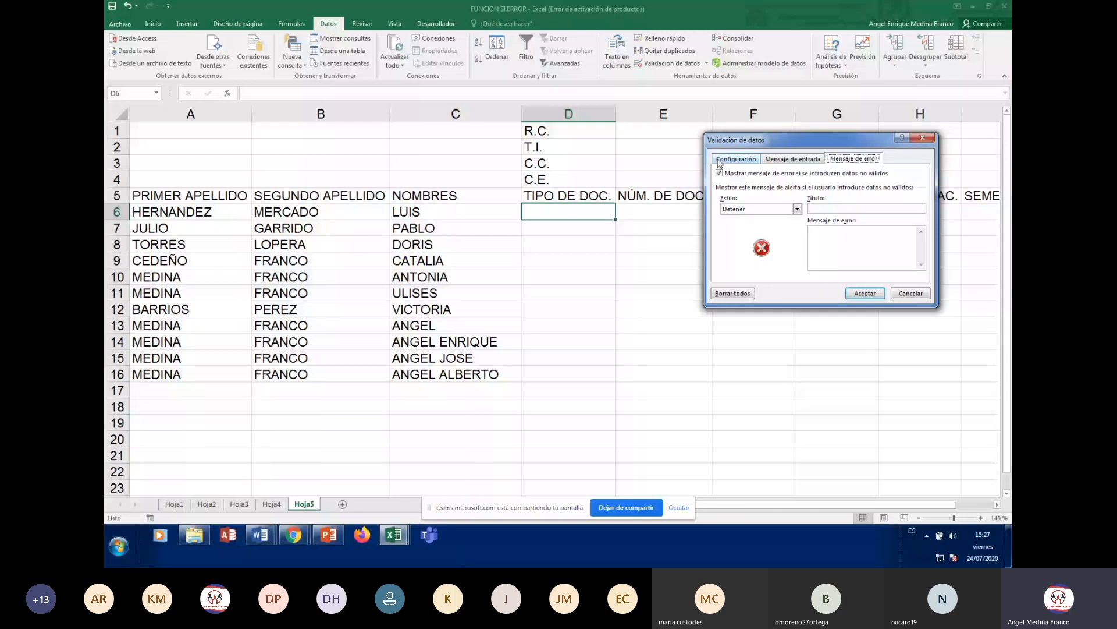
pyautogui.click(720, 162)
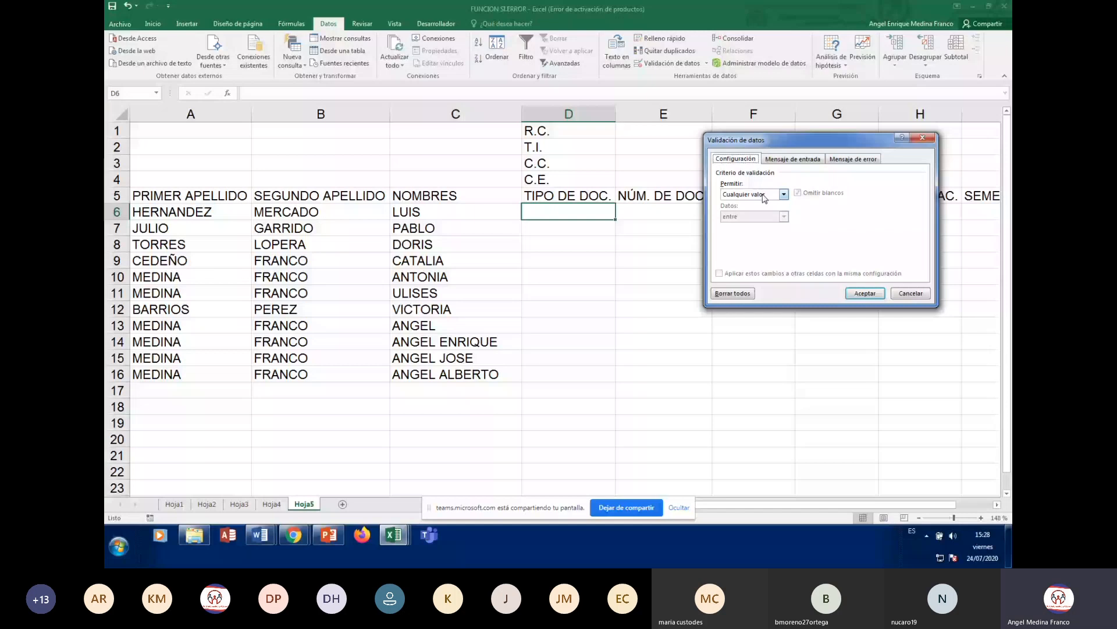
# - Set Permitir to Lista for D6, keeping the in-cell dropdown, and target the Origen box
pyautogui.click(784, 196)
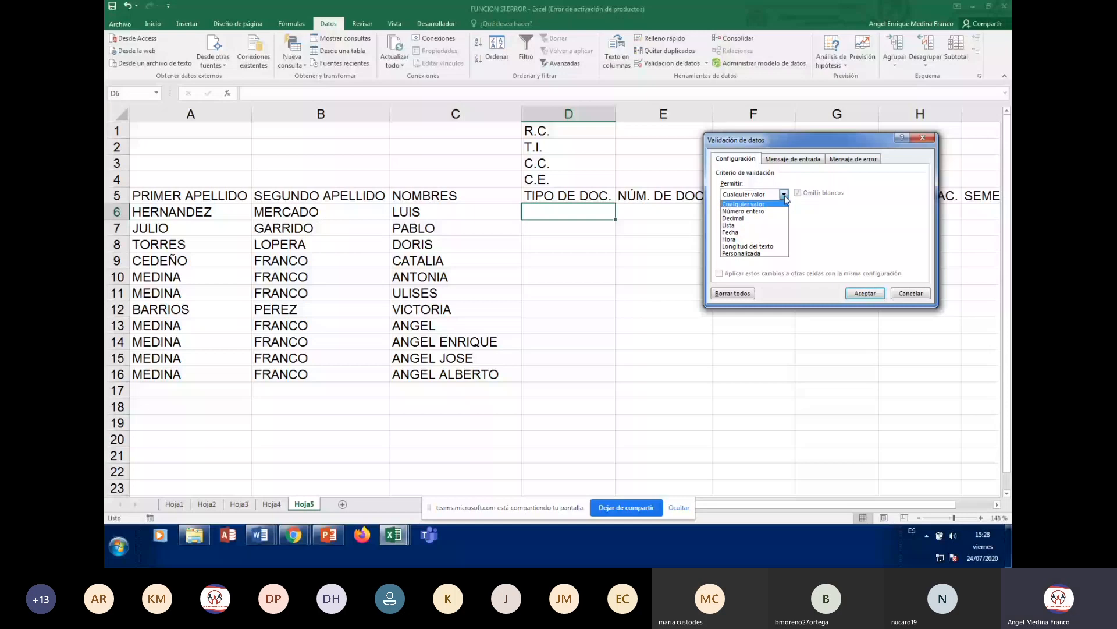
pyautogui.click(730, 226)
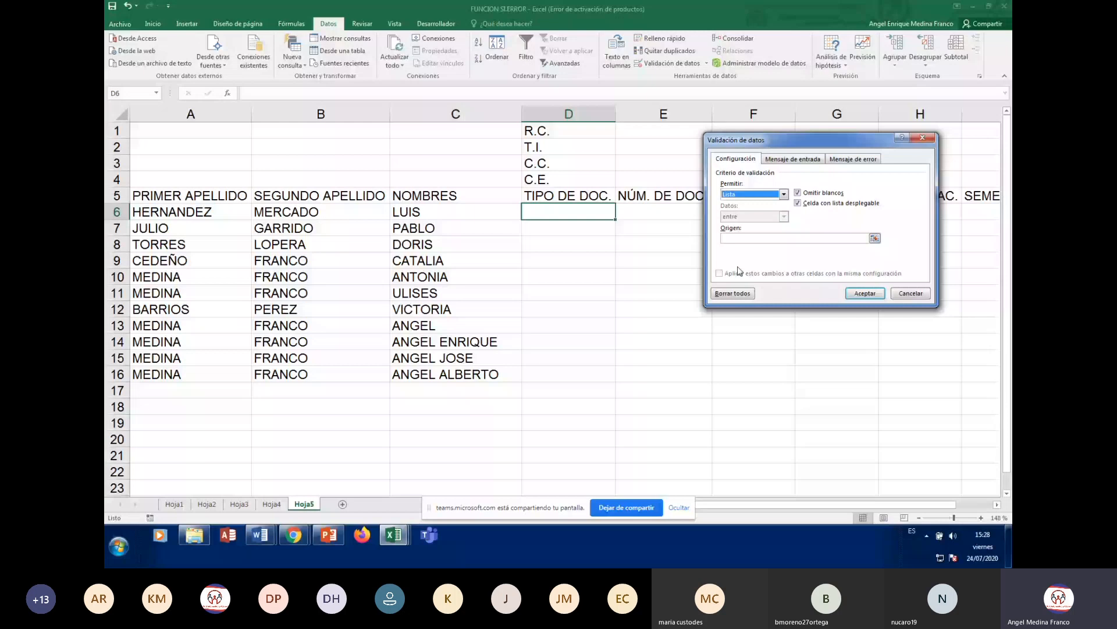
pyautogui.click(748, 238)
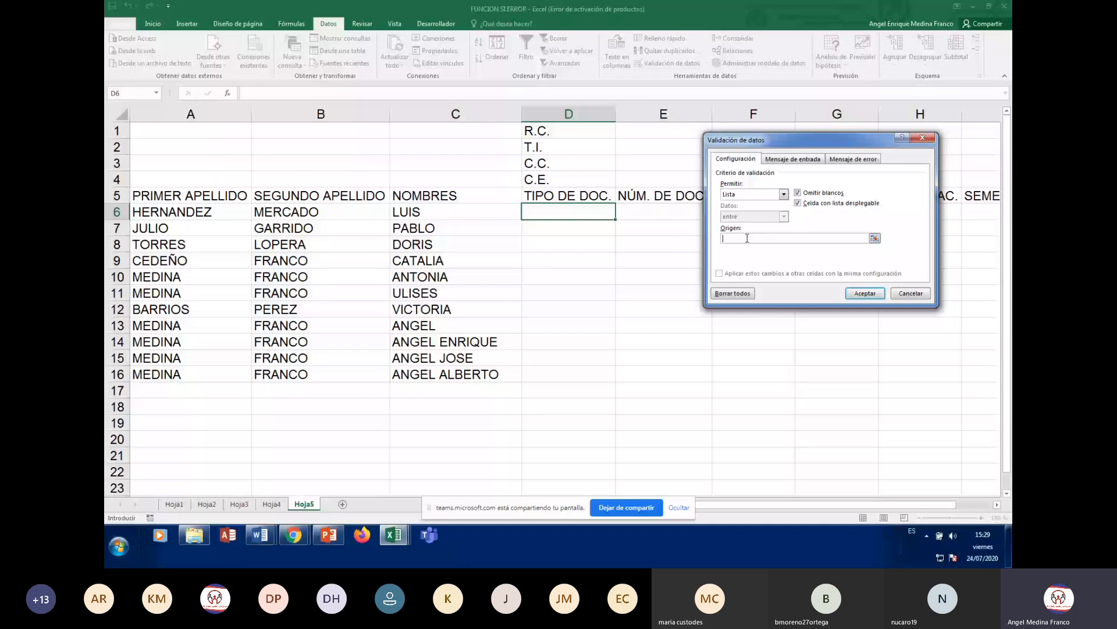
# - Set the list source to =$D$1:$D$4 and switch to the Mensaje de entrada tab
pyautogui.moveTo(538, 130); pyautogui.dragTo(560, 176)
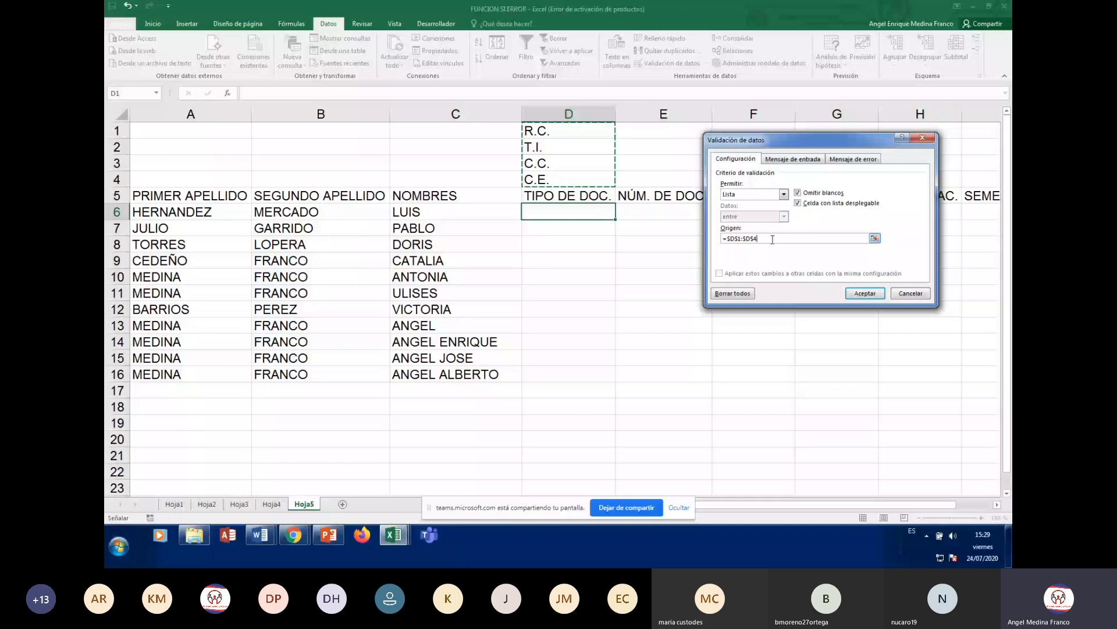
pyautogui.click(787, 161)
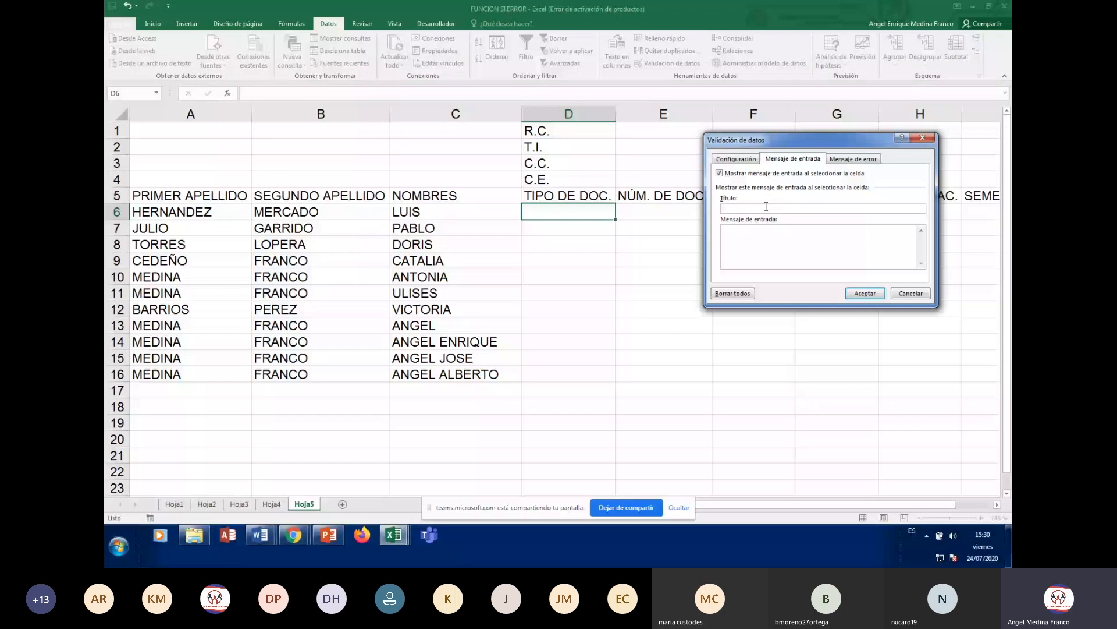
# - Enter title TIPO DEL DOCUMENTO and message INGRESE POR FAVOR EL TIPO DE DOCUMENTO
pyautogui.write('IPO DEL DOCUMENTO')
pyautogui.click(781, 233)
pyautogui.write('INGRESE POR FAVOR EL TIPO DE DOCUMENTO.')
# - On the Mensaje de error tab, set the error alert Estilo to Información
pyautogui.click(855, 159)
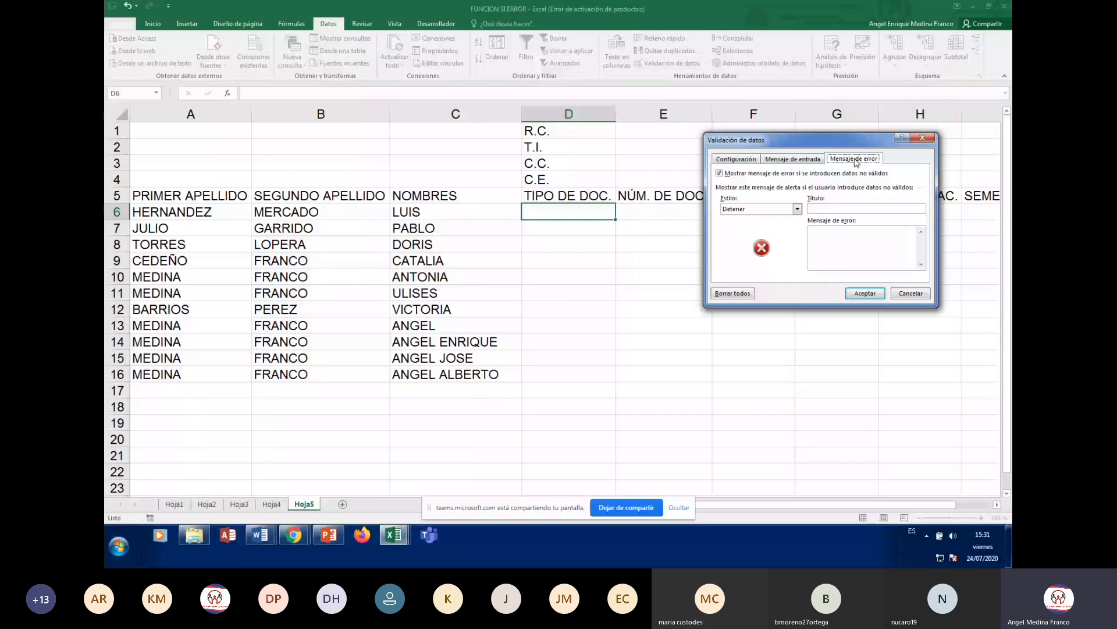
pyautogui.click(797, 209)
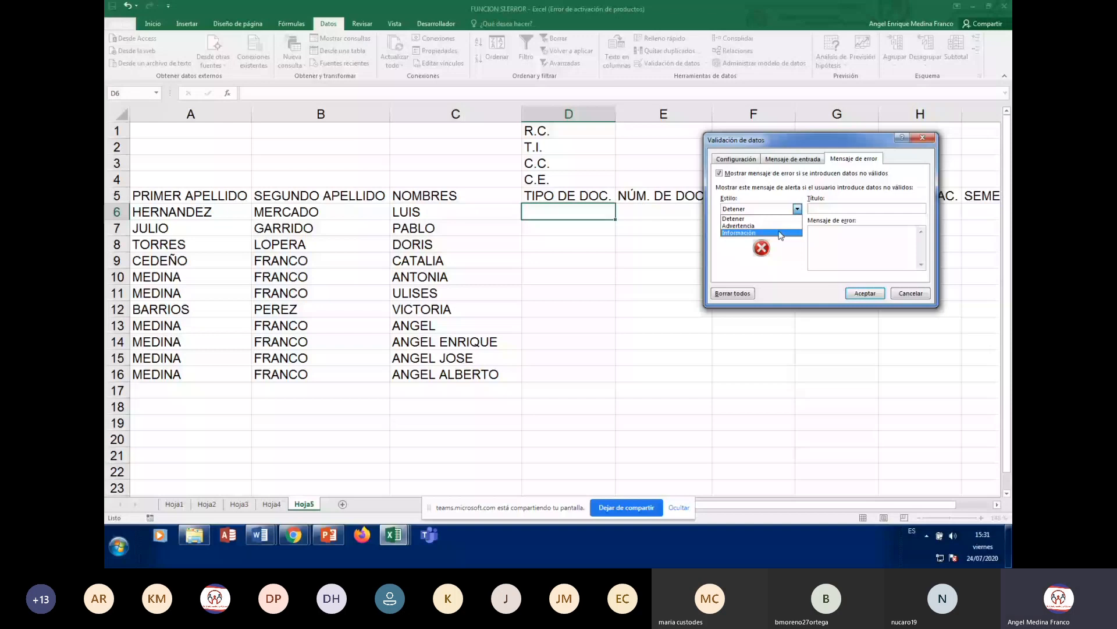
pyautogui.click(780, 233)
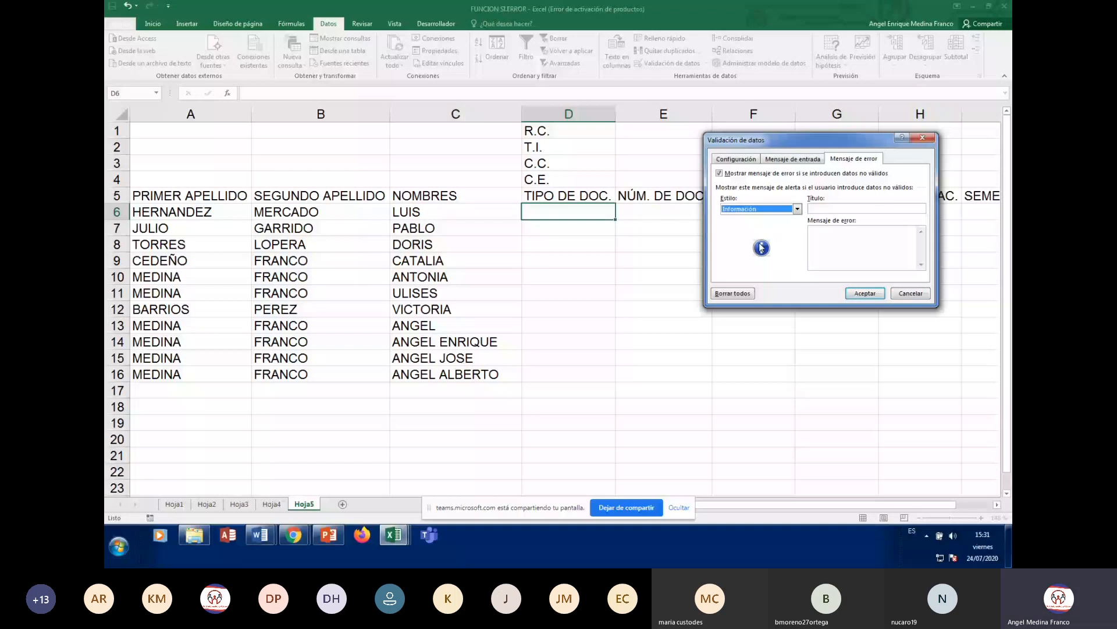
# - Enter error title 'ERROR TIPO DE DOCUMENTO.' and message 'TIPO DE DOCUMENTO NO VÁLIDO, POR FAVOR REVISE.'
pyautogui.click(886, 209)
pyautogui.write('ERROR TIP')
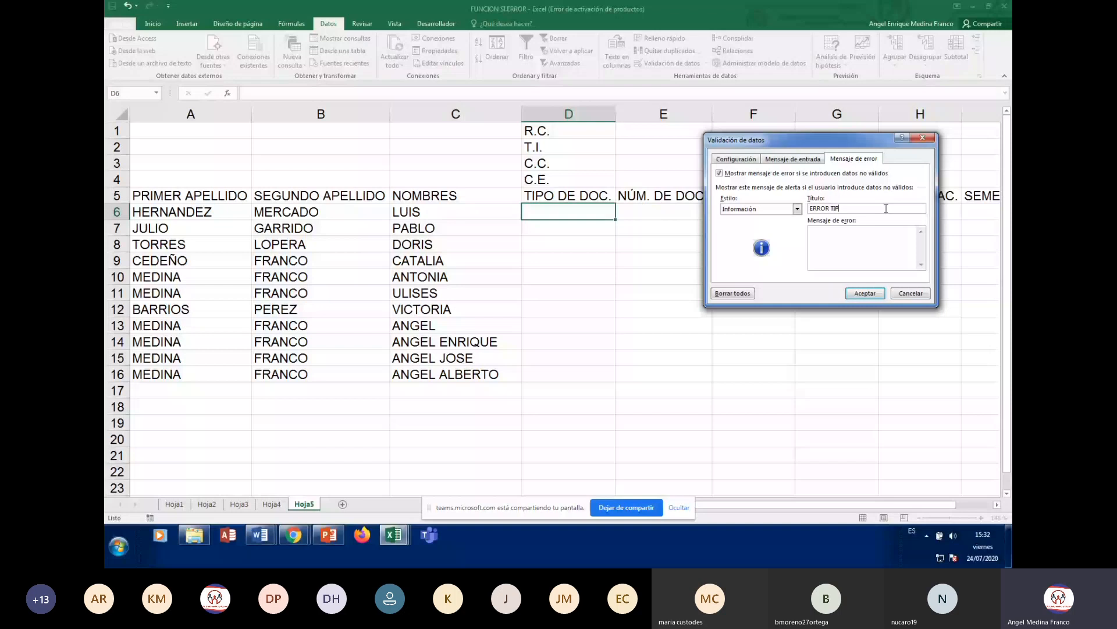
pyautogui.write('O DE DOCUMENTO.')
pyautogui.click(848, 234)
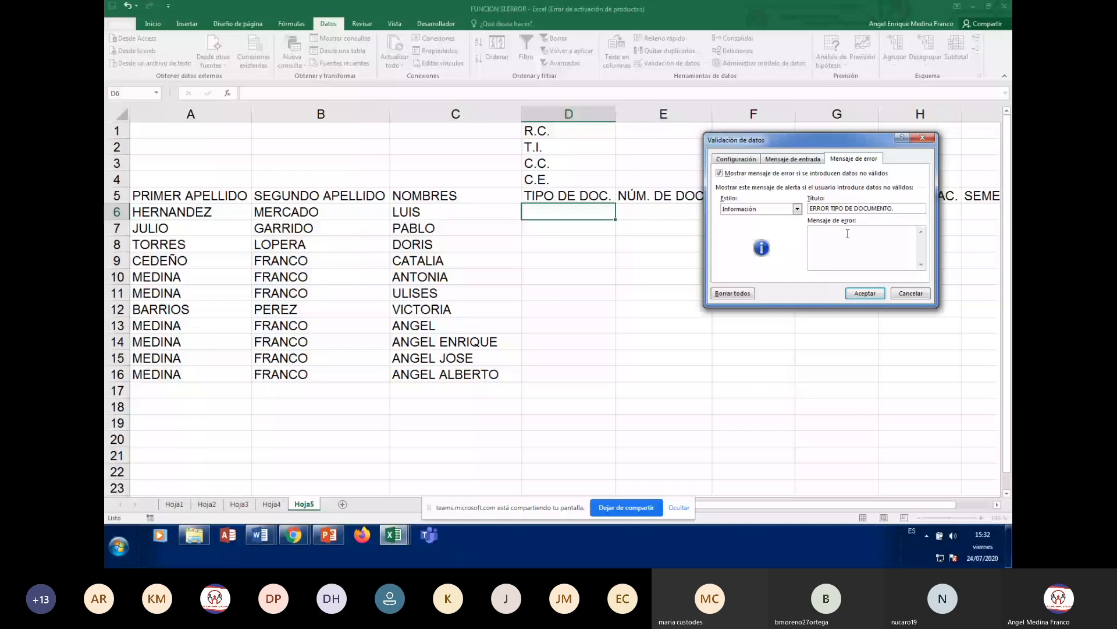
pyautogui.write('TI')
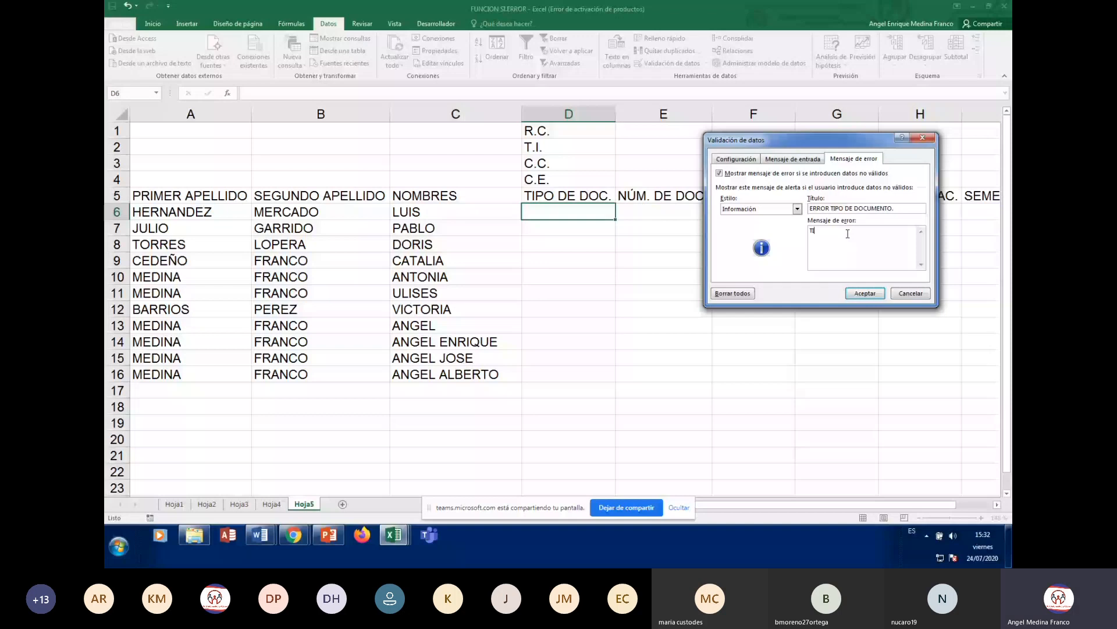
pyautogui.write('PO DE DOCUMENTO NO VÁLIDO, POR FAVOR REVISE.')
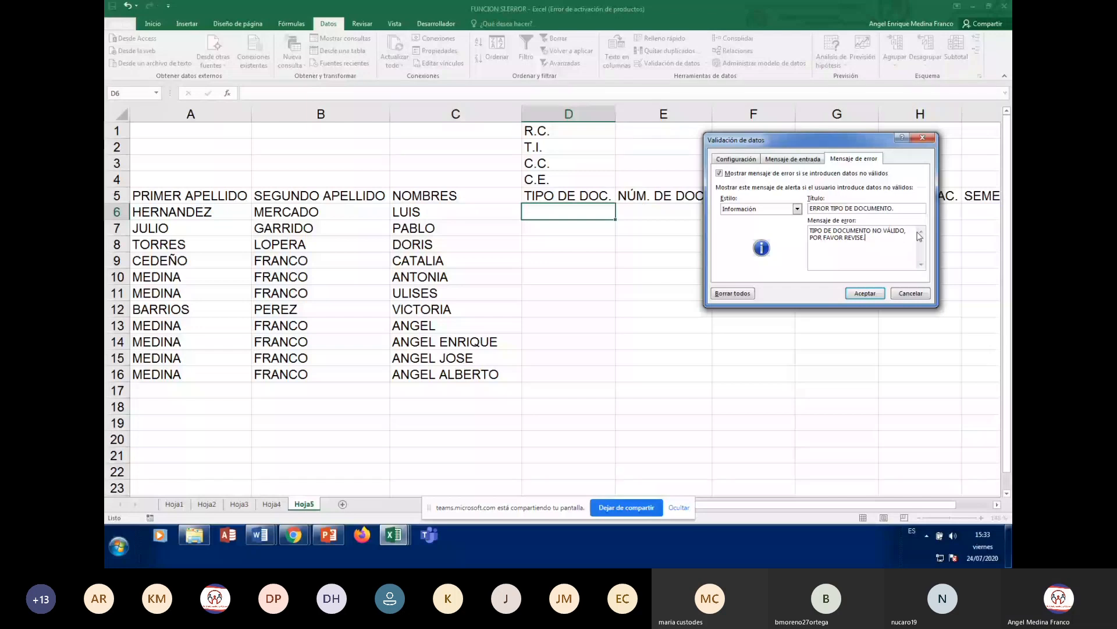
pyautogui.click(858, 295)
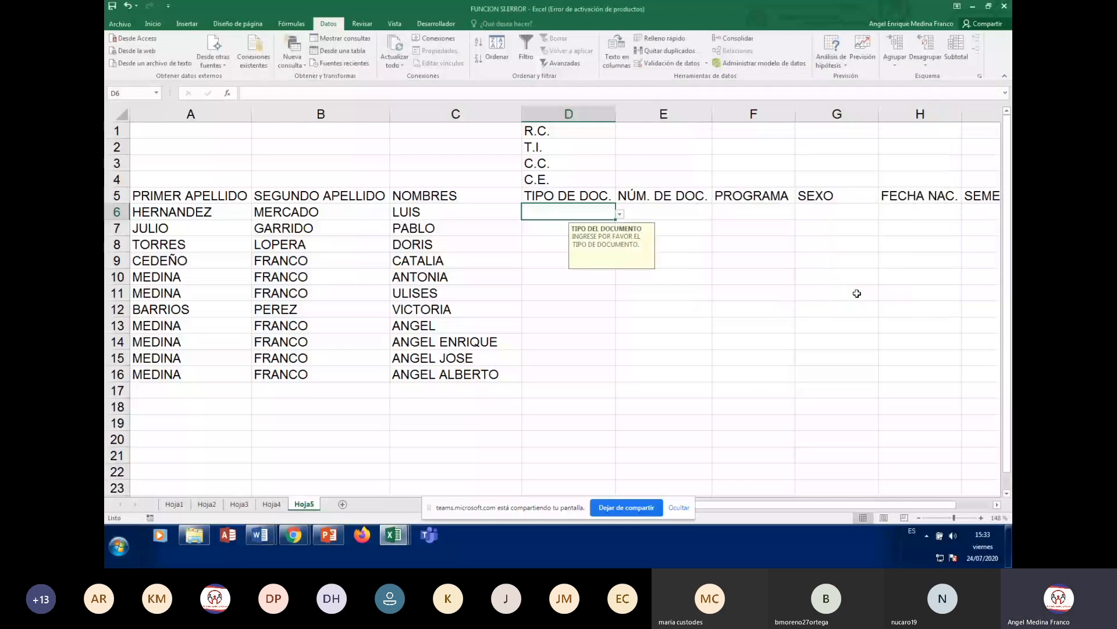
pyautogui.click(698, 359)
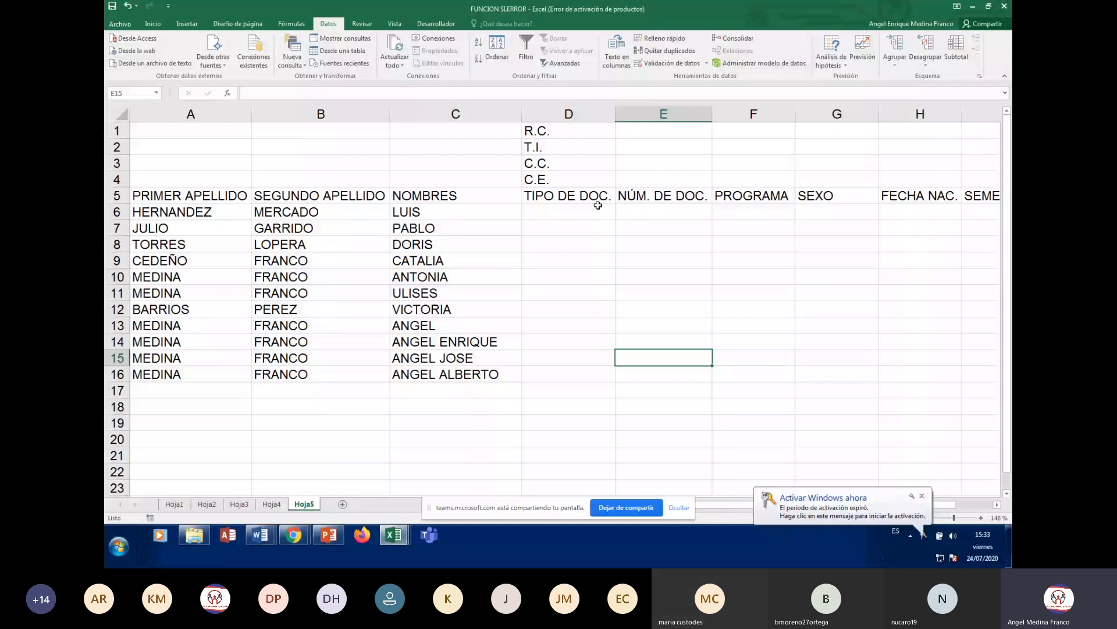
pyautogui.click(925, 501)
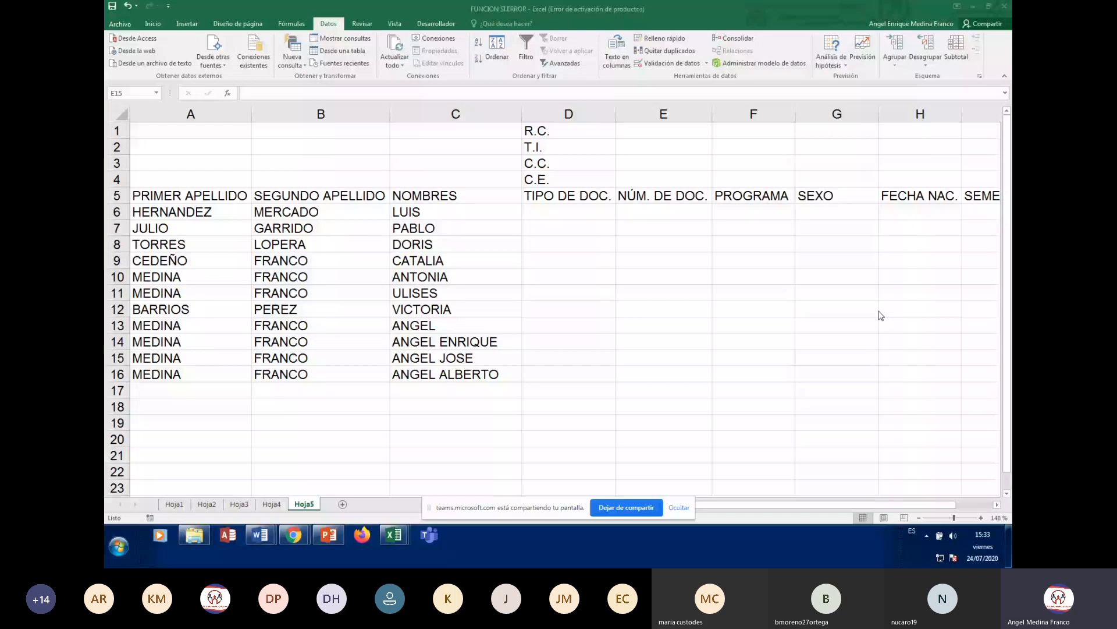
pyautogui.click(569, 212)
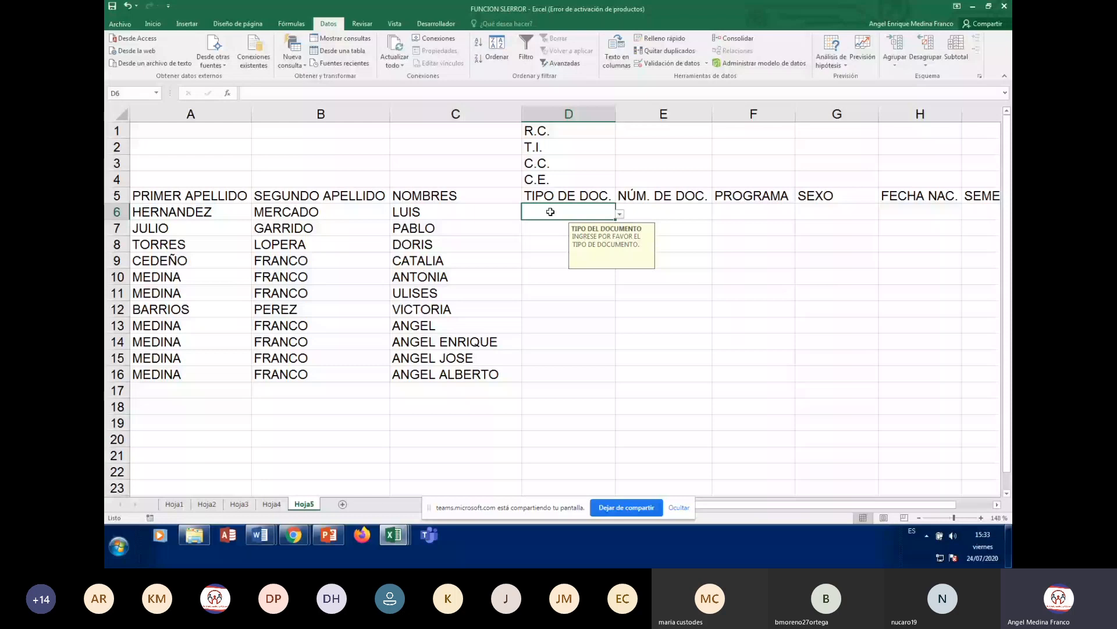
pyautogui.click(844, 271)
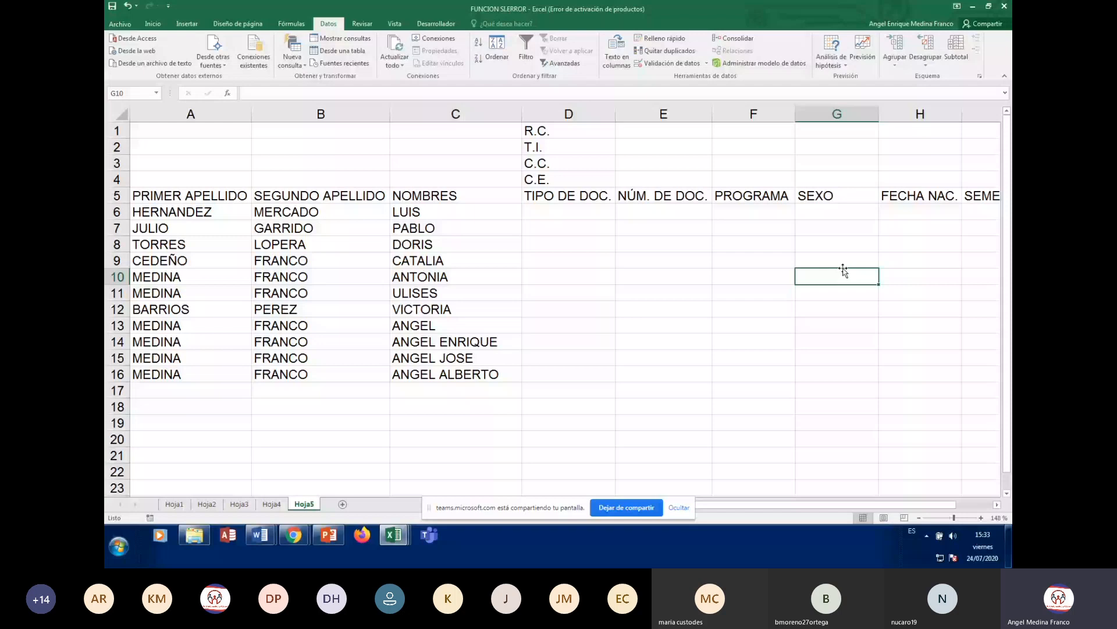
pyautogui.click(557, 209)
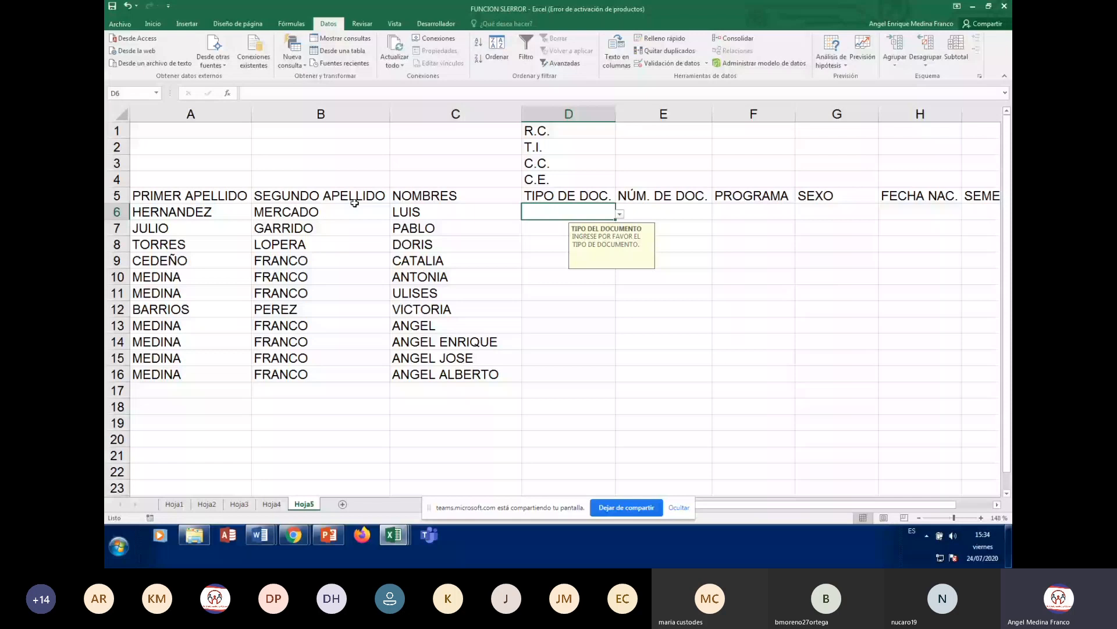
# - Pick T.I., then C.C., then C.E. from D6's dropdown, ending on R.C
pyautogui.click(620, 214)
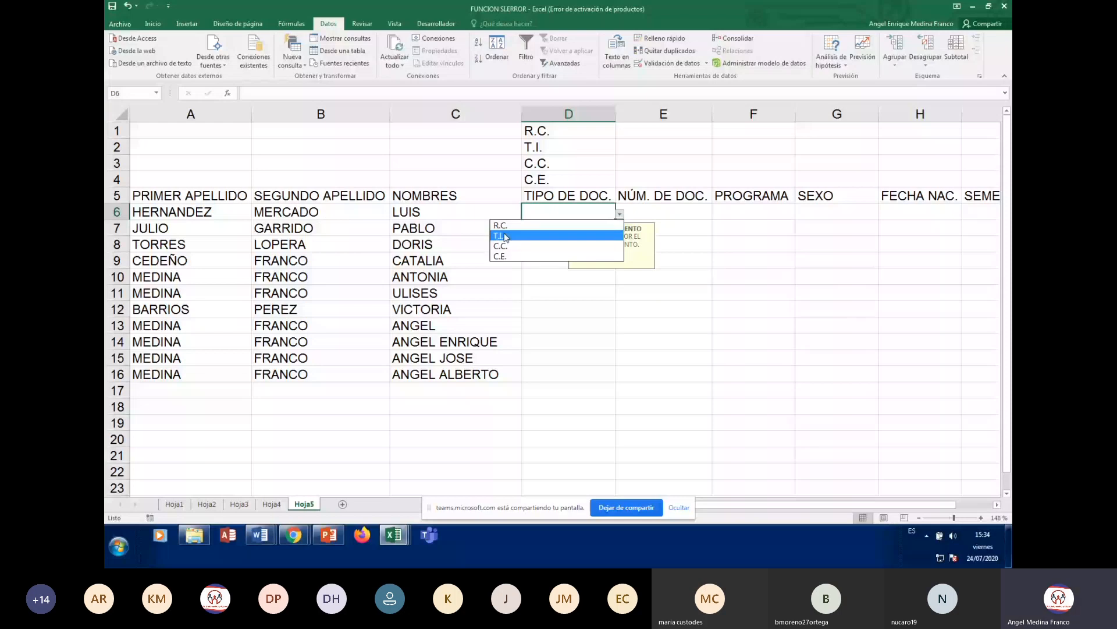
pyautogui.click(504, 236)
pyautogui.click(754, 358)
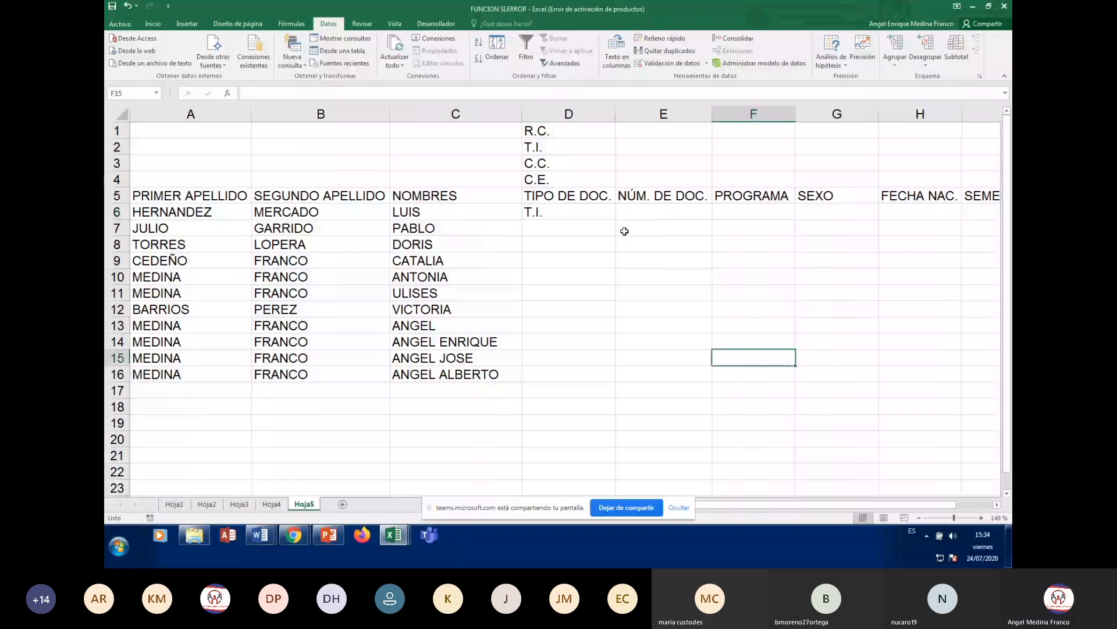
pyautogui.click(573, 209)
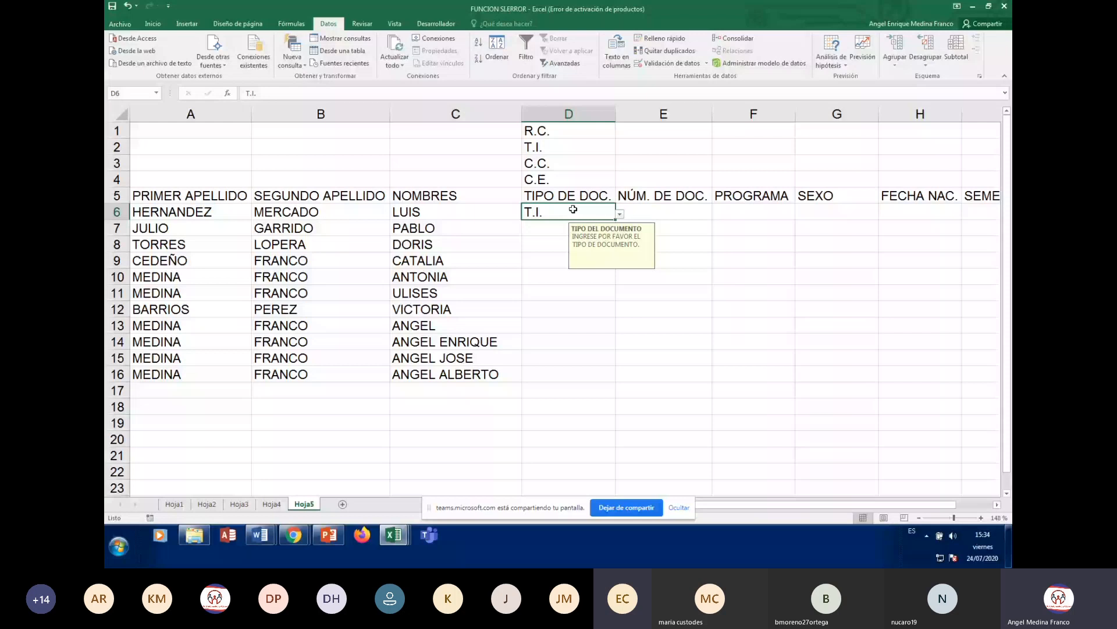
pyautogui.click(620, 214)
pyautogui.click(541, 244)
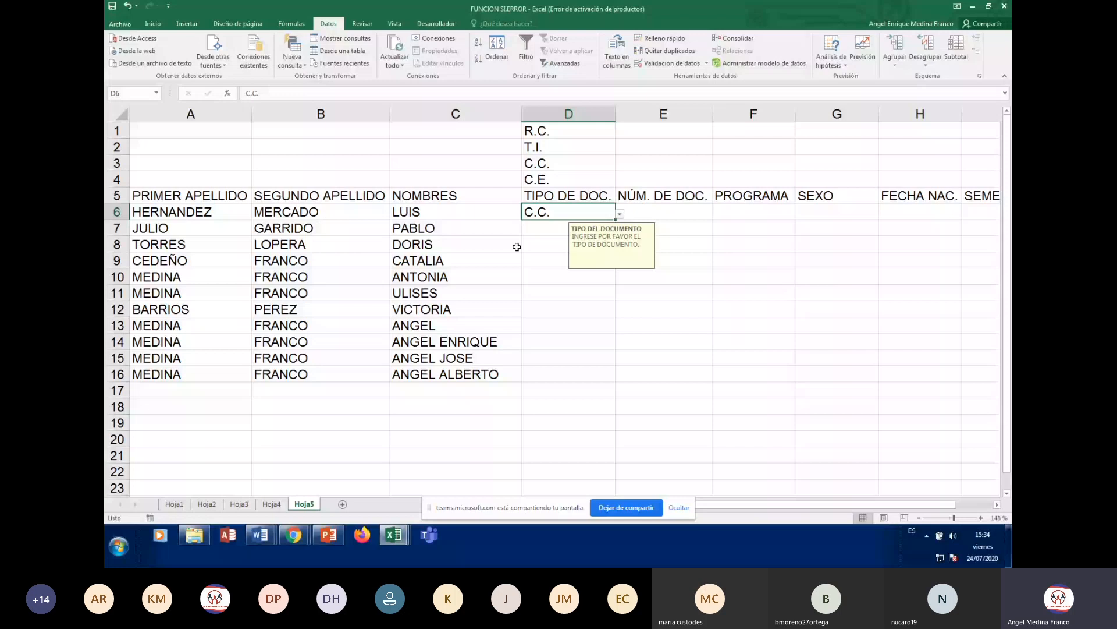
pyautogui.hotkey('alt', 'Down')
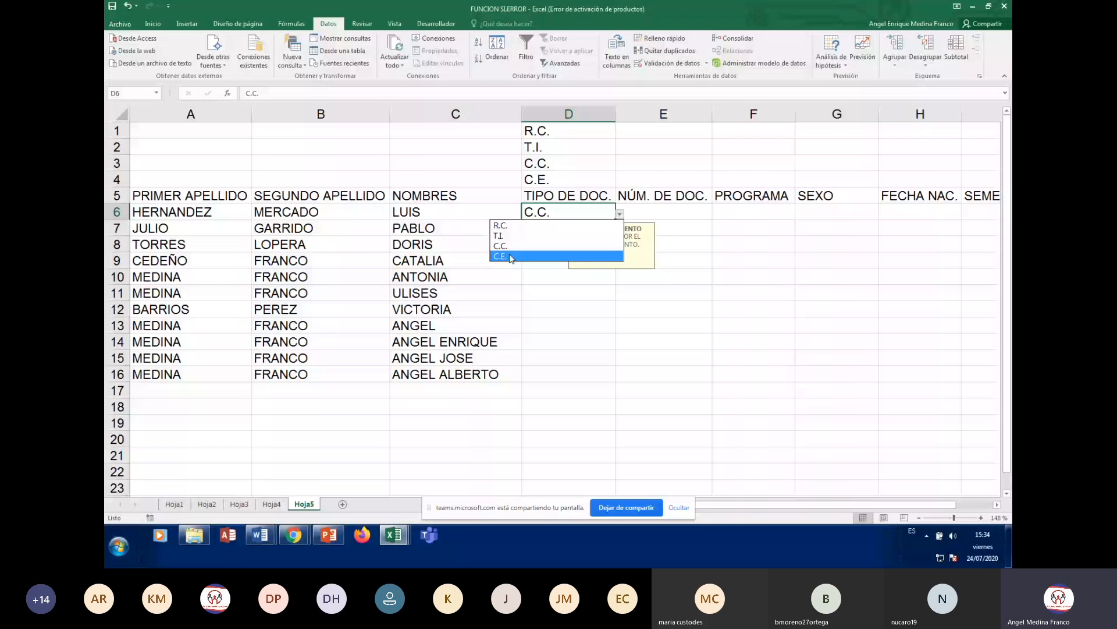
pyautogui.click(511, 257)
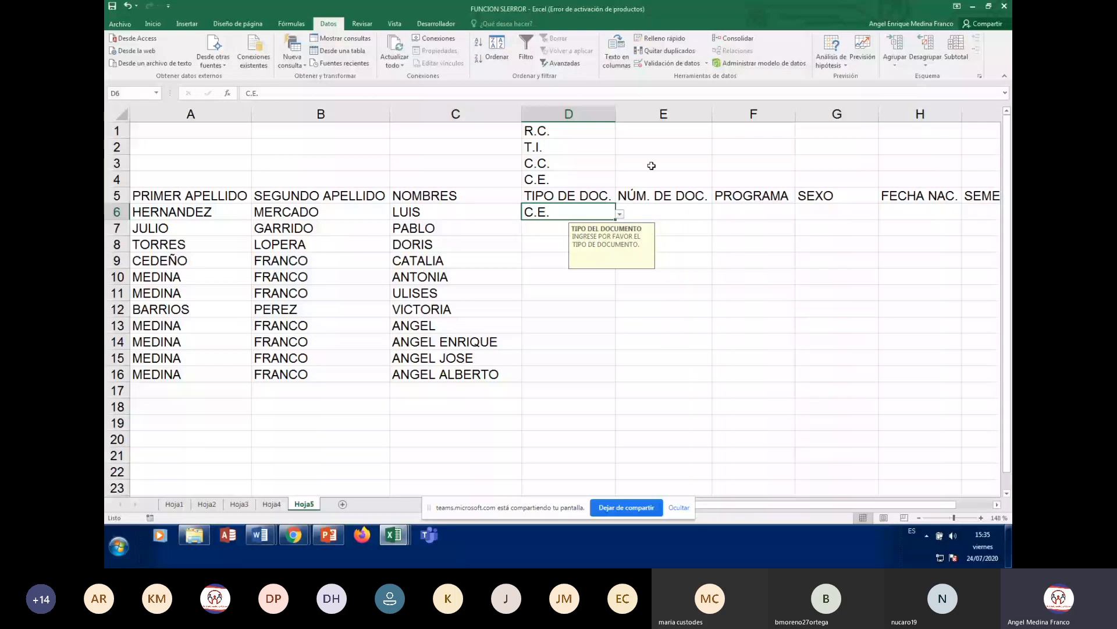
pyautogui.click(620, 214)
pyautogui.click(531, 231)
pyautogui.click(751, 244)
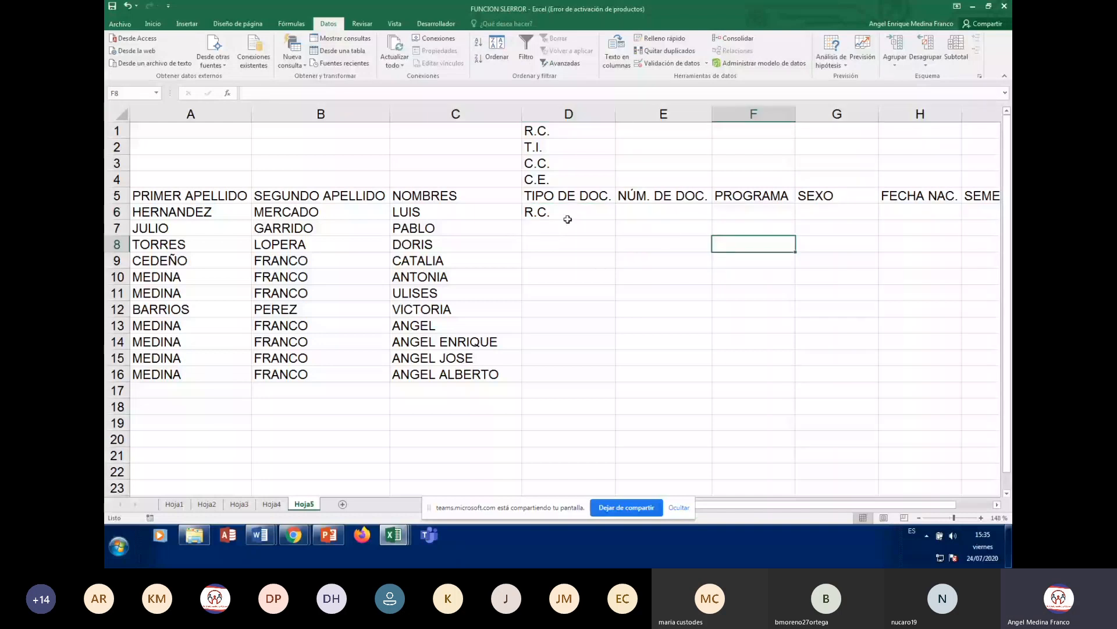
pyautogui.click(568, 215)
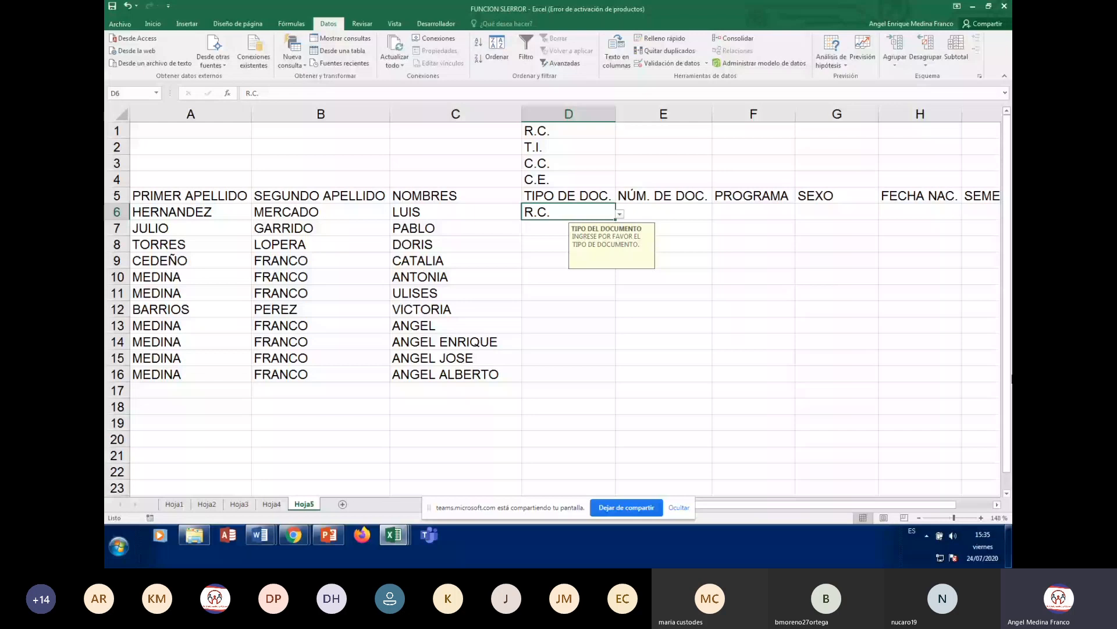
pyautogui.write('CEDULA')
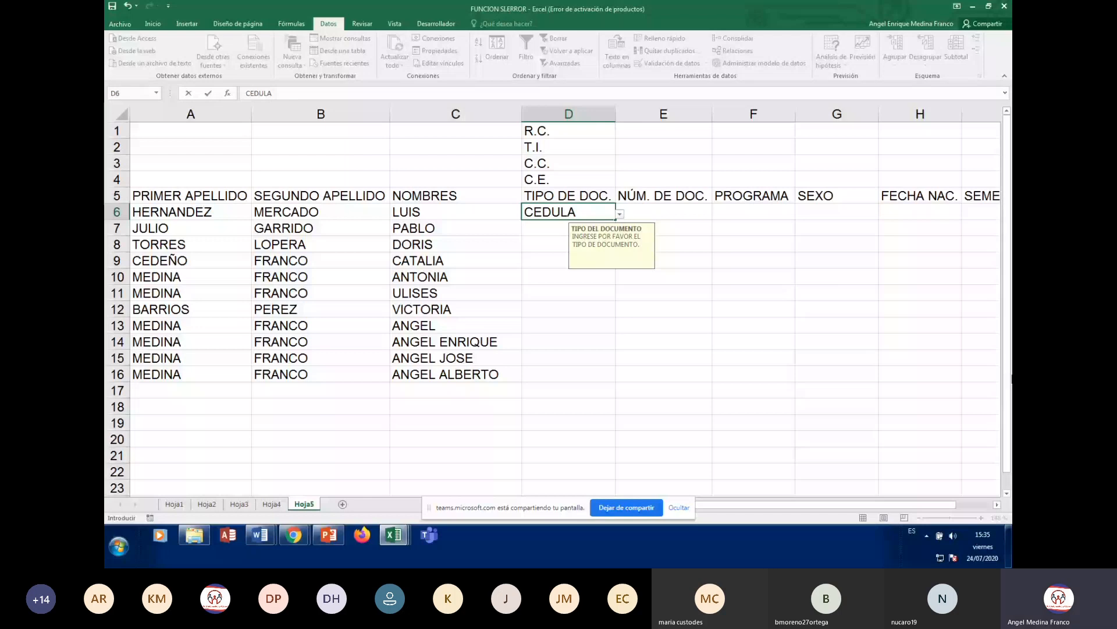
pyautogui.press('Return')
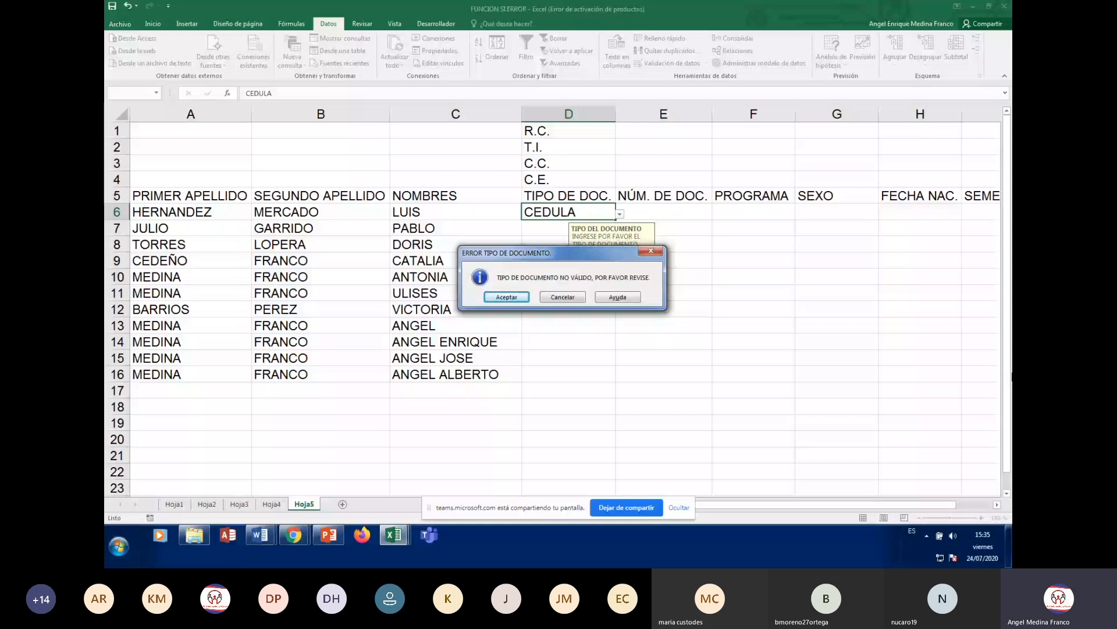
pyautogui.moveTo(556, 256); pyautogui.dragTo(783, 217)
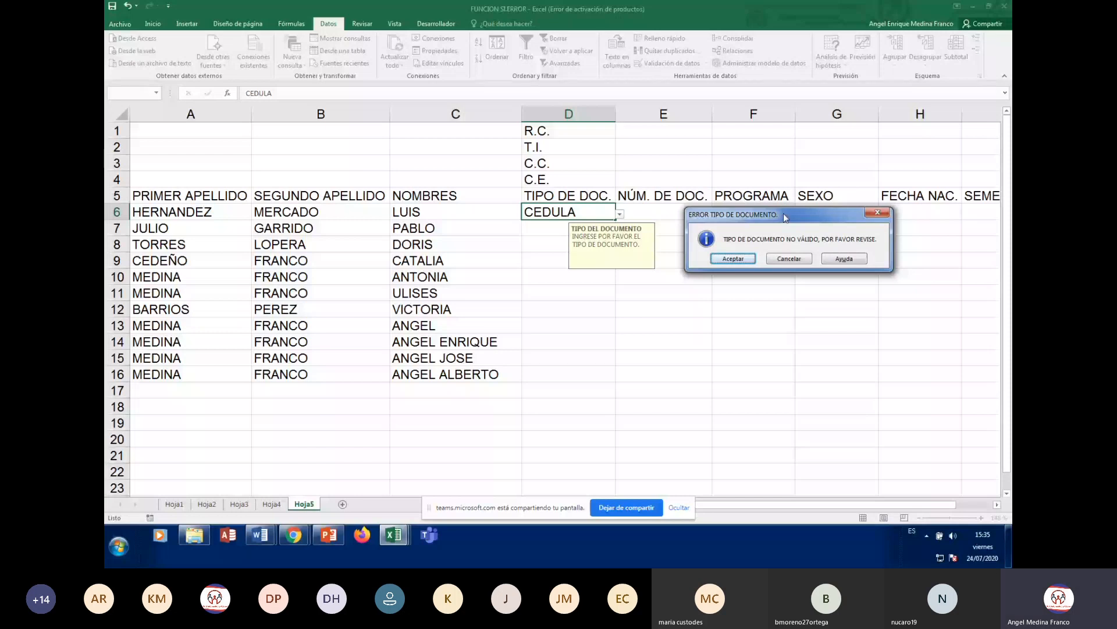
pyautogui.click(803, 259)
pyautogui.click(502, 283)
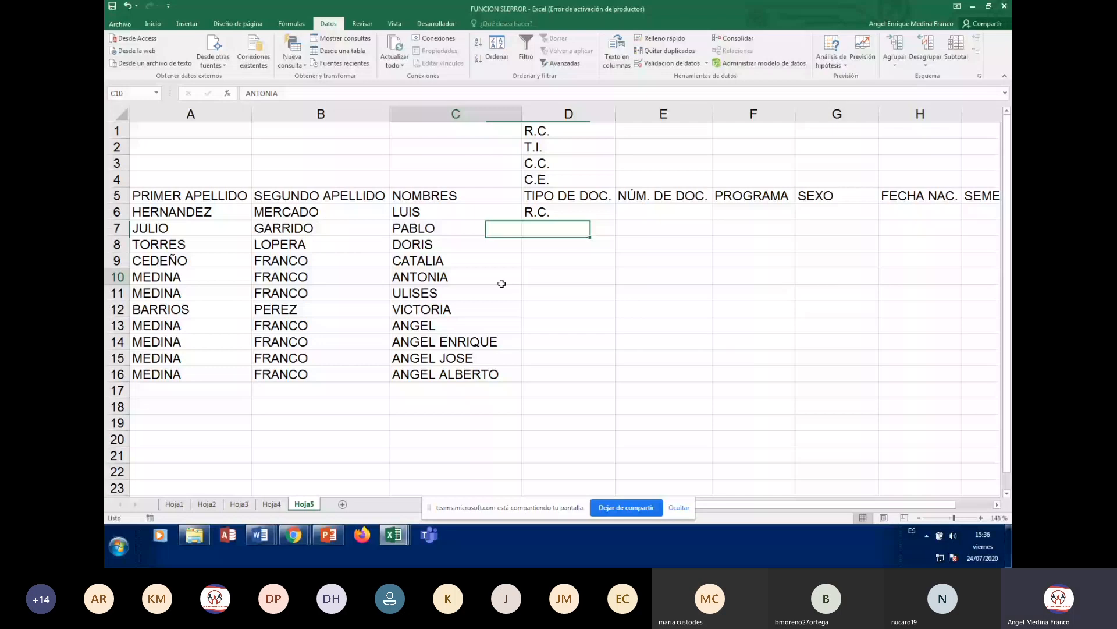
pyautogui.click(568, 212)
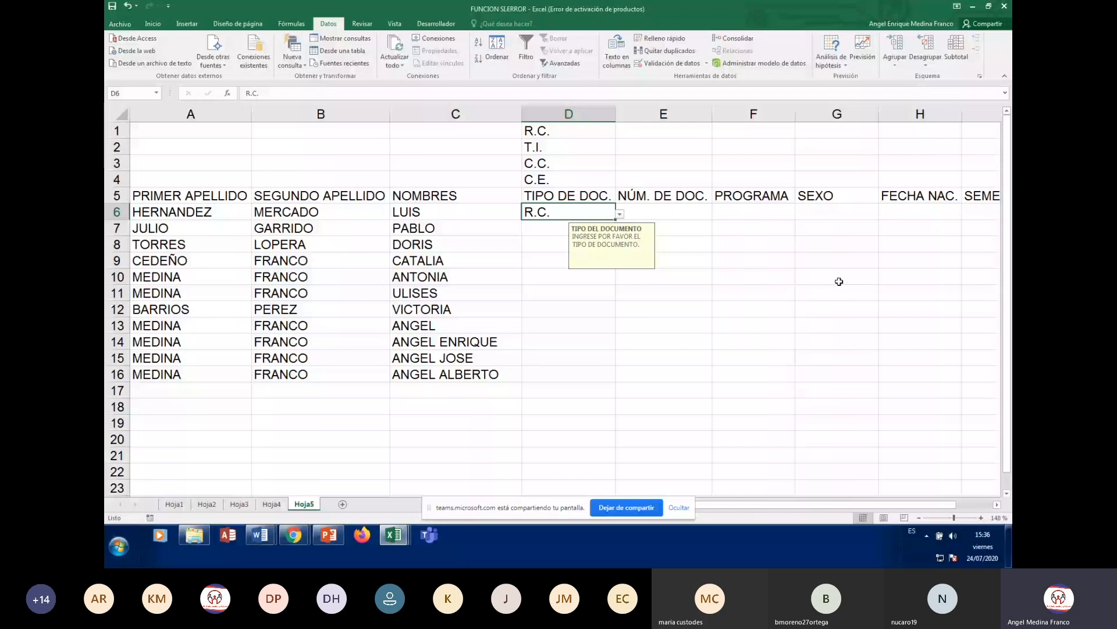
pyautogui.write('CEDULA')
pyautogui.press('Return')
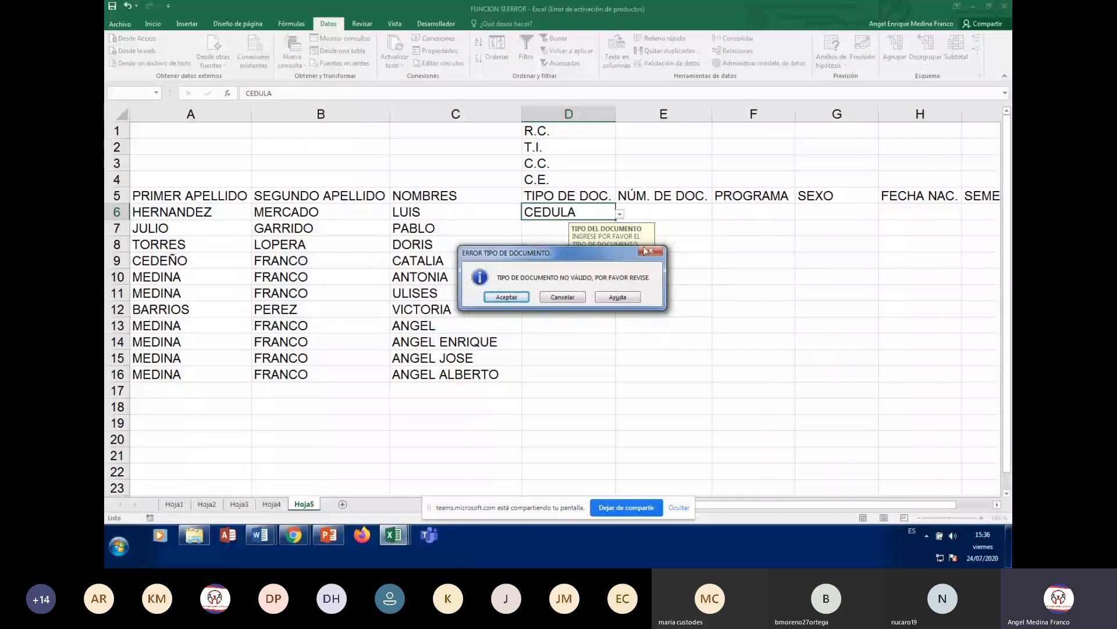
pyautogui.moveTo(645, 251); pyautogui.dragTo(912, 251)
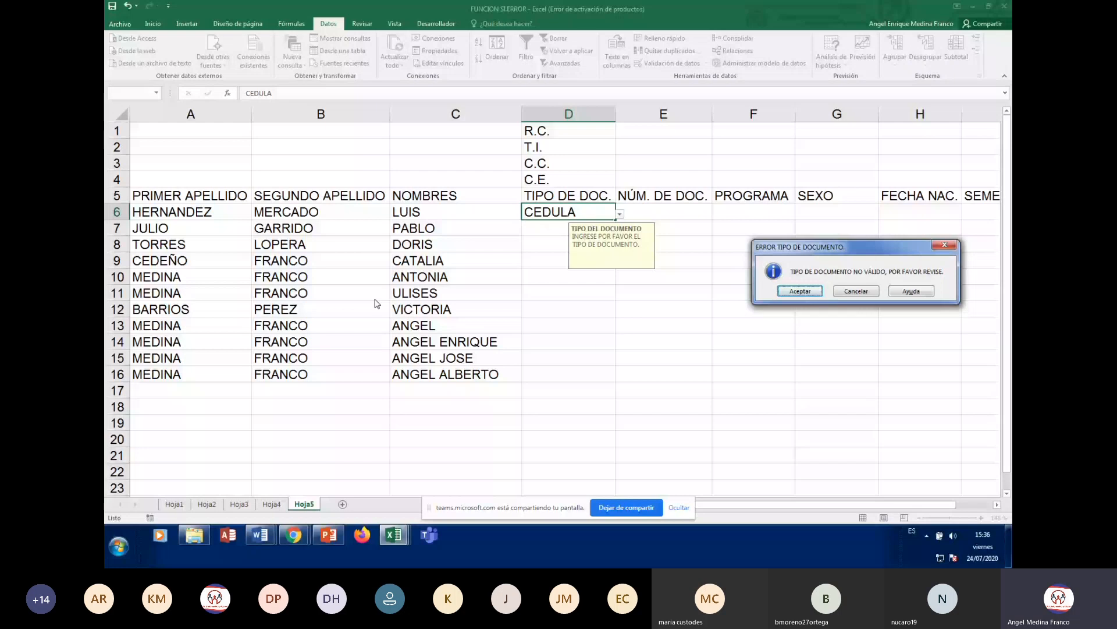
pyautogui.click(798, 291)
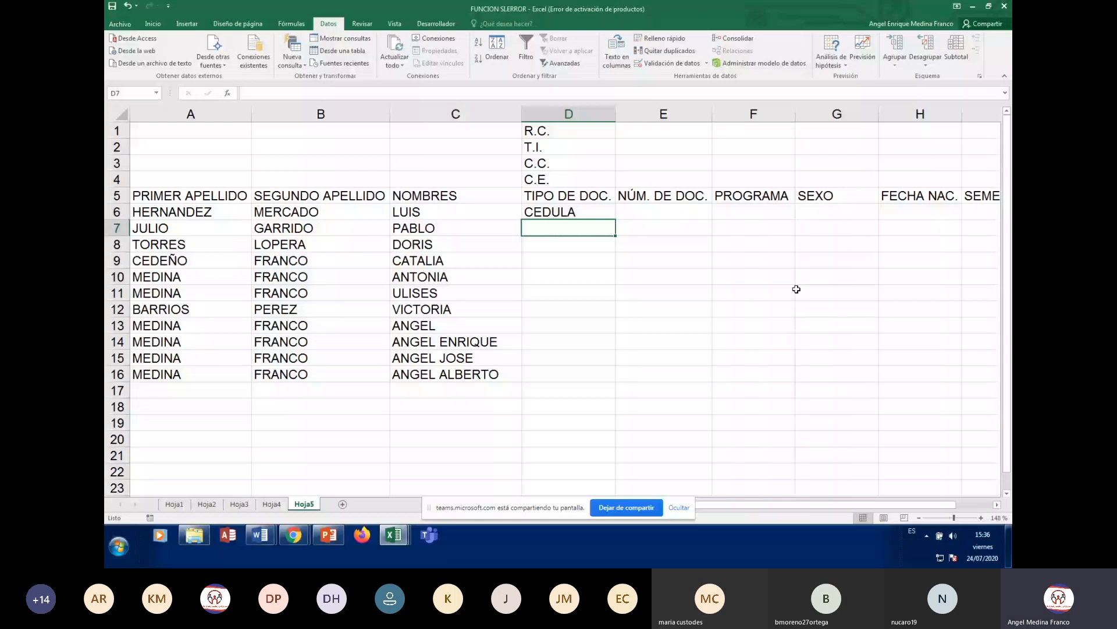
# - Select D6, now holding CEDULA, to show its TIPO DEL DOCUMENTO input message
pyautogui.click(580, 214)
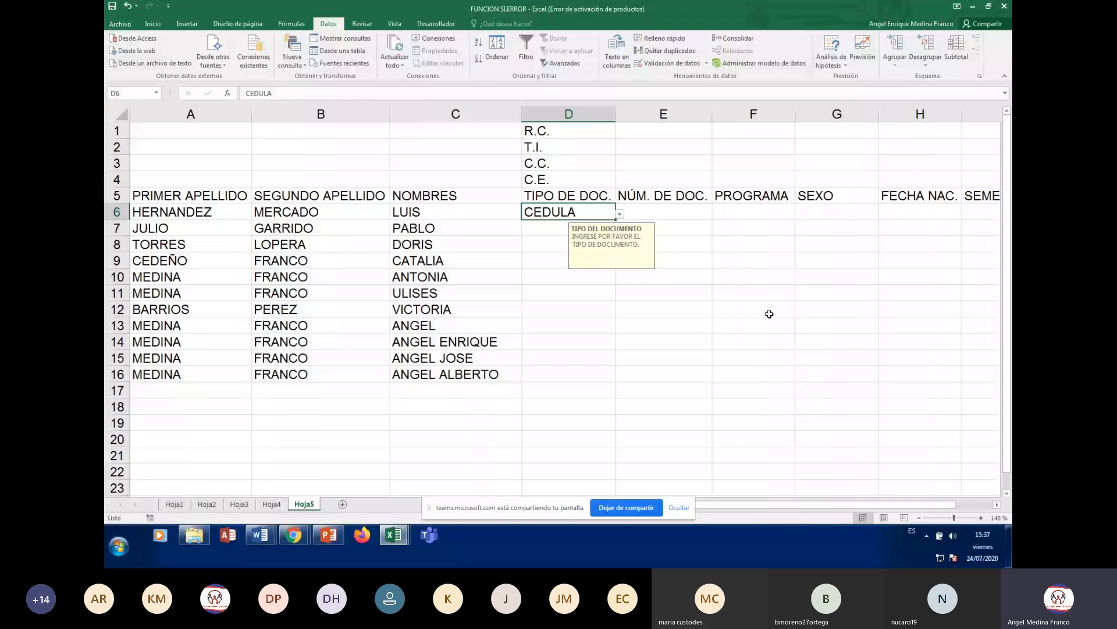
# - In D6's data validation, switch the error alert style to Advertencia and apply it
pyautogui.click(678, 63)
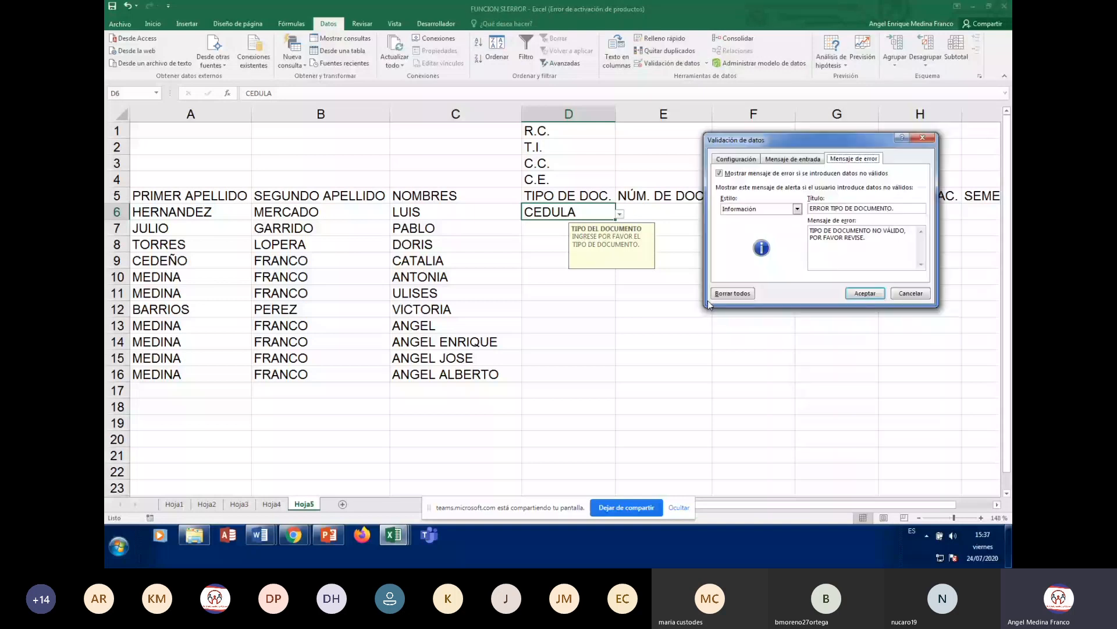
pyautogui.moveTo(841, 146); pyautogui.dragTo(823, 137)
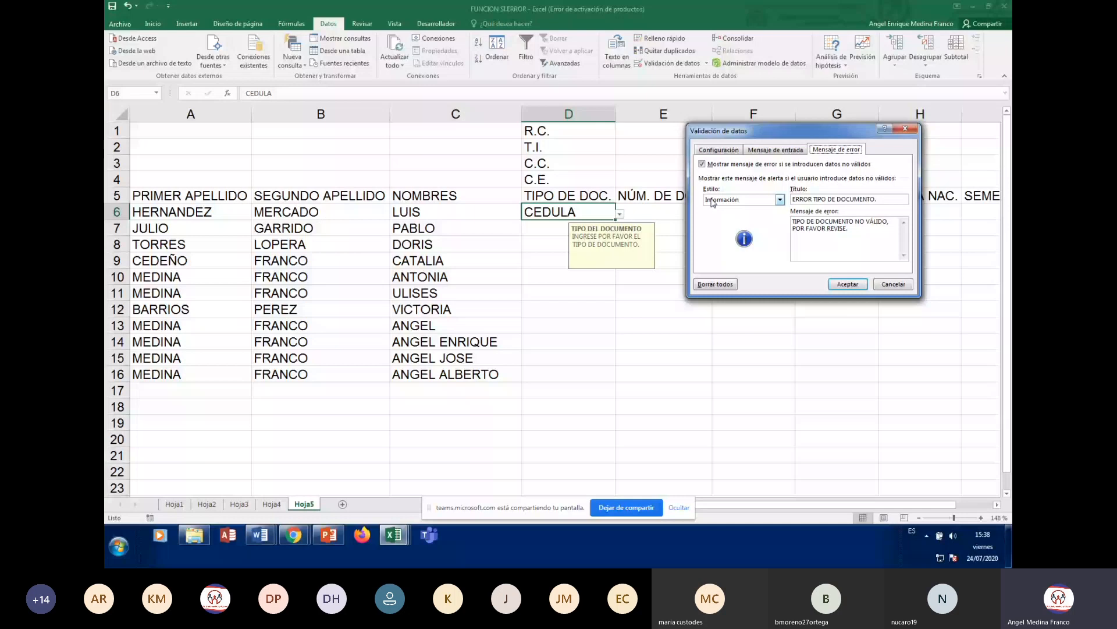
pyautogui.click(779, 201)
pyautogui.click(747, 217)
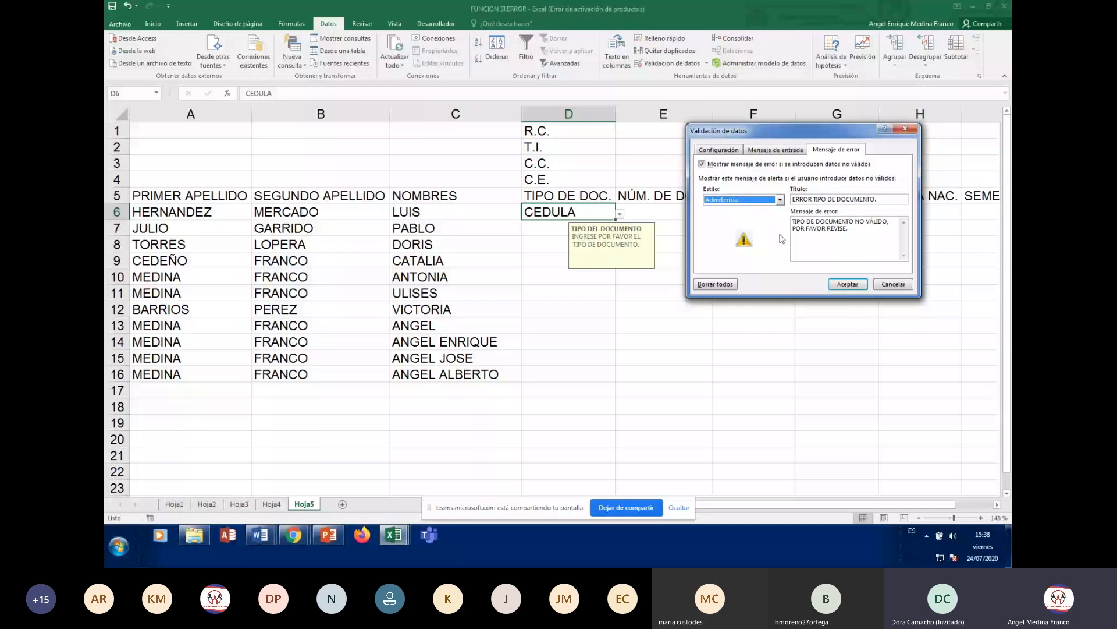
pyautogui.click(847, 284)
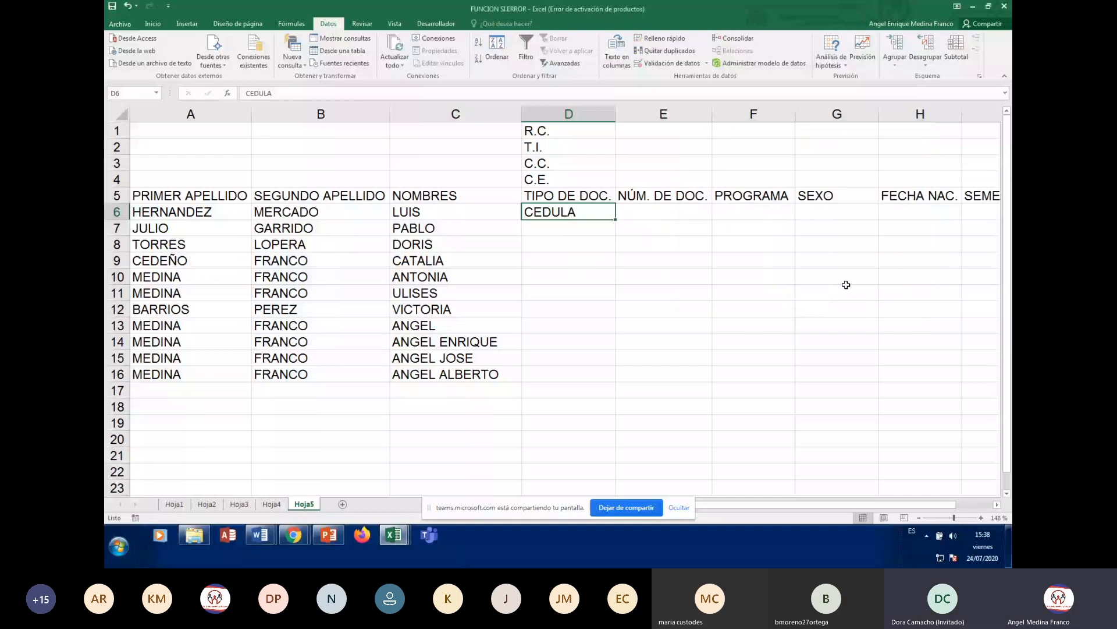
# - Choose T.I. for D6, then stop screen sharing and return to the FUNCION SI.ERROR workbook
pyautogui.click(621, 215)
pyautogui.click(582, 233)
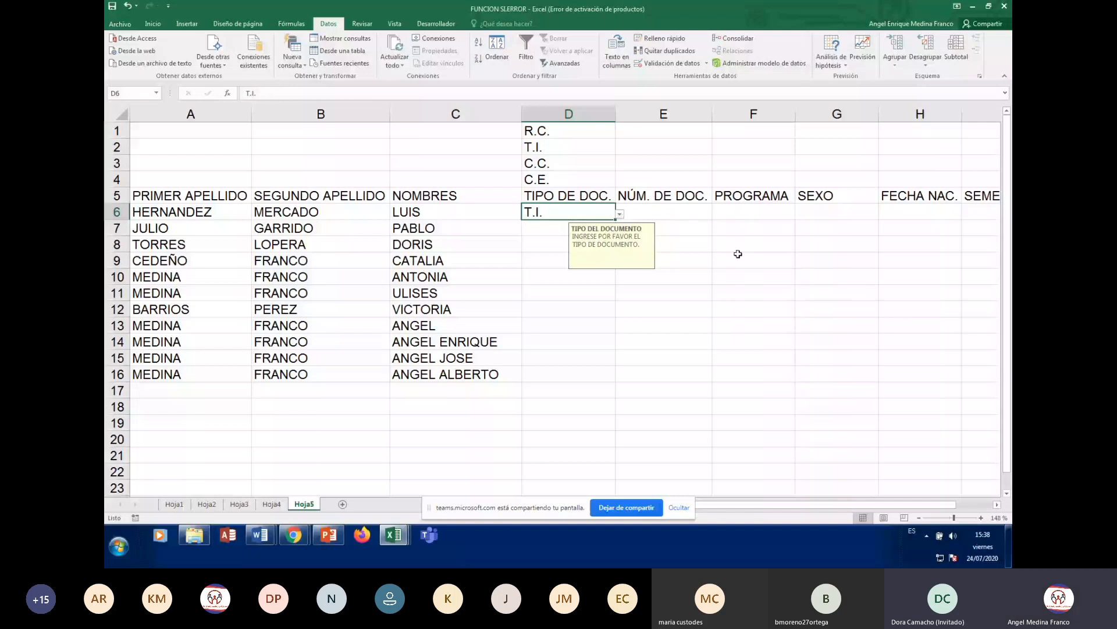
pyautogui.click(636, 506)
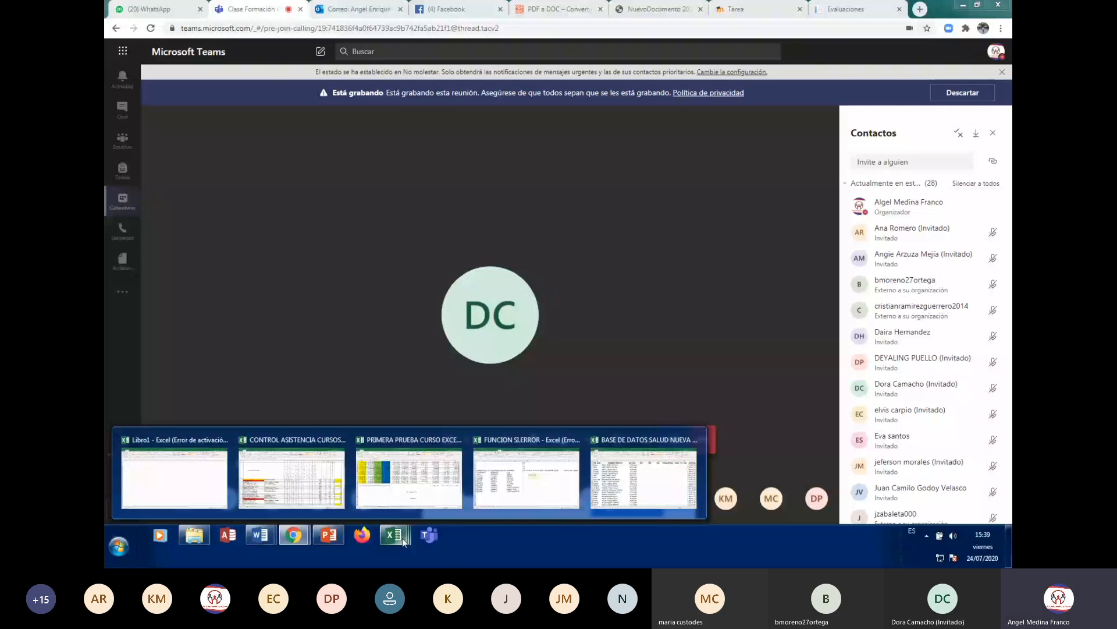
pyautogui.click(526, 479)
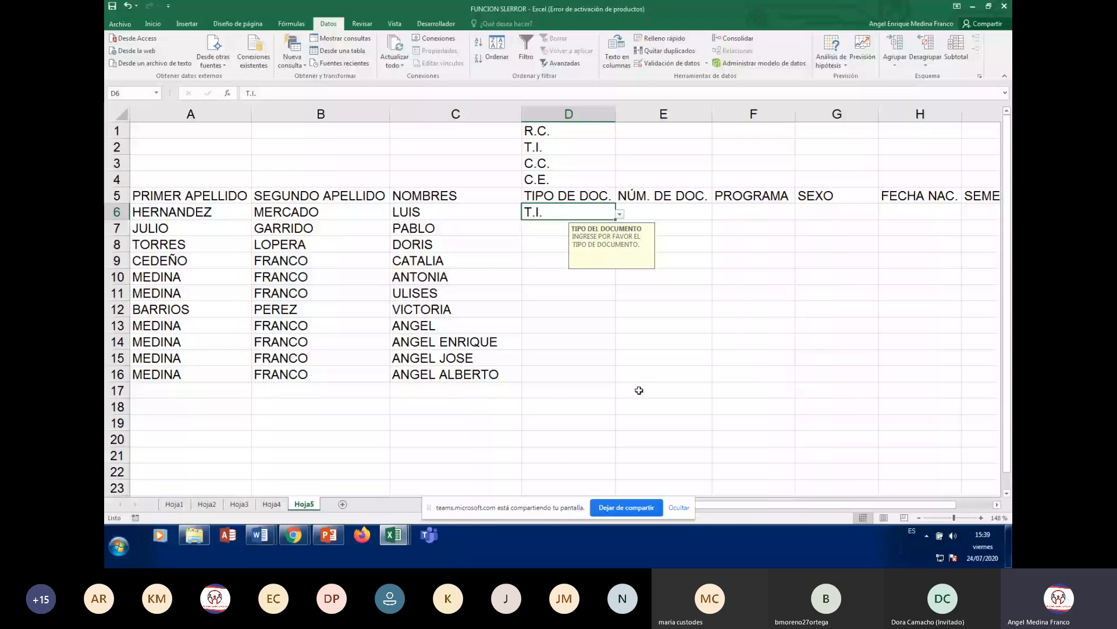
pyautogui.moveTo(739, 342); pyautogui.dragTo(731, 354)
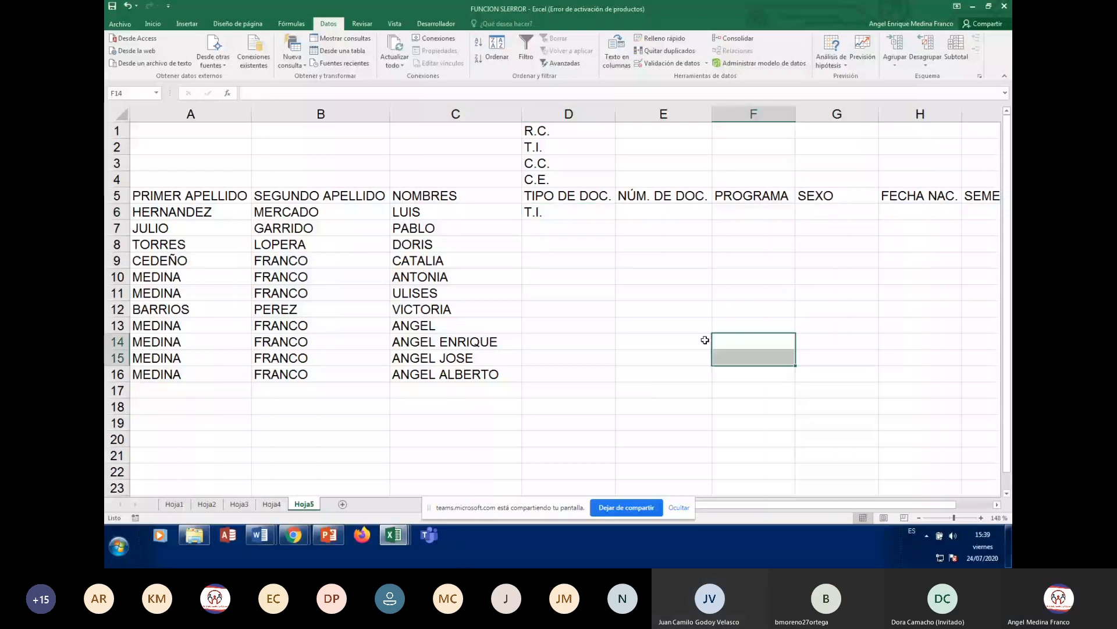
pyautogui.click(559, 214)
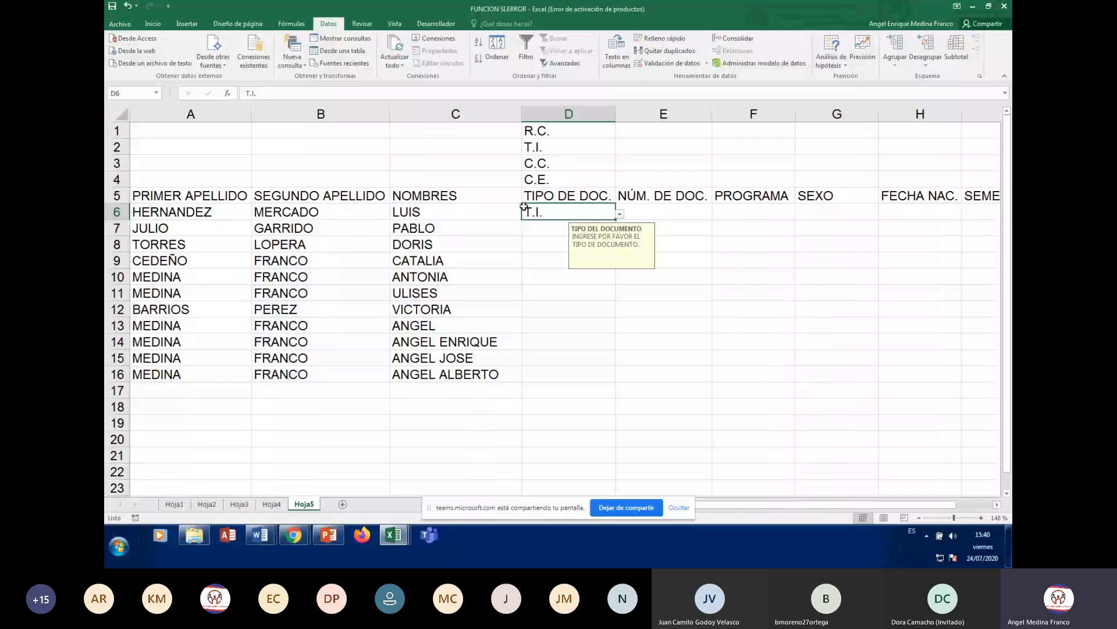
pyautogui.click(672, 63)
pyautogui.click(836, 150)
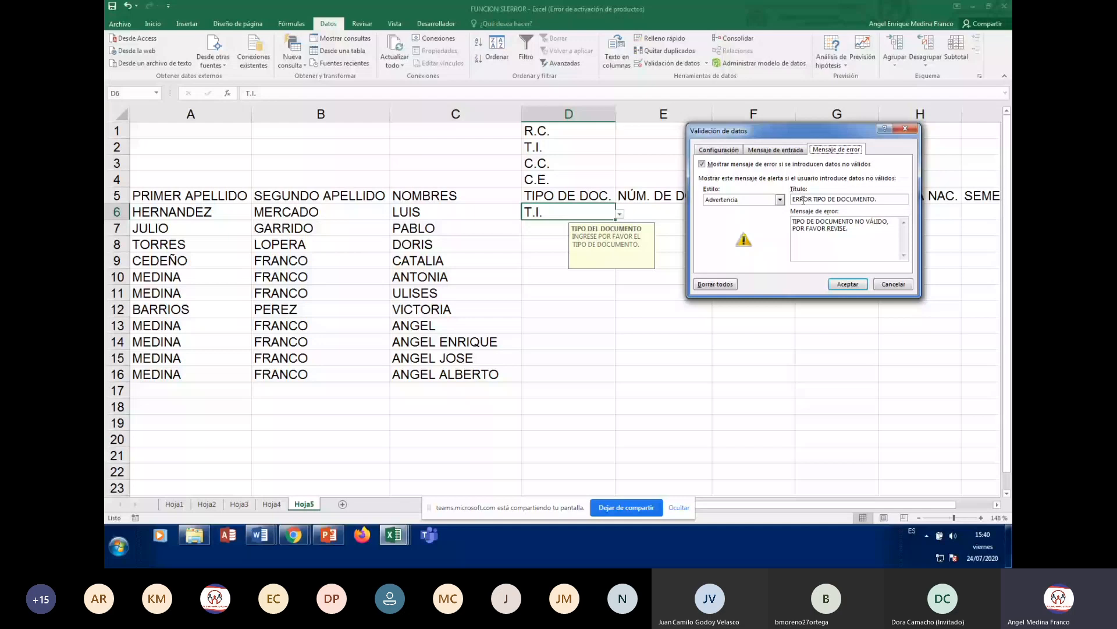
pyautogui.click(781, 200)
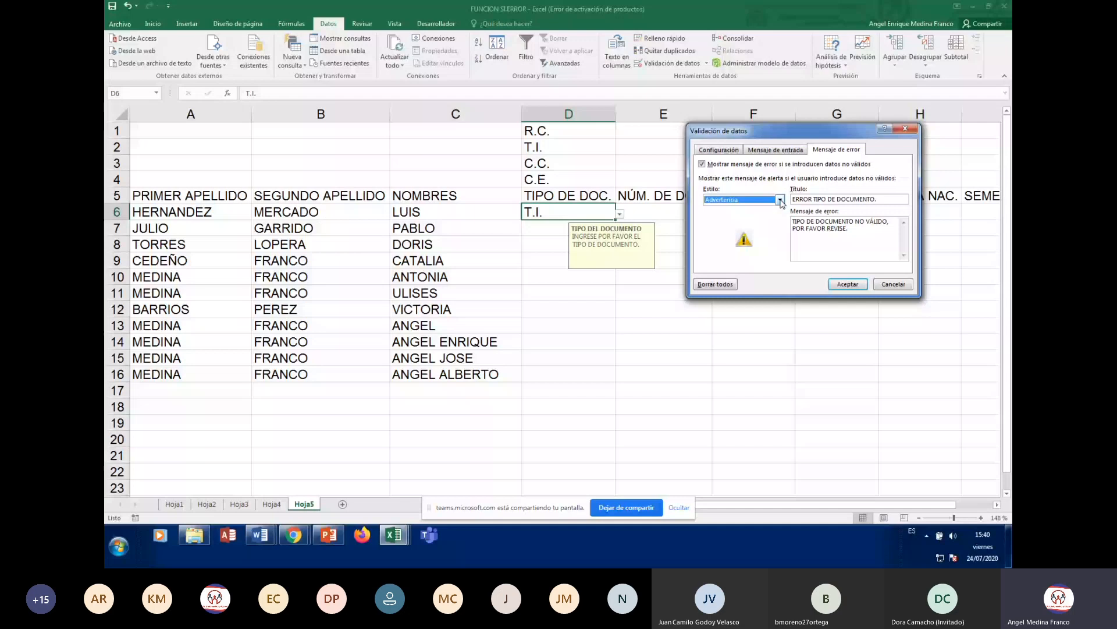
pyautogui.click(849, 288)
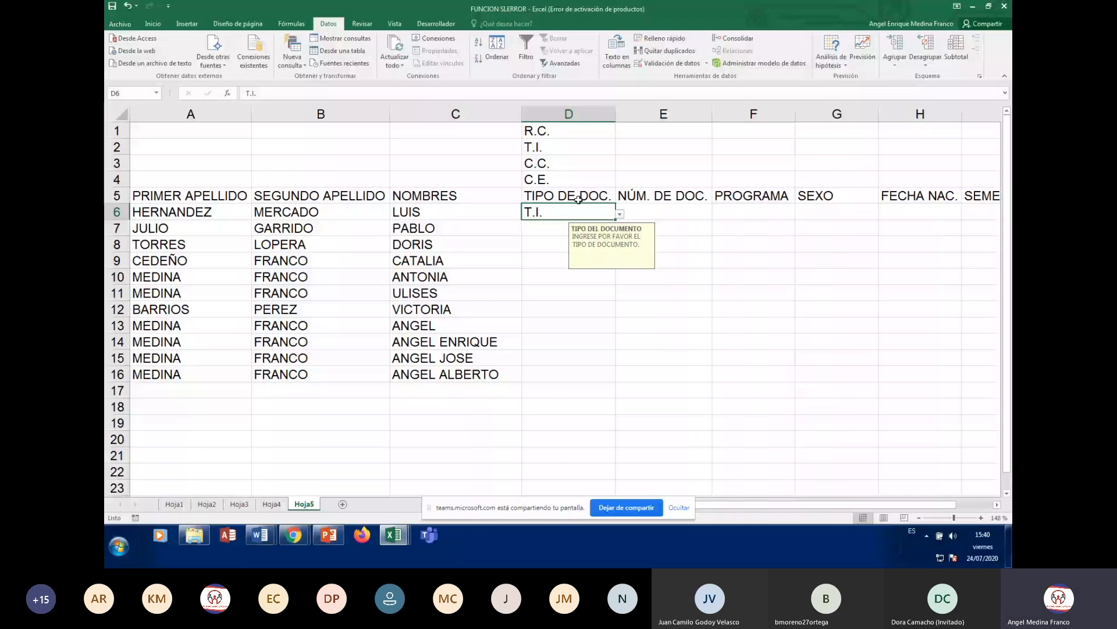
# - Enter REGISTRO CIVIL in D6 and accept it despite the Advertencia warning
pyautogui.write('REGISTRO CIVIL')
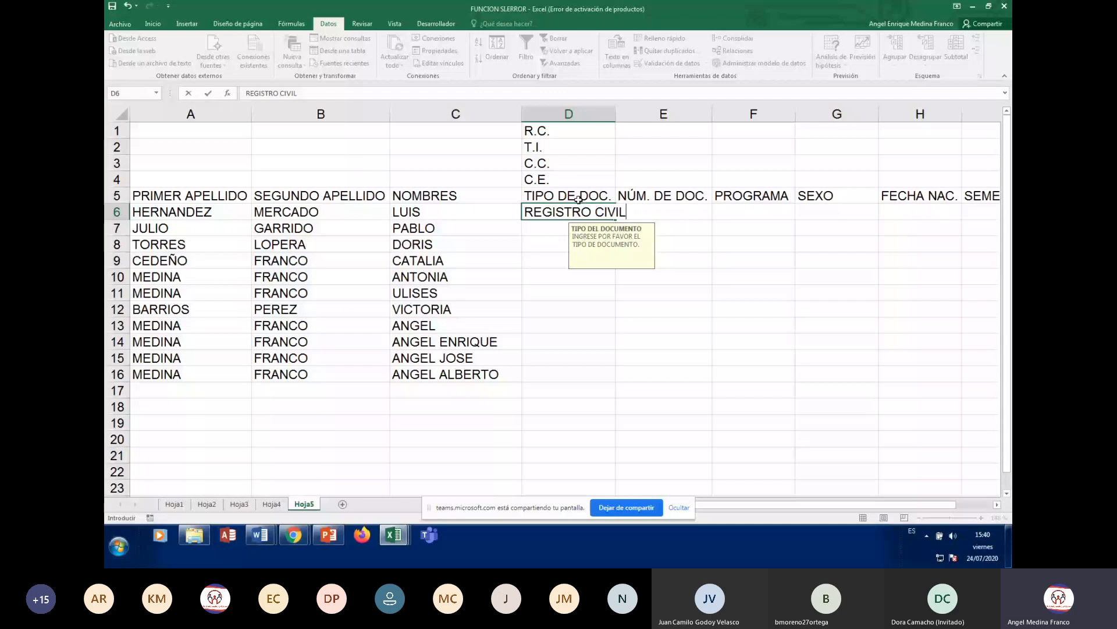
pyautogui.press('Return')
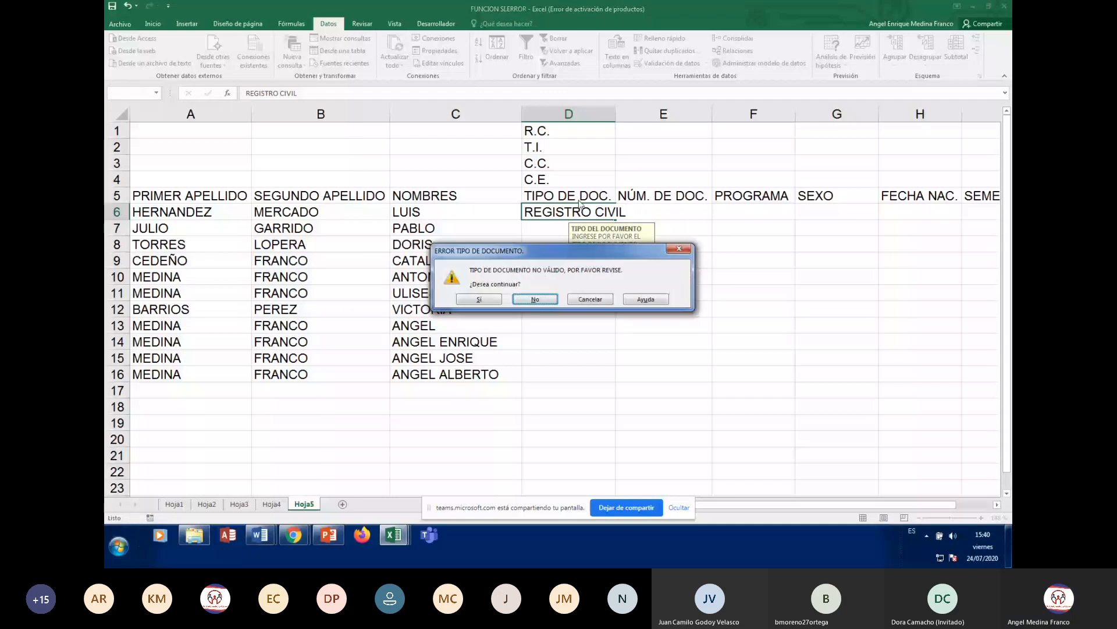
pyautogui.moveTo(537, 255); pyautogui.dragTo(774, 247)
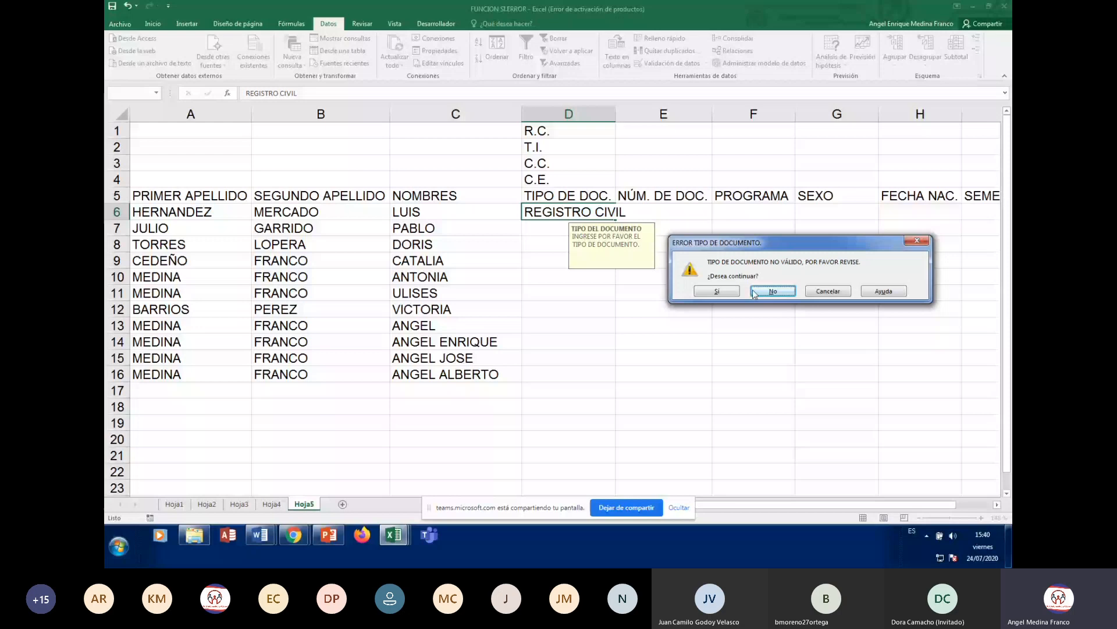
pyautogui.click(775, 294)
pyautogui.click(799, 243)
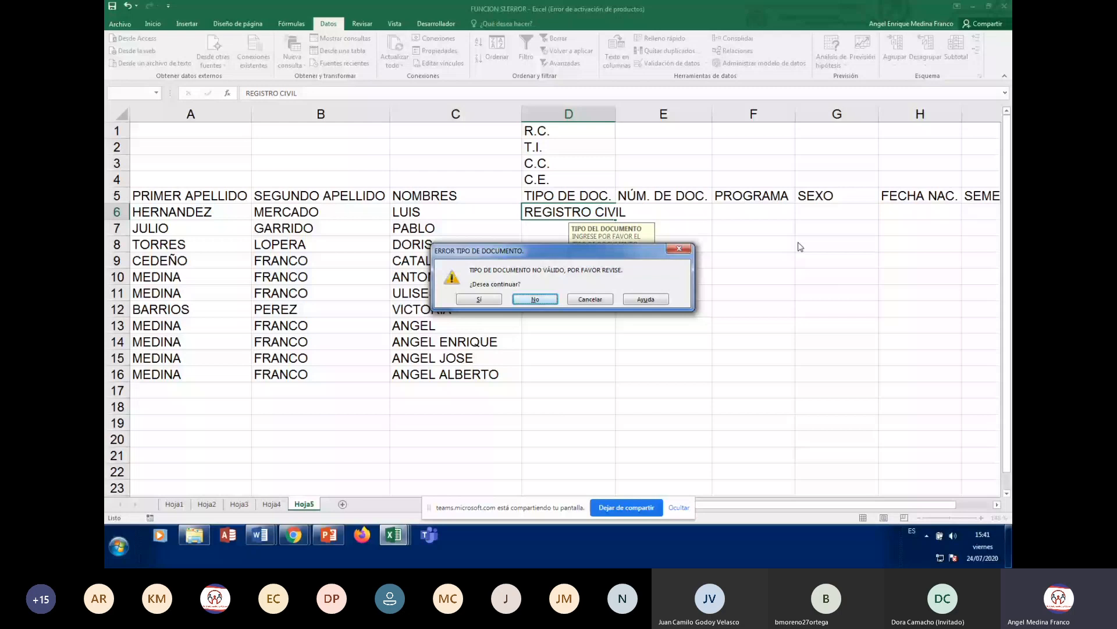
pyautogui.moveTo(588, 250); pyautogui.dragTo(786, 273)
pyautogui.click(662, 321)
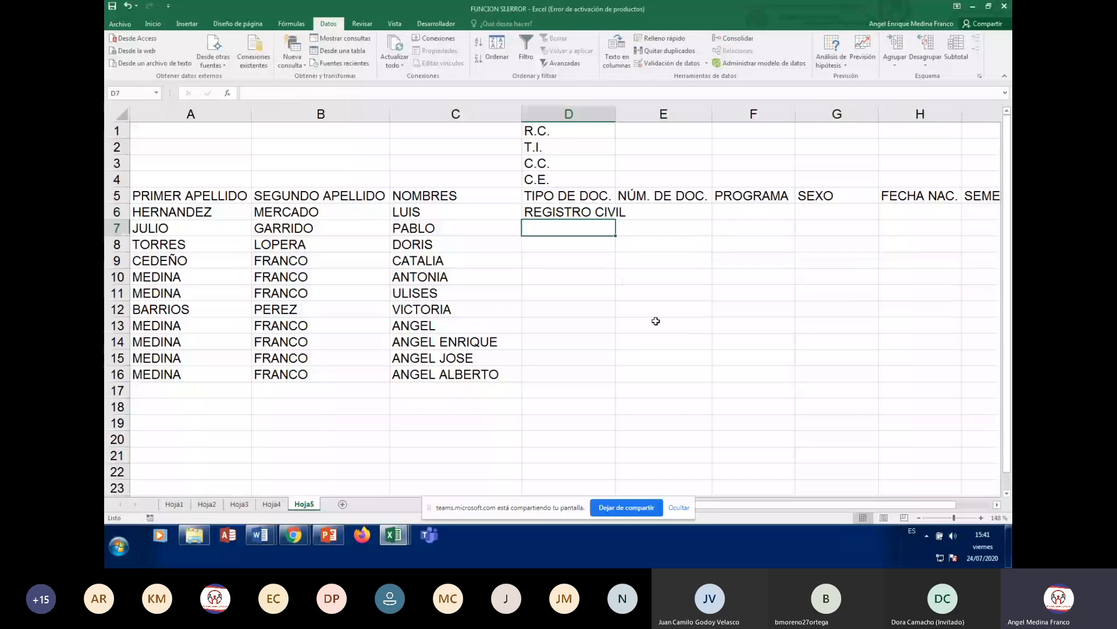
# - Change D6 to R.C. from its dropdown and reopen its data validation settings
pyautogui.press('Up')
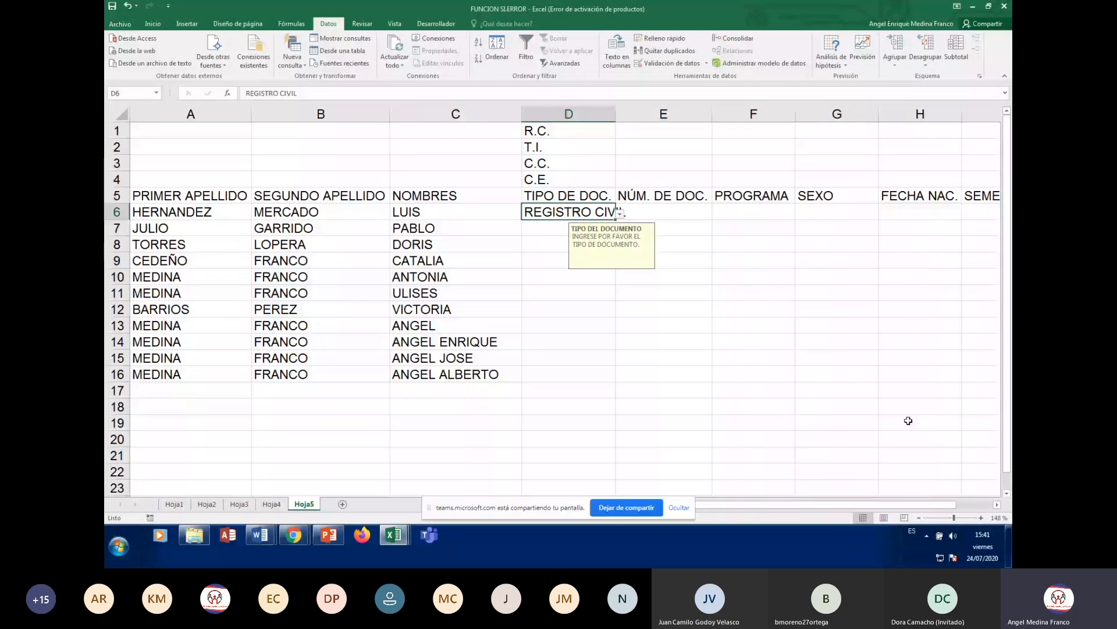
pyautogui.click(620, 214)
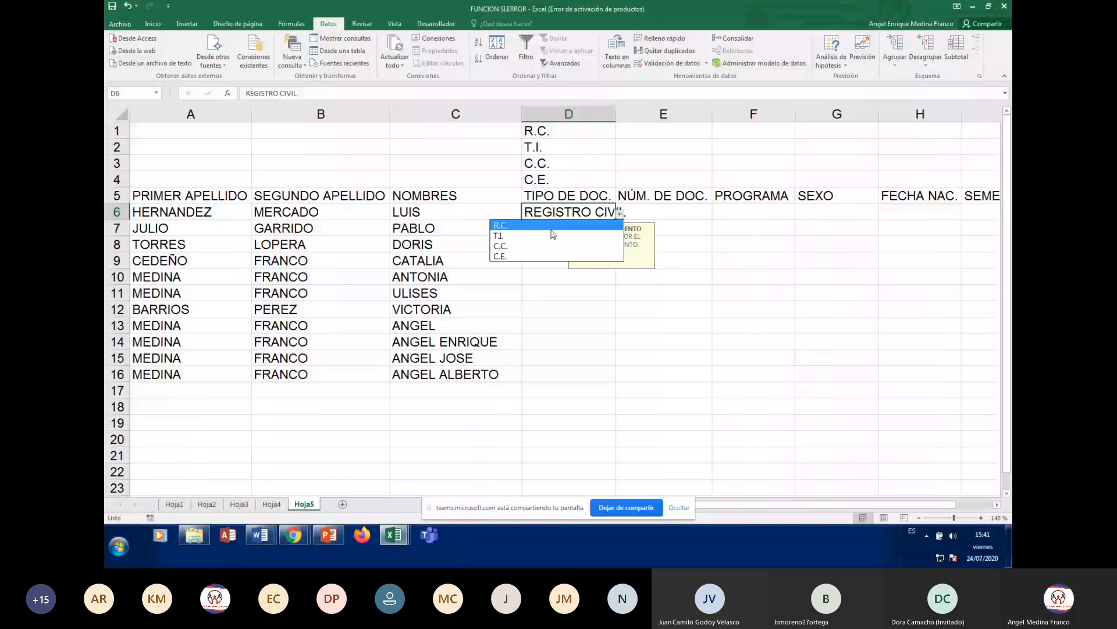
pyautogui.click(553, 225)
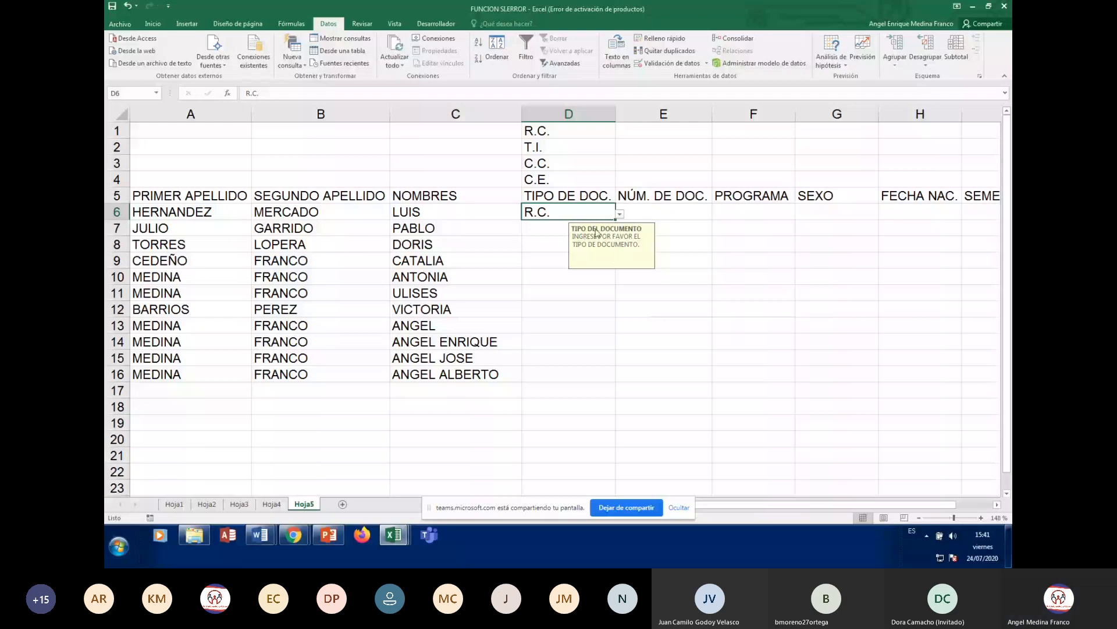
pyautogui.click(669, 63)
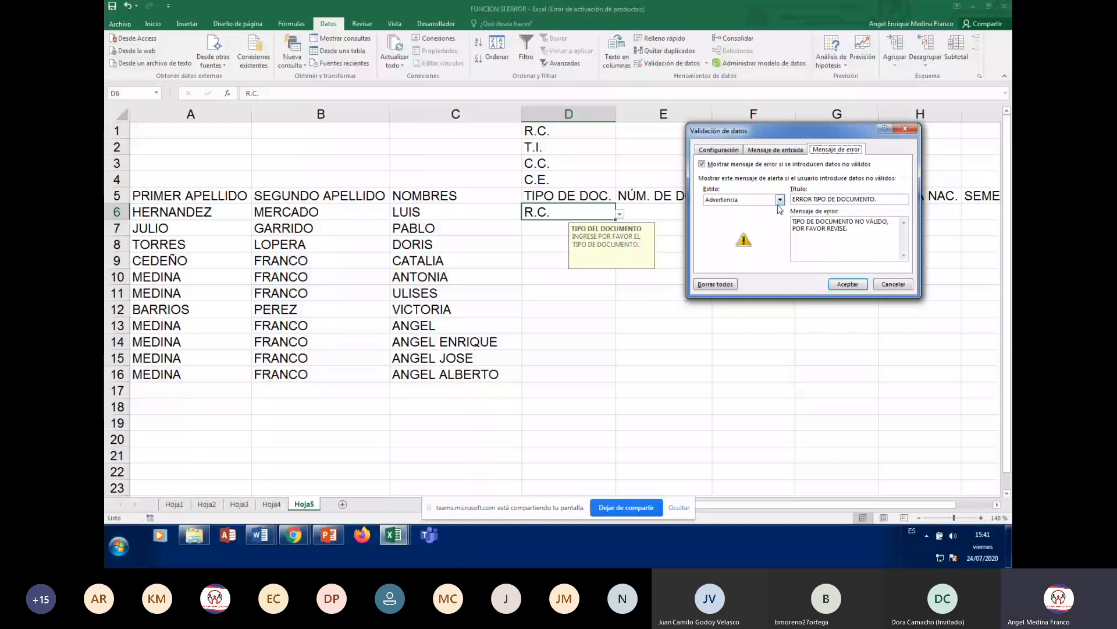
# - Set D6's error alert style to Detener, apply it, and type CEDULA to test
pyautogui.click(779, 200)
pyautogui.click(717, 209)
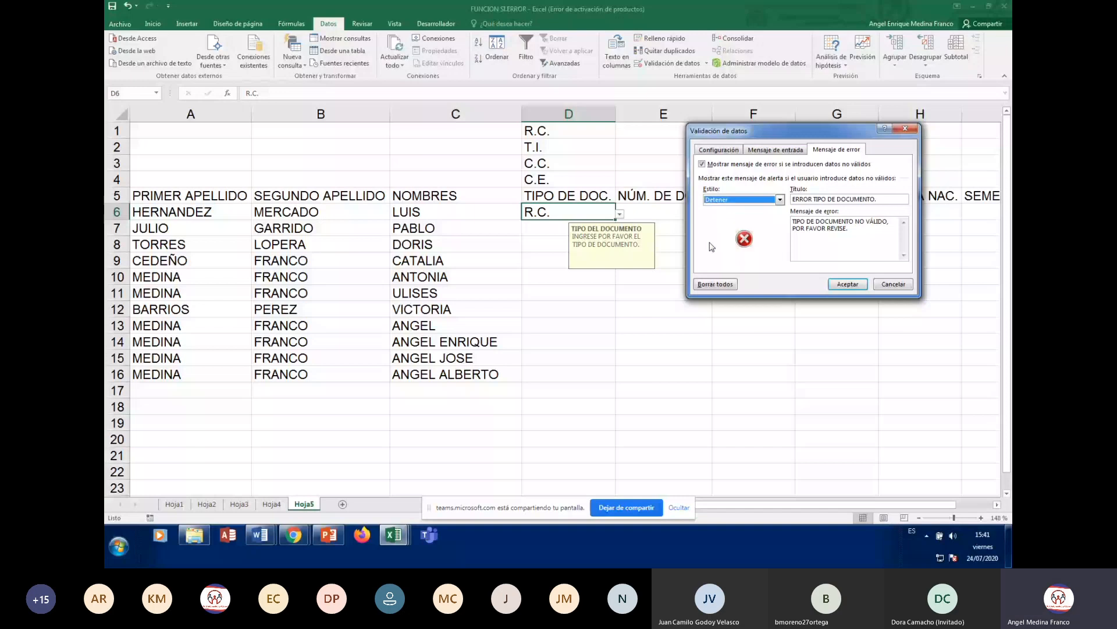
pyautogui.click(847, 284)
pyautogui.write('CE')
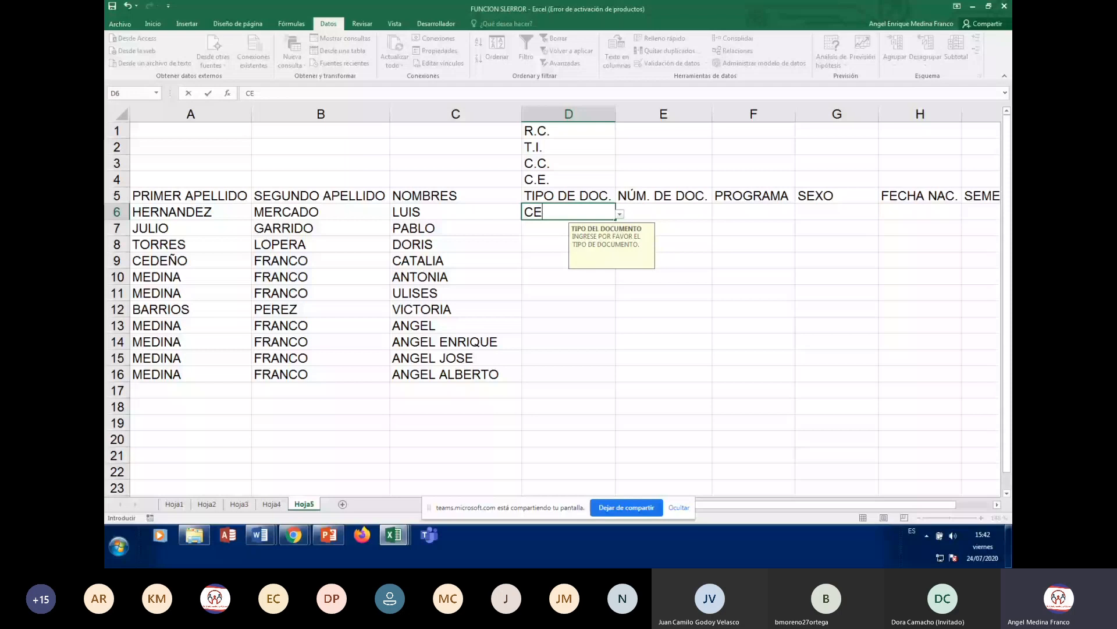
pyautogui.write('DULA')
pyautogui.press('Return')
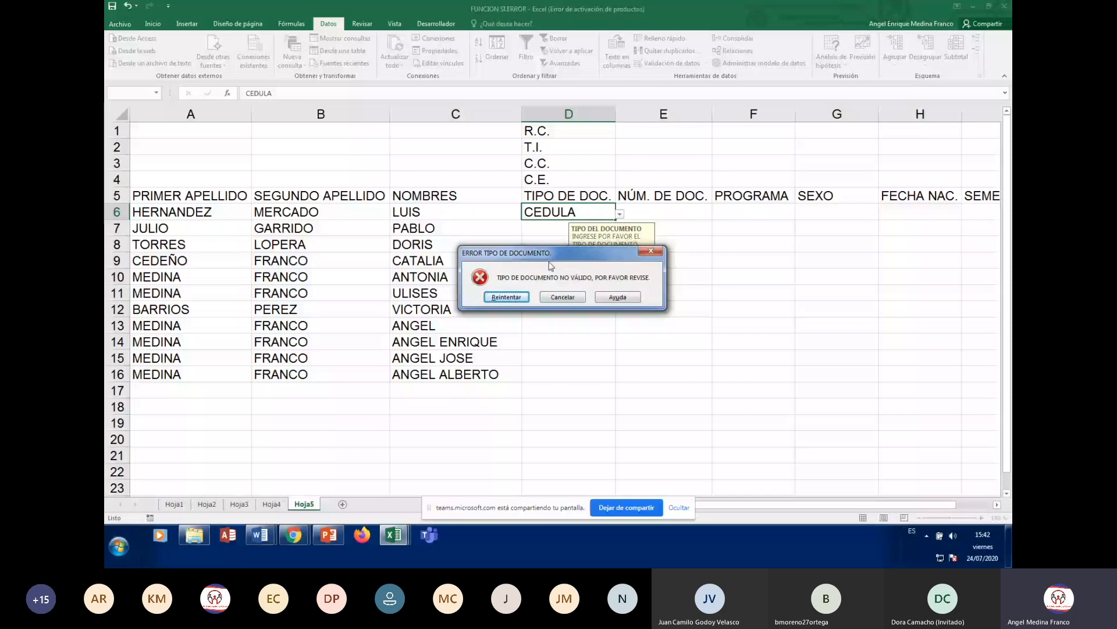
pyautogui.moveTo(549, 254); pyautogui.dragTo(726, 278)
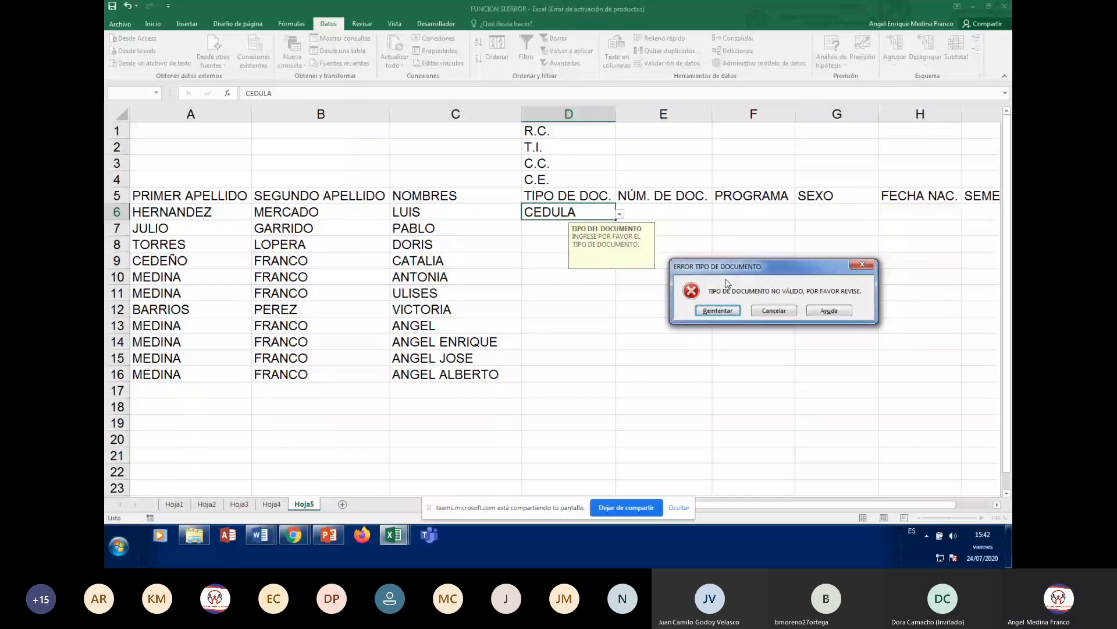
pyautogui.click(717, 310)
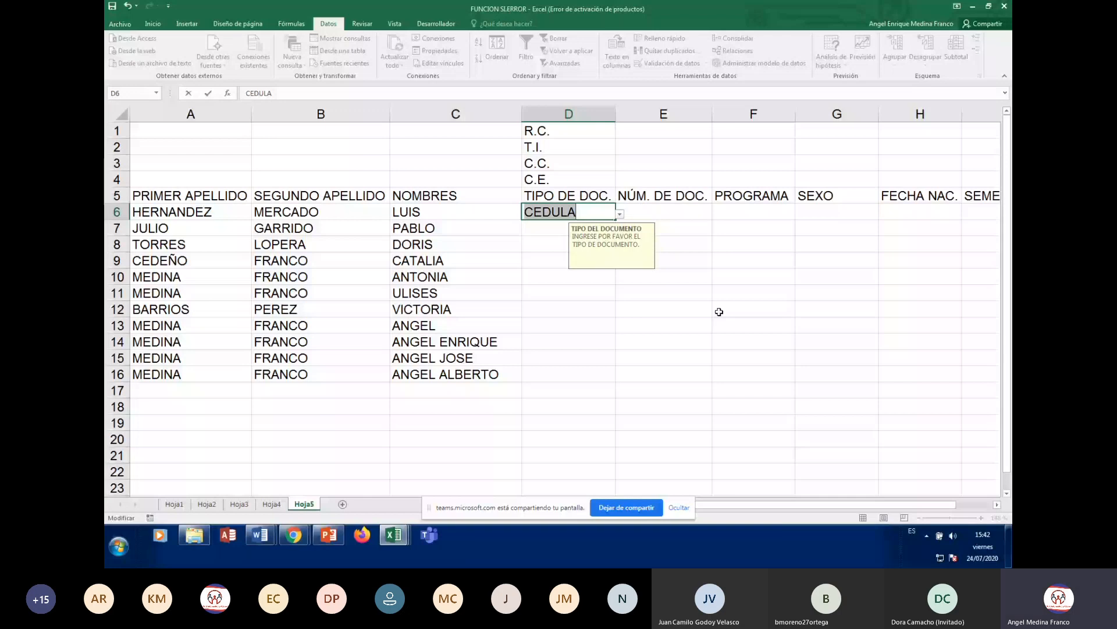
pyautogui.press('Return')
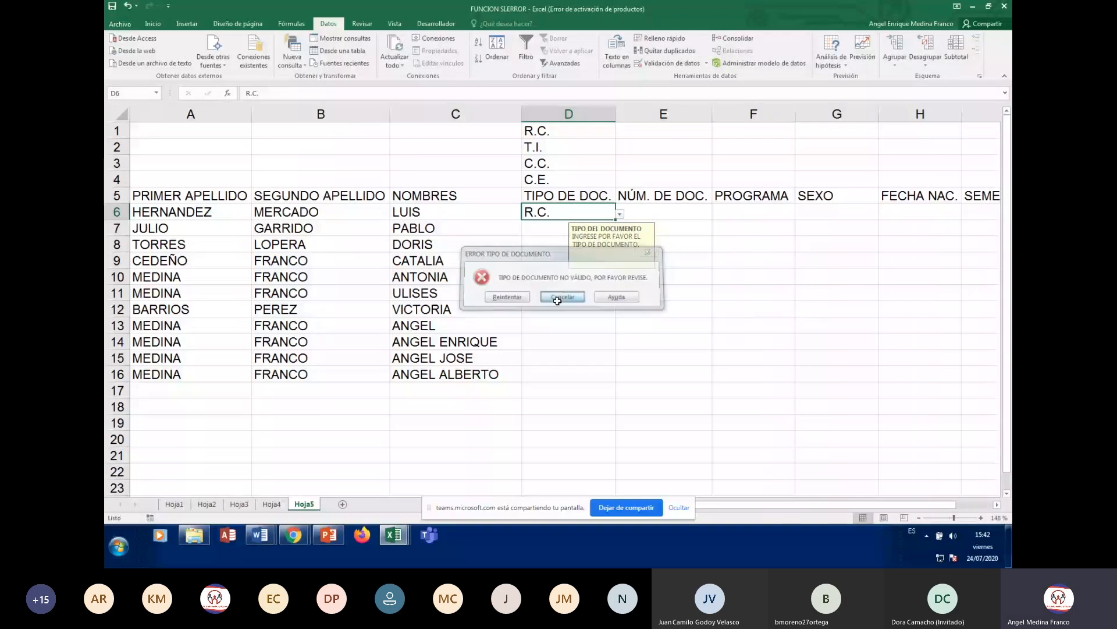
pyautogui.click(557, 297)
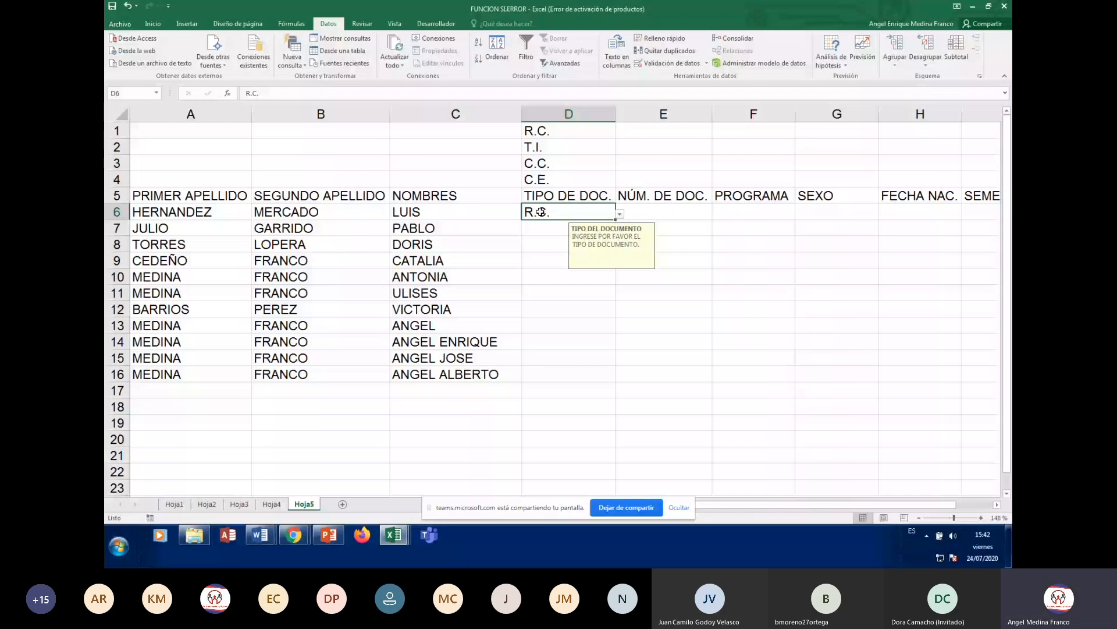
pyautogui.write('REGISTR')
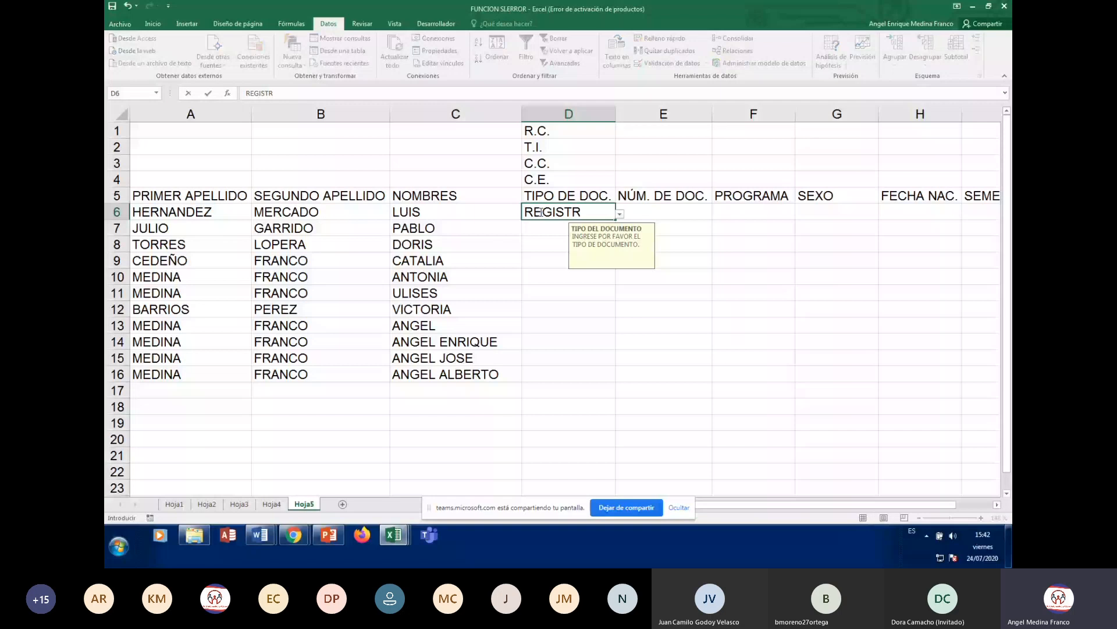
pyautogui.write('O CIVIL')
pyautogui.press('Return')
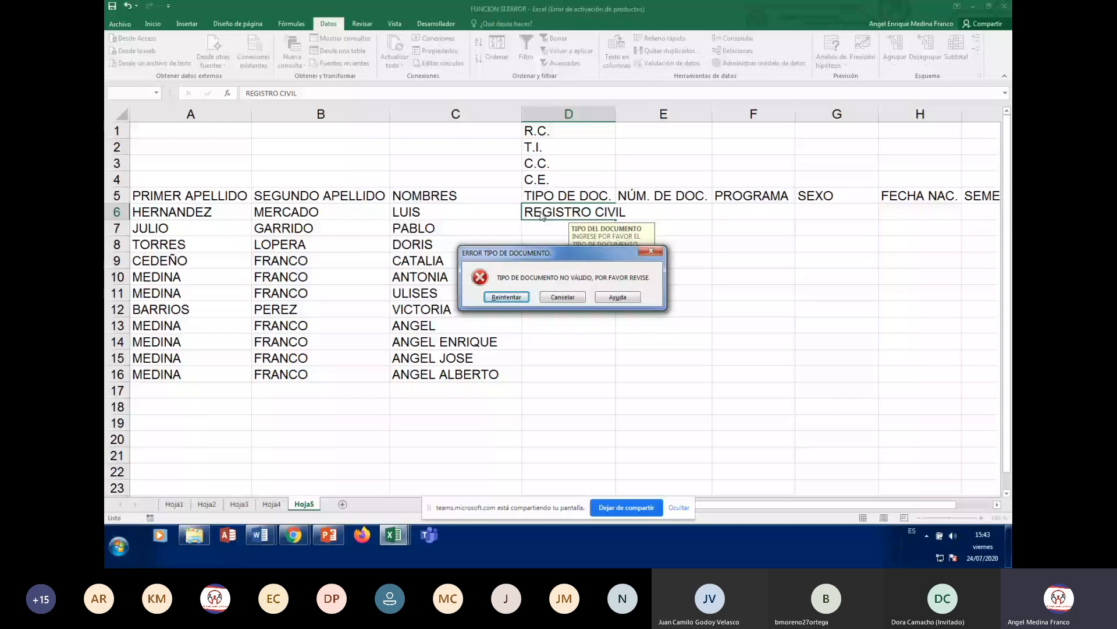
pyautogui.click(562, 297)
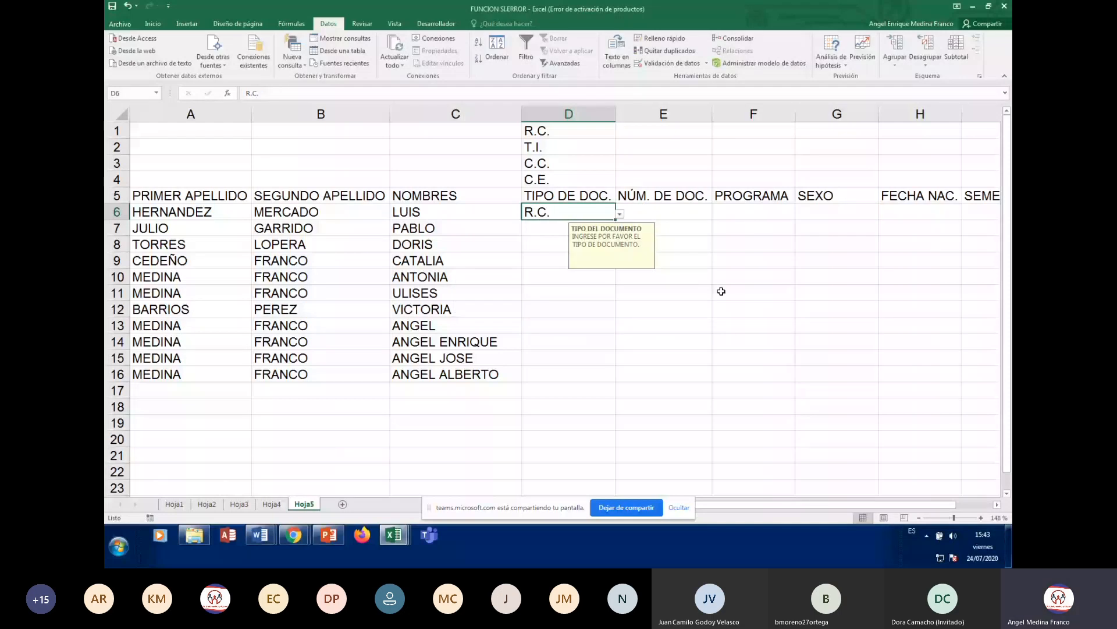
pyautogui.click(751, 228)
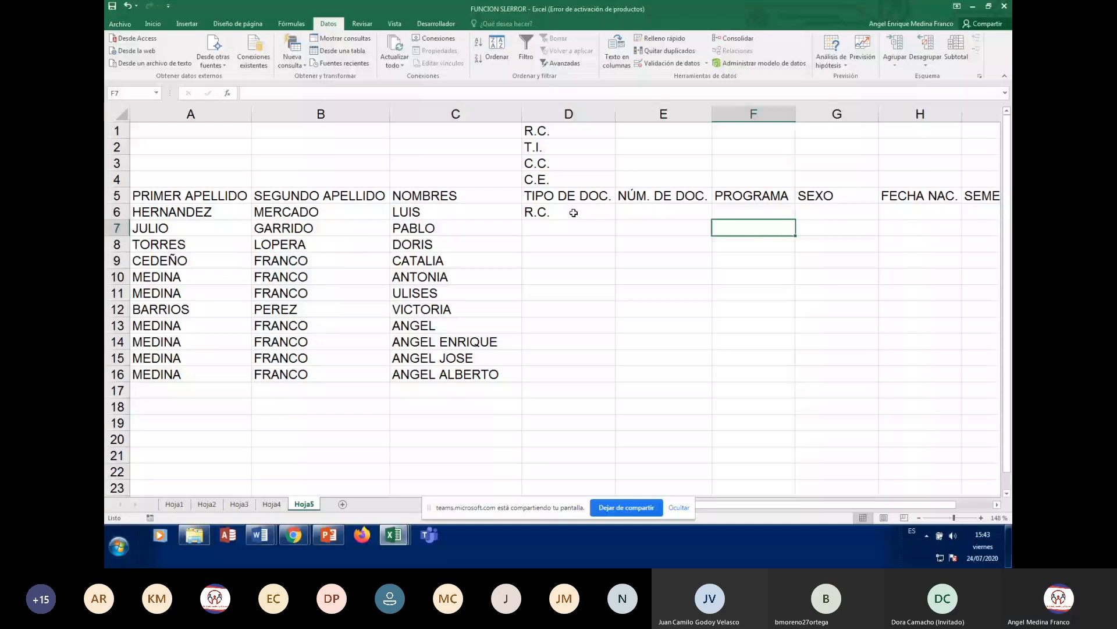
pyautogui.click(573, 213)
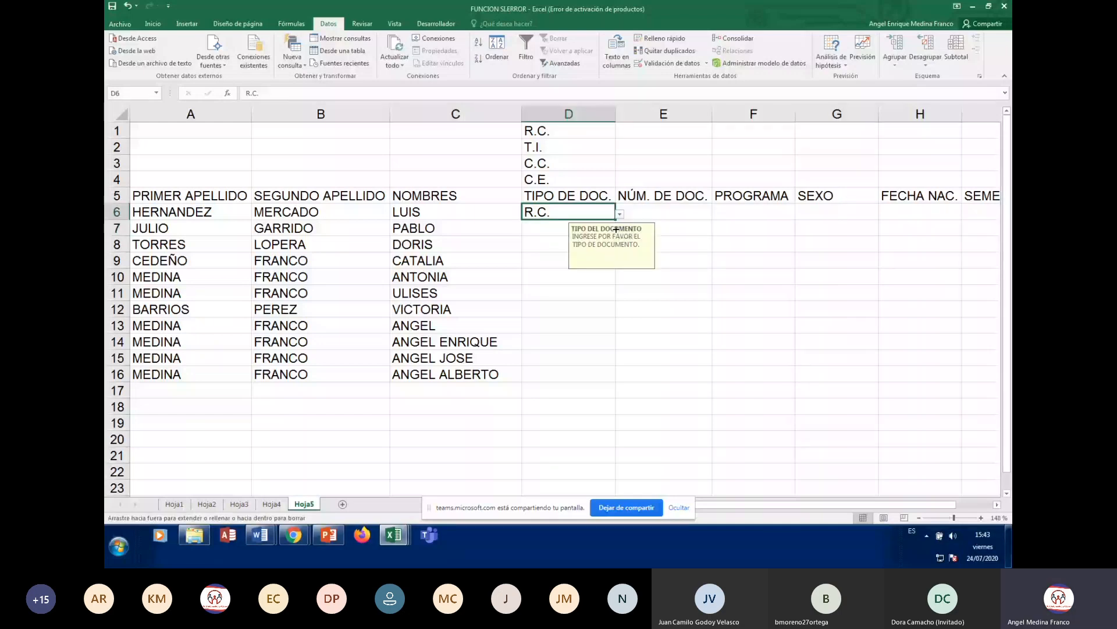
# - Fill R.C. down to D16, then set D7 to T.I., D9 to C.C., D12 to C.E
pyautogui.doubleClick(617, 228)
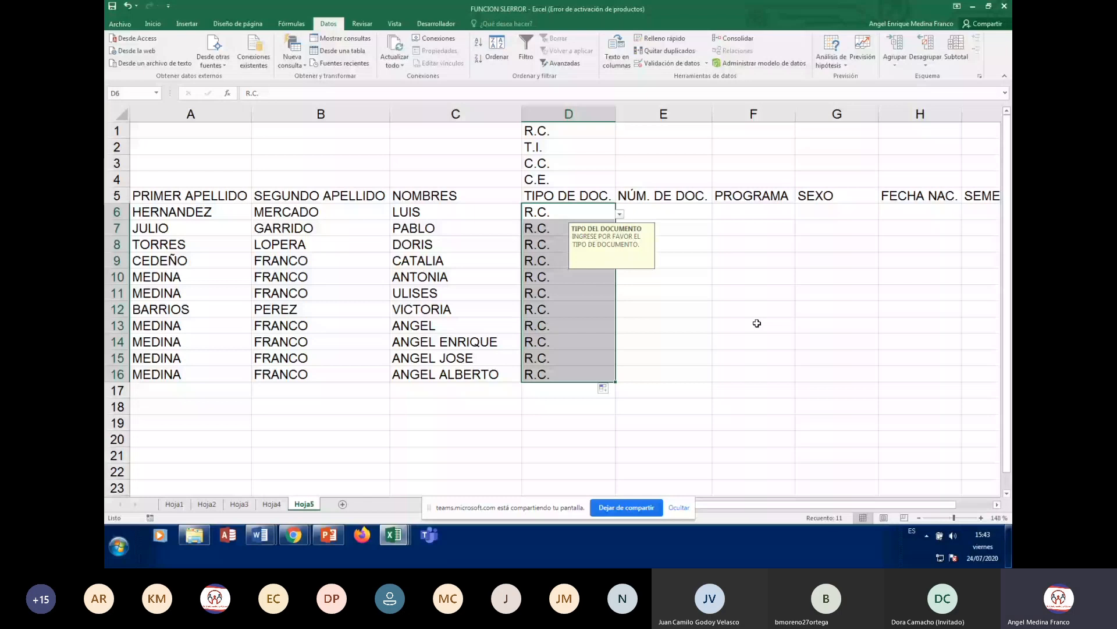
pyautogui.press('Down')
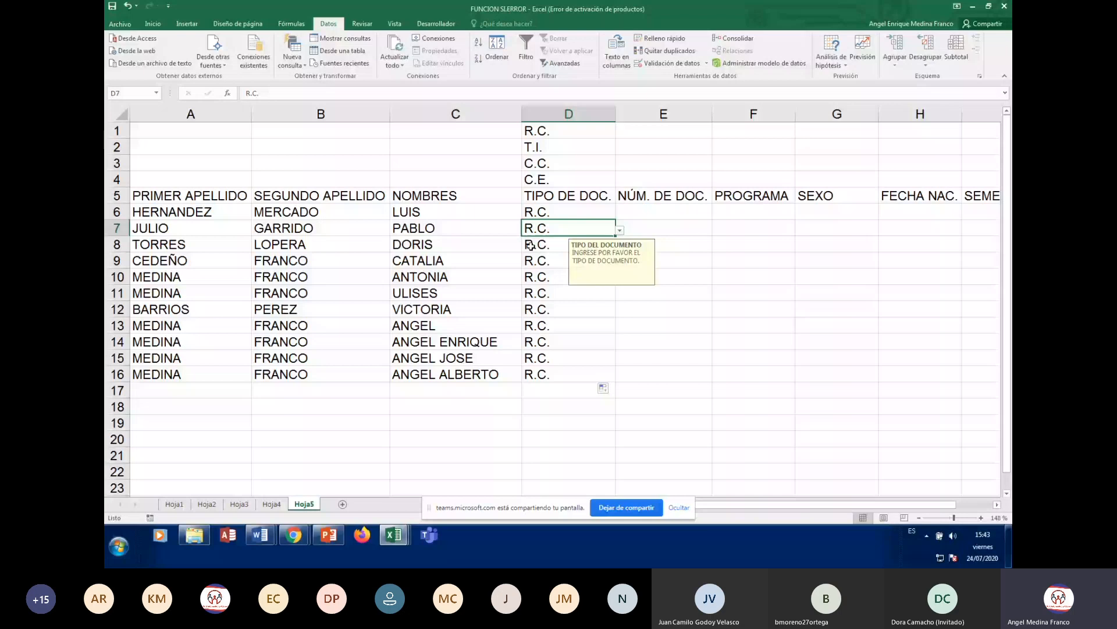
pyautogui.hotkey('alt', 'Down')
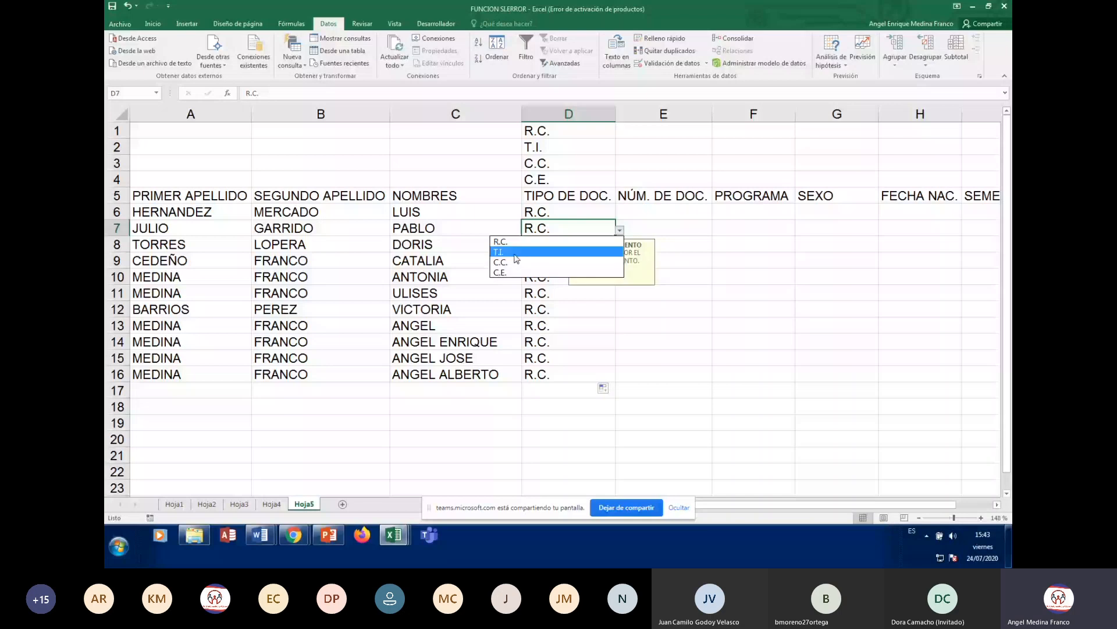
pyautogui.click(514, 254)
pyautogui.click(582, 261)
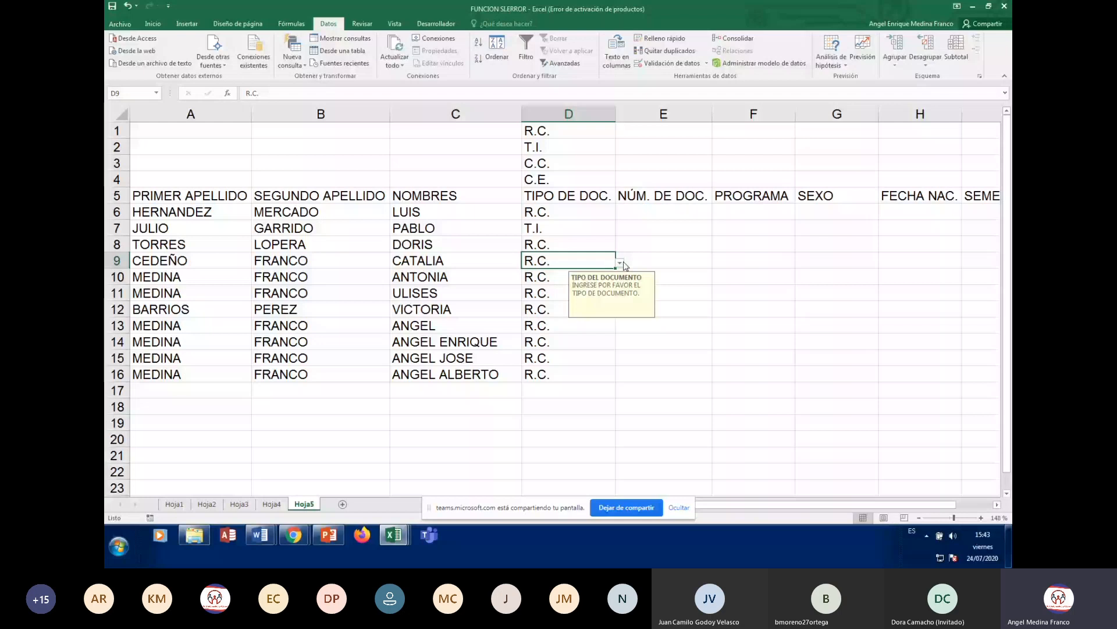
pyautogui.click(620, 262)
pyautogui.click(538, 297)
pyautogui.click(553, 312)
pyautogui.click(620, 311)
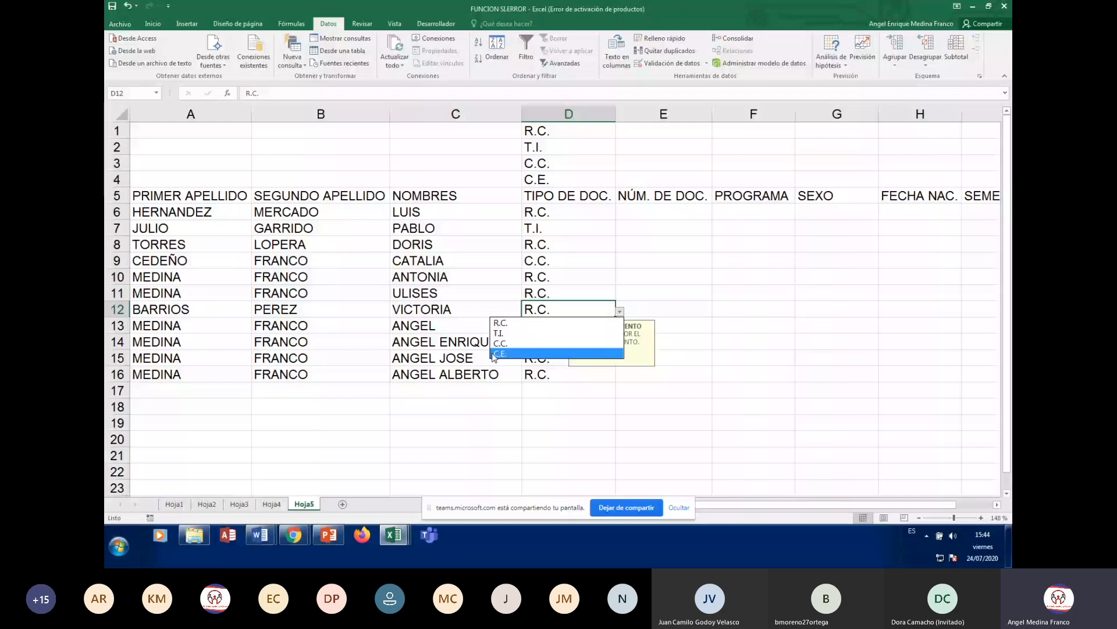
pyautogui.click(495, 353)
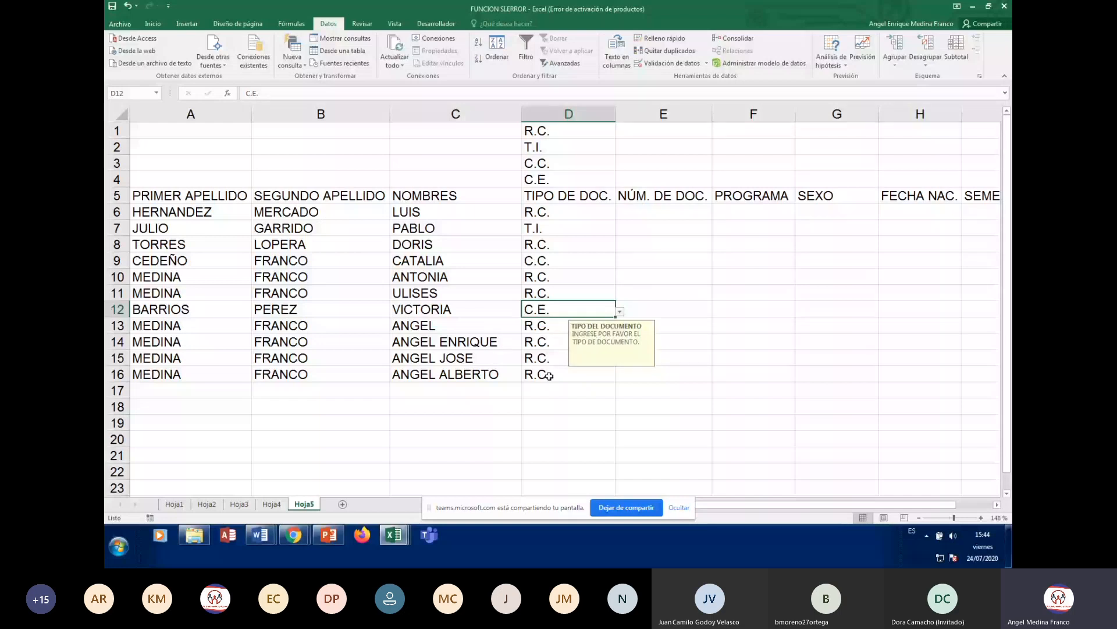
# - Set D14 to T.I. and D16 to C.C. from their dropdowns
pyautogui.press('Down')
pyautogui.press('Down')
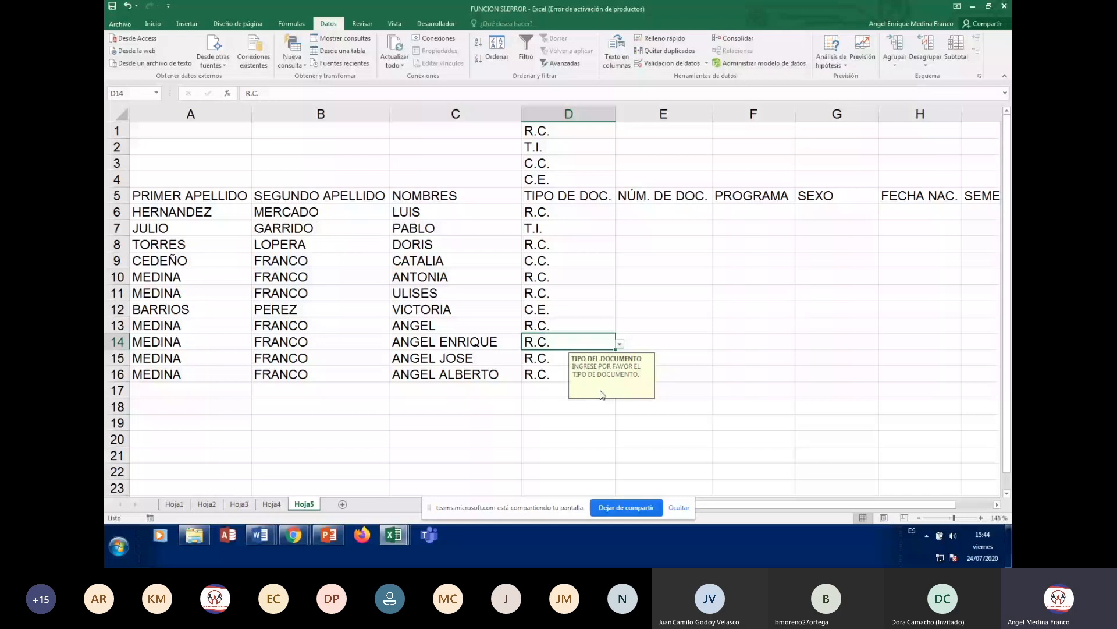
pyautogui.click(621, 348)
pyautogui.click(541, 365)
pyautogui.click(544, 375)
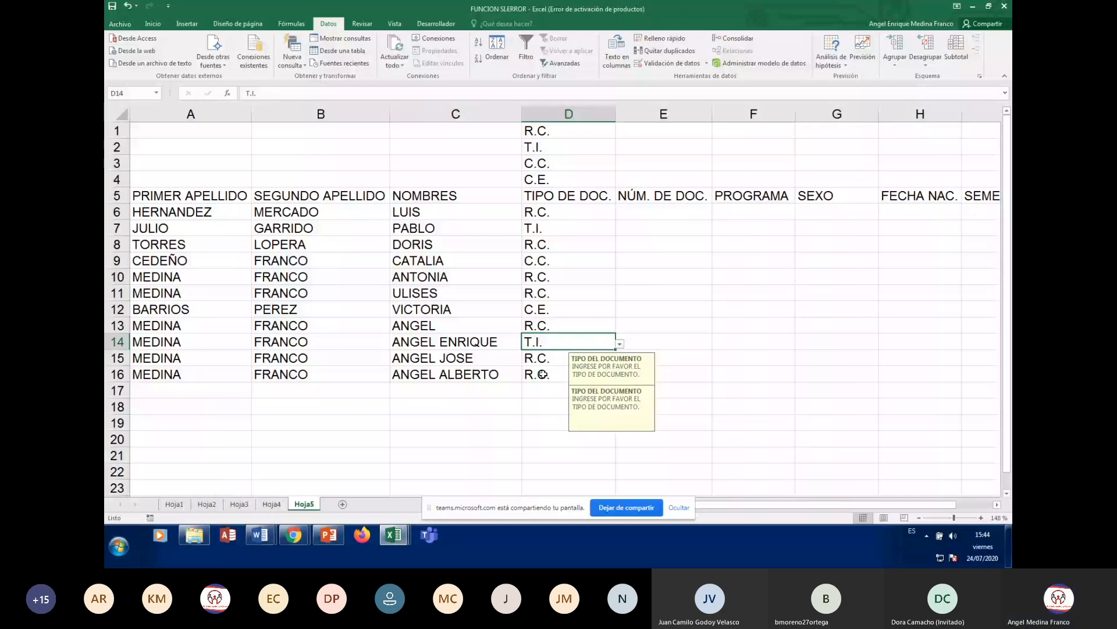
pyautogui.click(619, 377)
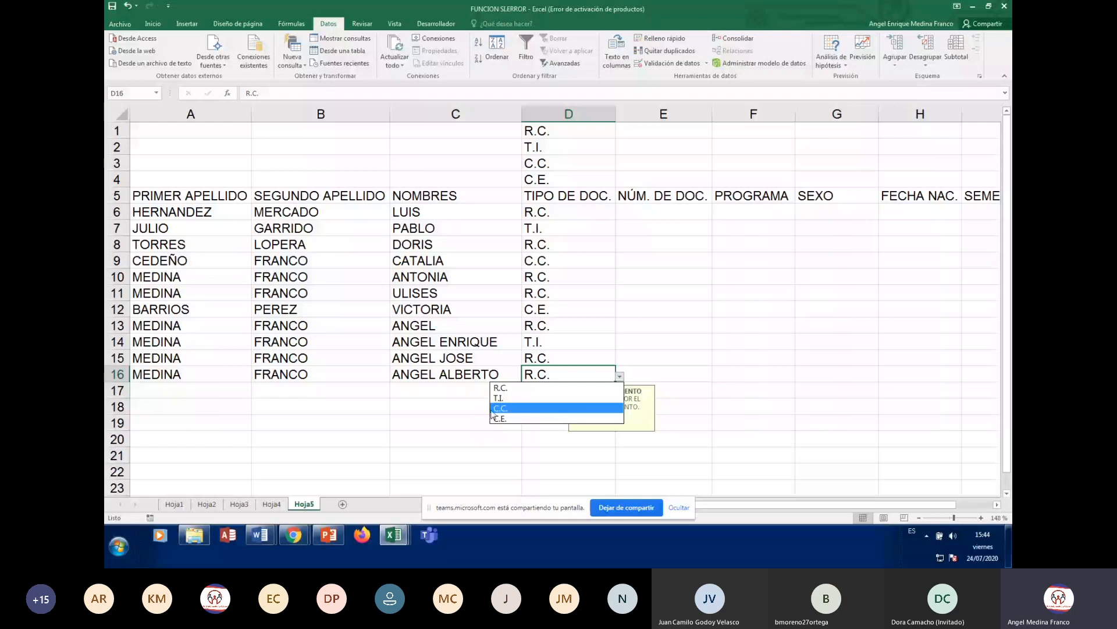
pyautogui.click(500, 408)
pyautogui.click(547, 283)
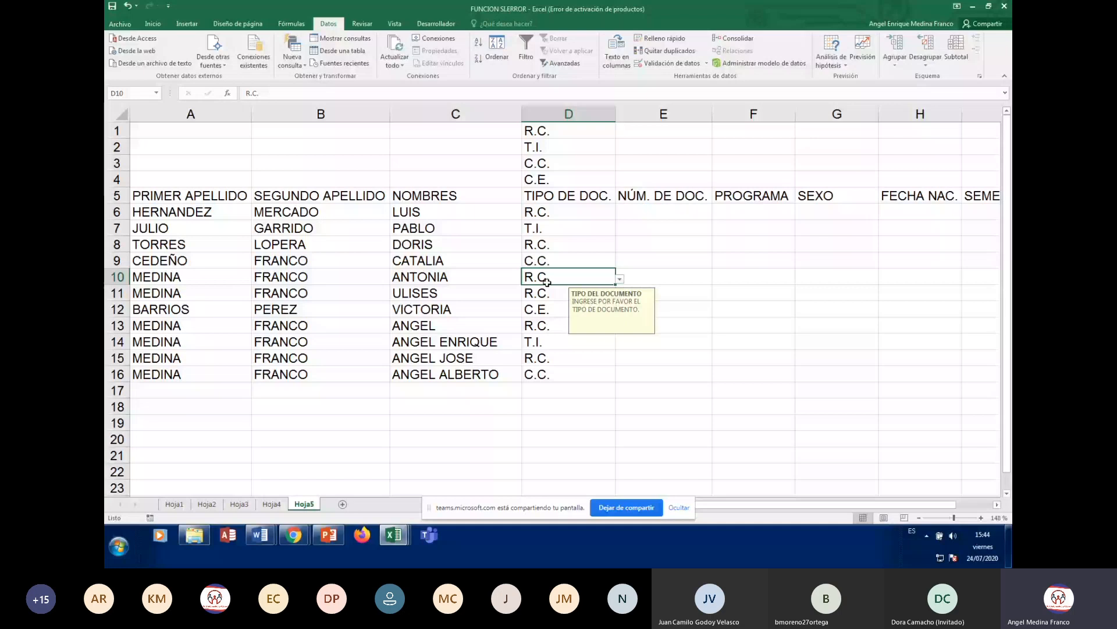
pyautogui.click(823, 357)
pyautogui.click(573, 377)
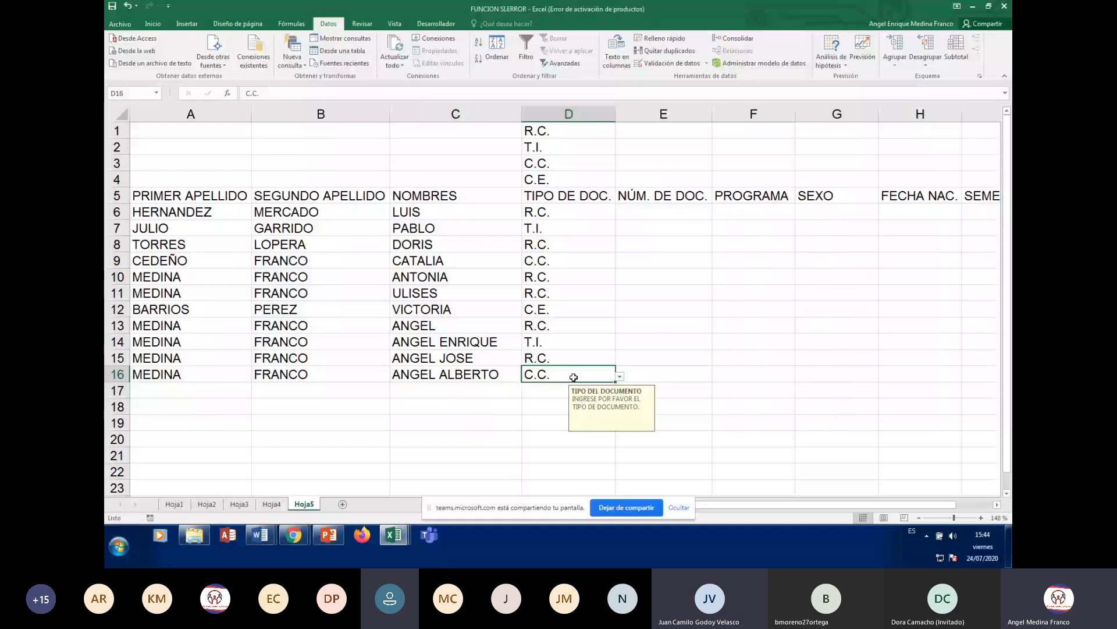
# - Widen column E so the NÚM. DE DOC. heading fits
pyautogui.moveTo(713, 114); pyautogui.dragTo(727, 114)
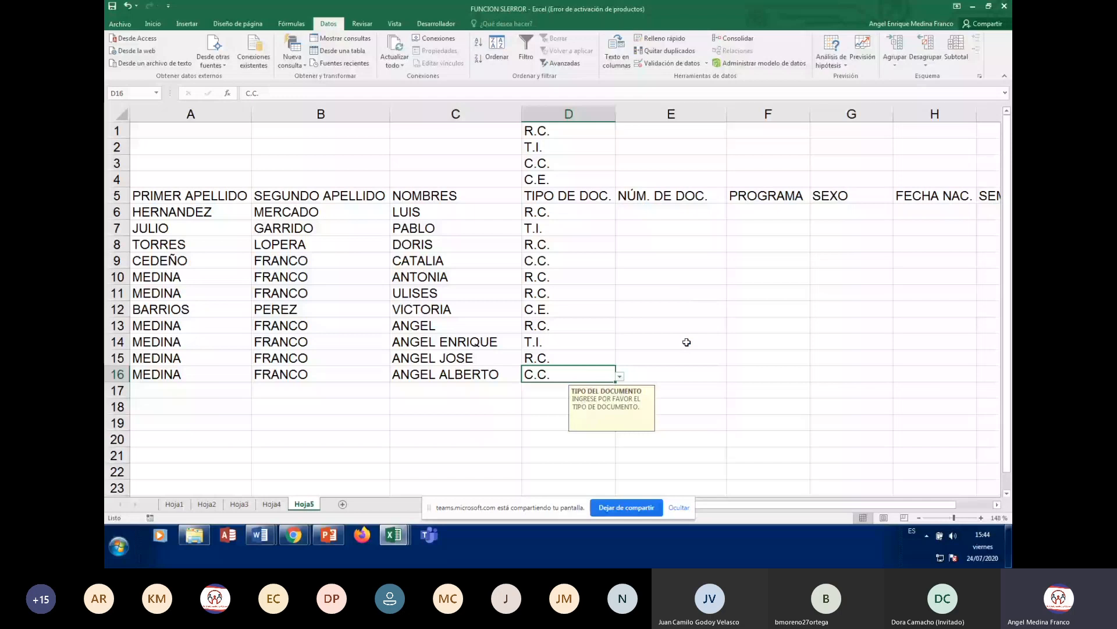
pyautogui.click(534, 359)
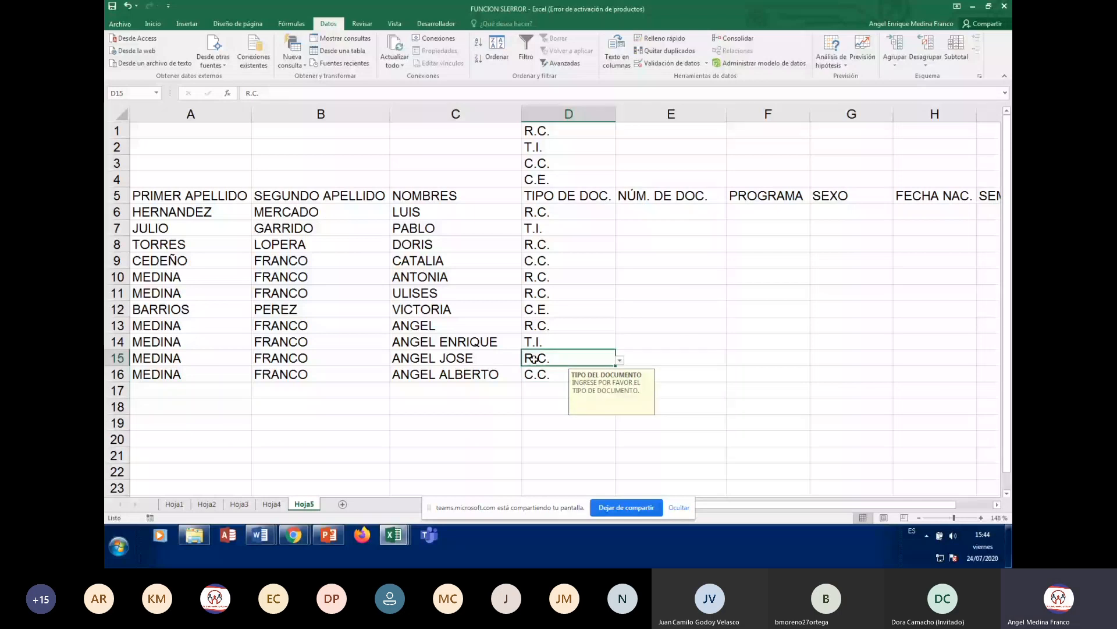
pyautogui.click(657, 196)
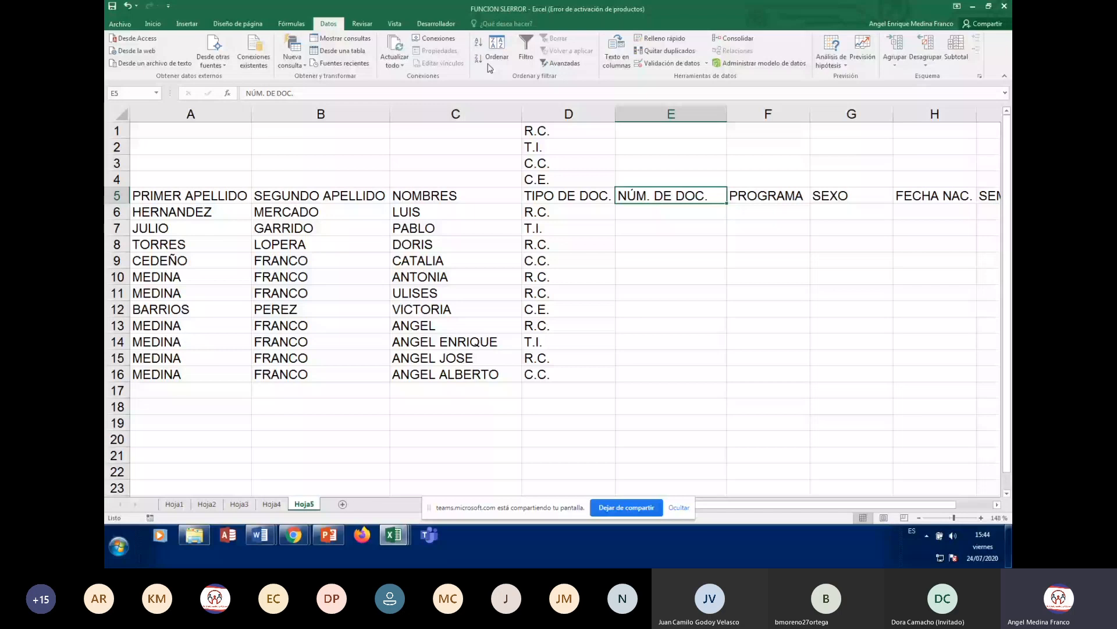
# - Center-align the NÚM. DE DOC. heading in E5
pyautogui.scroll(4, 324, 64)
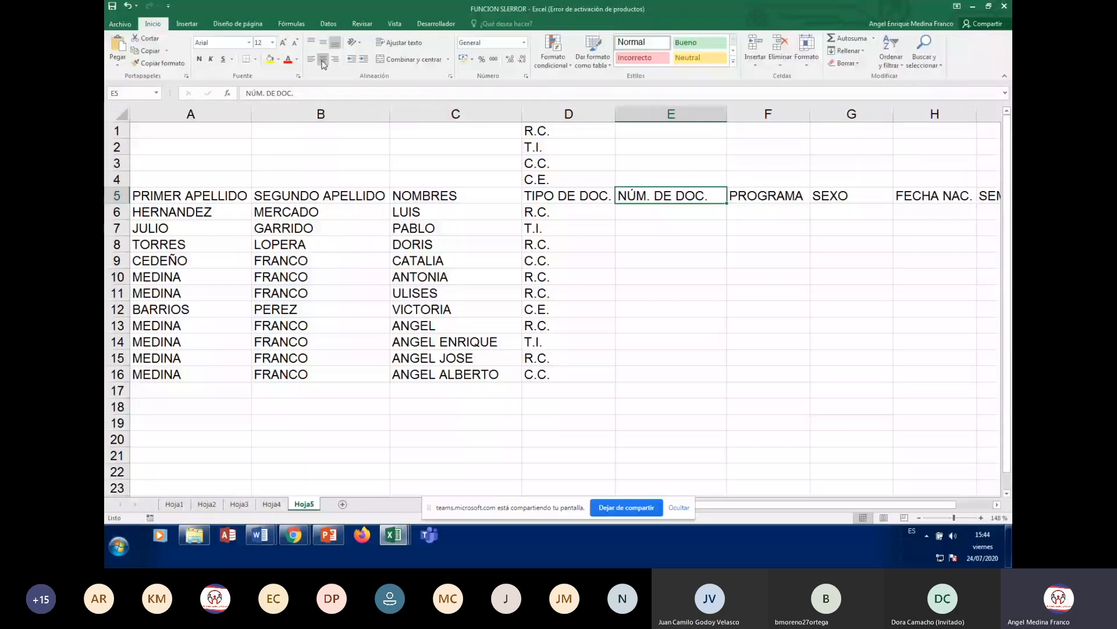
pyautogui.click(323, 60)
pyautogui.click(658, 211)
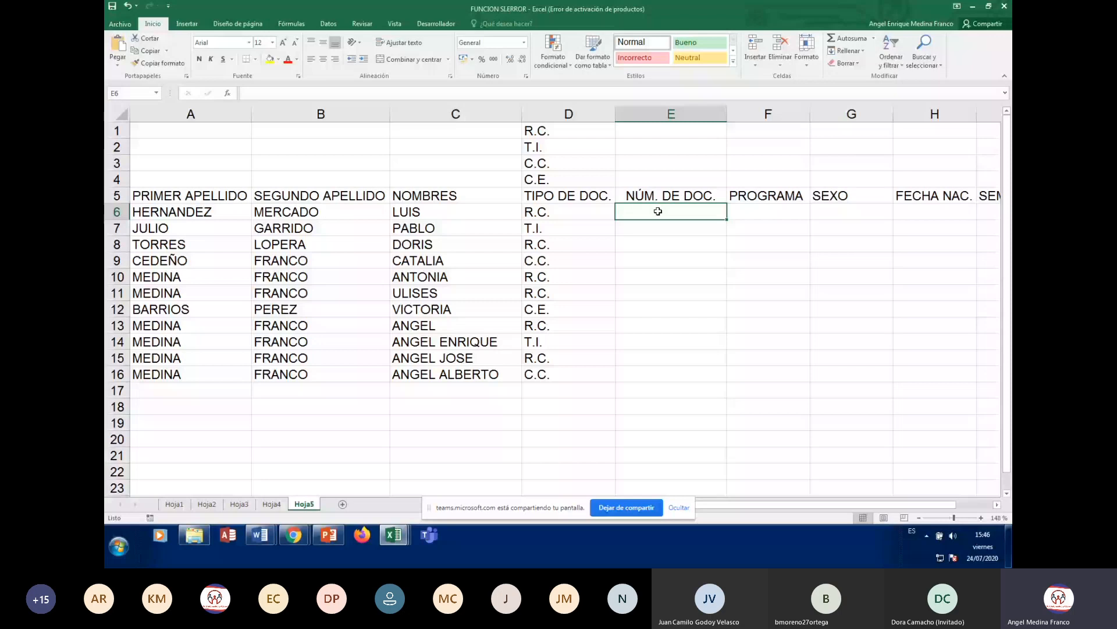
# - Enter CELULAR as the new header in J5 after SEMESTRE, then select cell E6
pyautogui.press('Up')
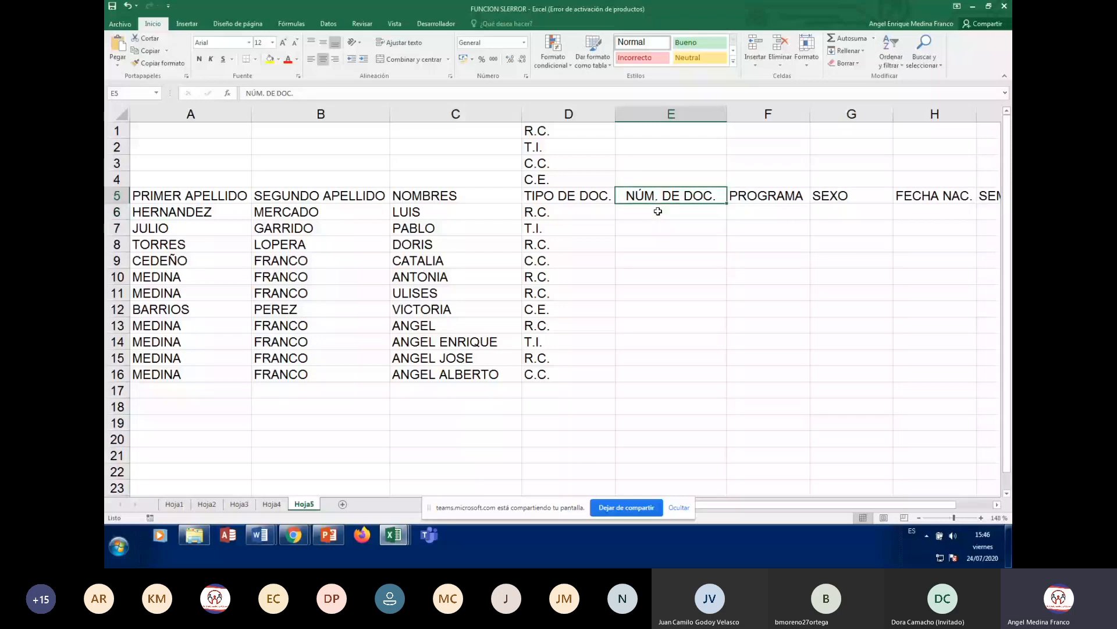
pyautogui.press('Right')
pyautogui.press('Right')
pyautogui.press('Right')
pyautogui.press('Right')
pyautogui.press('Right')
pyautogui.write('CELULAR')
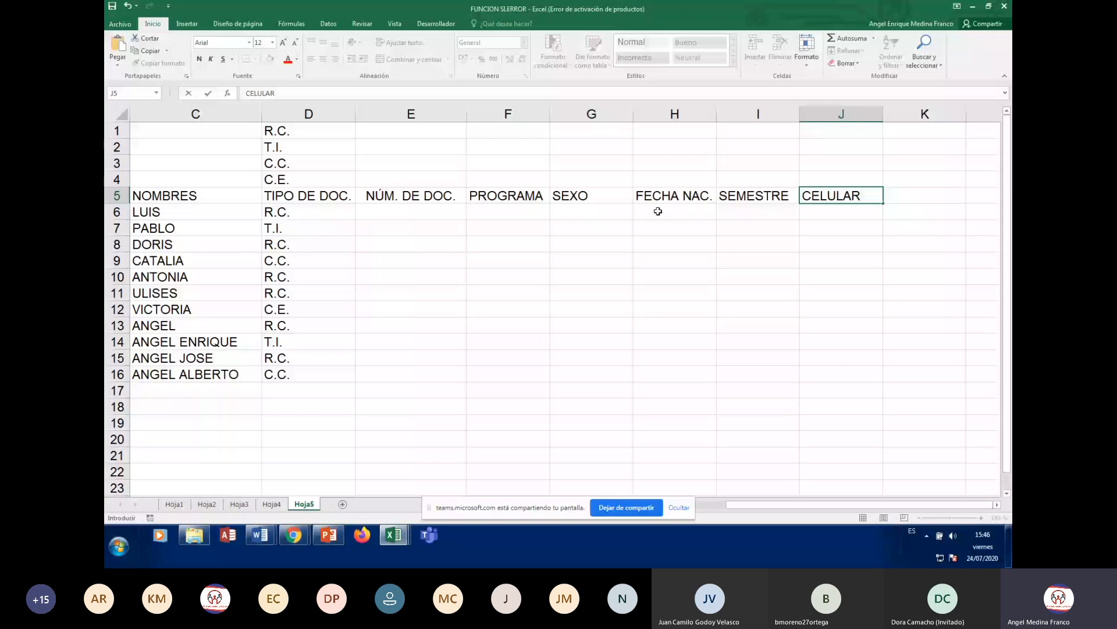
pyautogui.press('Return')
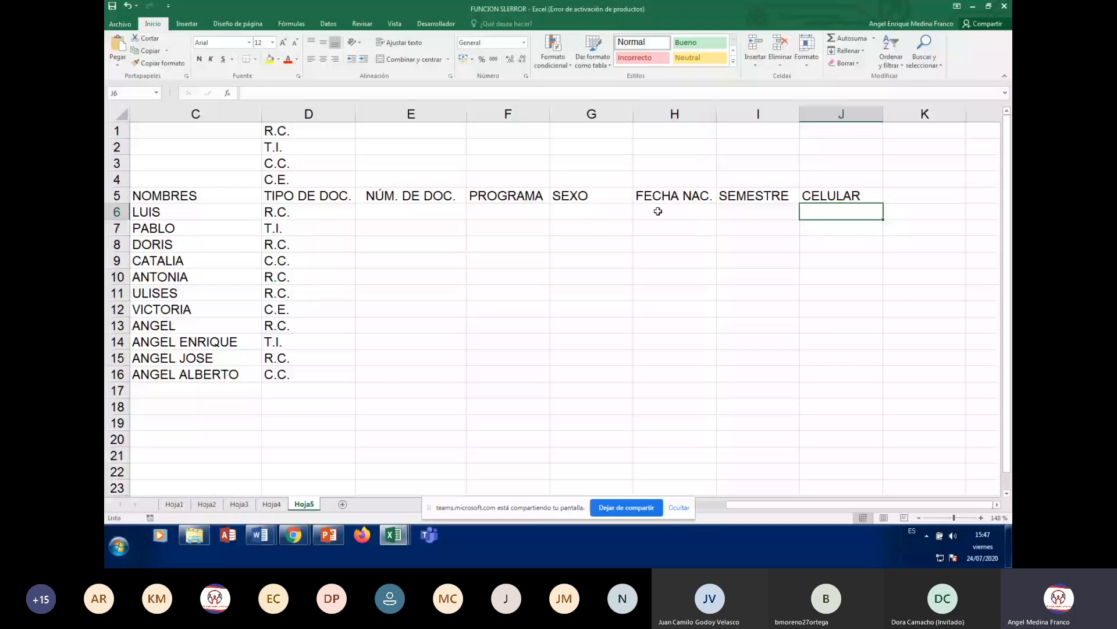
pyautogui.click(411, 212)
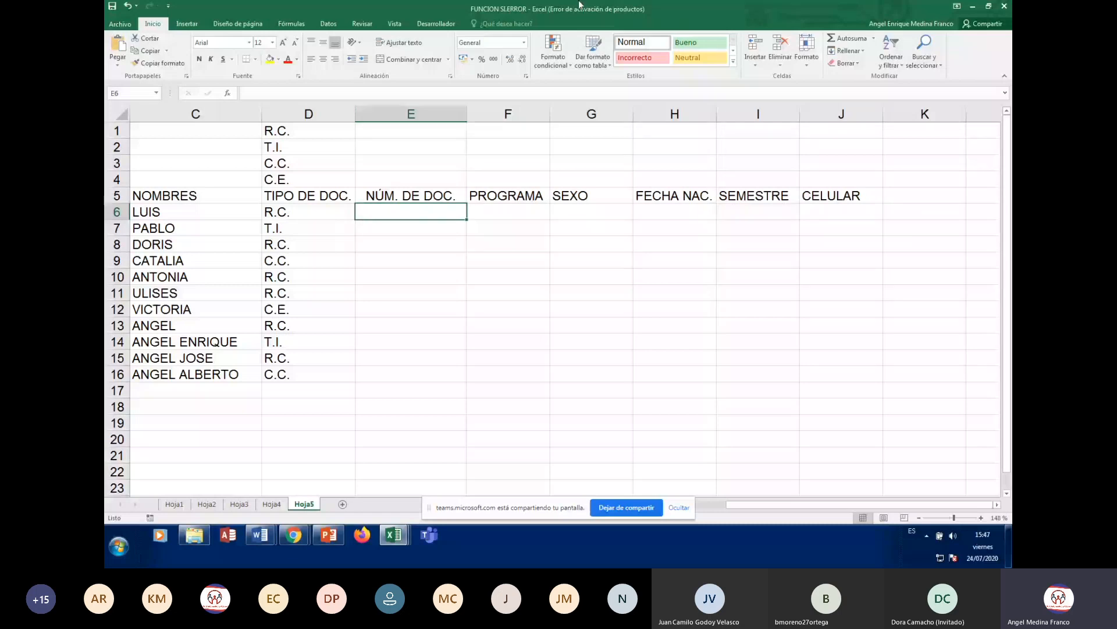
# - Open Validación de datos for E6 and set Permitir to Número entero
pyautogui.click(339, 24)
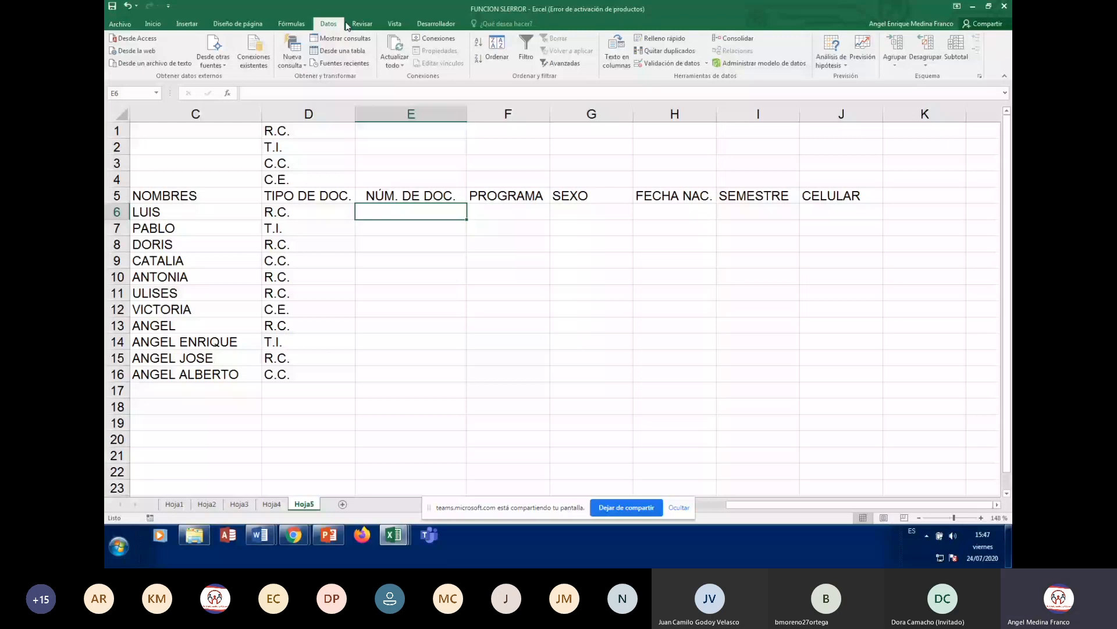
pyautogui.click(671, 63)
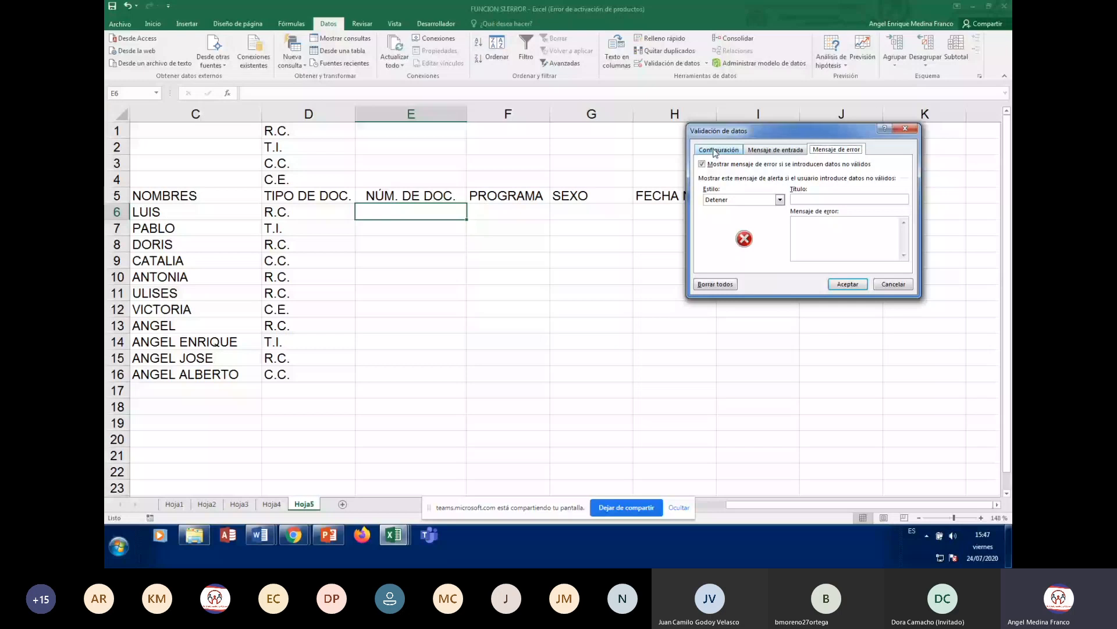
pyautogui.click(716, 151)
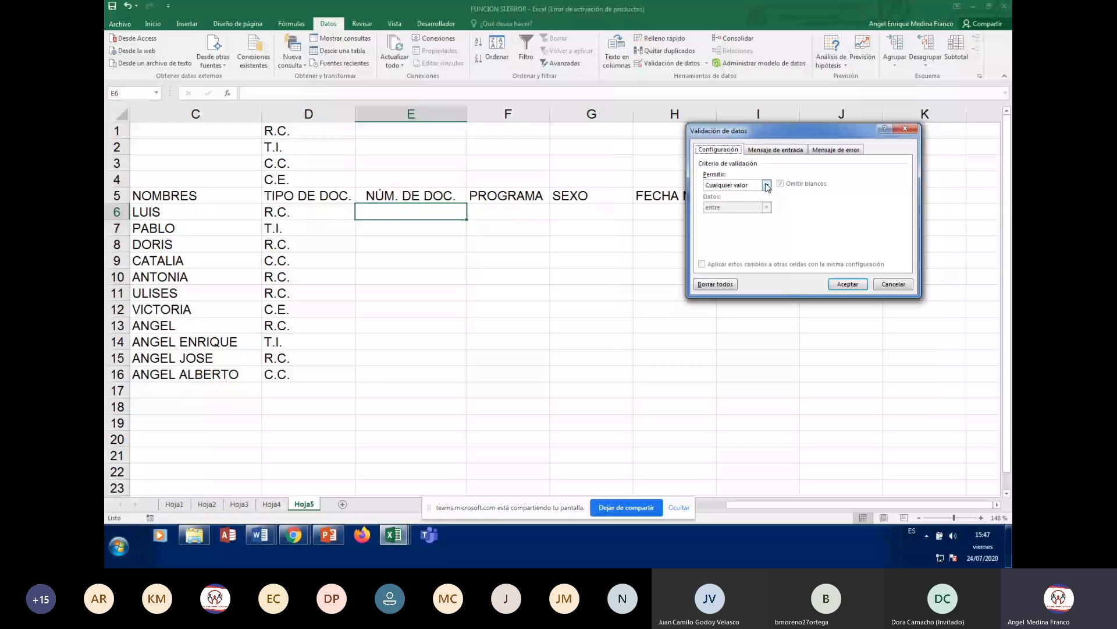
pyautogui.click(767, 185)
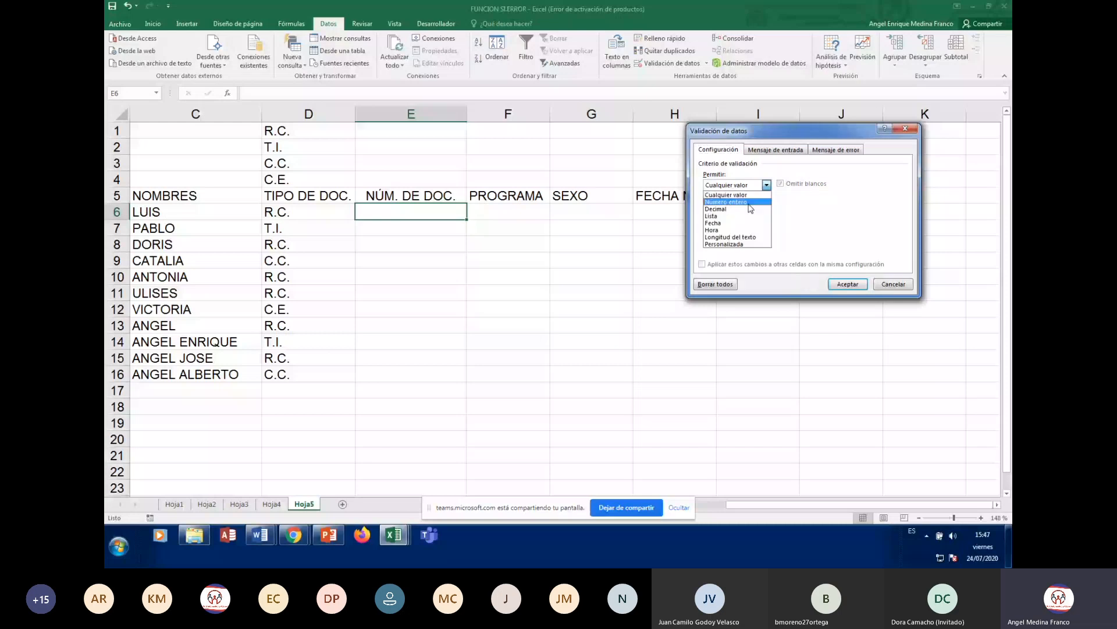
pyautogui.click(749, 204)
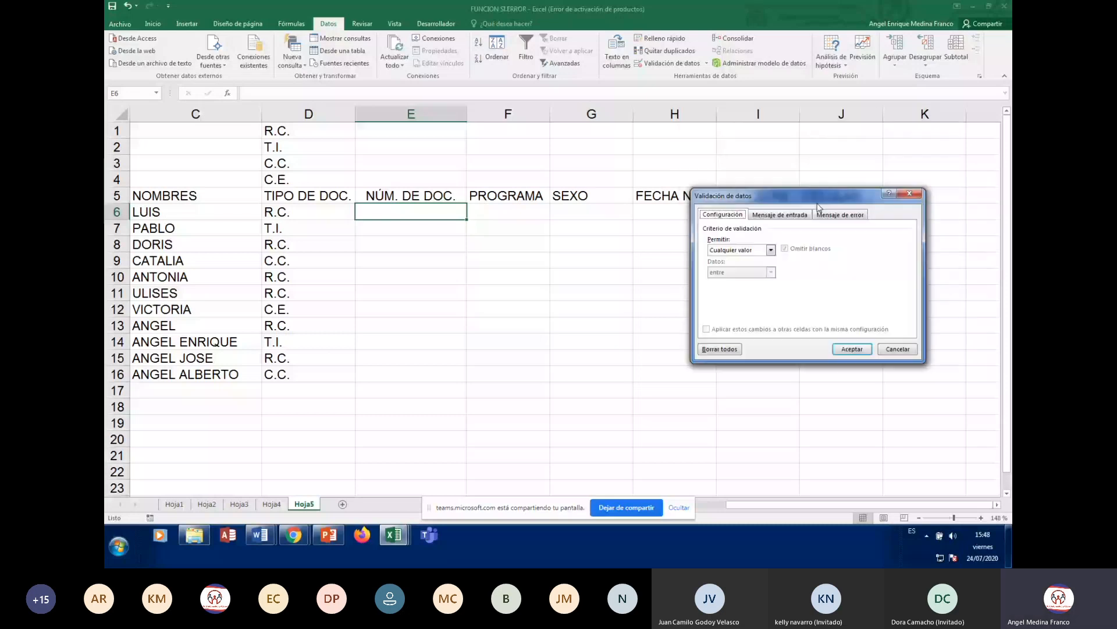
# - Move the Validación de datos dialog aside and set Permitir back to Número entero
pyautogui.moveTo(816, 207); pyautogui.dragTo(815, 220)
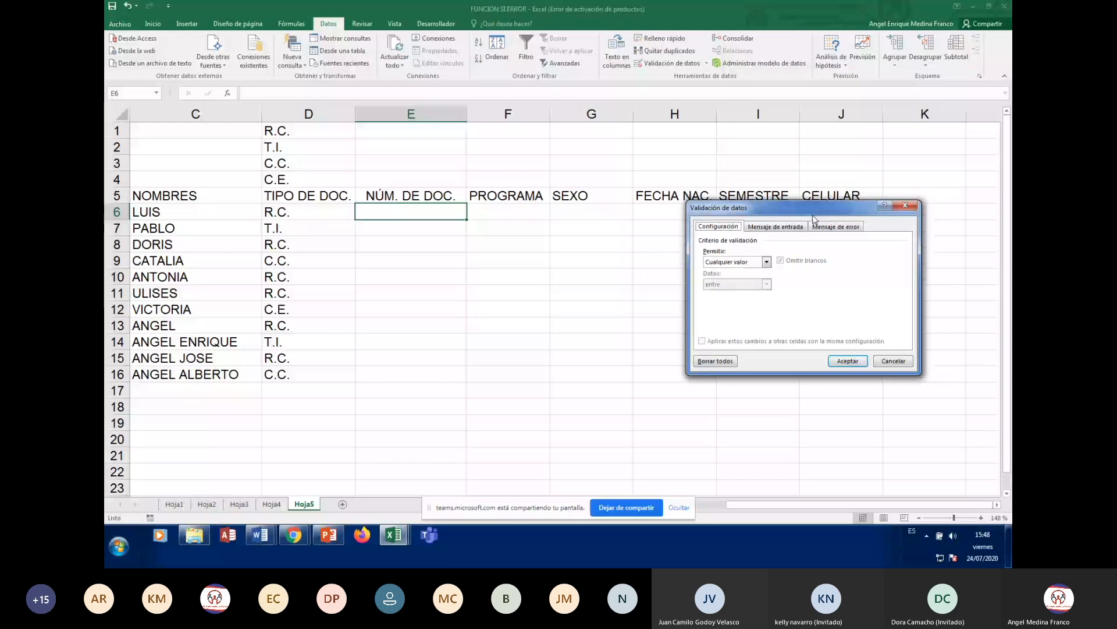
pyautogui.moveTo(813, 217); pyautogui.dragTo(795, 225)
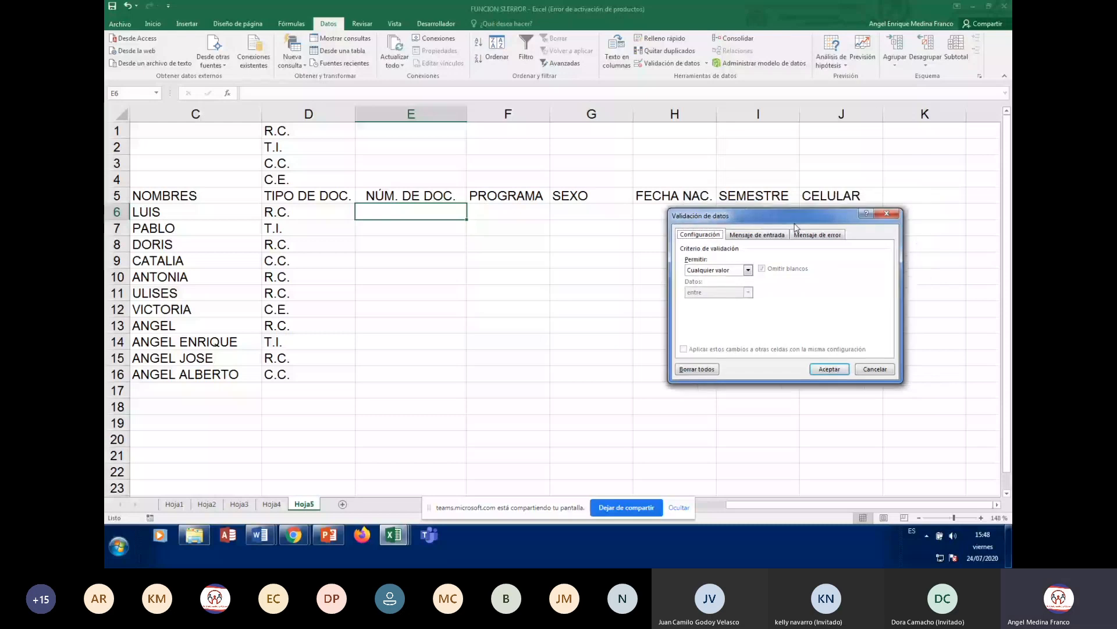
pyautogui.moveTo(796, 227); pyautogui.dragTo(776, 233)
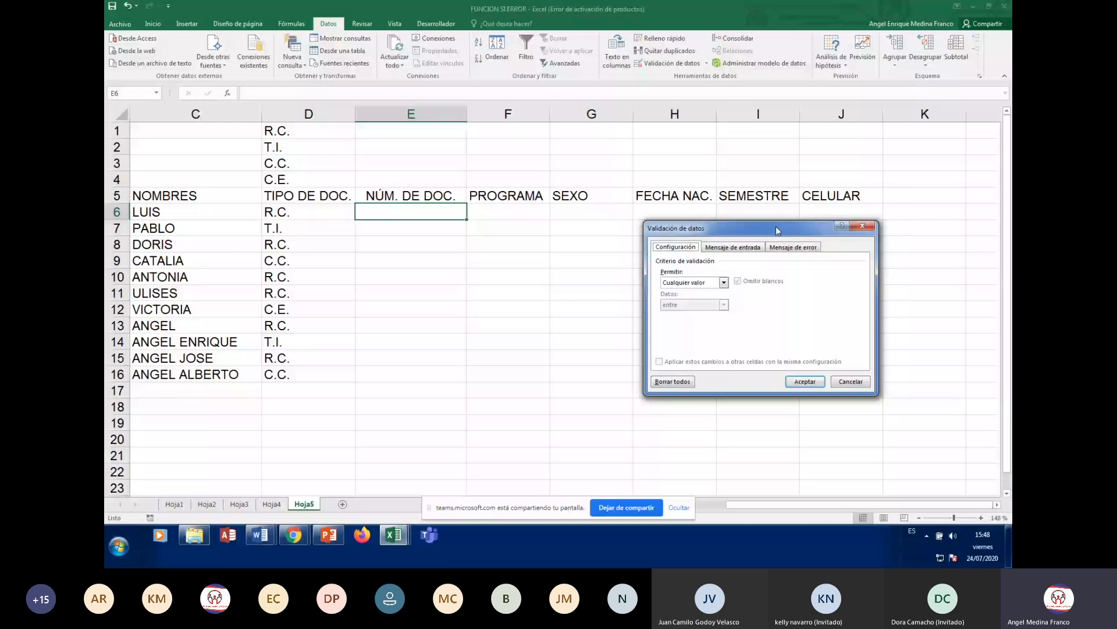
pyautogui.moveTo(778, 230); pyautogui.dragTo(786, 210)
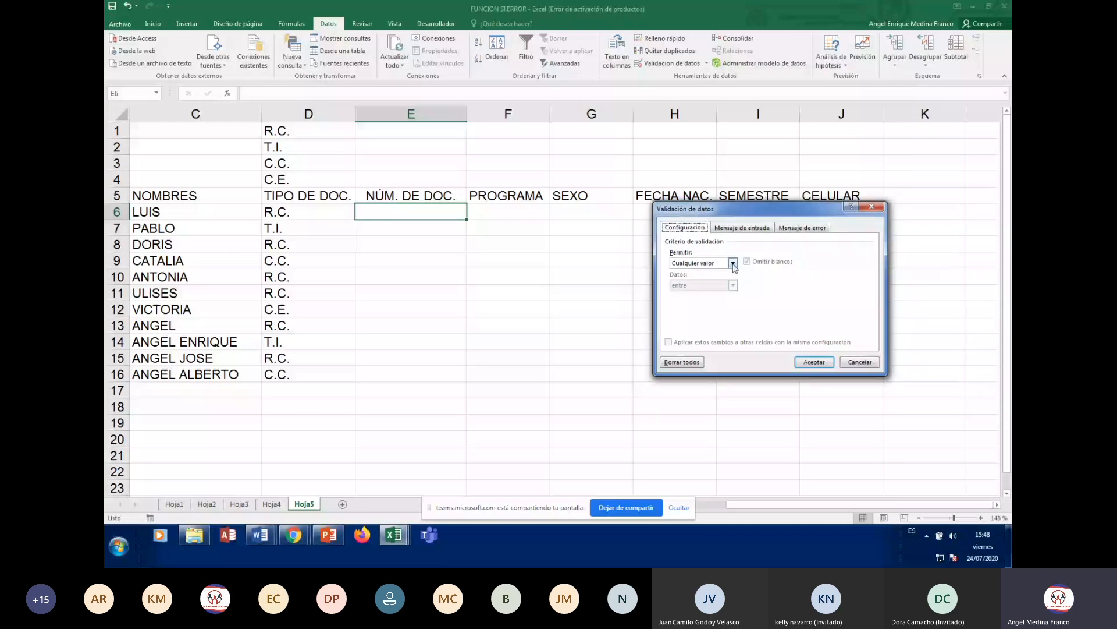
pyautogui.click(734, 263)
pyautogui.click(720, 283)
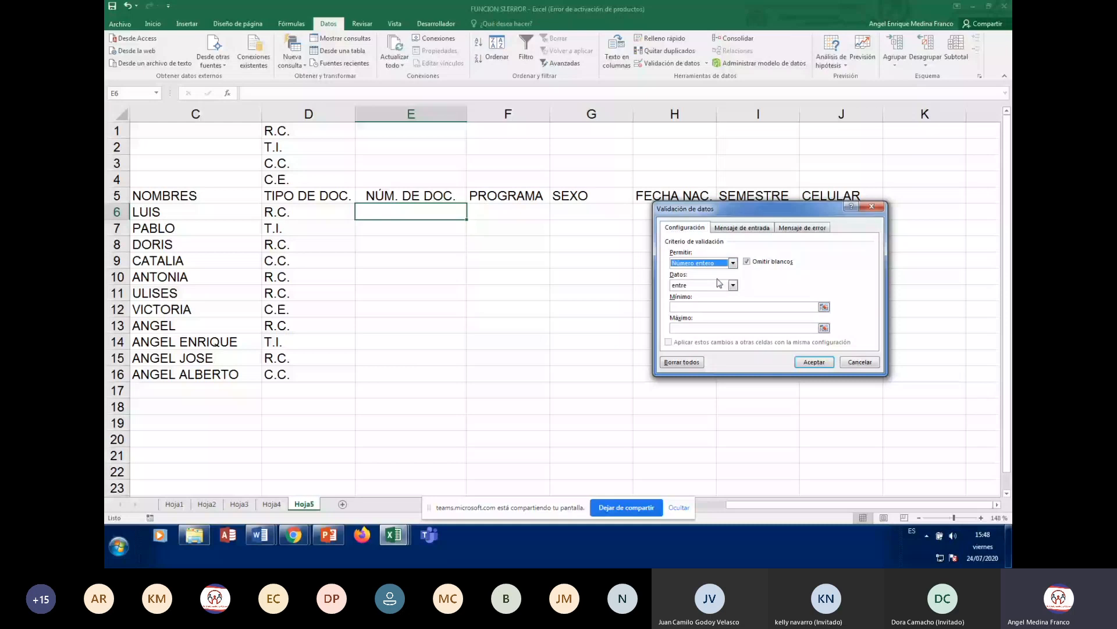
pyautogui.click(737, 306)
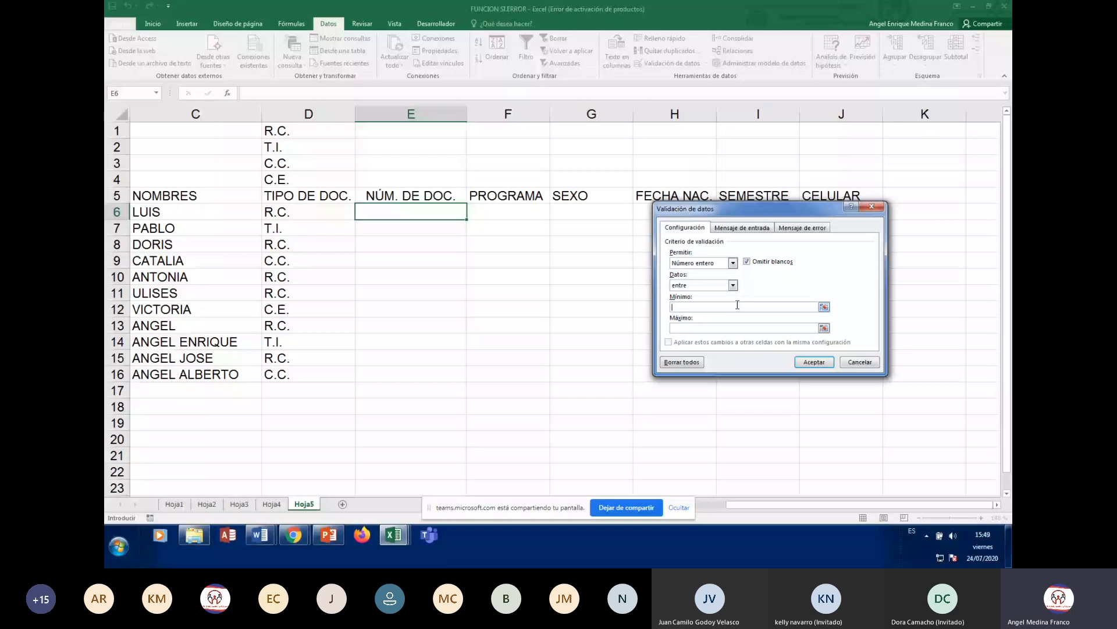
# - Enter 8 as the Mínimo and 10 as the Máximo
pyautogui.write('8')
pyautogui.click(717, 328)
pyautogui.write('10')
# - Change Permitir from Número entero to Longitud del texto, keeping the 8–10 limits
pyautogui.click(708, 306)
pyautogui.click(733, 263)
pyautogui.click(714, 279)
pyautogui.click(734, 263)
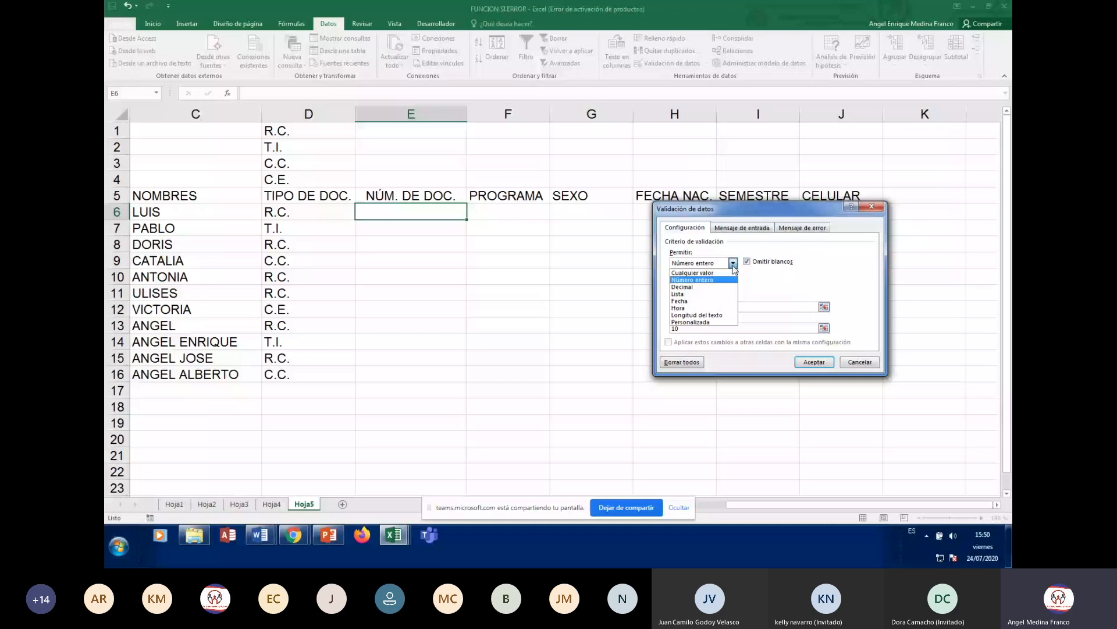
pyautogui.click(696, 315)
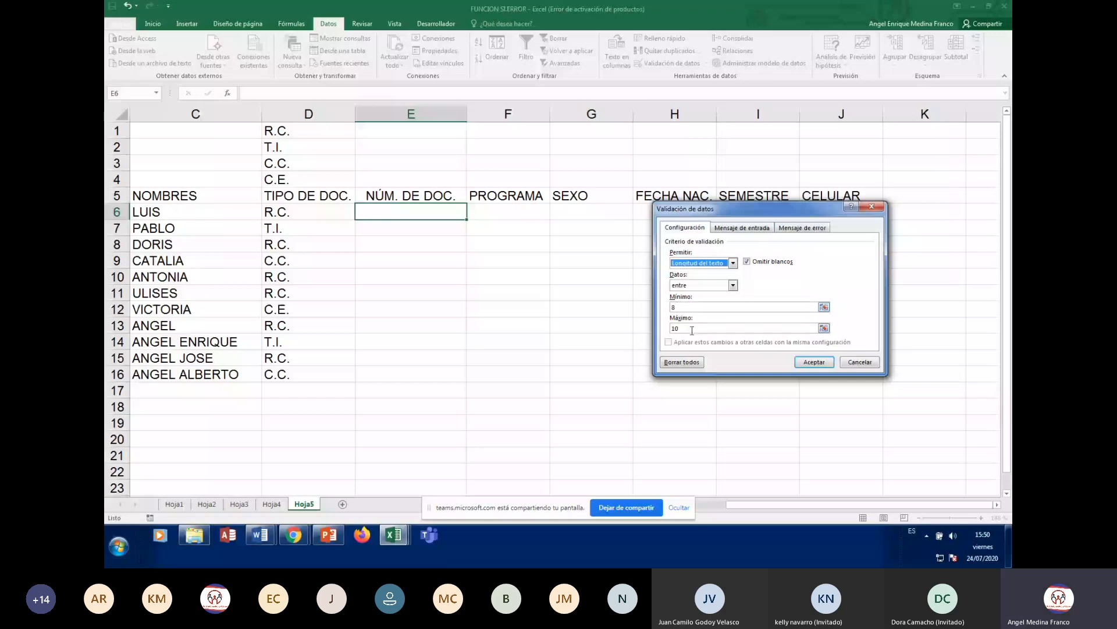
pyautogui.click(742, 227)
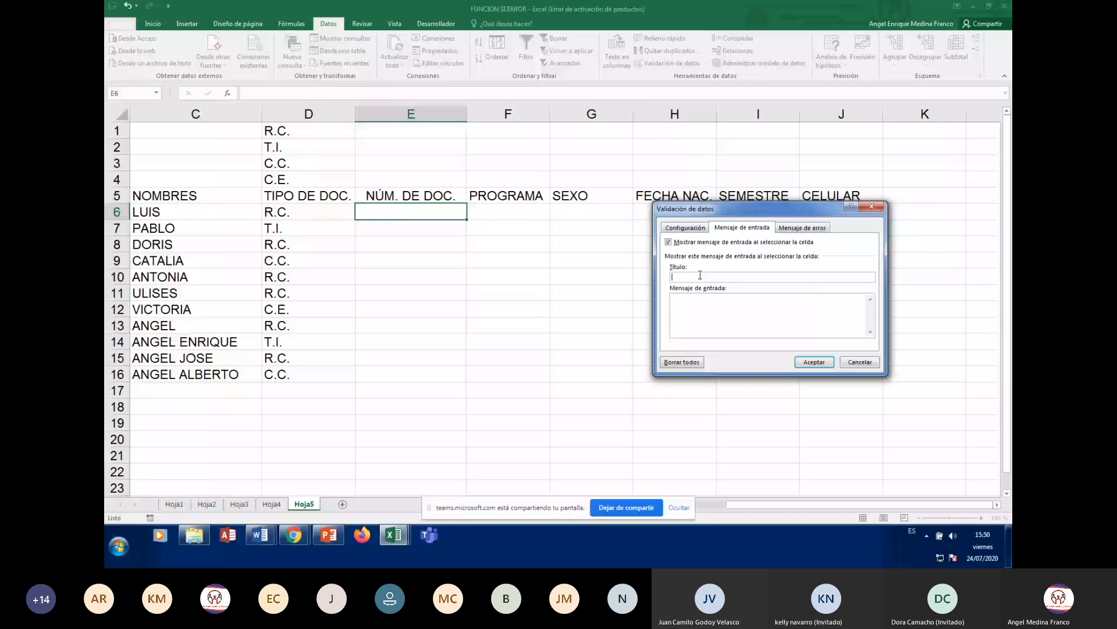
# - Title the input message NÚMERO DEL DOCUMENTO with text INGRESE NÚMERO DEL DOCUMENTO
pyautogui.write('NÚ')
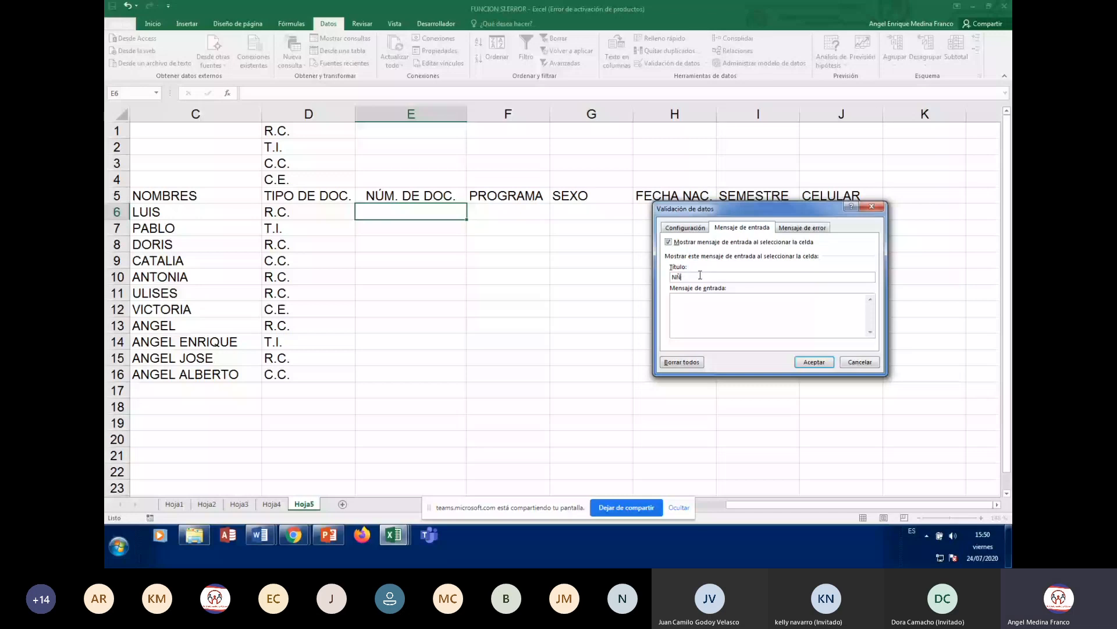
pyautogui.write('MERO DEL DOCUMENTO')
pyautogui.click(730, 300)
pyautogui.write('INGRESE ')
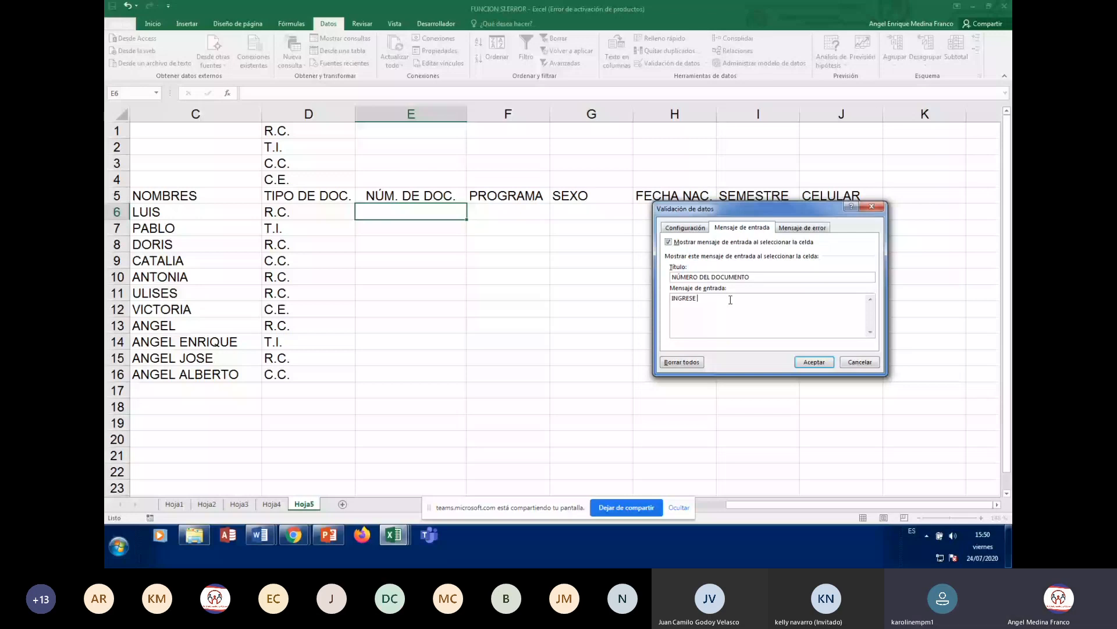
pyautogui.write('NÚMERO DEL')
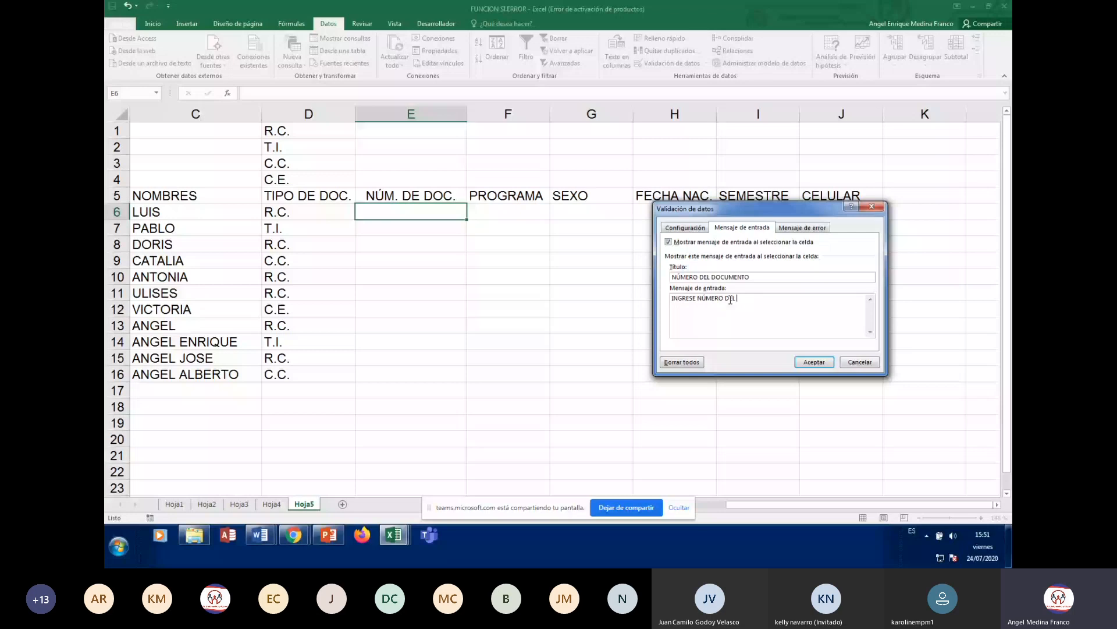
pyautogui.write('DOCUMENTO')
# - Title the Detener error alert 'ERROR NÚMERO DE DOCUMENTO' with message 'NÚMERO DE DOCUMENTO NO VÁLIDO. POR FAVOR REVISE.'
pyautogui.click(802, 227)
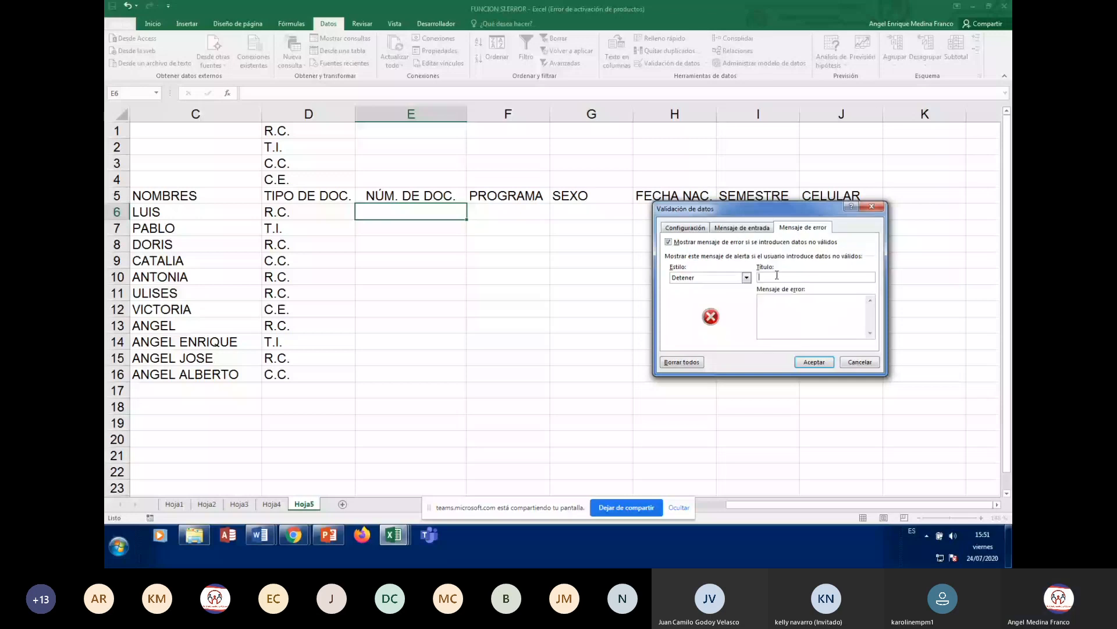
pyautogui.write('ERROR N')
pyautogui.write('ÚM')
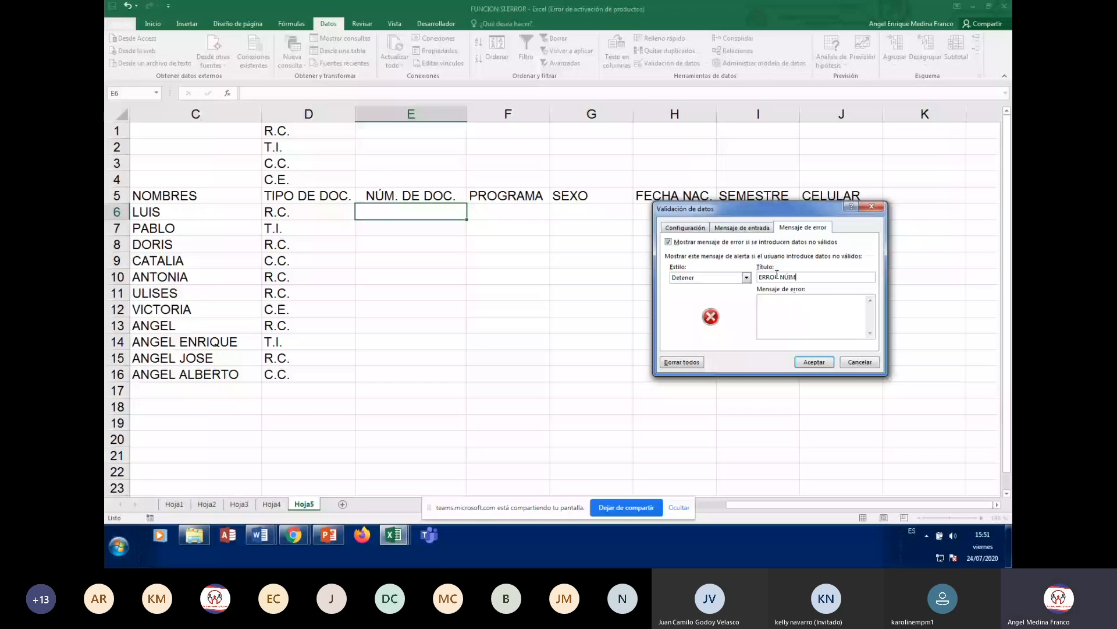
pyautogui.write('ERO DE DOCUMENTO')
pyautogui.click(785, 306)
pyautogui.write('NÚMERO')
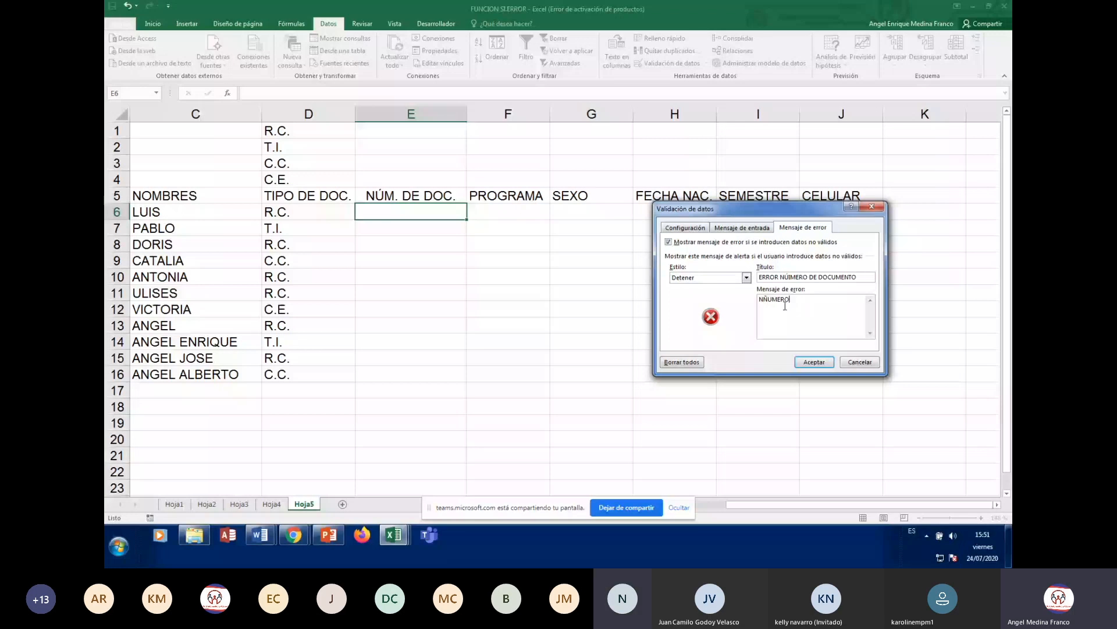
pyautogui.write(' DE DOCUMENTO NO VÑALIDO. POR ')
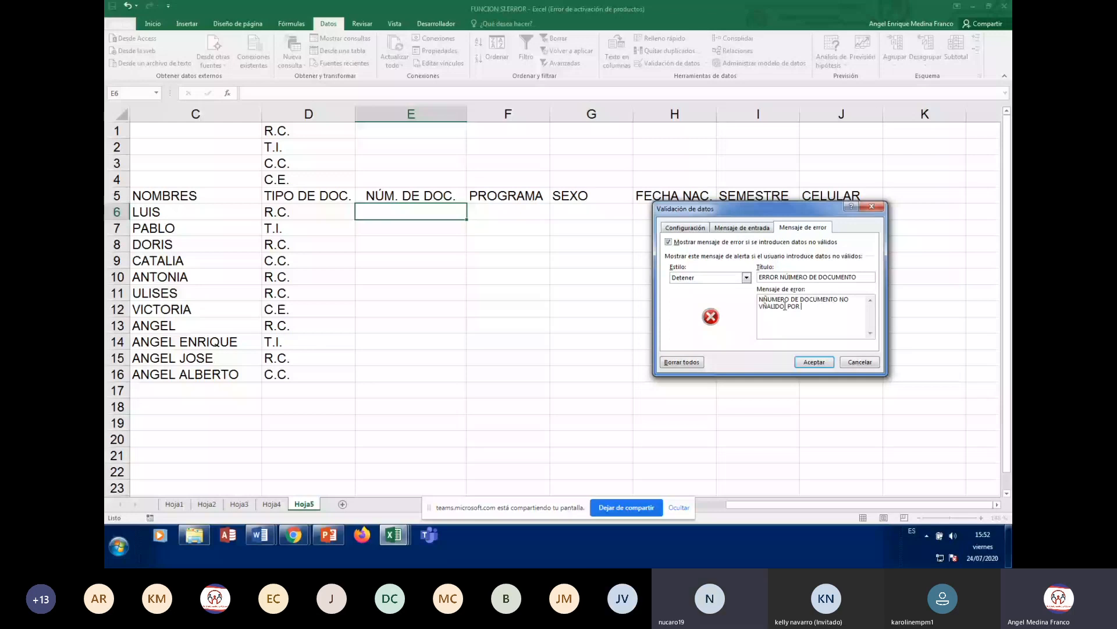
pyautogui.write('FAVOR REVISE')
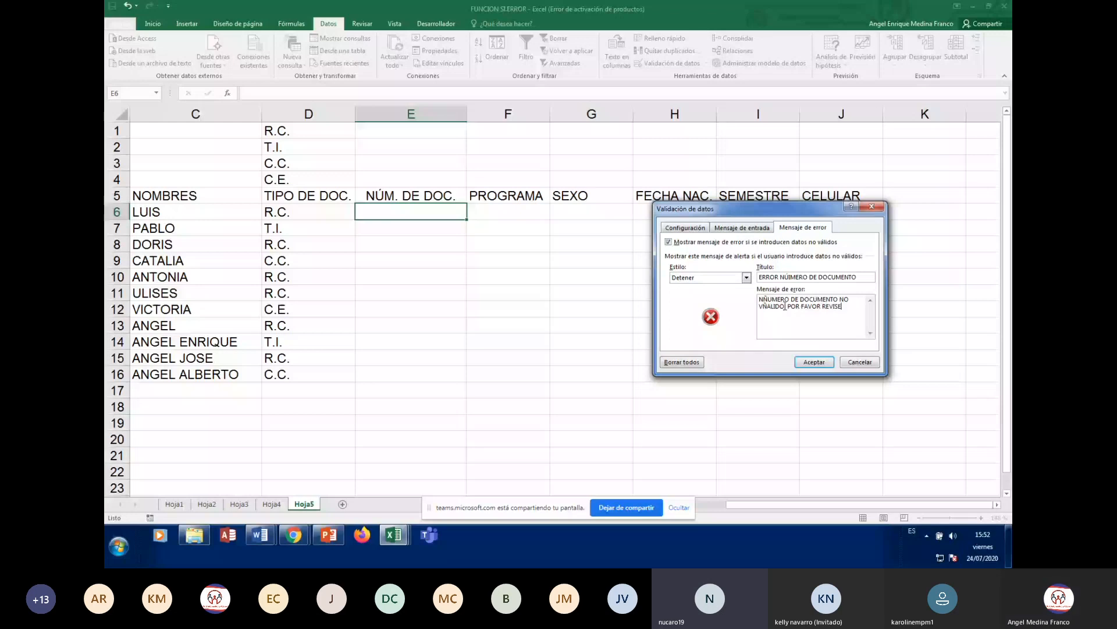
pyautogui.write('.')
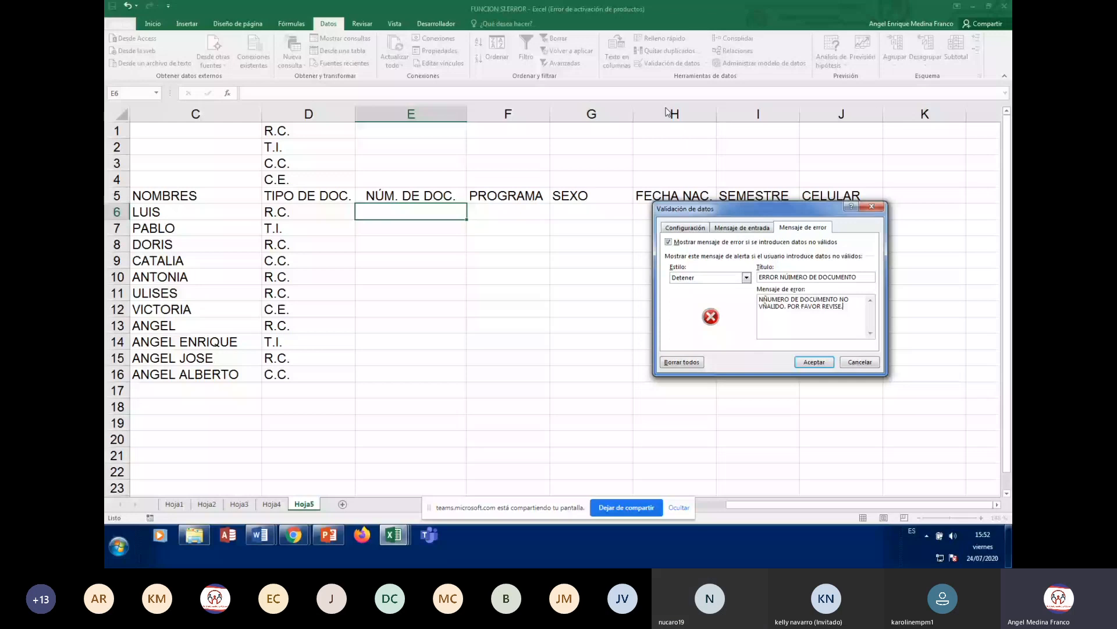
pyautogui.click(685, 228)
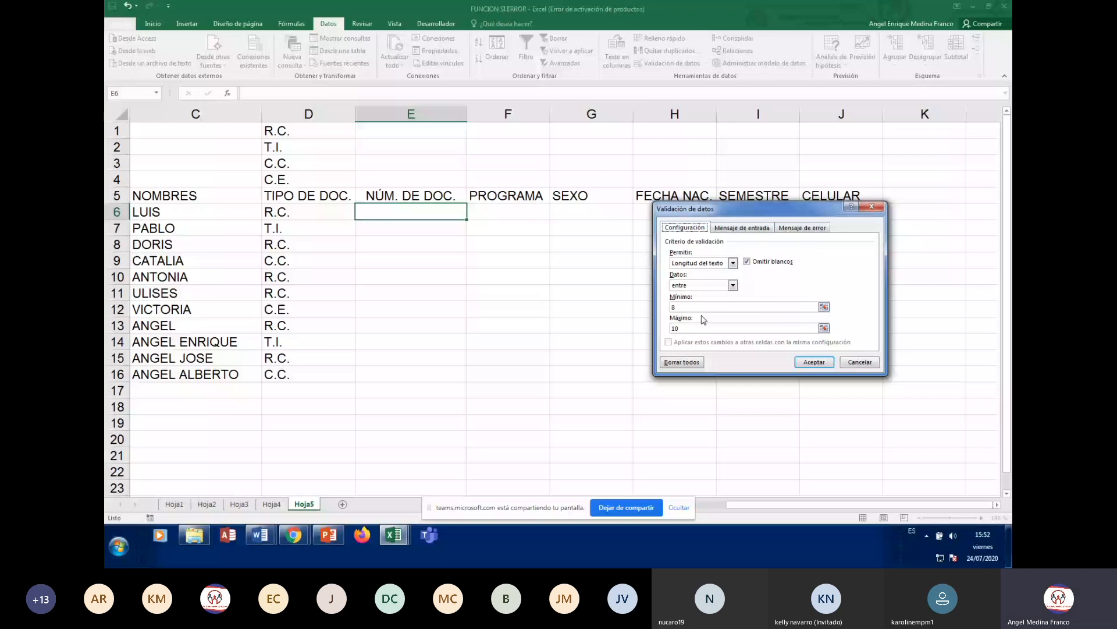
# - Recheck the input message and error alert settings, then apply the validation to E6
pyautogui.click(761, 229)
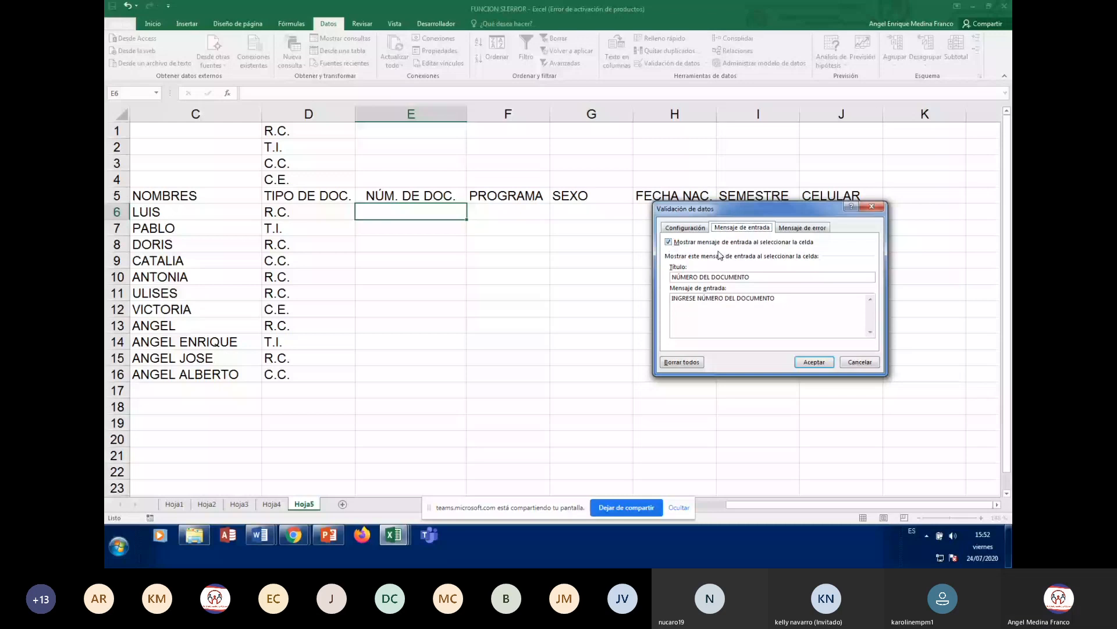
pyautogui.click(669, 242)
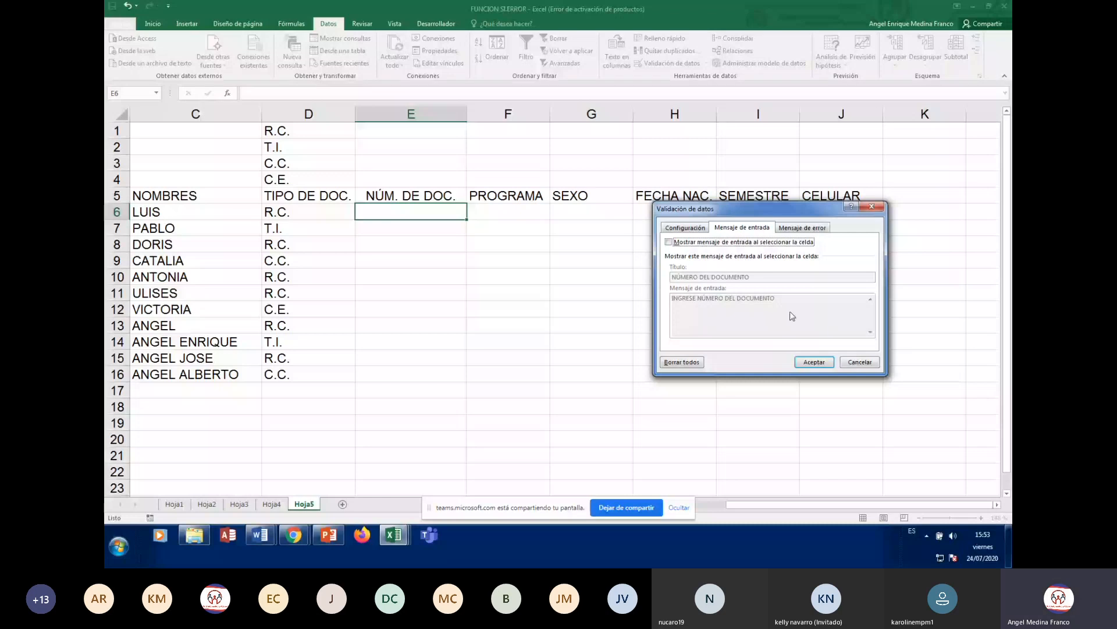
pyautogui.click(669, 242)
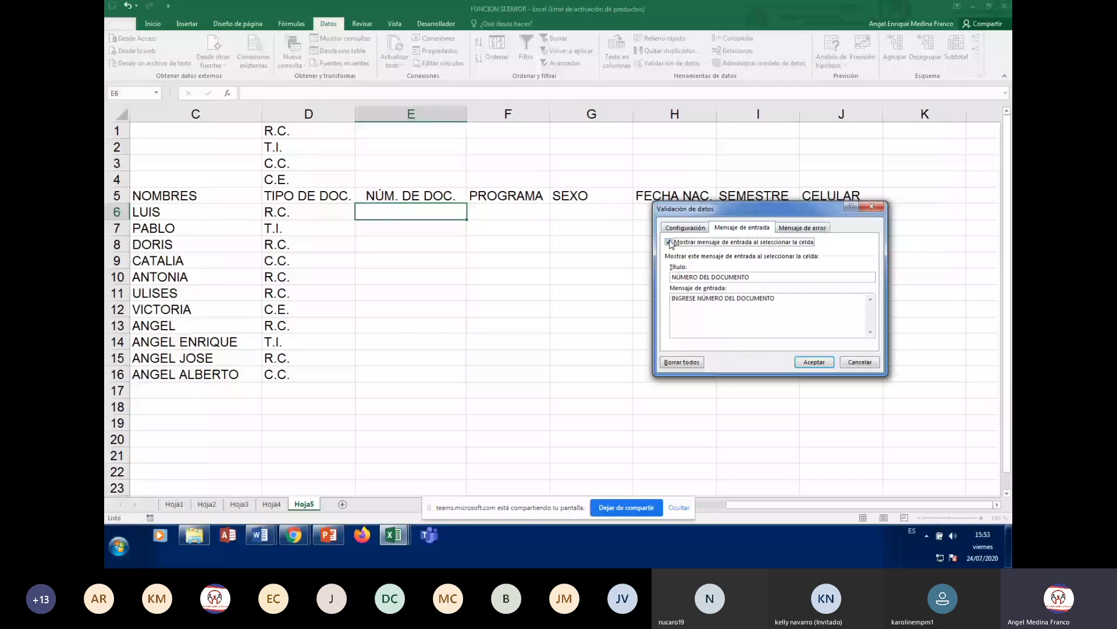
pyautogui.click(803, 228)
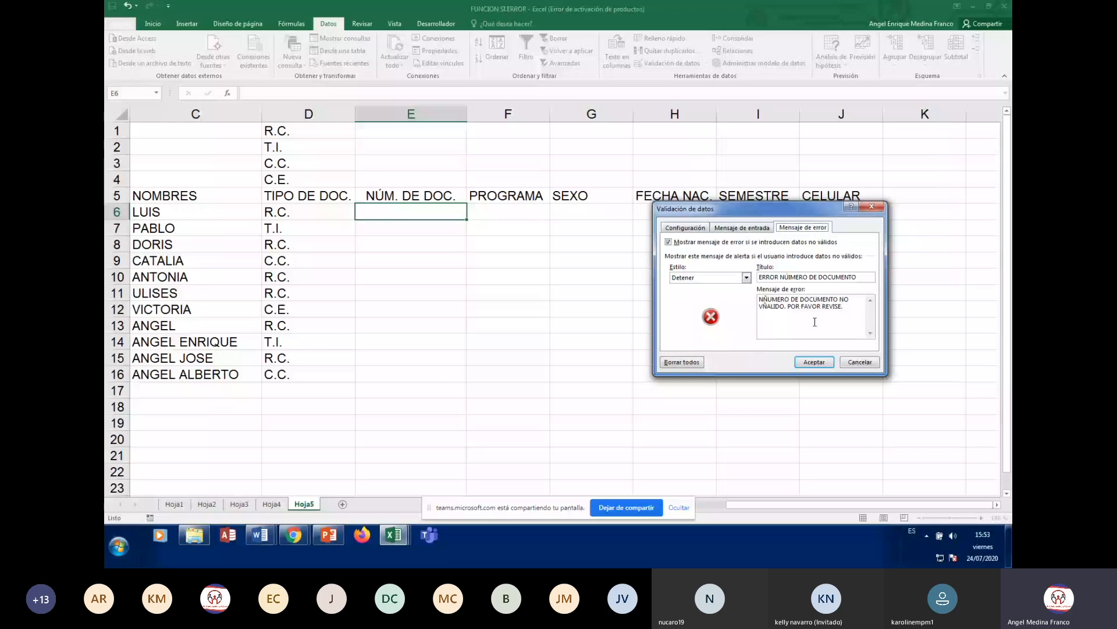
pyautogui.click(814, 361)
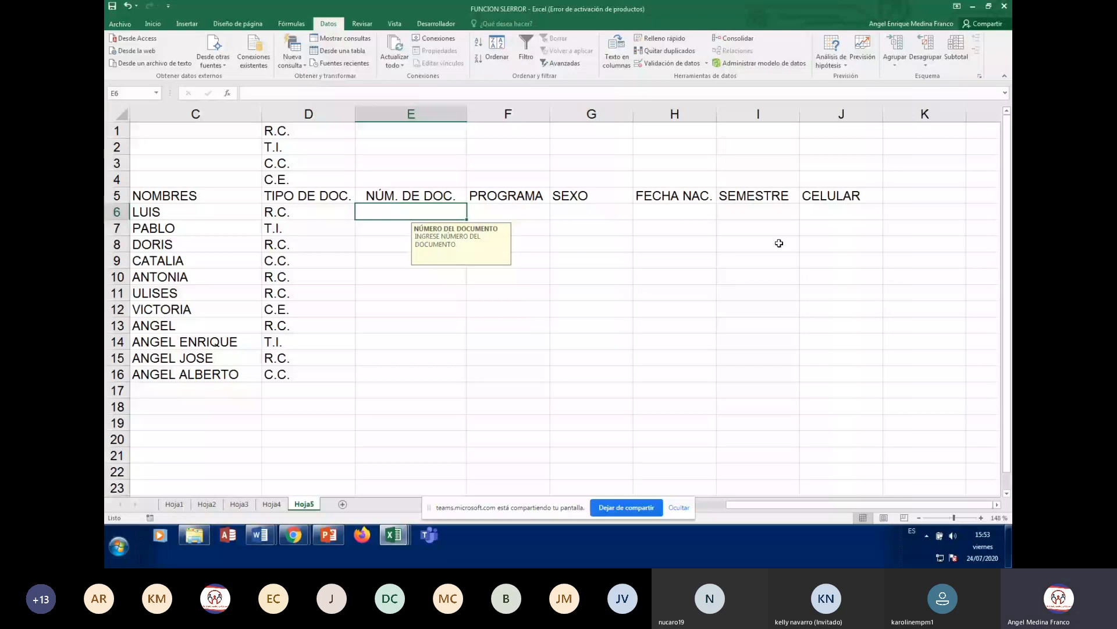
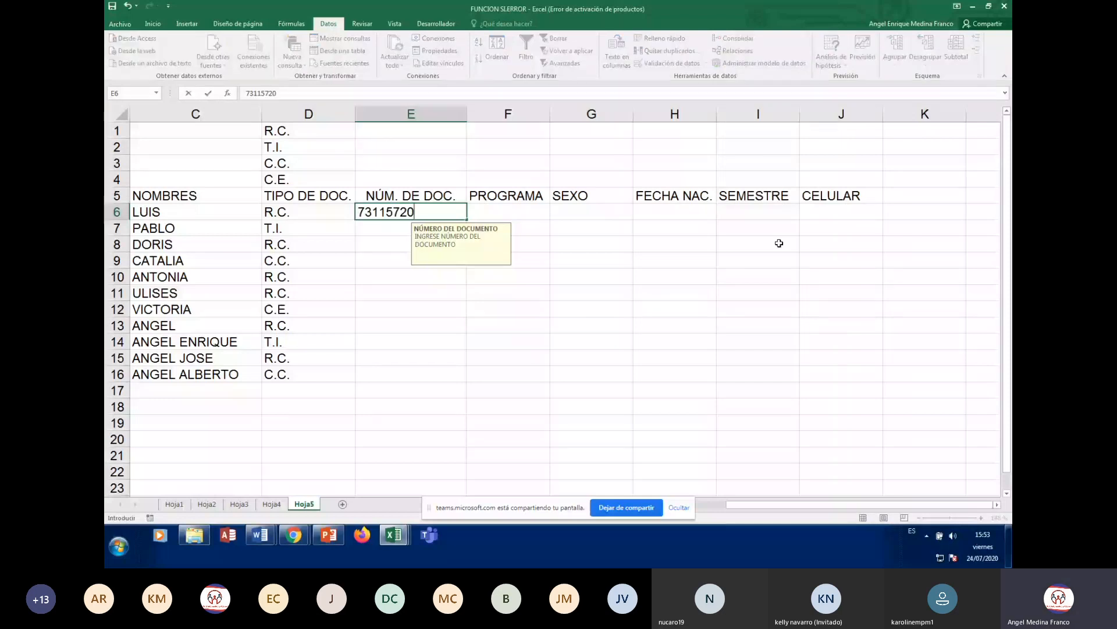
pyautogui.hotkey('ctrl', 'Return')
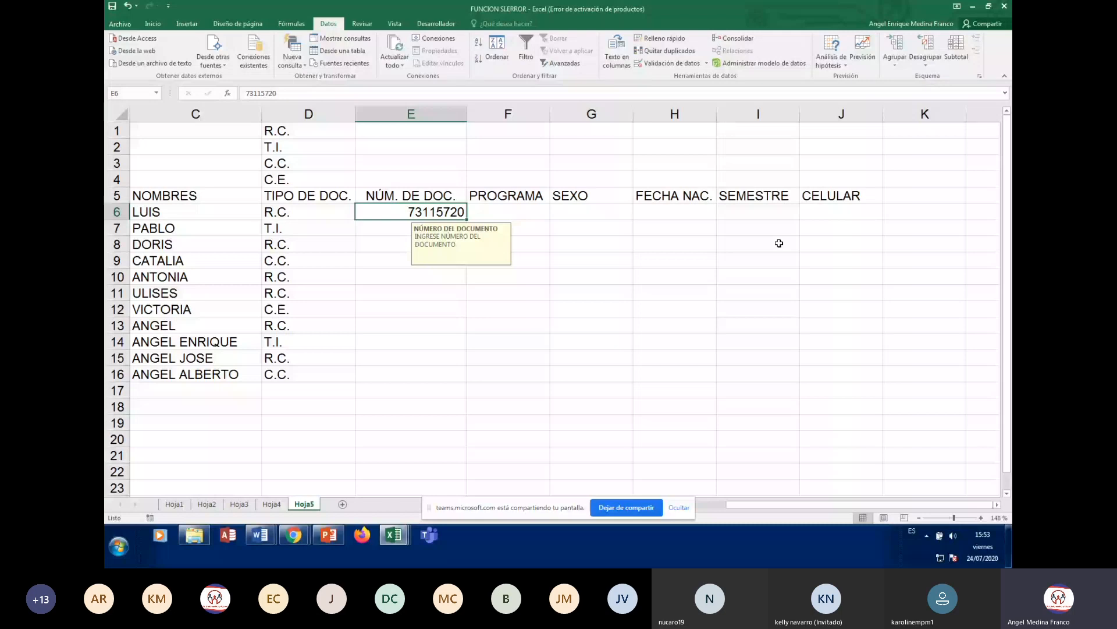
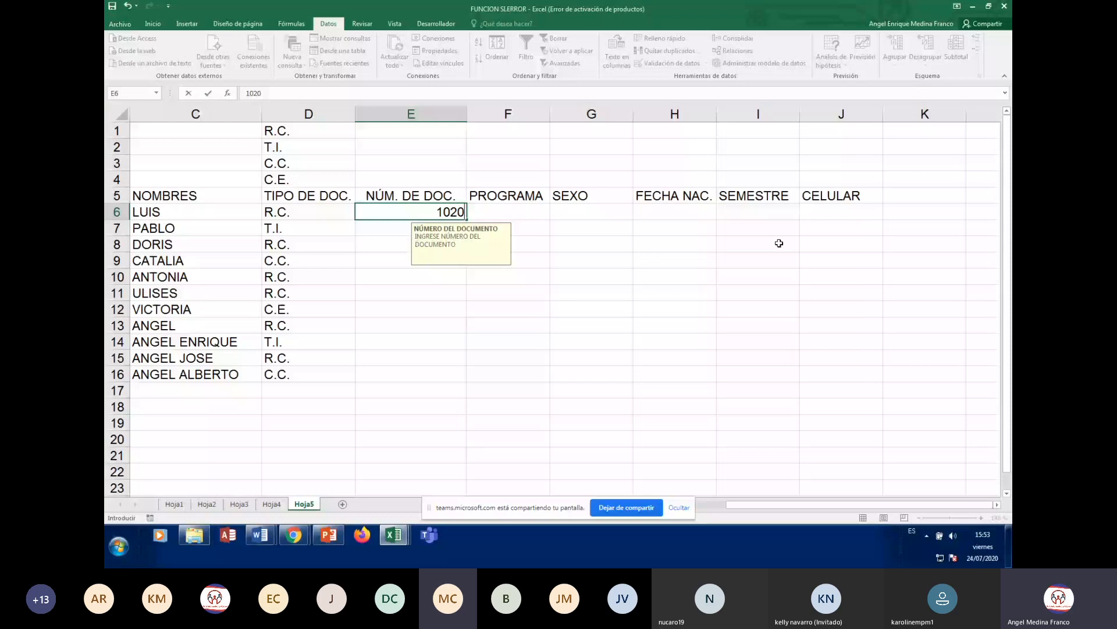
pyautogui.press('Return')
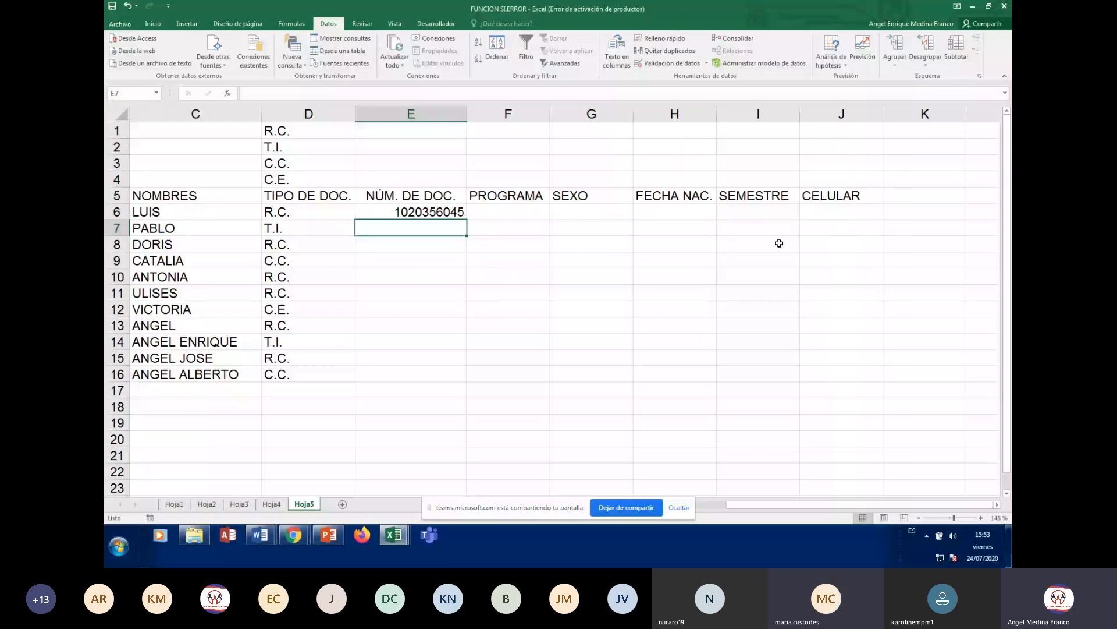
pyautogui.press('Up')
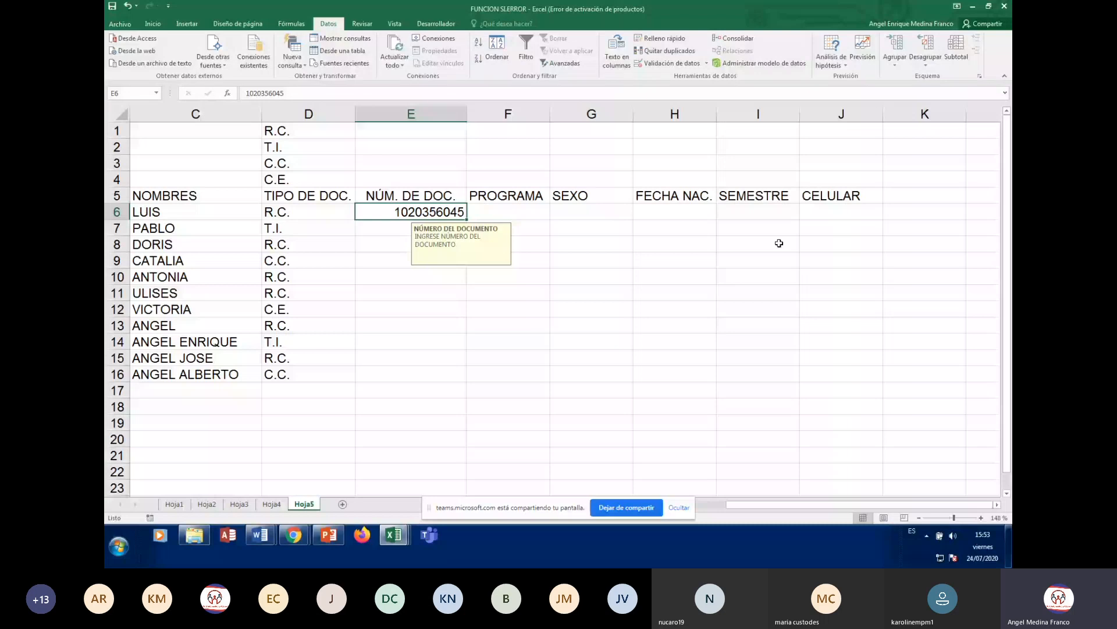
pyautogui.click(672, 64)
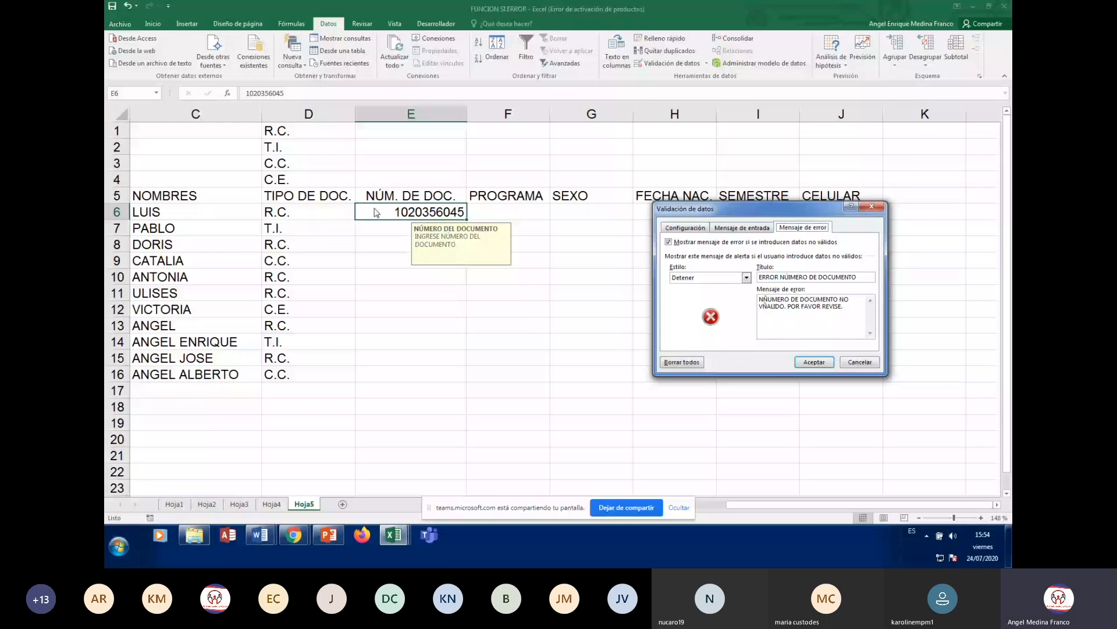
# - Delete the stray Ñ from VÑALIDO in the error message and open the alert style list
pyautogui.click(803, 315)
pyautogui.press('Down')
pyautogui.press('Delete')
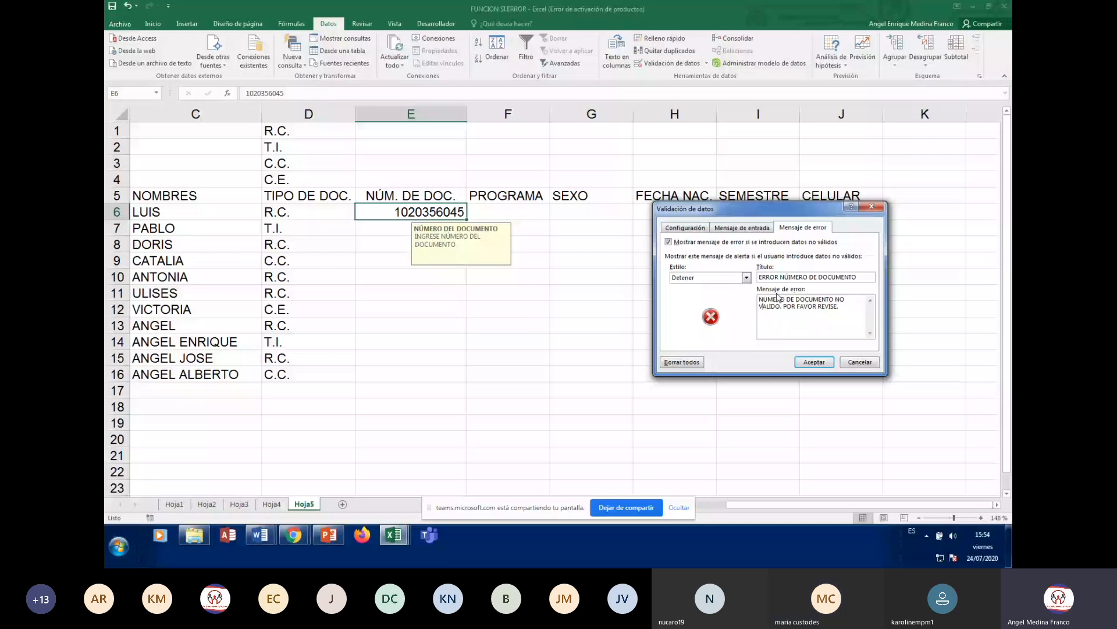
pyautogui.click(746, 278)
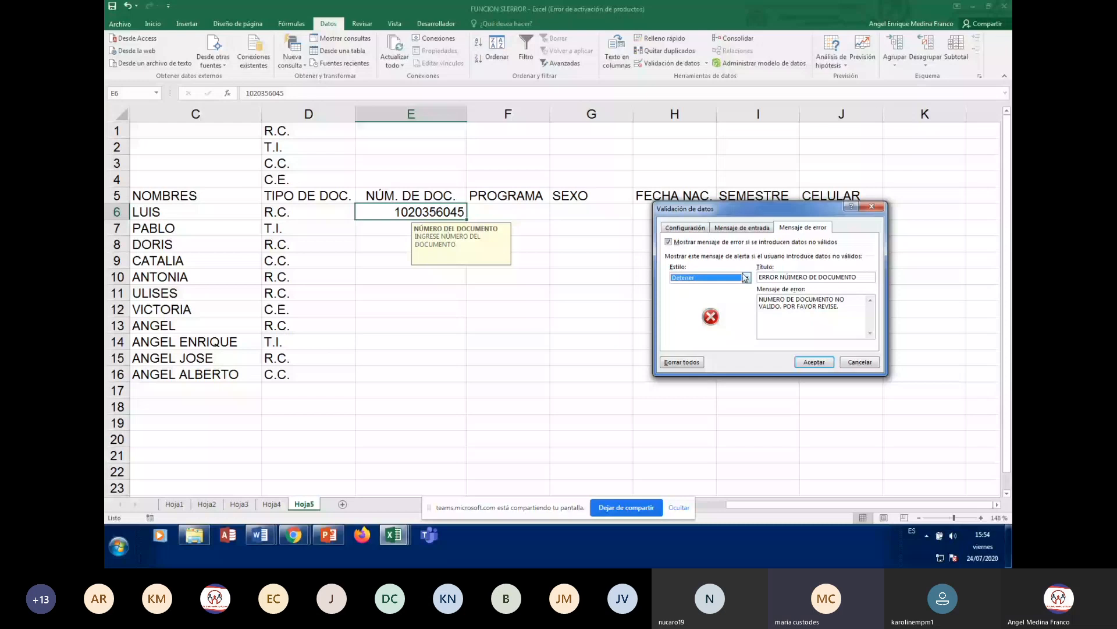
pyautogui.click(746, 277)
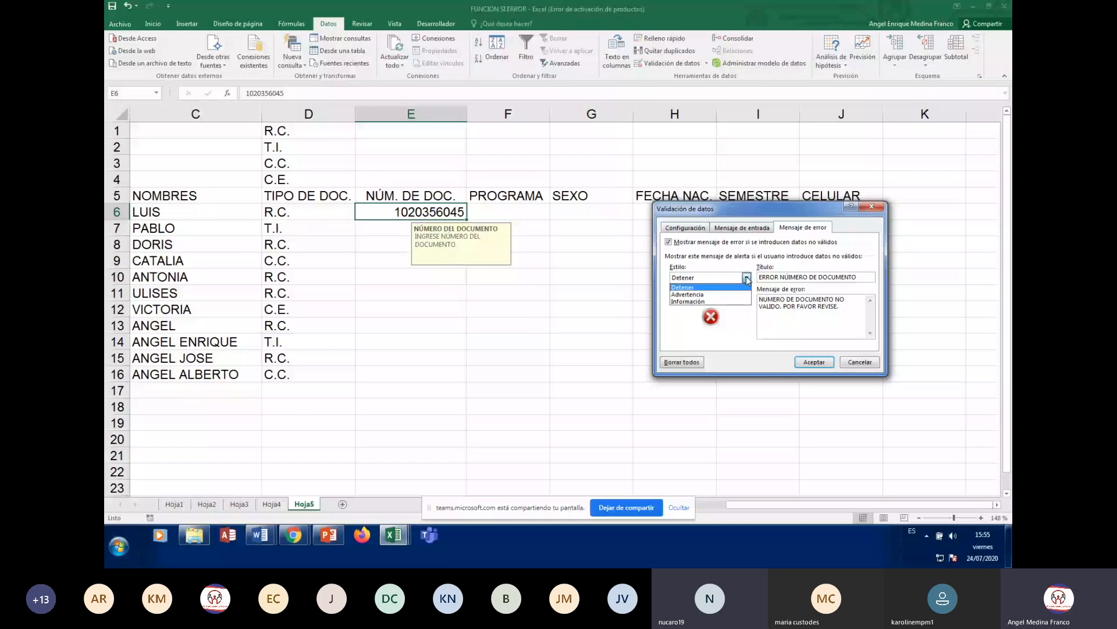
# - Try the Información and Advertencia alert styles, then settle back on Detener
pyautogui.click(688, 301)
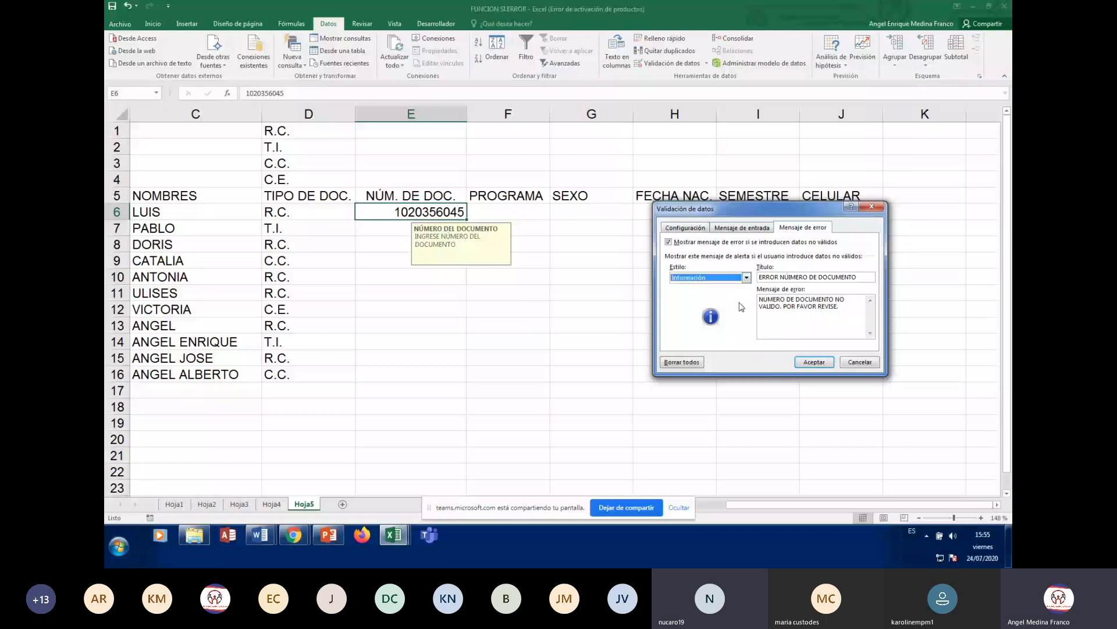
pyautogui.click(746, 277)
pyautogui.click(688, 294)
pyautogui.click(746, 277)
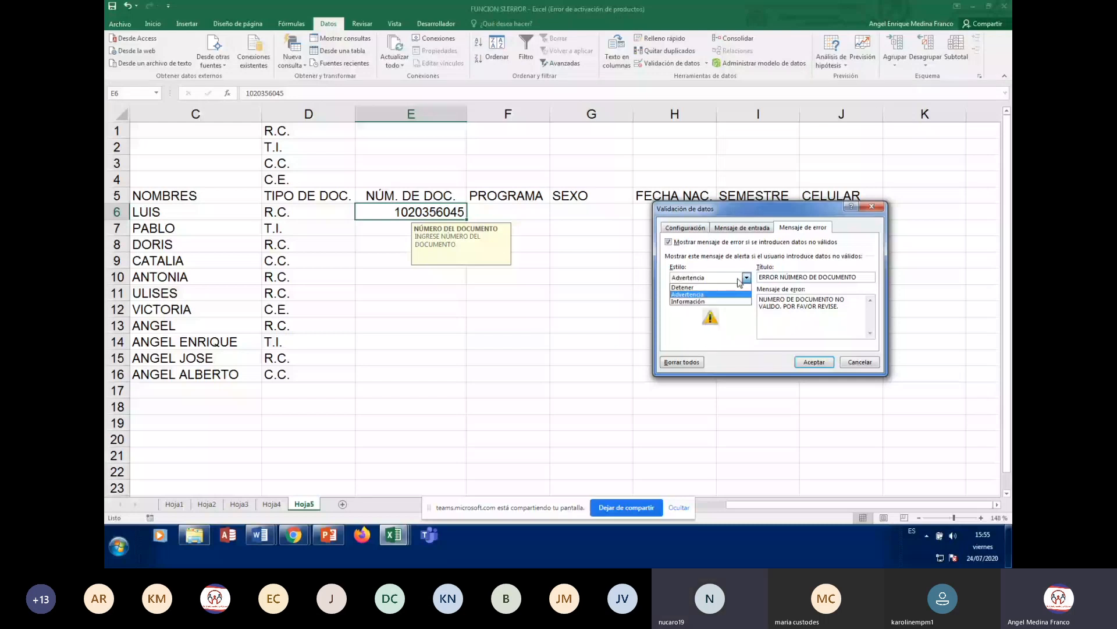
pyautogui.click(707, 286)
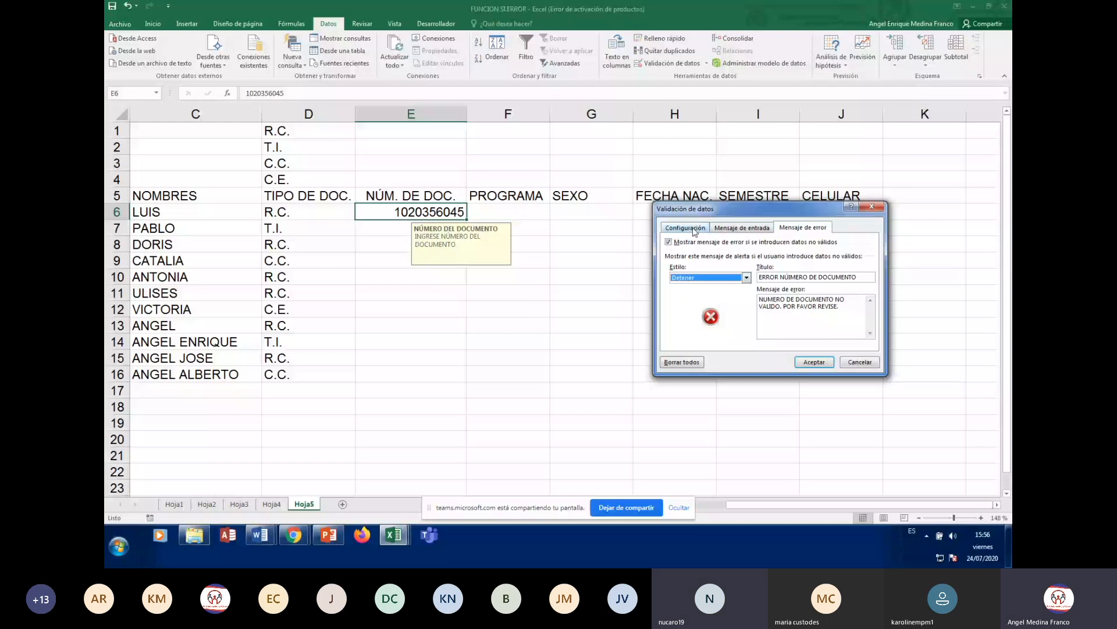
# - Recheck E6's input message and error alert tabs, then accept the validation settings
pyautogui.click(729, 228)
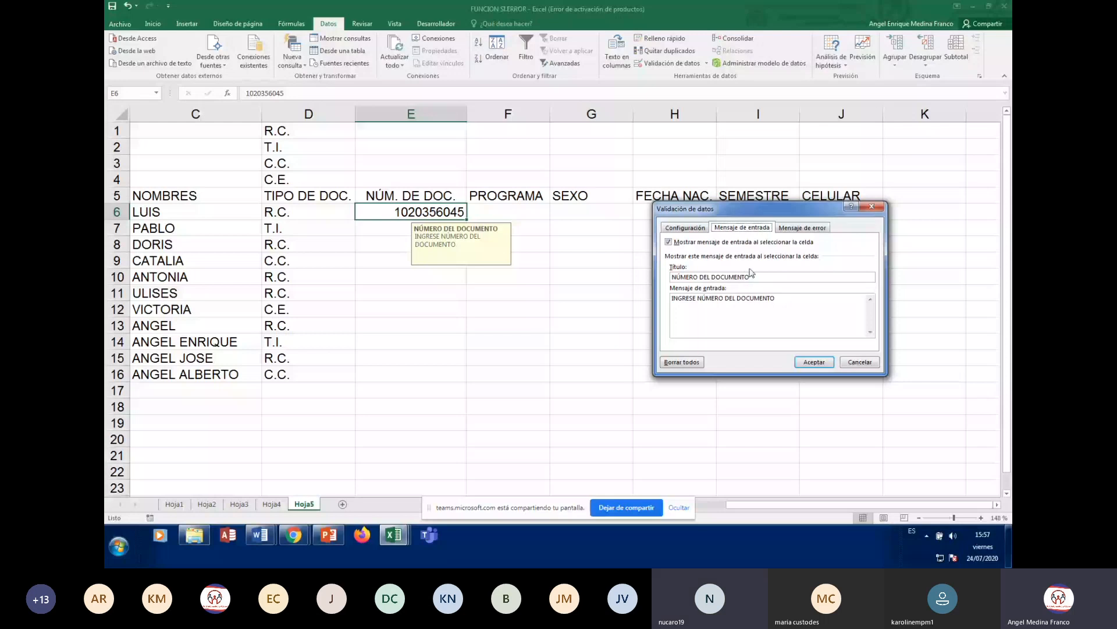
pyautogui.hotkey('ctrl', 'Tab')
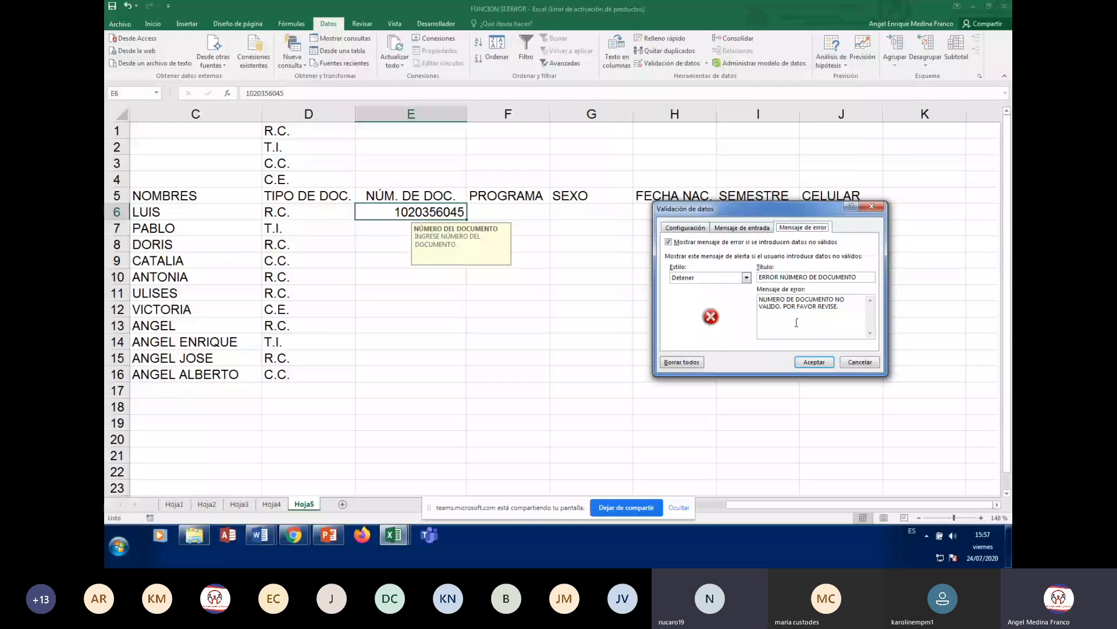
pyautogui.click(814, 362)
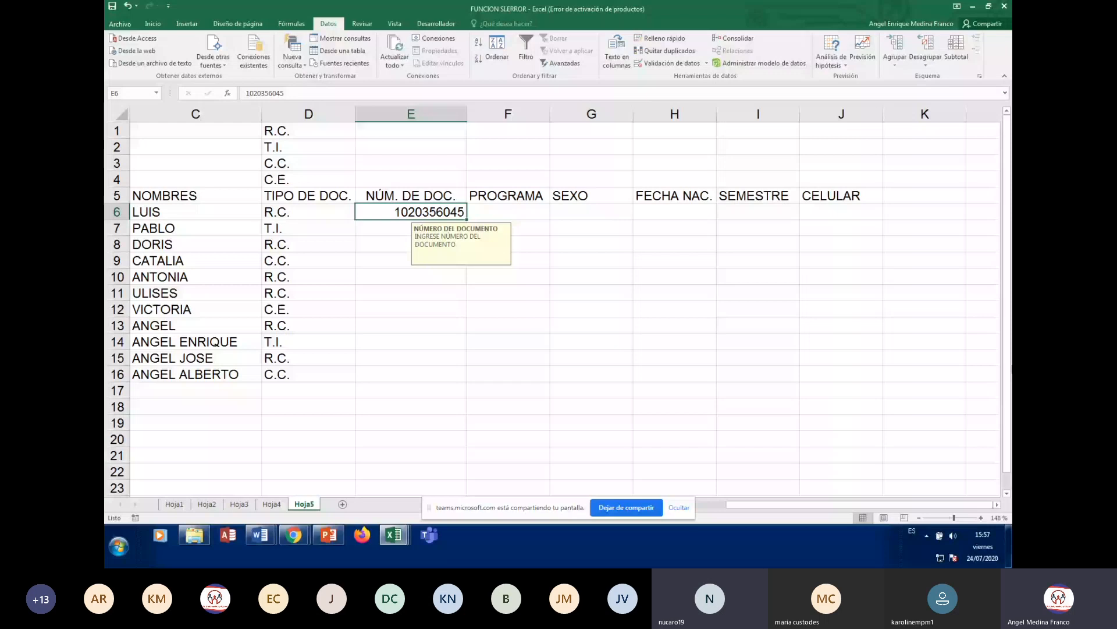
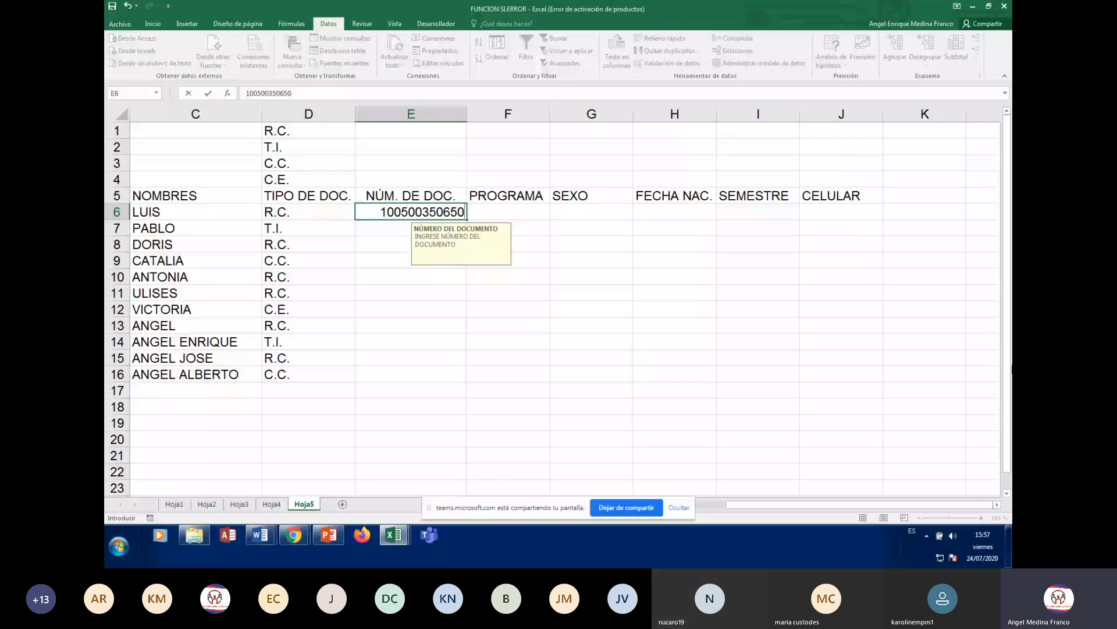
pyautogui.press('Return')
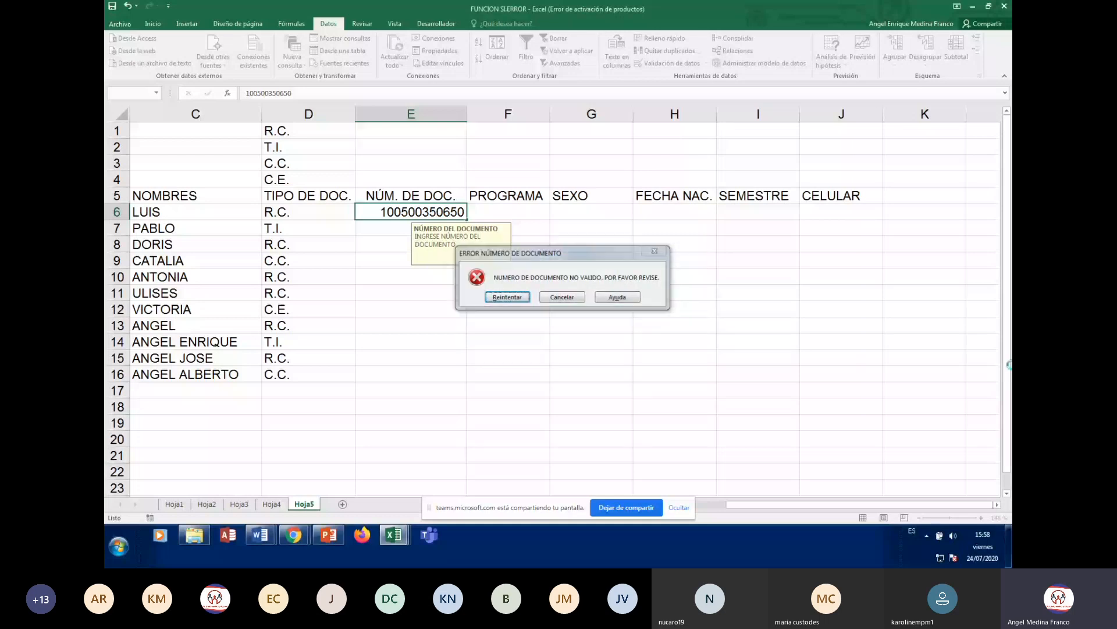
pyautogui.press('Return')
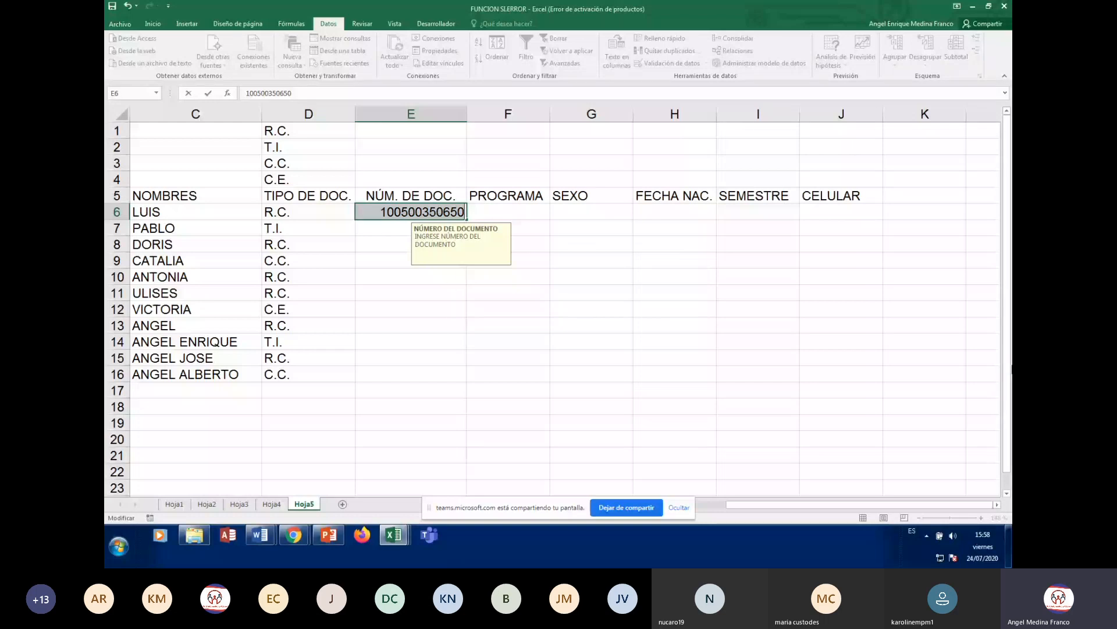
pyautogui.press('Return')
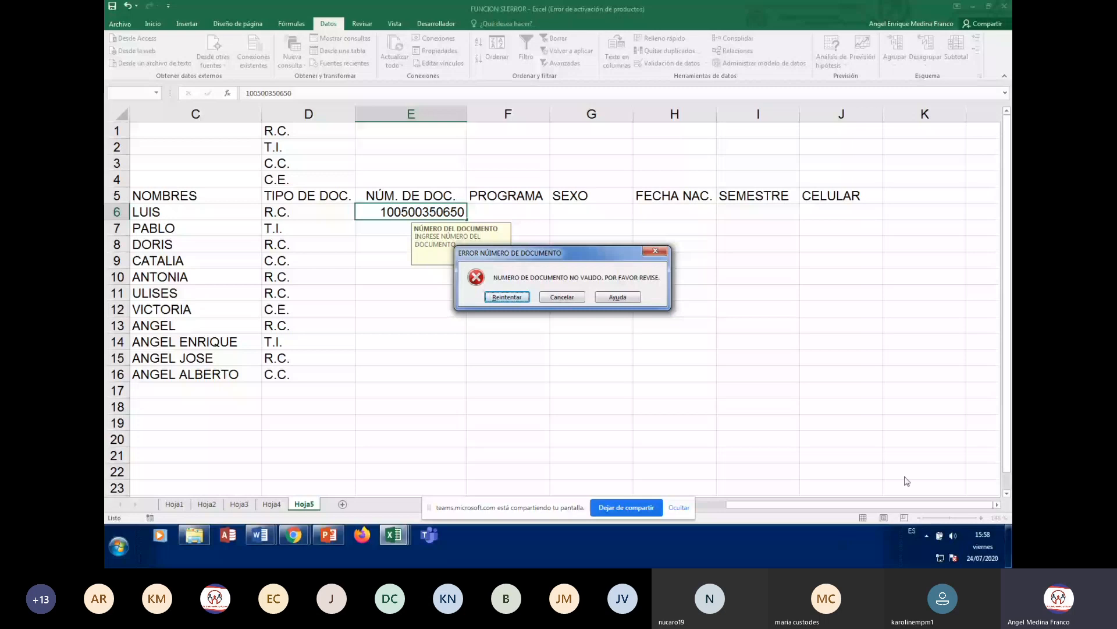
pyautogui.click(562, 297)
pyautogui.click(591, 292)
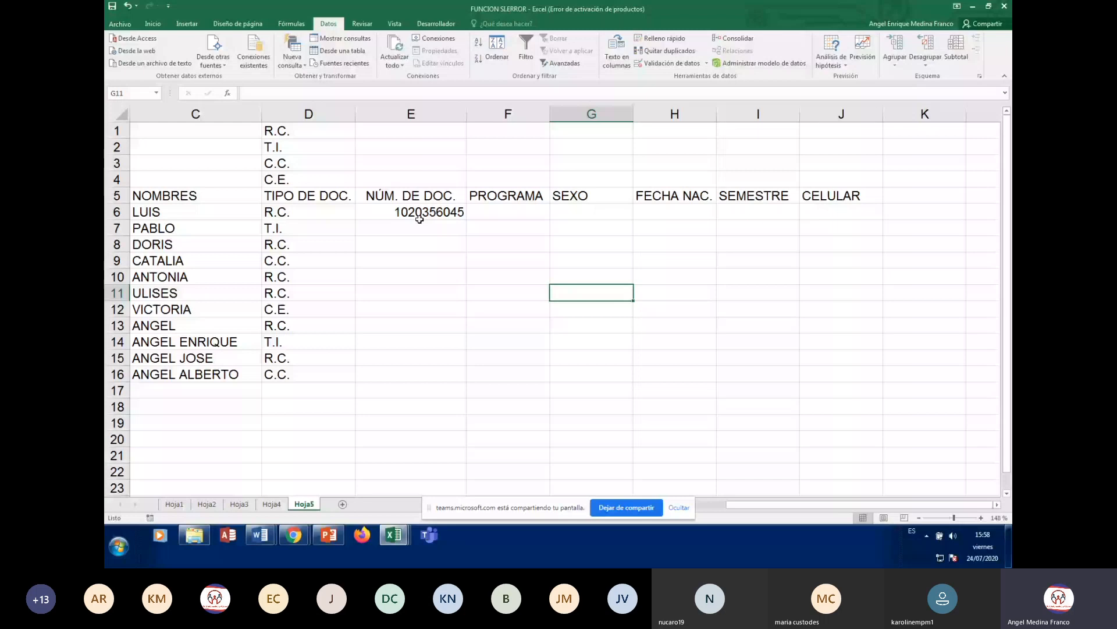
pyautogui.click(393, 234)
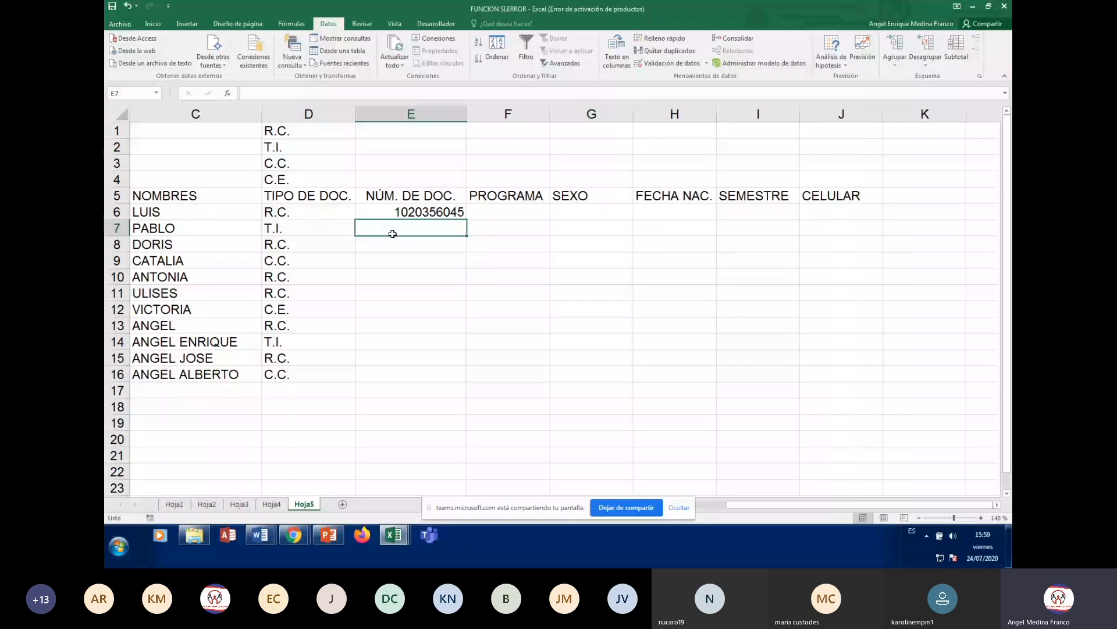
pyautogui.press('Up')
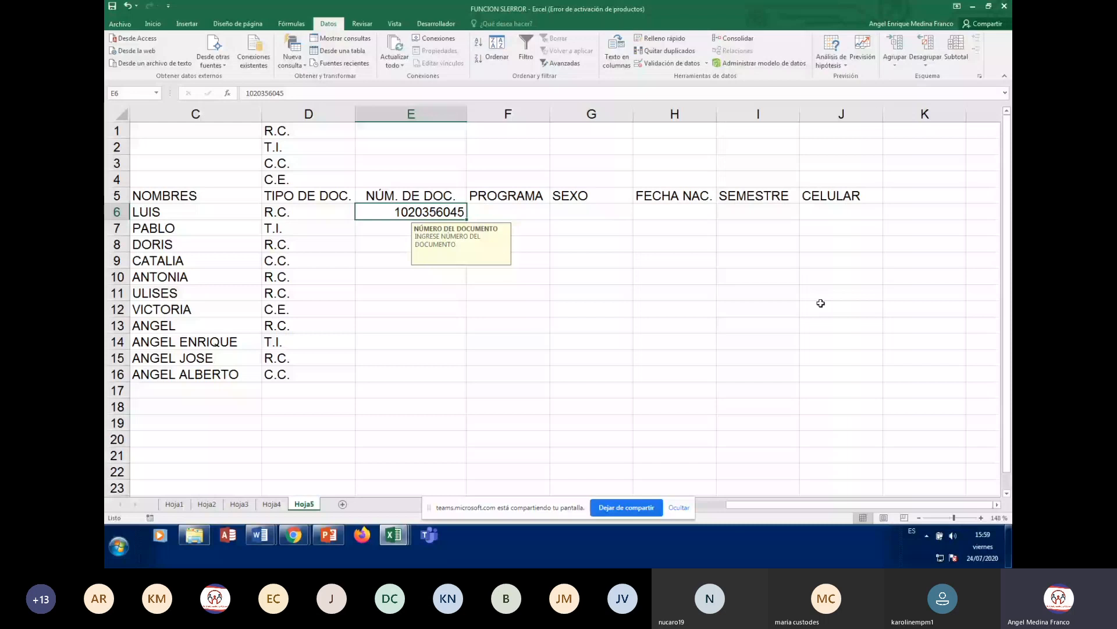
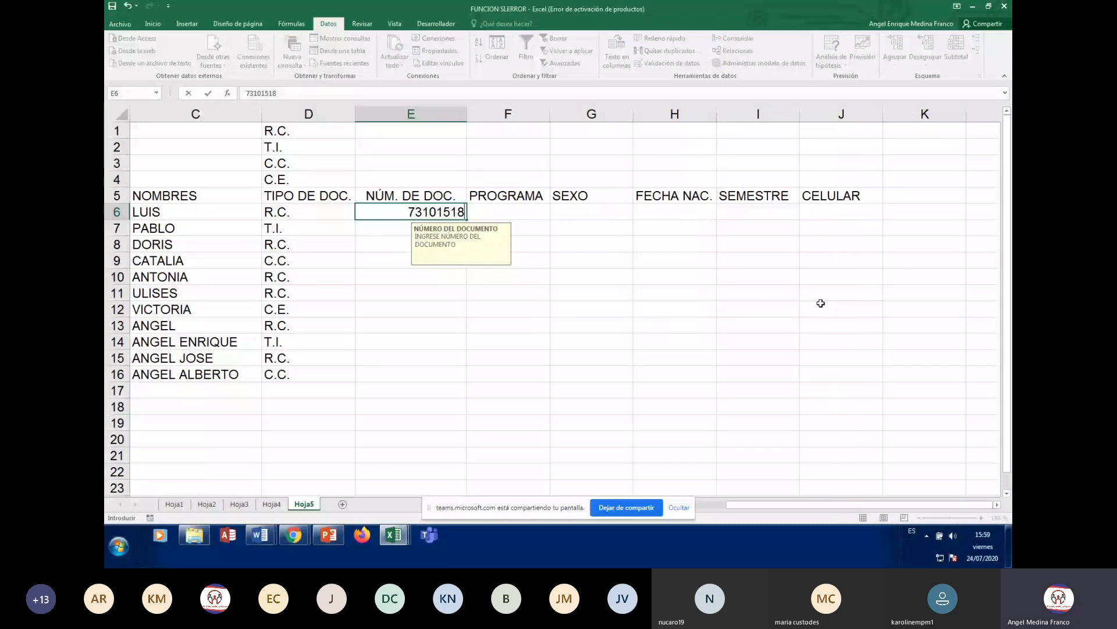
pyautogui.press('Return')
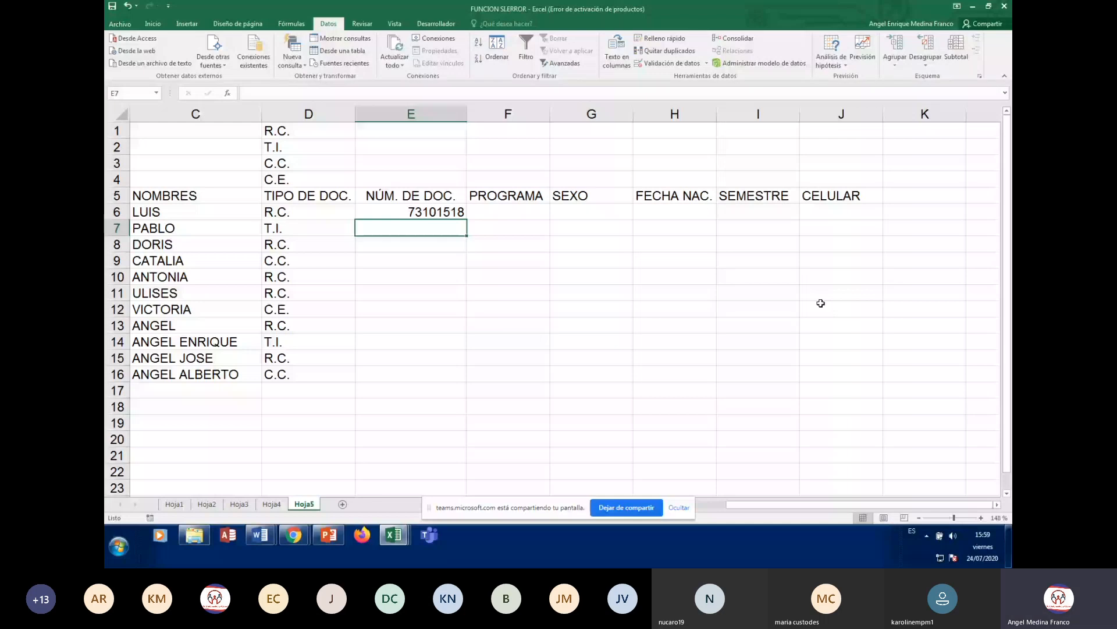
# - Widen the PROGRAMA column F by dragging its right border
pyautogui.press('Up')
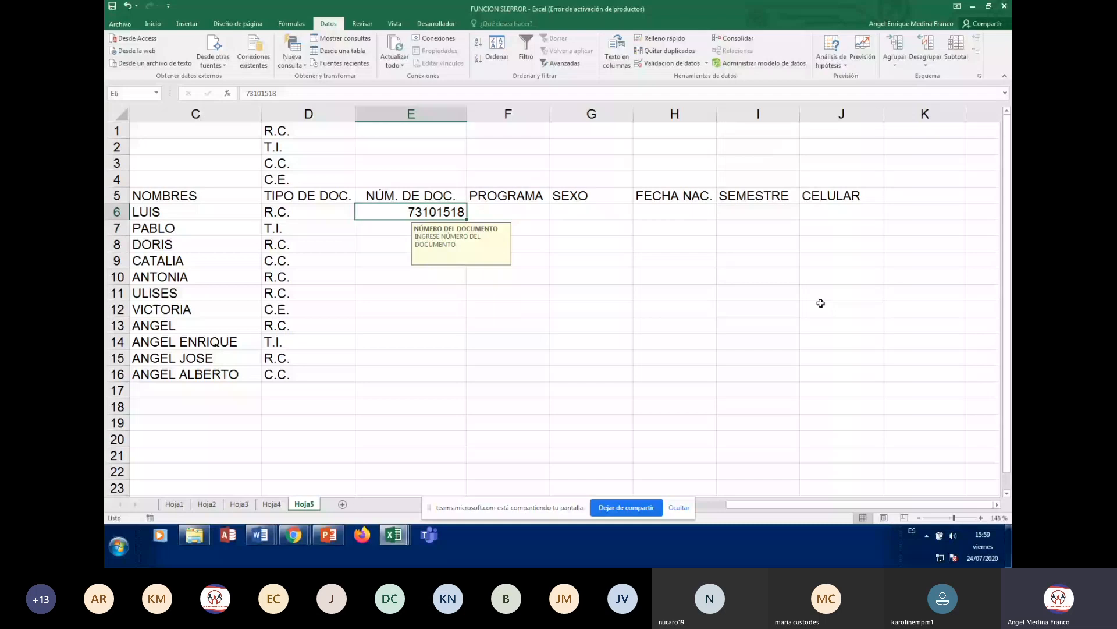
pyautogui.press('Right')
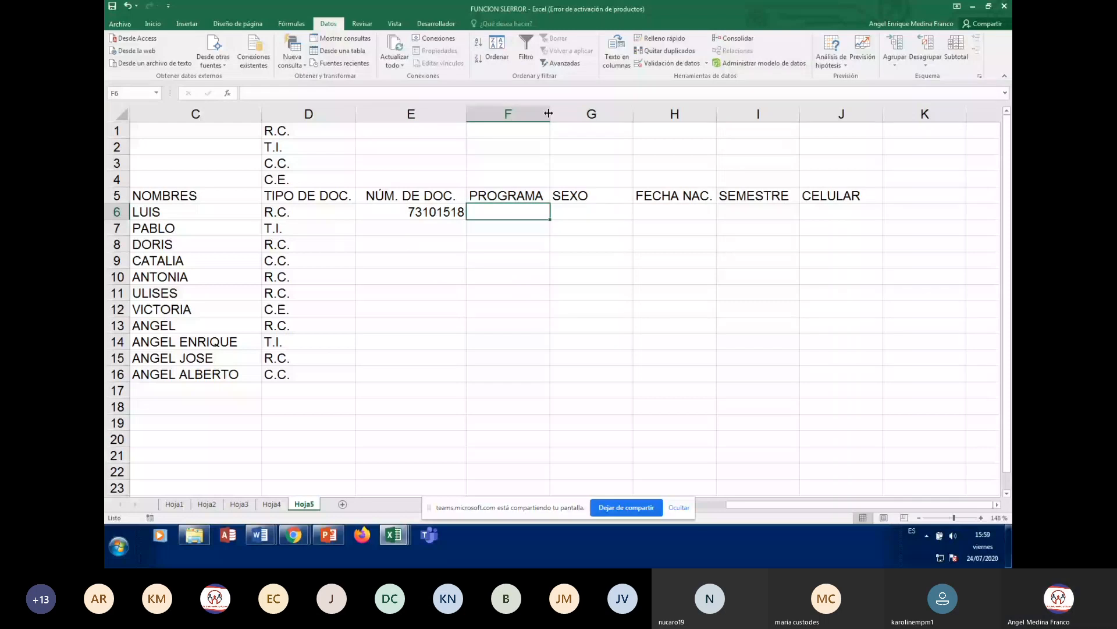
pyautogui.moveTo(549, 113); pyautogui.dragTo(617, 113)
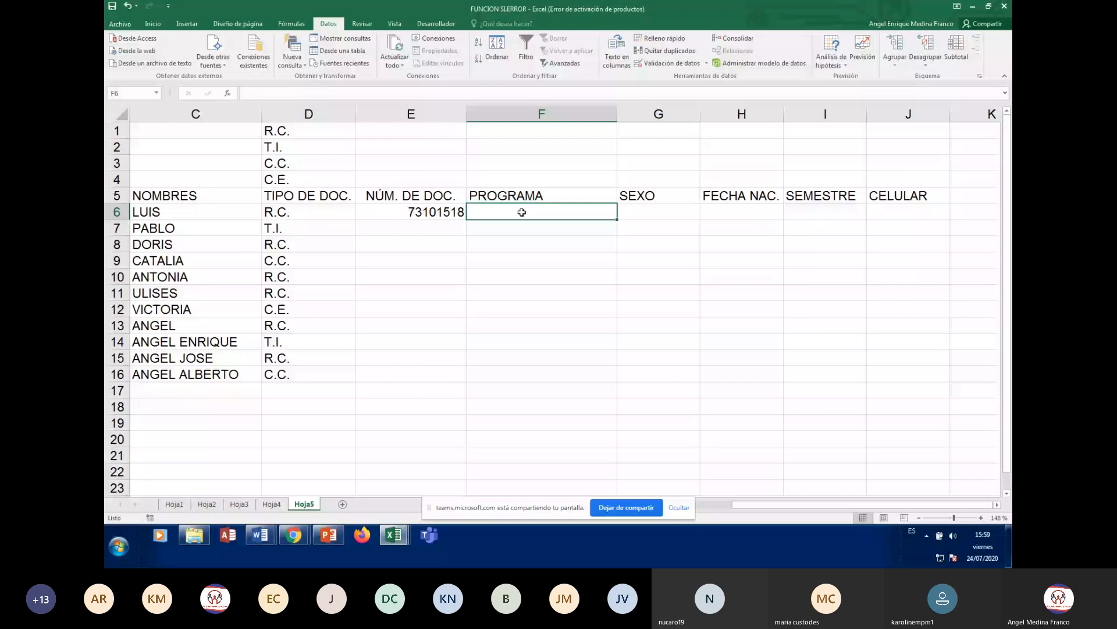
pyautogui.click(534, 195)
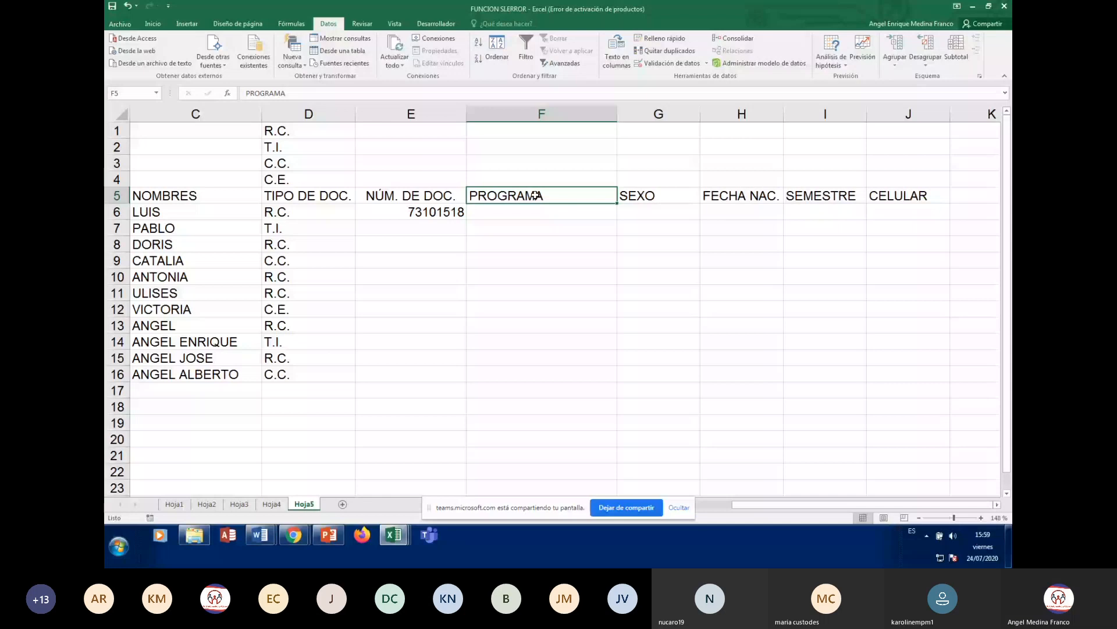
# - Centre the PROGRAMA heading in F5 with Centrar on the Inicio tab, then select F6
pyautogui.click(152, 23)
pyautogui.click(324, 60)
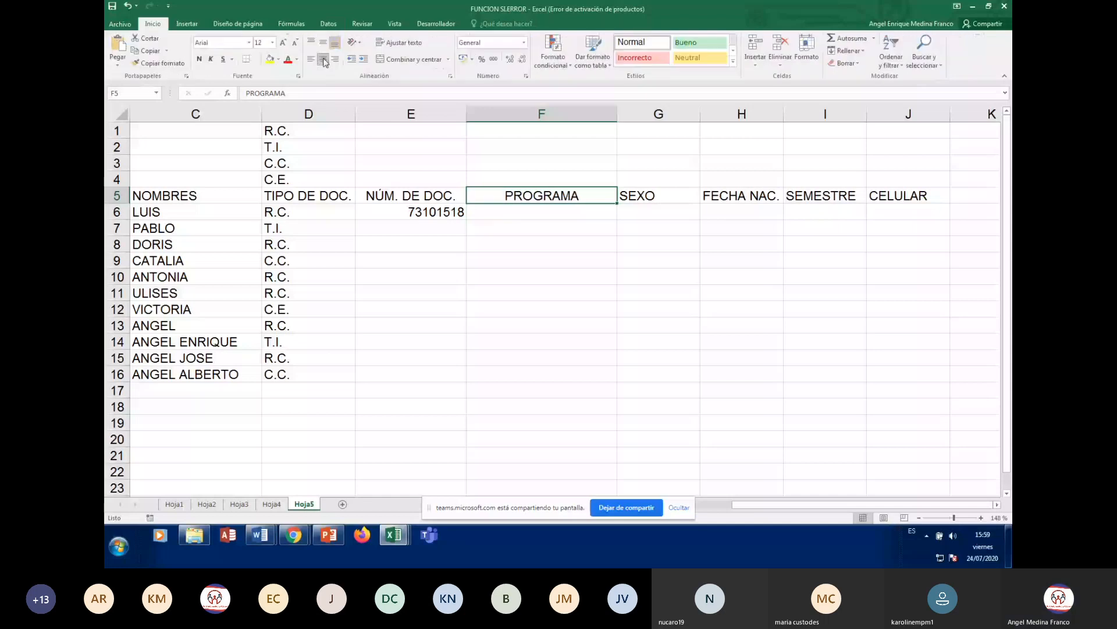
pyautogui.click(533, 213)
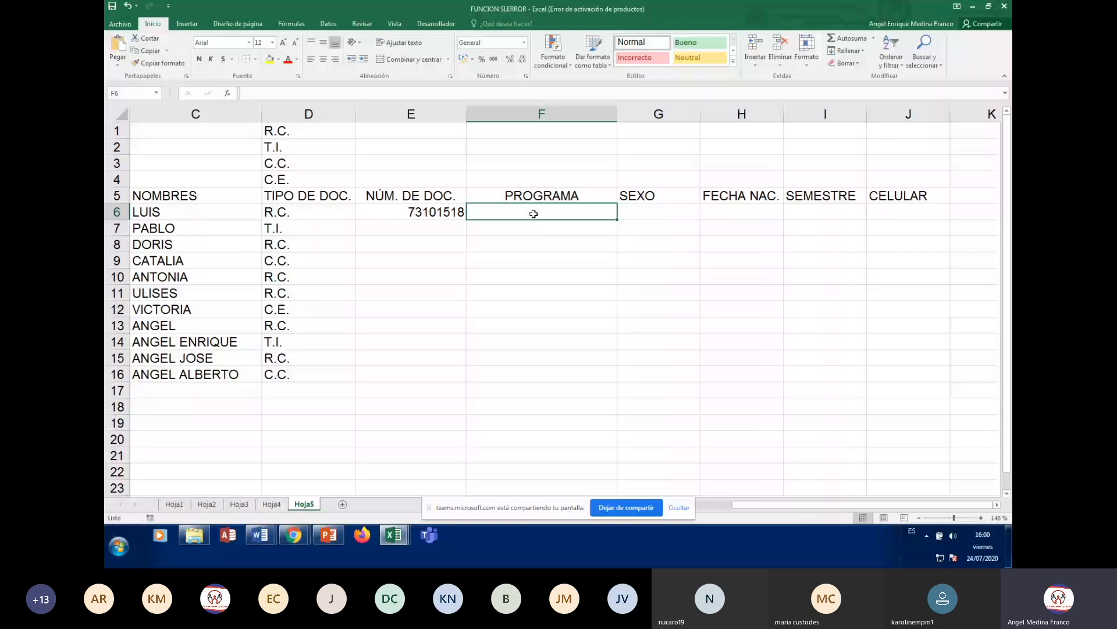
# - Move right to the empty column X and widen it to about 27,44
pyautogui.press('Right')
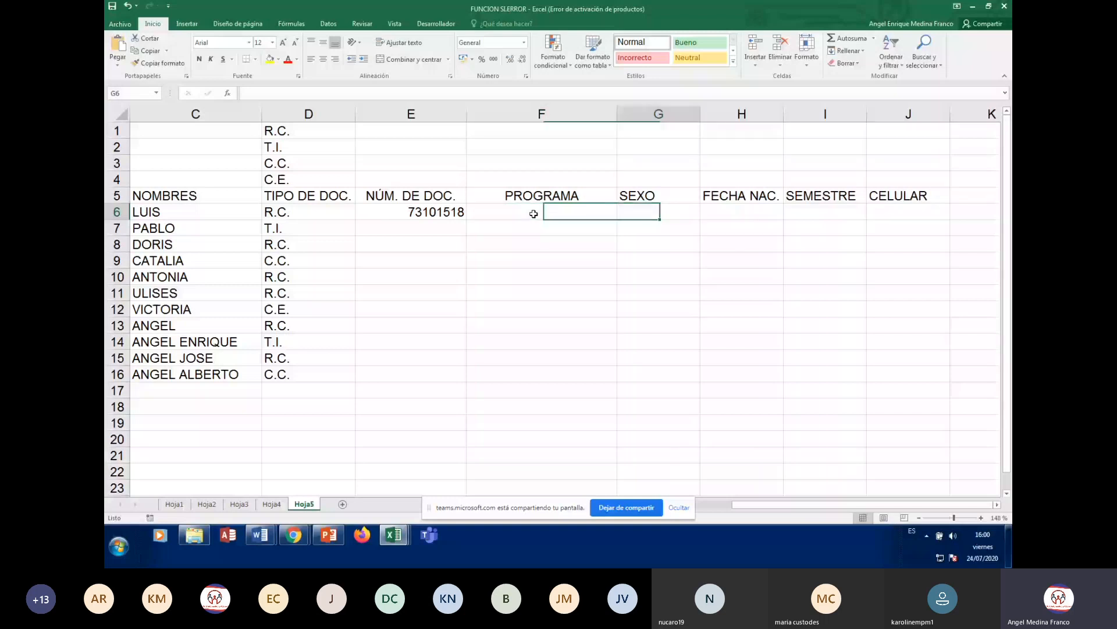
pyautogui.press('Right')
pyautogui.press('Right')
pyautogui.press('Right')
pyautogui.press('Right')
pyautogui.press('Right')
pyautogui.press('Right')
pyautogui.press('Right')
pyautogui.press('Right')
pyautogui.press('Right')
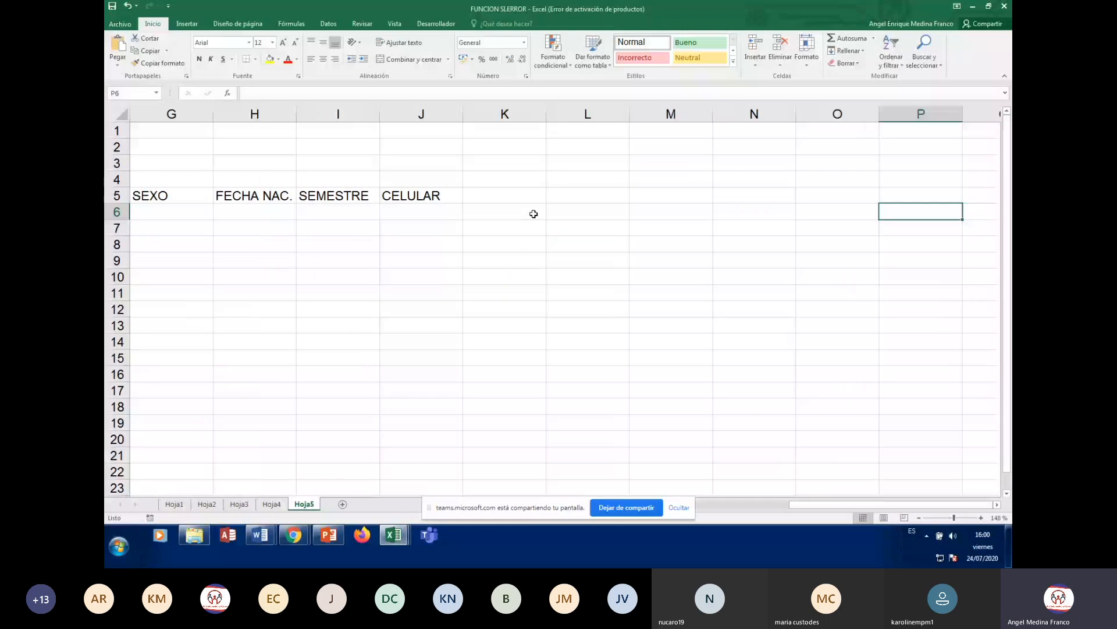
pyautogui.press('Up')
pyautogui.press('Right')
pyautogui.press('Right')
pyautogui.press('Right')
pyautogui.press('Right')
pyautogui.press('Right')
pyautogui.press('Right')
pyautogui.press('Right')
pyautogui.press('Right')
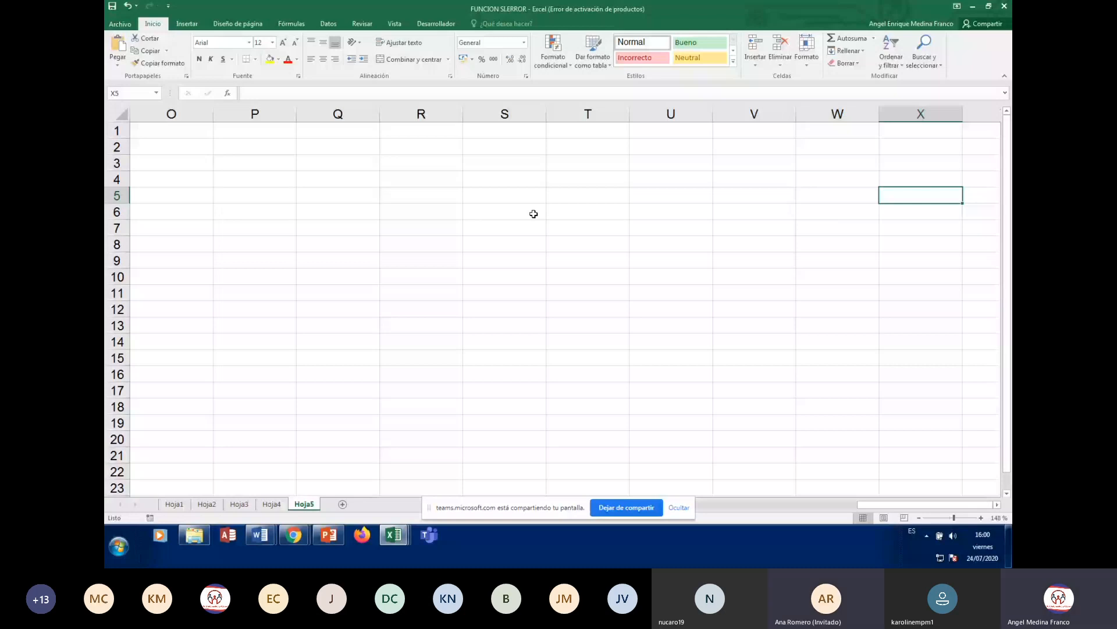
pyautogui.moveTo(963, 114); pyautogui.dragTo(1010, 125)
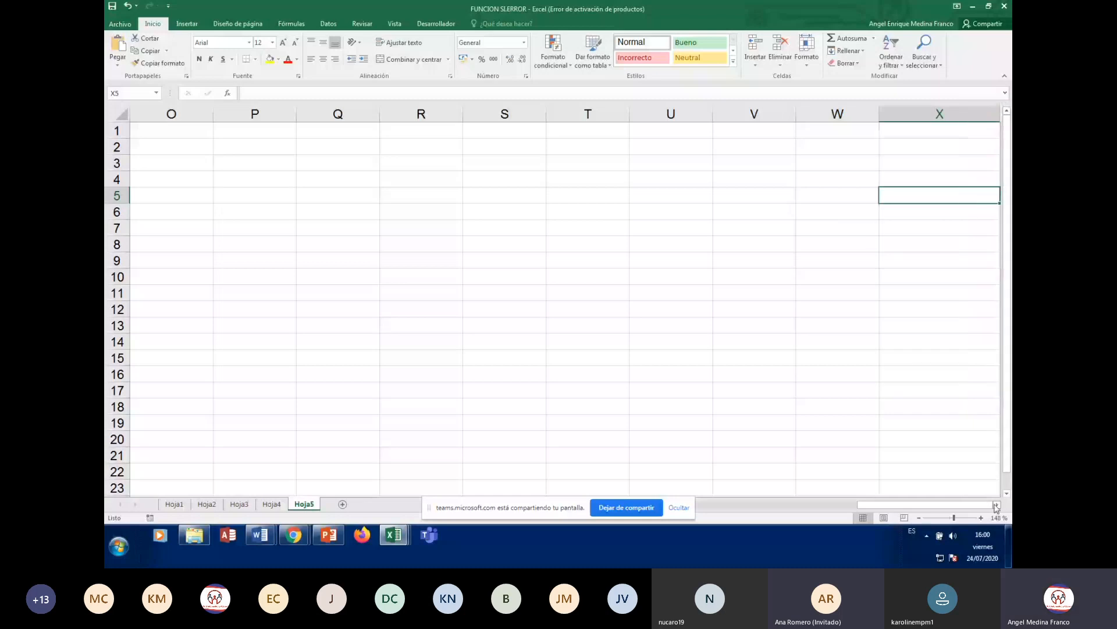
pyautogui.click(996, 505)
pyautogui.moveTo(750, 114); pyautogui.dragTo(837, 130)
pyautogui.click(708, 183)
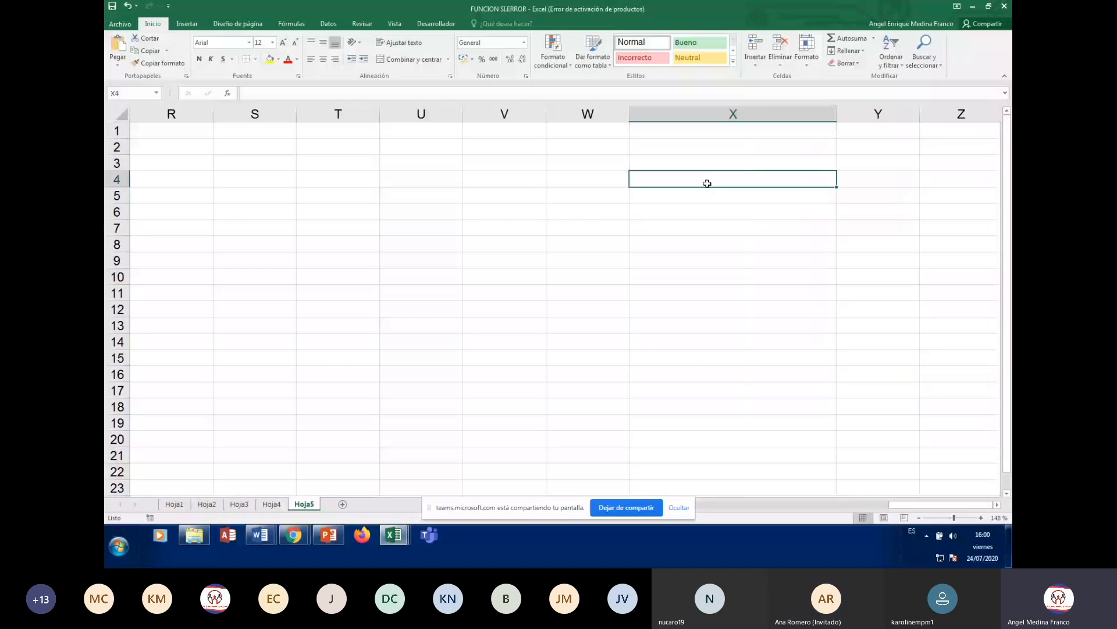
# - Go back to A6, move along row 6 to X6 and start typing the first programme name
pyautogui.hotkey('ctrl', 'Home')
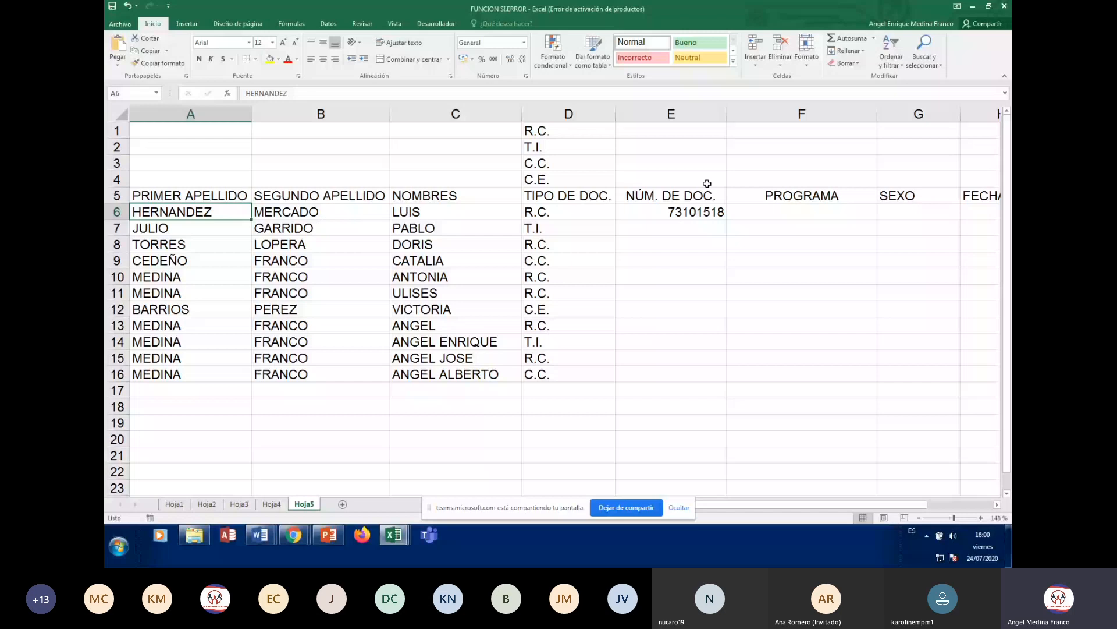
pyautogui.press('Right')
pyautogui.press('Right')
pyautogui.press('Right')
pyautogui.press('Right')
pyautogui.press('Right')
pyautogui.press('Right')
pyautogui.press('Right')
pyautogui.press('Right')
pyautogui.press('Right')
pyautogui.press('Right')
pyautogui.press('Right')
pyautogui.press('Right')
pyautogui.press('Right')
pyautogui.press('Right')
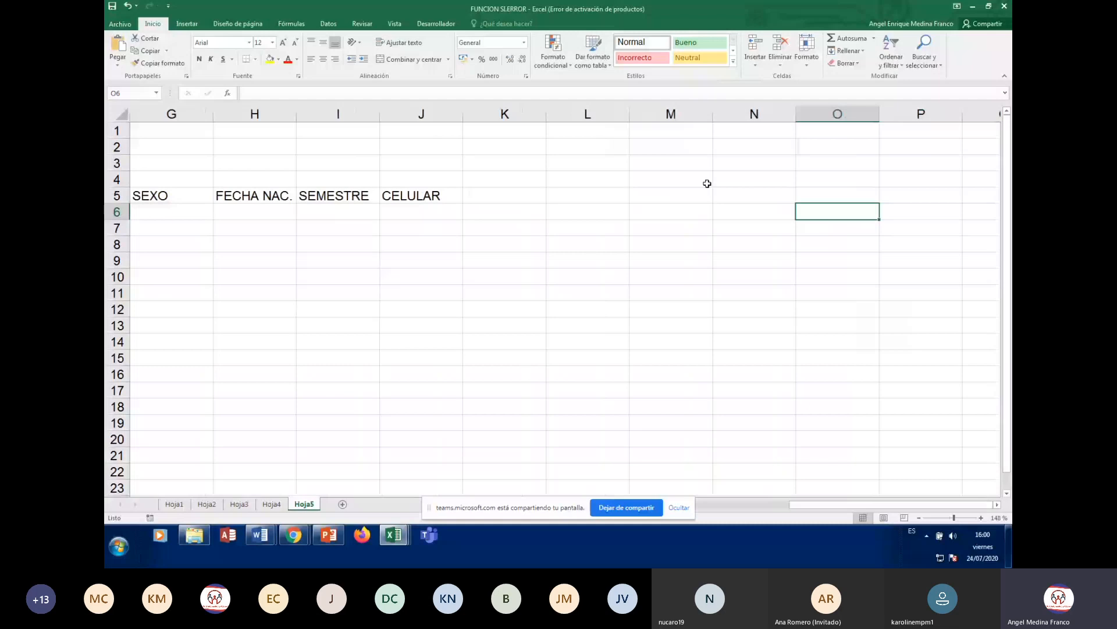
pyautogui.press('Right')
pyautogui.press('Right')
pyautogui.press('Right')
pyautogui.press('Right')
pyautogui.press('Right')
pyautogui.press('Right')
pyautogui.press('Right')
pyautogui.press('Right')
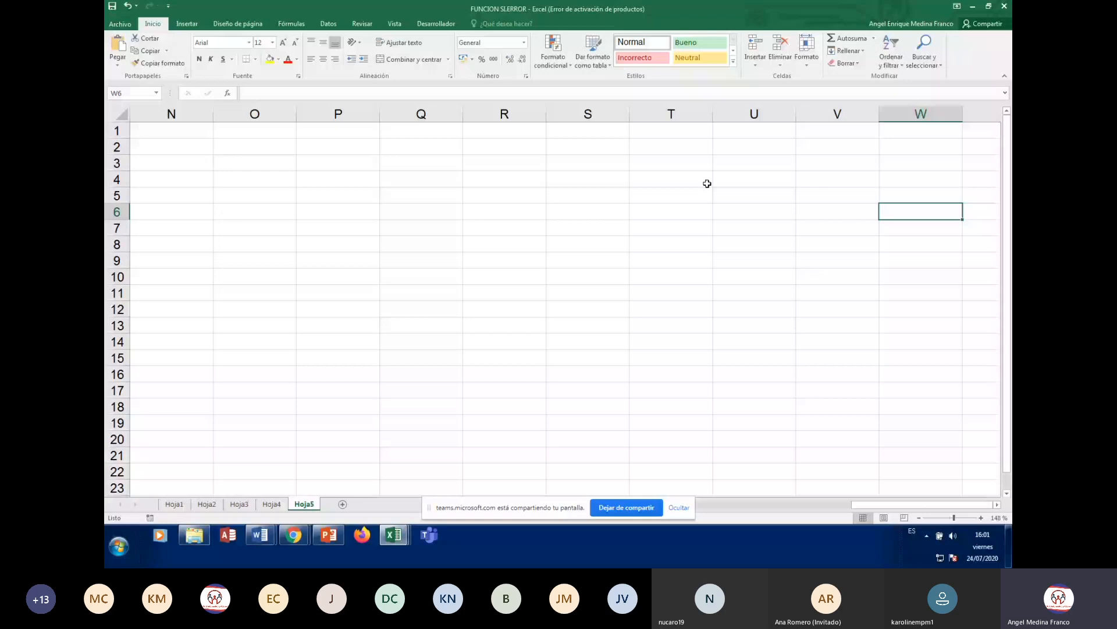
pyautogui.press('Right')
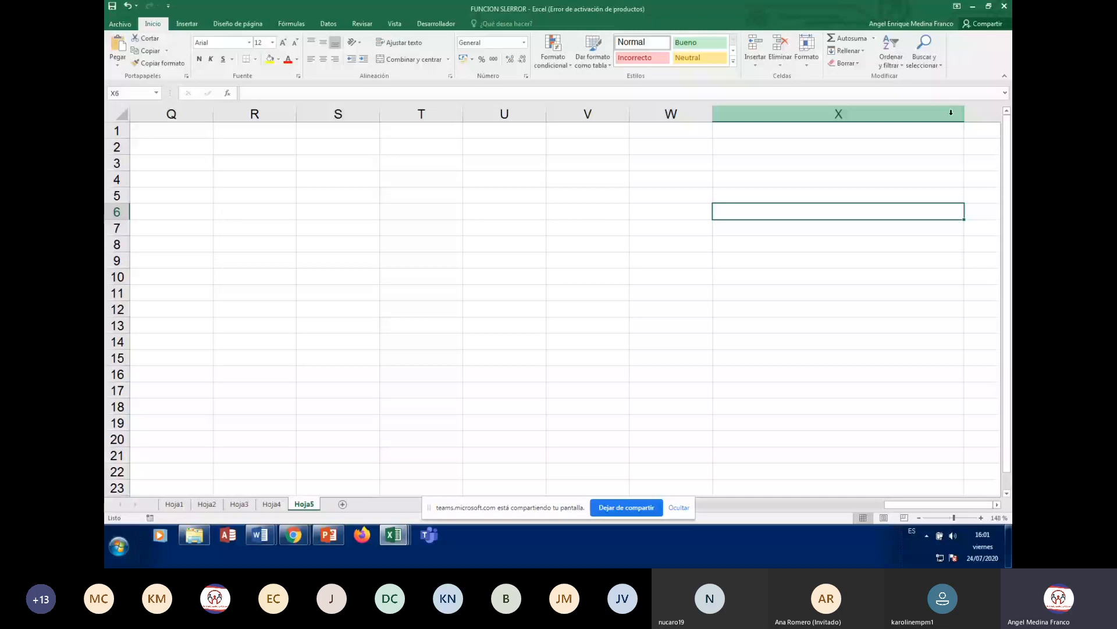
pyautogui.write('A')
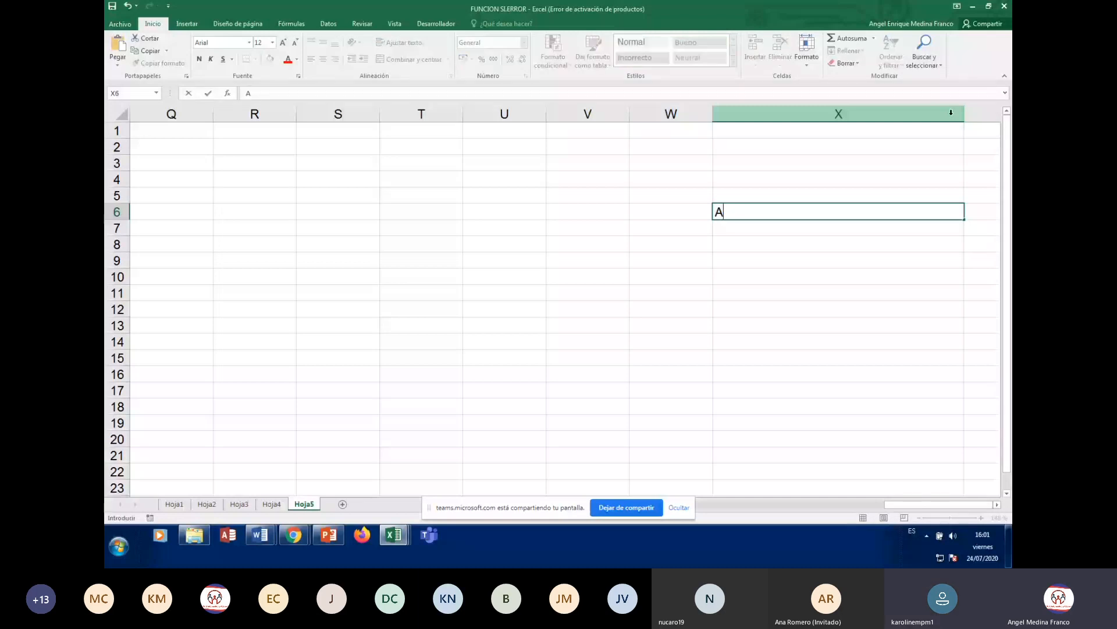
pyautogui.write('UXUL')
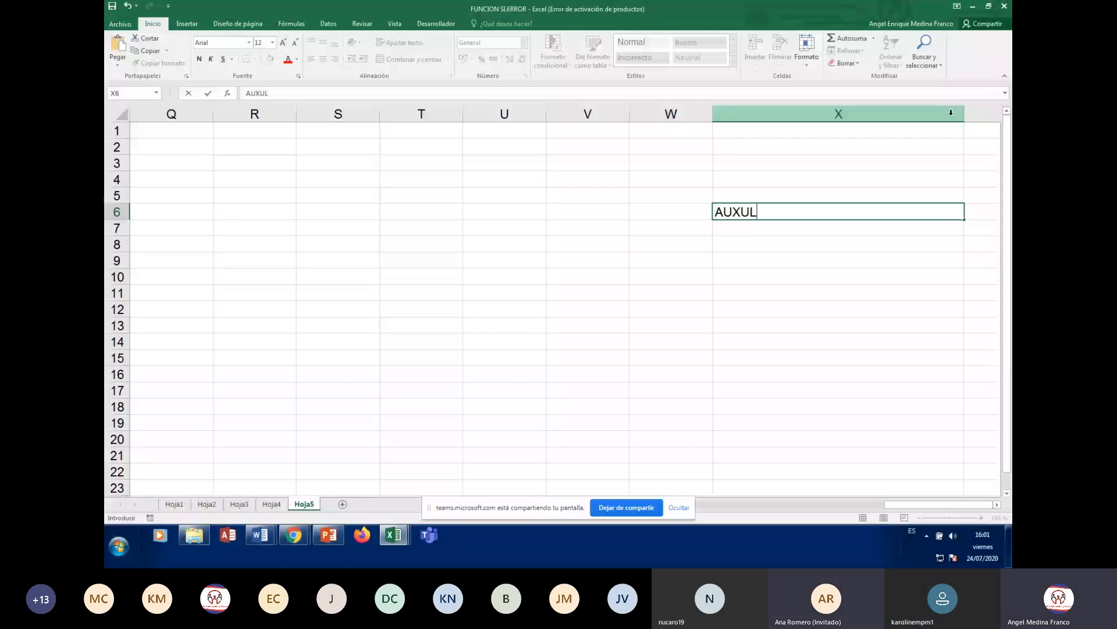
# - Enter AUXILIAR CONTABLE, AUXILIAR TALENTO HUMANO and AUXILIAR SISTEMAS DE INFORMACIÓN in X6–X8
pyautogui.press('BackSpace')
pyautogui.press('BackSpace')
pyautogui.write('ILIAR CONTABLE')
pyautogui.press('Return')
pyautogui.write('A')
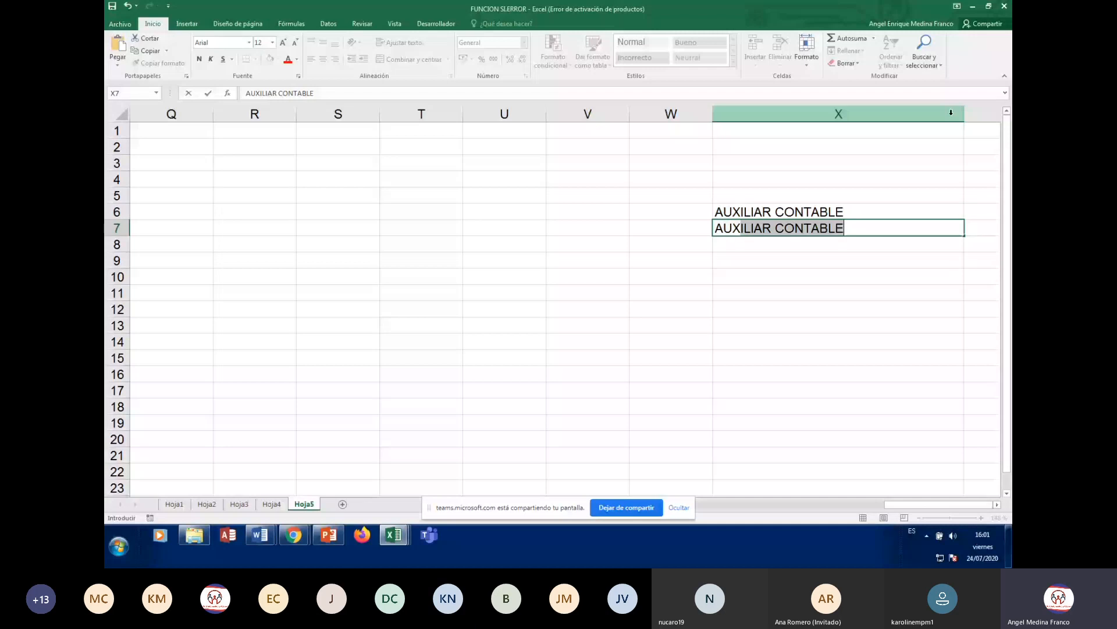
pyautogui.write('UXILIAR TALENTO')
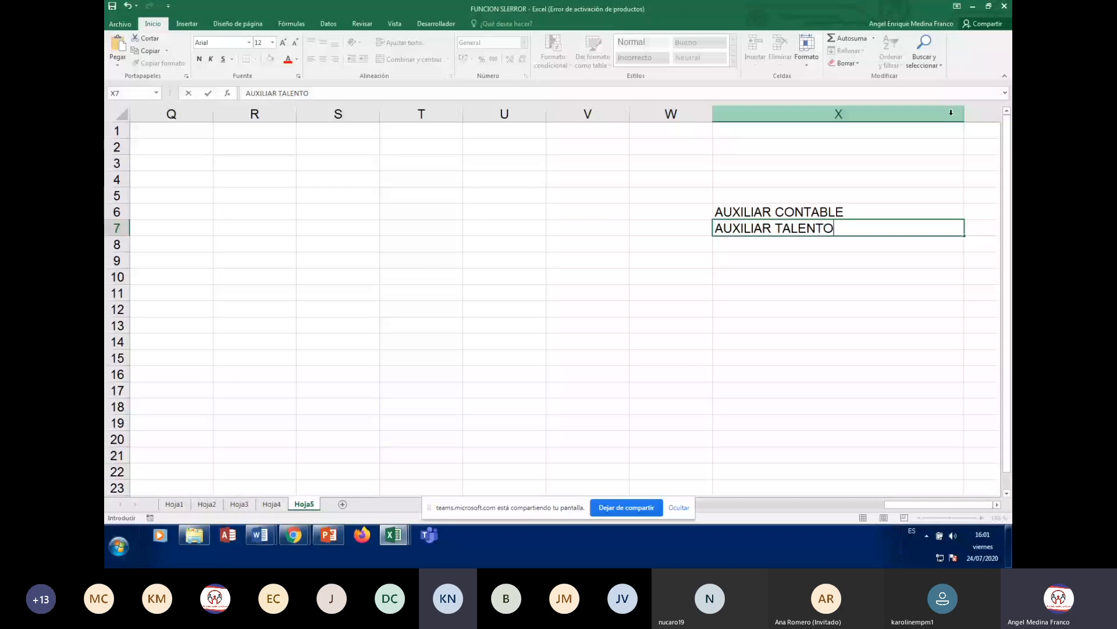
pyautogui.write(' HUMANO')
pyautogui.press('Return')
pyautogui.write('A')
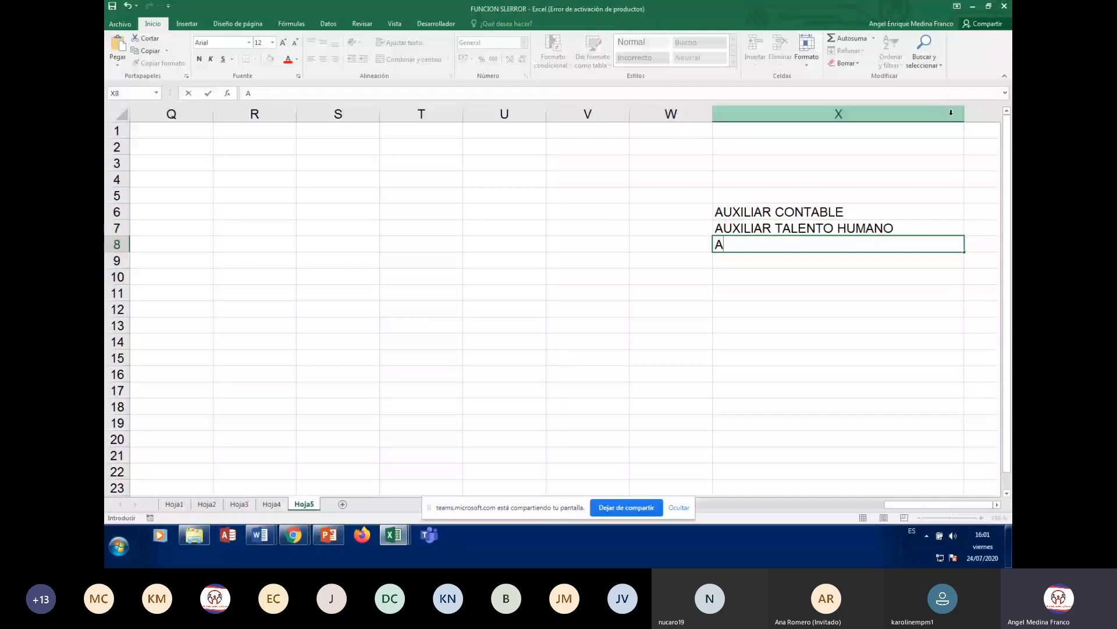
pyautogui.write('UXILIAR SISTEMAS D')
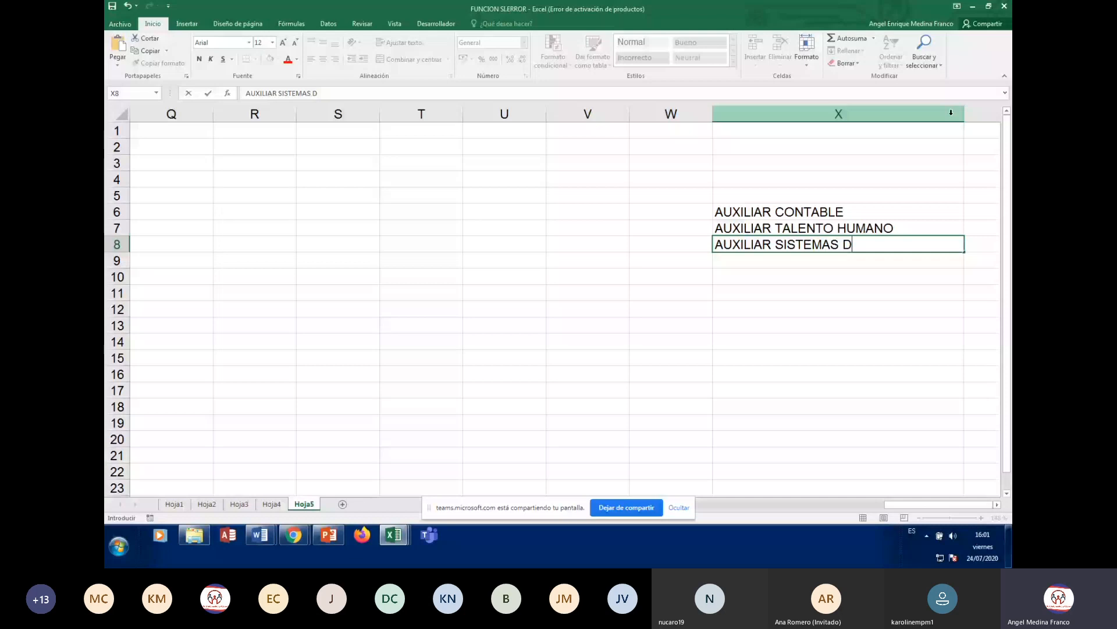
pyautogui.write('E INFORMACIÓ')
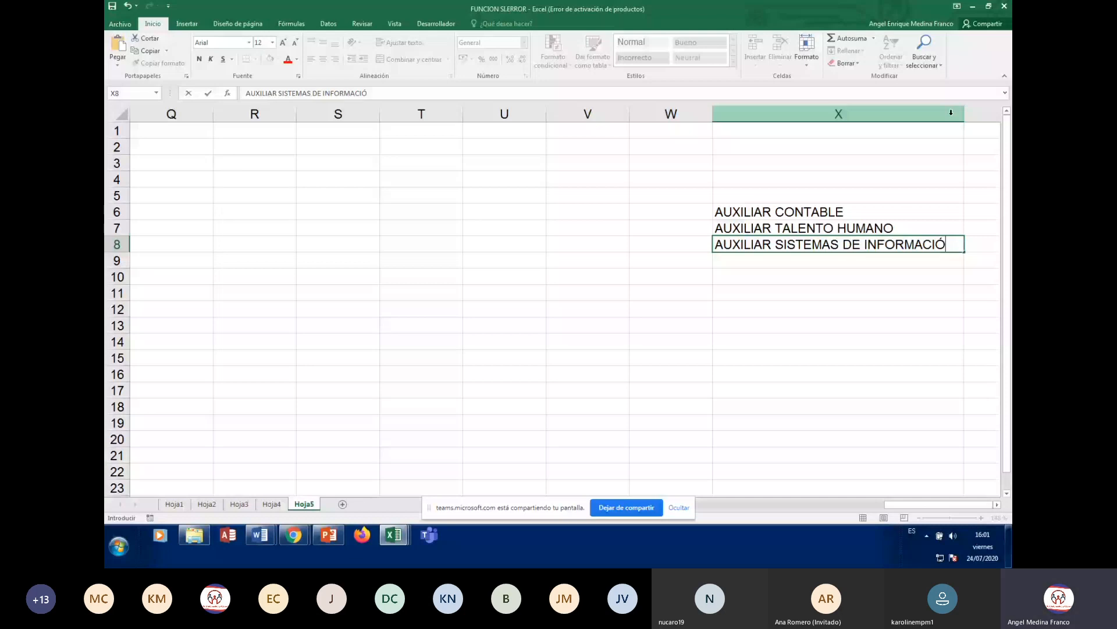
pyautogui.write('N')
pyautogui.press('Return')
# - Enter AUXILIAR HOTELERIA Y TURISMO, PROCESAMIENTO INDUSTRIAL and AUXILIAR ADMINISTRATIVO in X9–X11
pyautogui.write('AUXILIAR ')
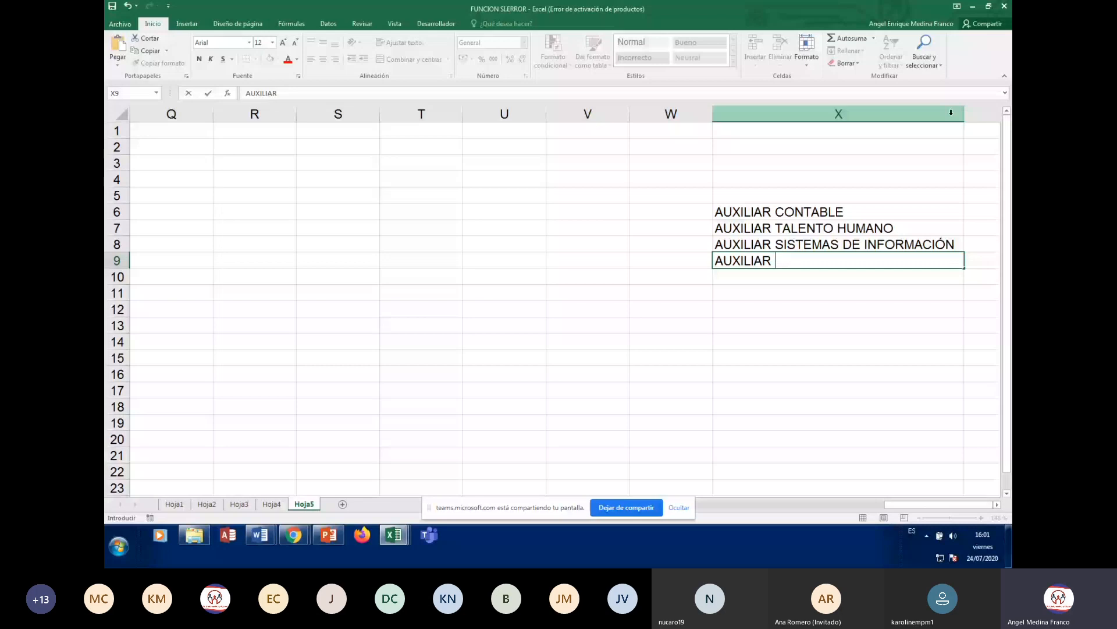
pyautogui.write('HOTELERIA ')
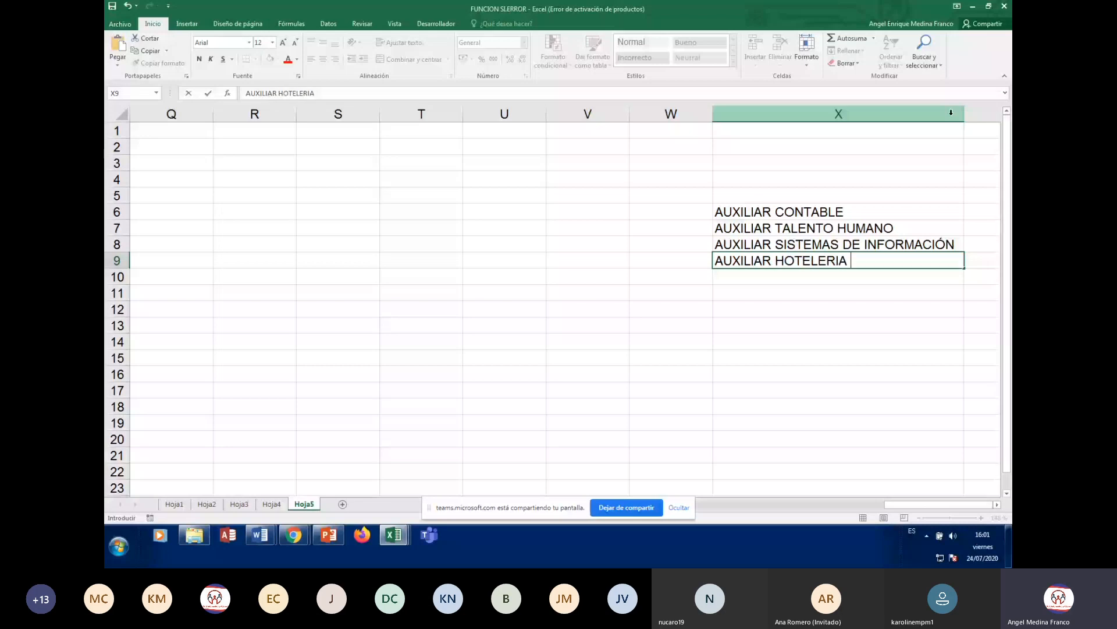
pyautogui.write('Y TU')
pyautogui.write('RISMO')
pyautogui.press('Return')
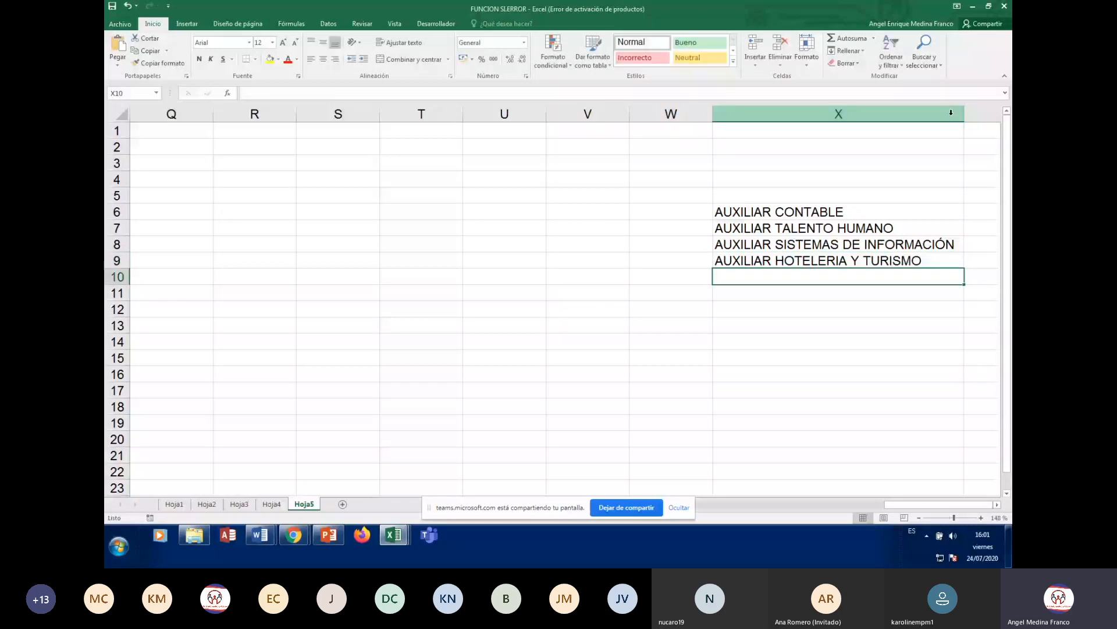
pyautogui.write('PROCESA')
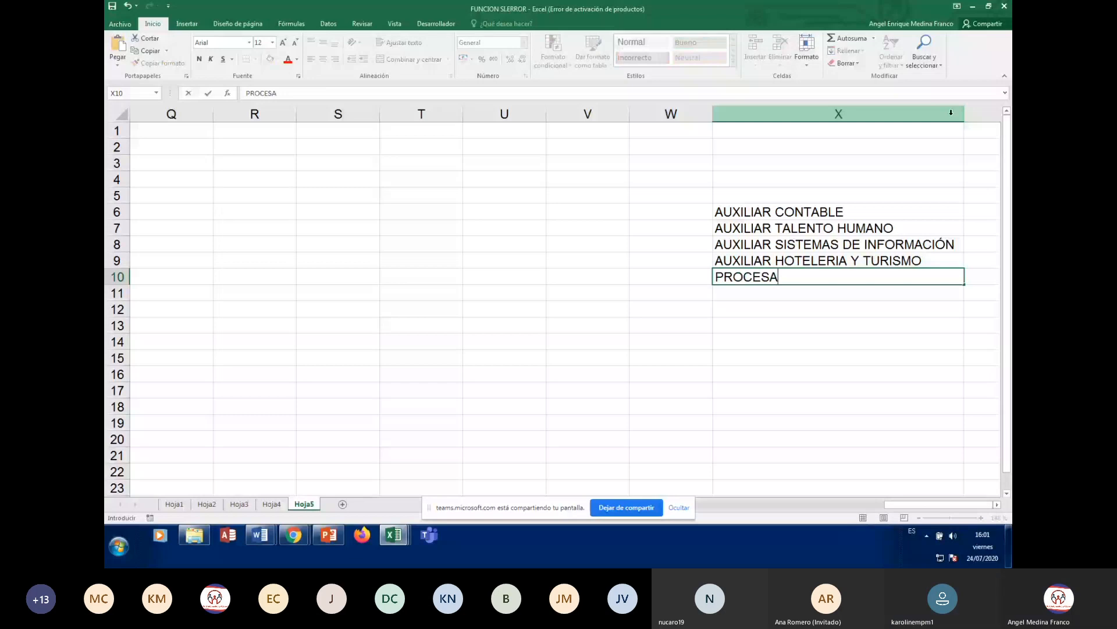
pyautogui.write('MIENTO INDUS')
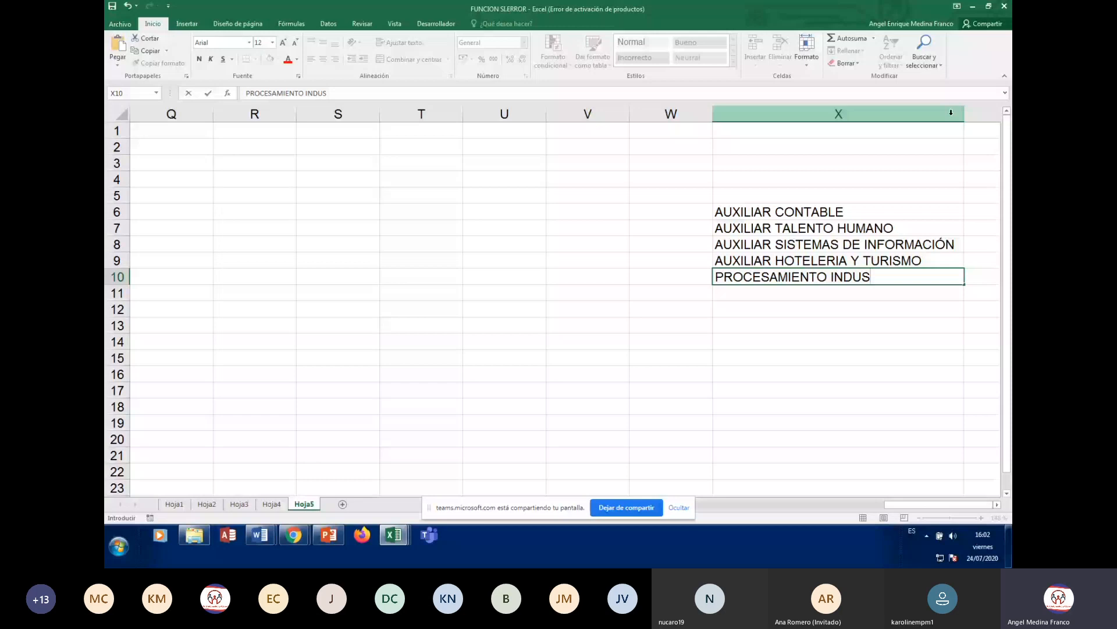
pyautogui.write('TRIAL')
pyautogui.press('Return')
pyautogui.write('AUXILIAR')
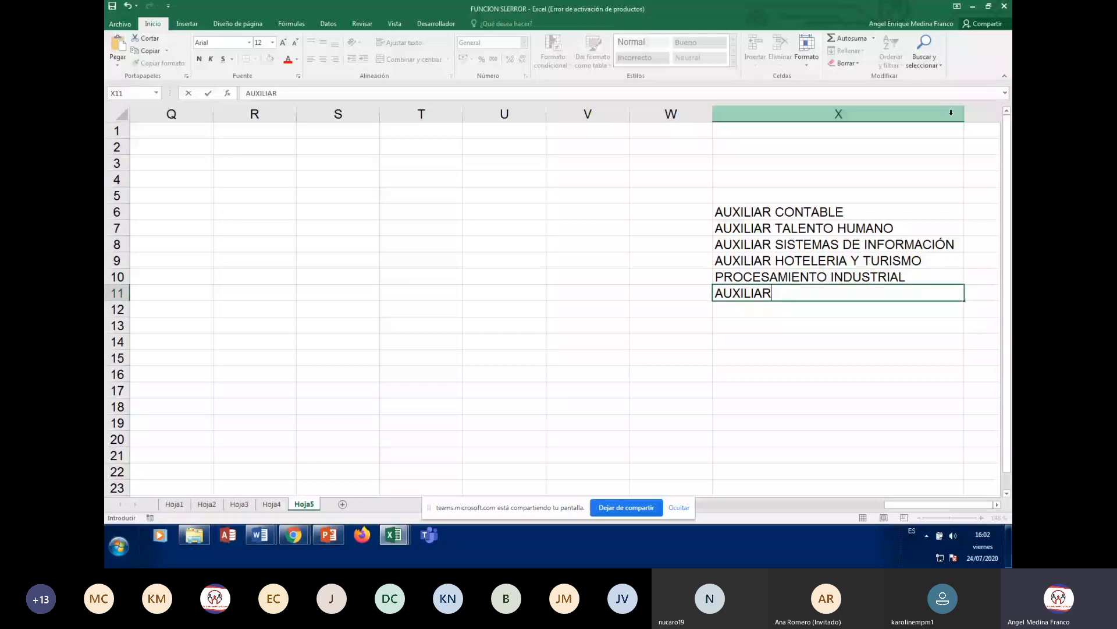
pyautogui.write(' ADMINISTRATIVO')
pyautogui.press('Return')
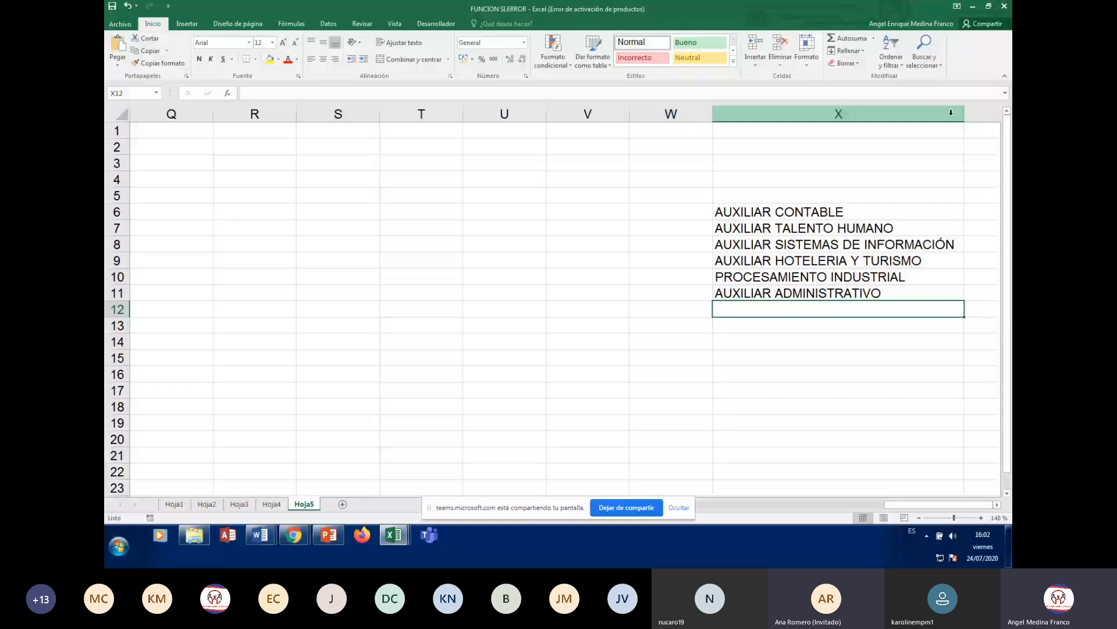
# - Enter SEGURIDAD OCUPACIONAL, AUXILIAR DE TRIBUNALES and AUXILIAR EN ATENCIÓN PRIMERA in X12–X14
pyautogui.write('SEGURIDAD OCUPA')
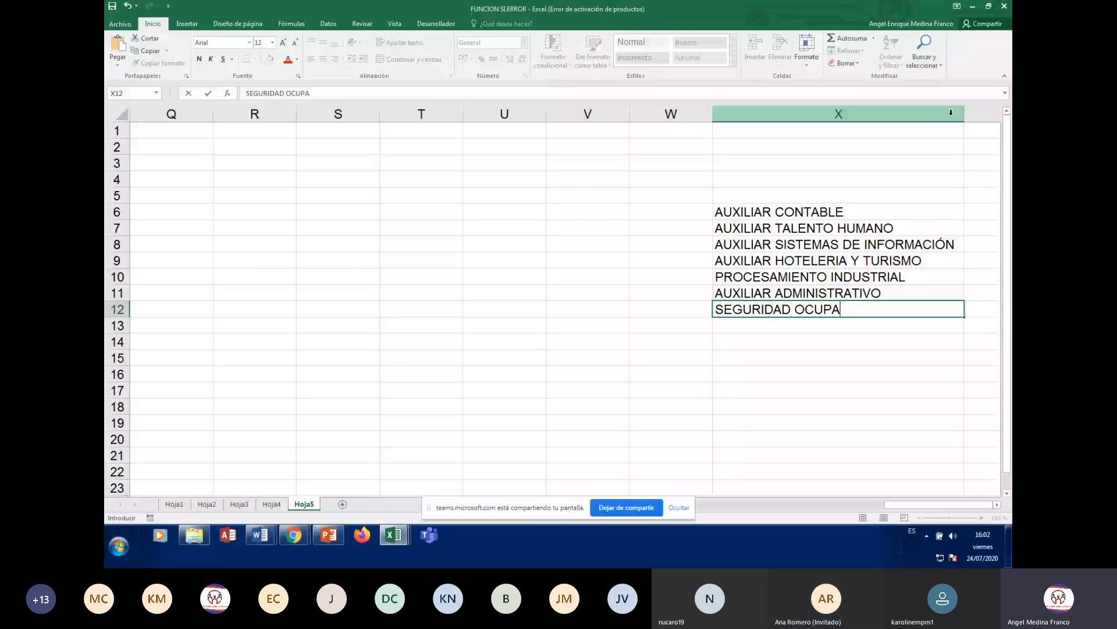
pyautogui.write('CIONAL')
pyautogui.press('Return')
pyautogui.write('AU')
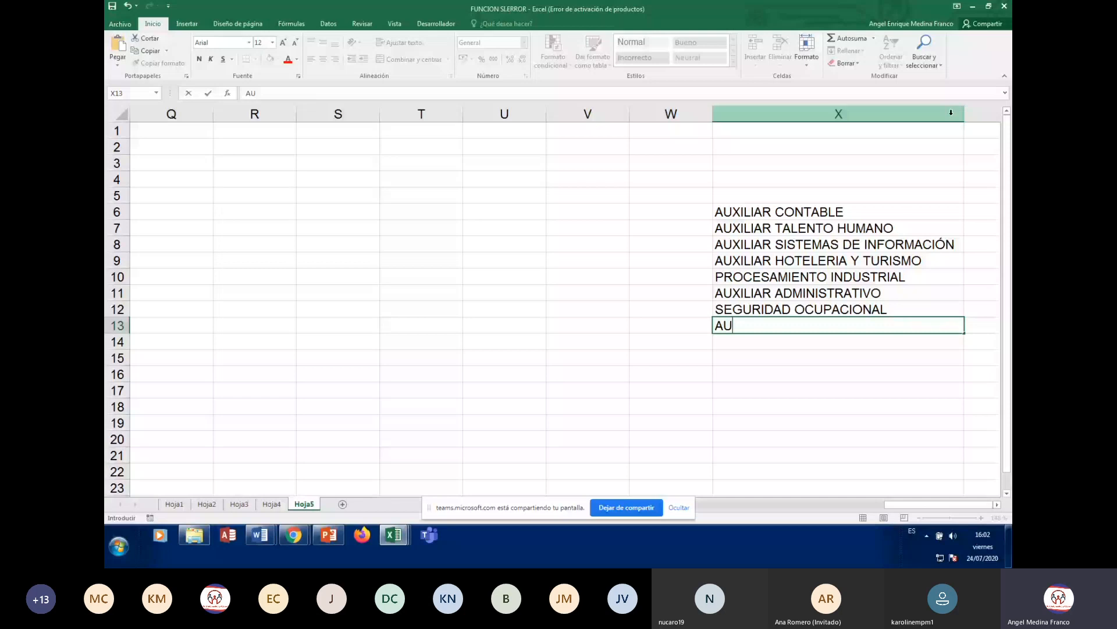
pyautogui.write('XILIAR DE TRIBU')
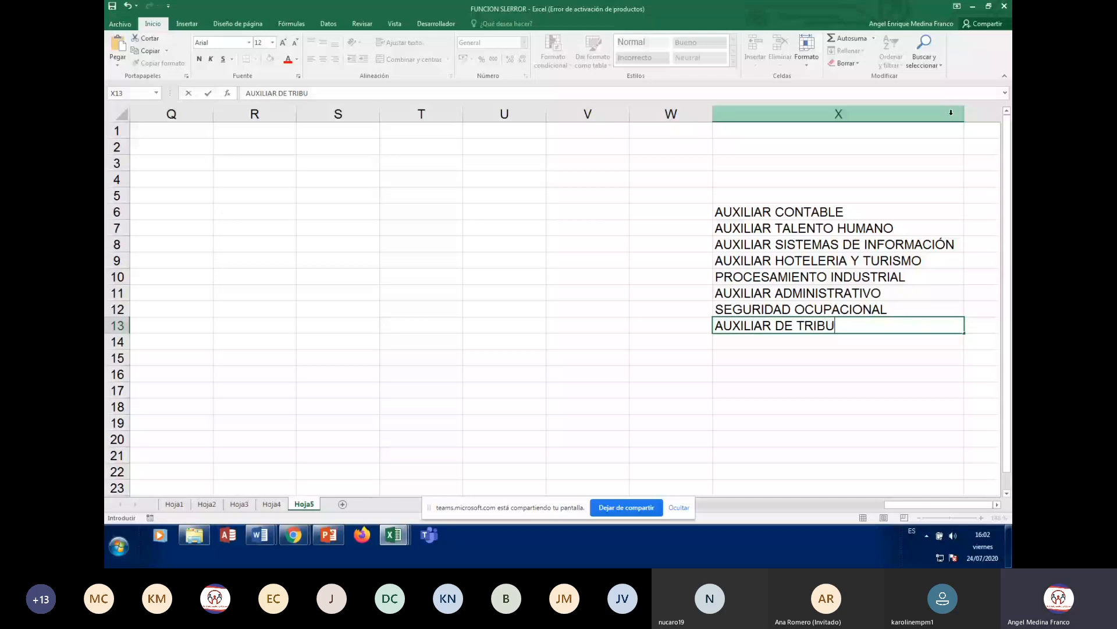
pyautogui.write('NALES')
pyautogui.press('Return')
pyautogui.write('AU')
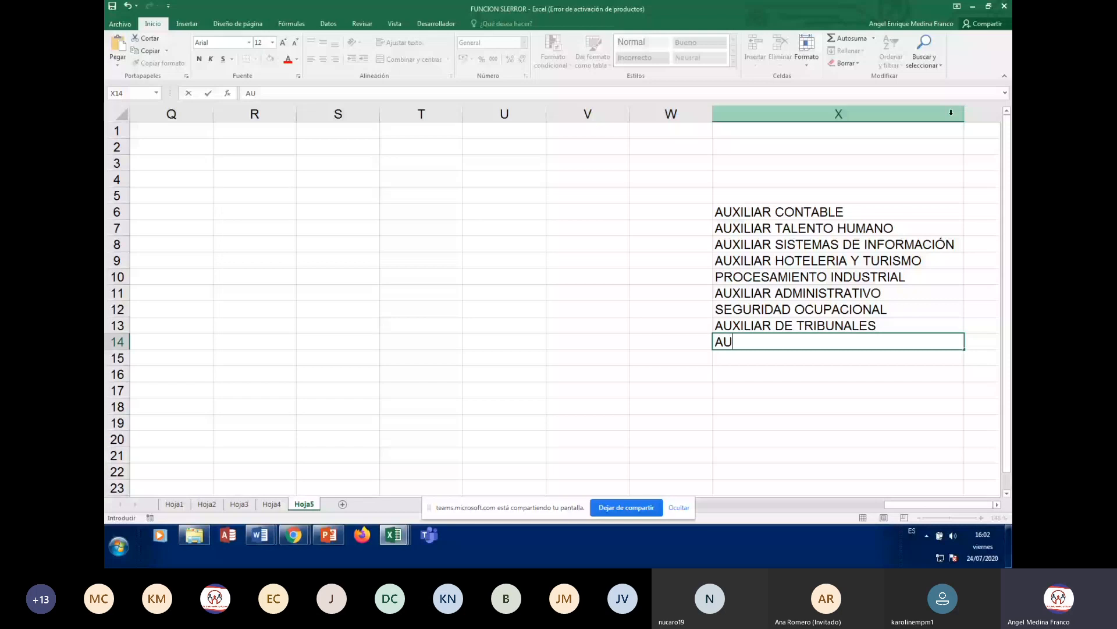
pyautogui.write('XILIAR EN ATENC')
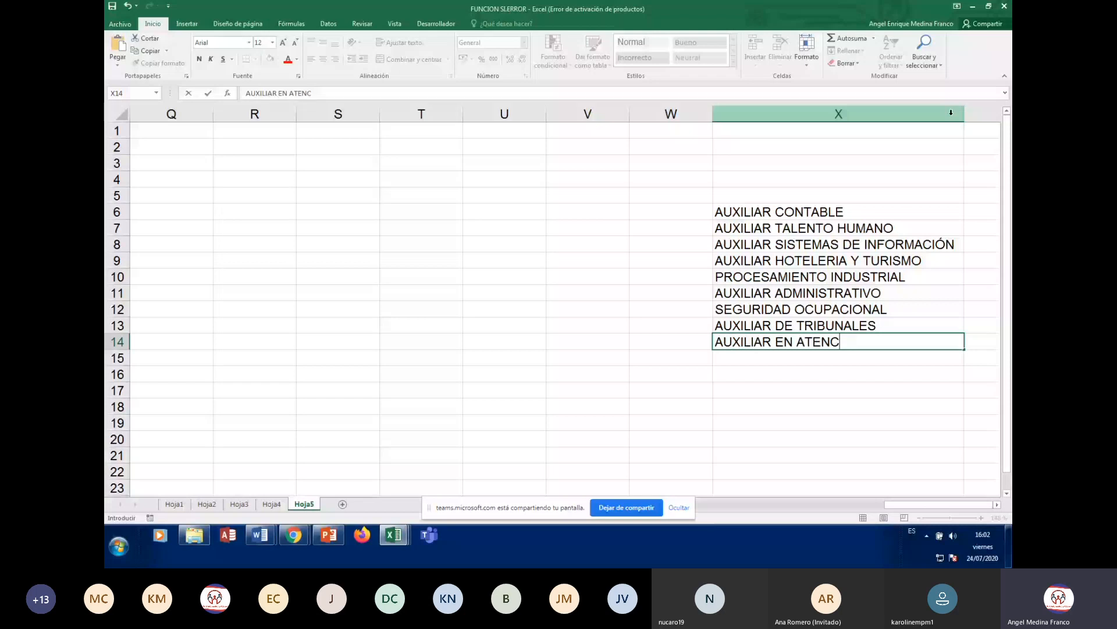
pyautogui.write('IÓN PRIME')
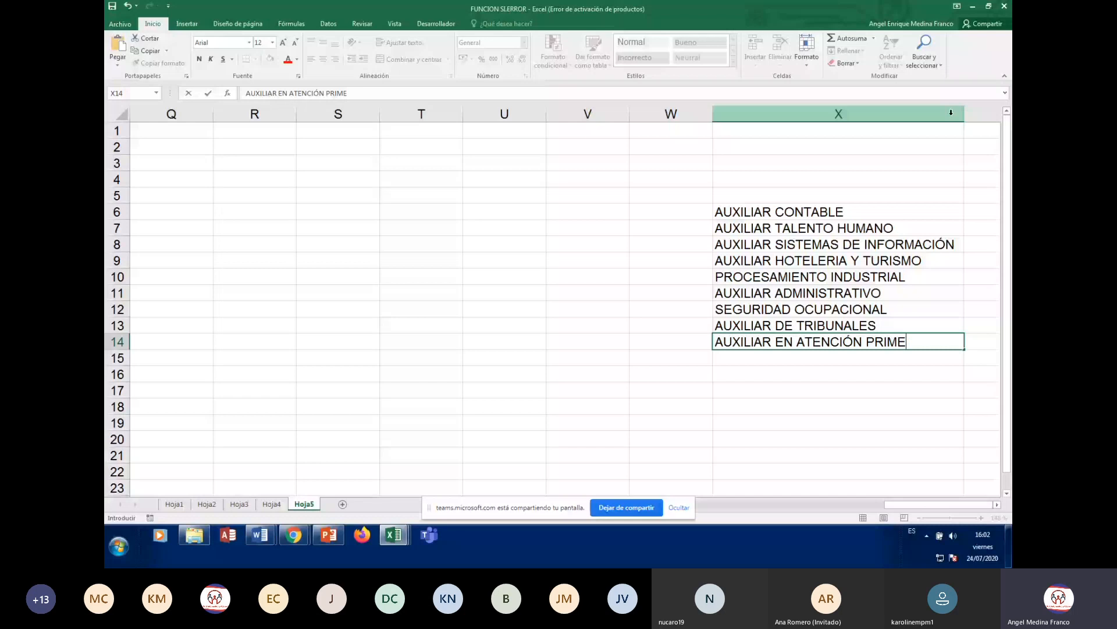
pyautogui.write('R')
pyautogui.write('A')
pyautogui.press('Return')
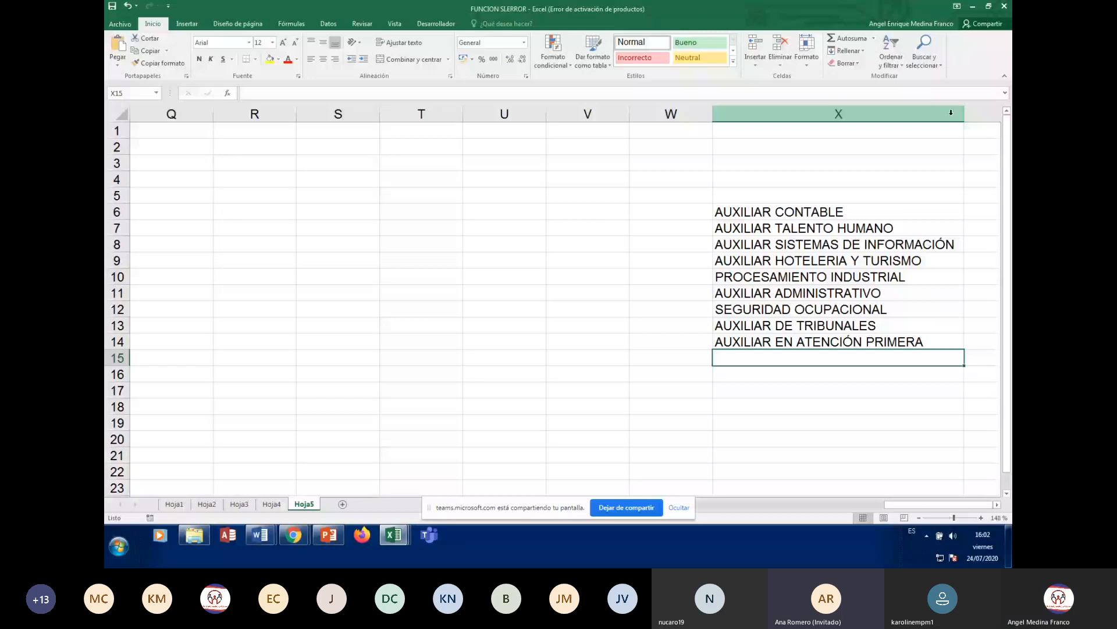
# - Enter AUXILIAR CONTROL DE CALIDAD in X15 and MANTENIMIENTO Y REDES in X16
pyautogui.write('AUXILOIAR')
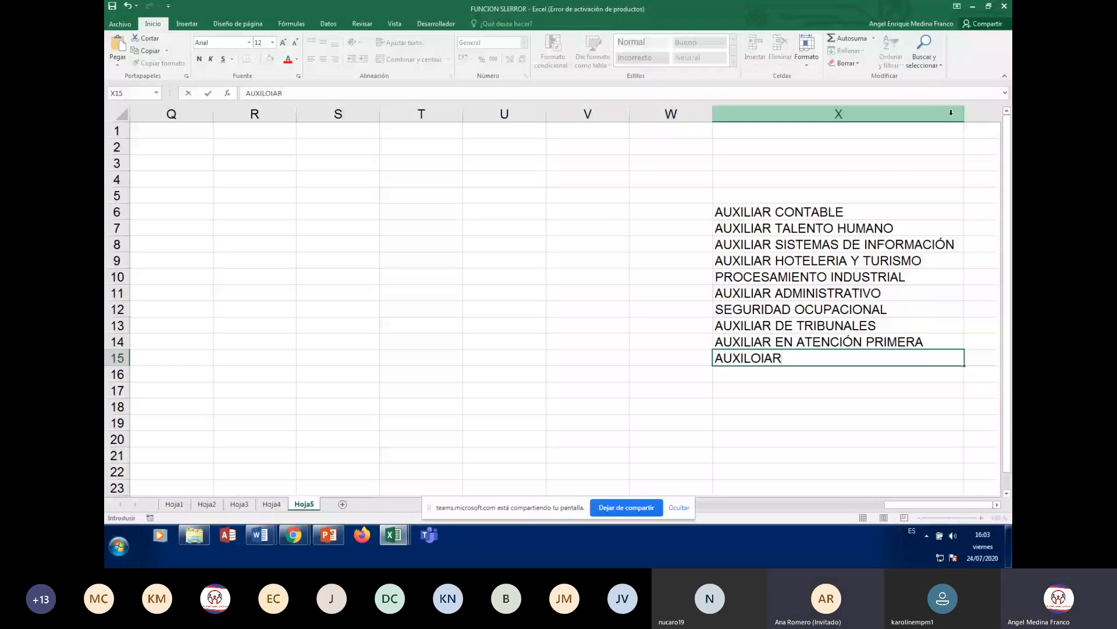
pyautogui.press('BackSpace')
pyautogui.press('BackSpace')
pyautogui.press('BackSpace')
pyautogui.press('BackSpace')
pyautogui.write('IAR CON')
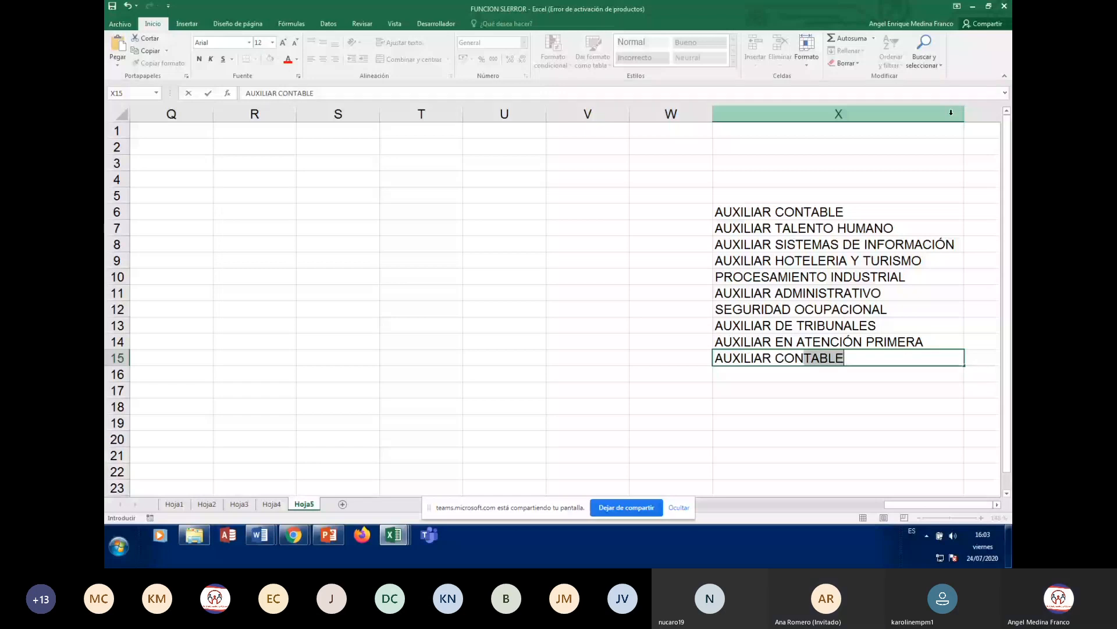
pyautogui.write('TROL ')
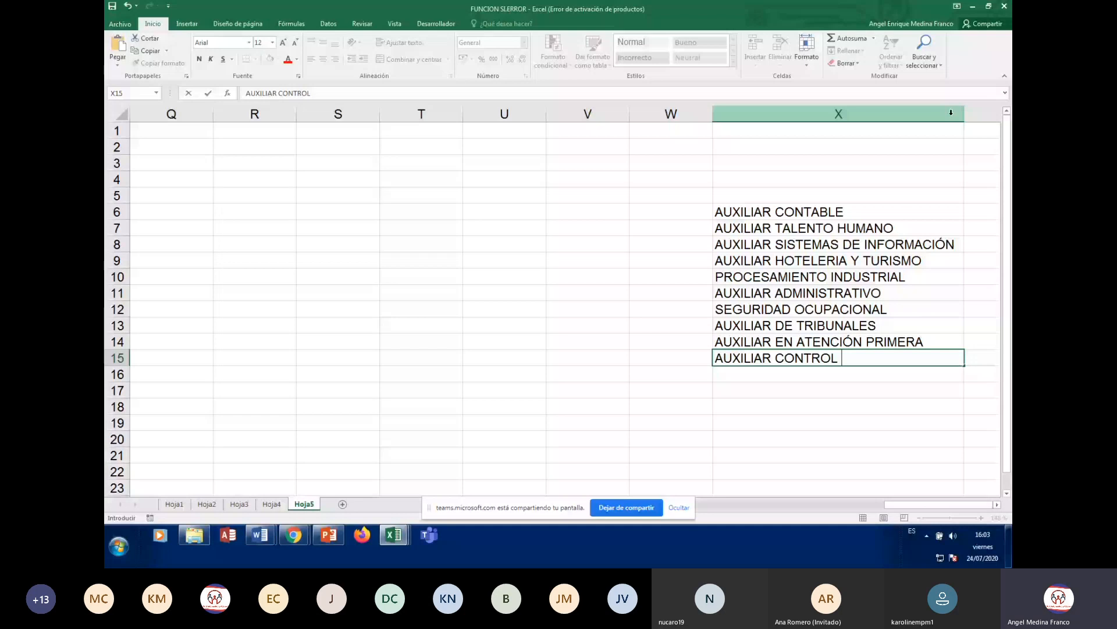
pyautogui.write('DE CALIDAD')
pyautogui.press('Return')
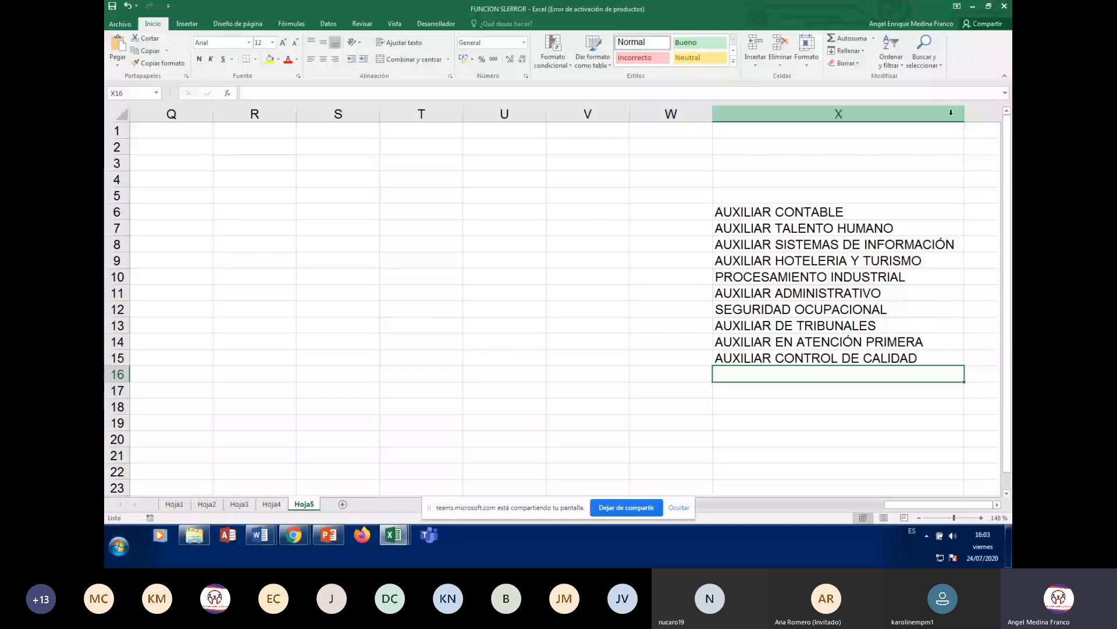
pyautogui.write('MANTENIMIENTO Y REDES')
pyautogui.press('Return')
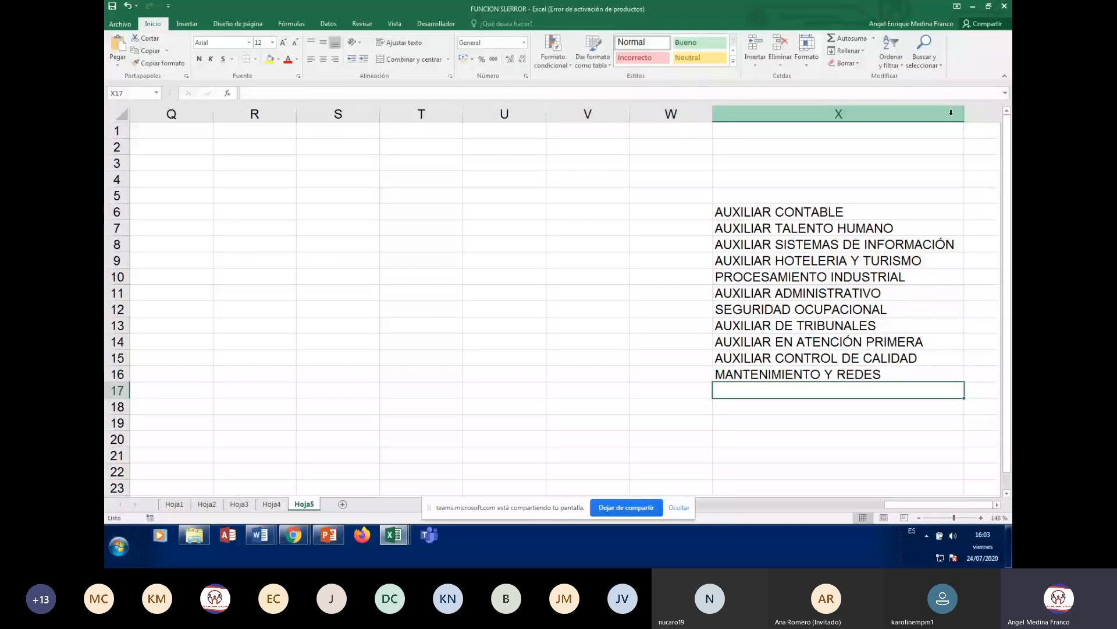
# - Select the eleven programme names in X6:X16 by dragging down column X
pyautogui.press('Up')
pyautogui.press('Up')
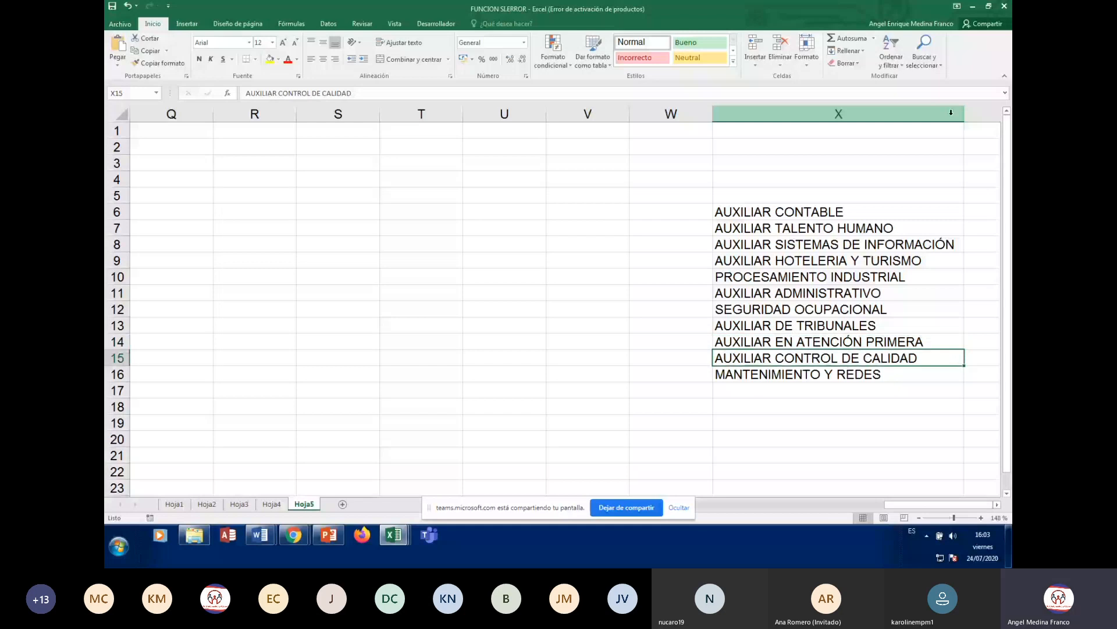
pyautogui.press('Up')
pyautogui.press('Up')
pyautogui.press('Up')
pyautogui.press('Up')
pyautogui.press('Up')
pyautogui.press('Up')
pyautogui.press('Up')
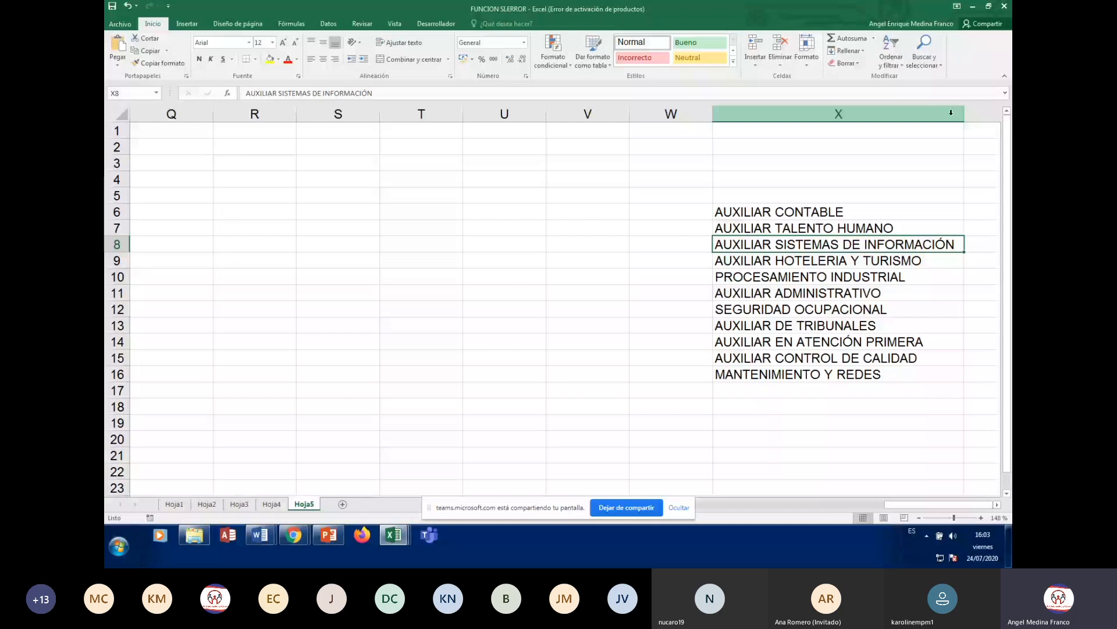
pyautogui.press('Up')
pyautogui.press('Up')
pyautogui.press('Up')
pyautogui.press('Up')
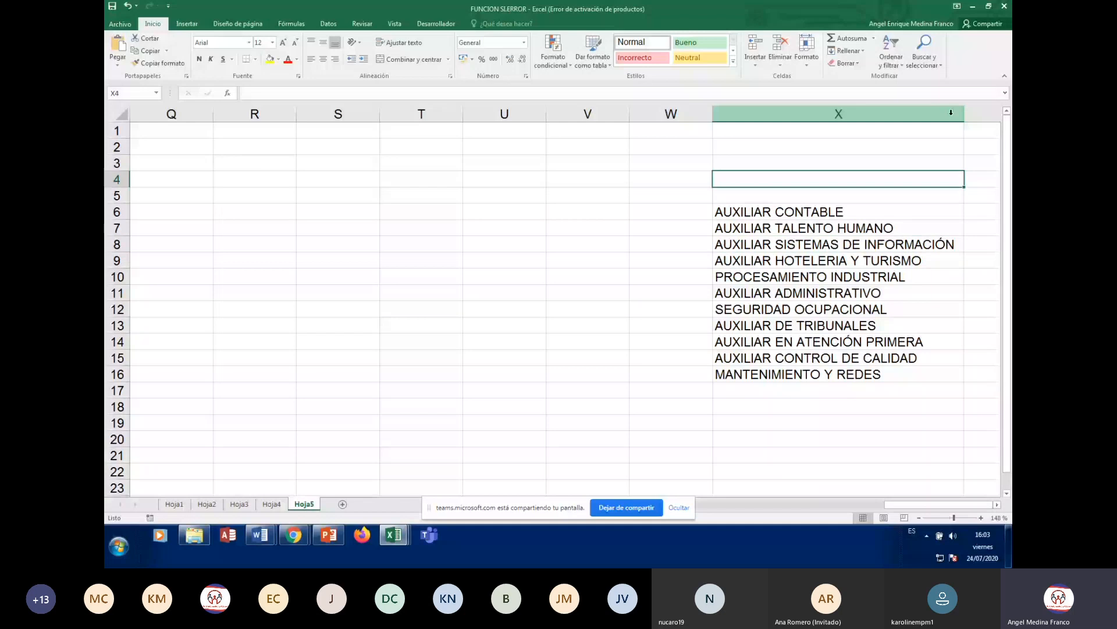
pyautogui.click(774, 342)
pyautogui.click(765, 211)
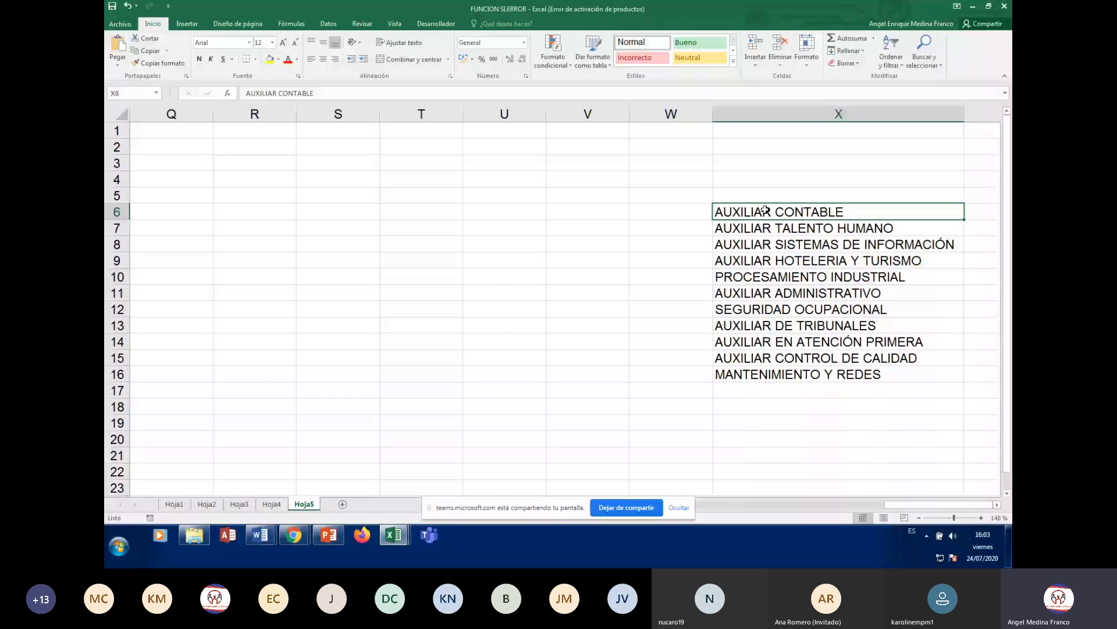
pyautogui.click(759, 422)
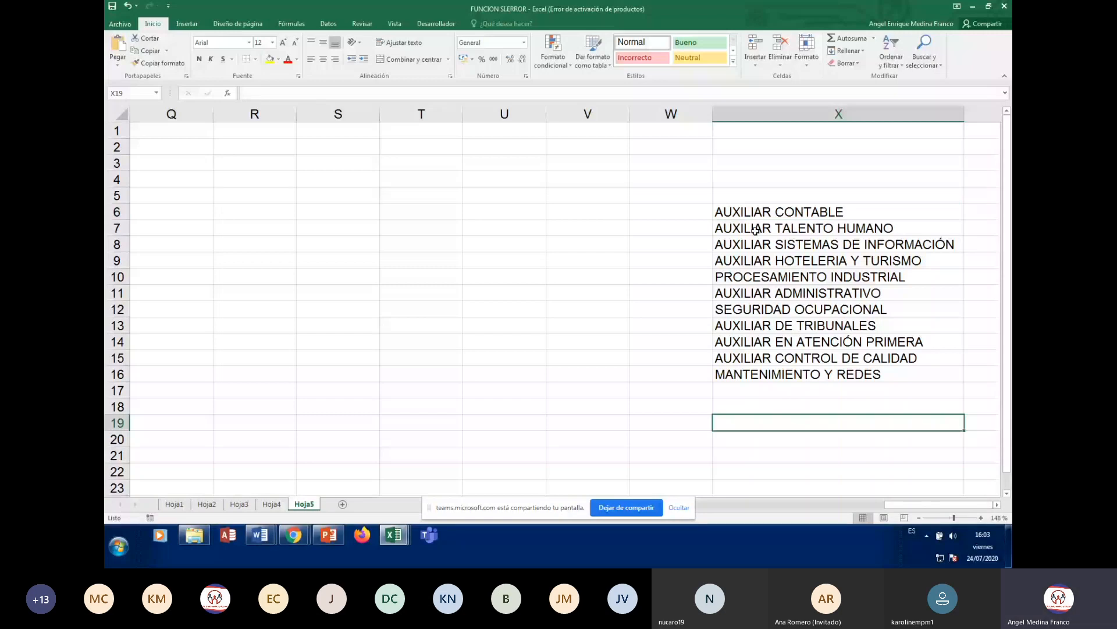
pyautogui.moveTo(757, 212); pyautogui.dragTo(794, 374)
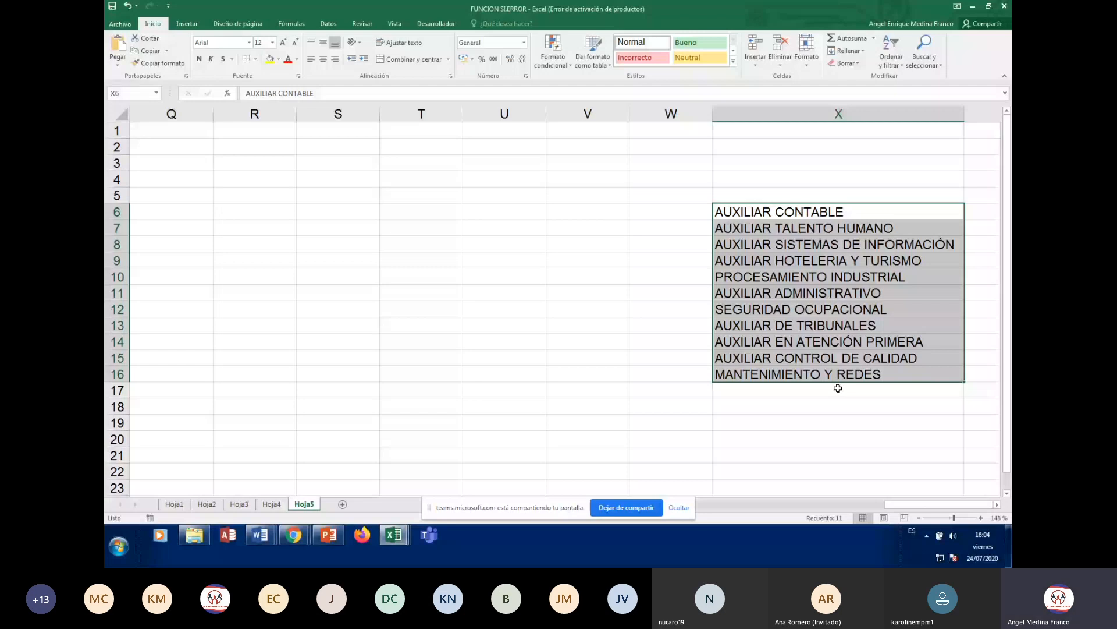
# - Sort the programme list A to Z with Datos > Ordenar, then return to cell E6
pyautogui.click(324, 24)
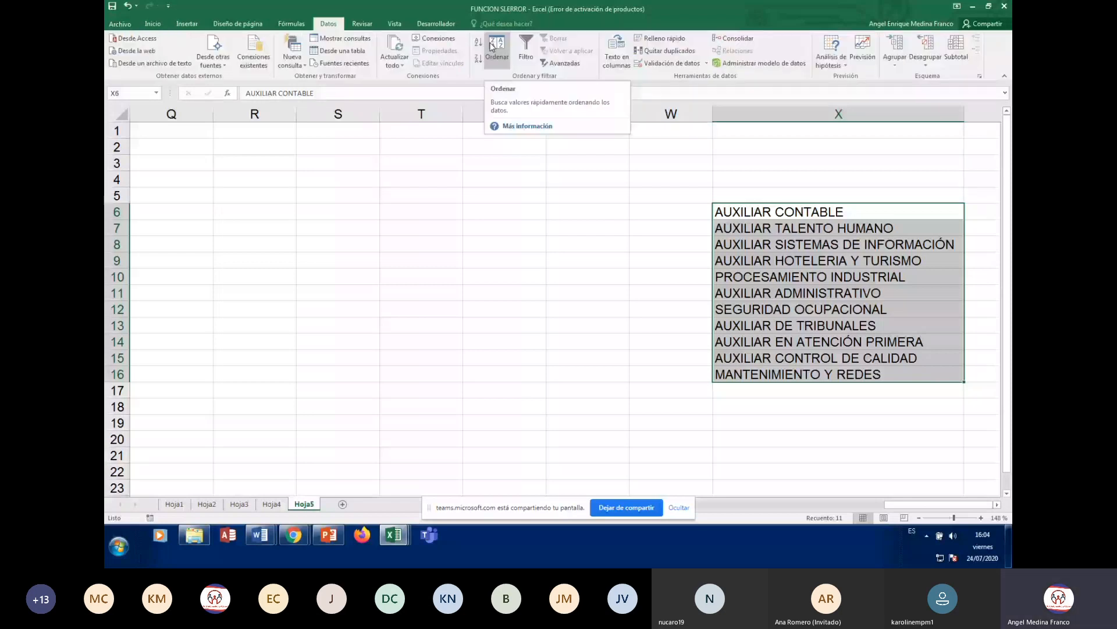
pyautogui.click(495, 47)
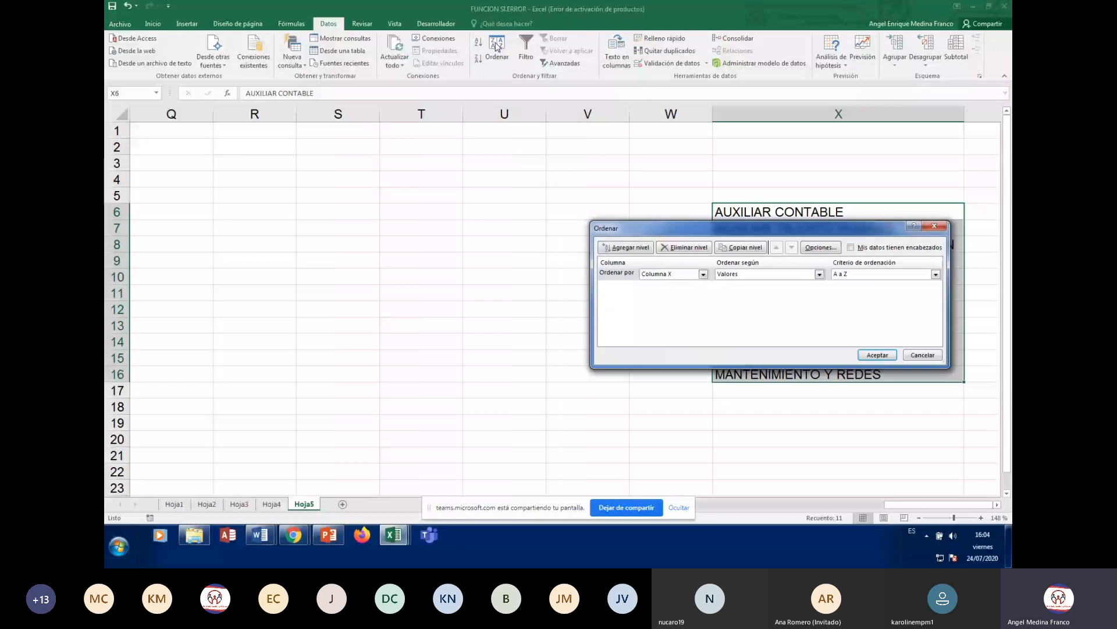
pyautogui.press('Return')
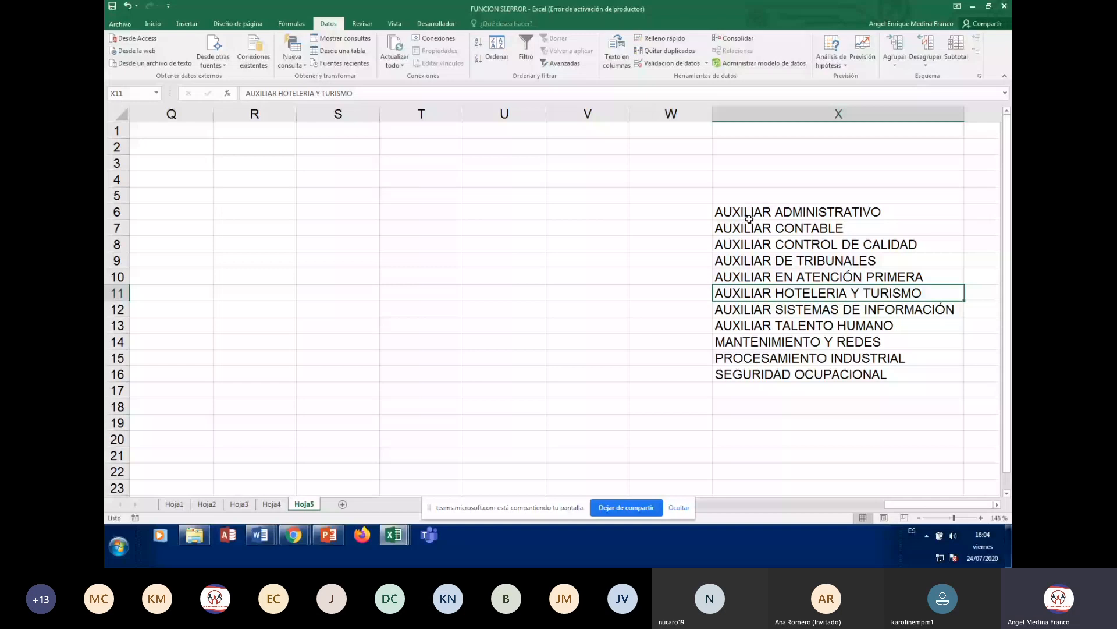
pyautogui.click(747, 216)
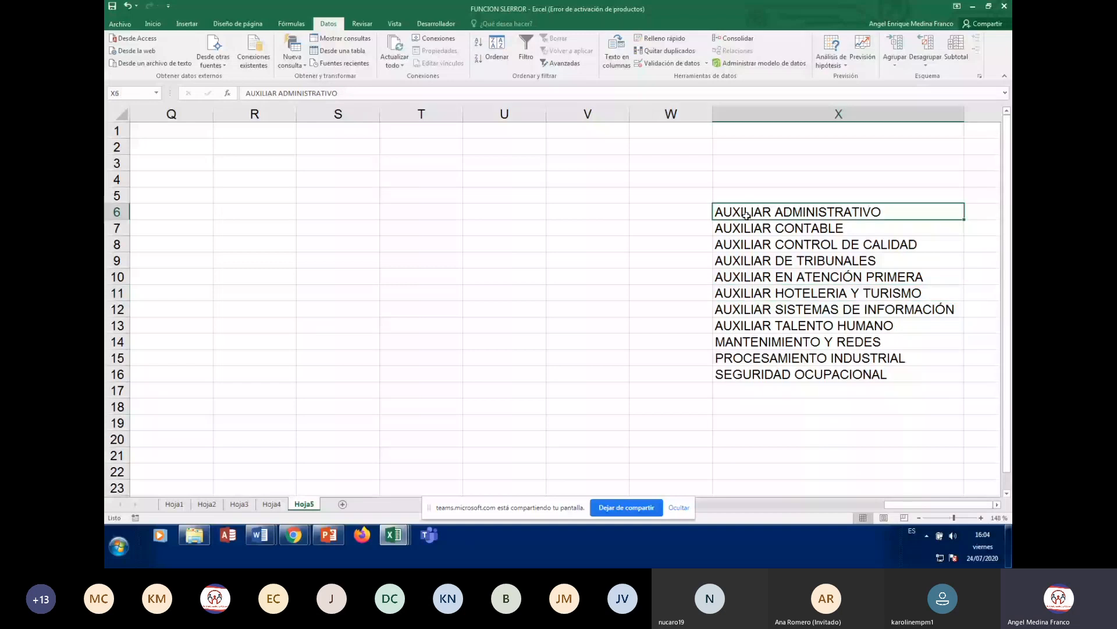
pyautogui.press('Down')
pyautogui.press('Down')
pyautogui.press('Down')
pyautogui.press('Down')
pyautogui.press('Down')
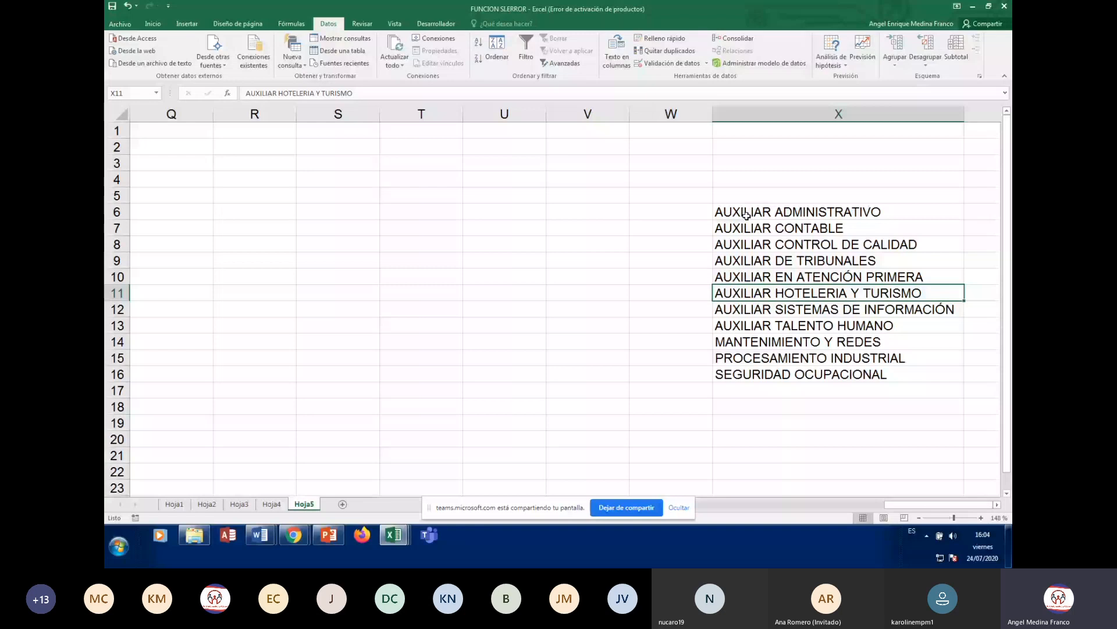
pyautogui.press('Up')
pyautogui.press('Up')
pyautogui.press('Up')
pyautogui.press('Up')
pyautogui.press('Up')
pyautogui.press('Left')
pyautogui.press('Left')
pyautogui.press('Left')
pyautogui.press('Left')
pyautogui.press('Left')
pyautogui.press('Left')
pyautogui.press('Left')
pyautogui.press('Left')
pyautogui.press('Left')
pyautogui.press('Left')
pyautogui.press('Left')
pyautogui.press('Left')
pyautogui.press('Left')
pyautogui.press('Left')
pyautogui.press('Left')
pyautogui.press('Left')
pyautogui.press('Left')
pyautogui.press('Left')
pyautogui.press('Left')
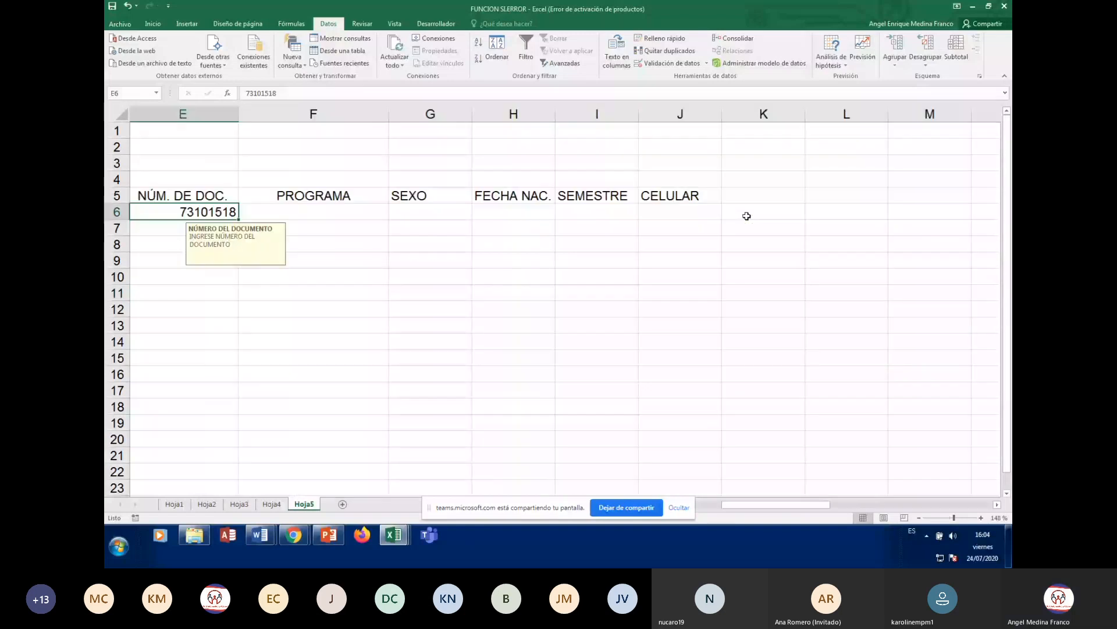
# - In F6's data validation settings, set Permitir to Lista
pyautogui.press('Left')
pyautogui.press('Right')
pyautogui.press('Right')
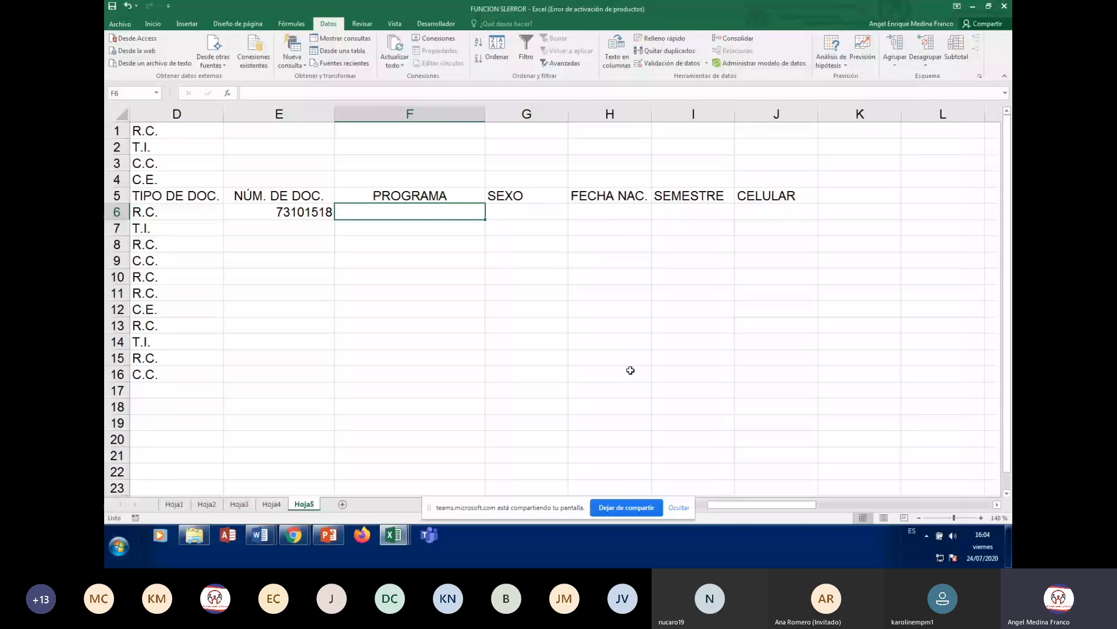
pyautogui.click(675, 62)
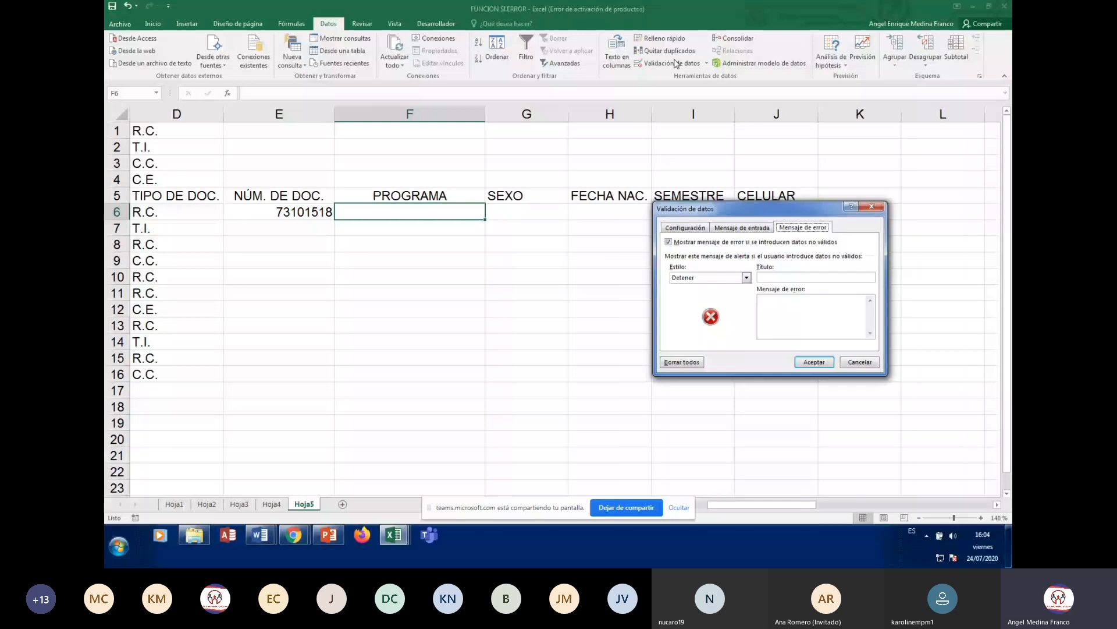
pyautogui.click(684, 227)
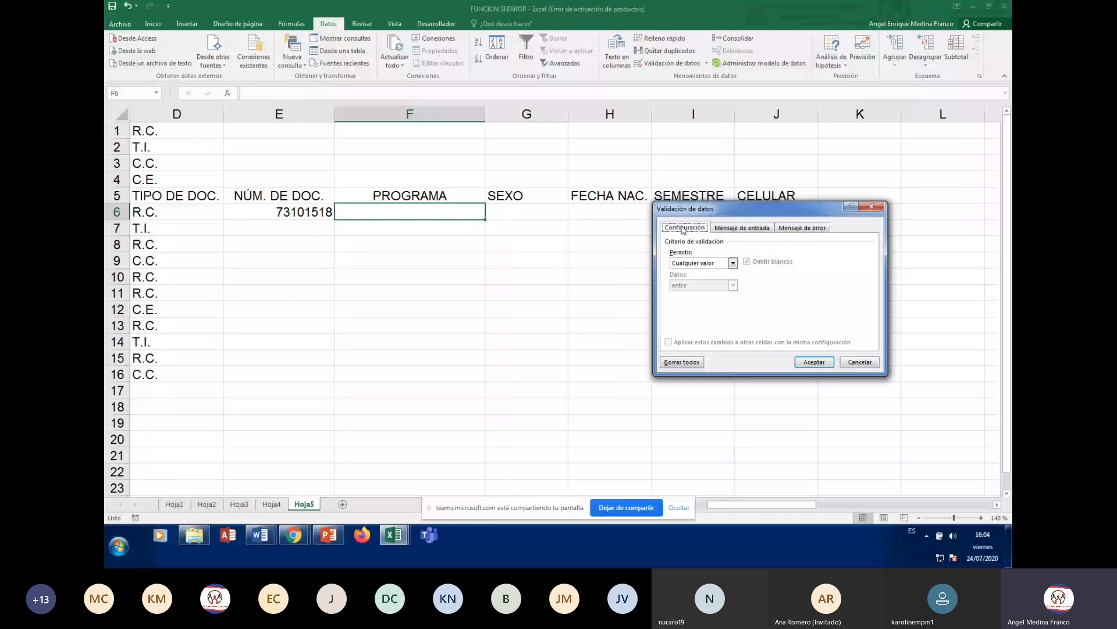
pyautogui.moveTo(719, 214); pyautogui.dragTo(691, 249)
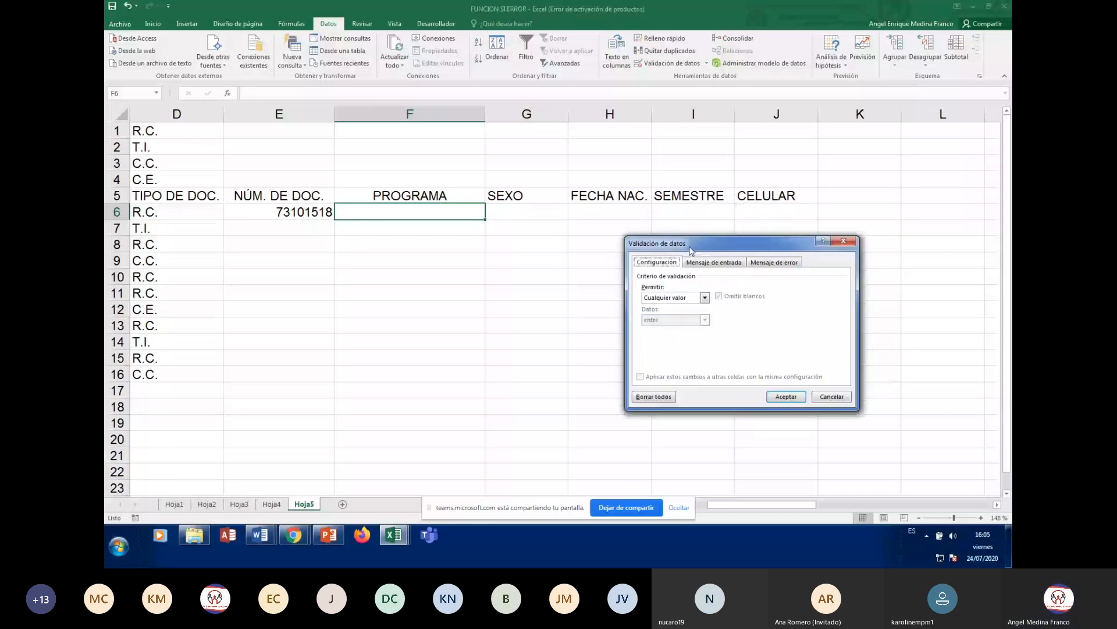
pyautogui.click(678, 300)
pyautogui.click(664, 331)
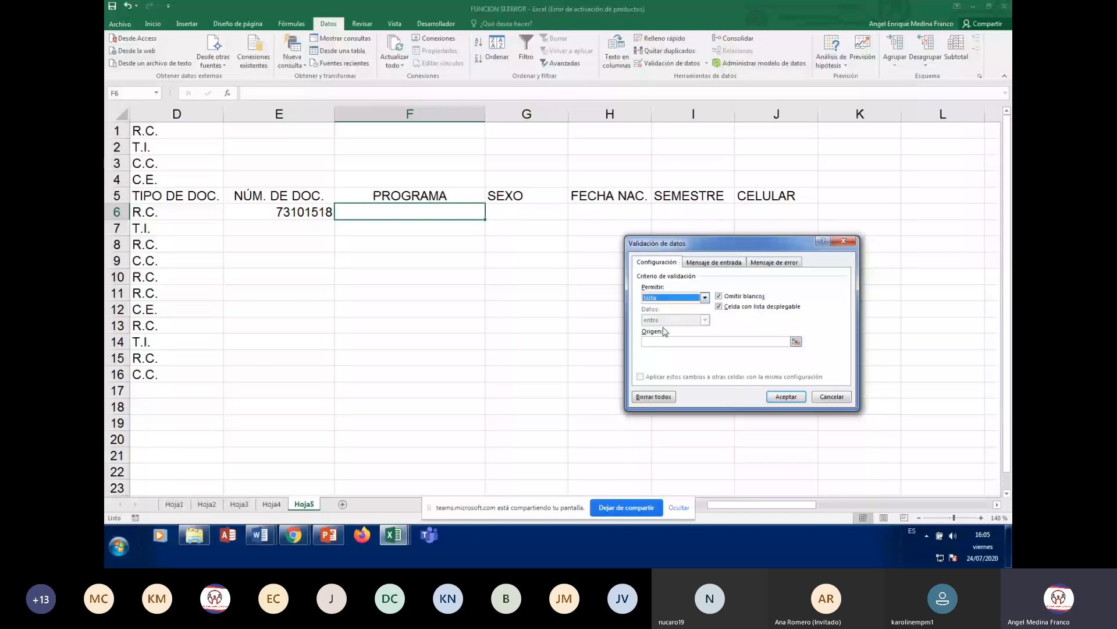
# - Set the list source to the programme range X6:X16 and confirm the rule
pyautogui.click(667, 341)
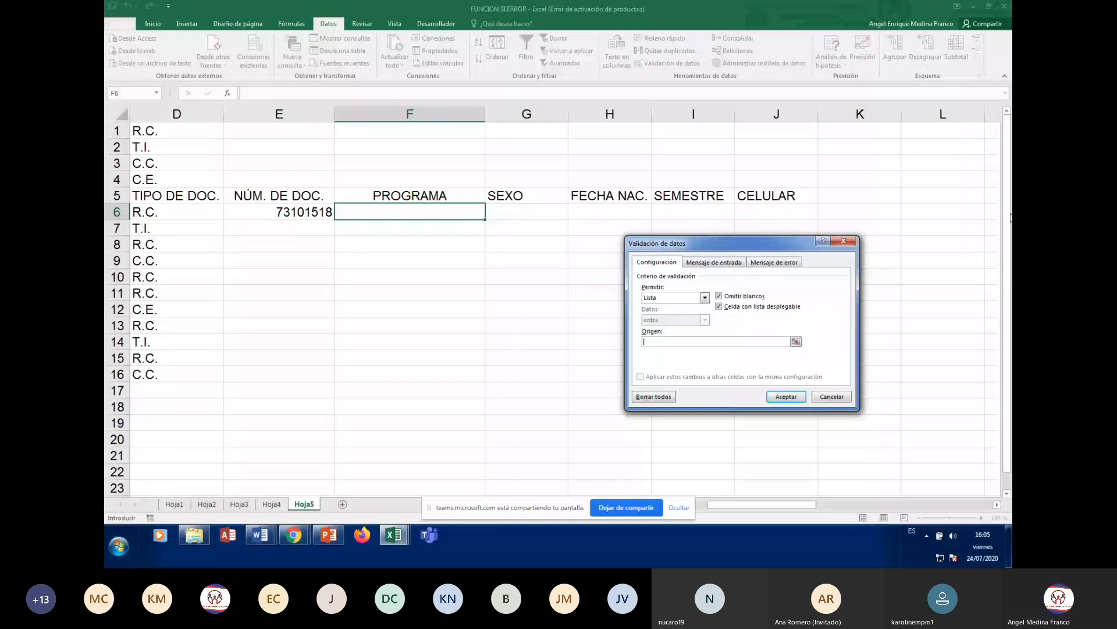
pyautogui.click(949, 193)
pyautogui.press('Right')
pyautogui.press('Right')
pyautogui.press('Right')
pyautogui.press('Right')
pyautogui.press('Right')
pyautogui.press('Right')
pyautogui.press('Right')
pyautogui.press('Right')
pyautogui.press('Right')
pyautogui.press('Right')
pyautogui.press('Right')
pyautogui.press('Right')
pyautogui.moveTo(703, 241); pyautogui.dragTo(579, 263)
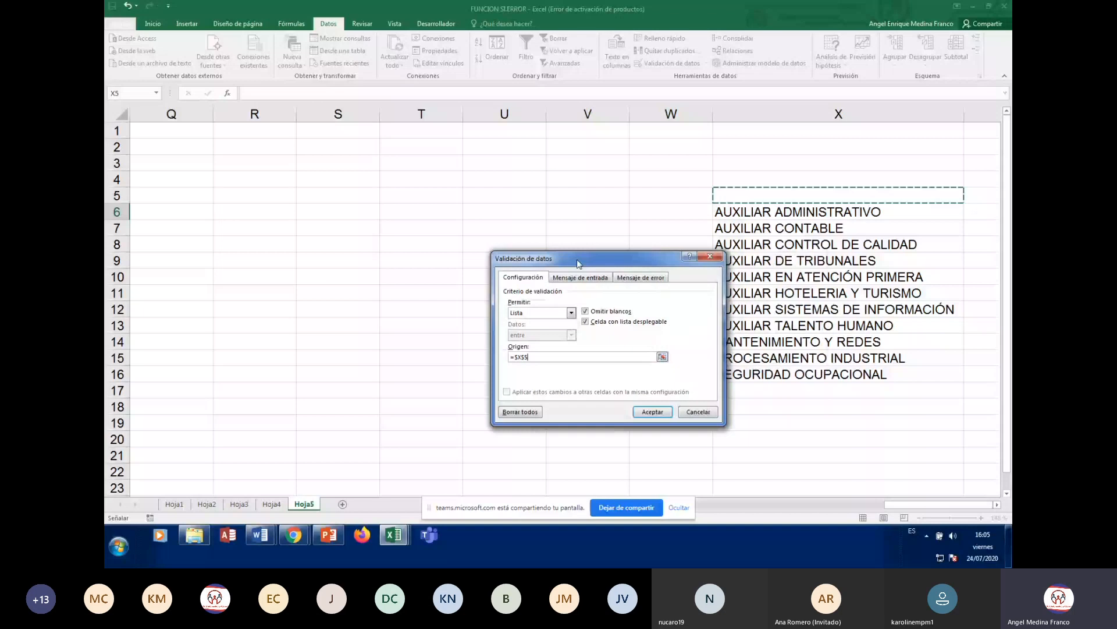
pyautogui.moveTo(579, 263); pyautogui.dragTo(542, 263)
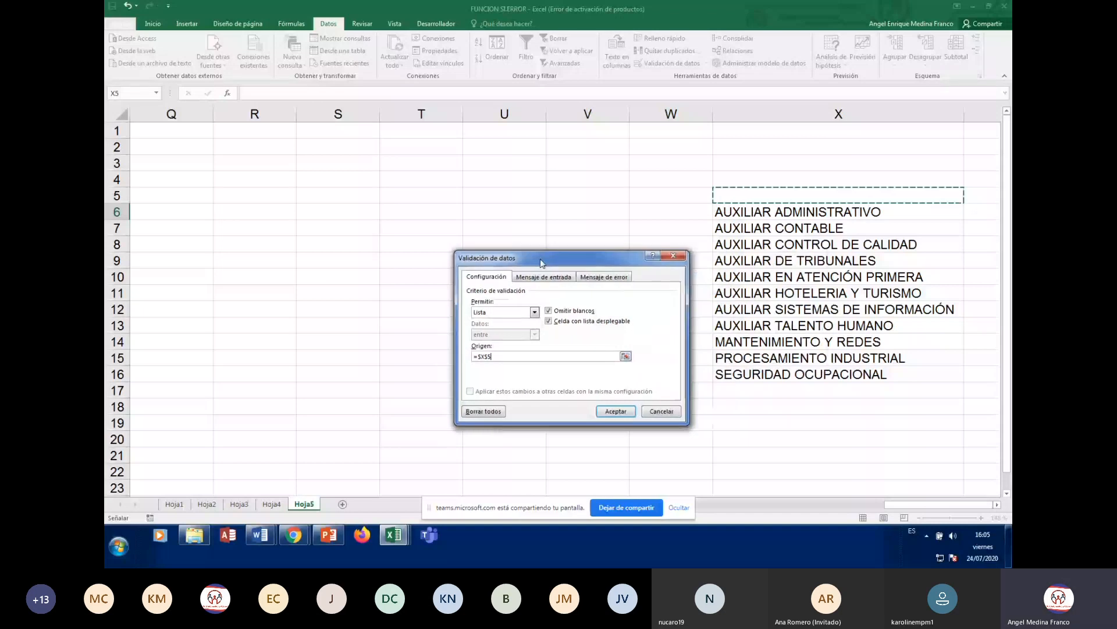
pyautogui.click(732, 212)
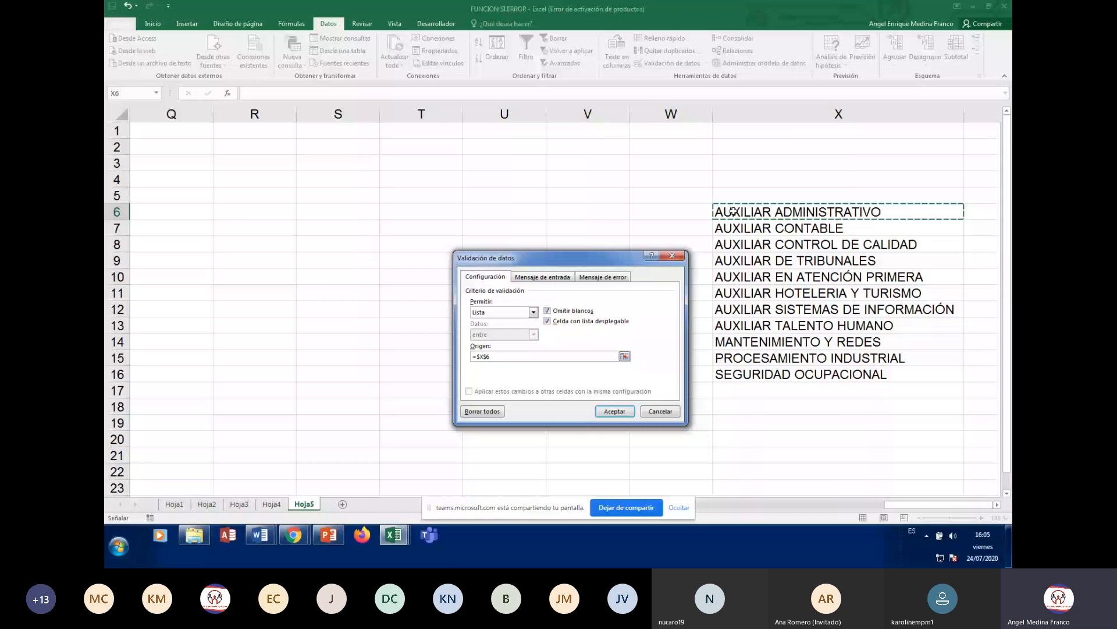
pyautogui.moveTo(732, 211); pyautogui.dragTo(740, 371)
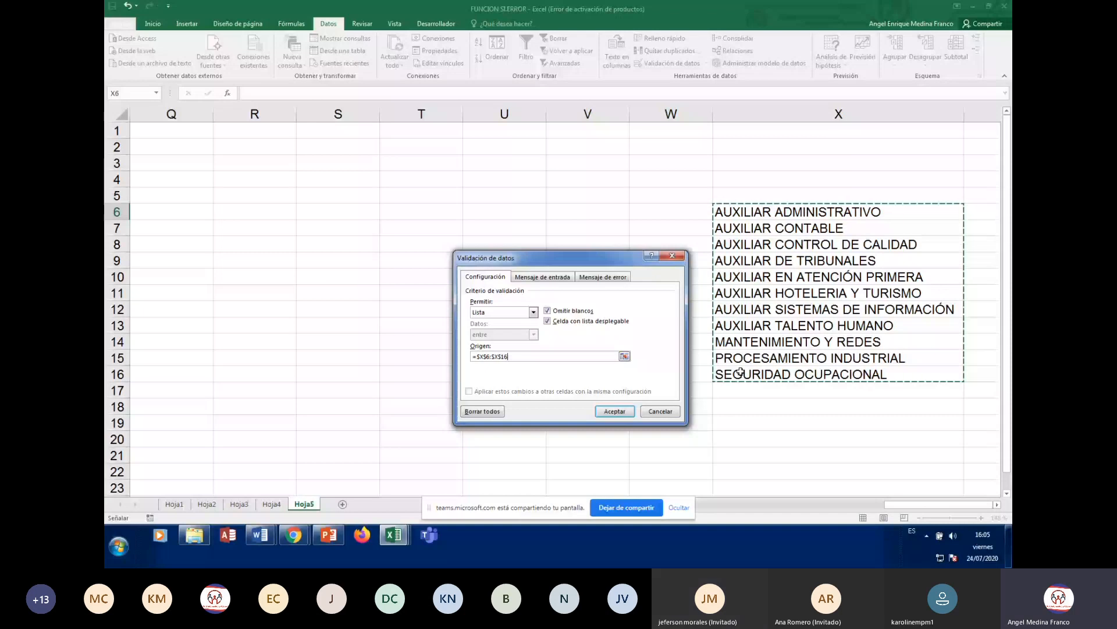
pyautogui.press('Return')
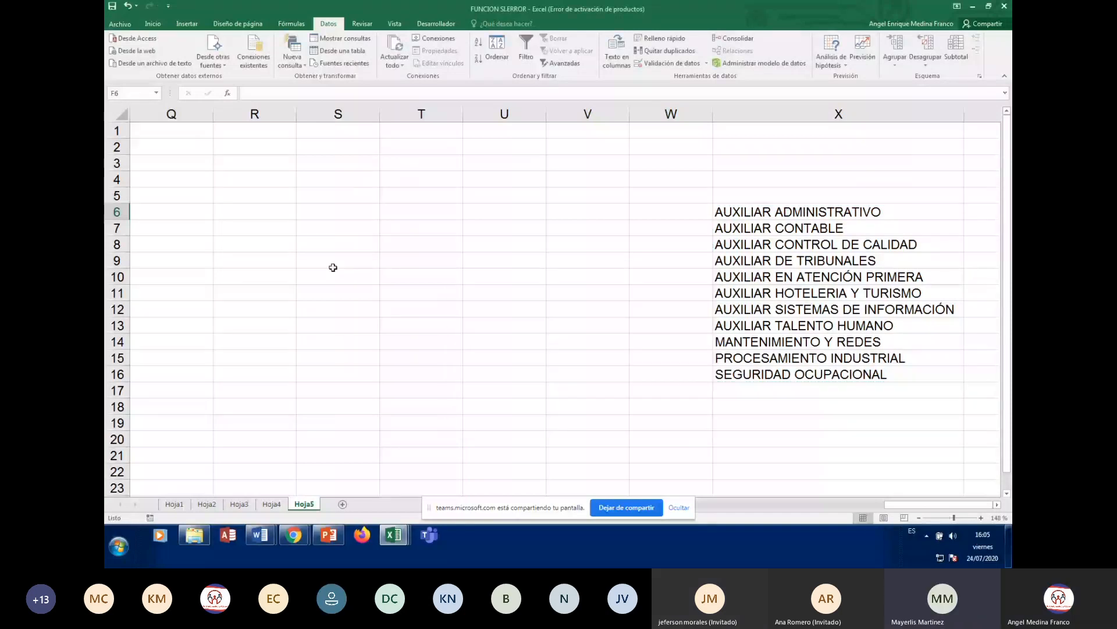
# - Bold the PROGRAMA header in F5 using Negrita on the Inicio tab
pyautogui.hotkey('ctrl', 'Left')
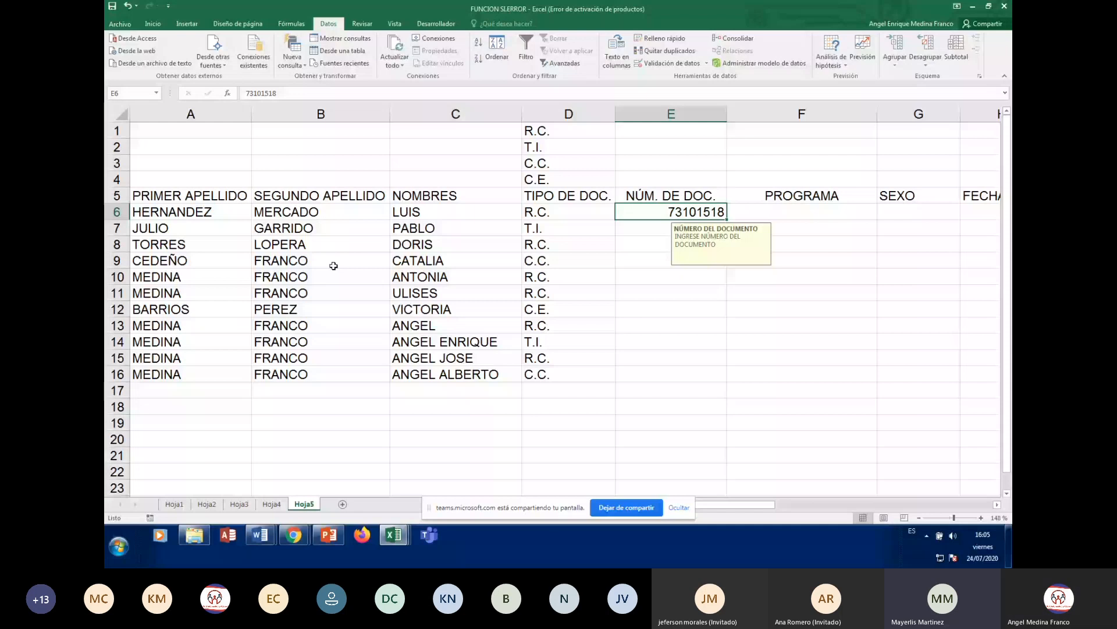
pyautogui.press('Right')
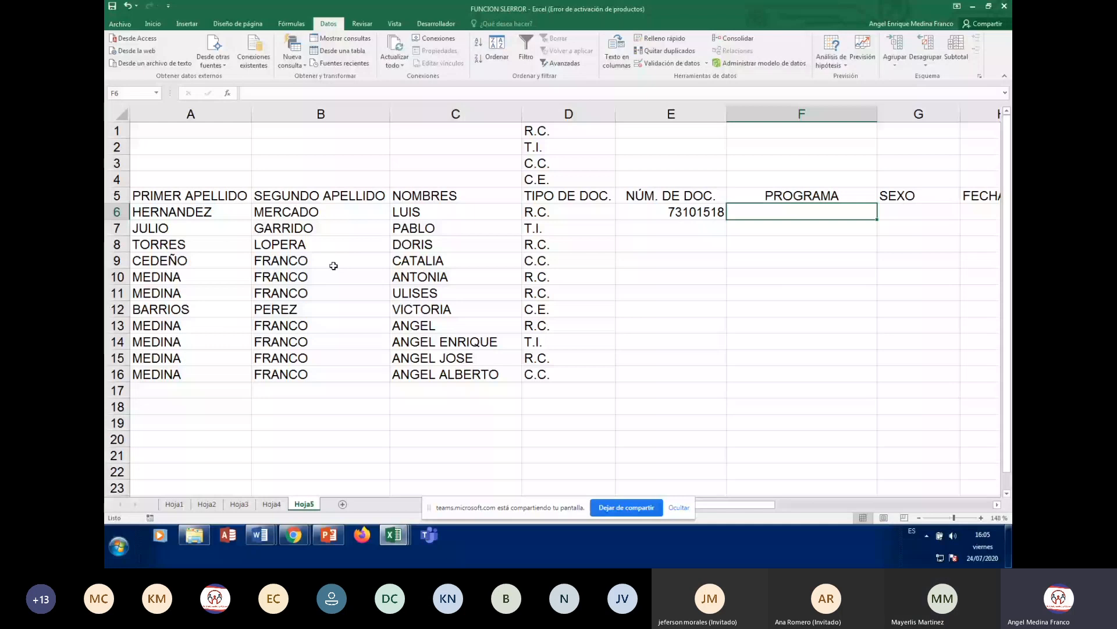
pyautogui.click(815, 423)
pyautogui.click(819, 197)
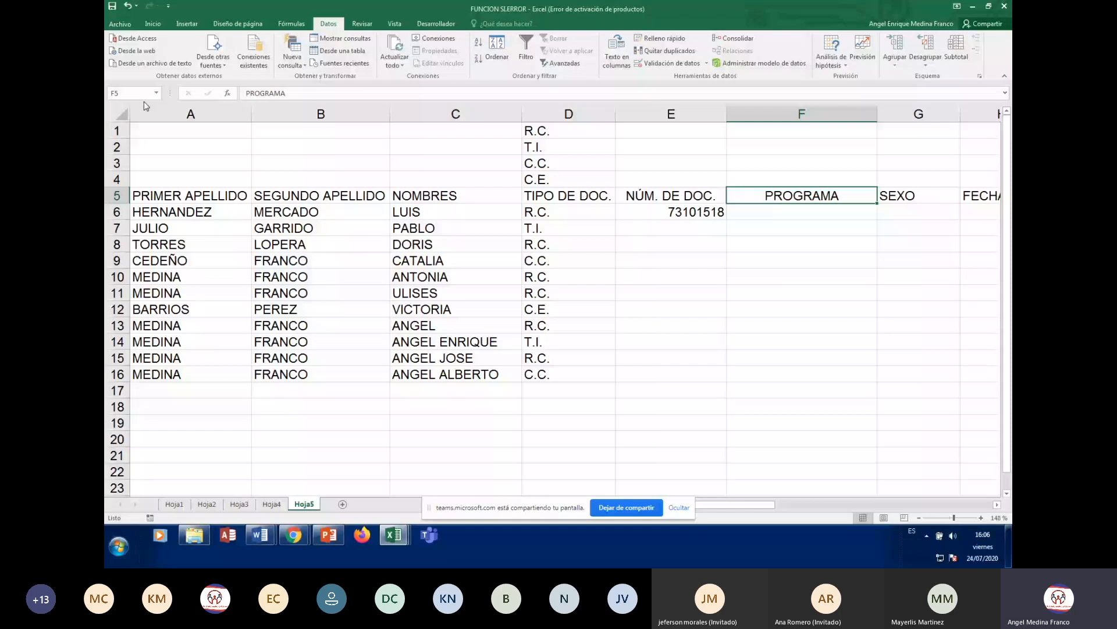
pyautogui.click(152, 23)
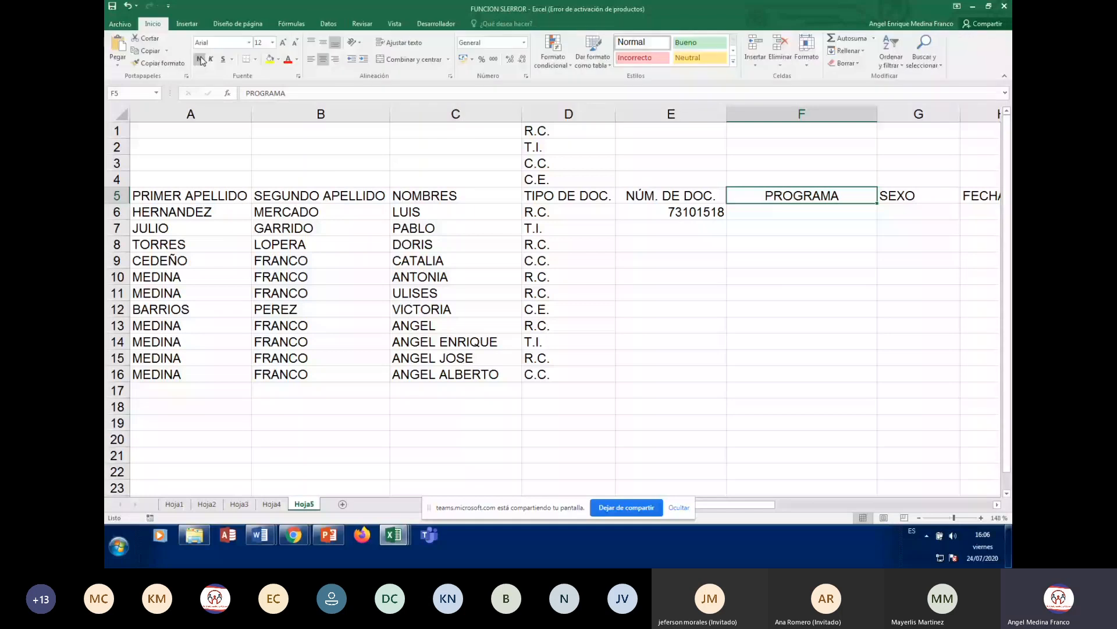
pyautogui.click(200, 59)
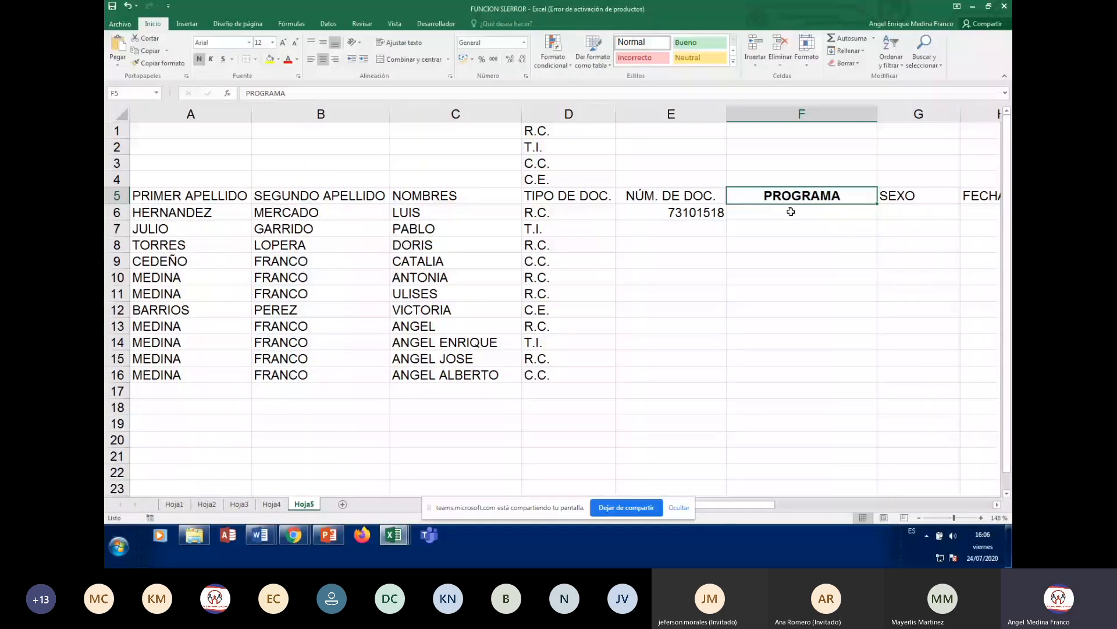
pyautogui.click(790, 212)
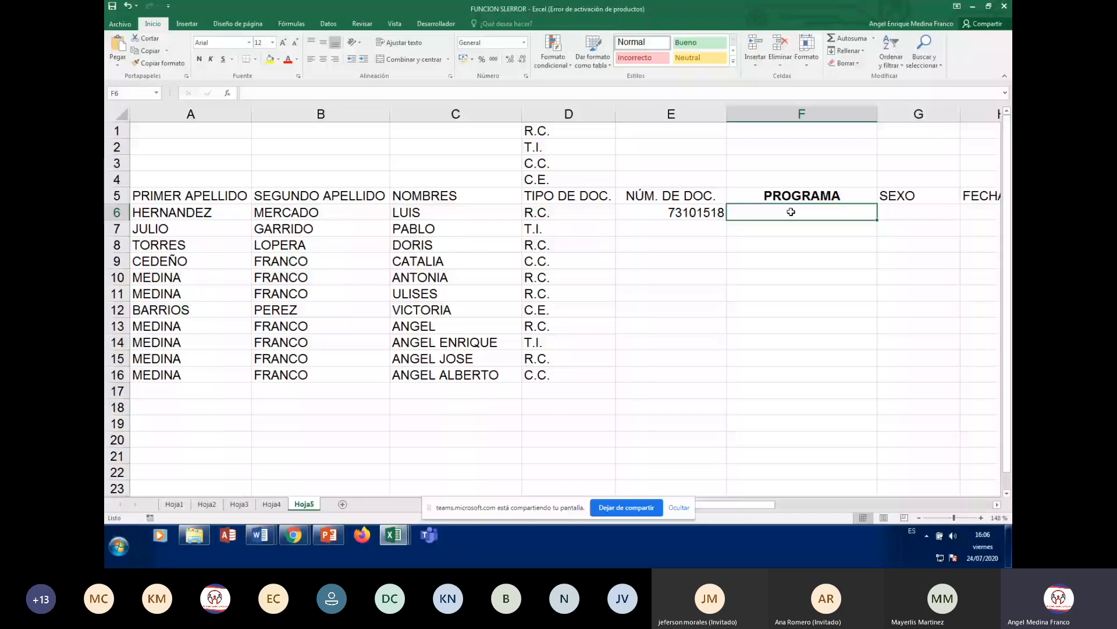
pyautogui.moveTo(954, 518); pyautogui.dragTo(959, 518)
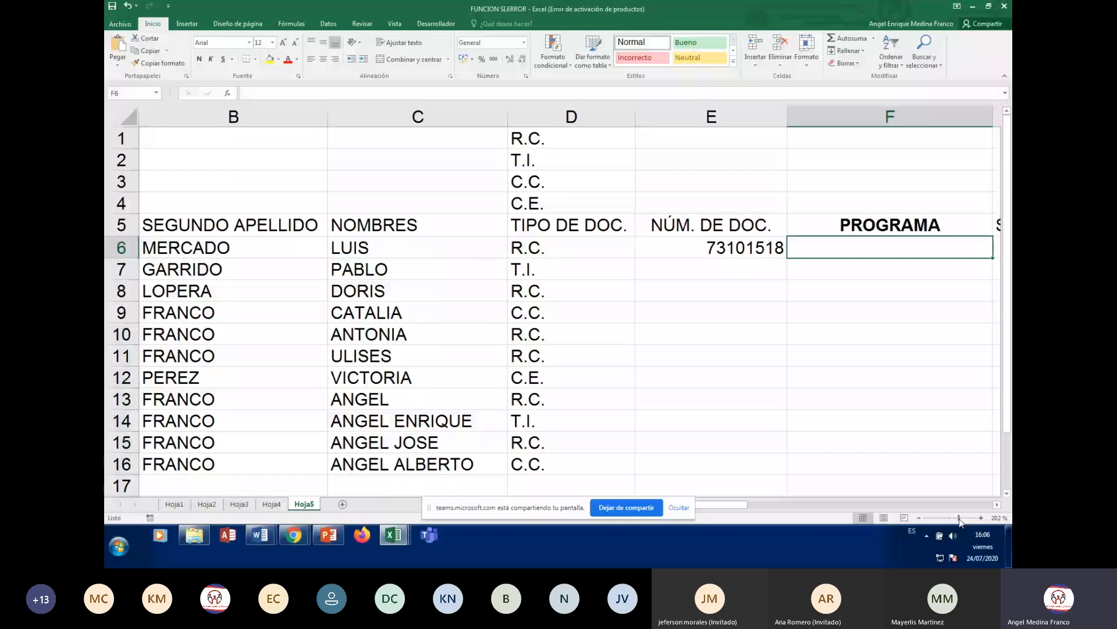
pyautogui.moveTo(959, 517); pyautogui.dragTo(954, 517)
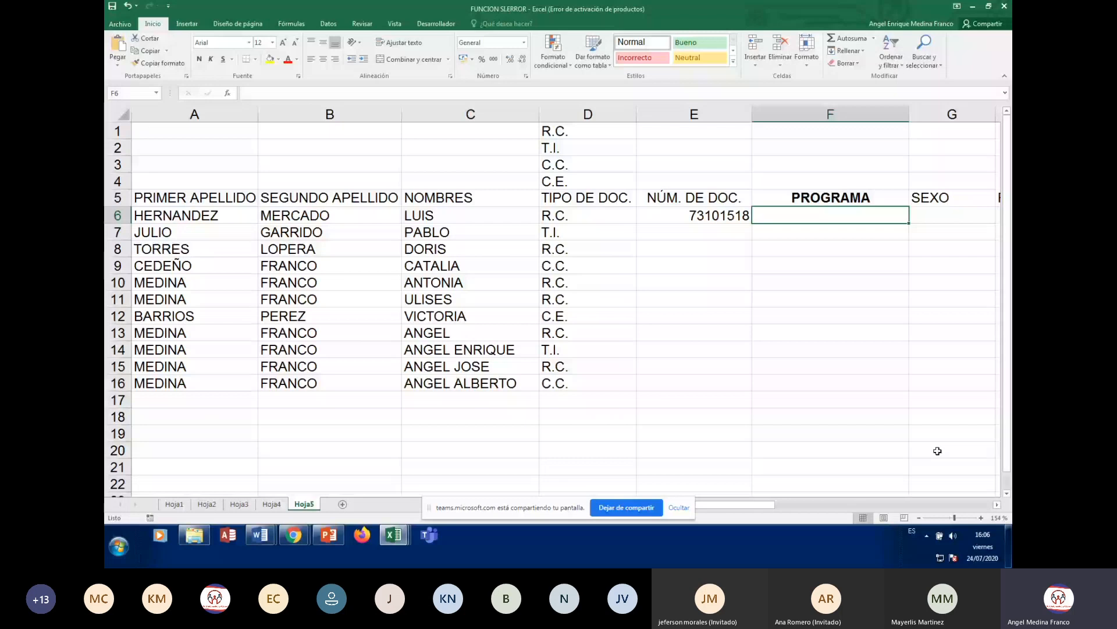
pyautogui.click(997, 504)
pyautogui.click(997, 504)
pyautogui.click(328, 24)
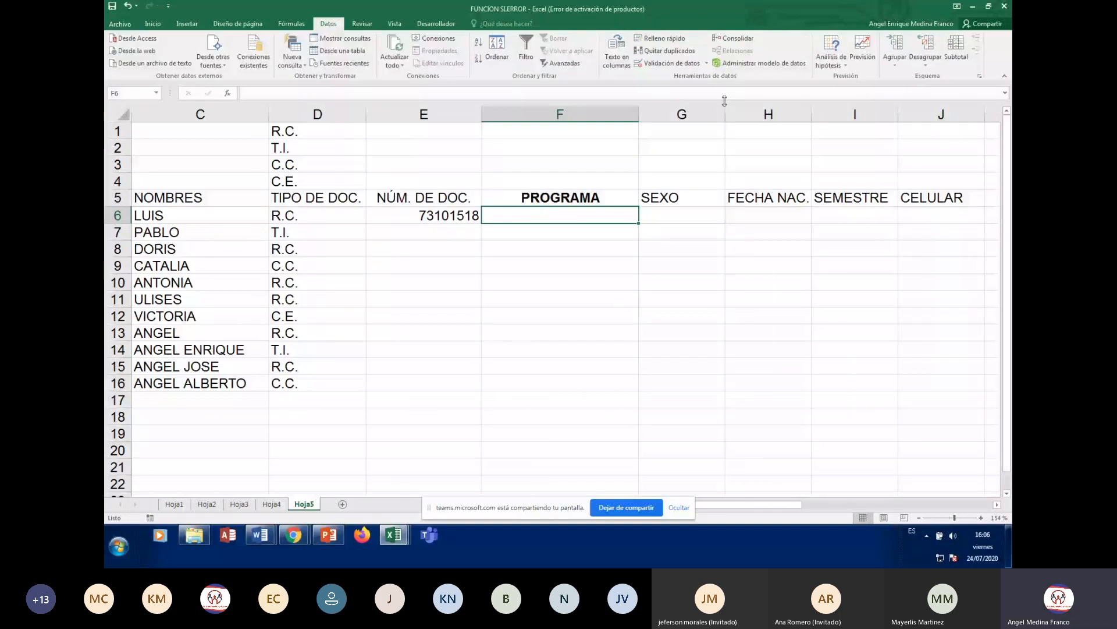
# - Set F6's data validation to allow a Lista
pyautogui.click(669, 63)
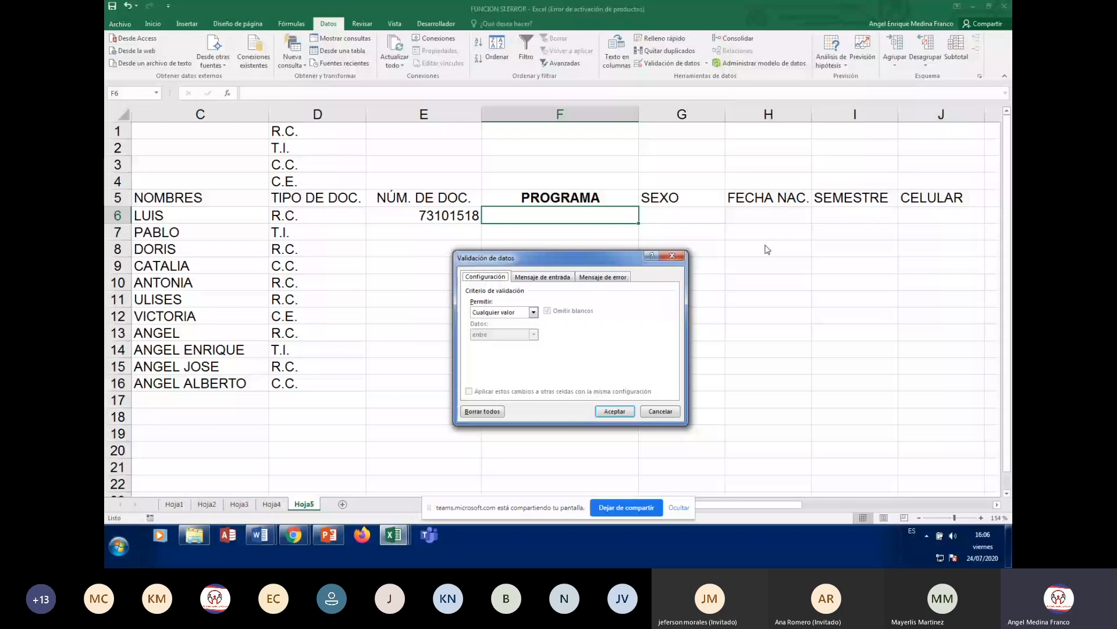
pyautogui.moveTo(622, 264); pyautogui.dragTo(727, 251)
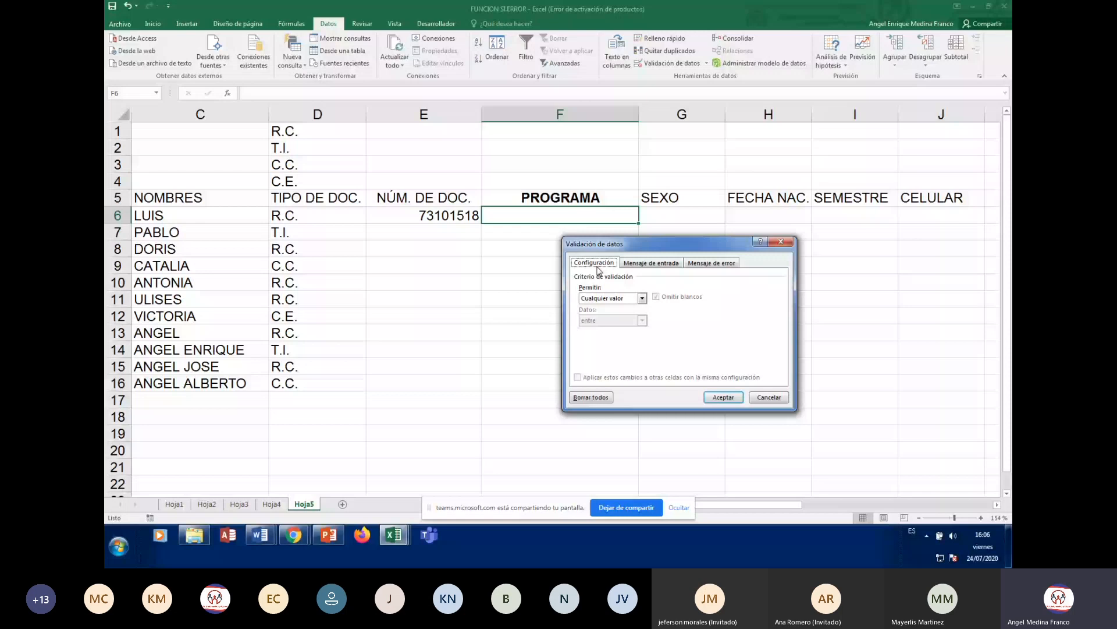
pyautogui.click(643, 299)
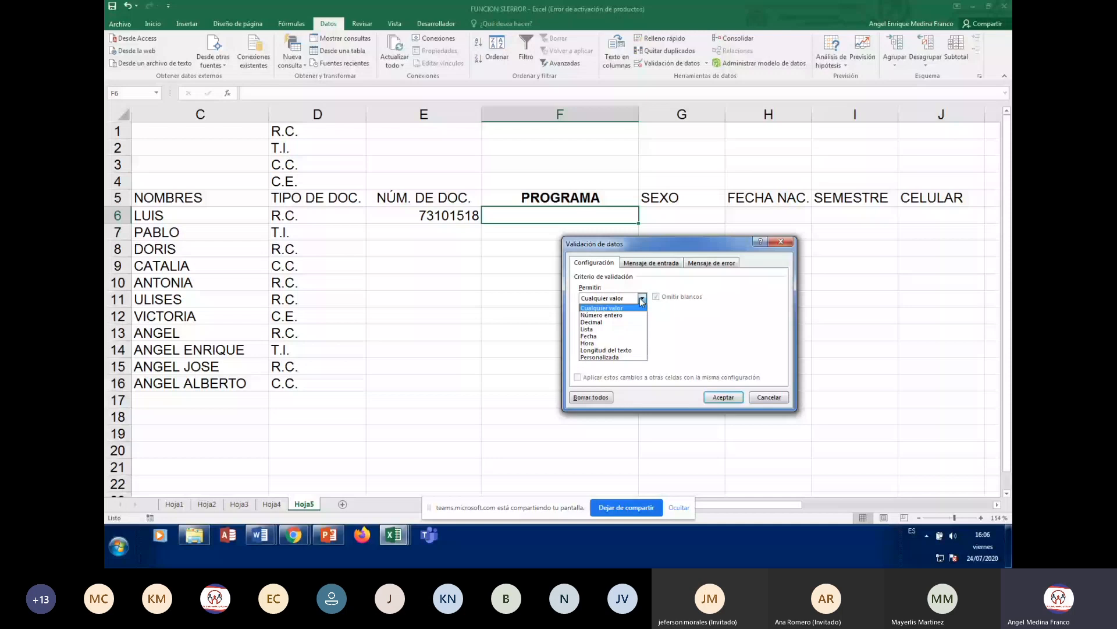
pyautogui.click(613, 330)
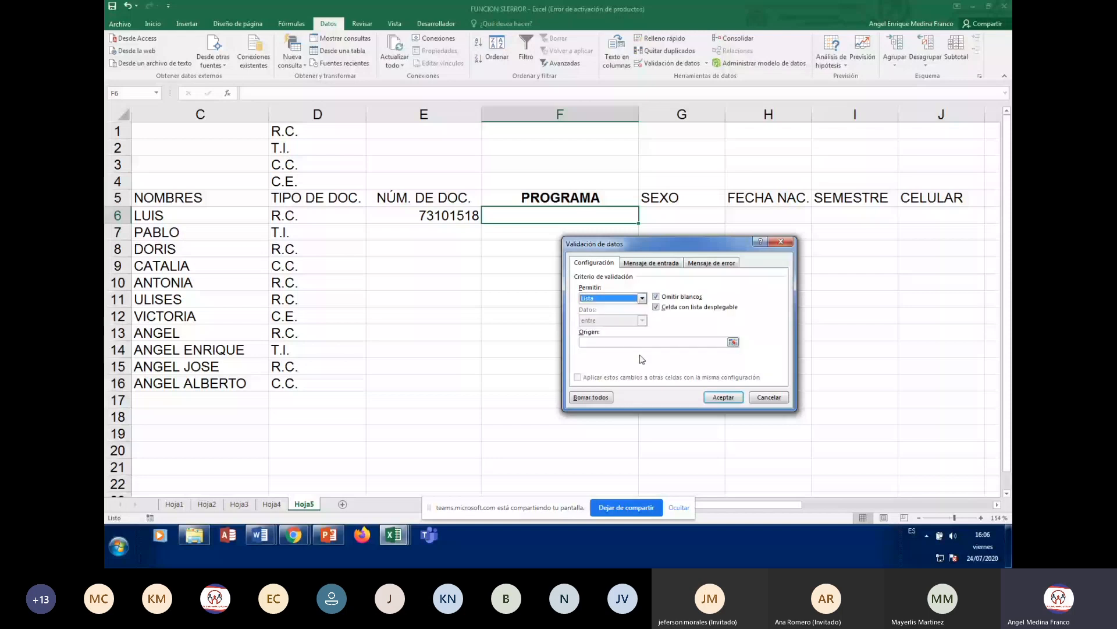
# - Point the list source at the programme names, correcting it from =$X$6:$X$17 to =$X$6:$X$16
pyautogui.click(632, 341)
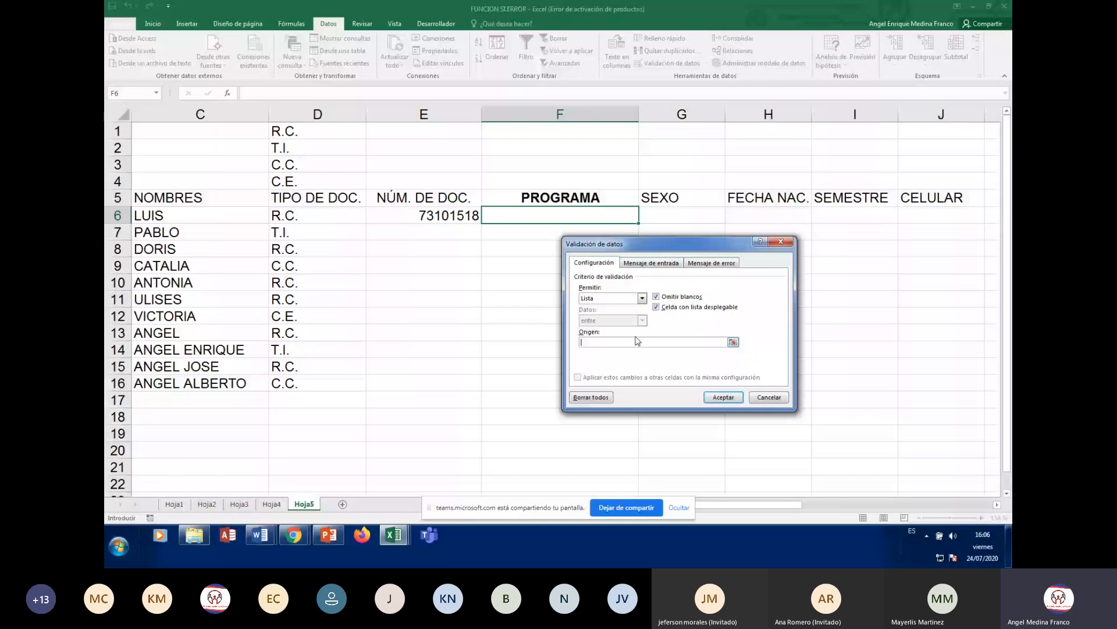
pyautogui.click(867, 234)
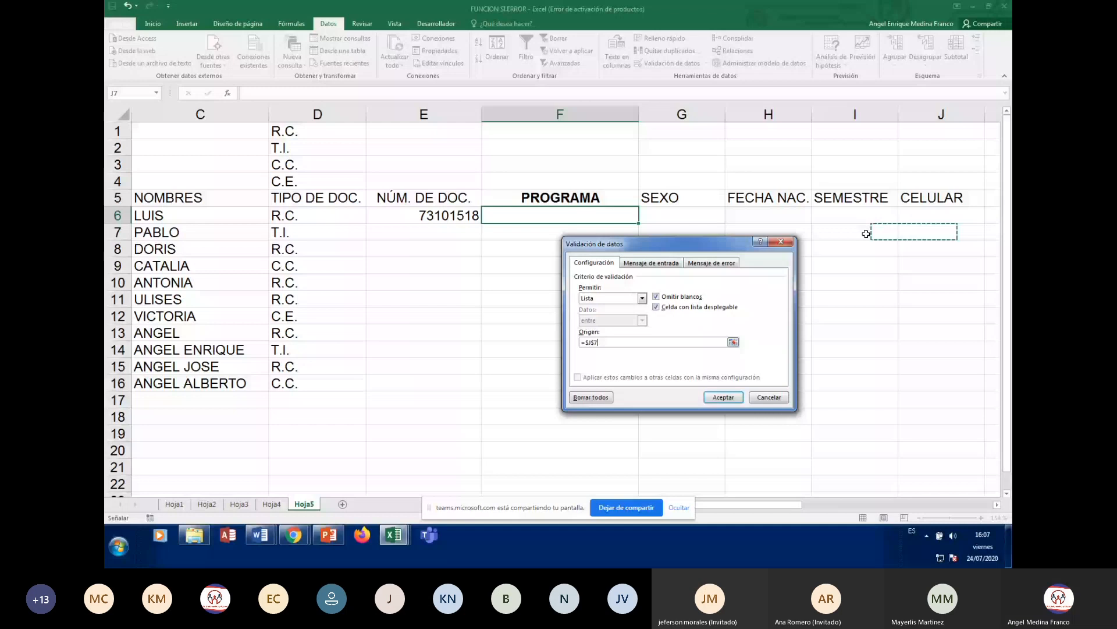
pyautogui.press('Right')
pyautogui.press('Right')
pyautogui.press('Right')
pyautogui.press('Right')
pyautogui.press('Right')
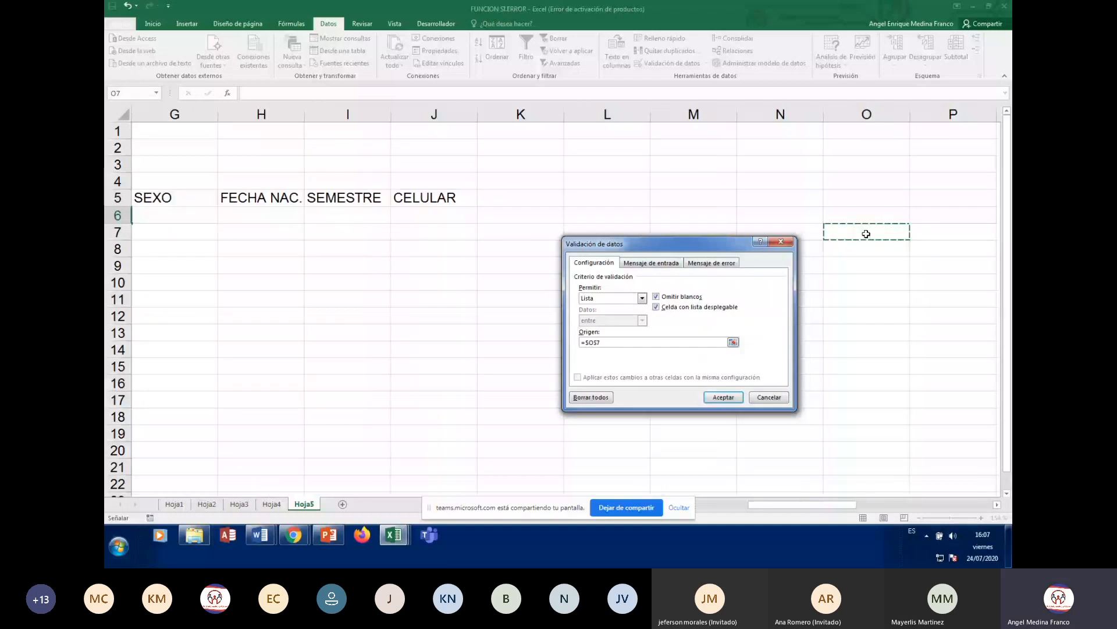
pyautogui.press('Right')
pyautogui.press('Right')
pyautogui.press('Right')
pyautogui.press('Right')
pyautogui.press('Right')
pyautogui.press('Right')
pyautogui.press('Right')
pyautogui.press('Right')
pyautogui.press('Right')
pyautogui.press('Up')
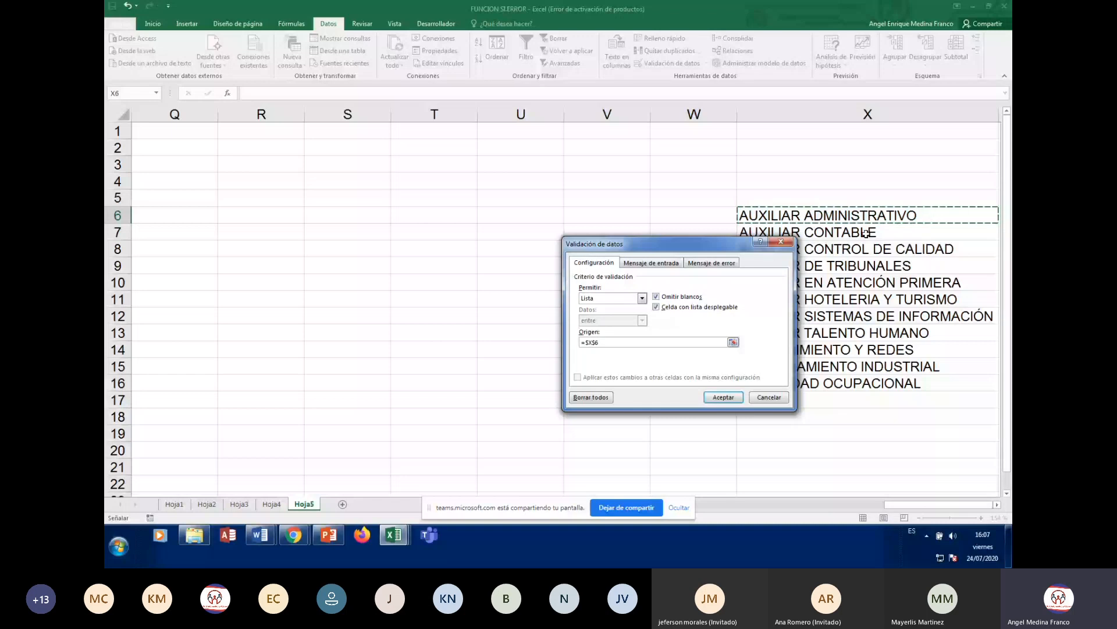
pyautogui.hotkey('shift', 'Down')
pyautogui.hotkey('shift', 'Down')
pyautogui.hotkey('shift', 'Down')
pyautogui.hotkey('shift', 'Down')
pyautogui.hotkey('shift', 'Down')
pyautogui.hotkey('shift', 'Down')
pyautogui.hotkey('shift', 'Down')
pyautogui.hotkey('shift', 'Down')
pyautogui.hotkey('shift', 'Down')
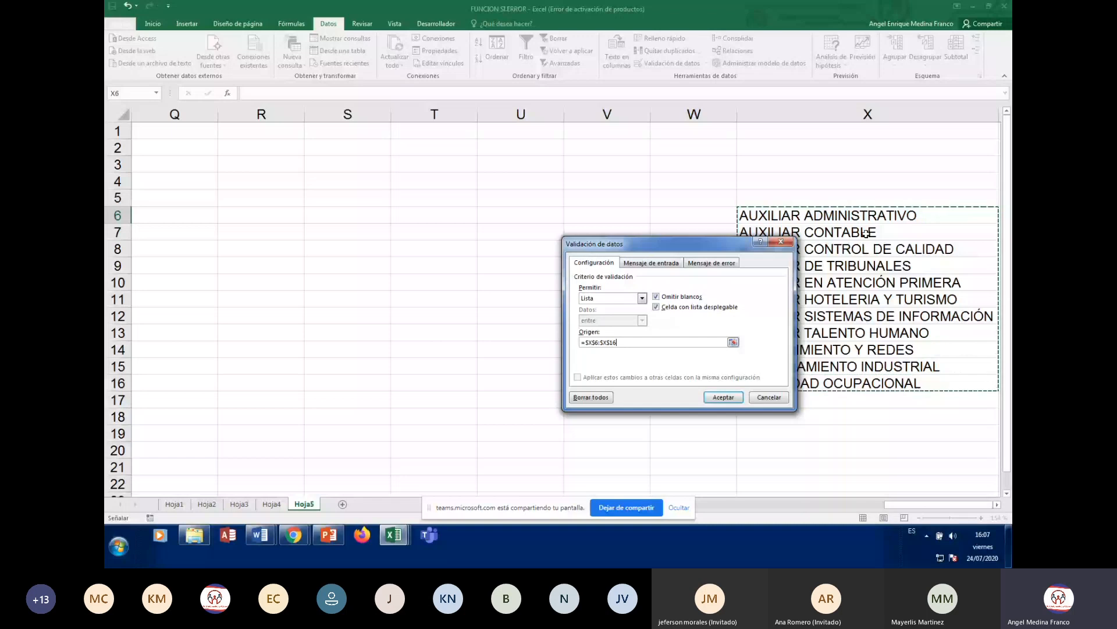
pyautogui.hotkey('shift', 'Down')
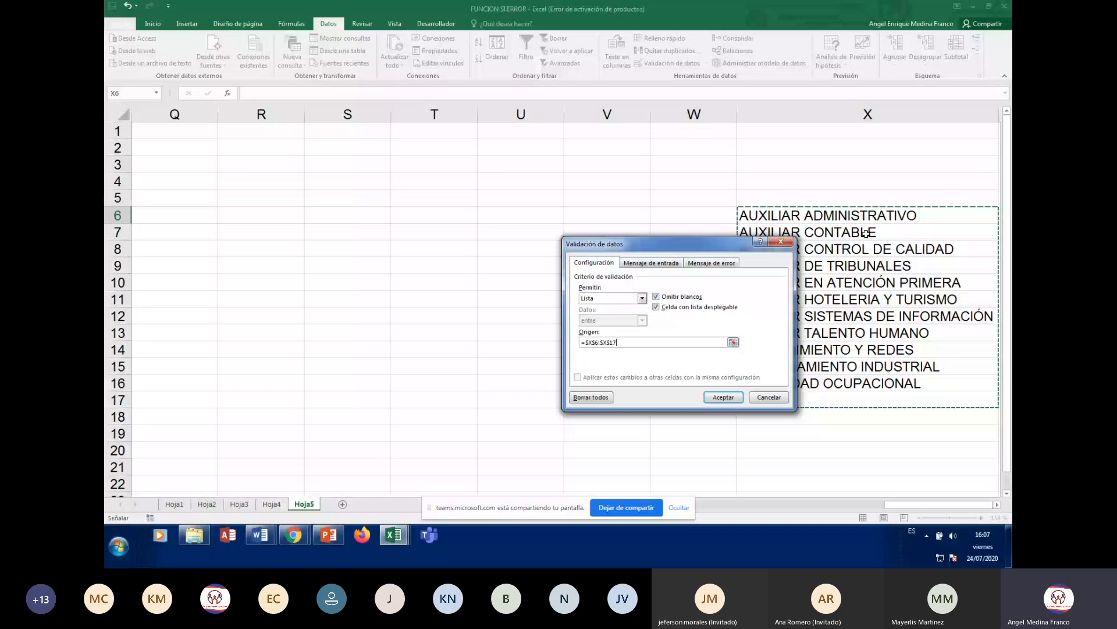
pyautogui.press('BackSpace')
pyautogui.write('6')
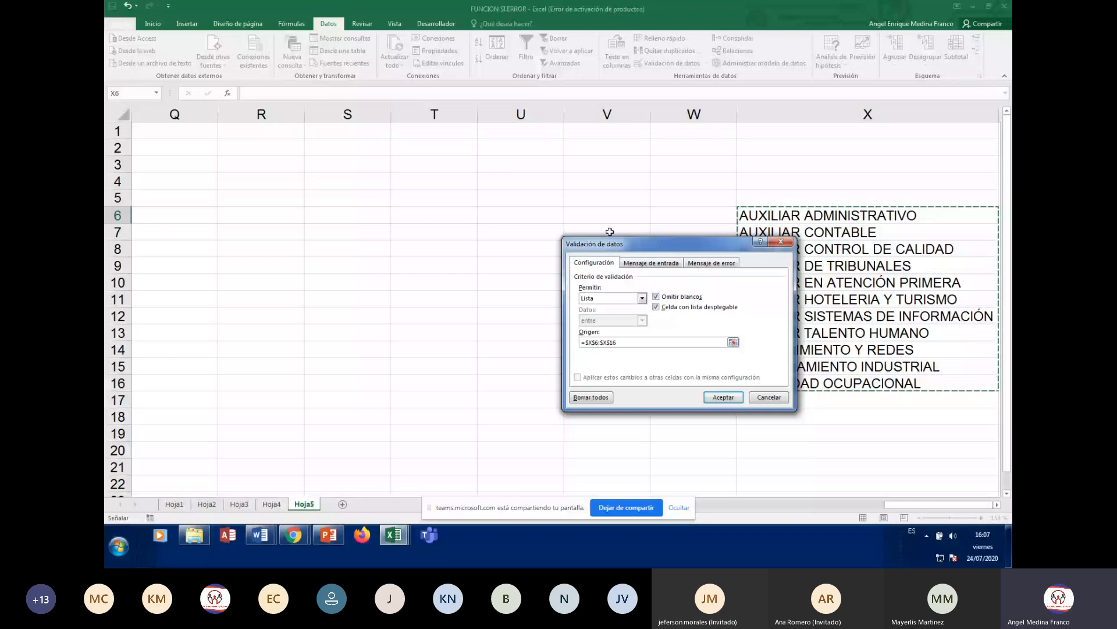
# - Uncheck 'Mostrar mensaje de entrada' and move to the Mensaje de error settings
pyautogui.click(649, 263)
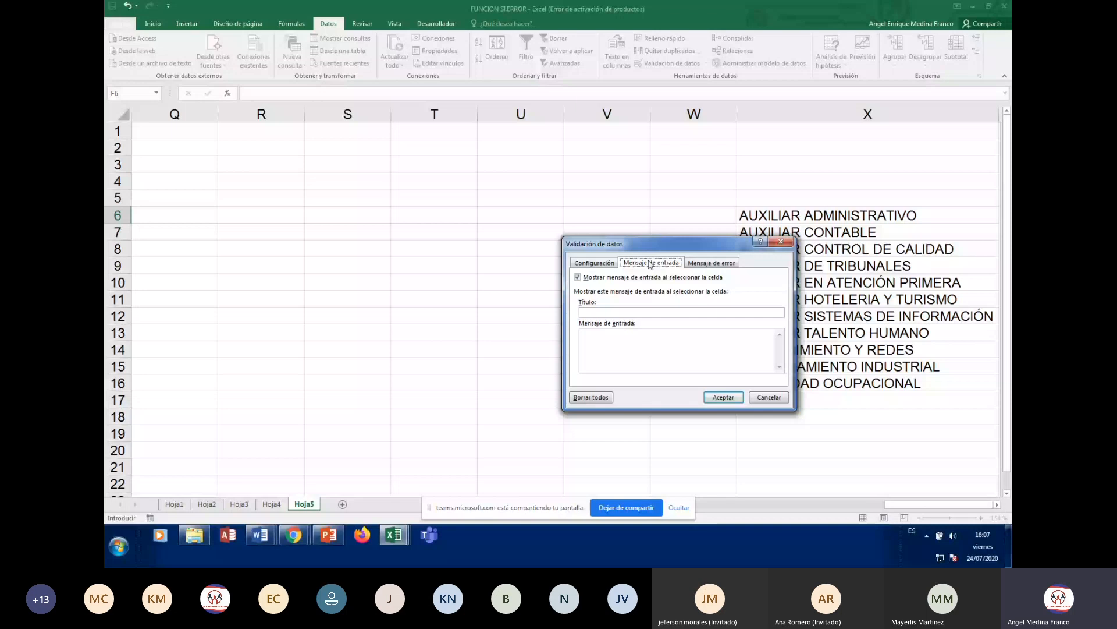
pyautogui.click(579, 279)
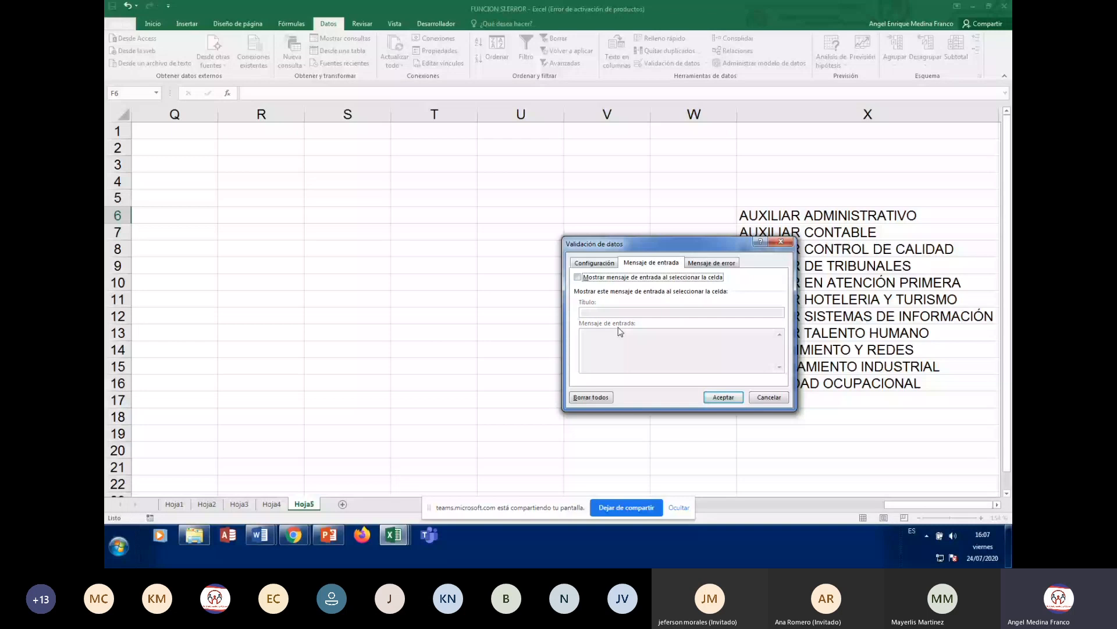
pyautogui.hotkey('ctrl', 'Tab')
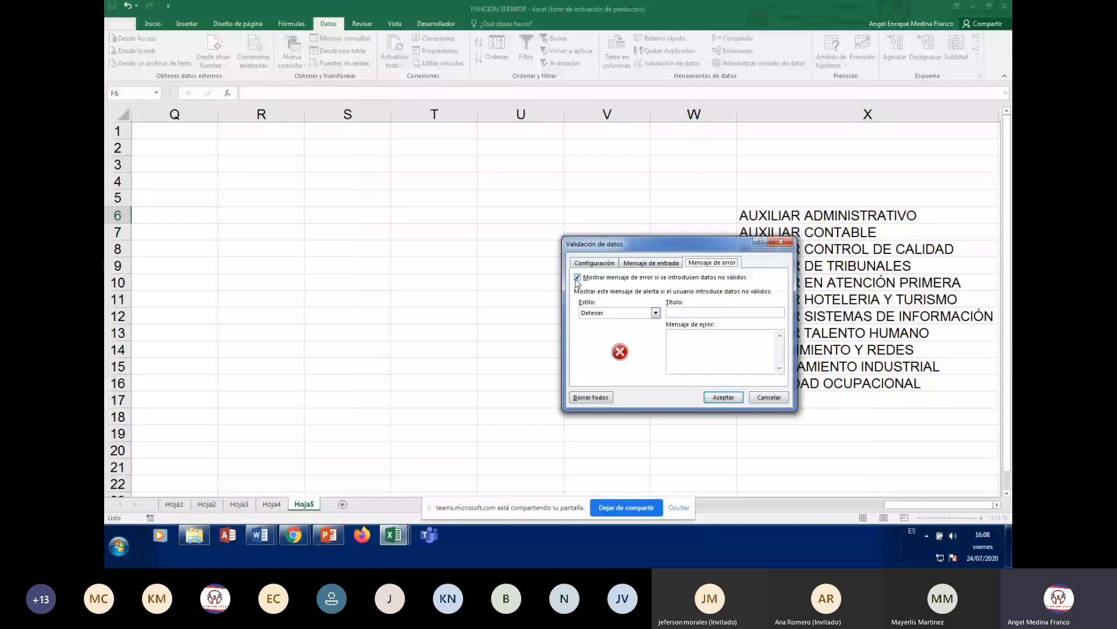
# - Set the Detener alert title 'ERROR EN PROGRAMA' and message 'PROGRAMA NO EXISTE. POR FAVOR REVISE.', then accept
pyautogui.click(711, 313)
pyautogui.write('ERROR EN PROGRAMA')
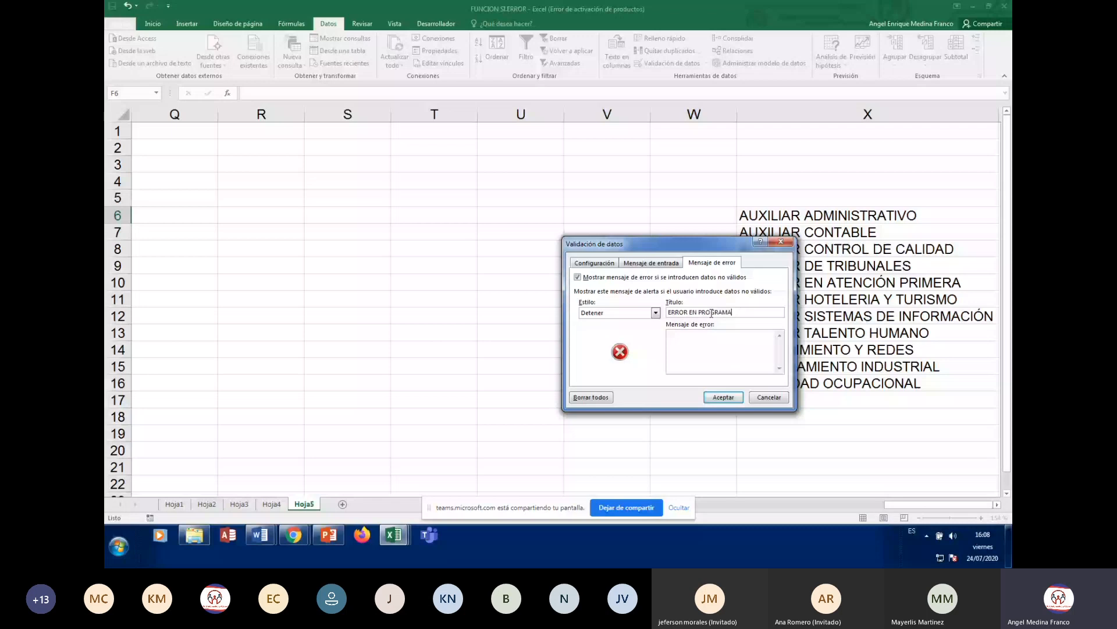
pyautogui.click(702, 342)
pyautogui.write('PR')
pyautogui.write('OGRAMA NO EXISTE. POR FAVOR REVISE.')
pyautogui.click(723, 397)
pyautogui.click(175, 232)
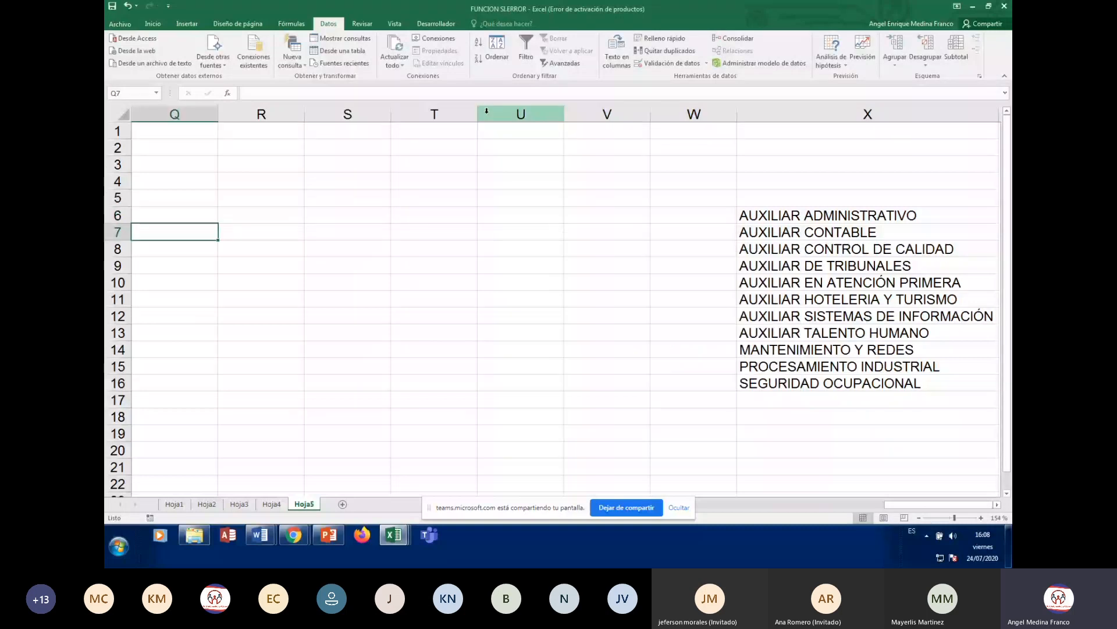
pyautogui.press('Left')
pyautogui.press('Left')
pyautogui.press('Left')
pyautogui.press('Left')
pyautogui.press('Left')
pyautogui.press('Left')
pyautogui.press('Left')
pyautogui.press('Left')
pyautogui.press('Left')
pyautogui.press('Left')
pyautogui.press('Left')
pyautogui.press('Left')
pyautogui.press('Left')
pyautogui.press('Left')
pyautogui.press('Left')
pyautogui.press('Left')
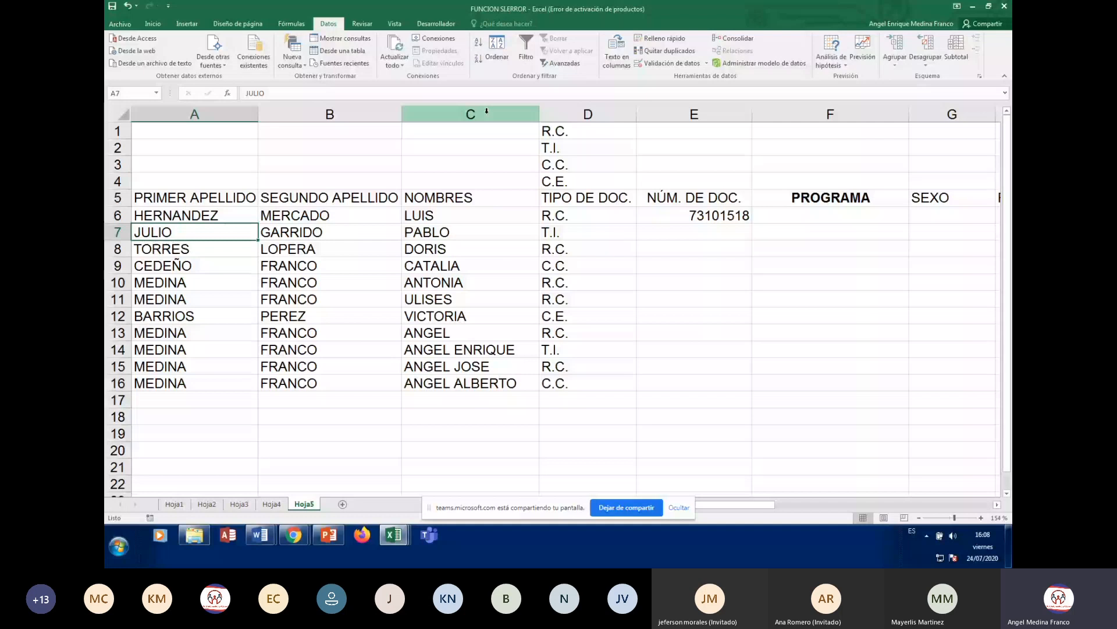
# - Fill F6's validation down to F17, then show F6's dropdown of programme names
pyautogui.press('Up')
pyautogui.press('Right')
pyautogui.press('Right')
pyautogui.press('Right')
pyautogui.press('Right')
pyautogui.press('Right')
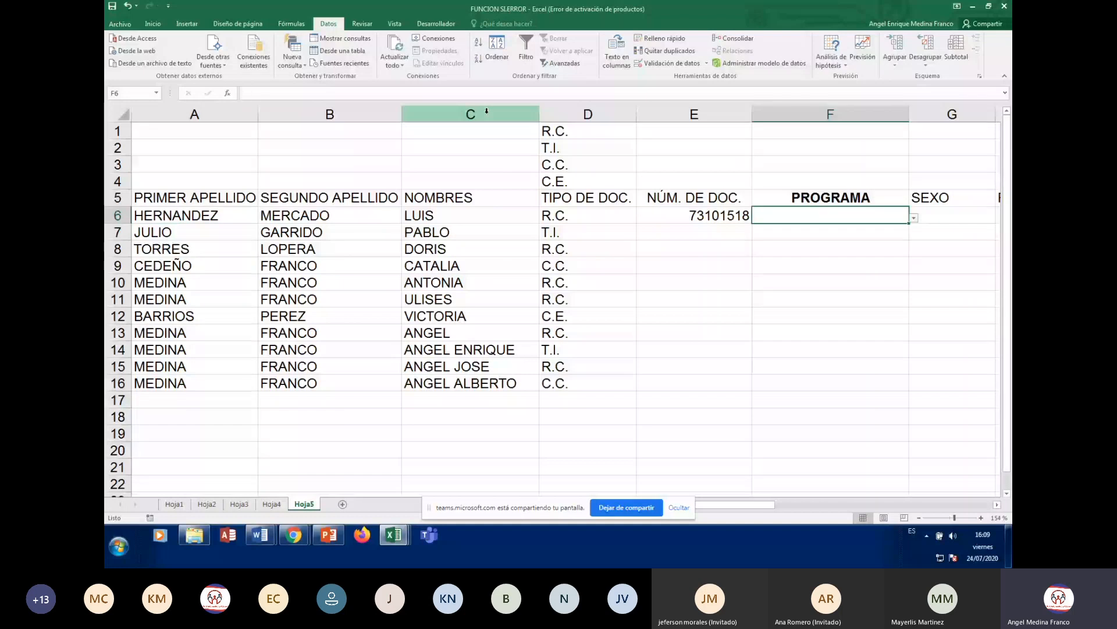
pyautogui.moveTo(908, 223); pyautogui.dragTo(905, 404)
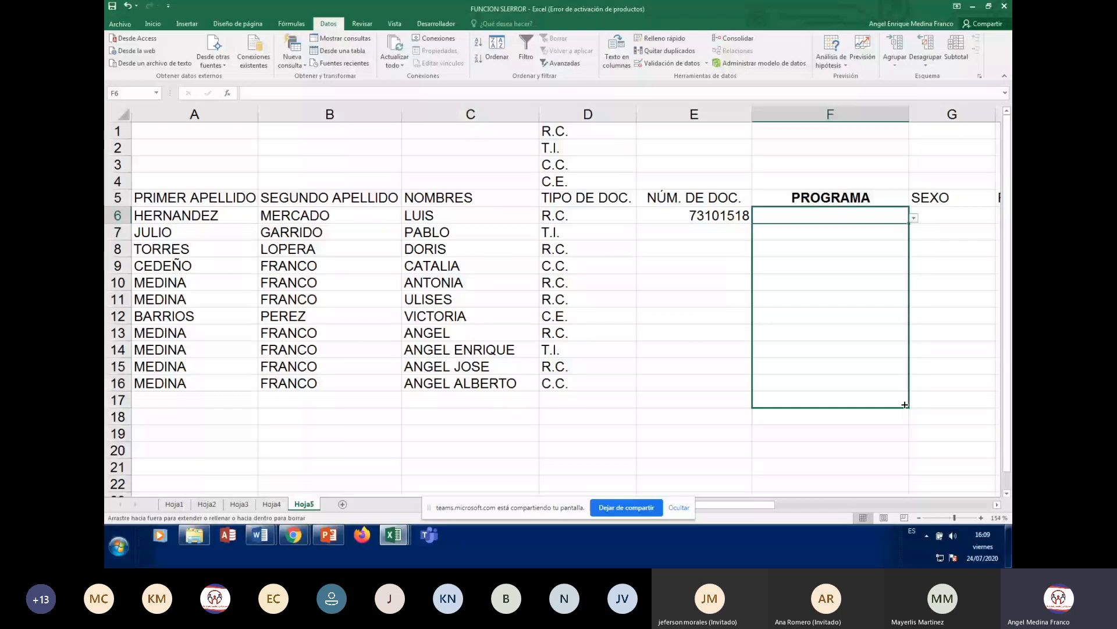
pyautogui.moveTo(905, 405); pyautogui.dragTo(905, 405)
pyautogui.click(952, 332)
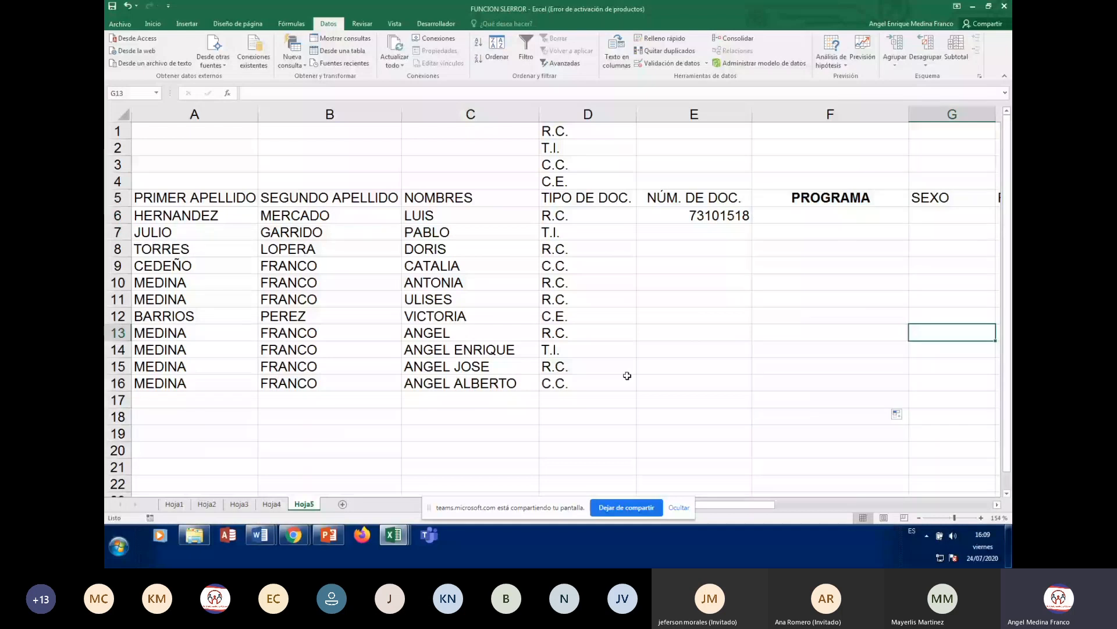
pyautogui.click(891, 220)
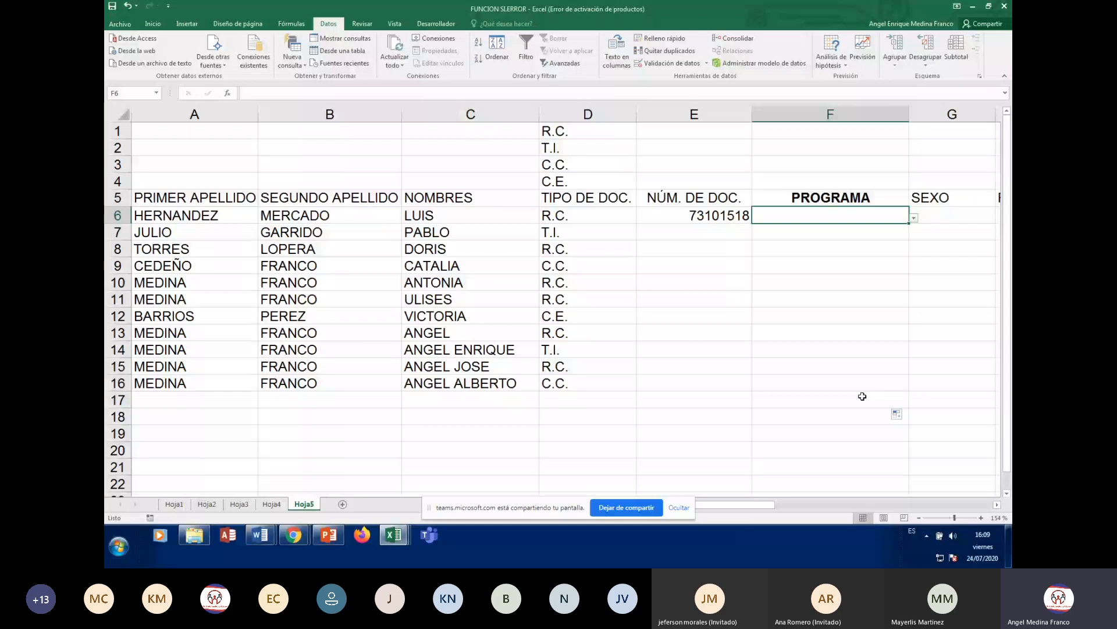
pyautogui.click(915, 219)
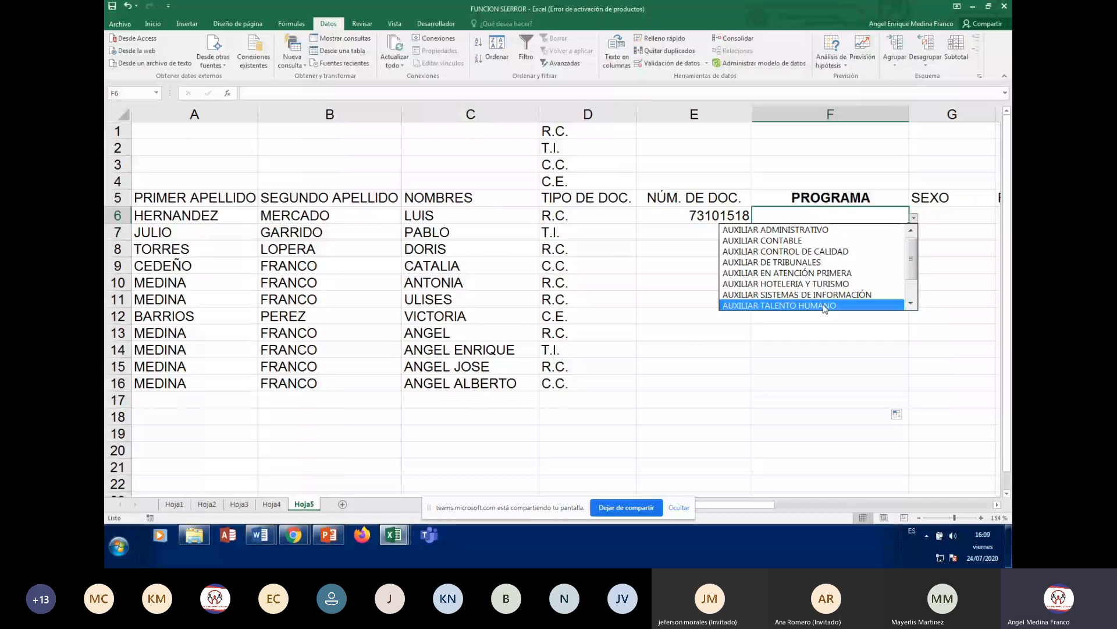
# - Pick AUXILIAR TALENTO HUMANO for F6 and AutoFit column F
pyautogui.click(835, 221)
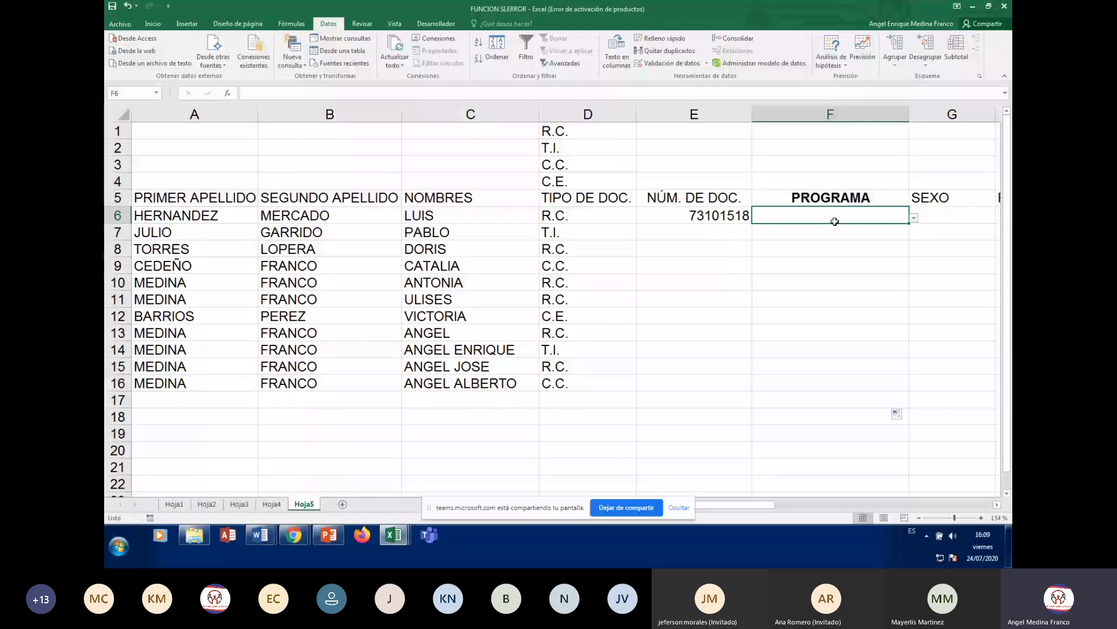
pyautogui.click(914, 218)
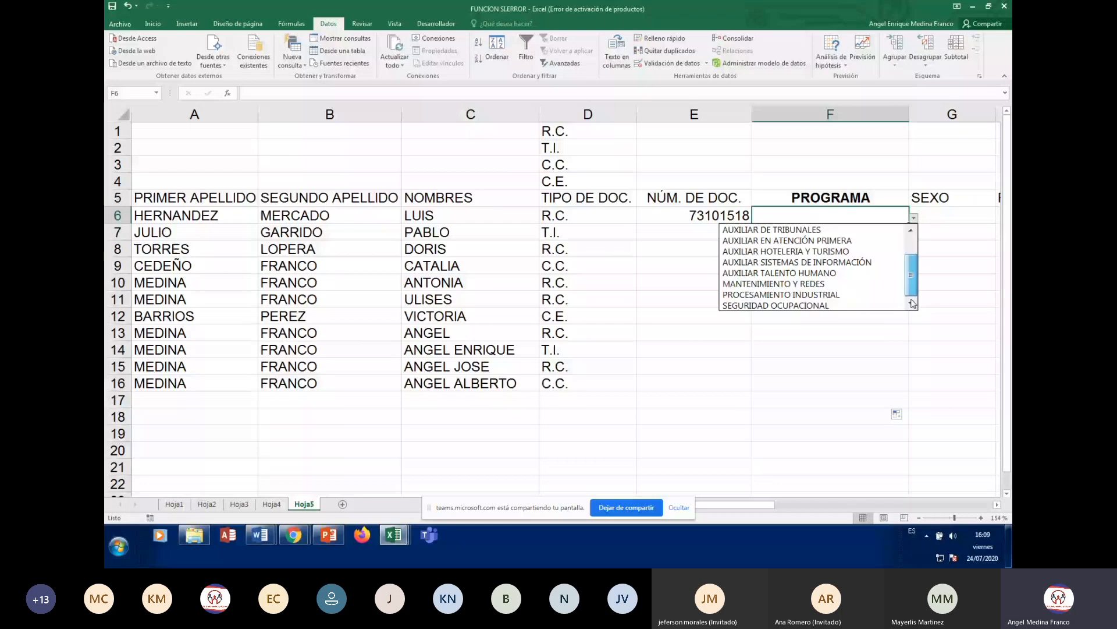
pyautogui.click(797, 273)
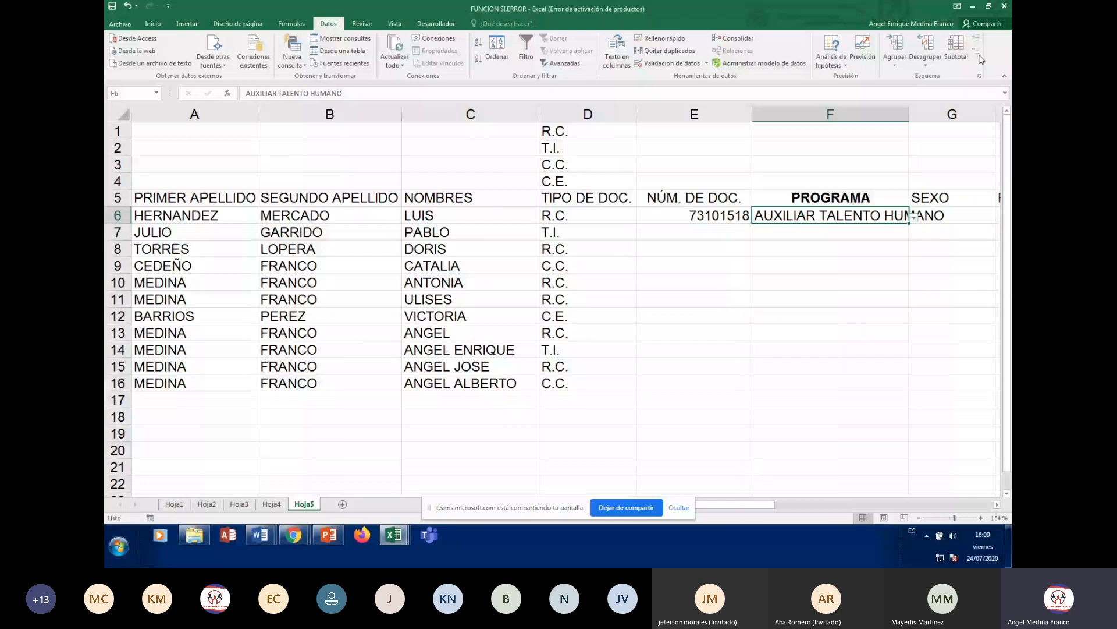
pyautogui.doubleClick(909, 114)
pyautogui.click(920, 327)
# - Pick AUXILIAR ADMINISTRATIVO for F7 and AUXILIAR HOTELERIA Y TURISMO for F8, then widen column F
pyautogui.click(938, 231)
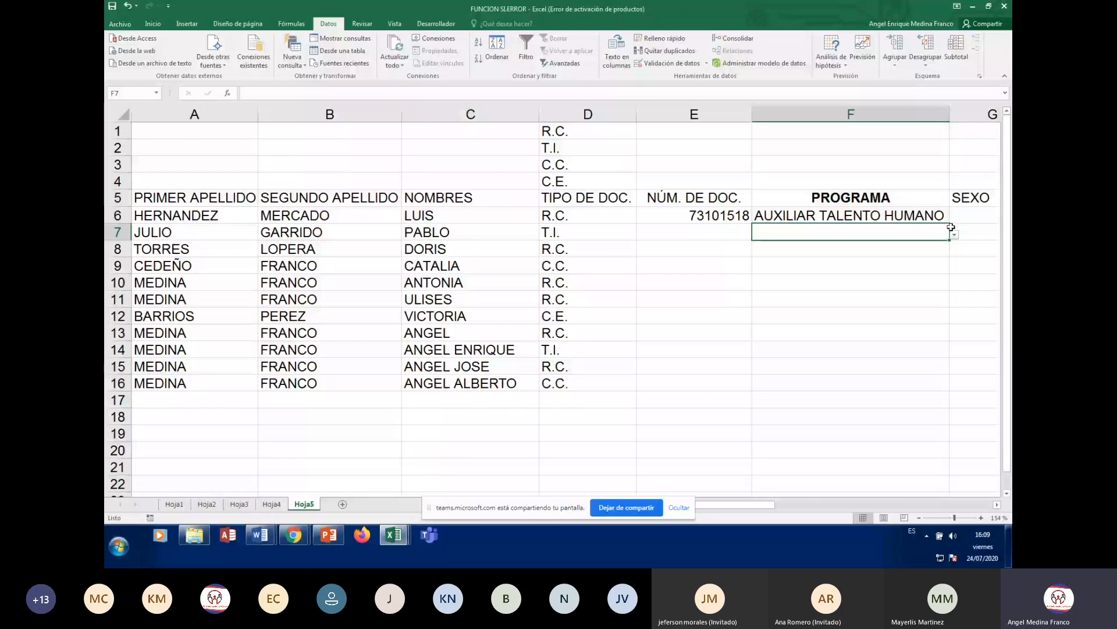
pyautogui.click(955, 234)
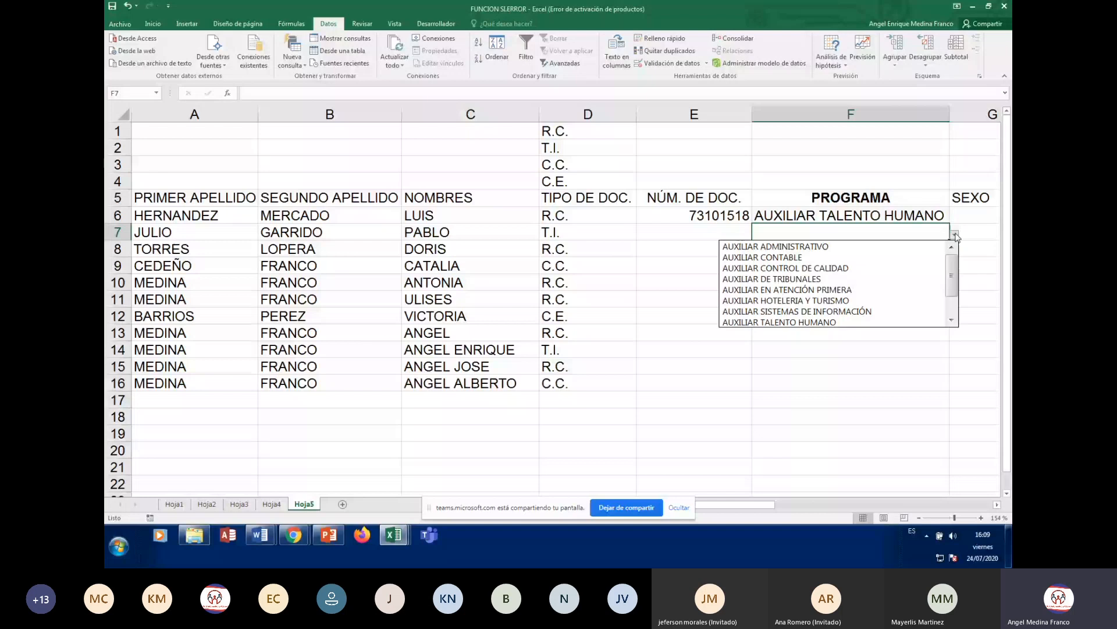
pyautogui.click(883, 253)
pyautogui.press('Return')
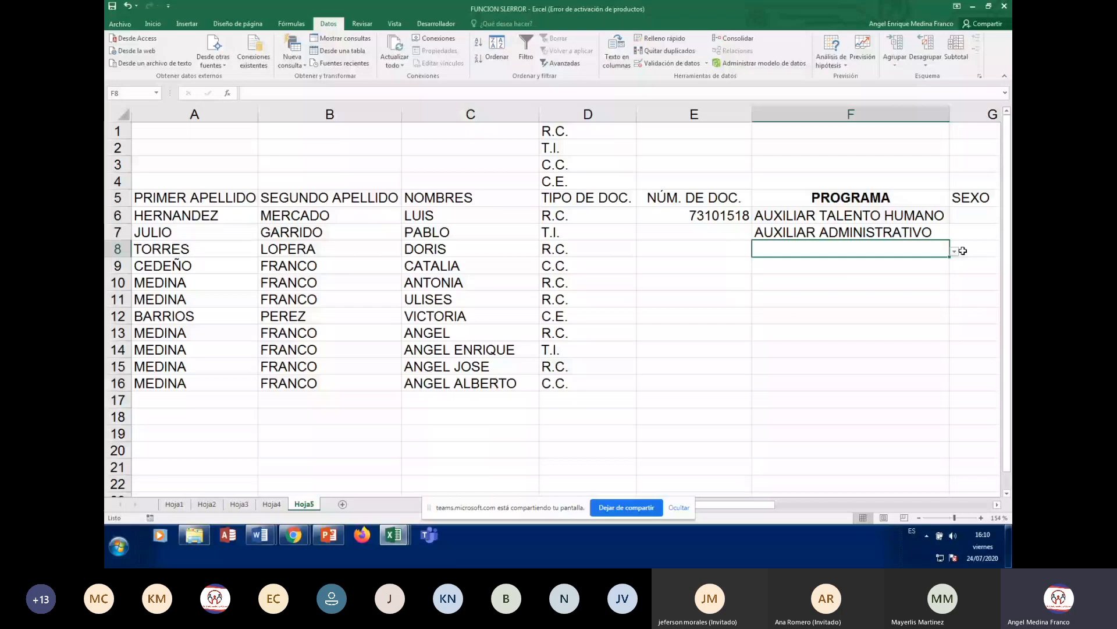
pyautogui.click(955, 251)
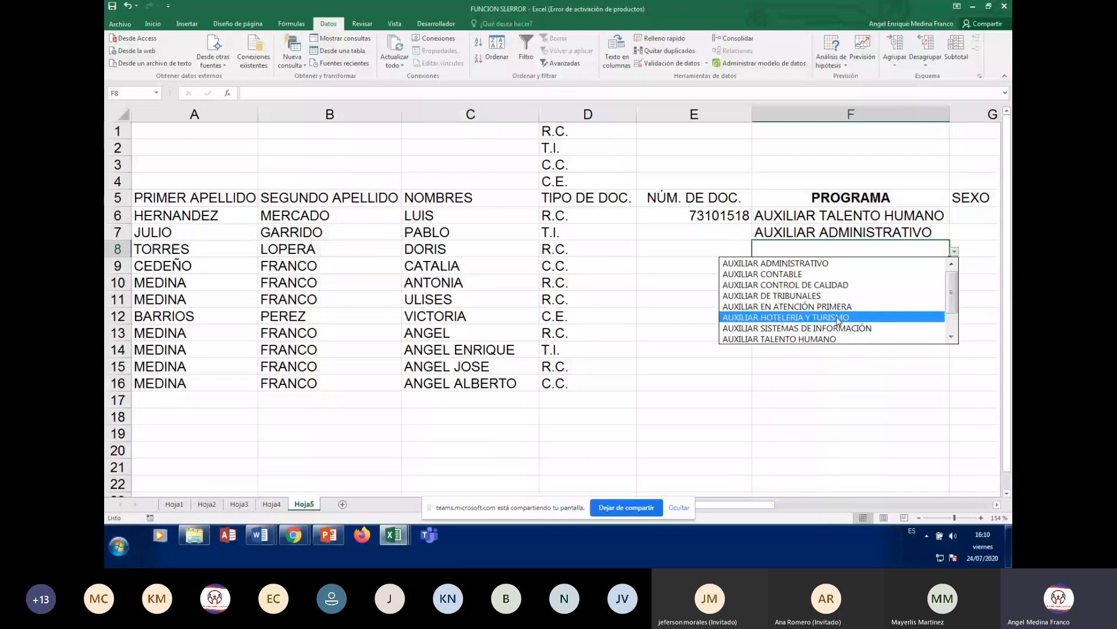
pyautogui.click(838, 317)
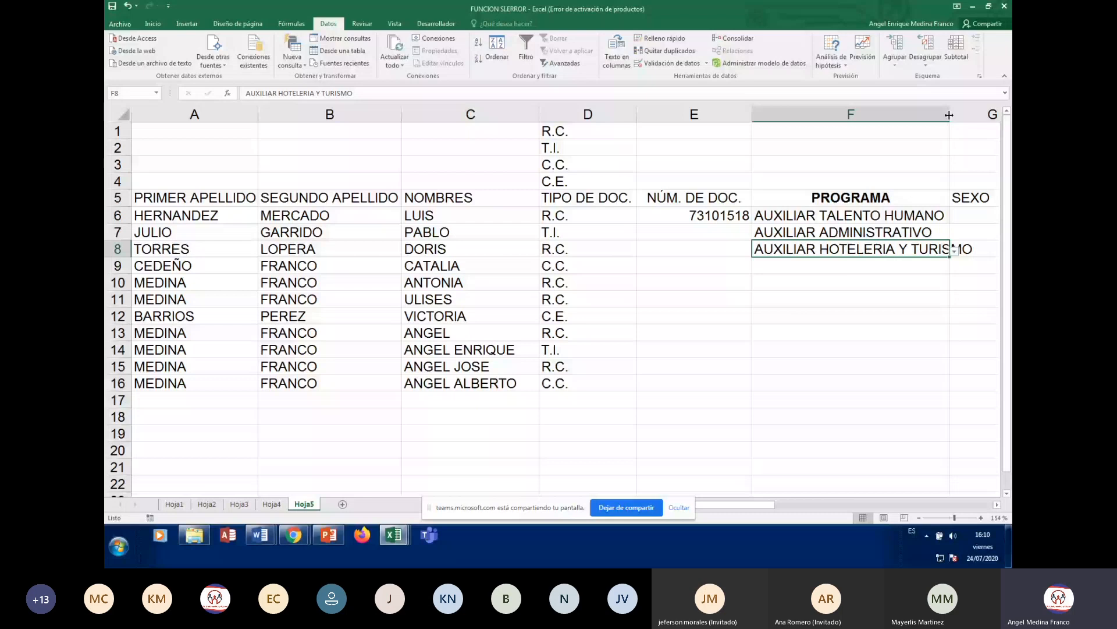
pyautogui.doubleClick(949, 114)
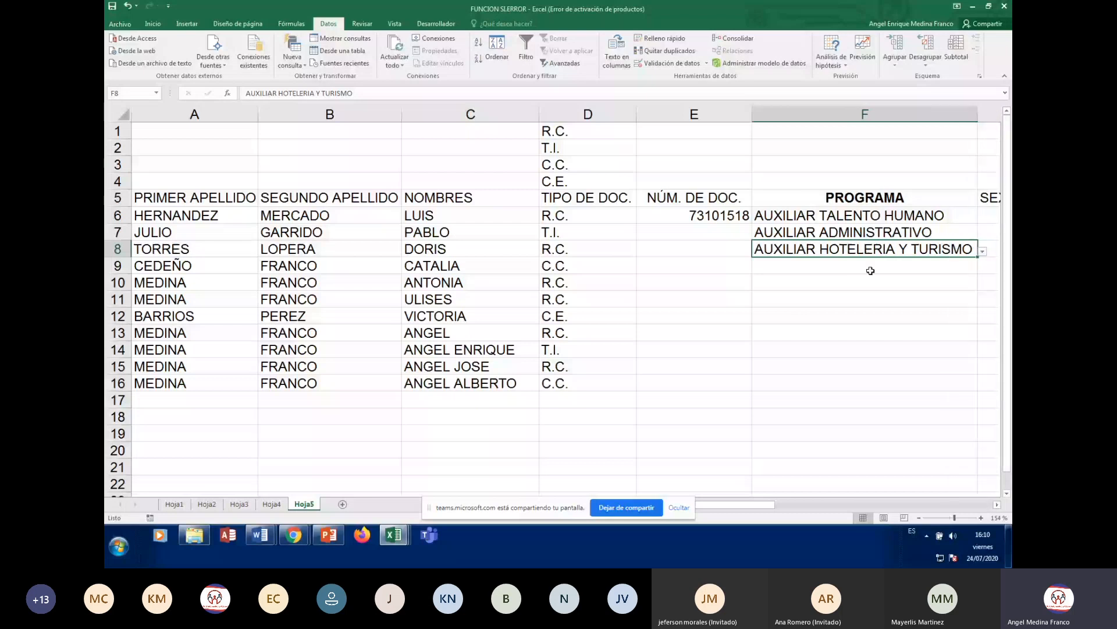
# - Pick PROCESAMIENTO INDUSTRIAL from F9's dropdown
pyautogui.click(870, 271)
pyautogui.click(983, 269)
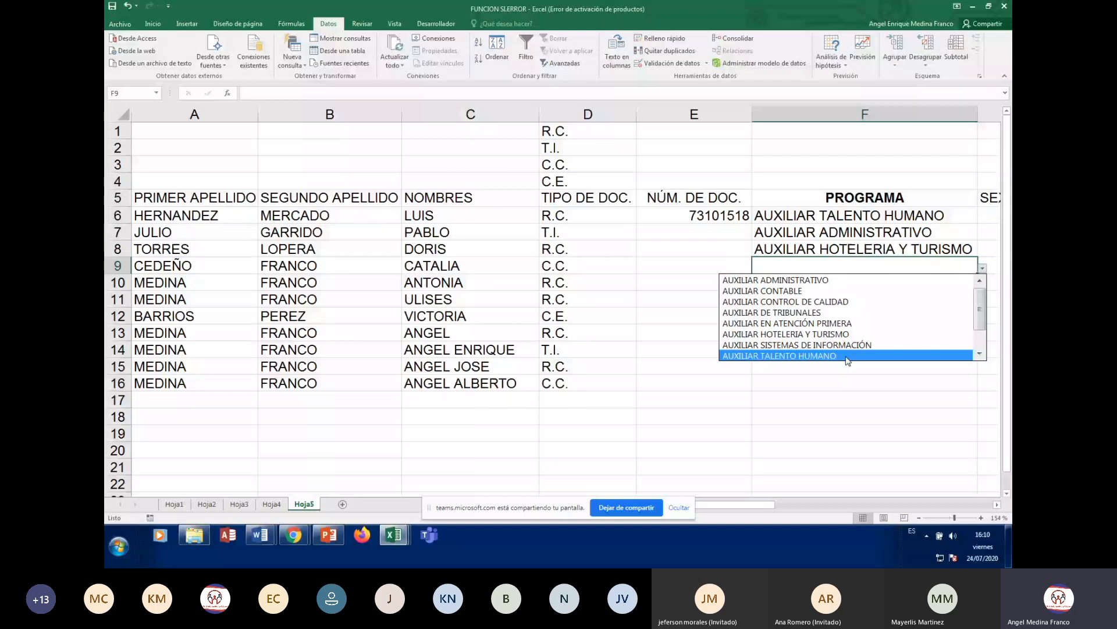
pyautogui.scroll(-1, 825, 351)
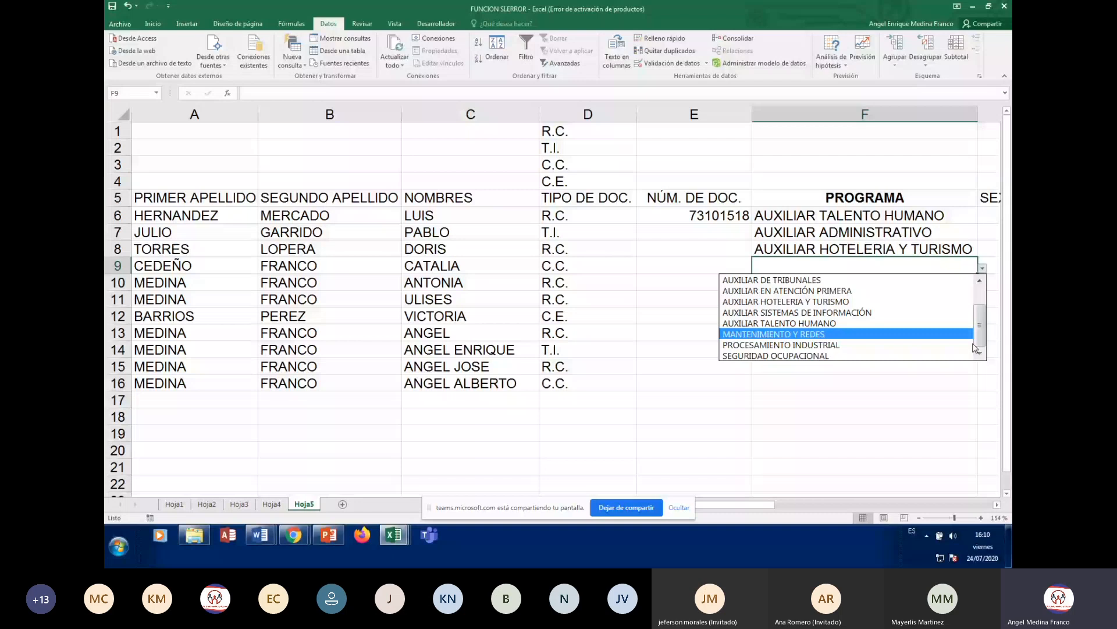
pyautogui.click(806, 344)
pyautogui.click(842, 280)
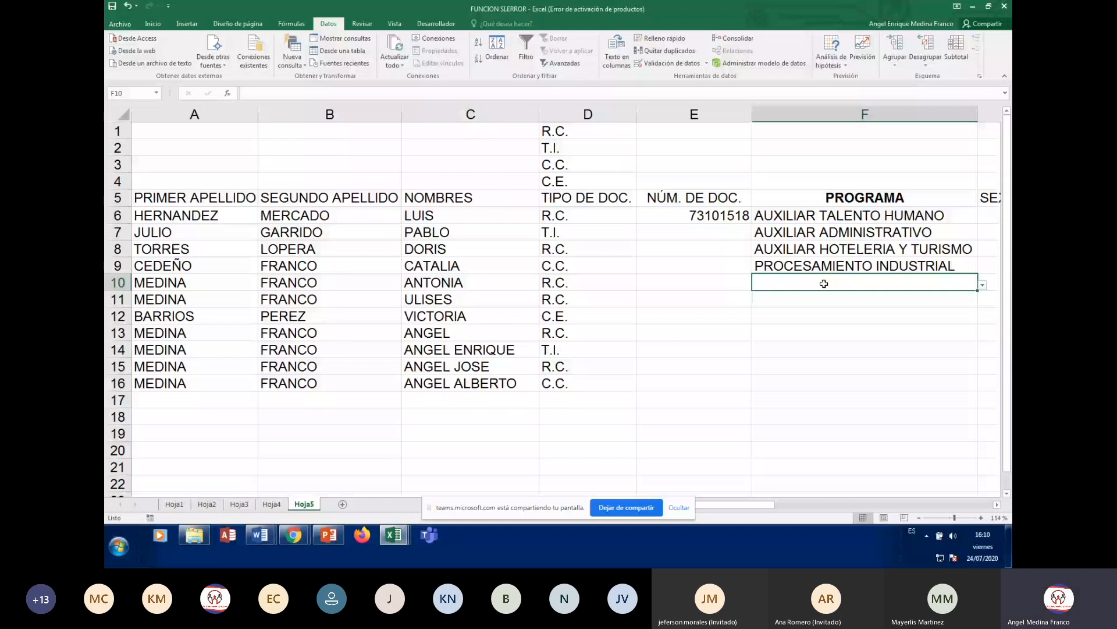
pyautogui.moveTo(809, 494); pyautogui.dragTo(807, 486)
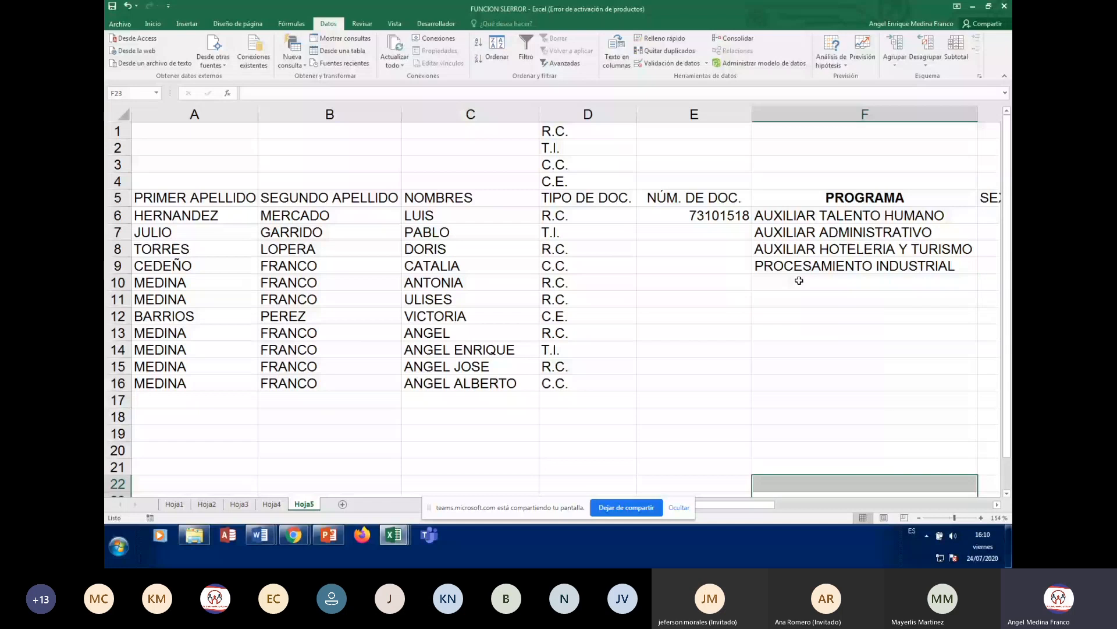
pyautogui.click(799, 281)
pyautogui.write('AUXIL')
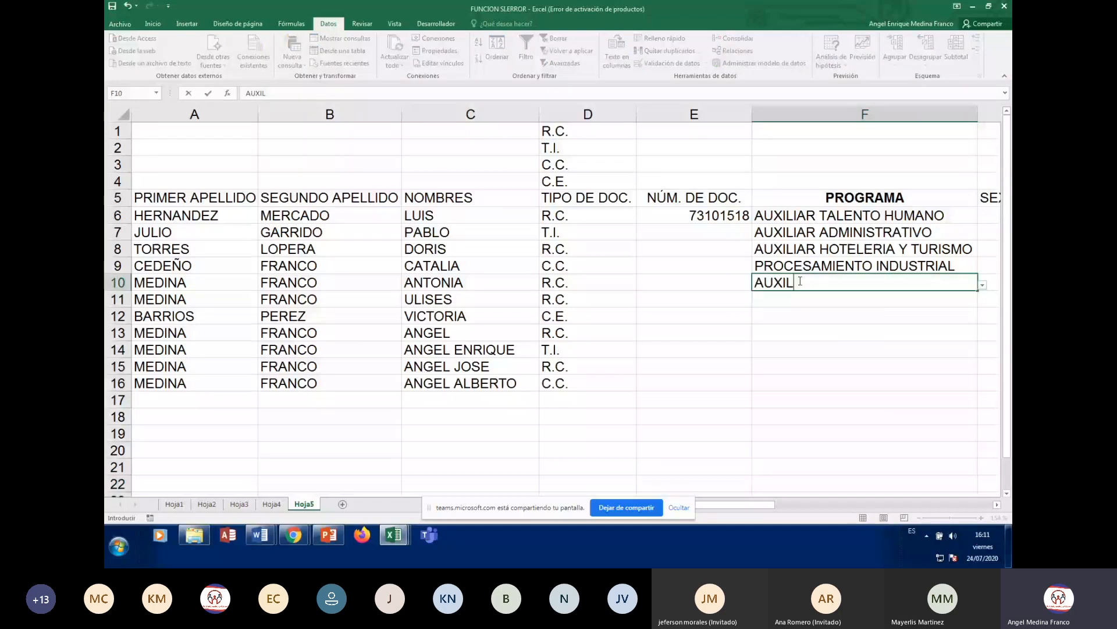
pyautogui.write('IAR DE SOLDADU')
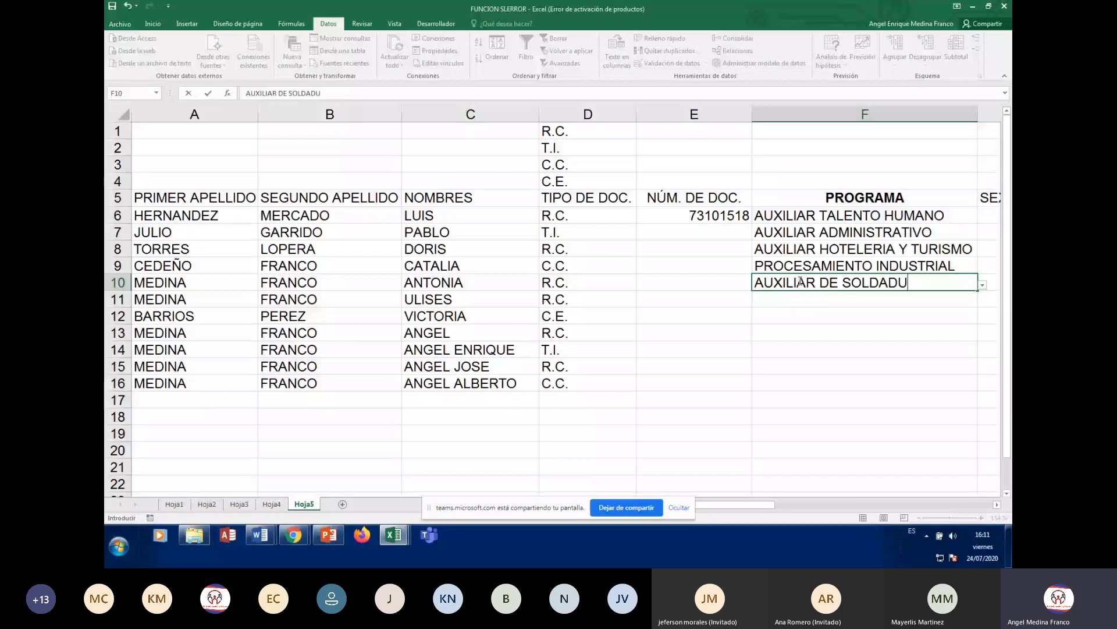
pyautogui.write('RA')
pyautogui.press('Return')
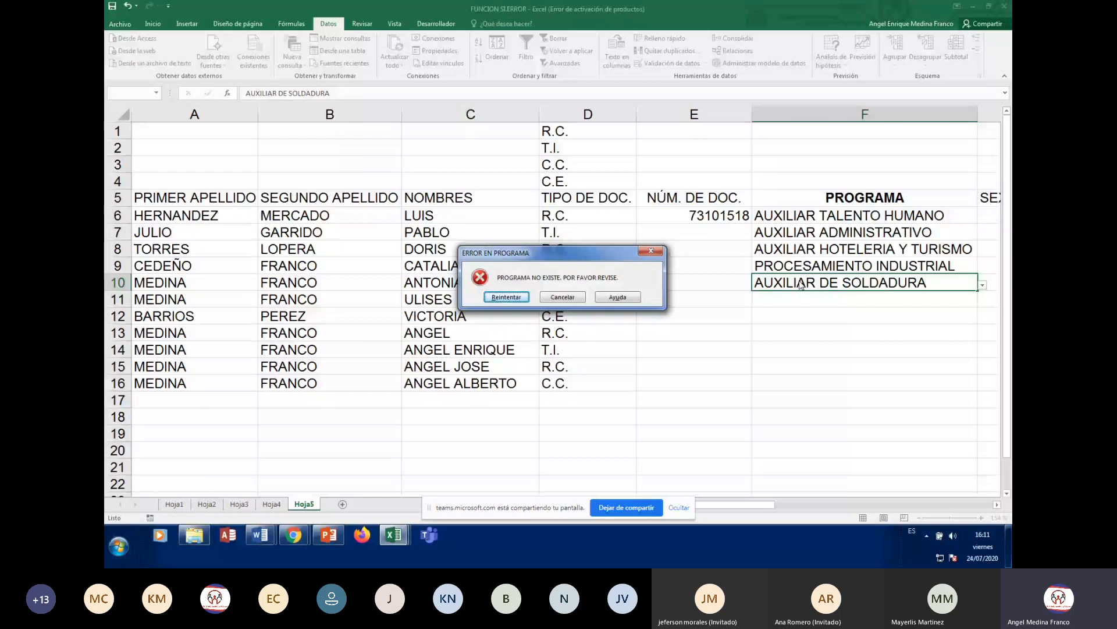
pyautogui.press('Return')
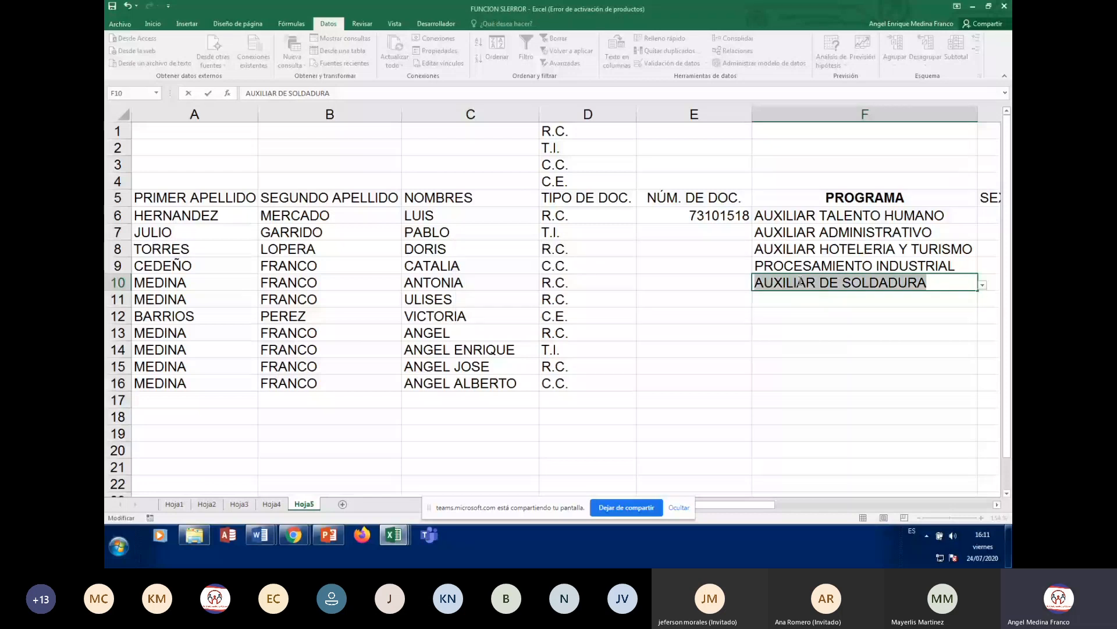
pyautogui.press('Return')
pyautogui.press('Escape')
pyautogui.click(805, 319)
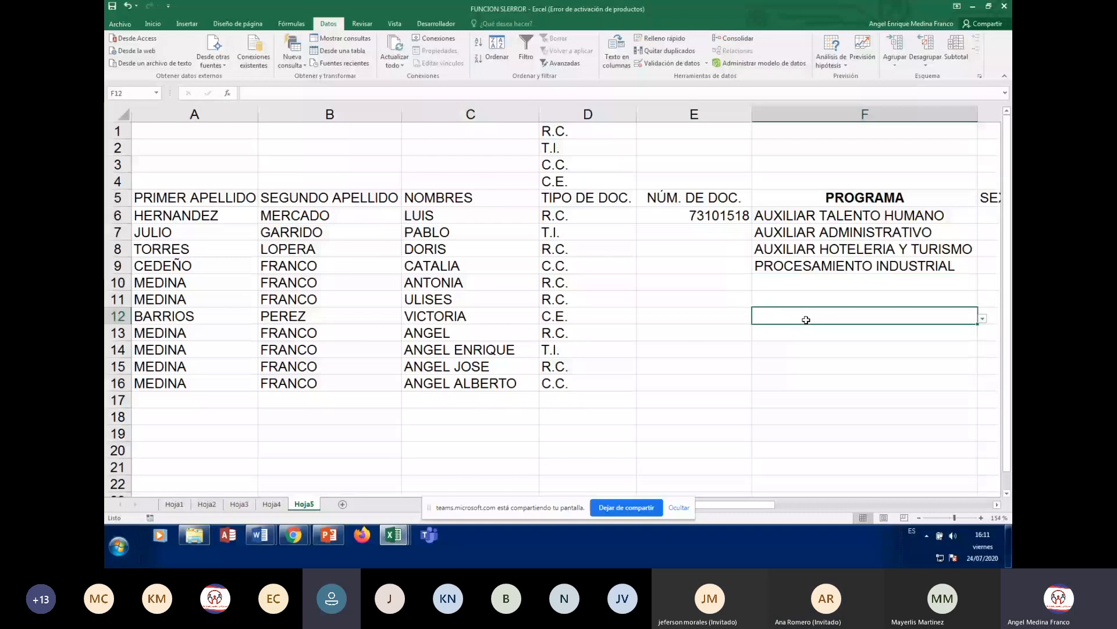
# - Bold the FECHA NAC. header in H5 and widen column H to fit it
pyautogui.click(806, 281)
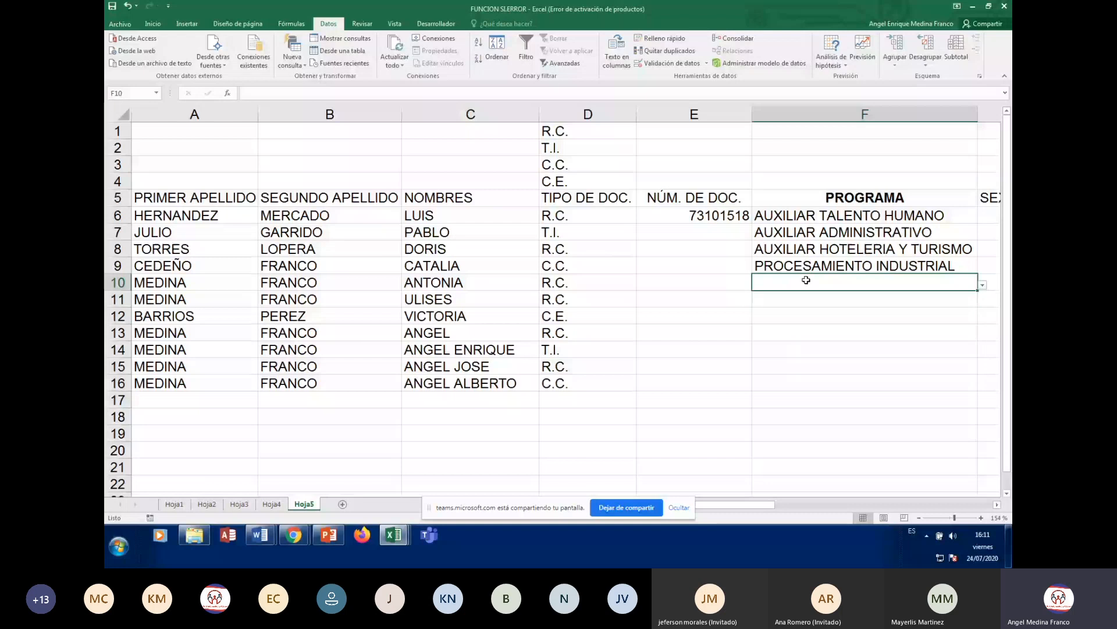
pyautogui.click(823, 214)
pyautogui.press('Right')
pyautogui.press('Right')
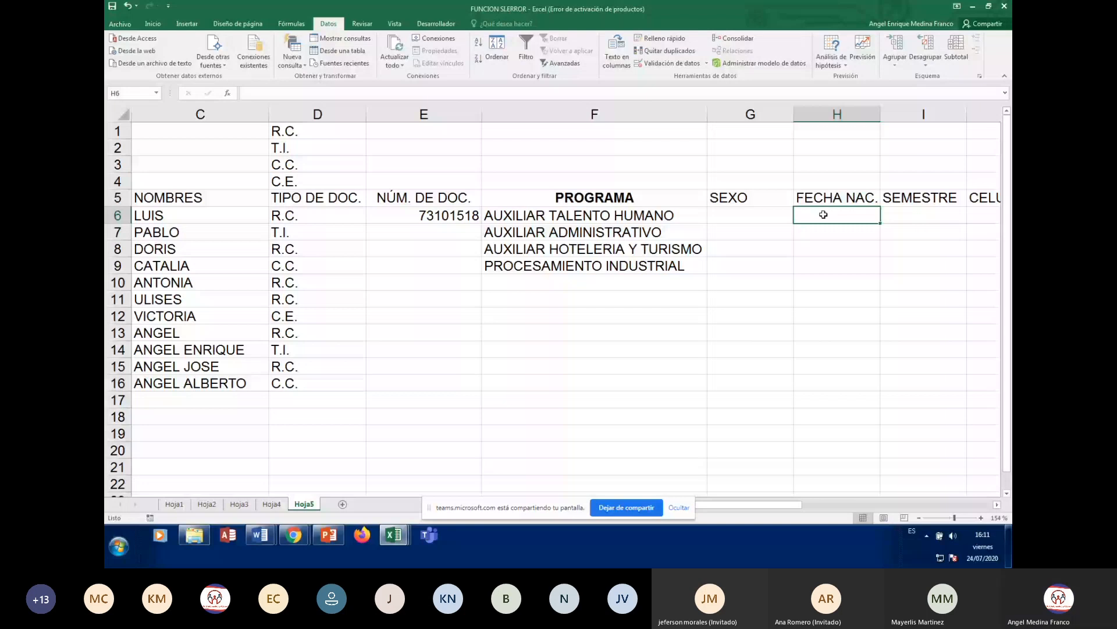
pyautogui.click(824, 199)
pyautogui.click(153, 24)
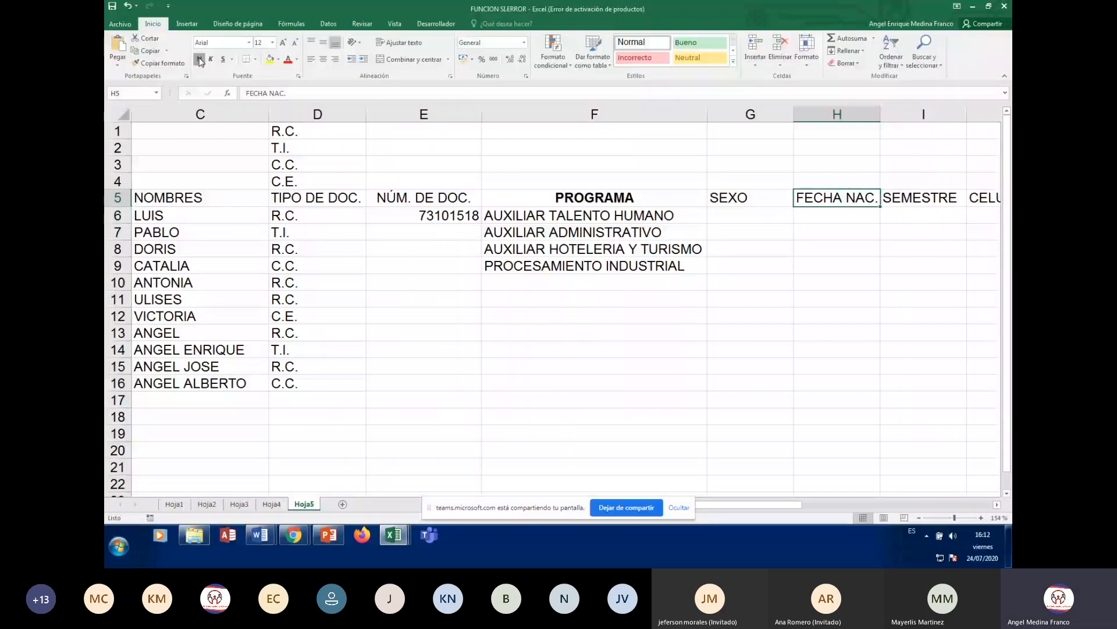
pyautogui.click(199, 59)
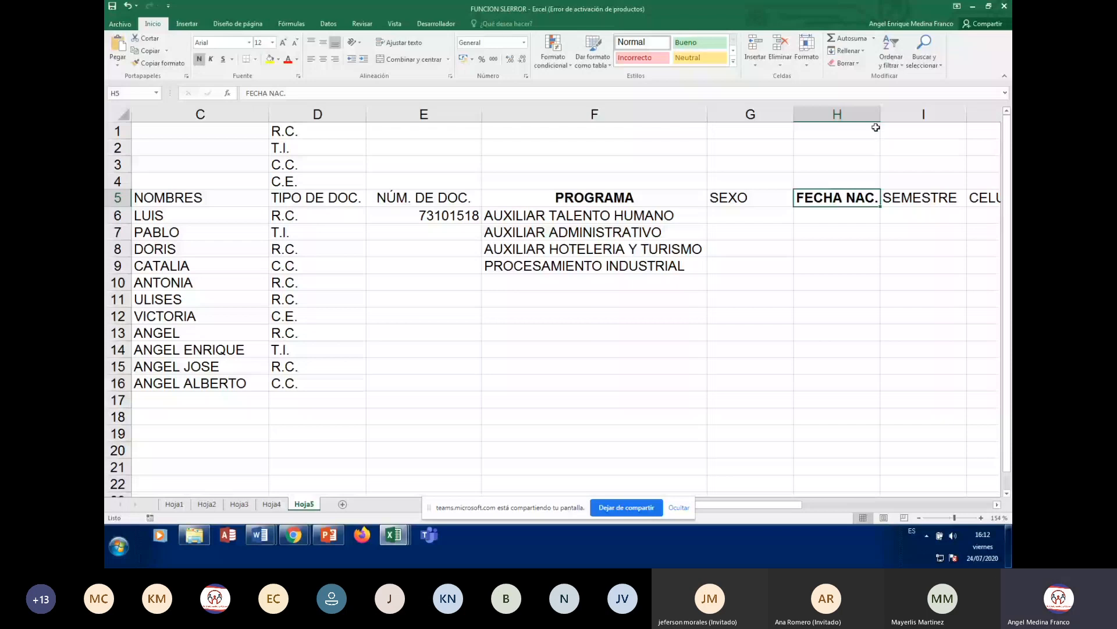
pyautogui.moveTo(881, 114); pyautogui.dragTo(907, 115)
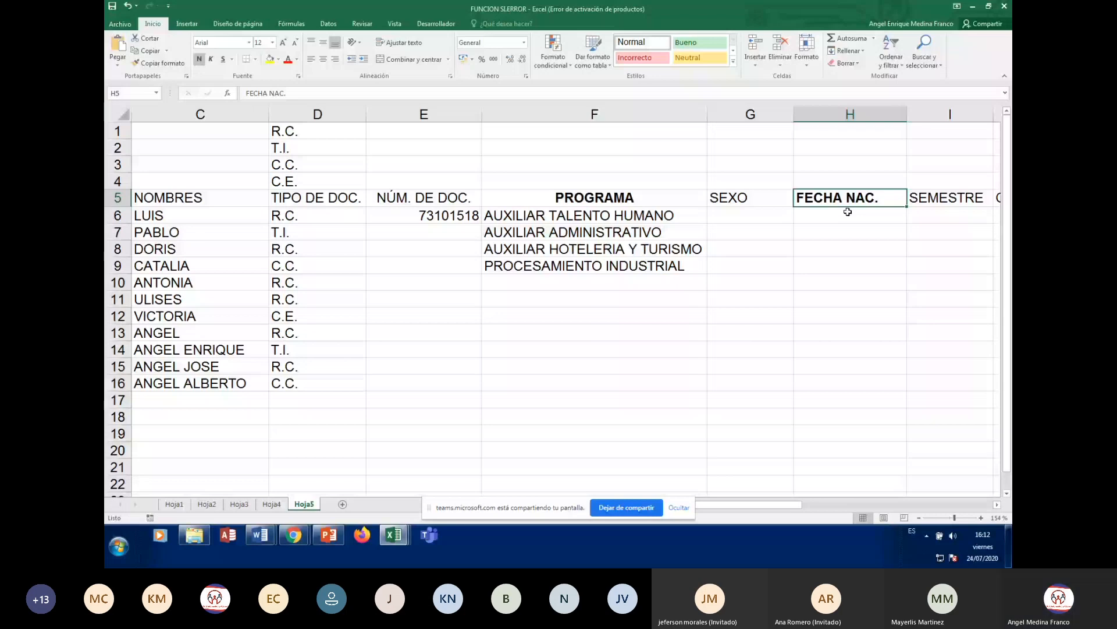
pyautogui.click(848, 212)
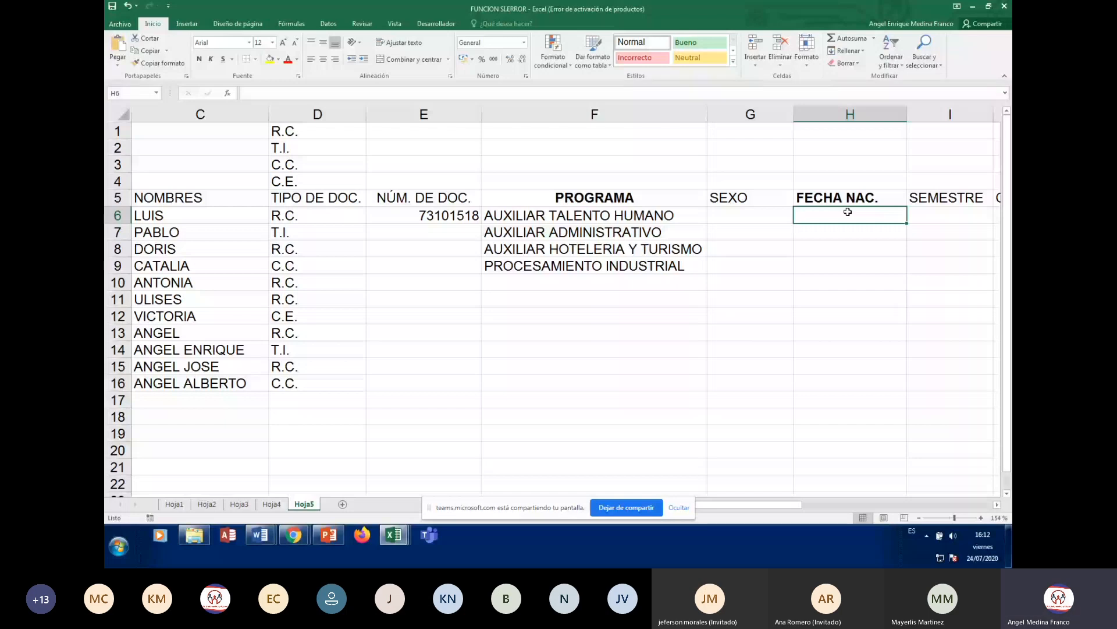
# - Centre the FECHA NAC. header in H5
pyautogui.click(845, 200)
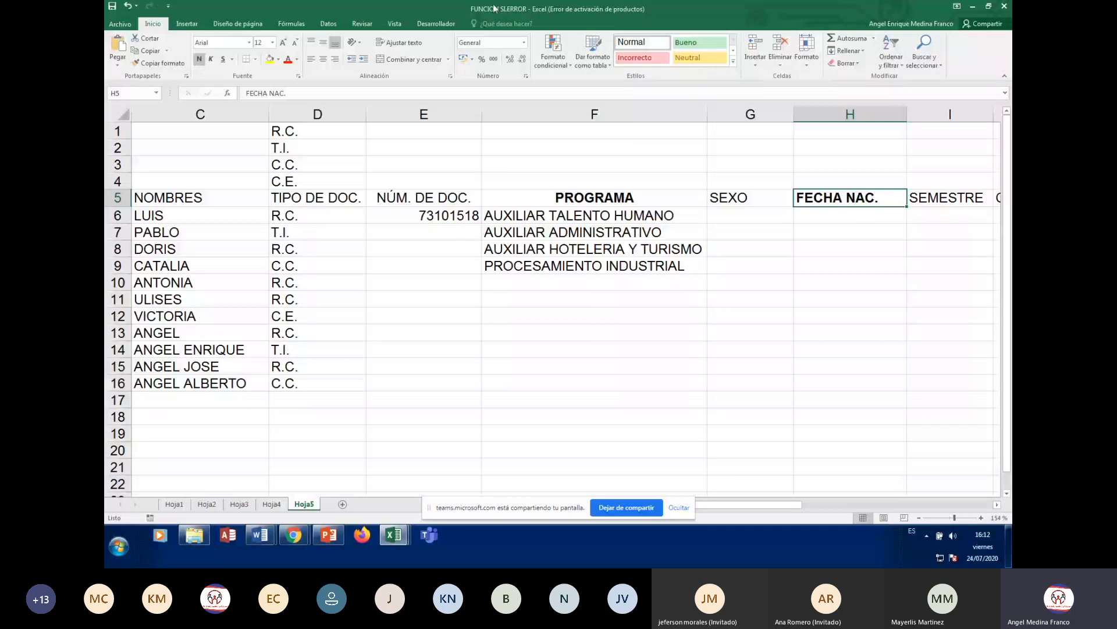
pyautogui.click(323, 59)
pyautogui.click(851, 215)
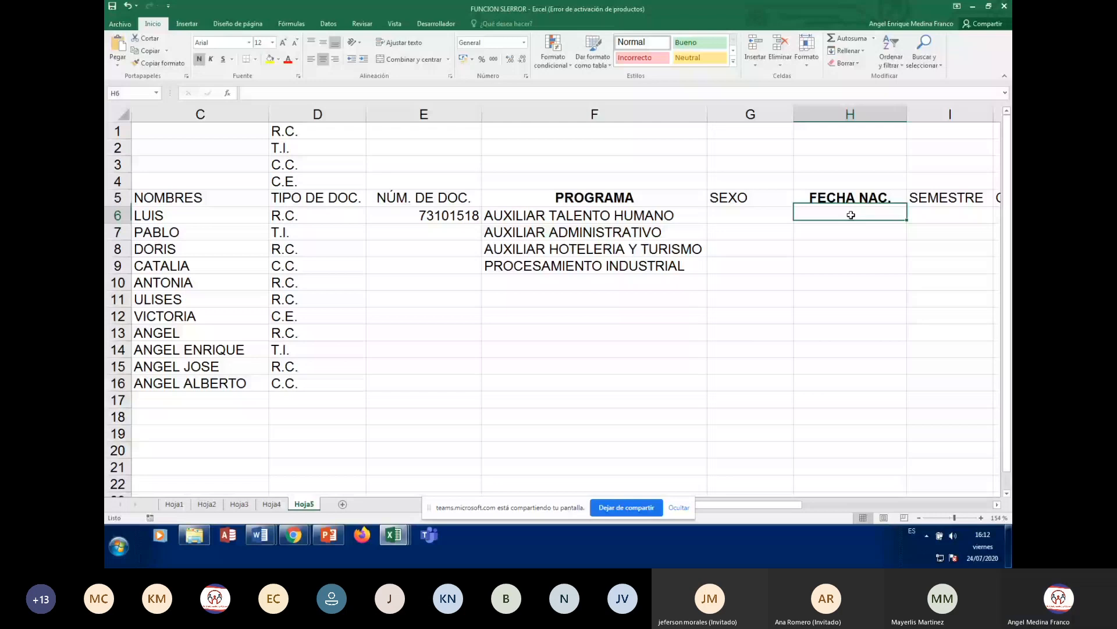
pyautogui.click(851, 200)
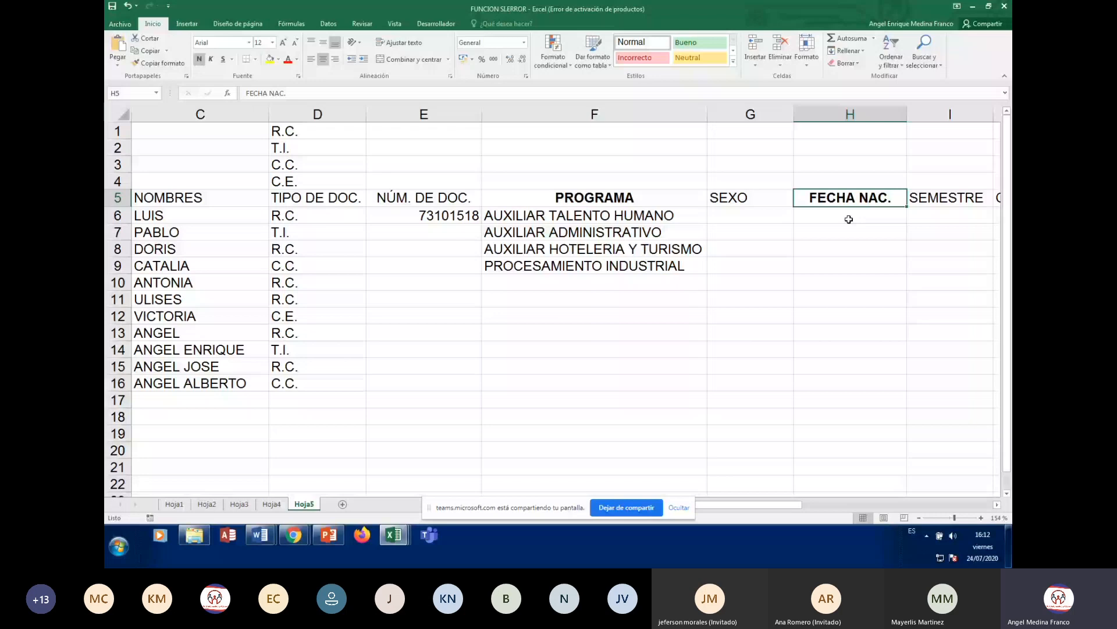
pyautogui.click(849, 219)
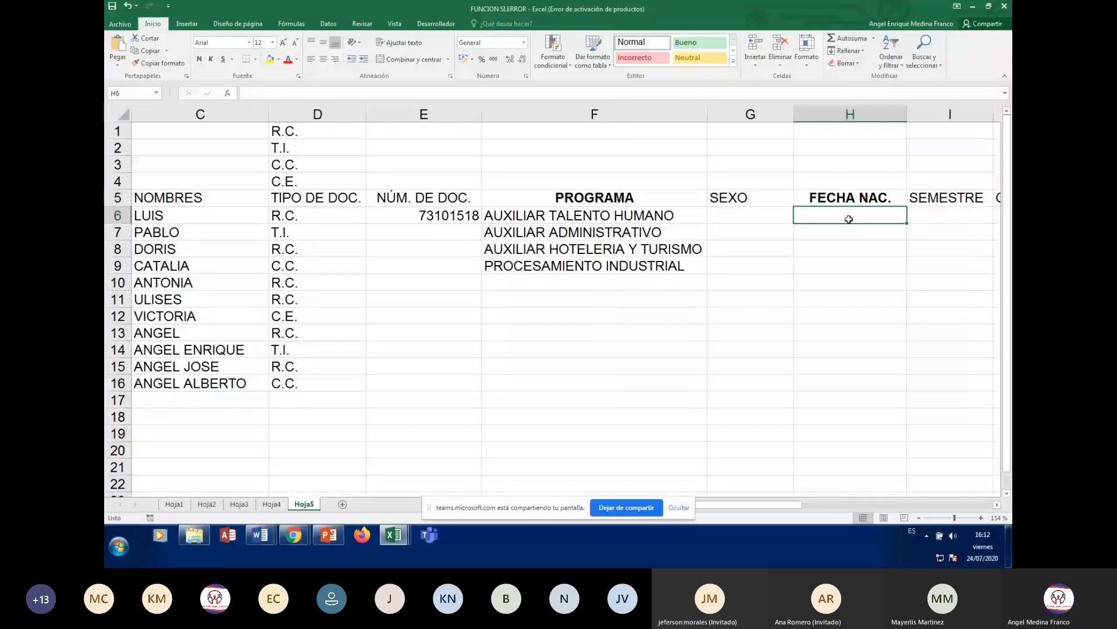
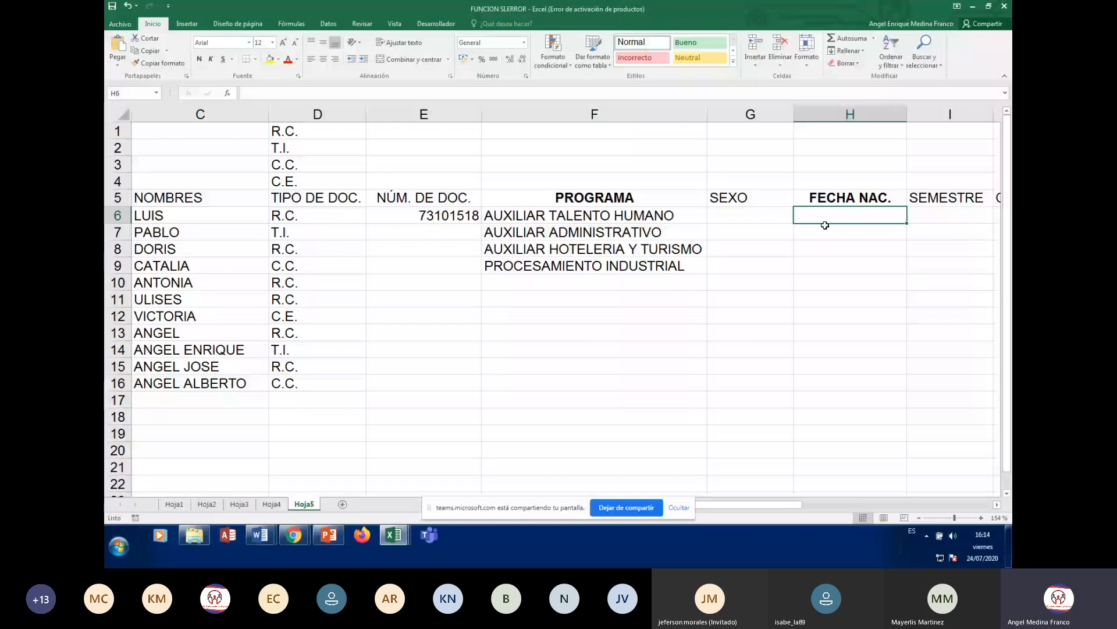
# - Open Validación de datos from the Datos ribbon for birth-date cell H6
pyautogui.click(327, 24)
pyautogui.click(669, 63)
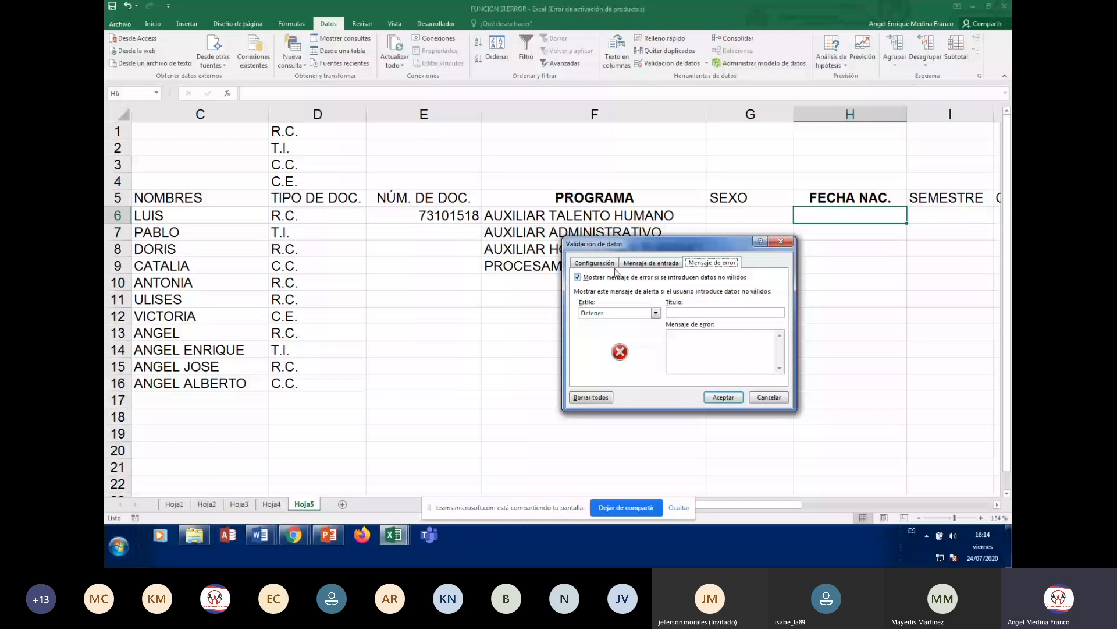
# - Restrict H6 to dates between a range with Fecha inicial 01/01/1940
pyautogui.click(608, 263)
pyautogui.click(642, 298)
pyautogui.click(602, 337)
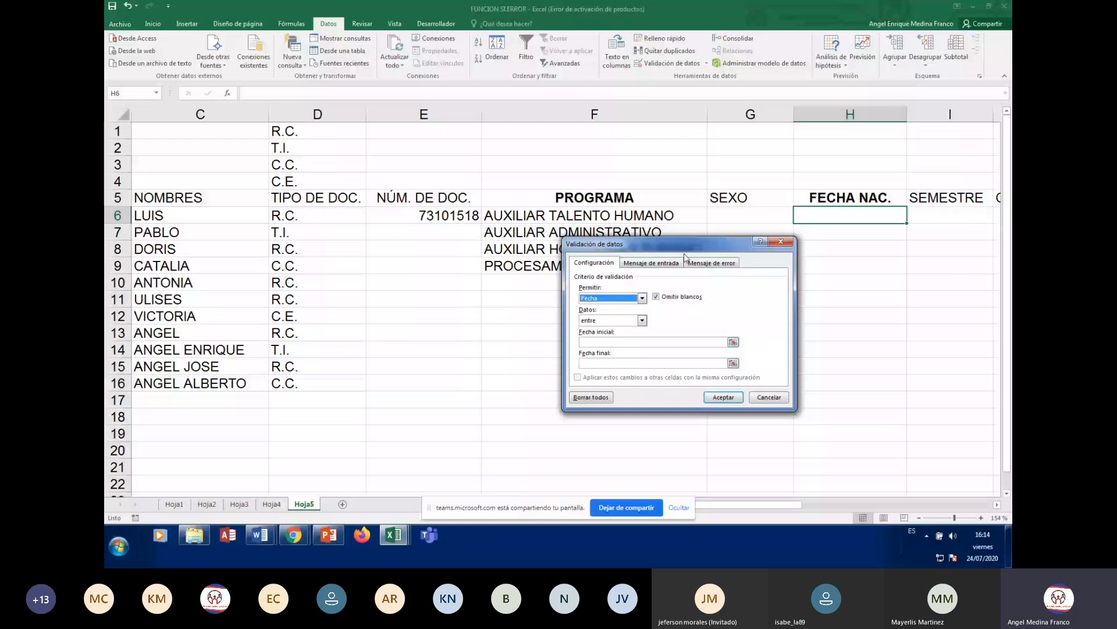
pyautogui.moveTo(679, 247); pyautogui.dragTo(627, 87)
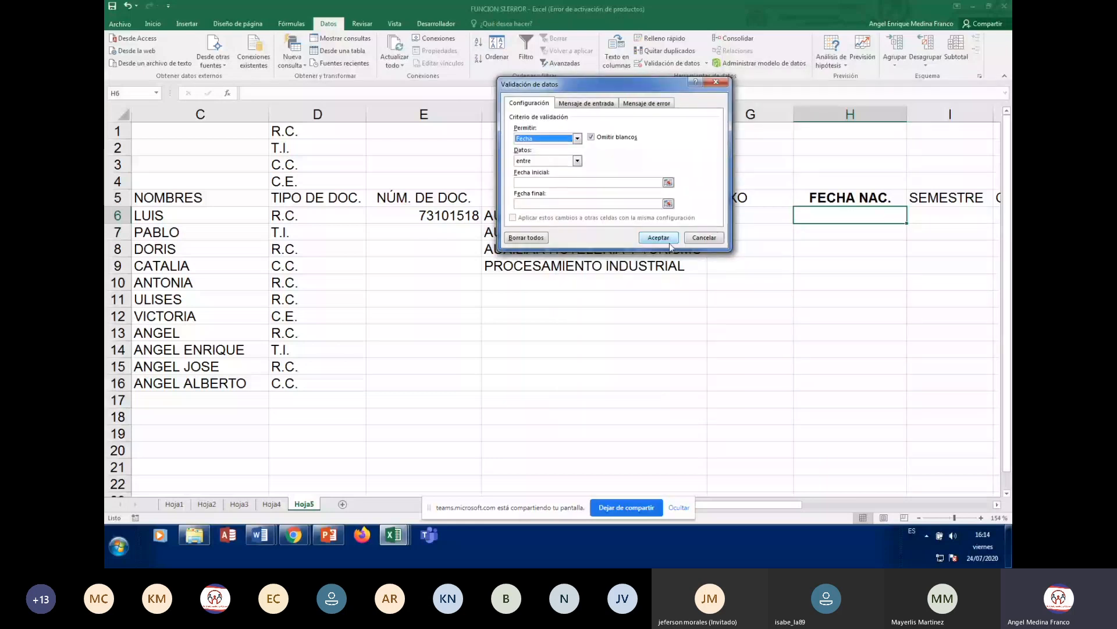
pyautogui.click(552, 182)
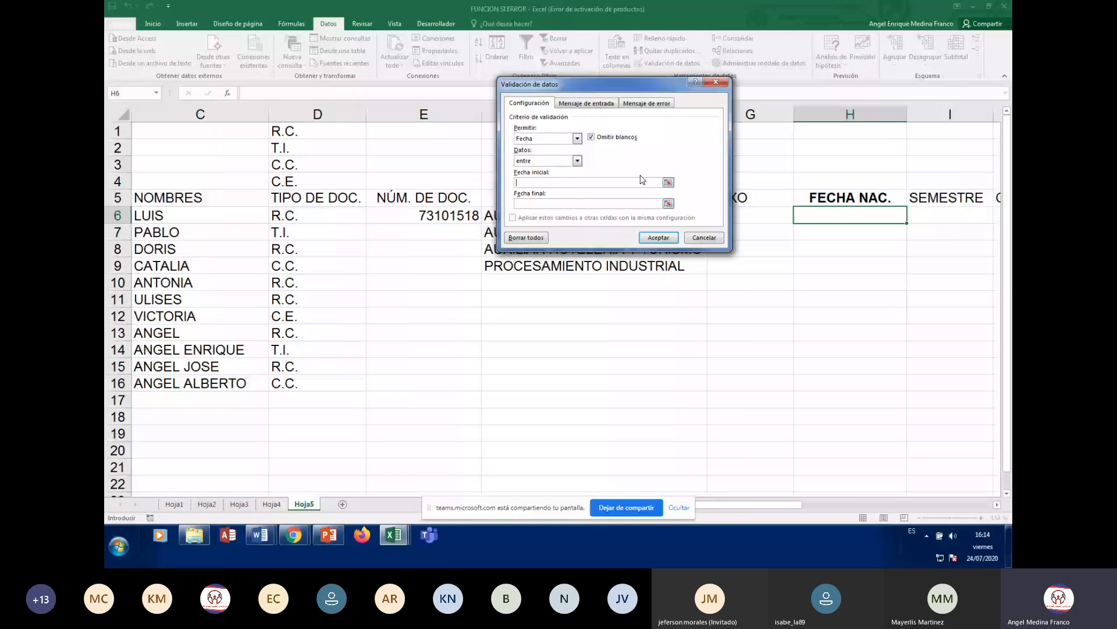
pyautogui.write('01/01')
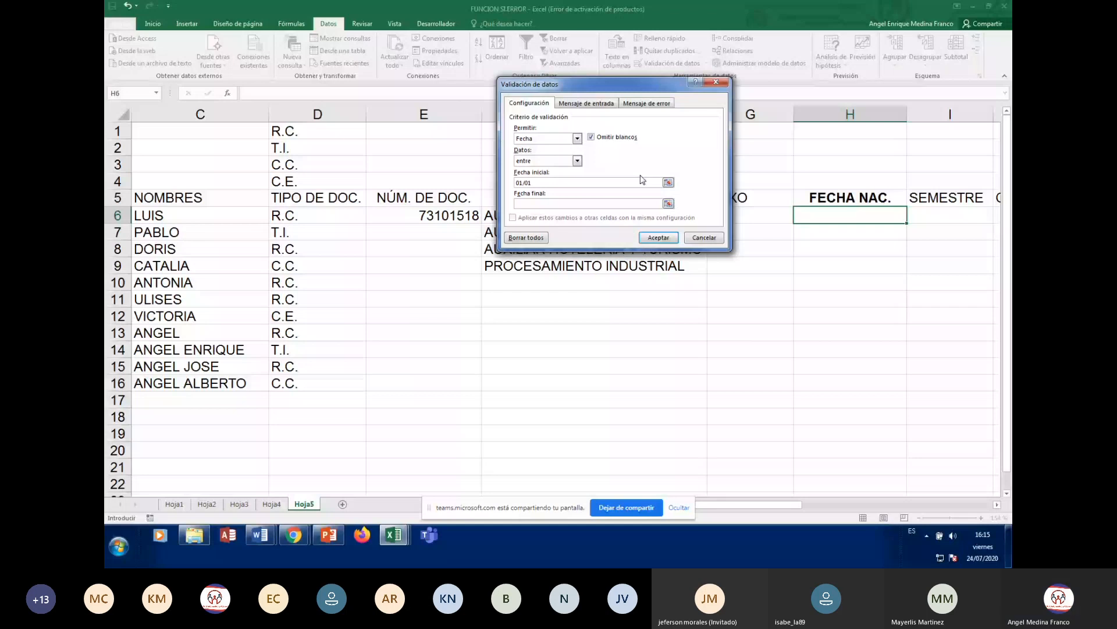
pyautogui.write('/')
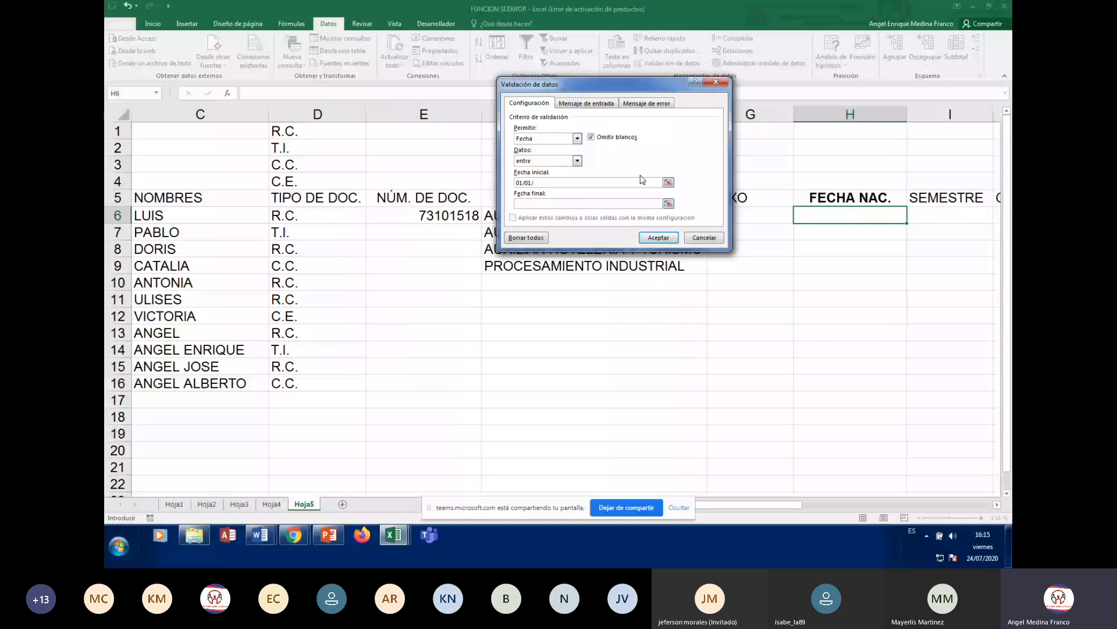
pyautogui.write('1940')
# - Set the validation's Fecha final to 31/12/2015, correcting a mistyped year digit
pyautogui.click(550, 204)
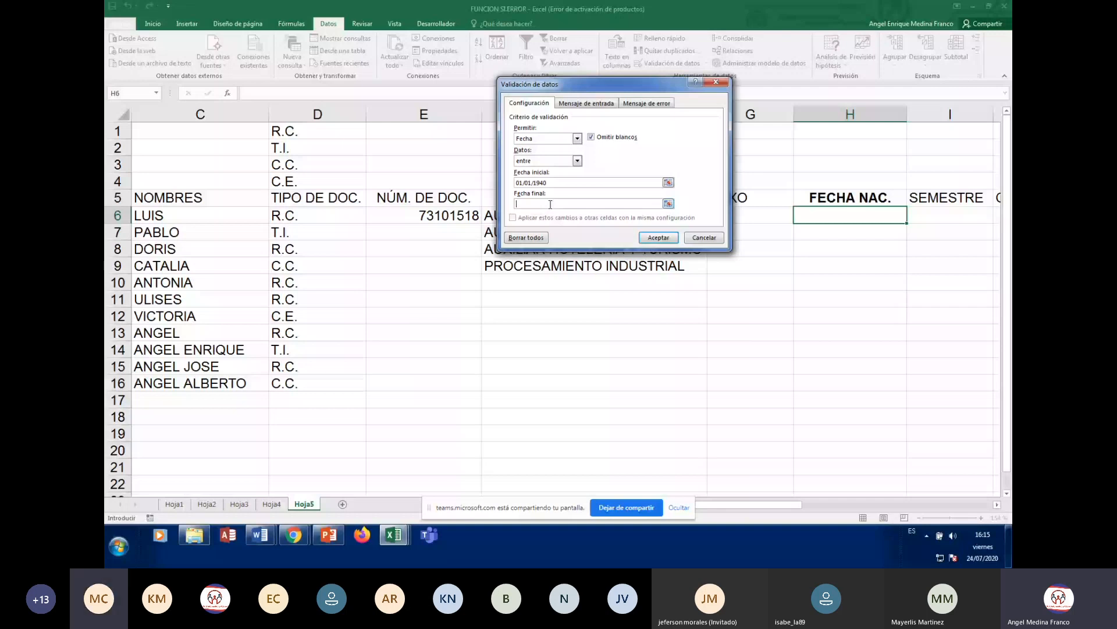
pyautogui.write('31/12/')
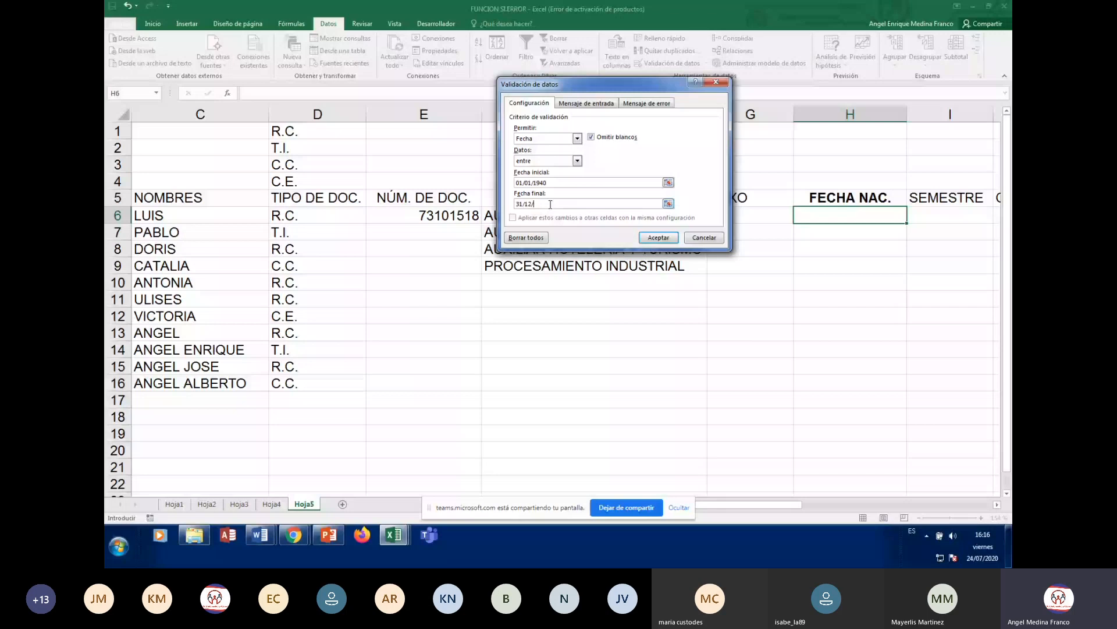
pyautogui.write('20')
pyautogui.write('14')
pyautogui.press('BackSpace')
pyautogui.write('5')
# - Add input message title FECHA DE NACIMIENTO with text INGRESE FECHA DE NACIMIENTO
pyautogui.click(586, 103)
pyautogui.click(534, 152)
pyautogui.write('FECHA DE NACI')
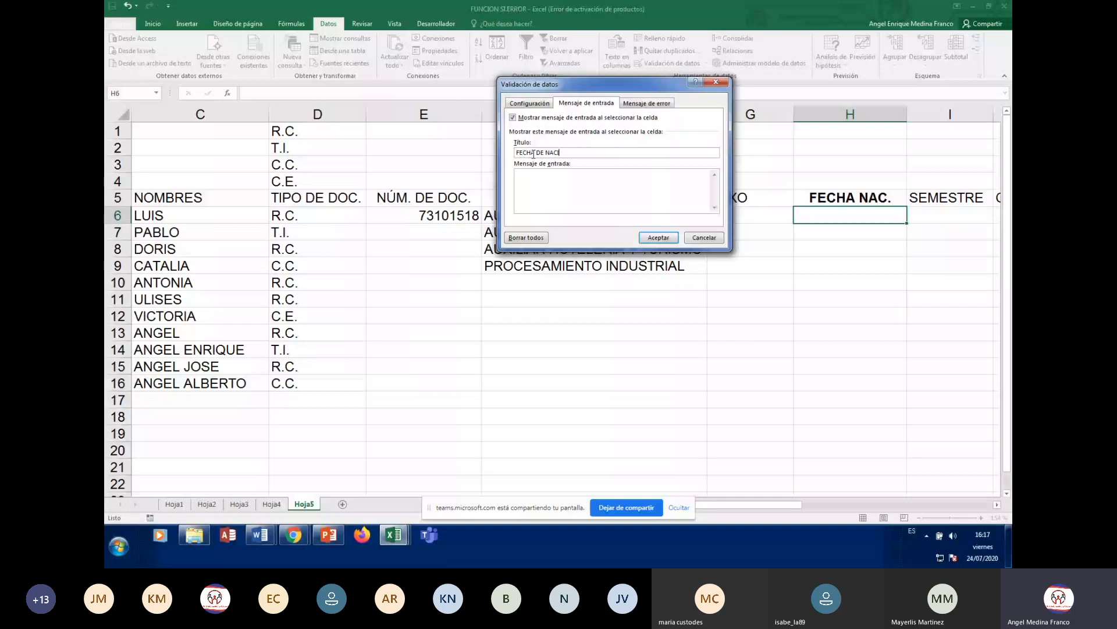
pyautogui.write('MIENTO')
pyautogui.click(548, 194)
pyautogui.write('INGRESE FECHA DE NACIMIENTO')
# - Choose the Advertencia error style, then review the input message and date range settings
pyautogui.click(653, 104)
pyautogui.click(591, 153)
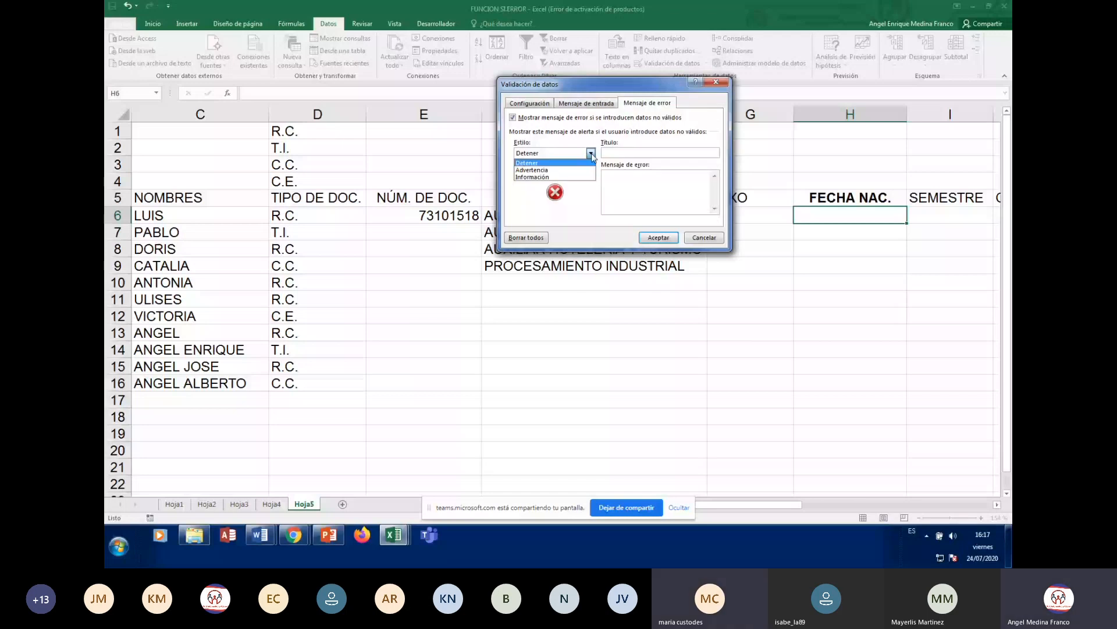
pyautogui.click(557, 171)
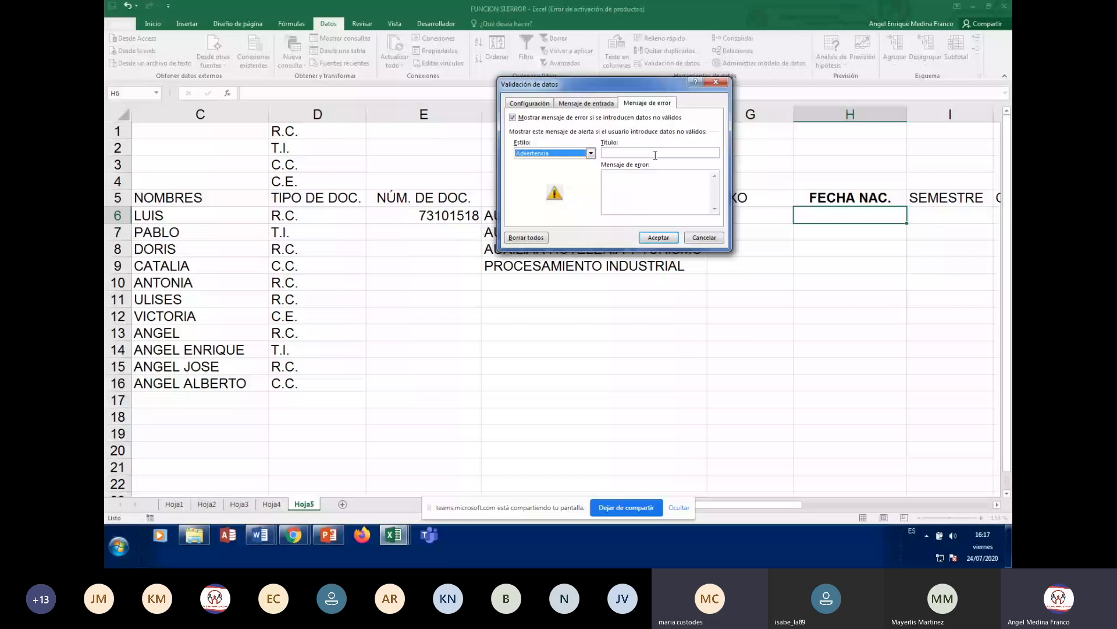
pyautogui.click(599, 105)
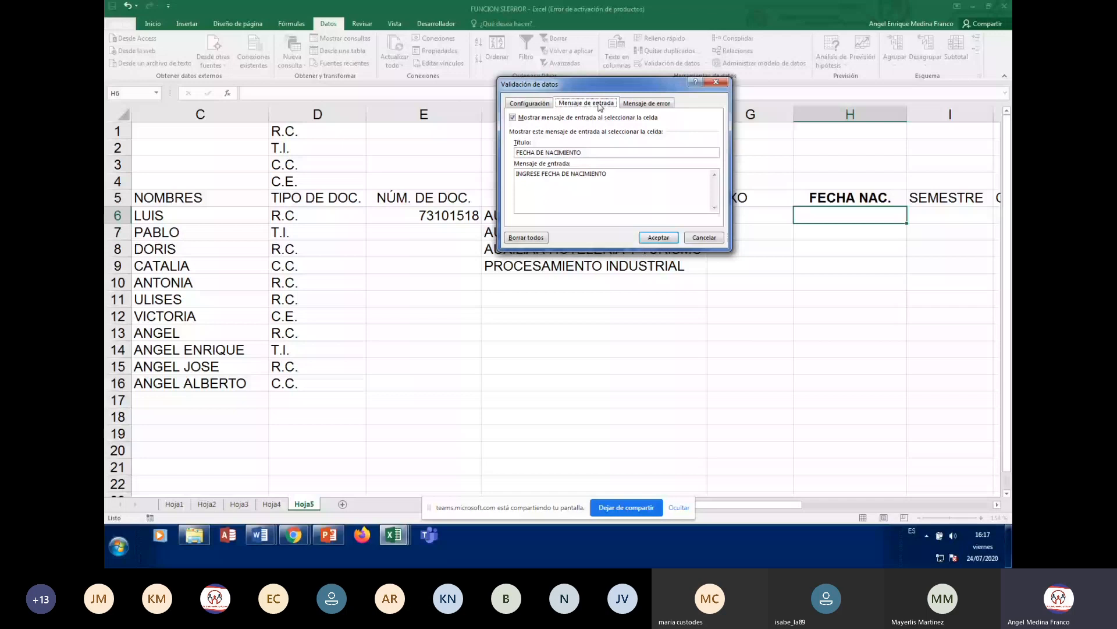
pyautogui.click(530, 103)
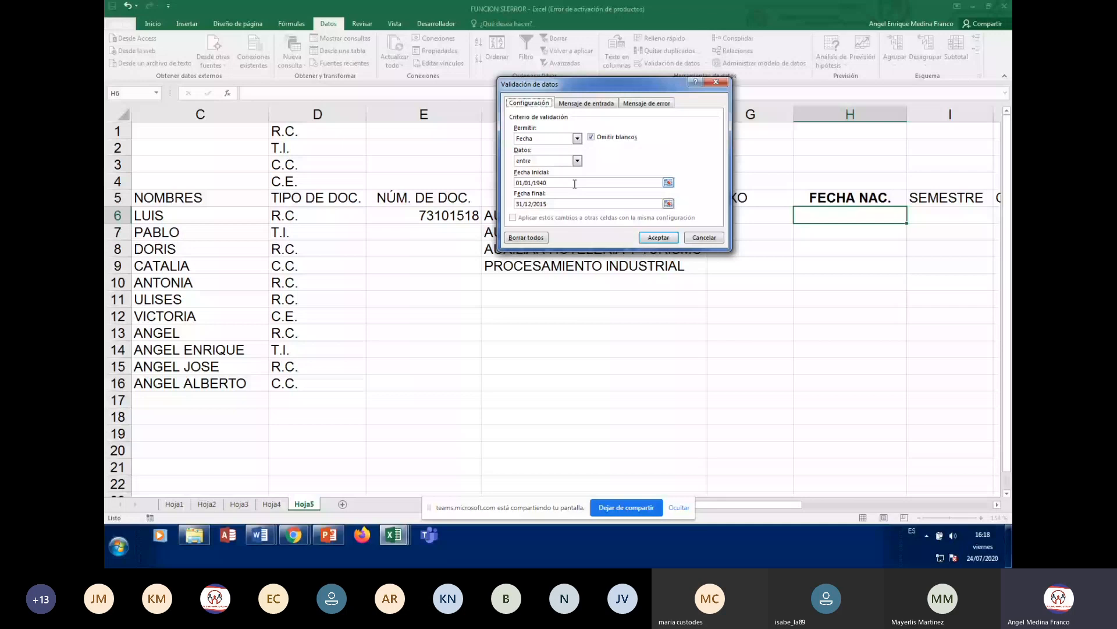
# - Title the error alert ERROR FECHA DE NACIMIENTO with message POR FAVOR REVISE and apply
pyautogui.click(645, 104)
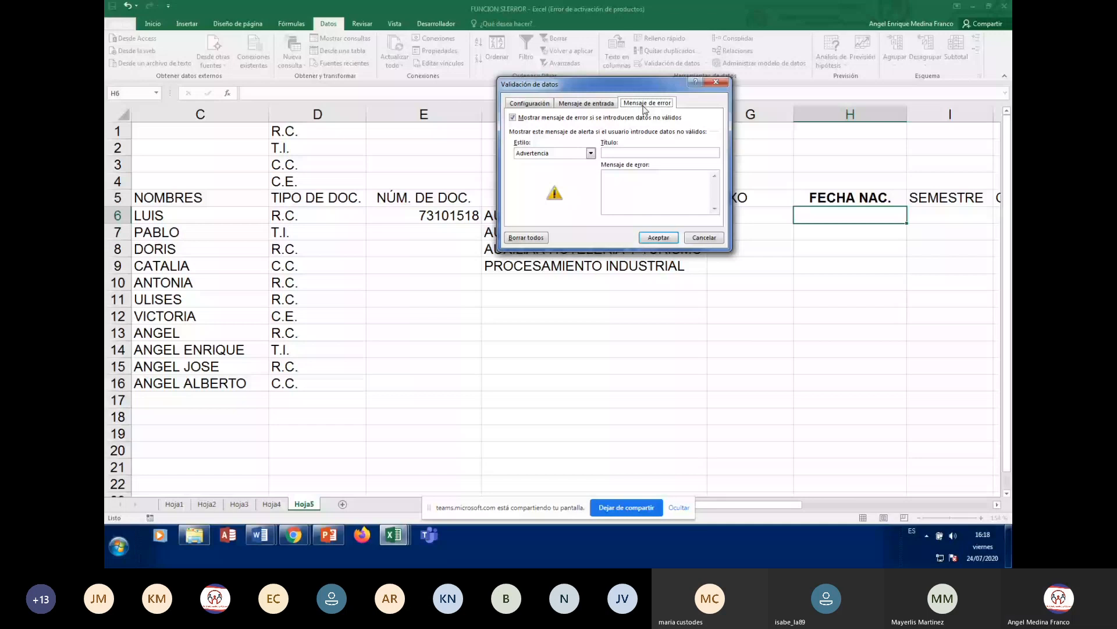
pyautogui.click(652, 153)
pyautogui.write('ERROR')
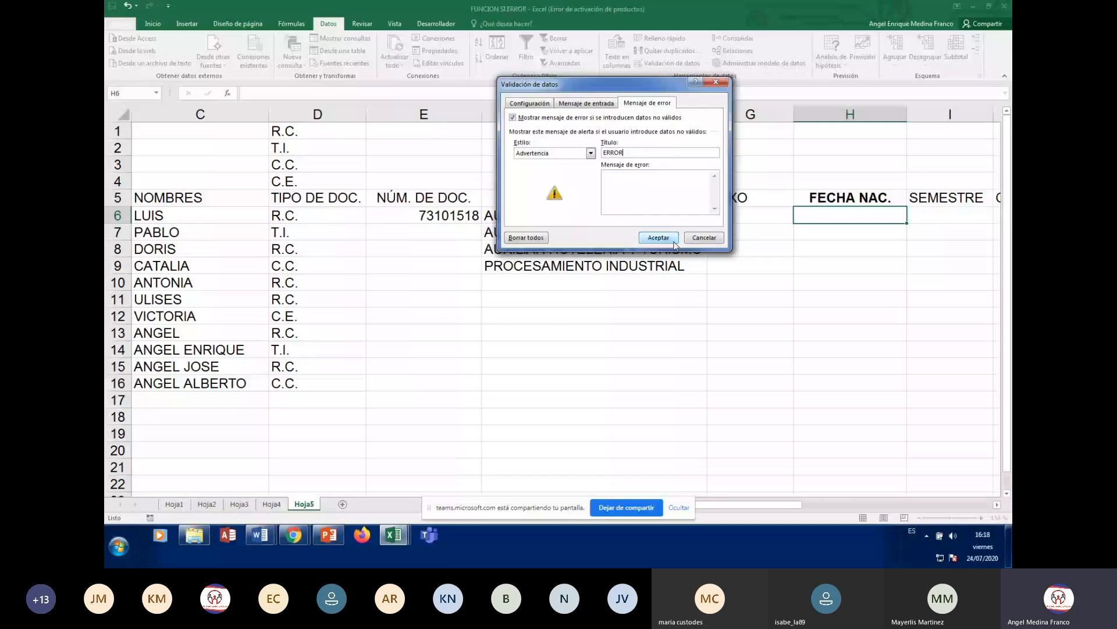
pyautogui.write(' FECHA DE NACIMIENTO')
pyautogui.click(630, 178)
pyautogui.write('POR FAVOR REVISE.')
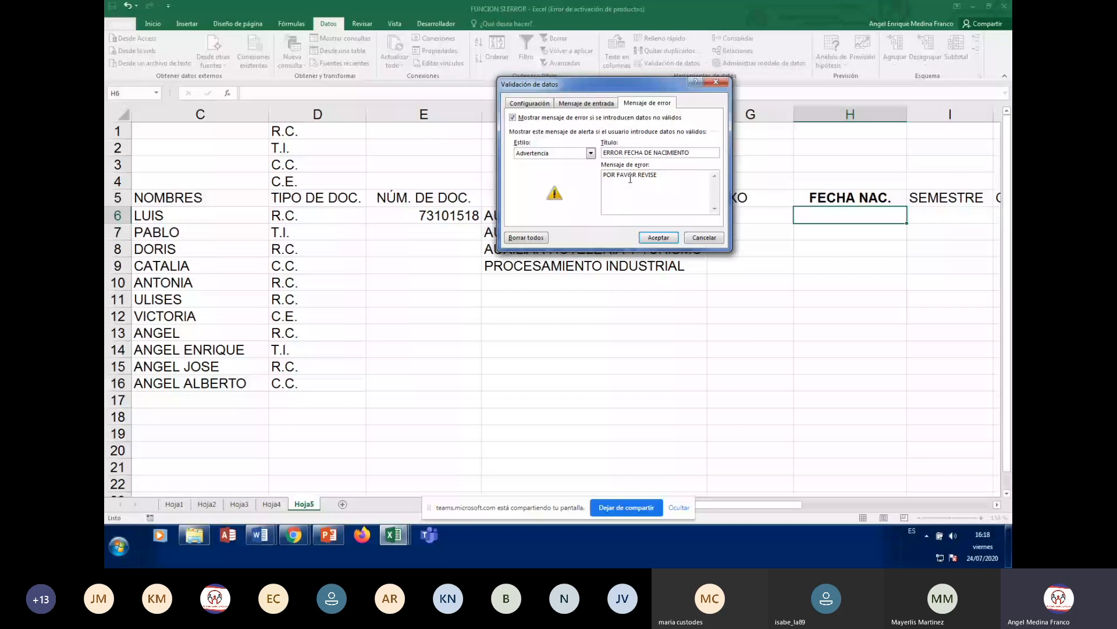
pyautogui.click(660, 238)
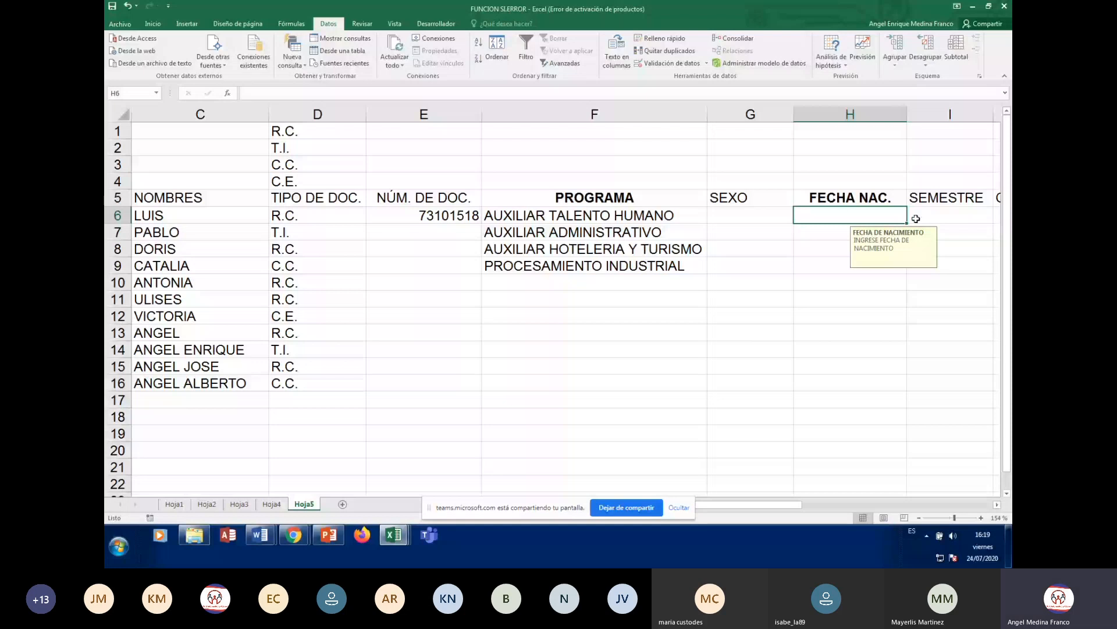
# - Fill H6's date validation down the FECHA NAC. column to H16
pyautogui.moveTo(907, 223); pyautogui.dragTo(906, 396)
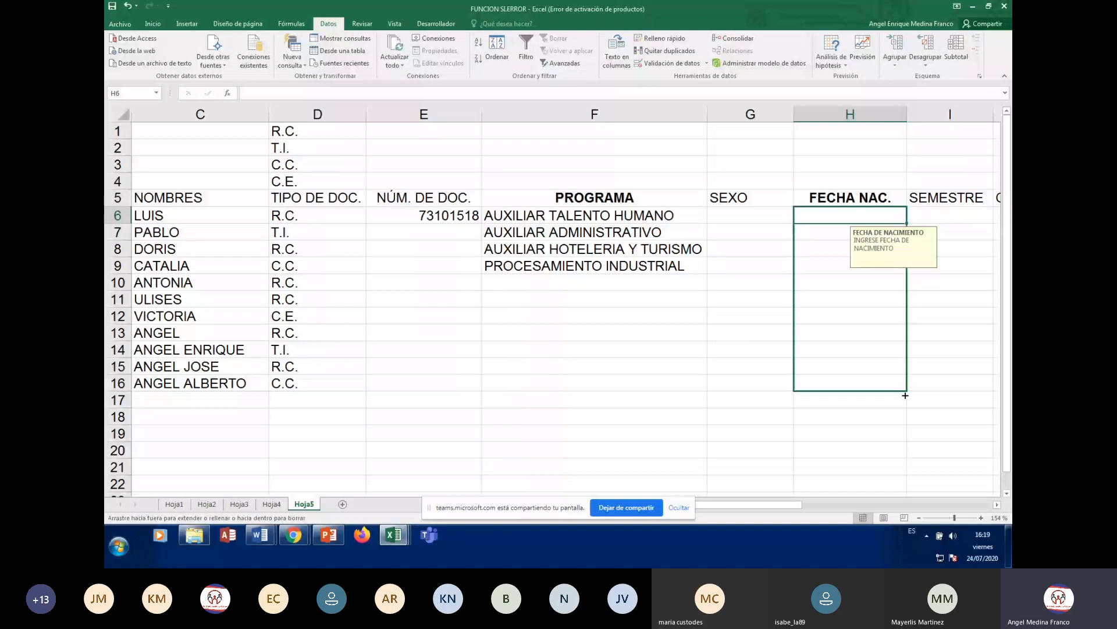
pyautogui.moveTo(906, 396); pyautogui.dragTo(906, 395)
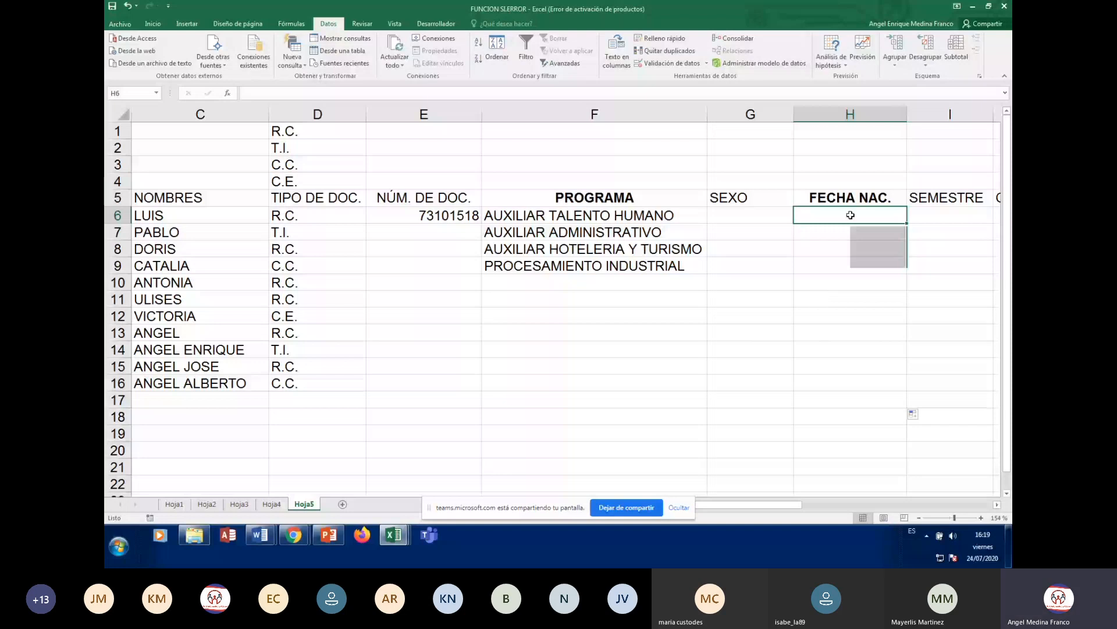
pyautogui.write('15/10/')
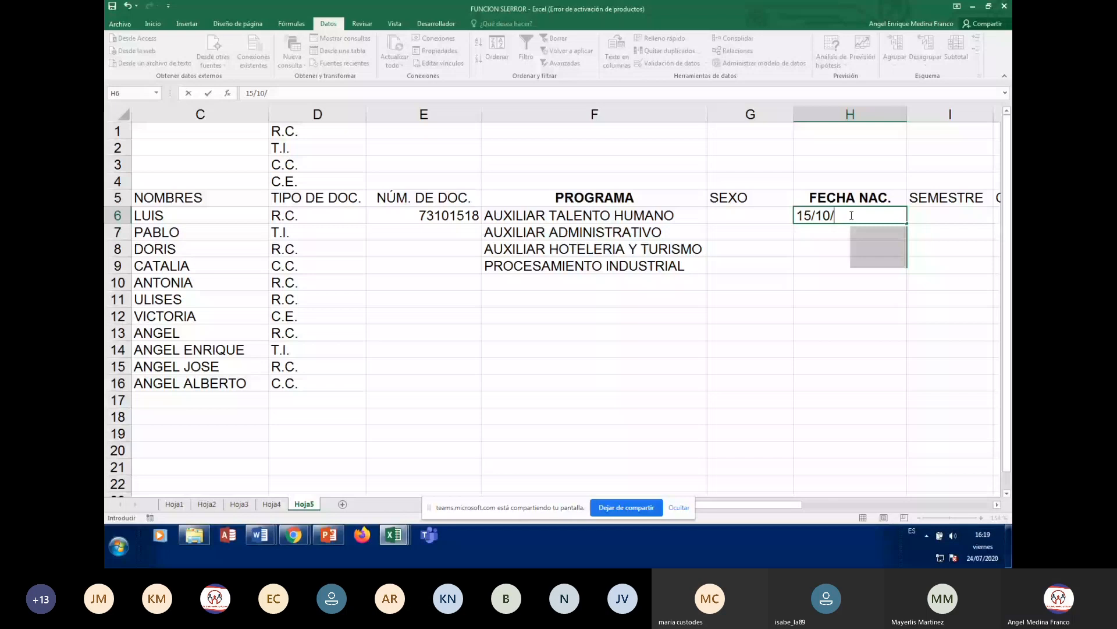
pyautogui.write('1980')
pyautogui.press('Return')
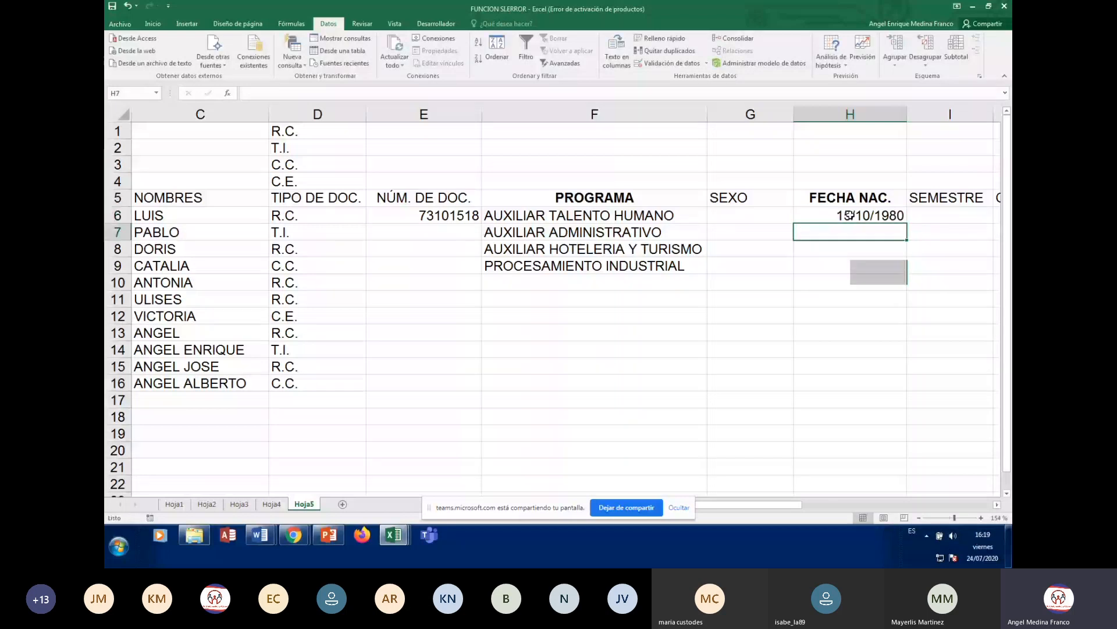
pyautogui.click(849, 214)
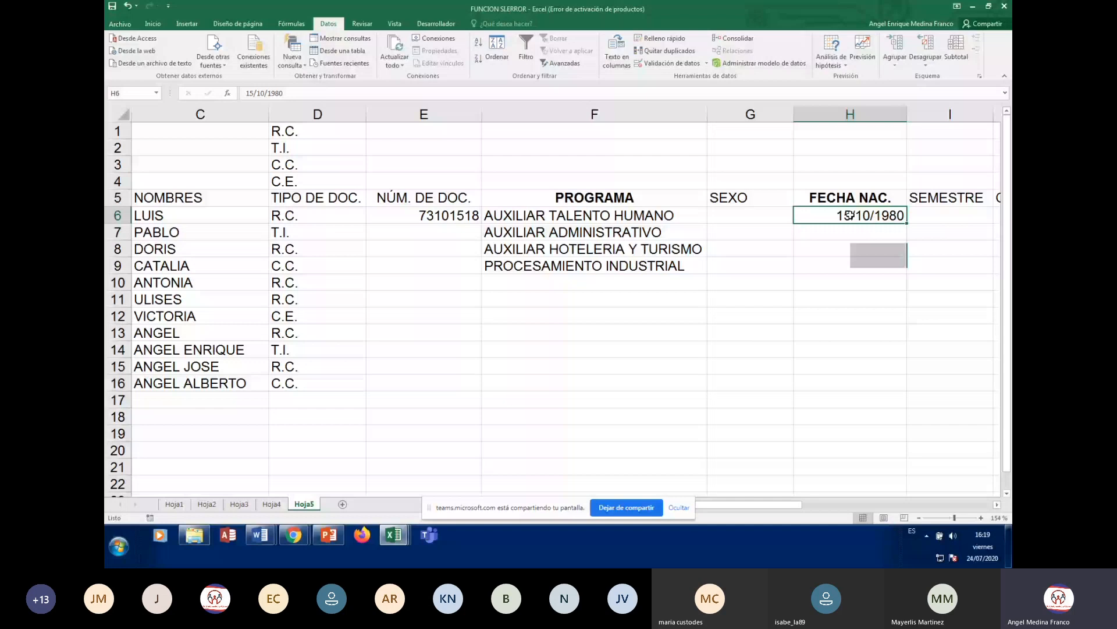
pyautogui.press('Return')
pyautogui.write('05/')
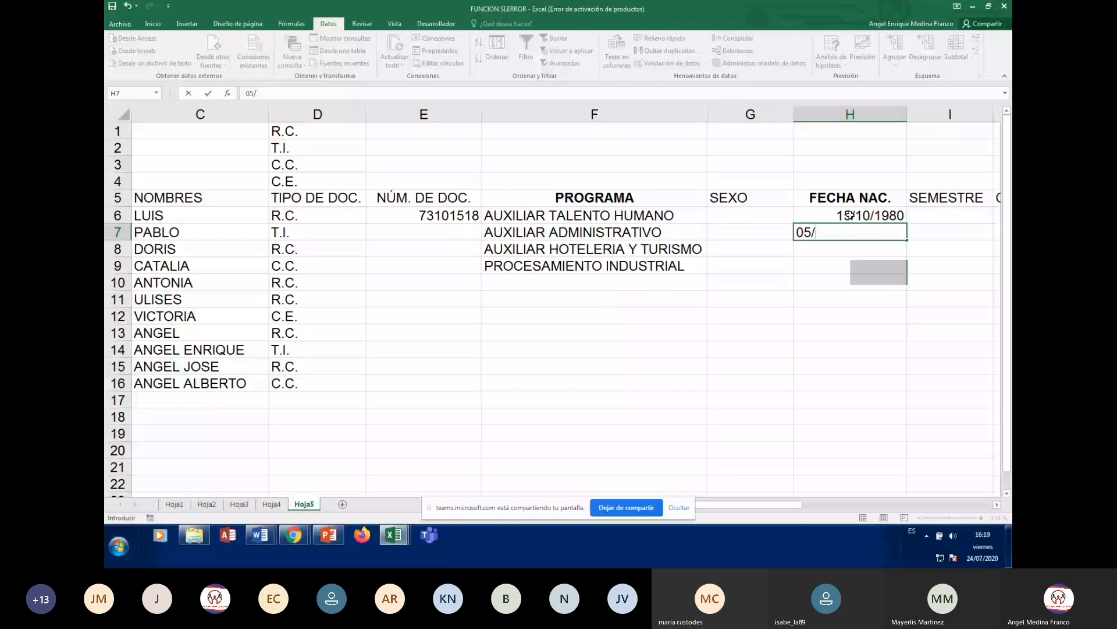
pyautogui.write('07/')
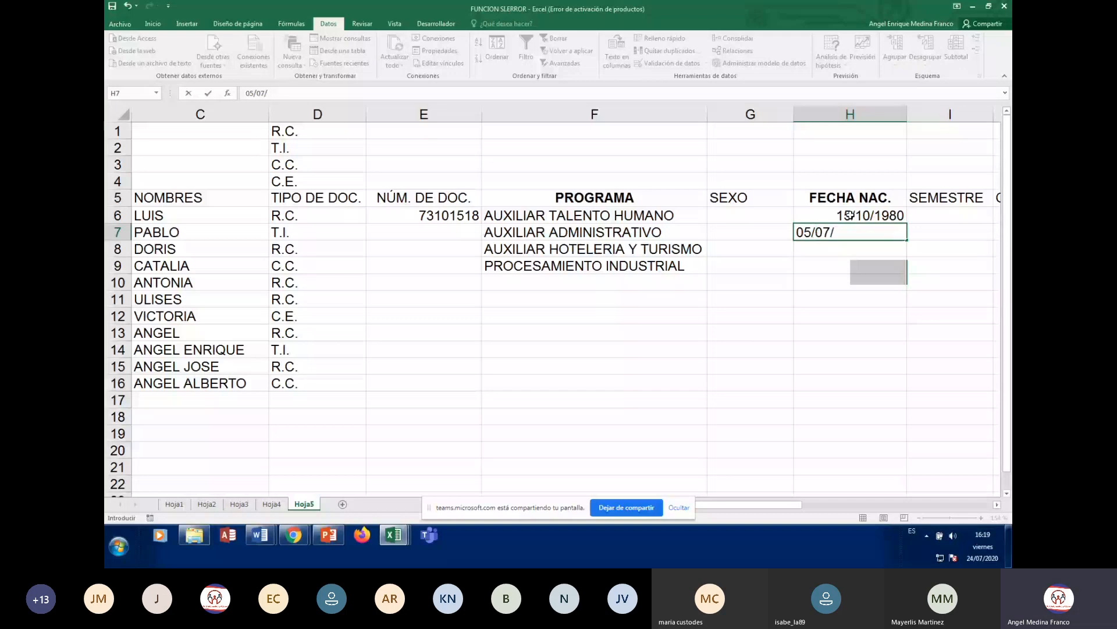
pyautogui.write('2000')
pyautogui.press('Return')
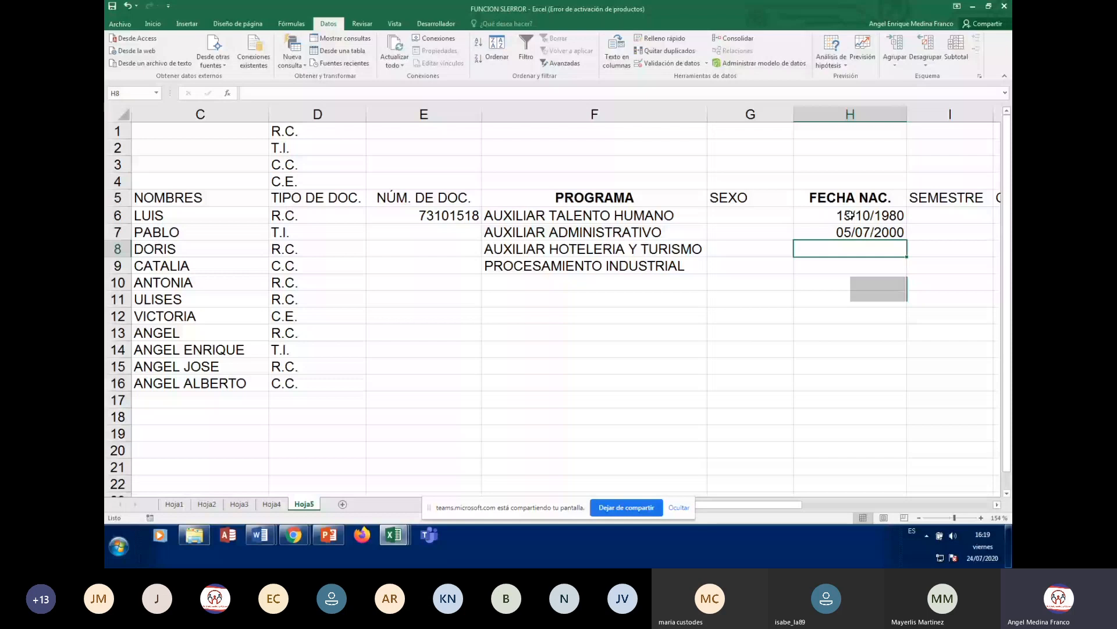
pyautogui.write('10/')
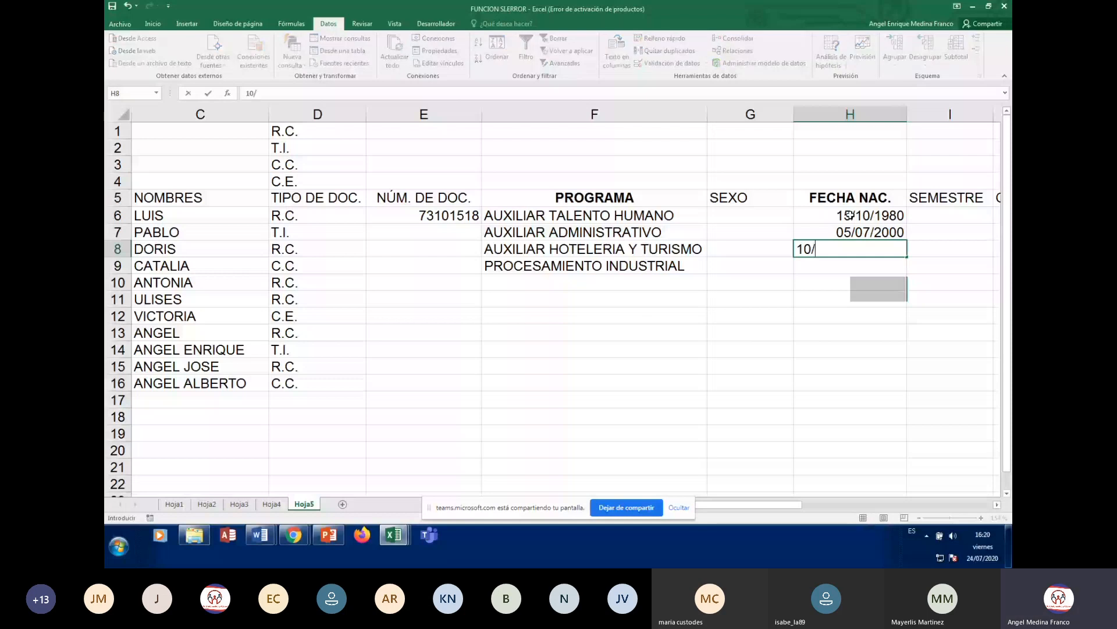
pyautogui.write('01/2012')
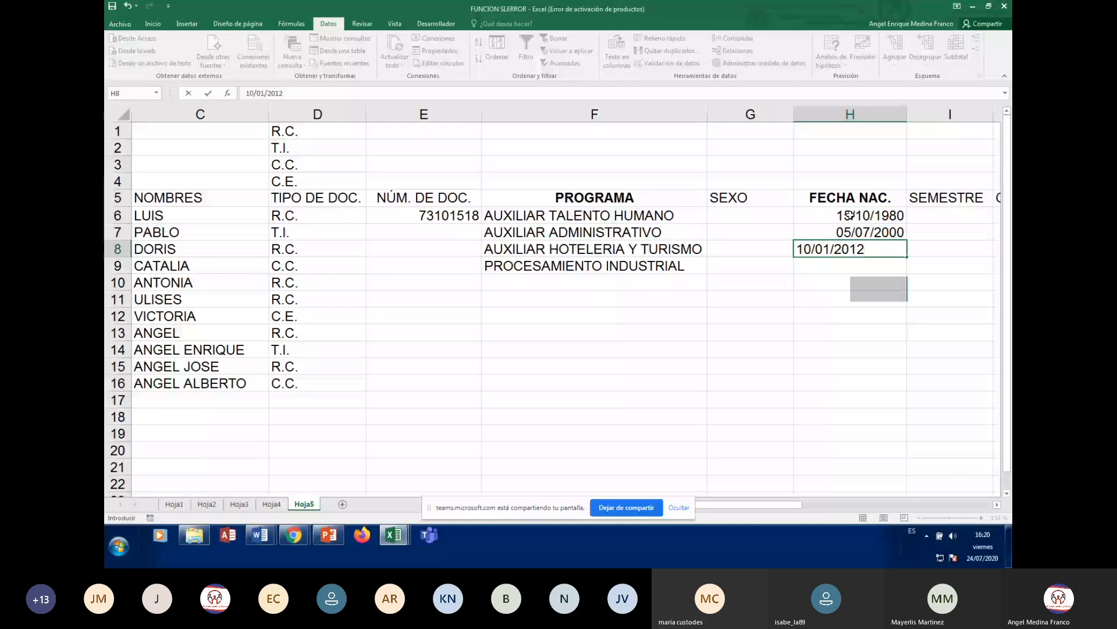
pyautogui.hotkey('ctrl', 'Return')
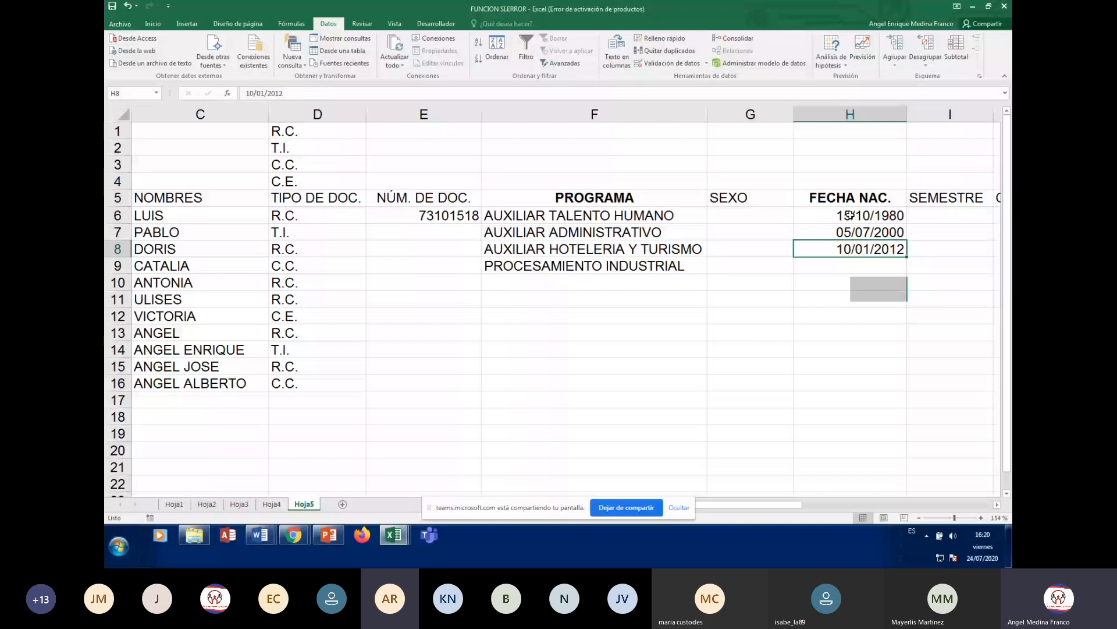
pyautogui.press('Return')
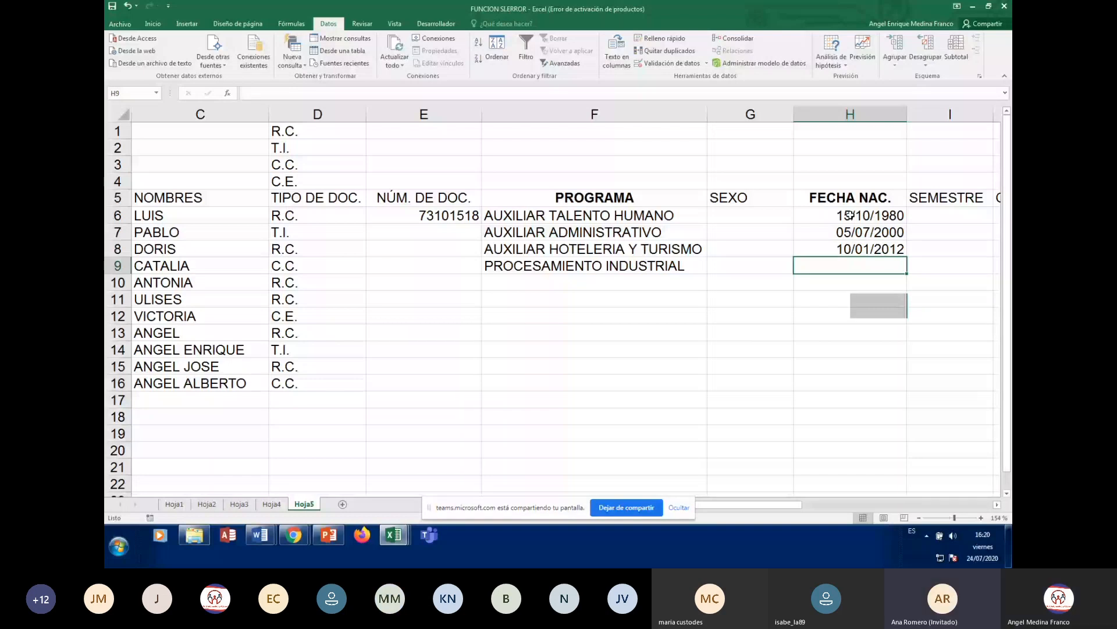
pyautogui.click(850, 215)
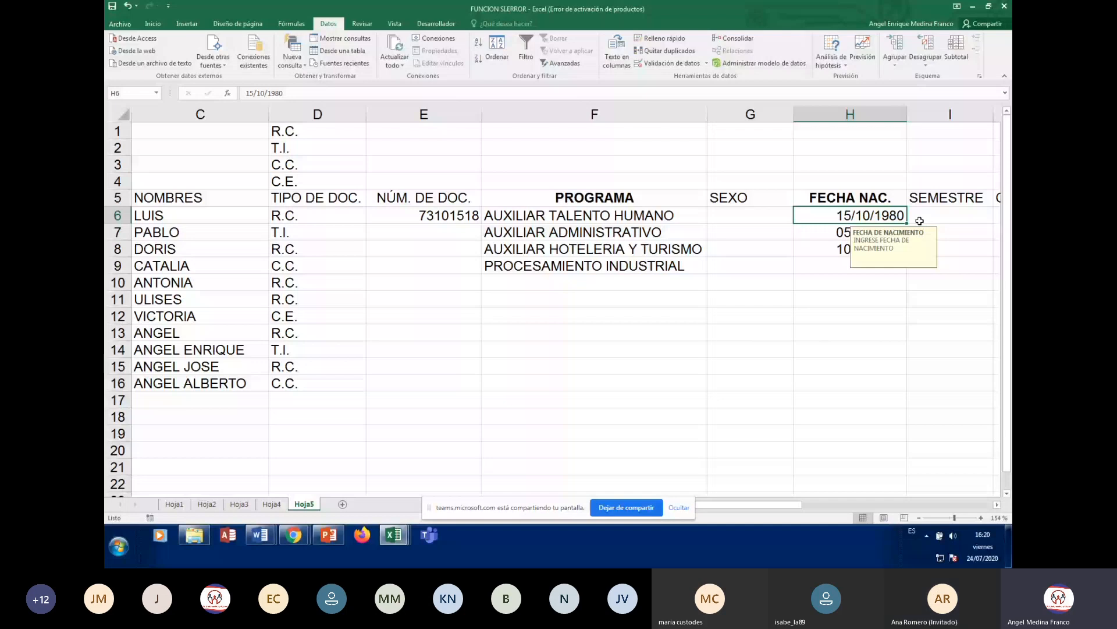
pyautogui.click(876, 249)
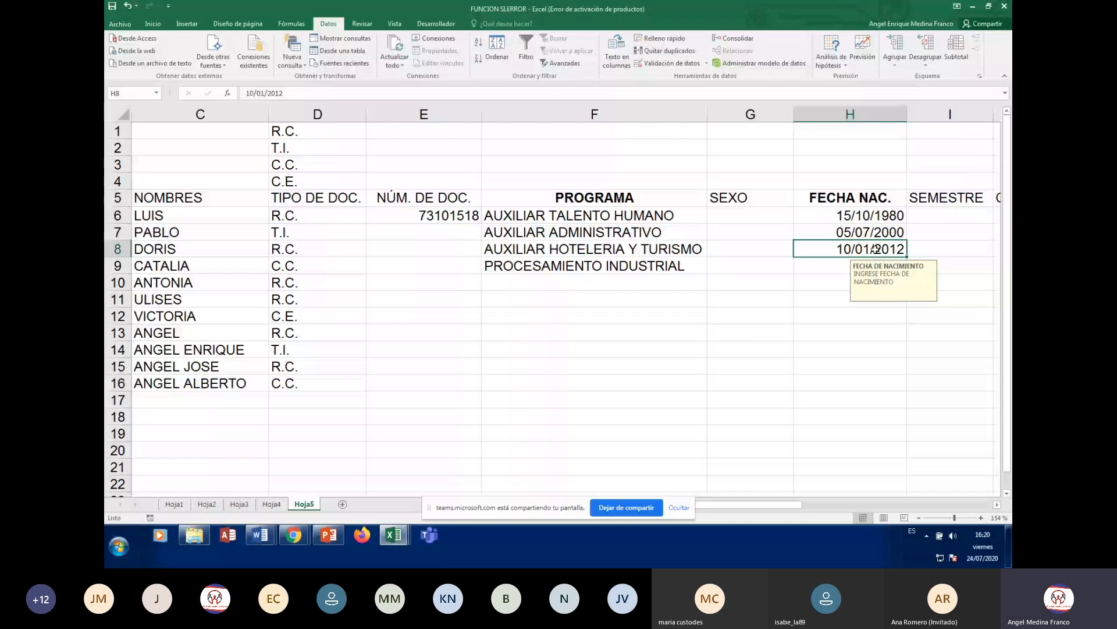
pyautogui.click(886, 216)
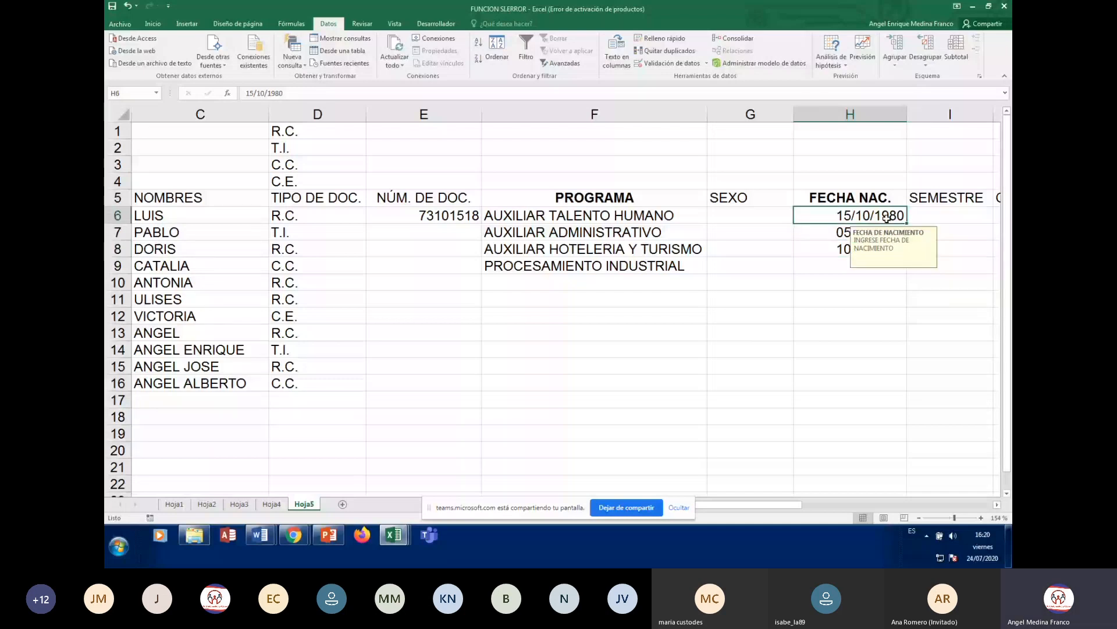
# - Change the birth-date validation's Fecha final from 31/12/2015 to 31/12/2005
pyautogui.click(672, 63)
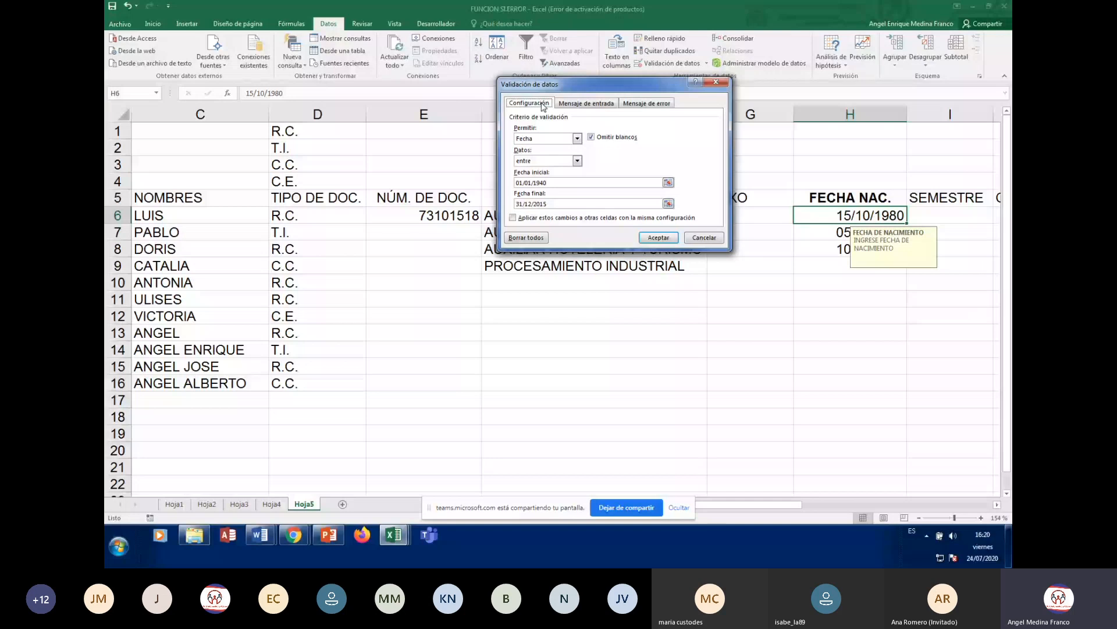
pyautogui.click(594, 183)
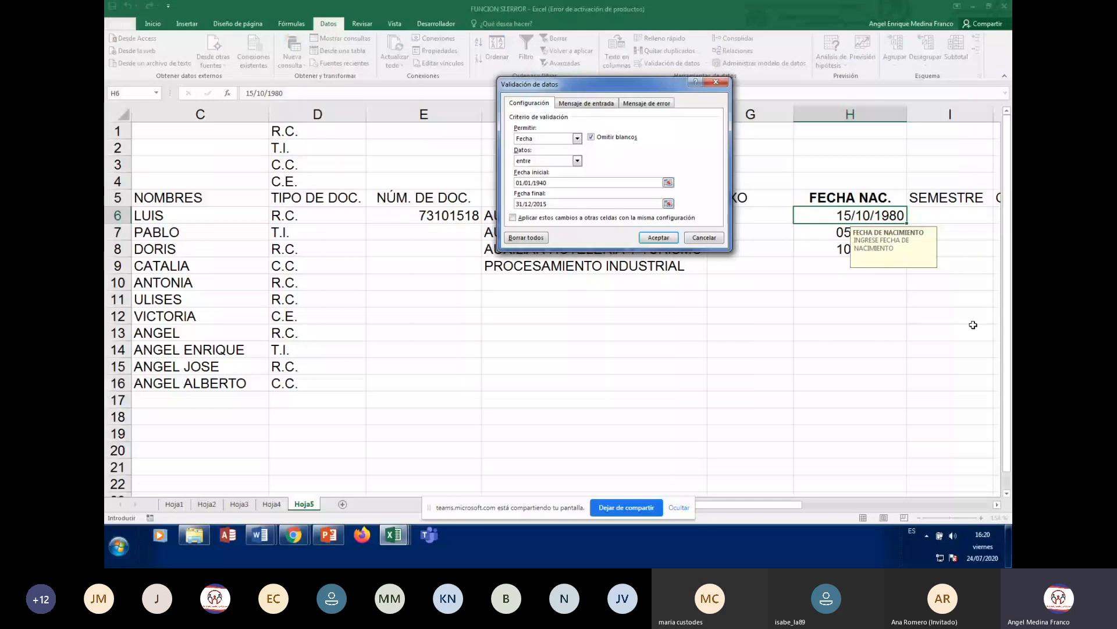
pyautogui.press('BackSpace')
pyautogui.write('0')
pyautogui.click(659, 238)
pyautogui.click(849, 316)
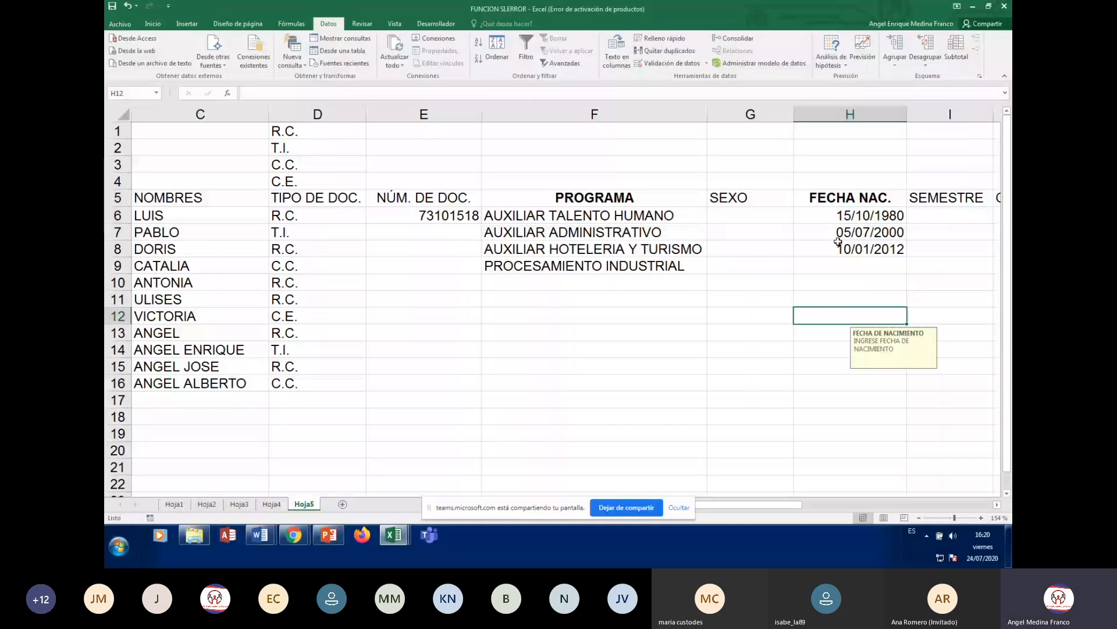
# - Fill H6:H18 with a daily date series from 15/10/1980 to 27/10/1980
pyautogui.click(838, 242)
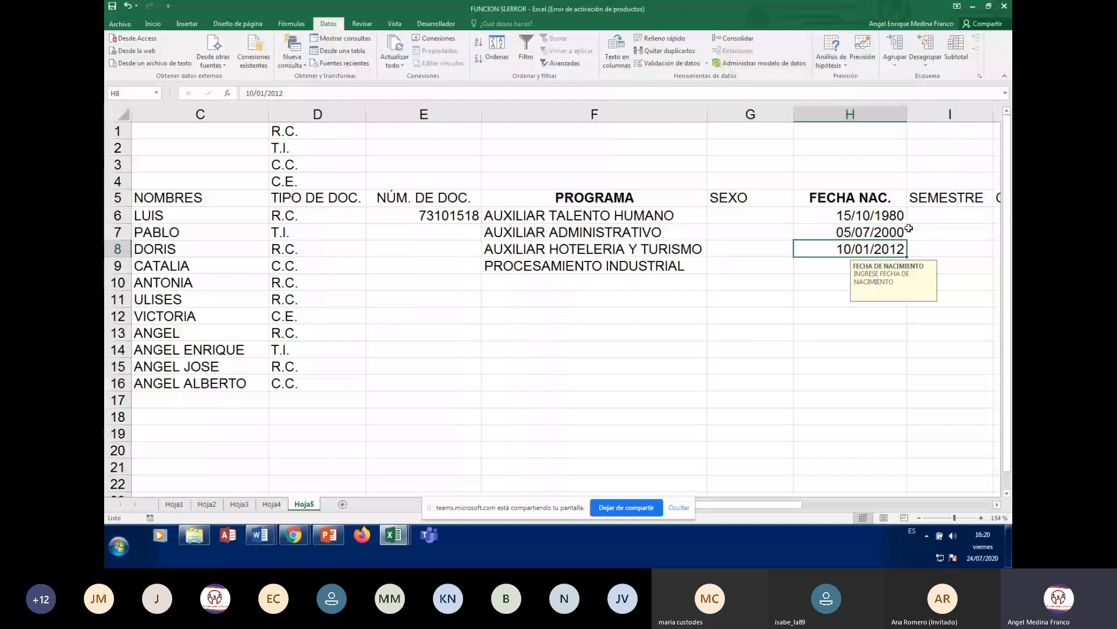
pyautogui.click(891, 216)
pyautogui.moveTo(907, 223); pyautogui.dragTo(887, 418)
pyautogui.moveTo(873, 349); pyautogui.dragTo(890, 397)
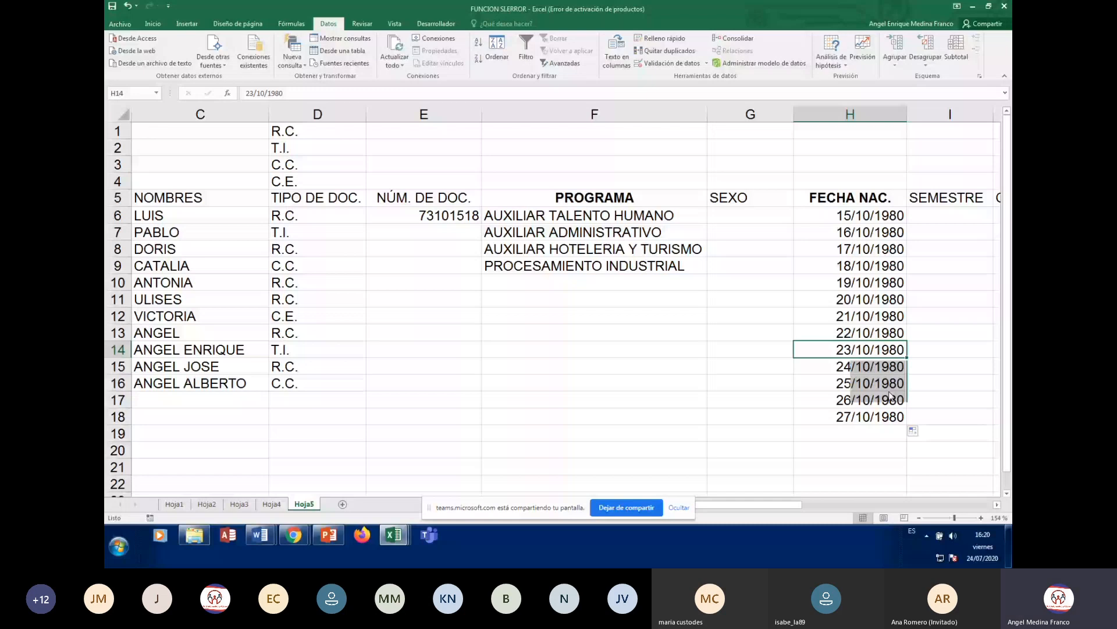
pyautogui.click(927, 367)
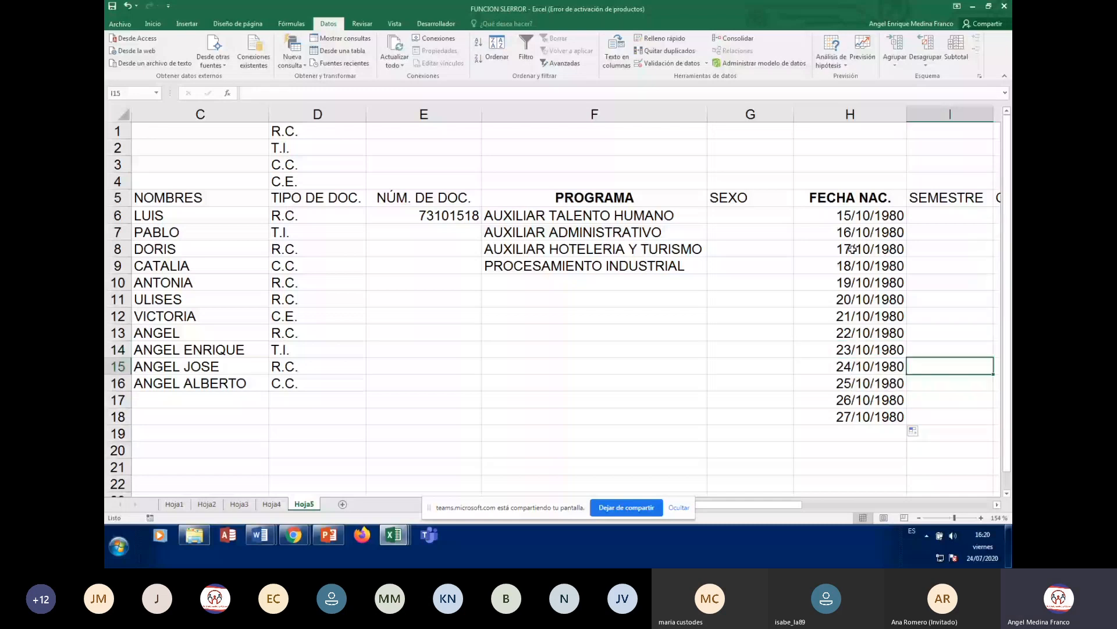
pyautogui.click(852, 249)
pyautogui.write('05')
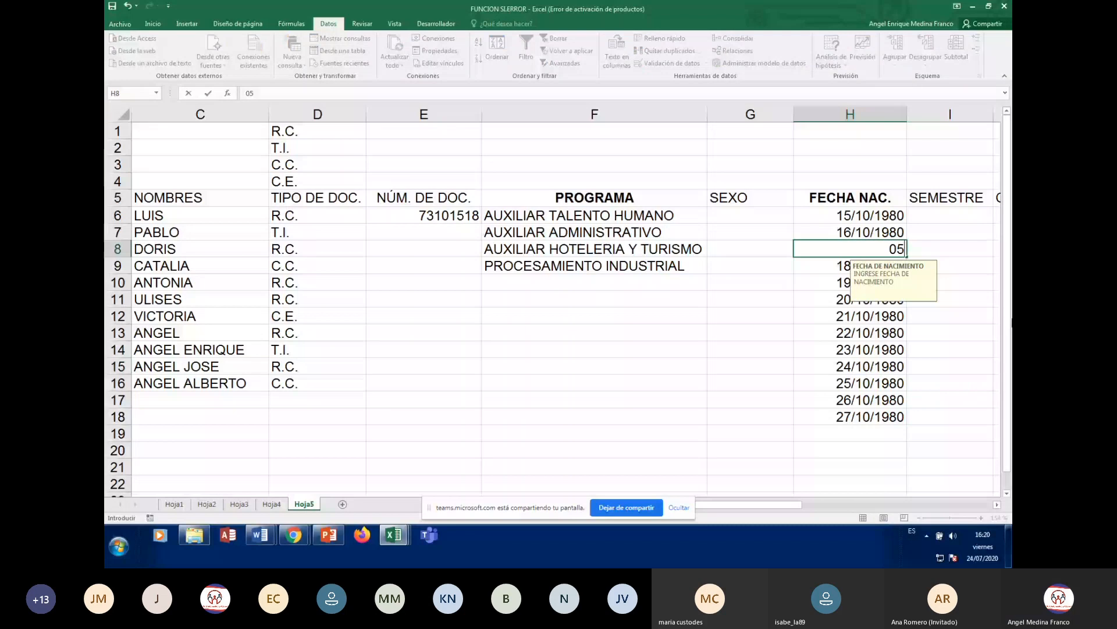
pyautogui.write('/10/2015')
pyautogui.press('Return')
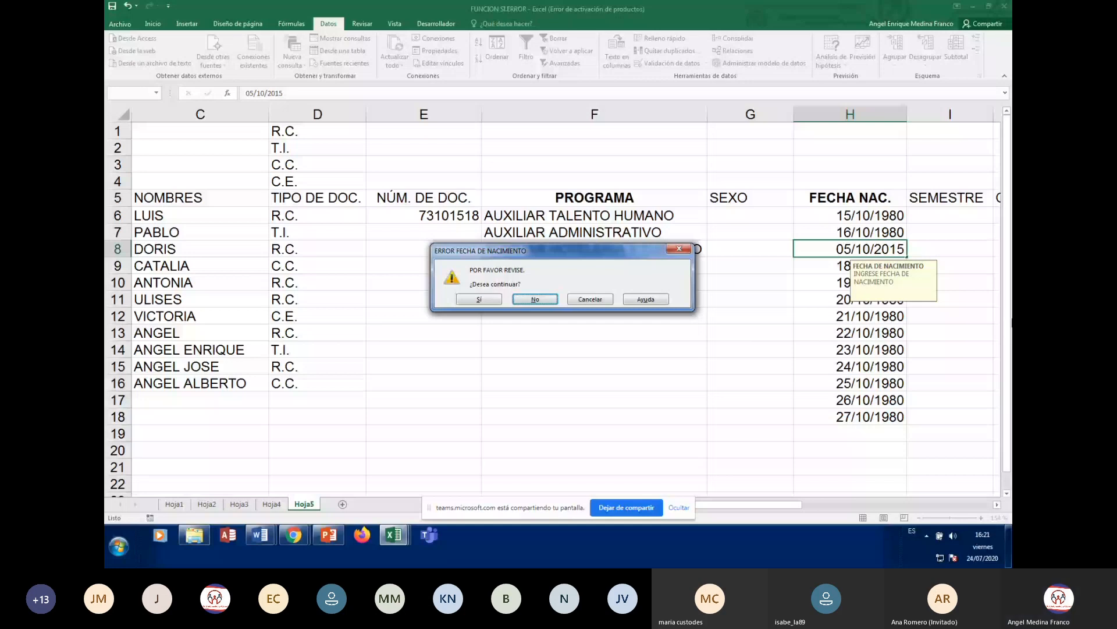
pyautogui.press('Escape')
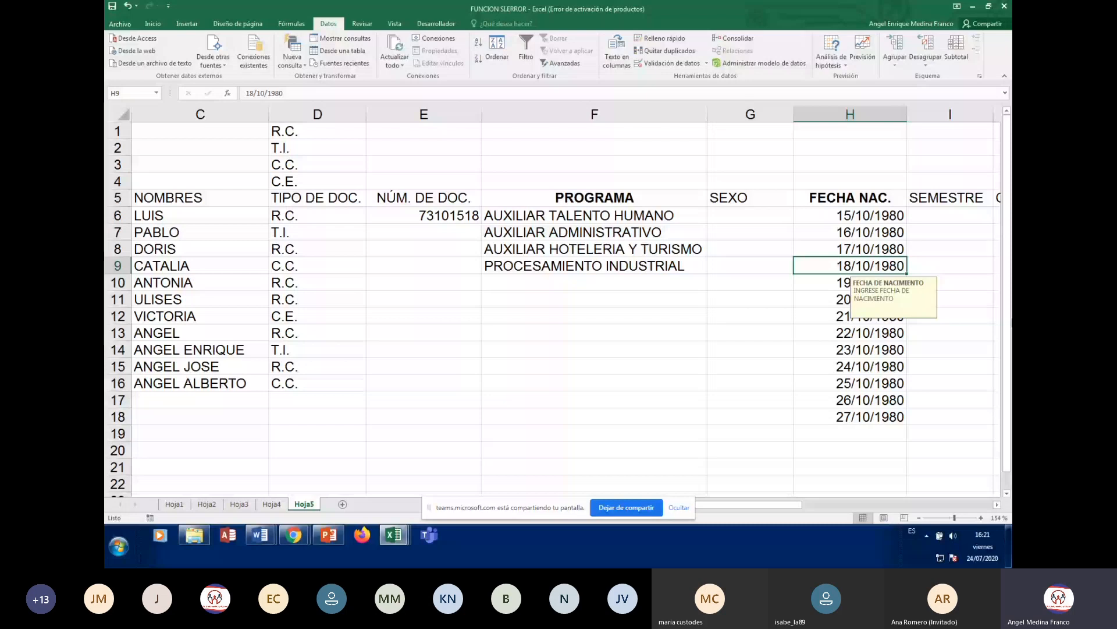
pyautogui.press('Up')
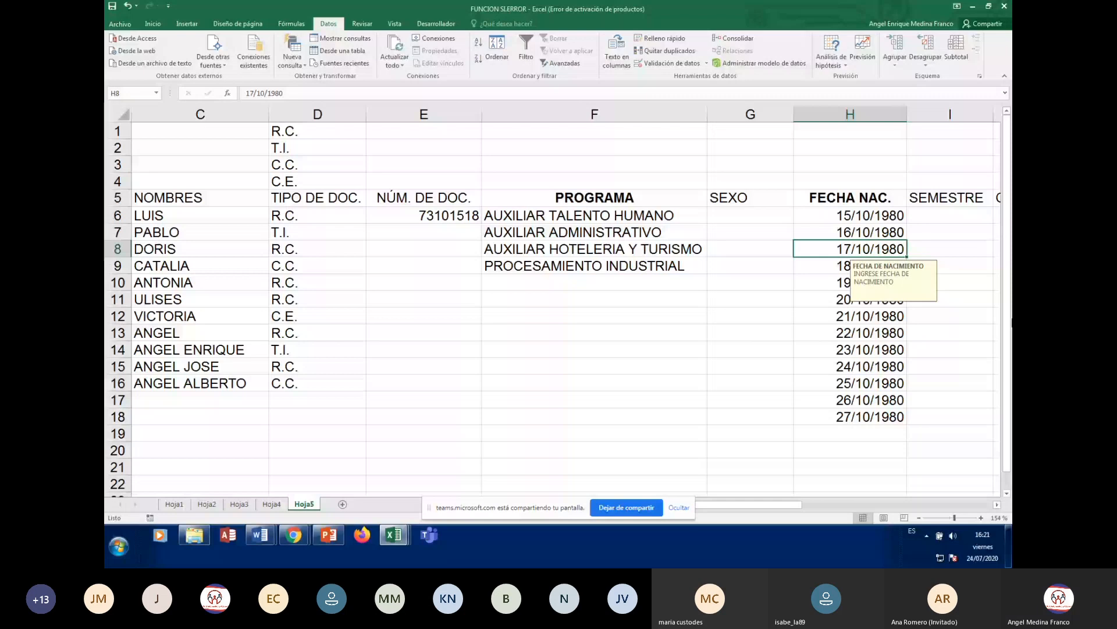
# - Enter 01/01/2006 in H8, accepting the out-of-range warning, and move down
pyautogui.write('01/01/')
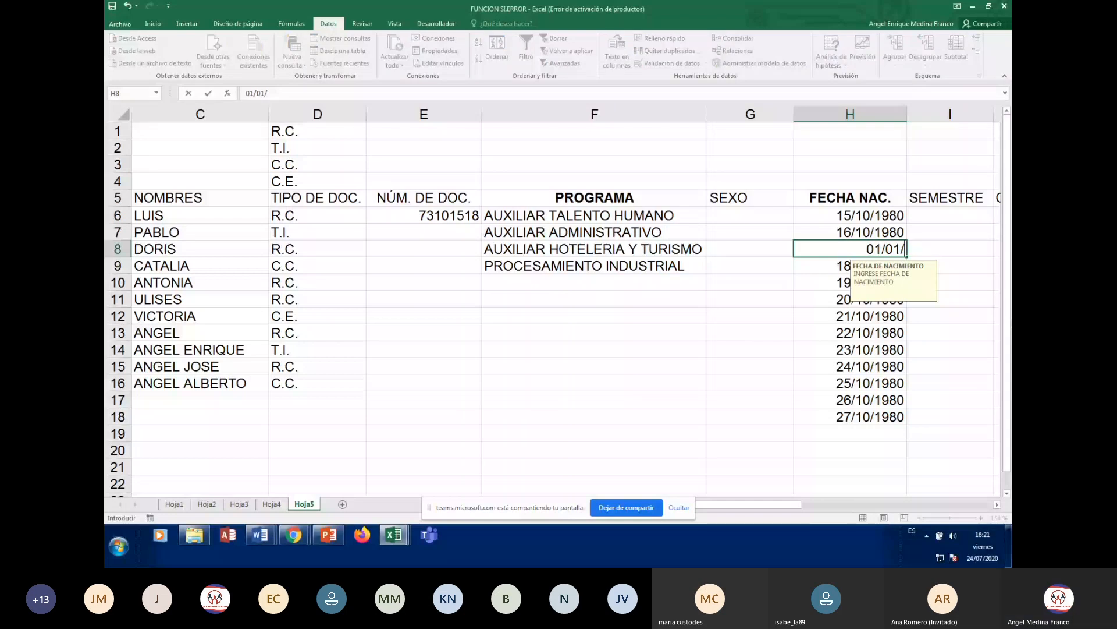
pyautogui.write('2')
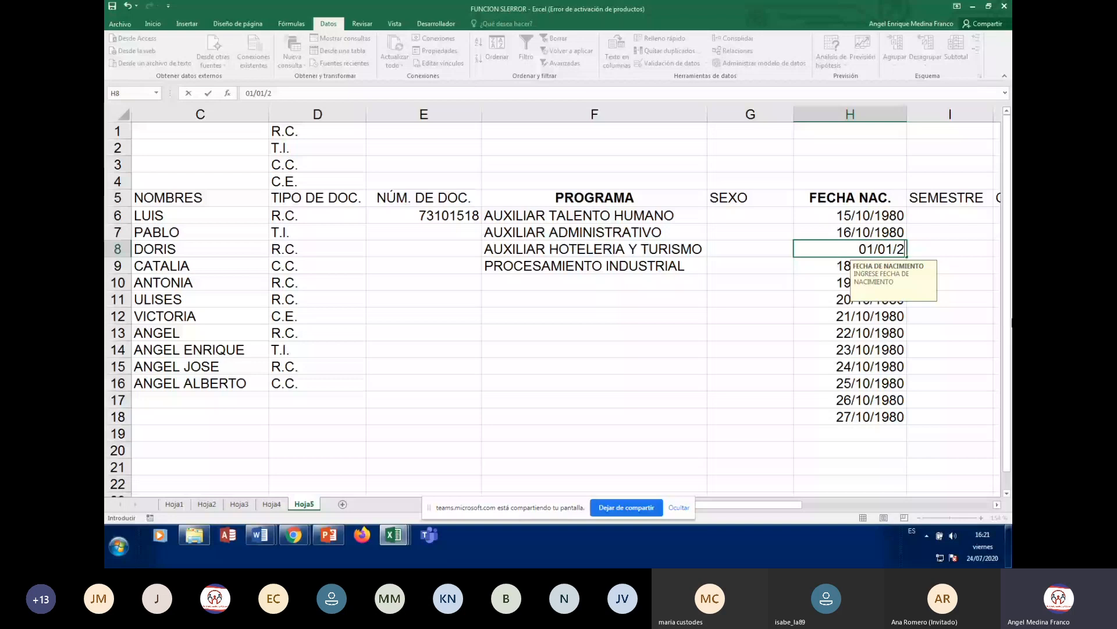
pyautogui.write('006')
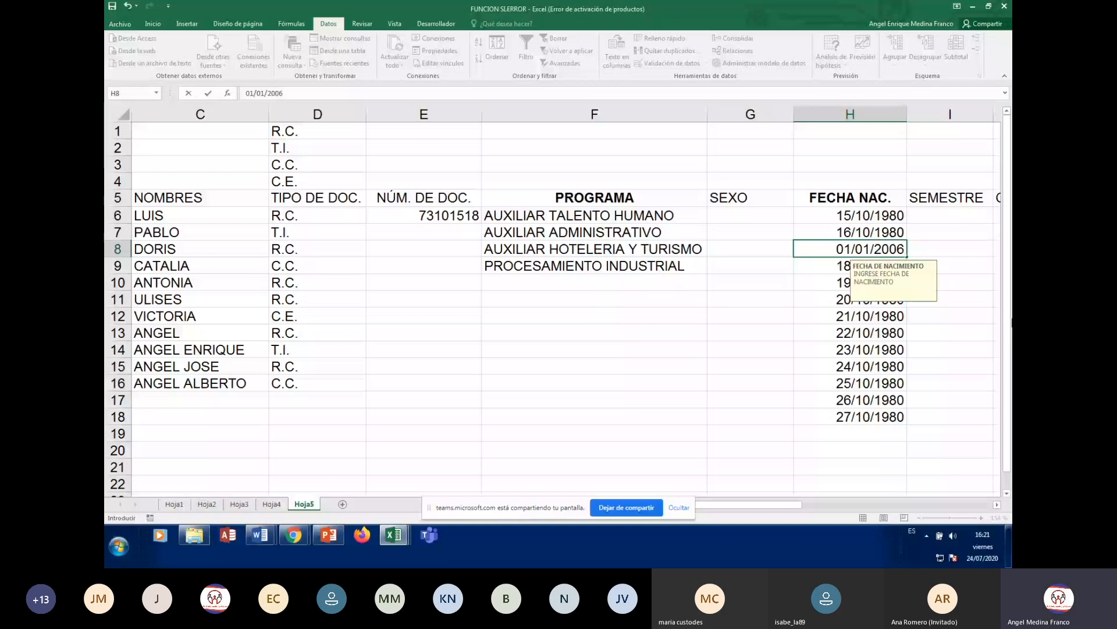
pyautogui.press('Return')
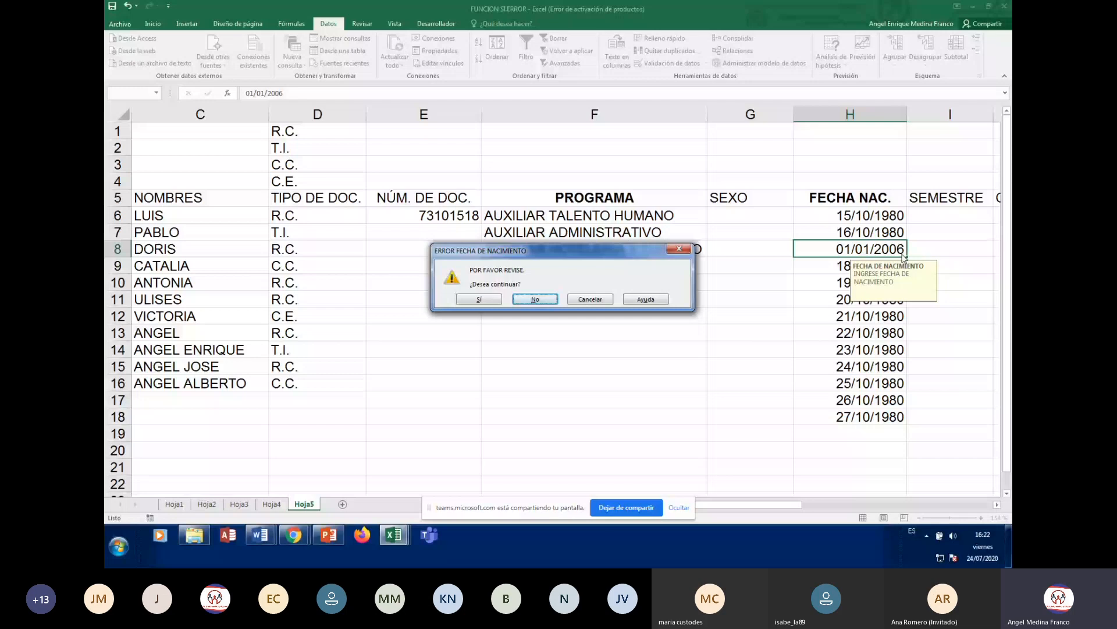
pyautogui.click(478, 299)
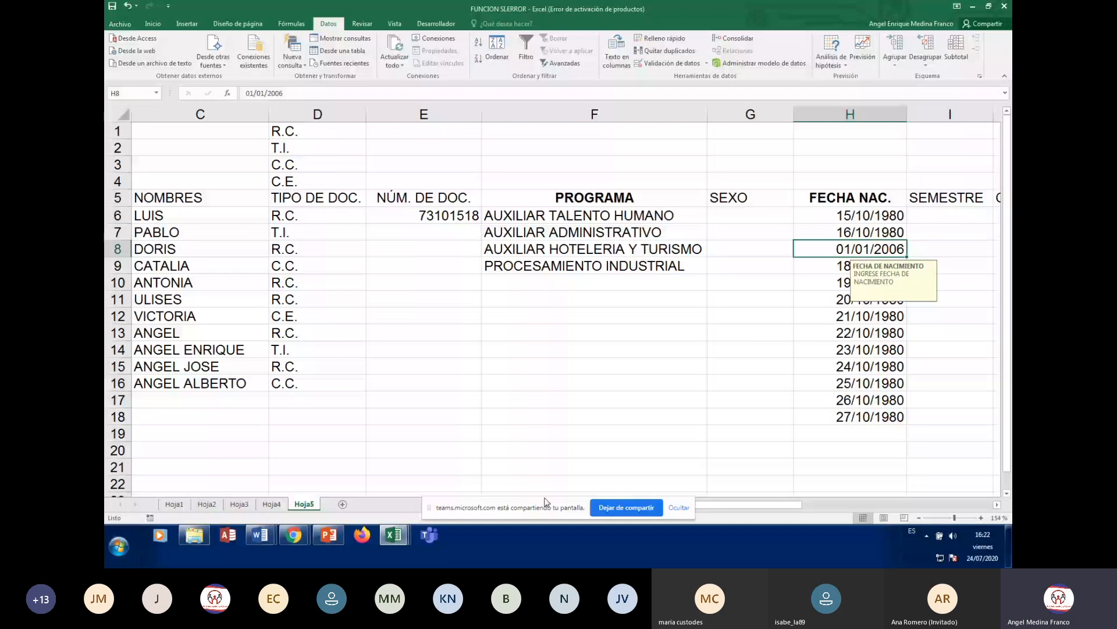
pyautogui.press('Down')
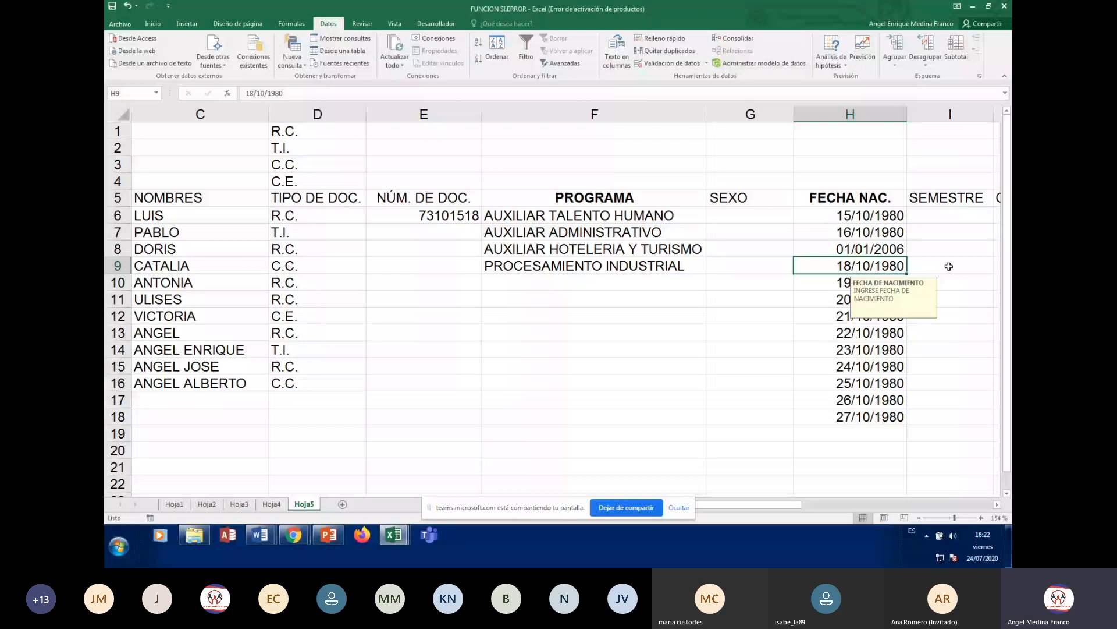
pyautogui.write('0')
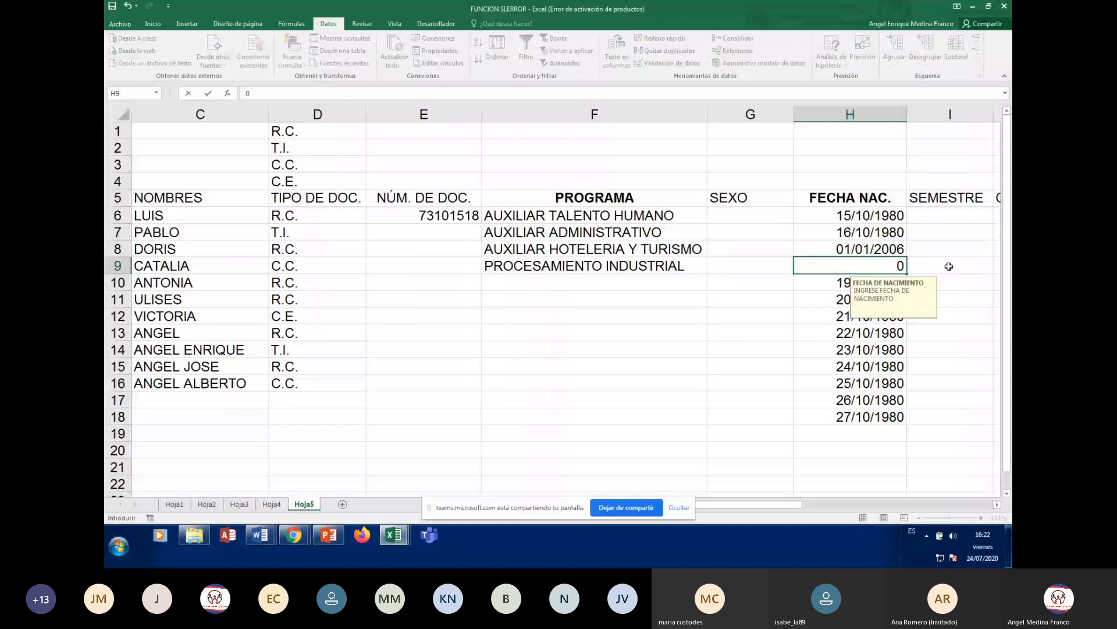
pyautogui.write('8/09/')
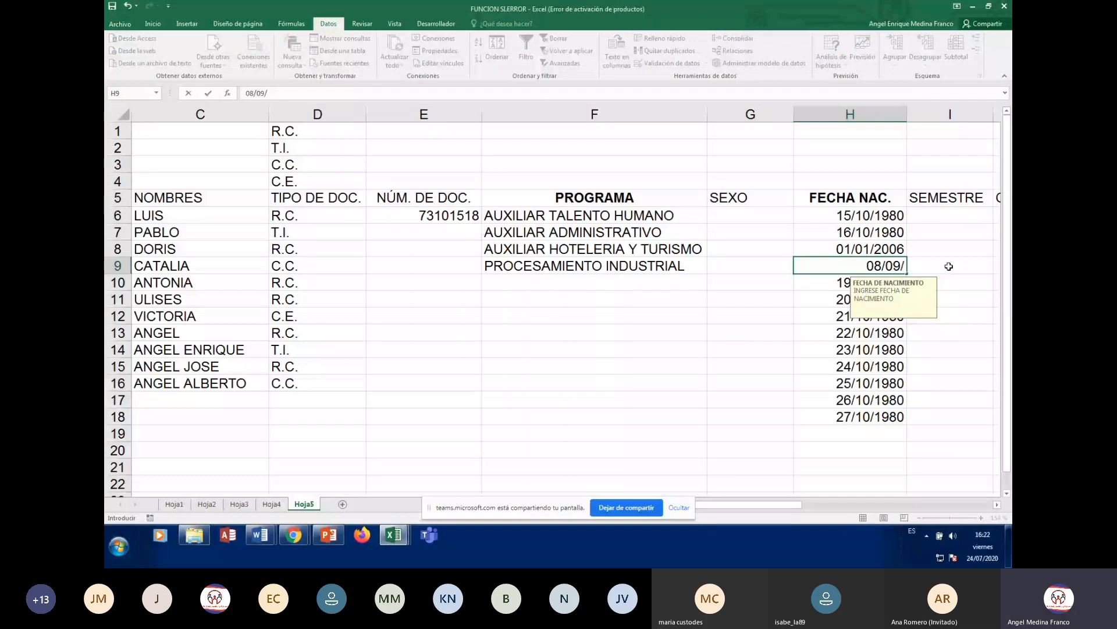
pyautogui.write('1930')
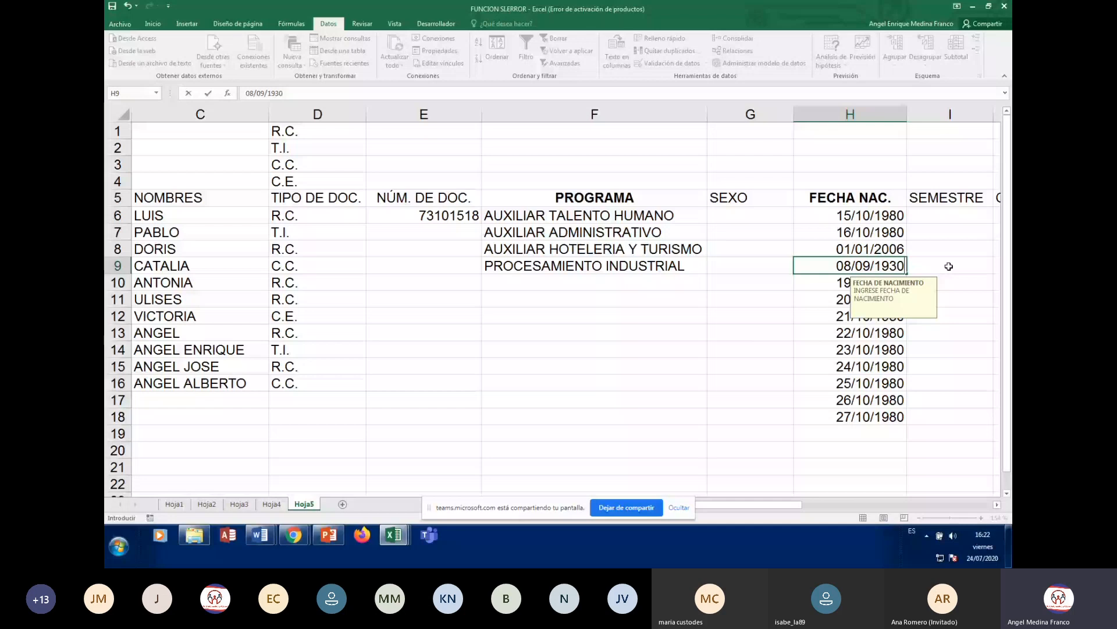
pyautogui.press('Return')
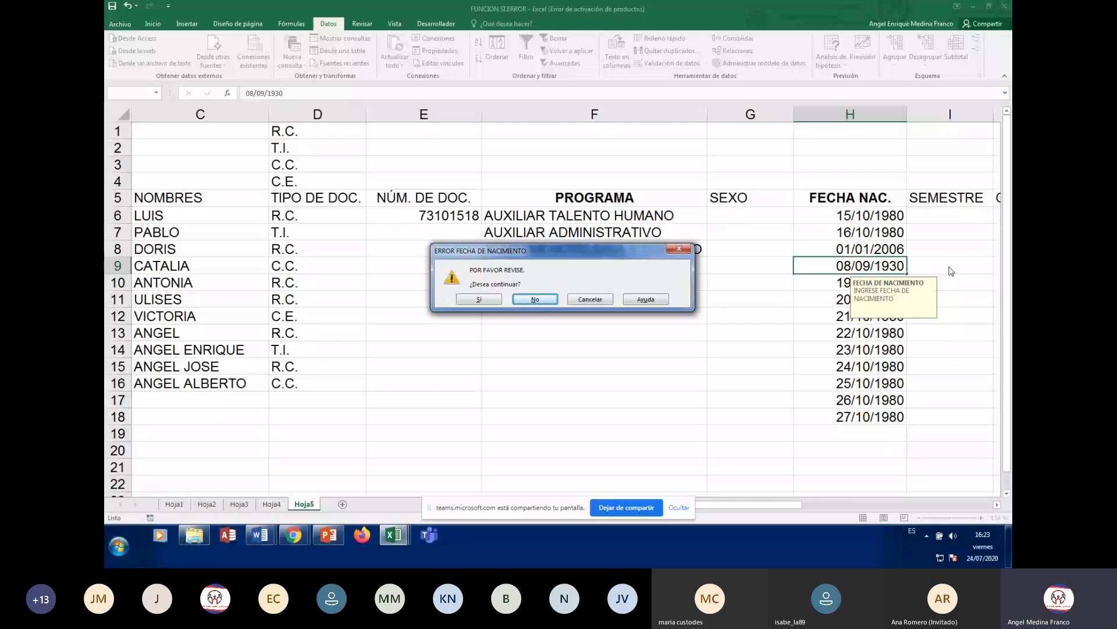
pyautogui.press('Return')
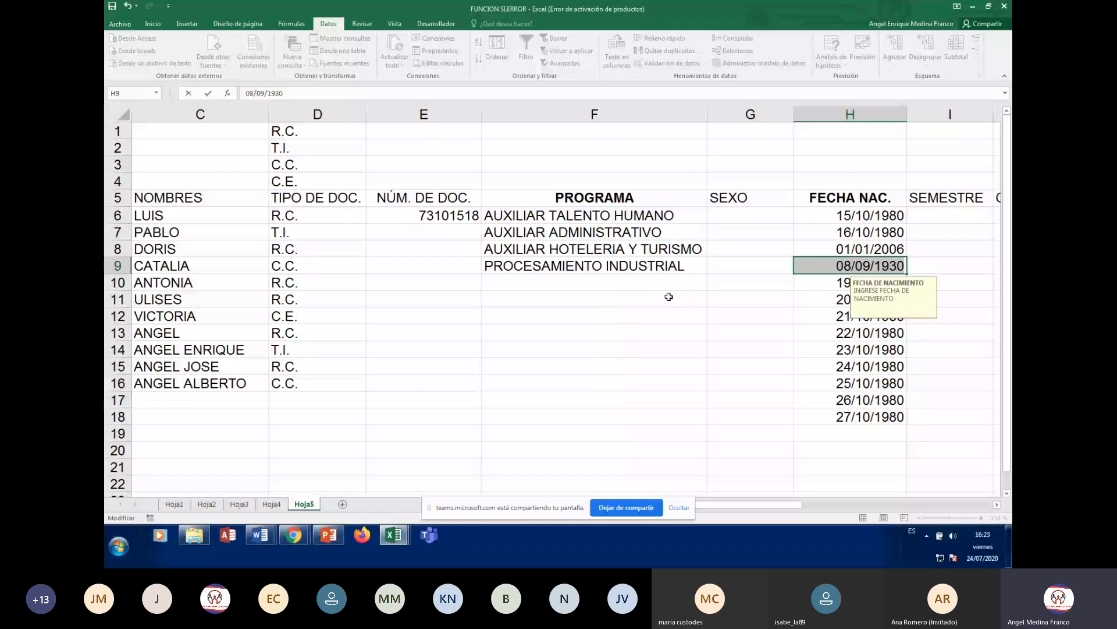
pyautogui.press('Escape')
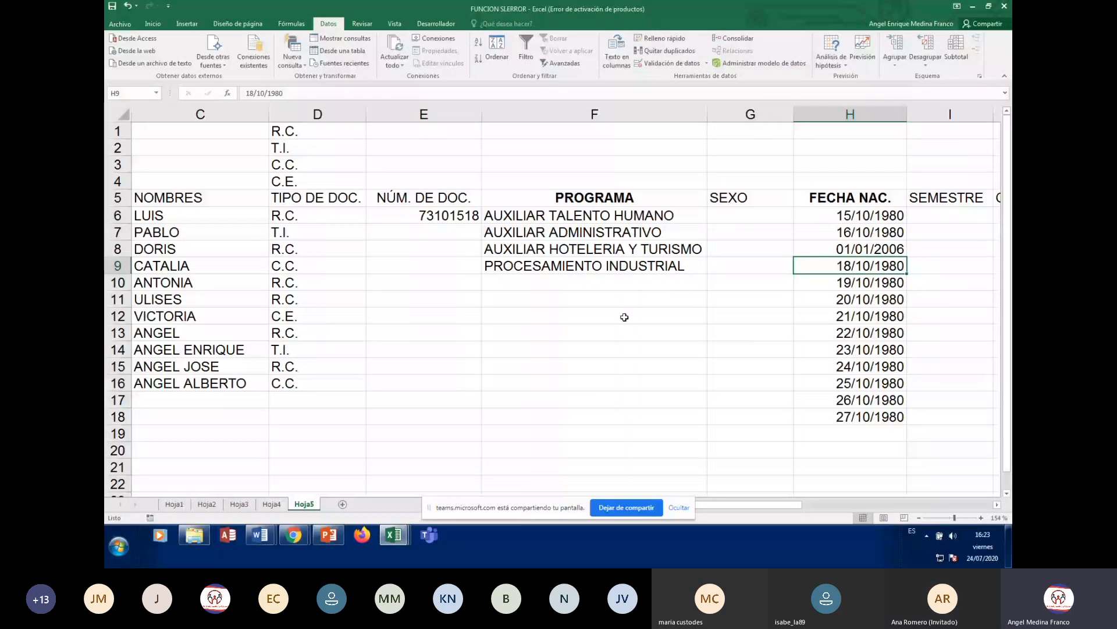
pyautogui.press('Down')
pyautogui.press('Down')
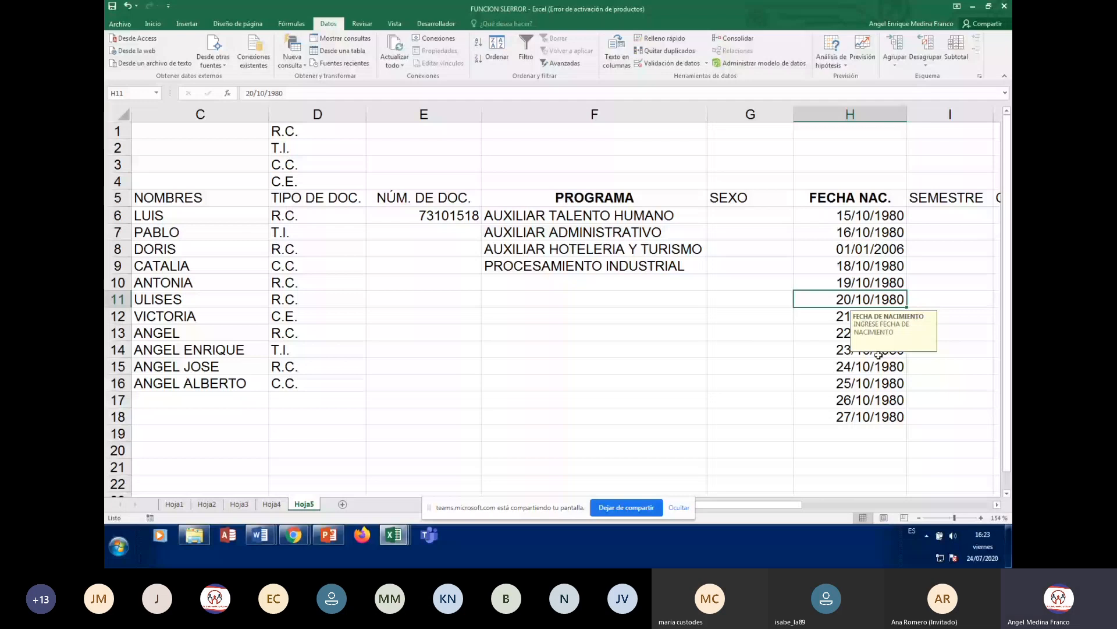
pyautogui.press('Down')
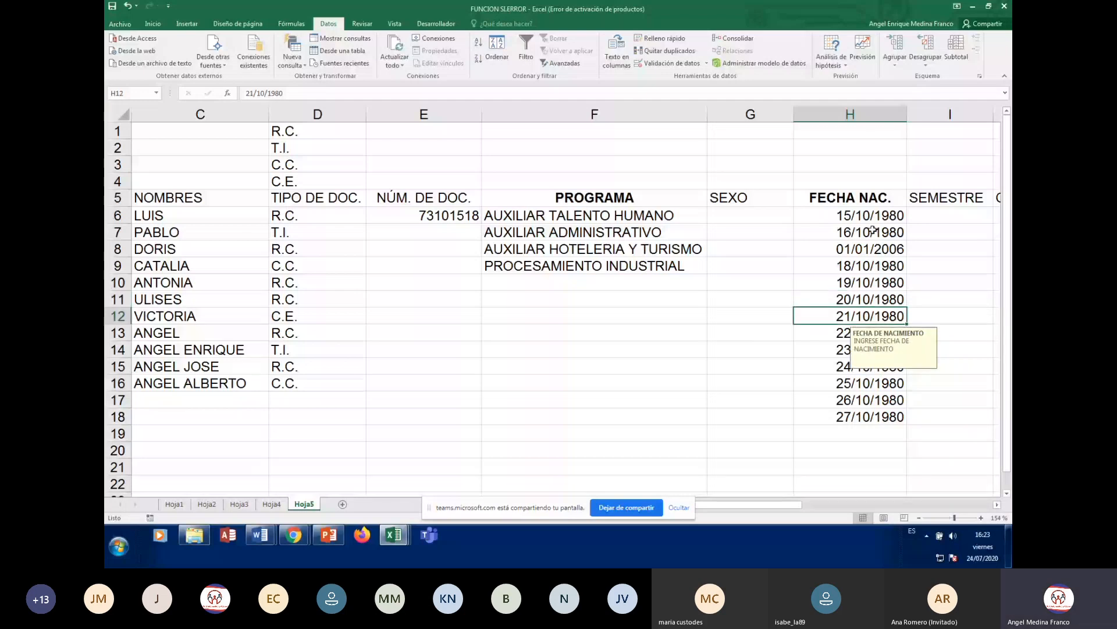
pyautogui.click(873, 215)
pyautogui.click(955, 215)
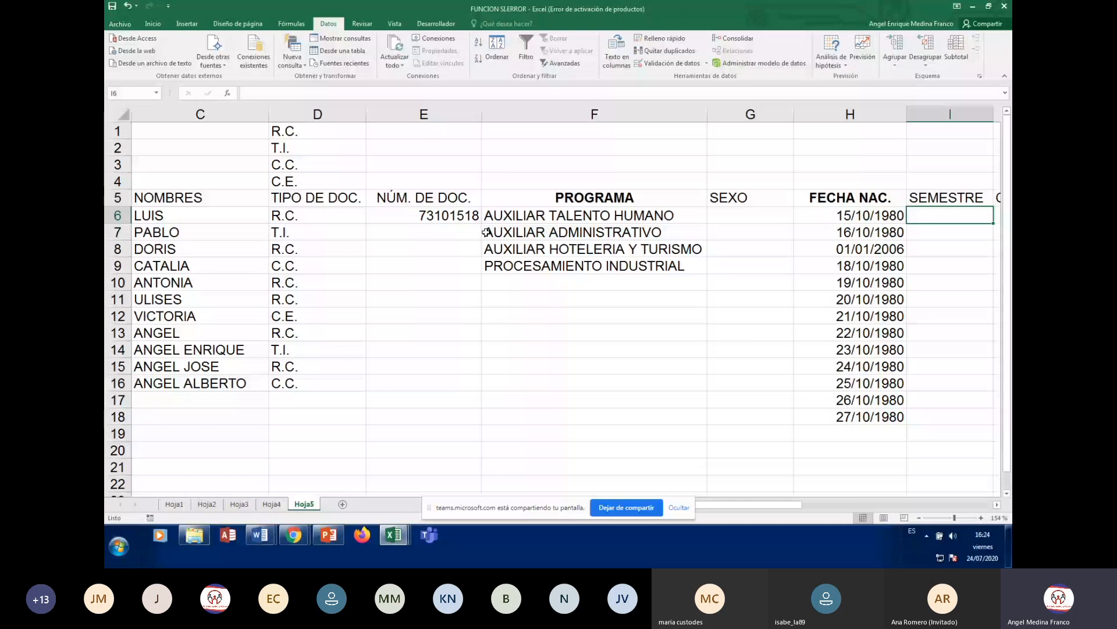
# - Move the selection one cell right to J6
pyautogui.press('Right')
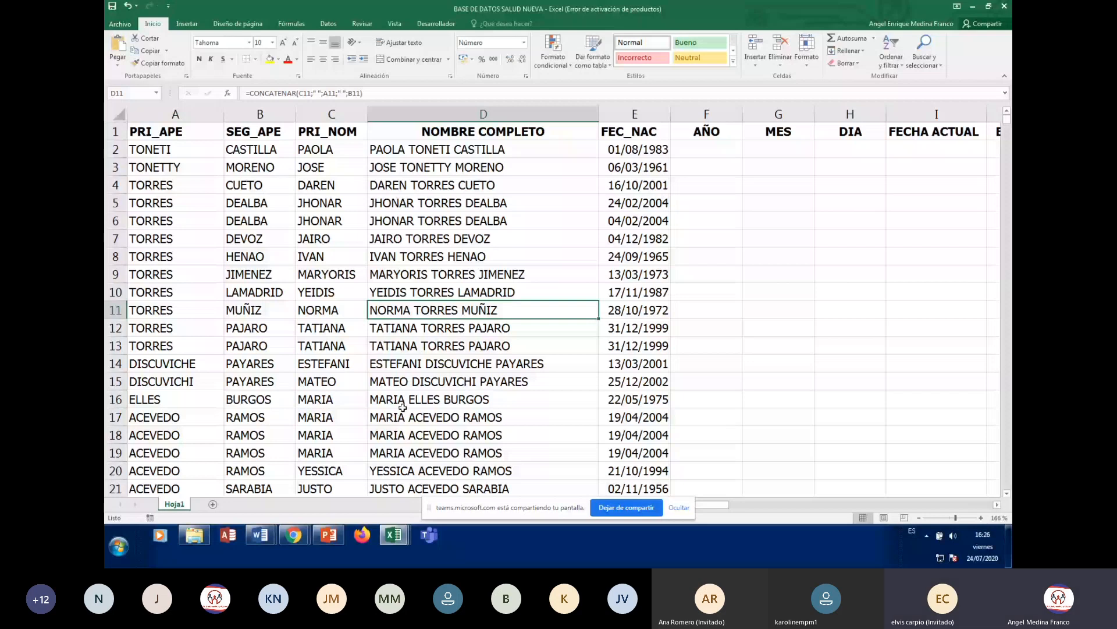
pyautogui.click(343, 151)
pyautogui.click(430, 156)
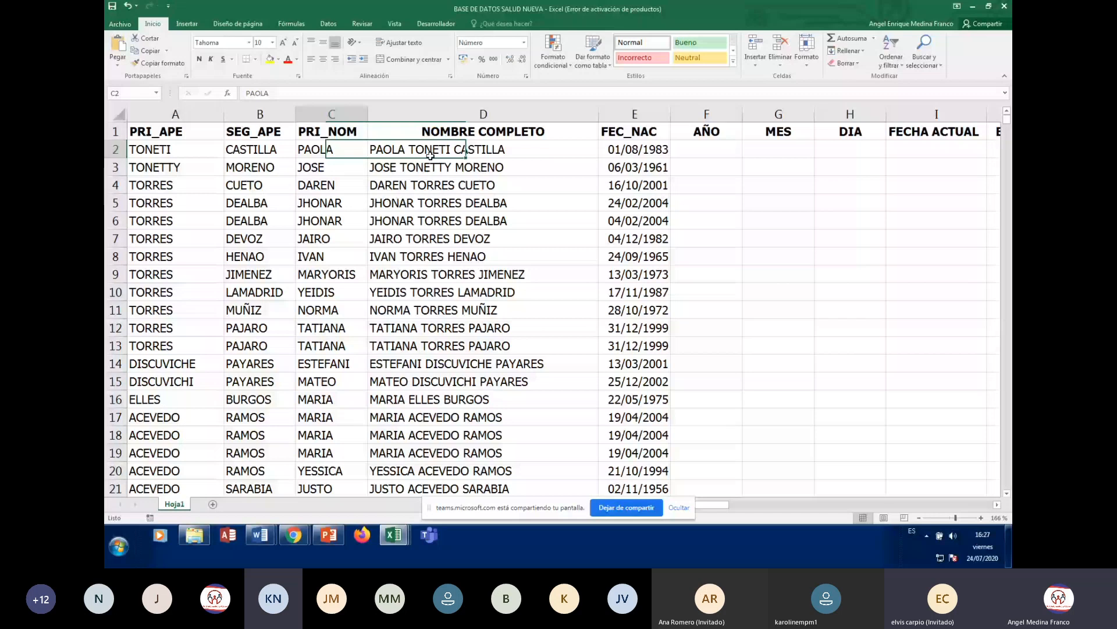
pyautogui.press('Left')
pyautogui.press('Left')
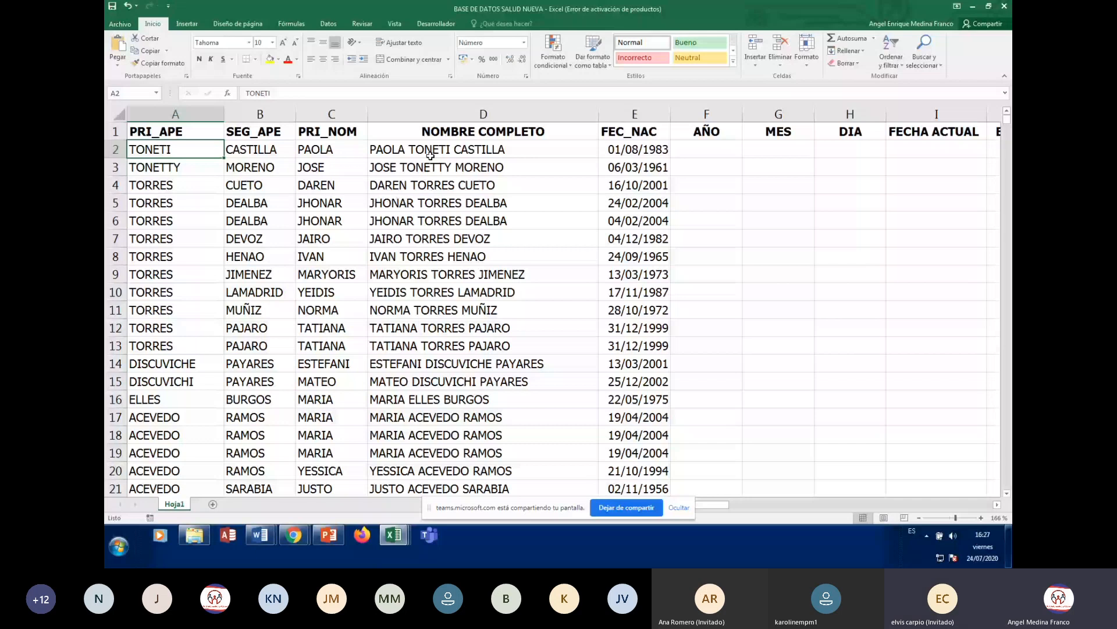
pyautogui.hotkey('ctrl', 'Down')
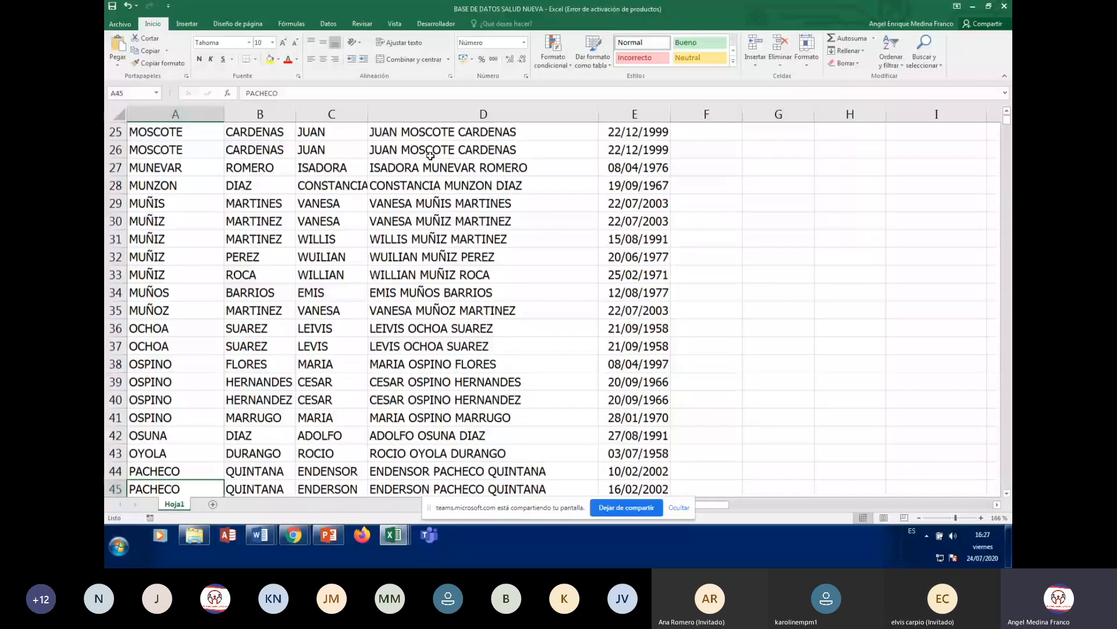
pyautogui.hotkey('ctrl', 'Down')
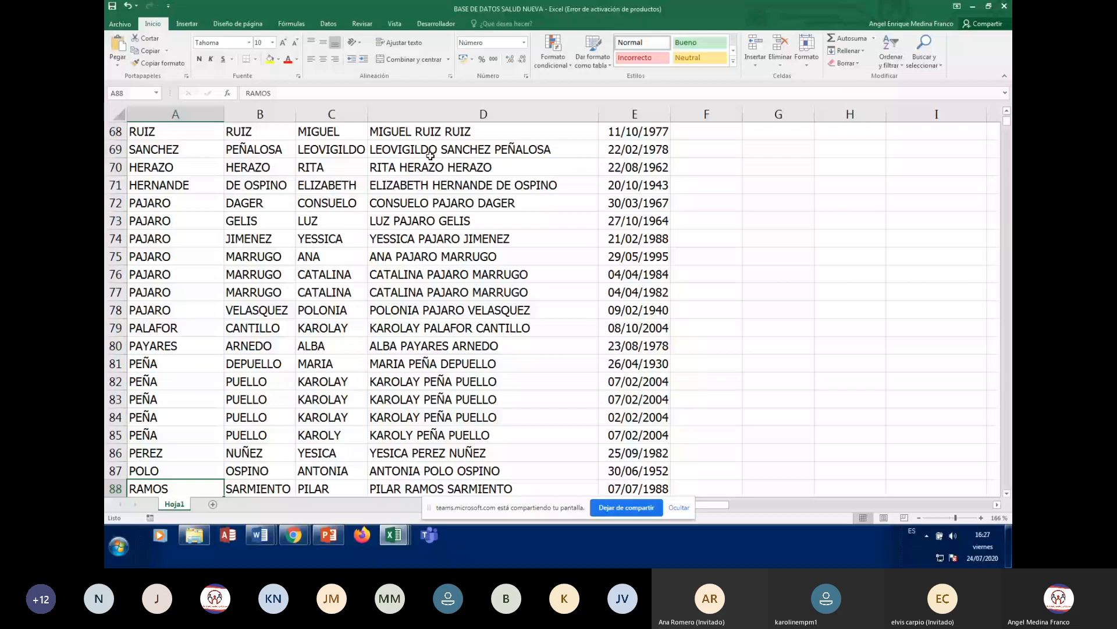
pyautogui.hotkey('ctrl', 'End')
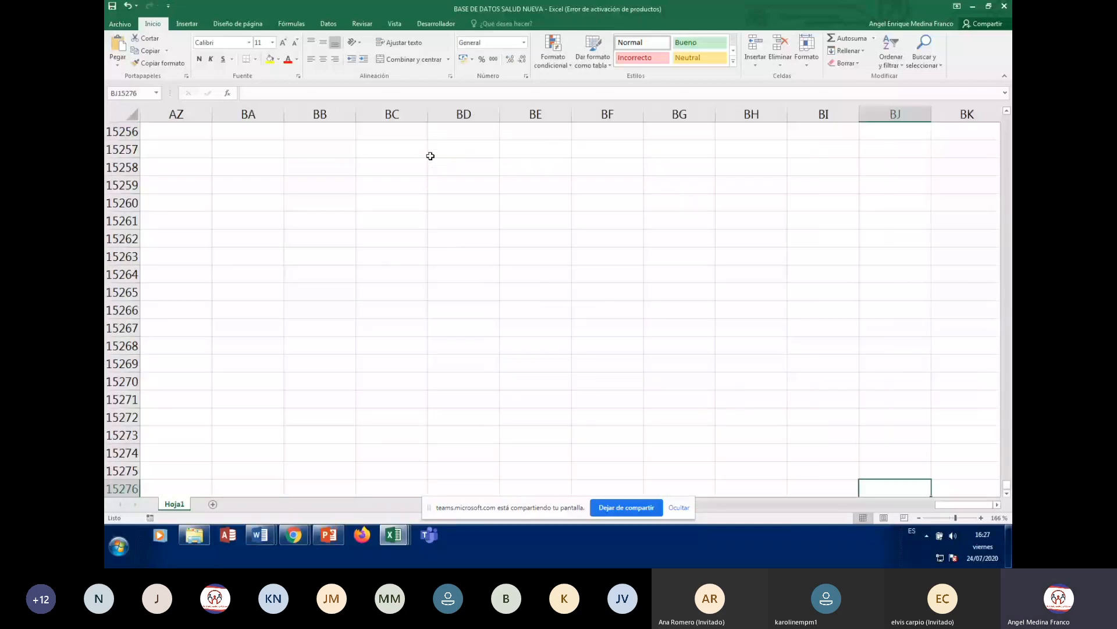
pyautogui.hotkey('ctrl', 'Home')
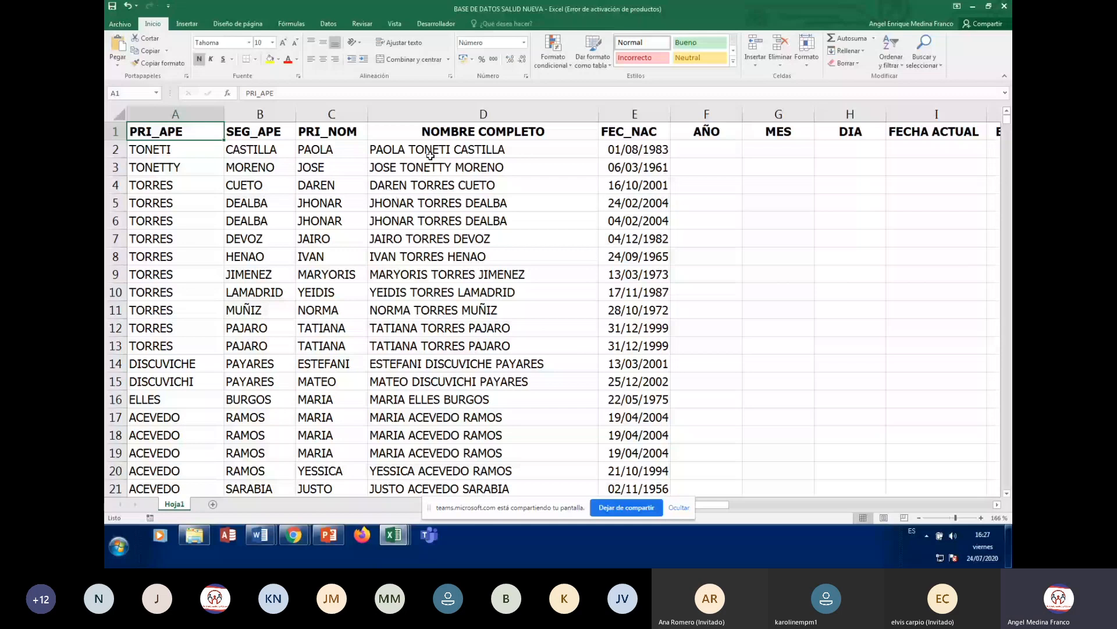
pyautogui.press('Down')
pyautogui.press('Down')
pyautogui.press('Down')
pyautogui.press('pagedown')
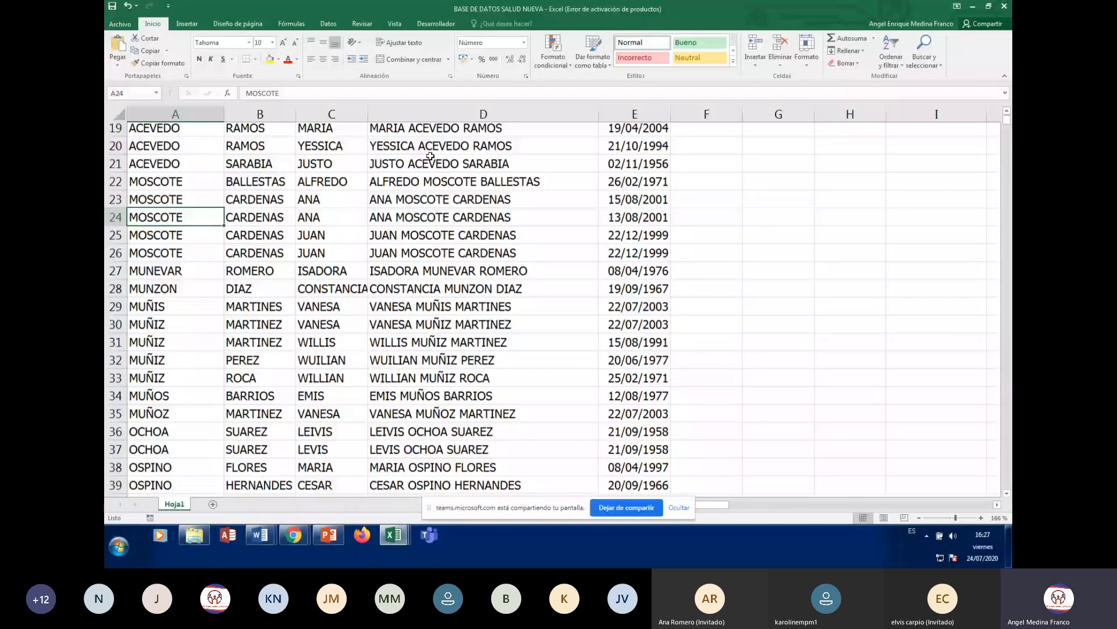
pyautogui.press('pagedown')
pyautogui.press('pagedown')
pyautogui.press('pagedown')
pyautogui.press('pagedown')
pyautogui.press('pagedown')
pyautogui.press('pagedown')
pyautogui.press('pagedown')
pyautogui.press('pagedown')
pyautogui.press('pagedown')
pyautogui.press('pagedown')
pyautogui.press('pagedown')
pyautogui.press('pagedown')
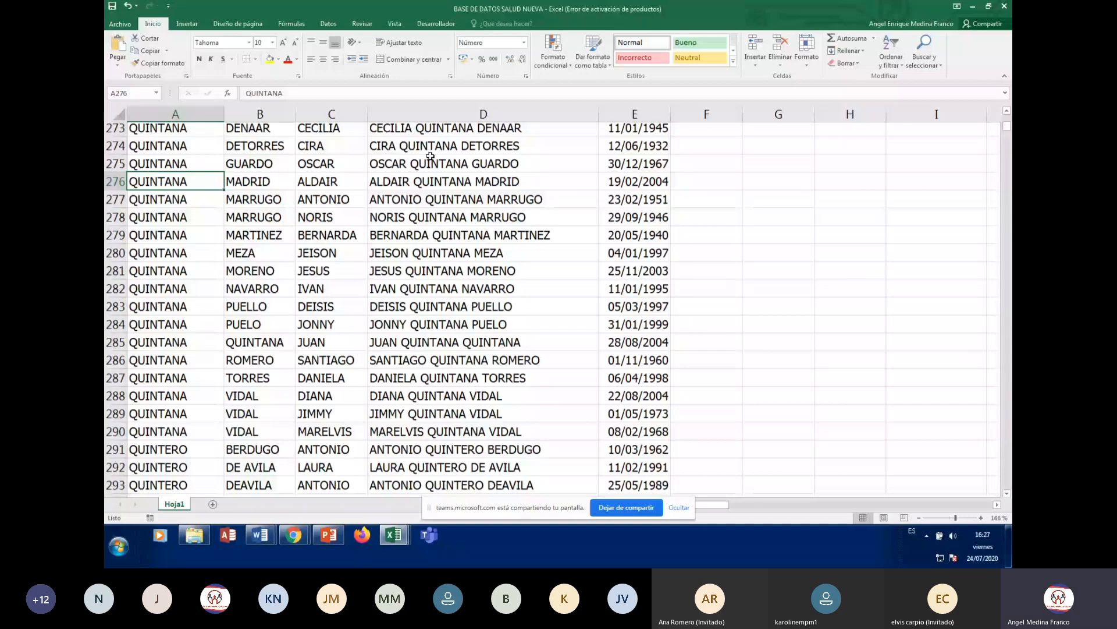
pyautogui.press('pagedown')
pyautogui.press('pagedown')
pyautogui.press('pagedown')
pyautogui.press('pagedown')
pyautogui.press('pagedown')
pyautogui.press('pagedown')
pyautogui.press('pagedown')
pyautogui.press('pagedown')
pyautogui.press('pagedown')
pyautogui.press('pagedown')
pyautogui.press('pagedown')
pyautogui.press('pagedown')
pyautogui.press('pagedown')
pyautogui.press('pagedown')
pyautogui.press('pagedown')
pyautogui.press('pagedown')
pyautogui.press('pagedown')
pyautogui.press('pagedown')
pyautogui.press('pagedown')
pyautogui.press('pagedown')
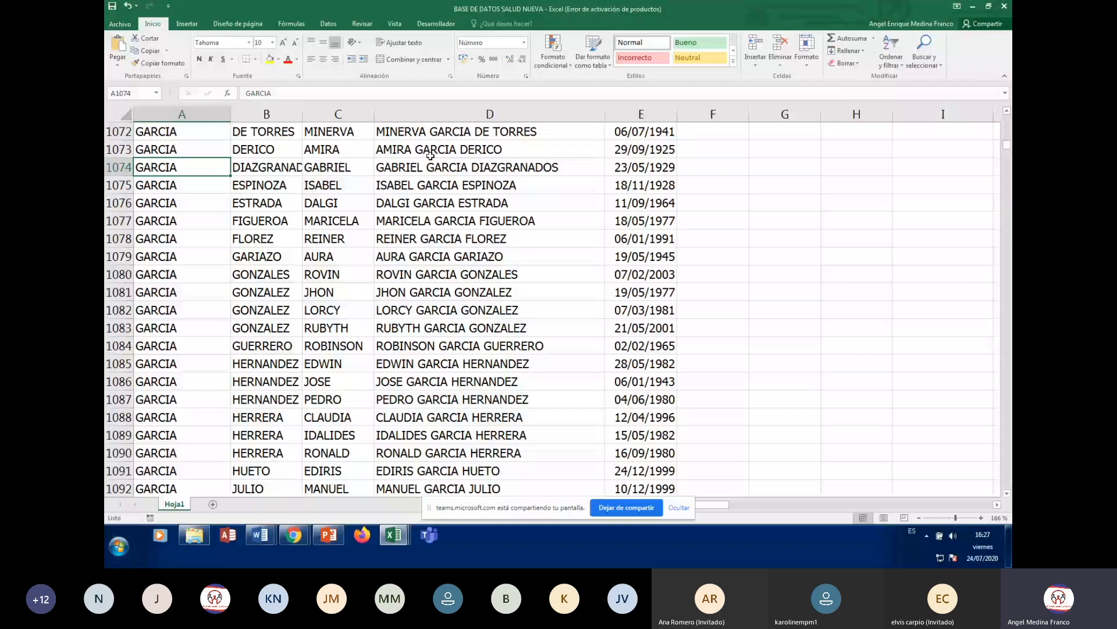
pyautogui.hotkey('ctrl', 'Down')
pyautogui.press('Down')
pyautogui.press('Down')
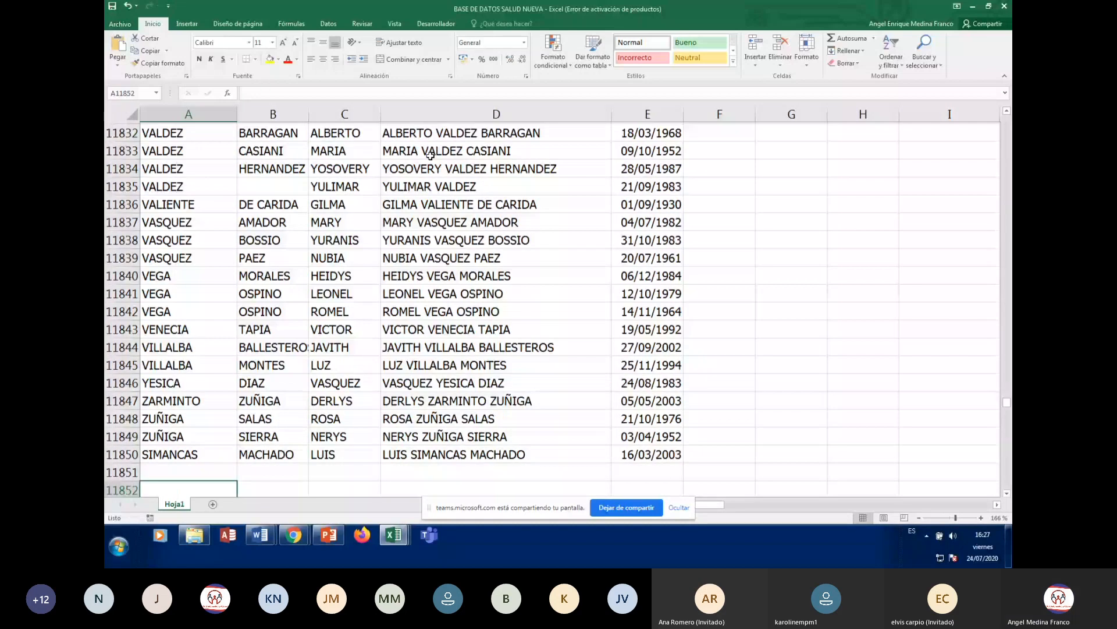
pyautogui.press('Up')
pyautogui.press('Up')
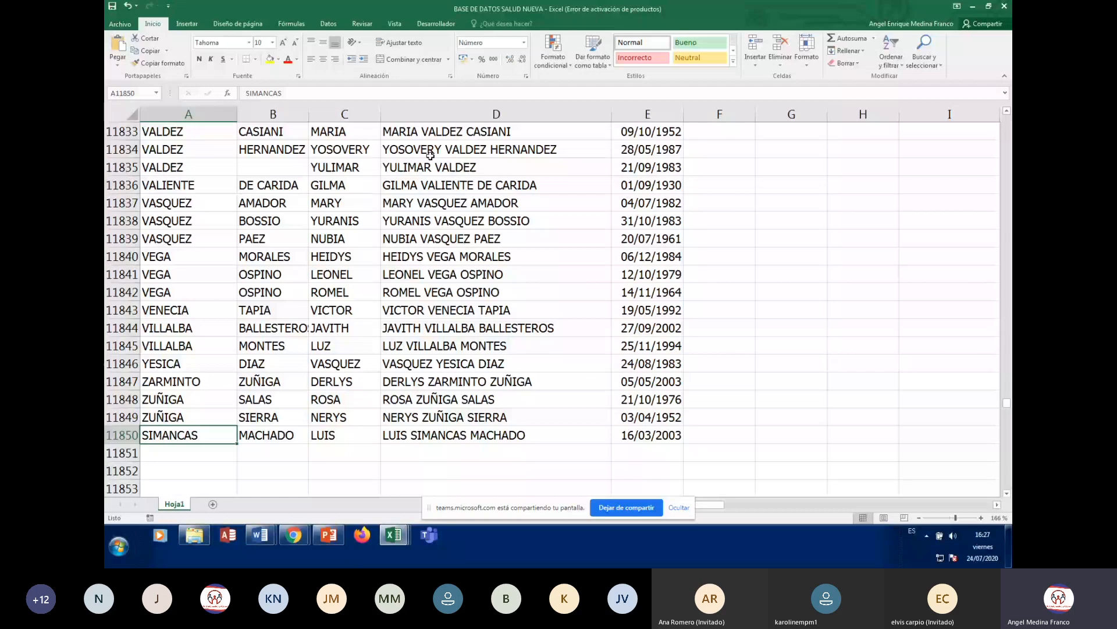
pyautogui.hotkey('ctrl', 'Home')
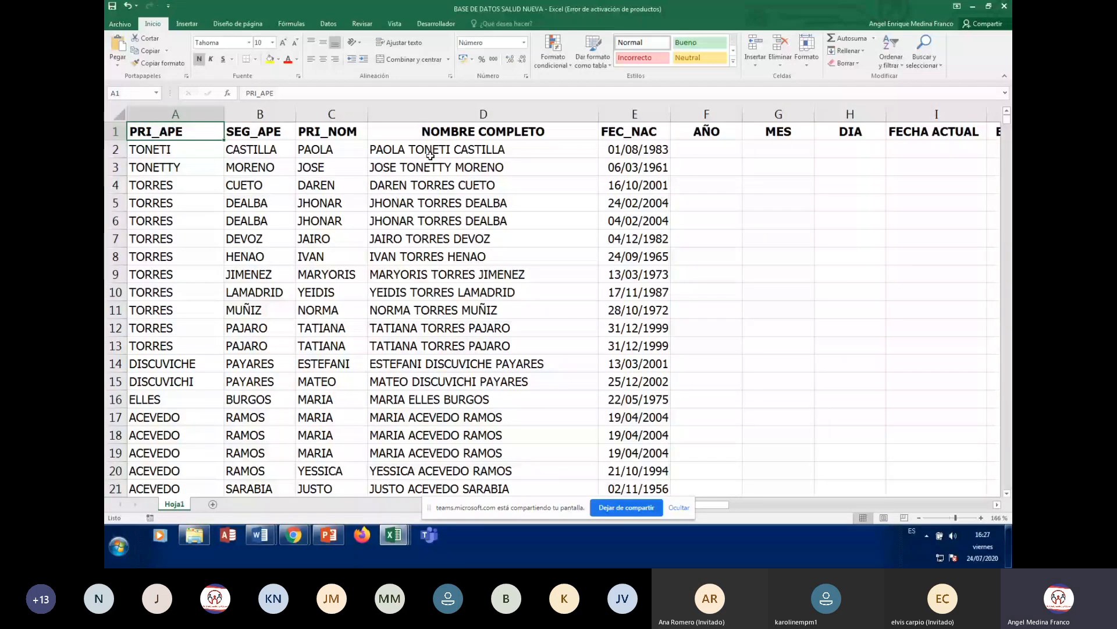
pyautogui.press('Down')
pyautogui.press('Down')
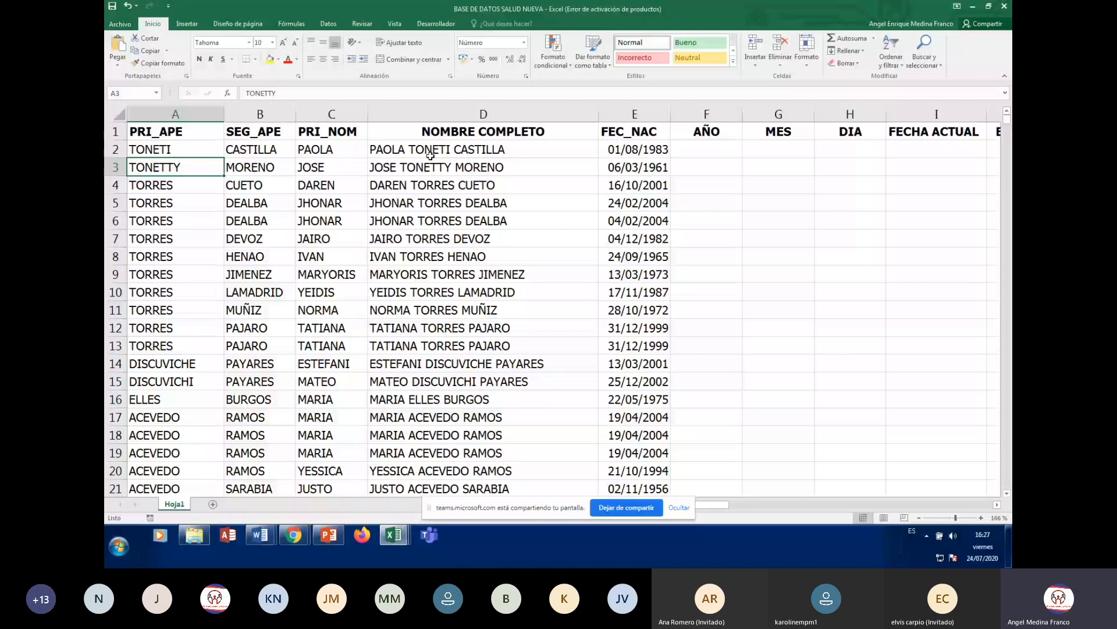
pyautogui.press('Down')
pyautogui.press('Down')
pyautogui.press('Down')
pyautogui.press('Down')
pyautogui.press('Down')
pyautogui.press('Down')
pyautogui.press('Down')
pyautogui.press('Right')
pyautogui.press('Right')
pyautogui.press('Right')
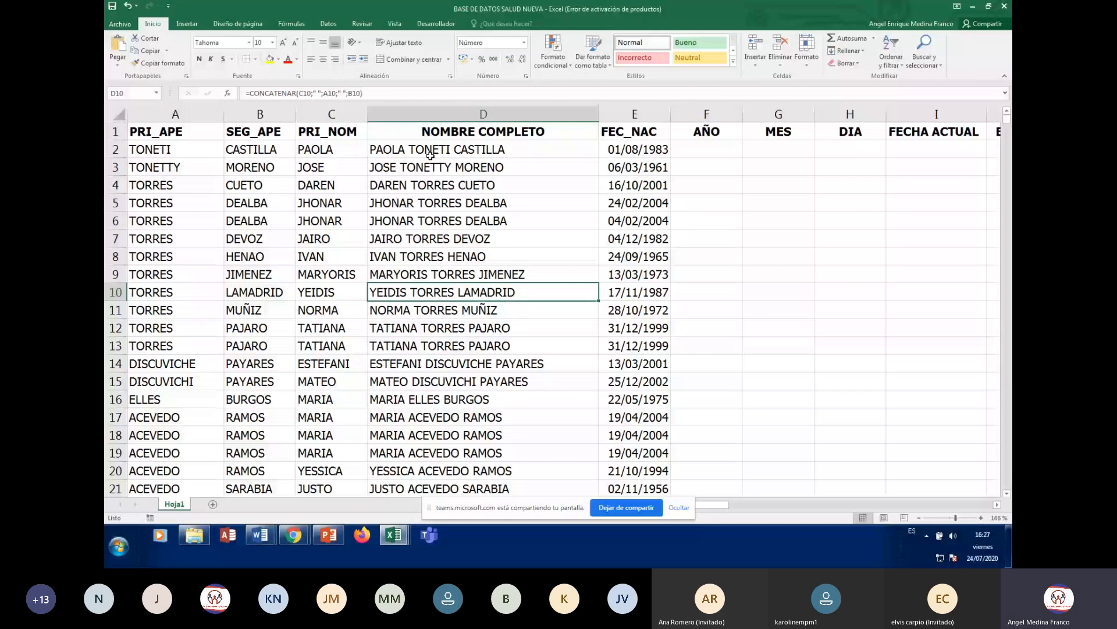
pyautogui.hotkey('ctrl', 'Up')
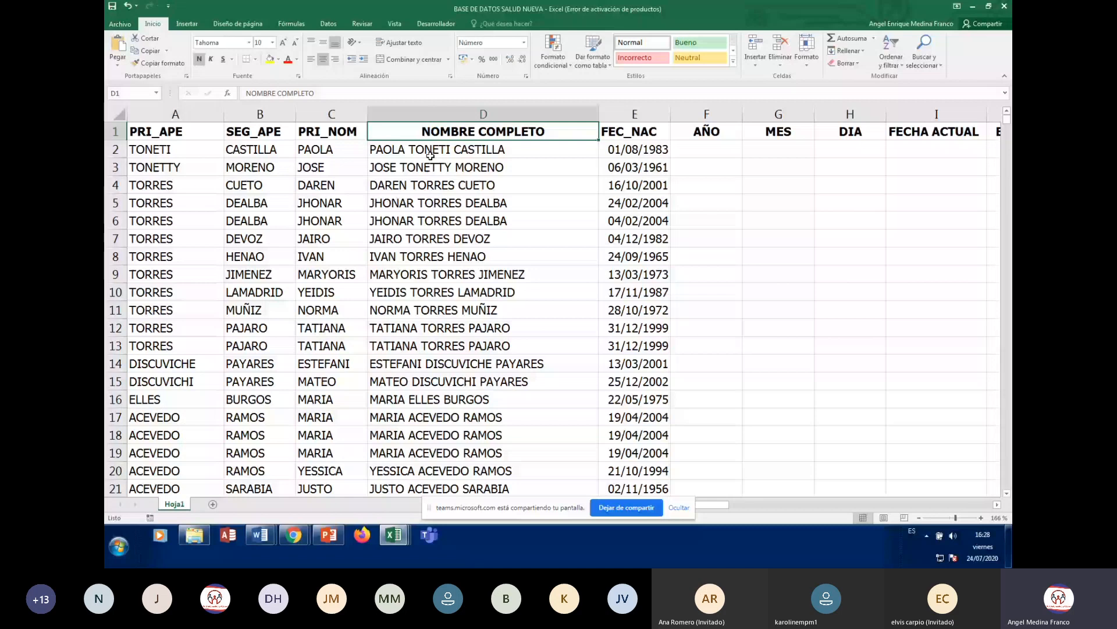
pyautogui.press('Right')
pyautogui.press('Right')
pyautogui.press('Right')
pyautogui.press('Right')
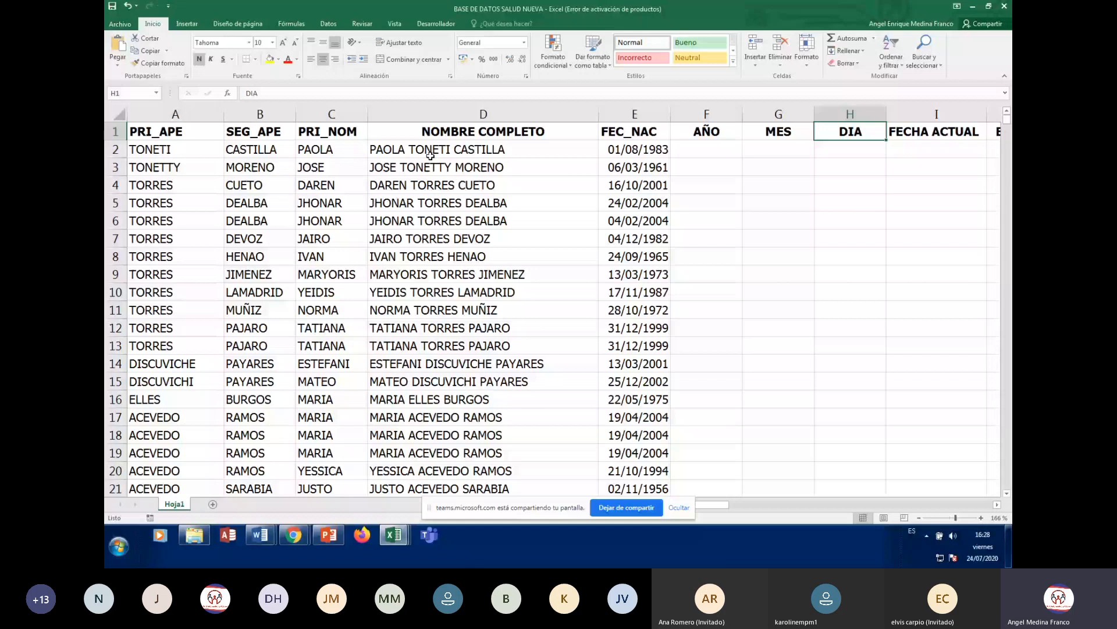
pyautogui.press('Right')
pyautogui.press('Right')
pyautogui.press('Right')
pyautogui.press('Right')
pyautogui.press('Right')
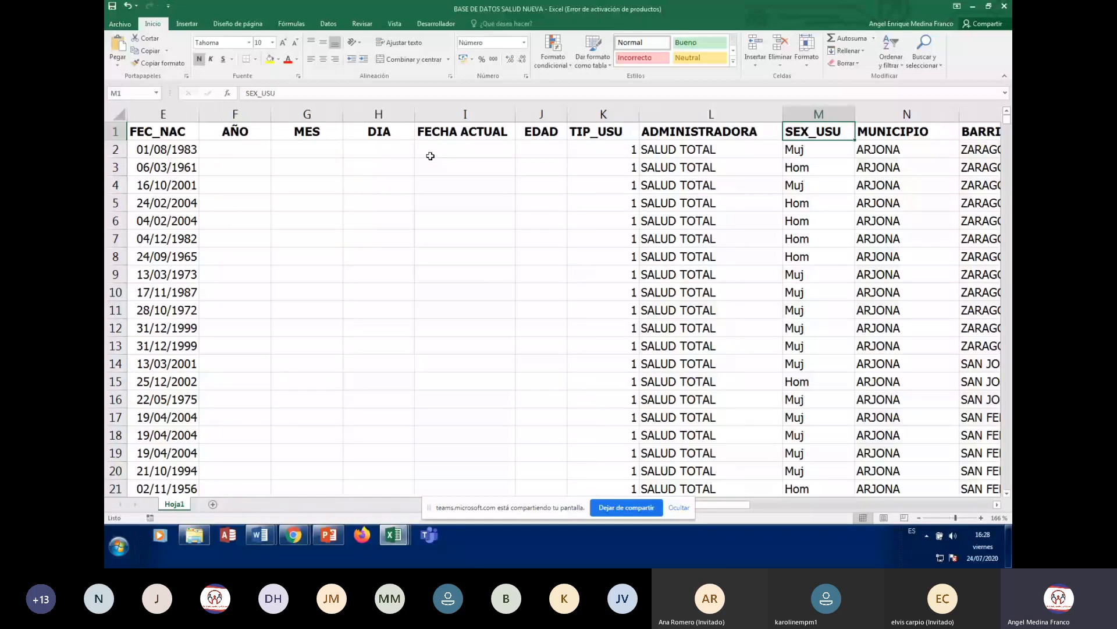
pyautogui.hotkey('ctrl', 'Home')
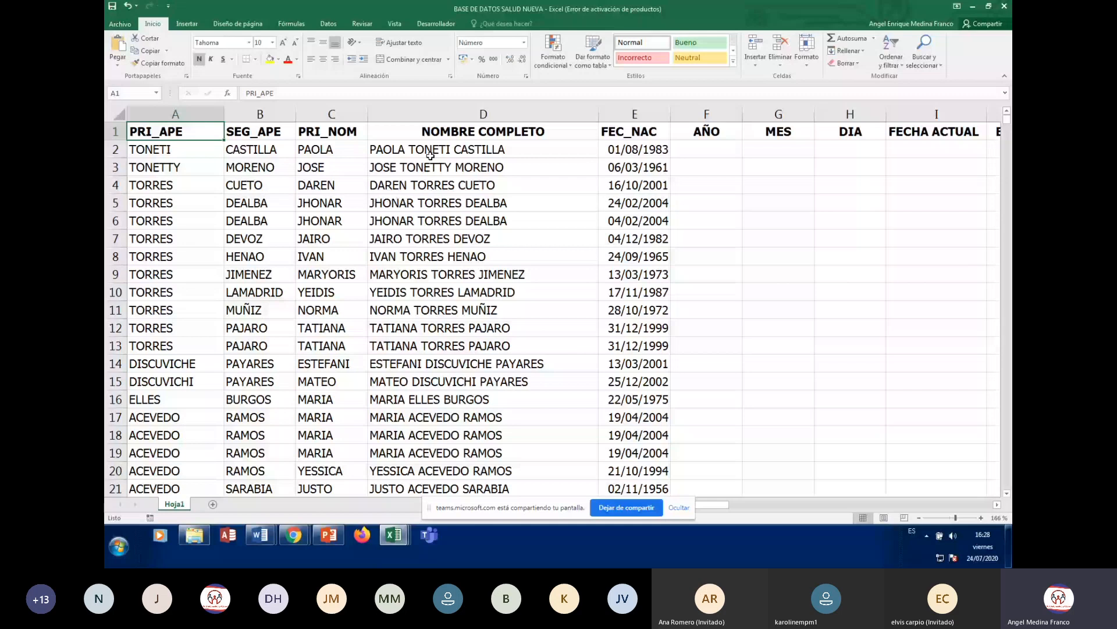
pyautogui.click(222, 253)
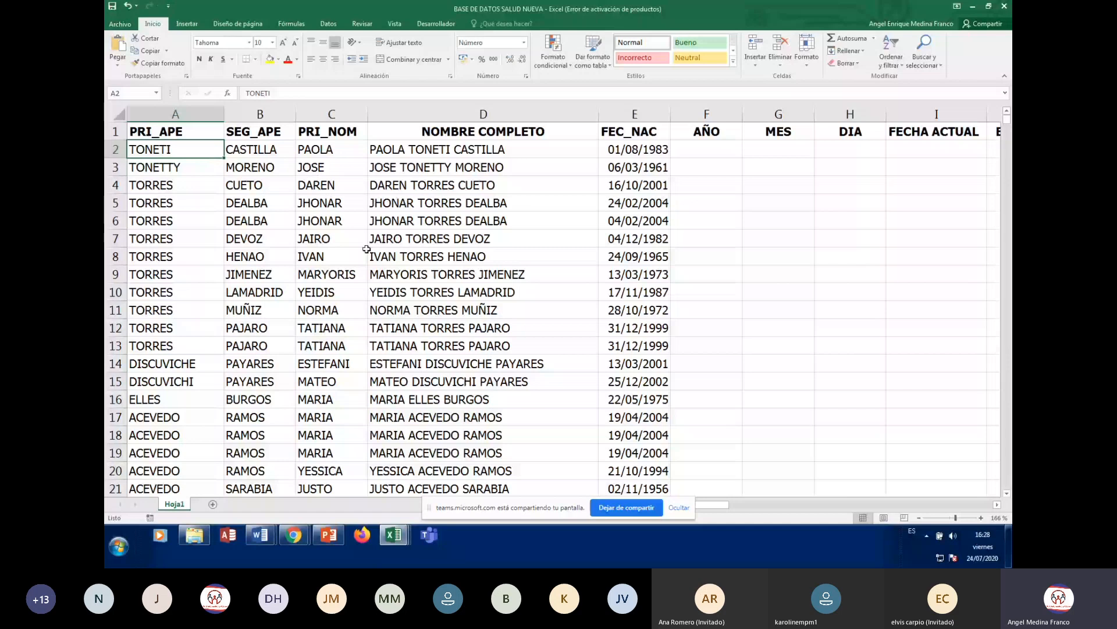
# - Select a cell in the patient data and open Ordenar from the Datos tab
pyautogui.click(142, 201)
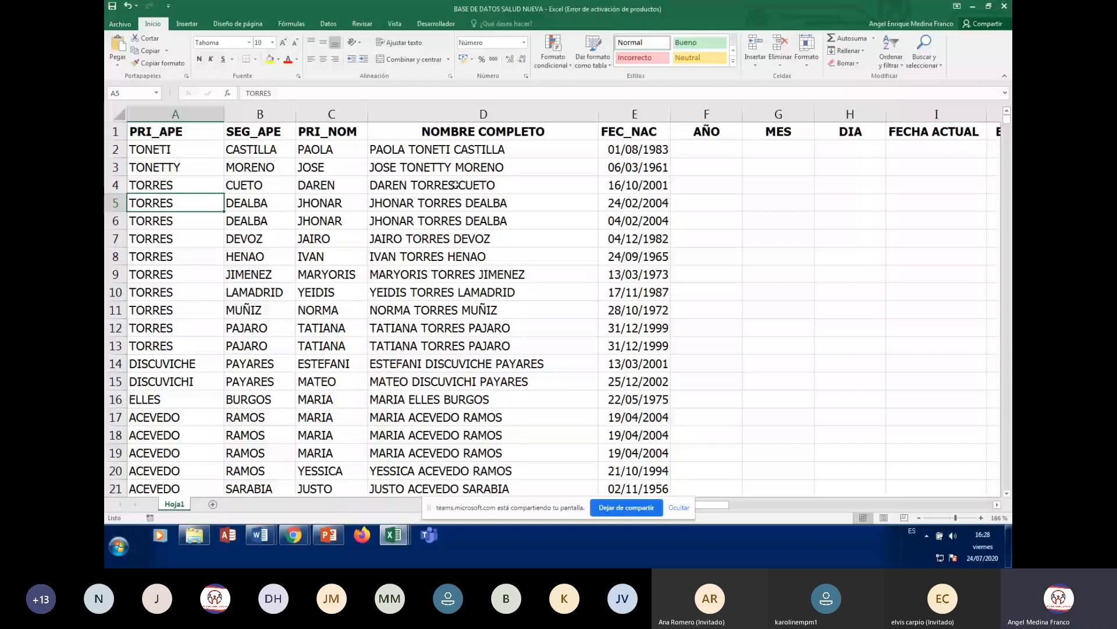
pyautogui.click(329, 25)
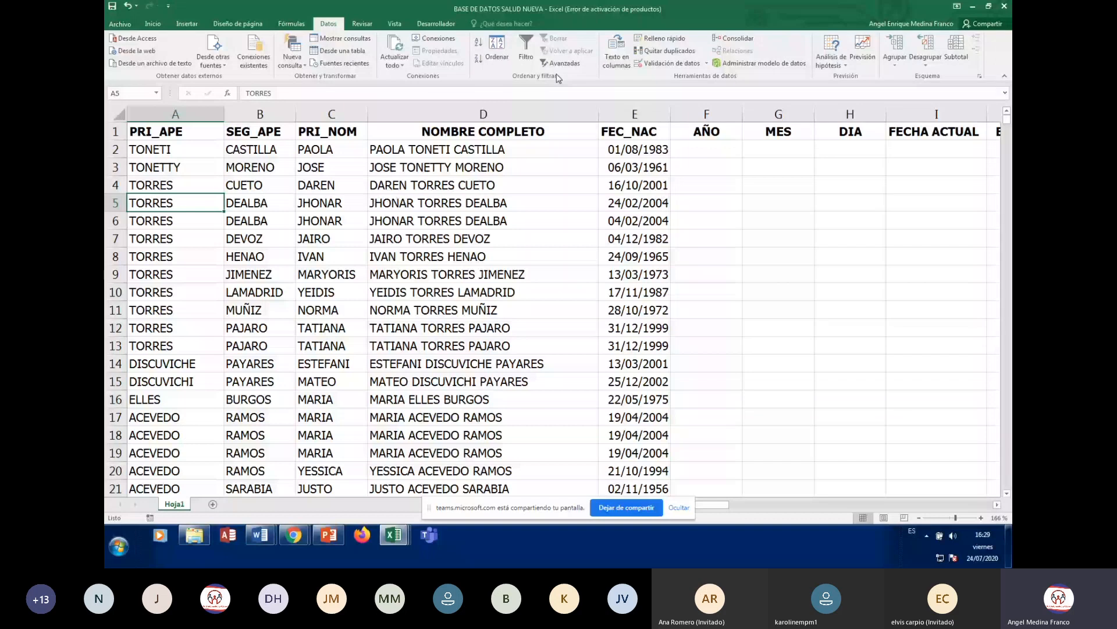
pyautogui.click(498, 48)
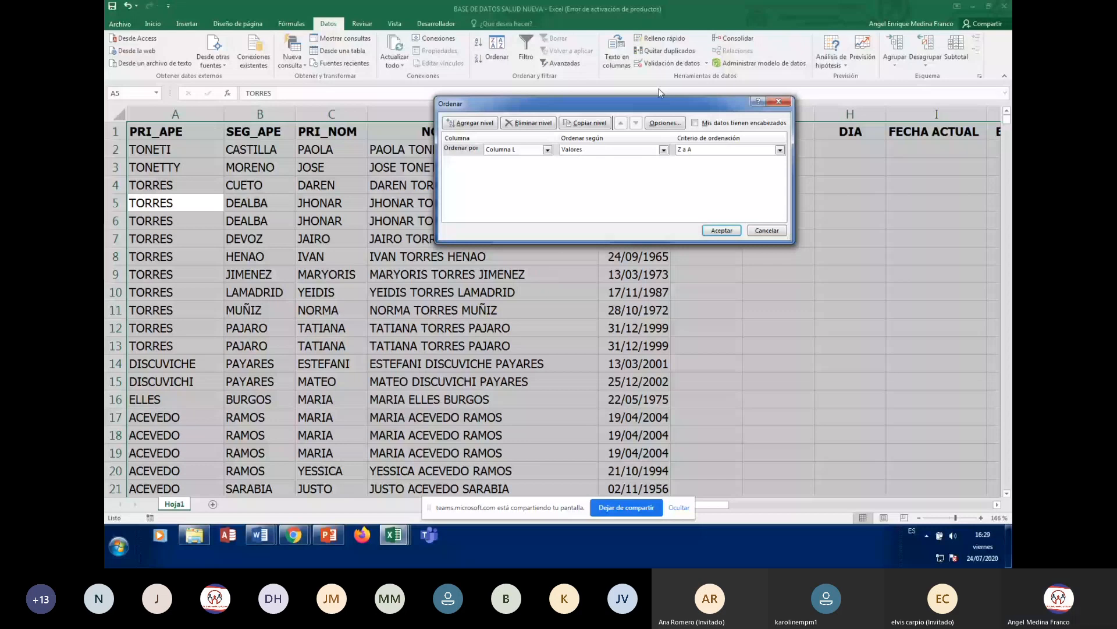
# - Move the Sort dialog aside and tick 'Mis datos tienen encabezados' so column L reads ADMINISTRADORA
pyautogui.moveTo(658, 104); pyautogui.dragTo(652, 214)
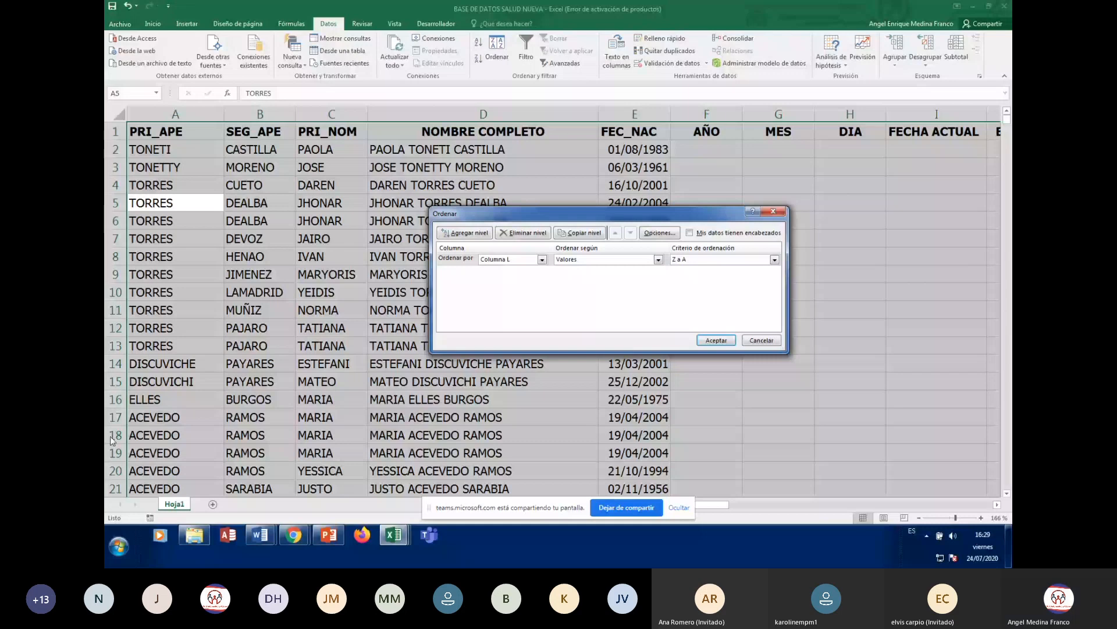
pyautogui.moveTo(673, 214); pyautogui.dragTo(752, 184)
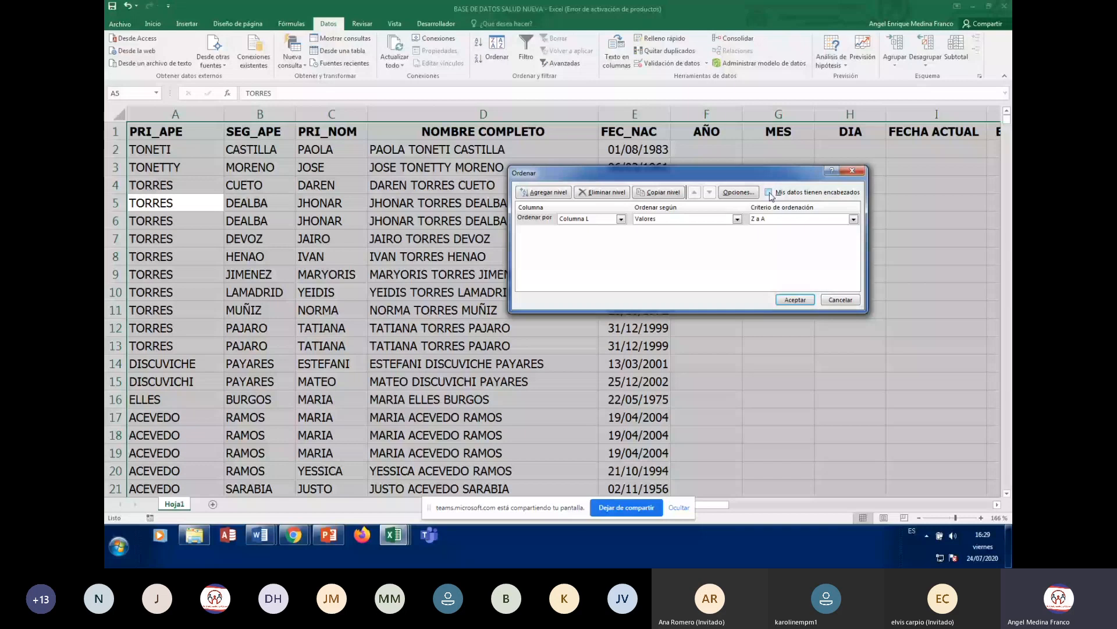
pyautogui.click(769, 193)
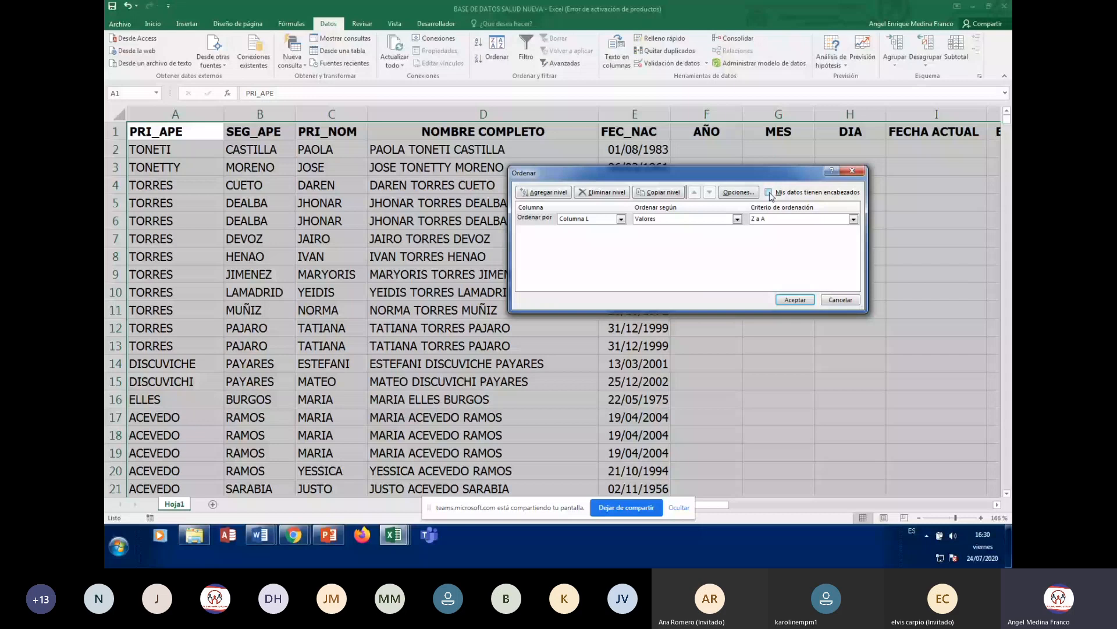
pyautogui.click(769, 193)
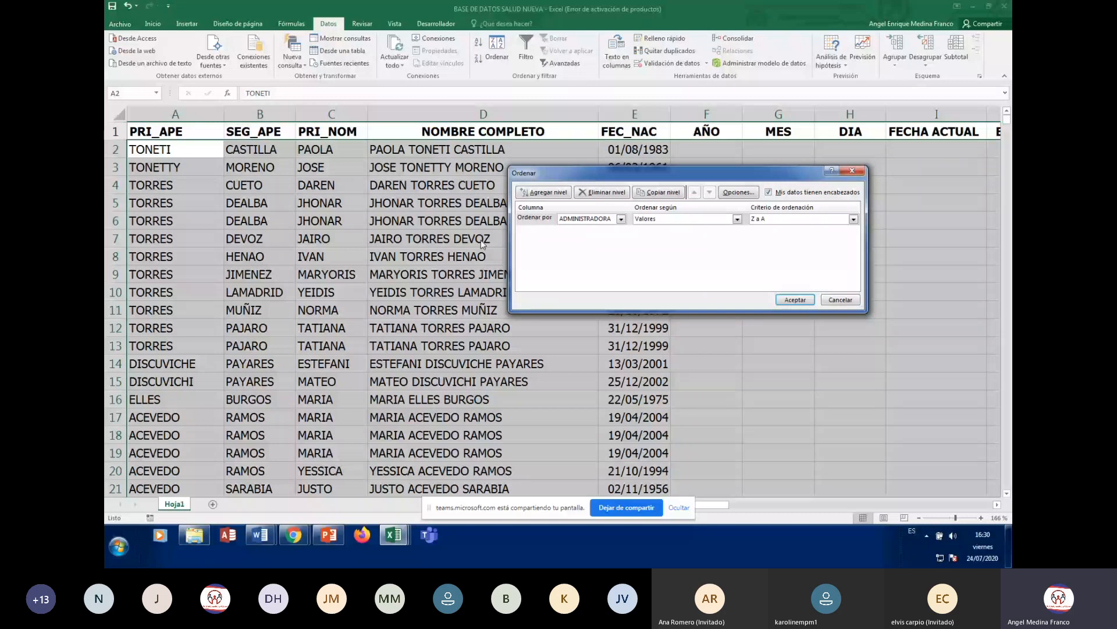
# - Set the first sort level to PRI_APE and add a second 'Luego por' level
pyautogui.click(621, 218)
pyautogui.click(622, 231)
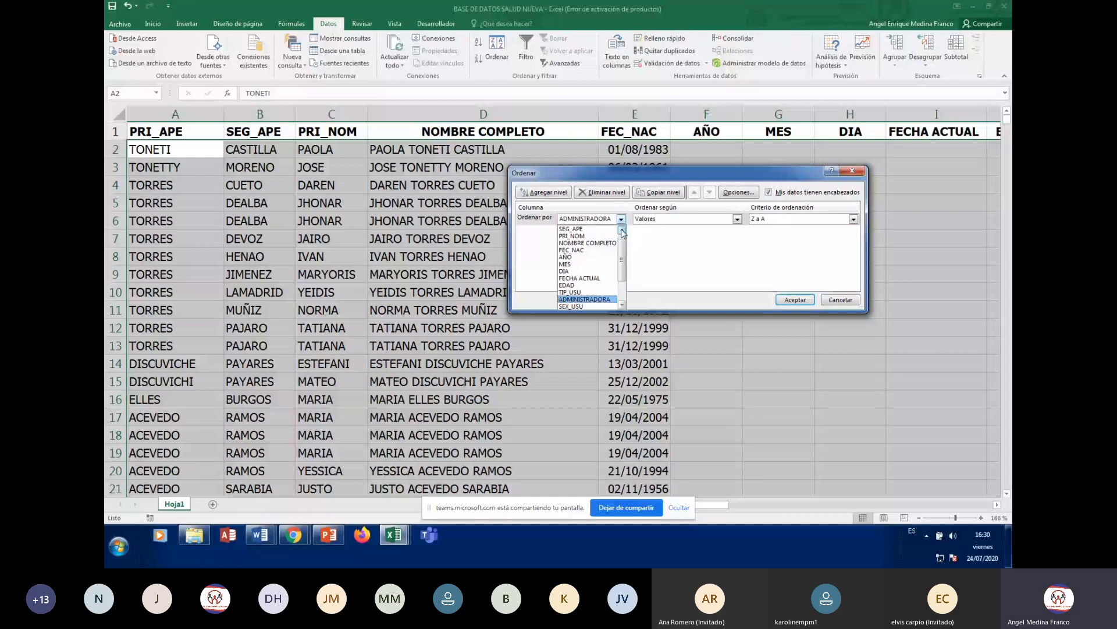
pyautogui.click(622, 231)
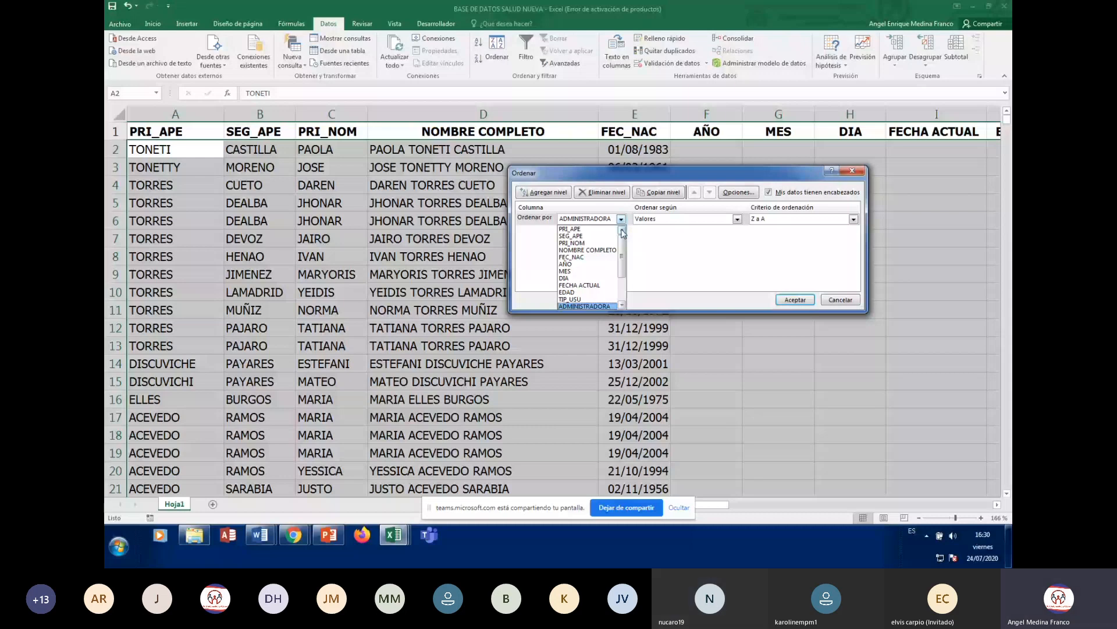
pyautogui.click(570, 228)
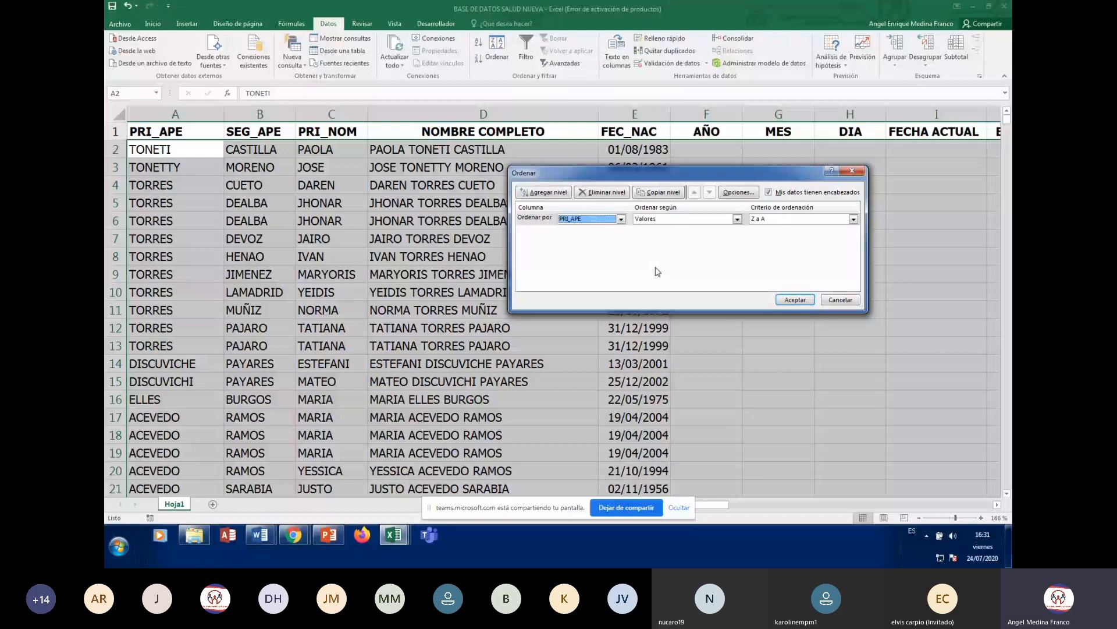
pyautogui.click(542, 193)
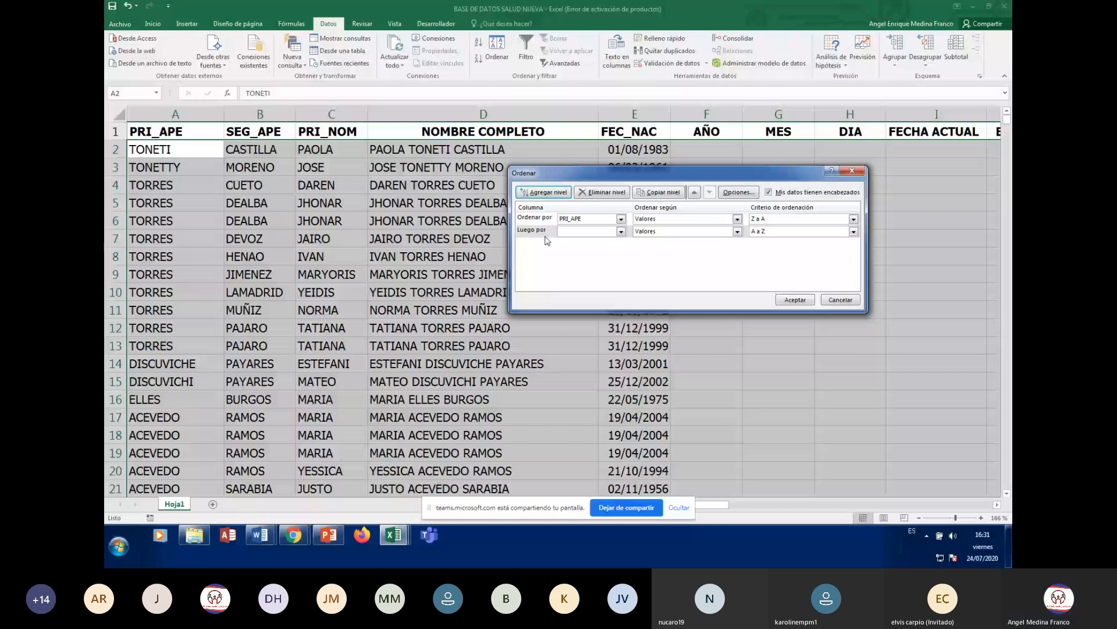
# - Make SEG_APE the second sort level and add PRI_NOM as a third level
pyautogui.click(621, 232)
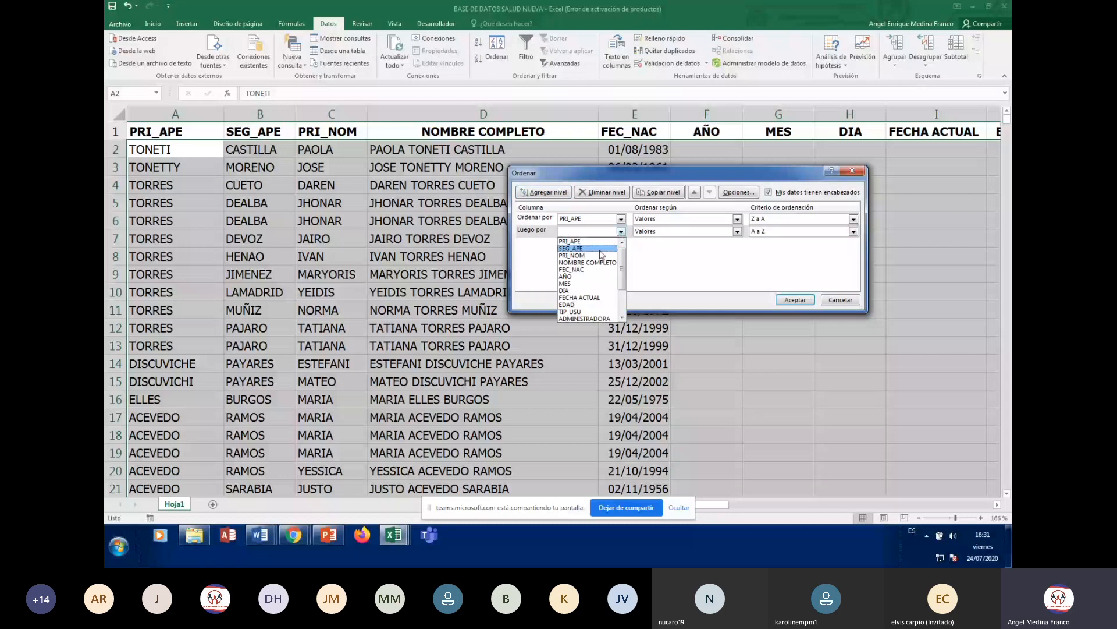
pyautogui.click(600, 249)
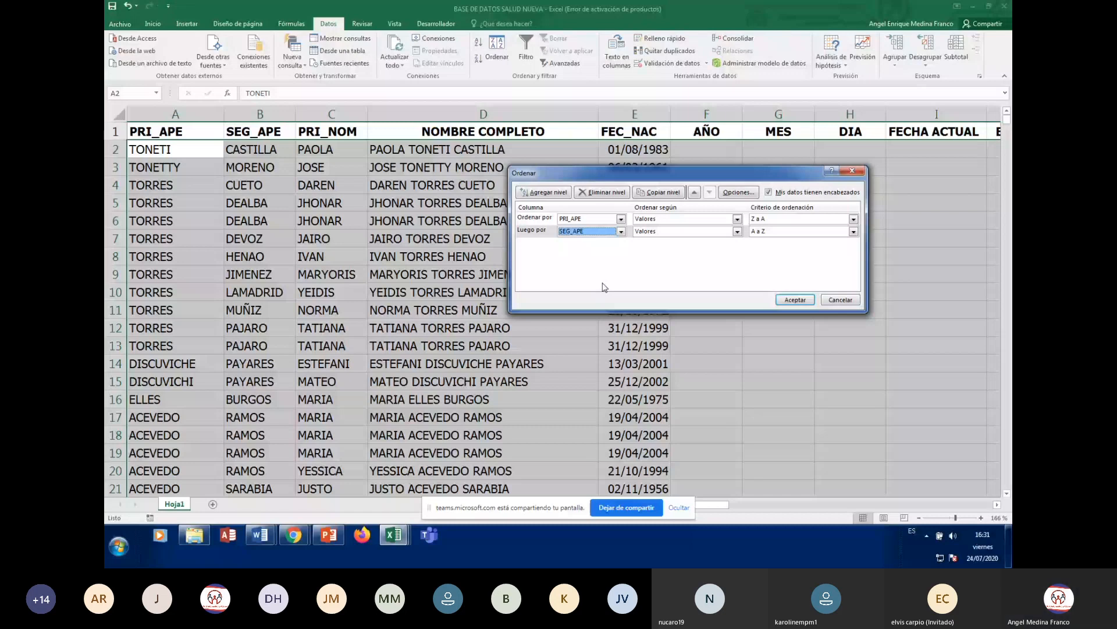
pyautogui.click(555, 192)
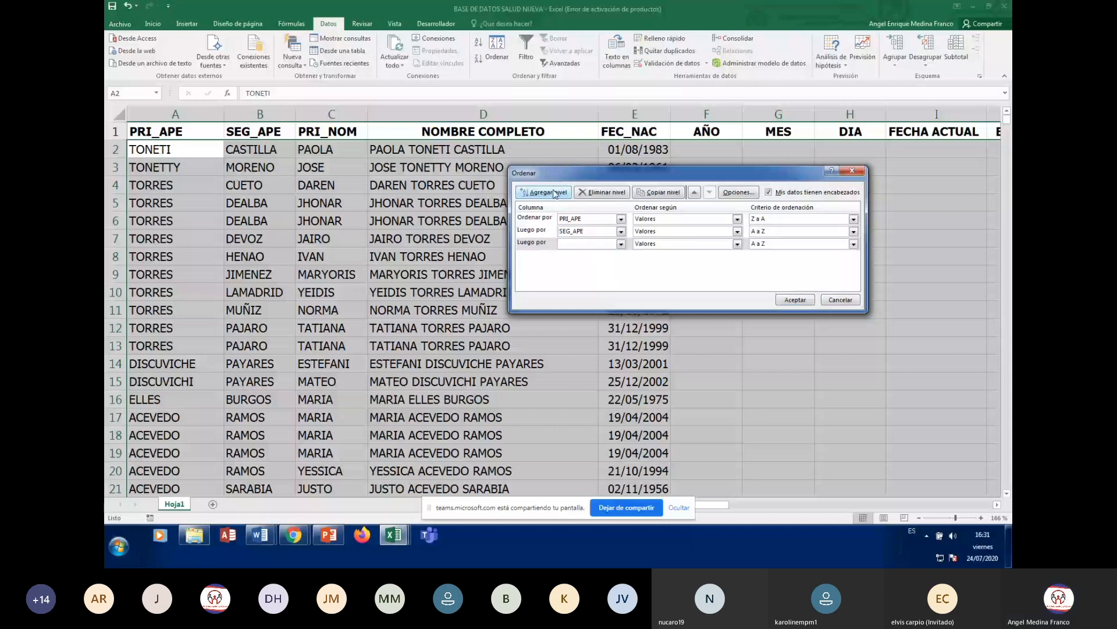
pyautogui.click(621, 243)
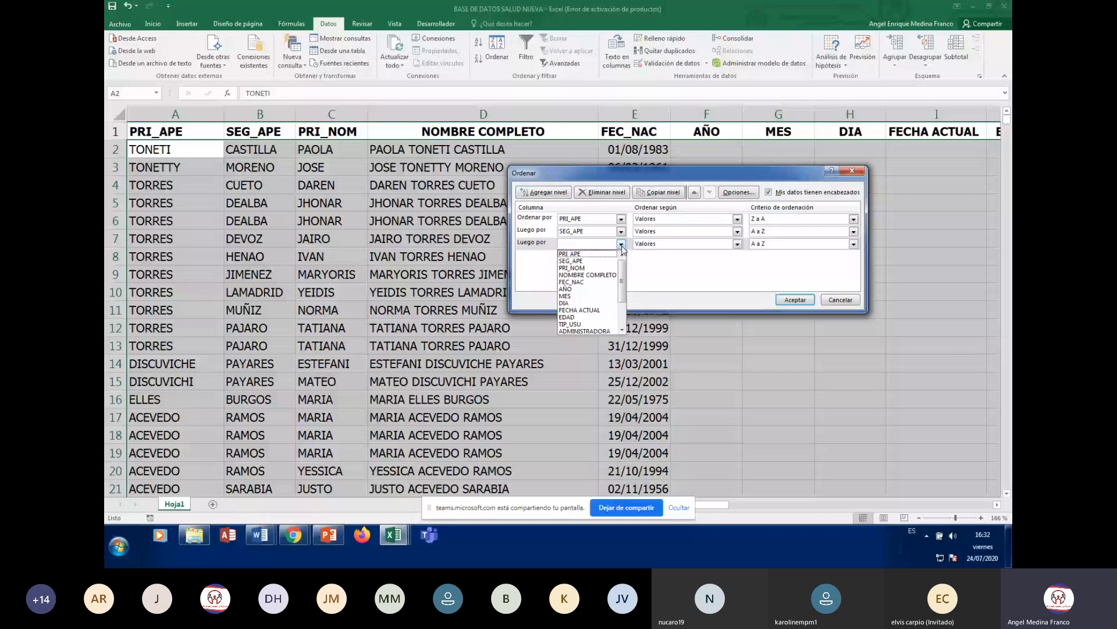
pyautogui.click(577, 268)
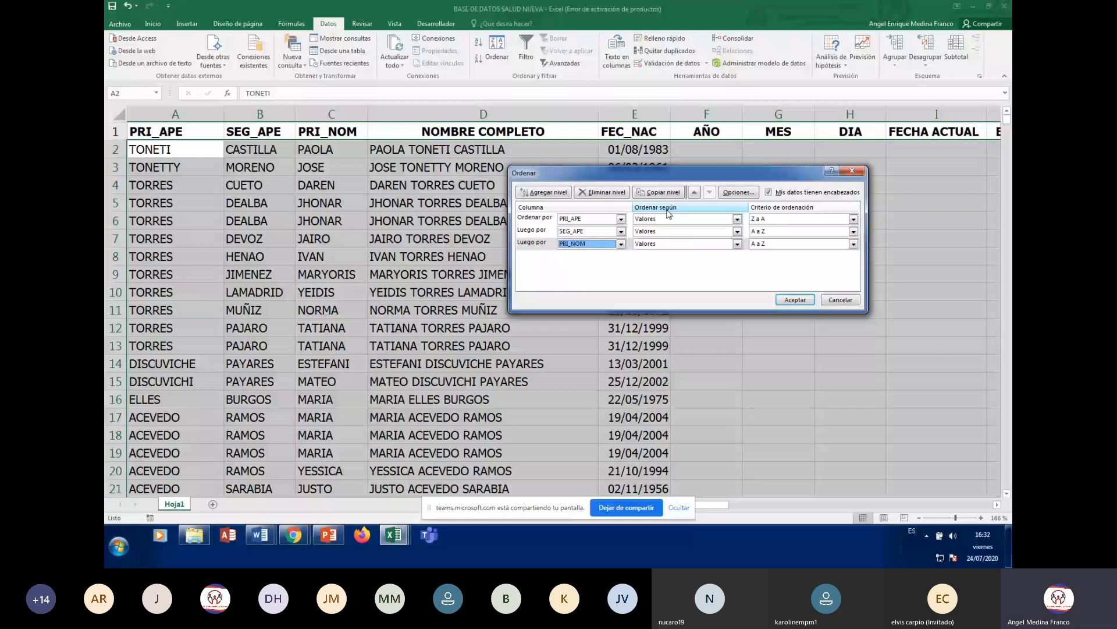
pyautogui.click(851, 219)
# - Set the PRI_APE level to A a Z and apply the three-level sort
pyautogui.click(783, 231)
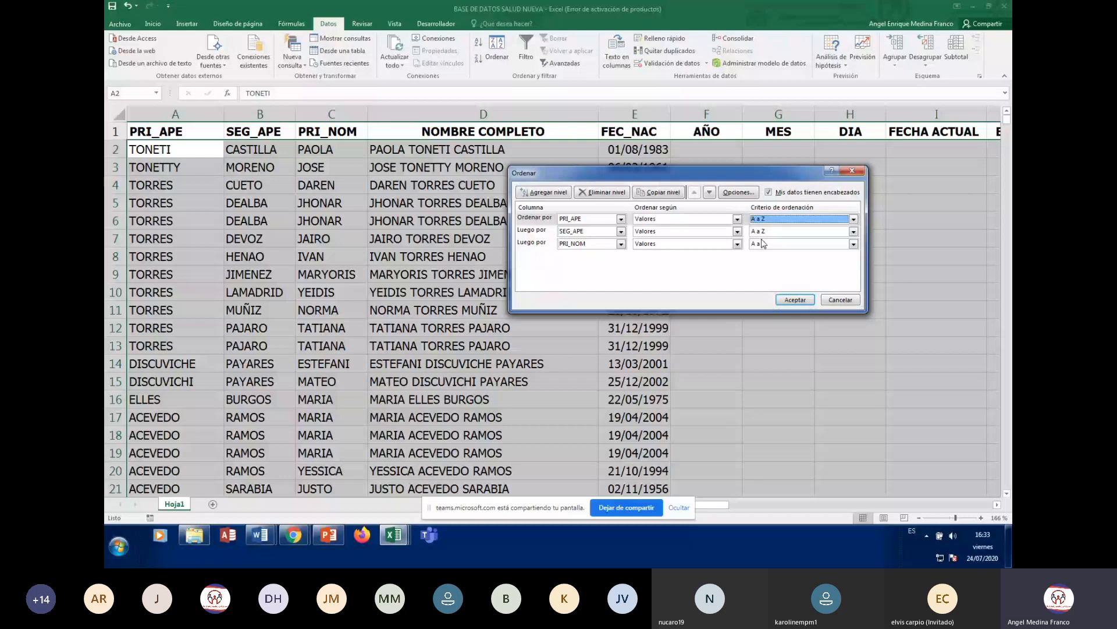
pyautogui.click(802, 232)
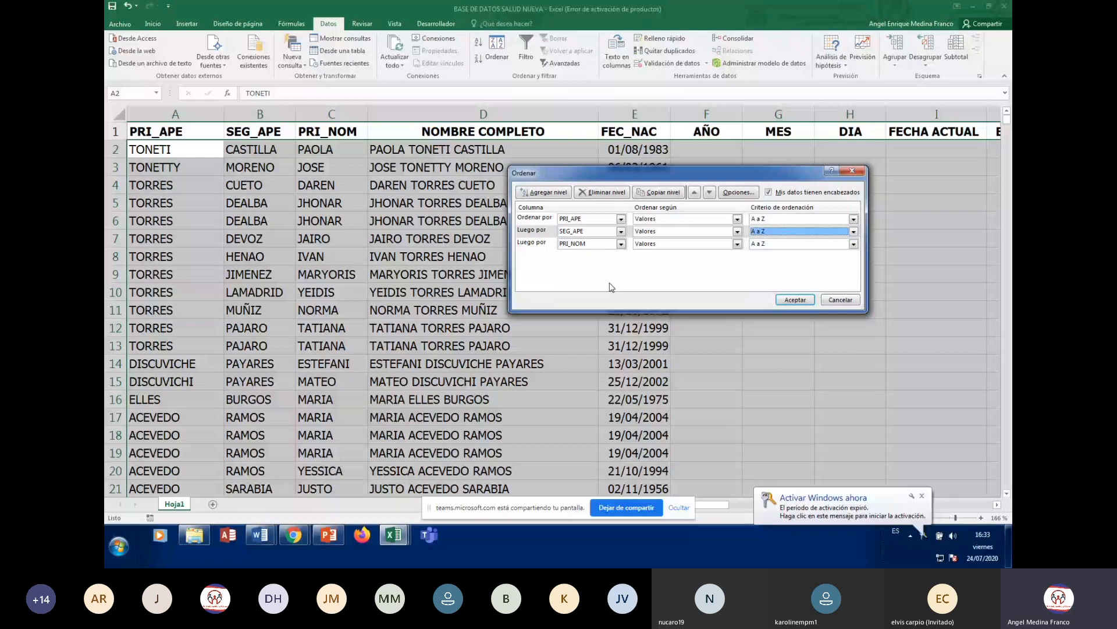
pyautogui.click(795, 299)
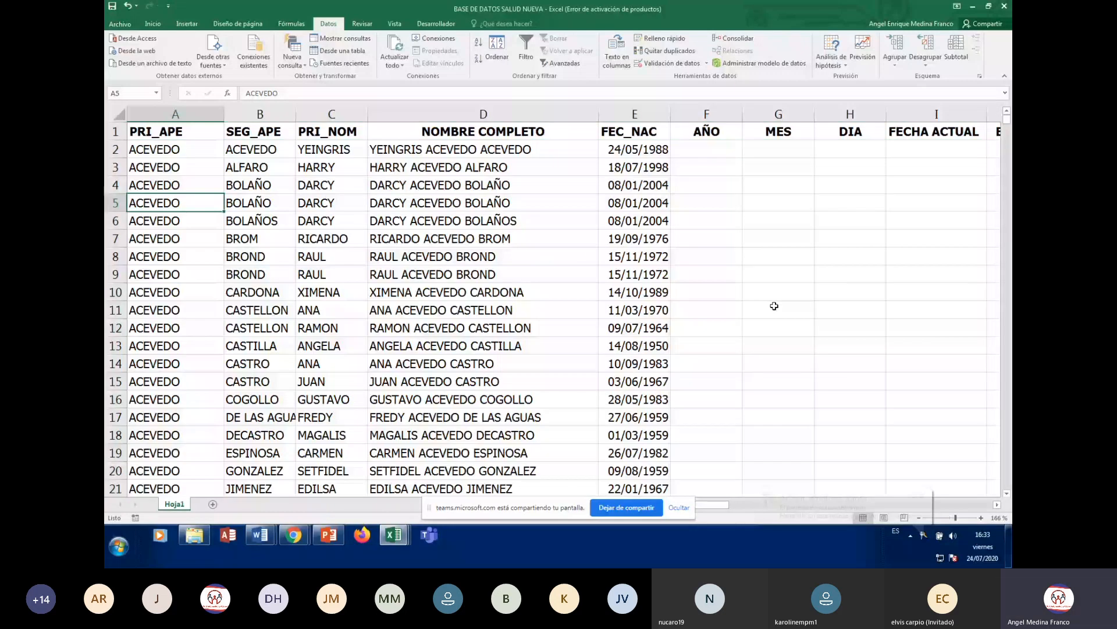
# - Scroll through the list to confirm it runs ACEVEDO, ACOSTA, ACUÑA
pyautogui.press('Down')
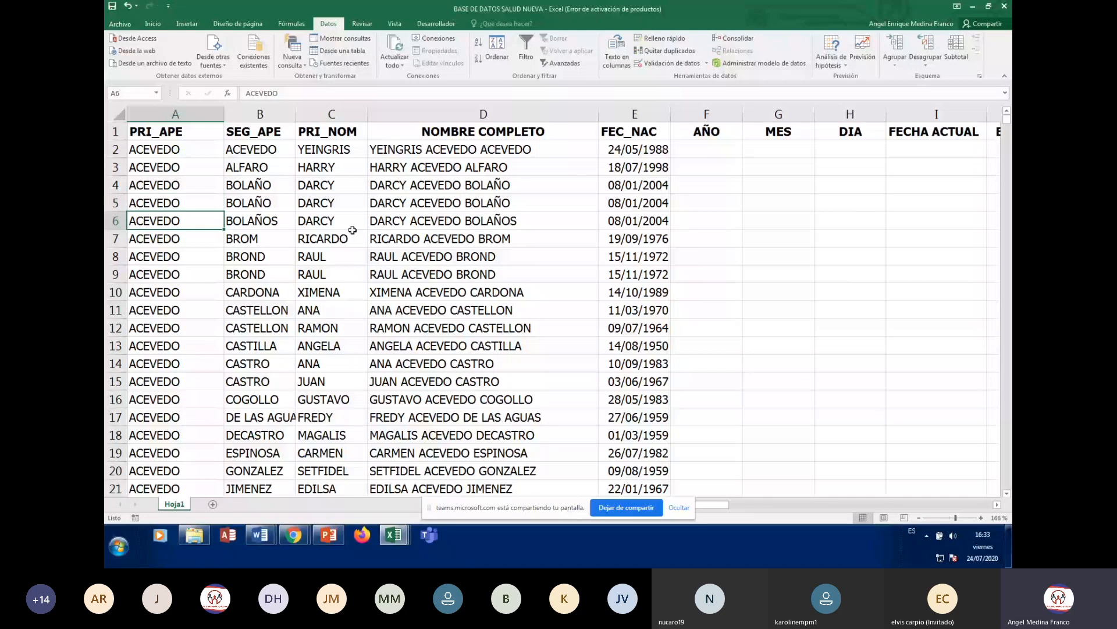
pyautogui.press('Up')
pyautogui.press('Up')
pyautogui.press('Up')
pyautogui.press('Up')
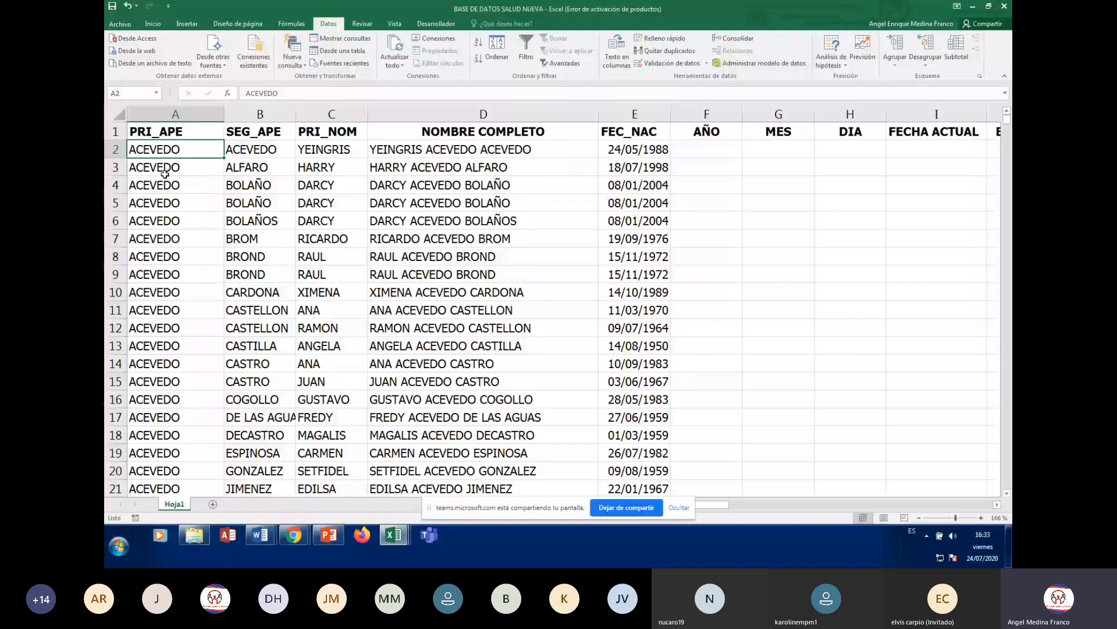
pyautogui.click(198, 274)
pyautogui.scroll(-3, 266, 318)
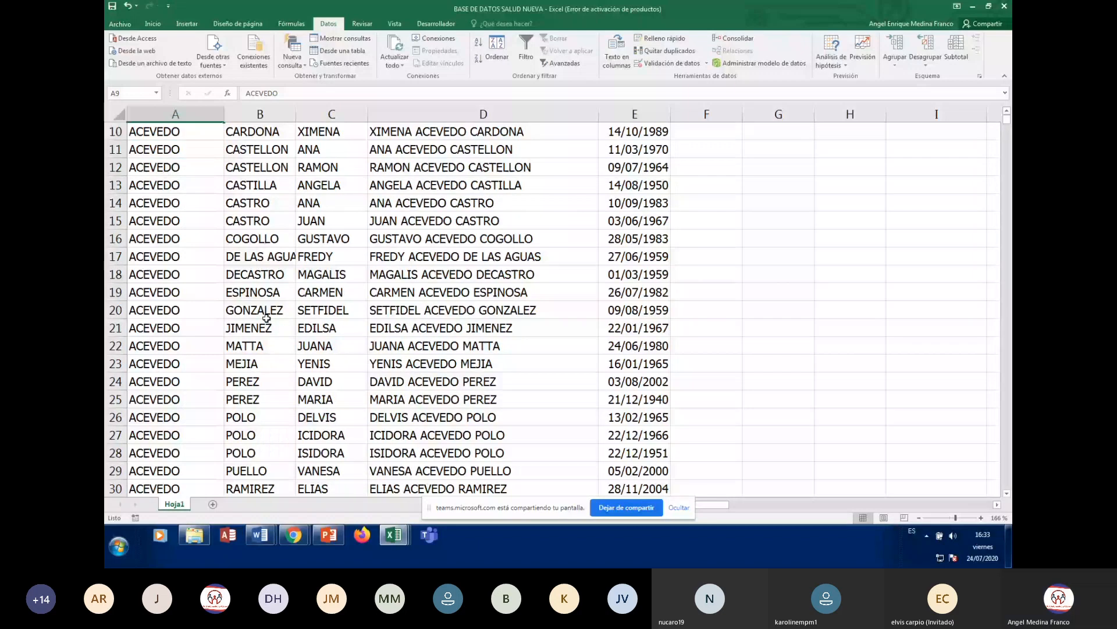
pyautogui.scroll(-7, 266, 319)
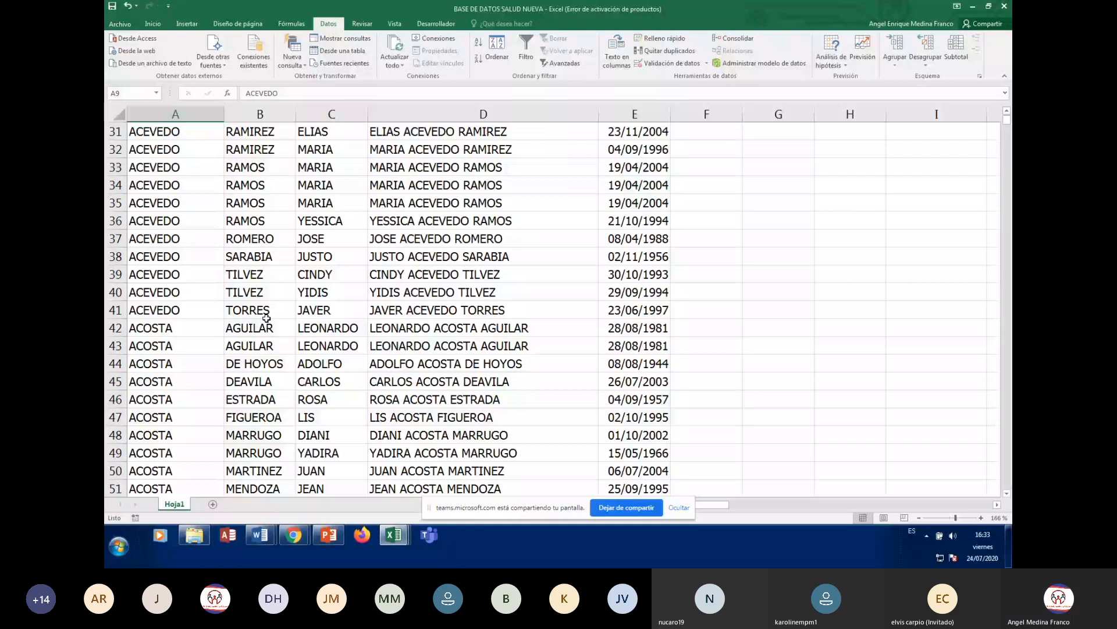
pyautogui.scroll(-14, 268, 318)
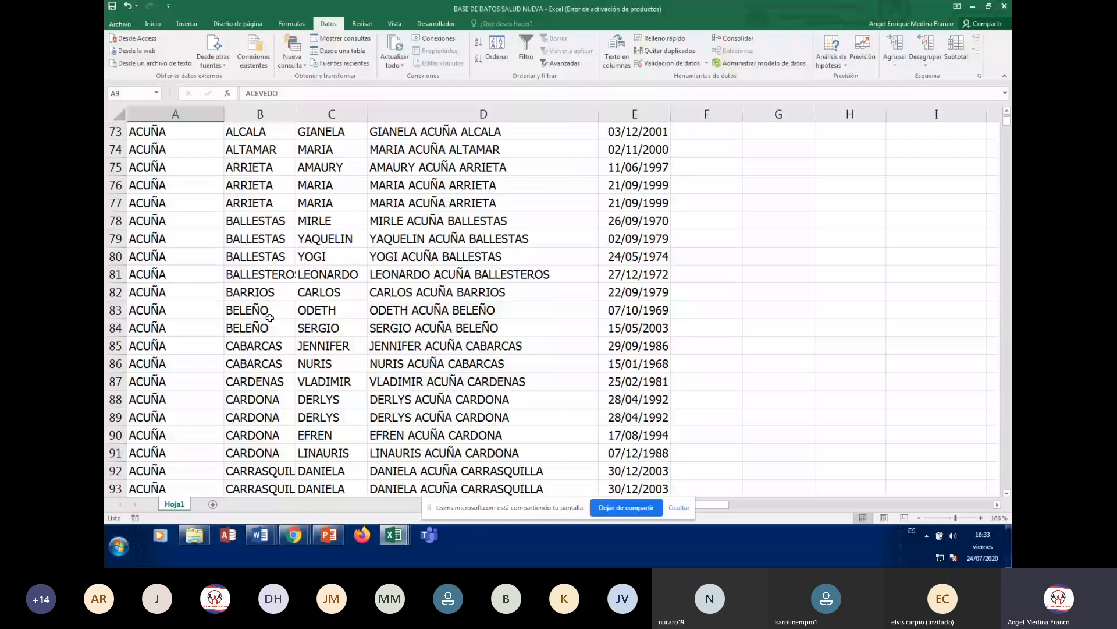
pyautogui.scroll(-20, 269, 318)
pyautogui.scroll(9, 270, 318)
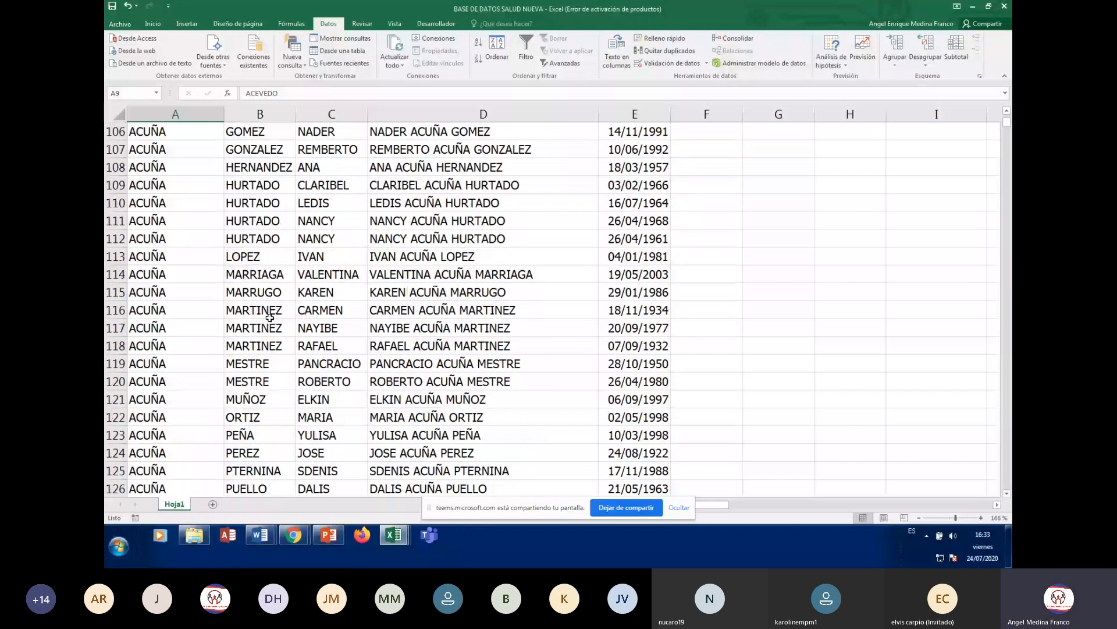
# - Browse the sorted rows, checking the names in B5 and C13, and return to A2
pyautogui.scroll(20, 269, 318)
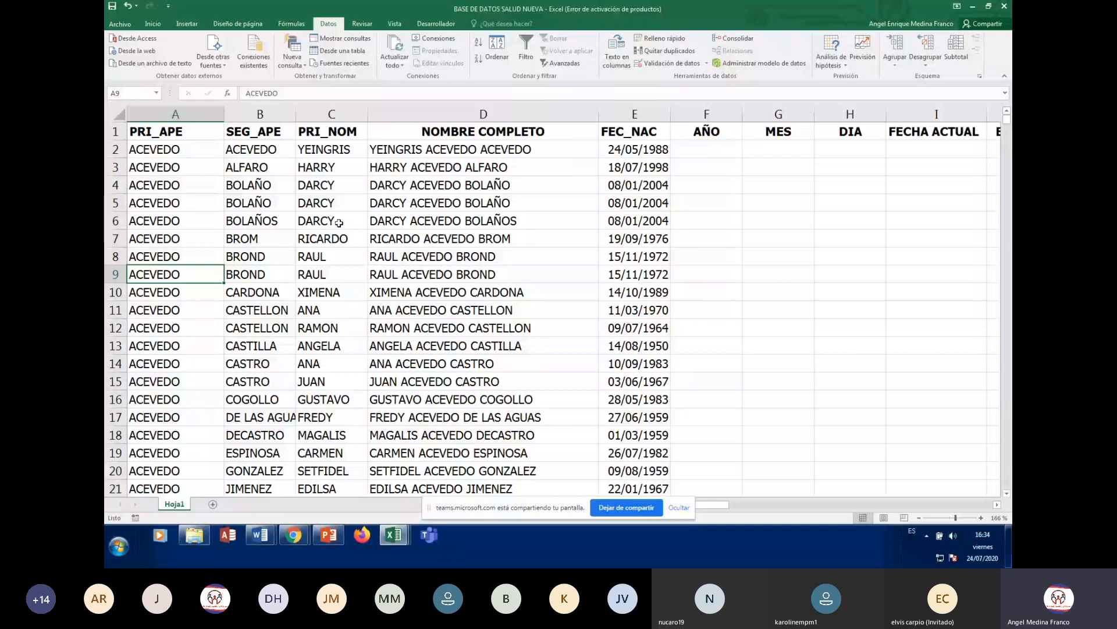
pyautogui.hotkey('ctrl', 'Home')
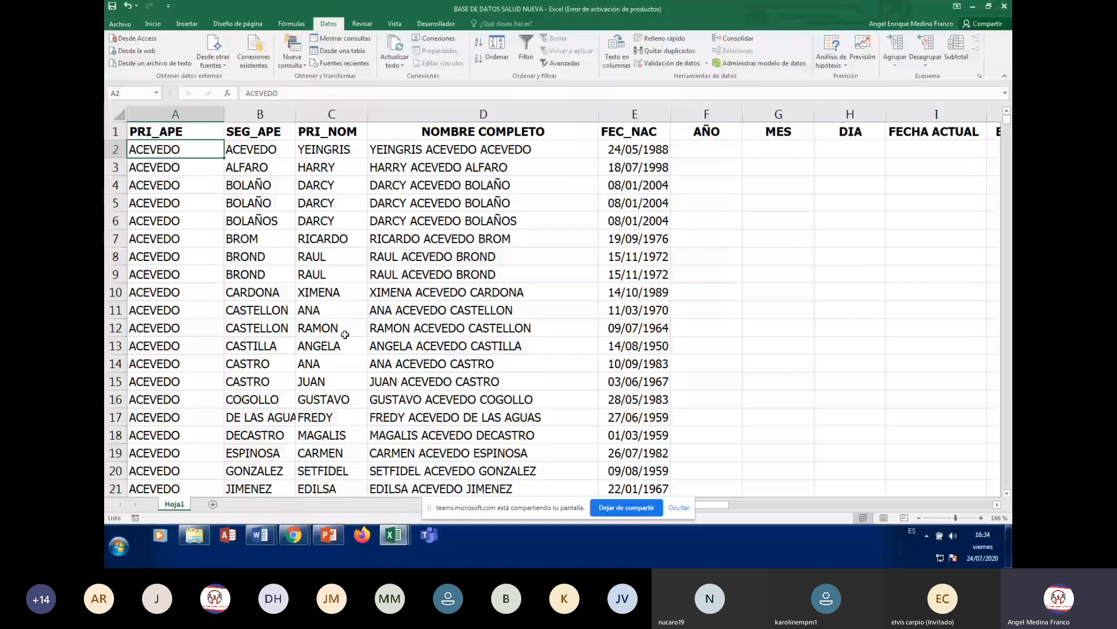
pyautogui.scroll(-16, 345, 335)
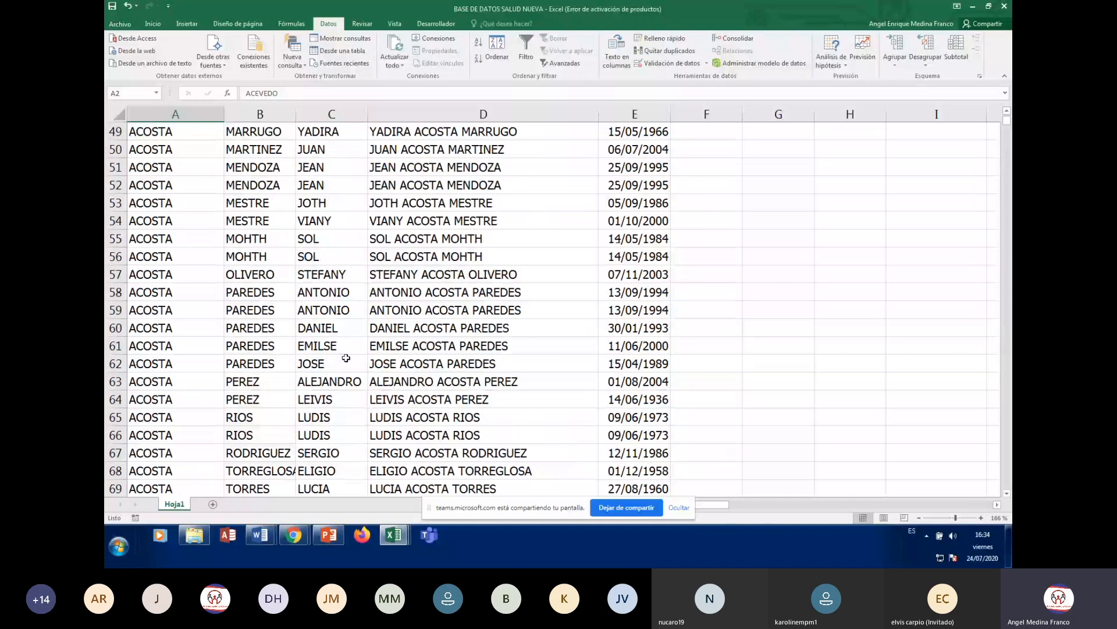
pyautogui.scroll(16, 346, 358)
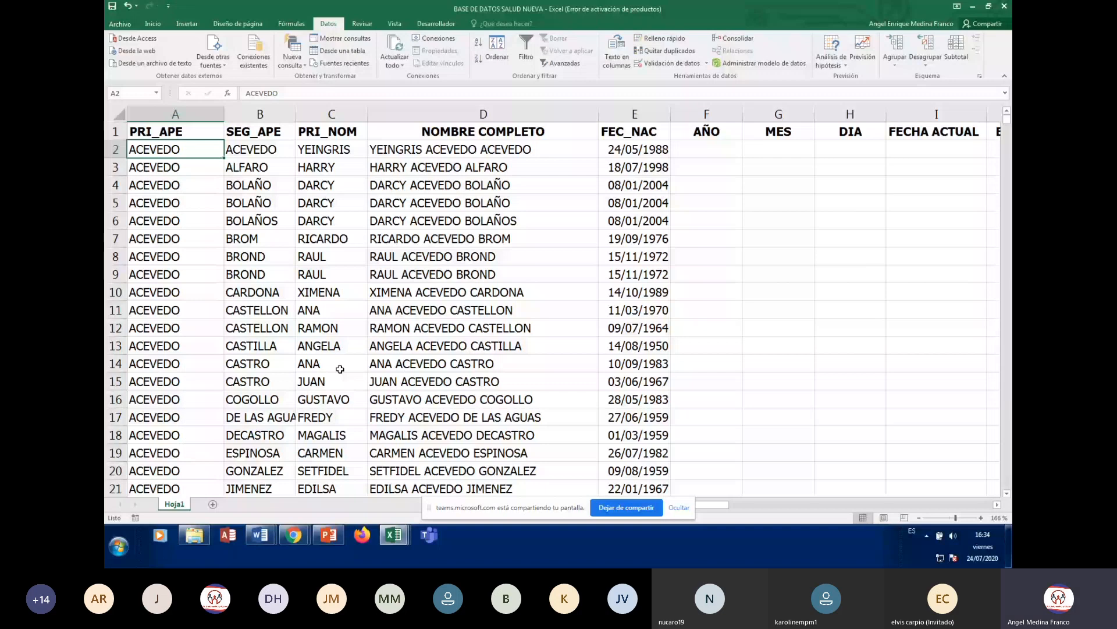
pyautogui.click(343, 349)
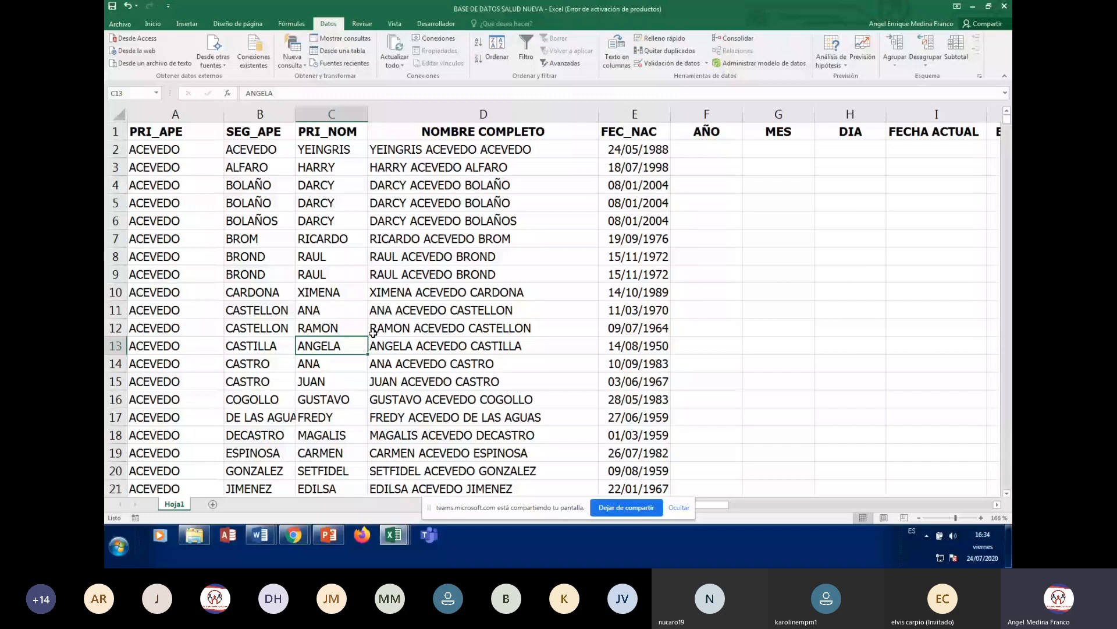
pyautogui.click(273, 206)
pyautogui.hotkey('ctrl', 'Home')
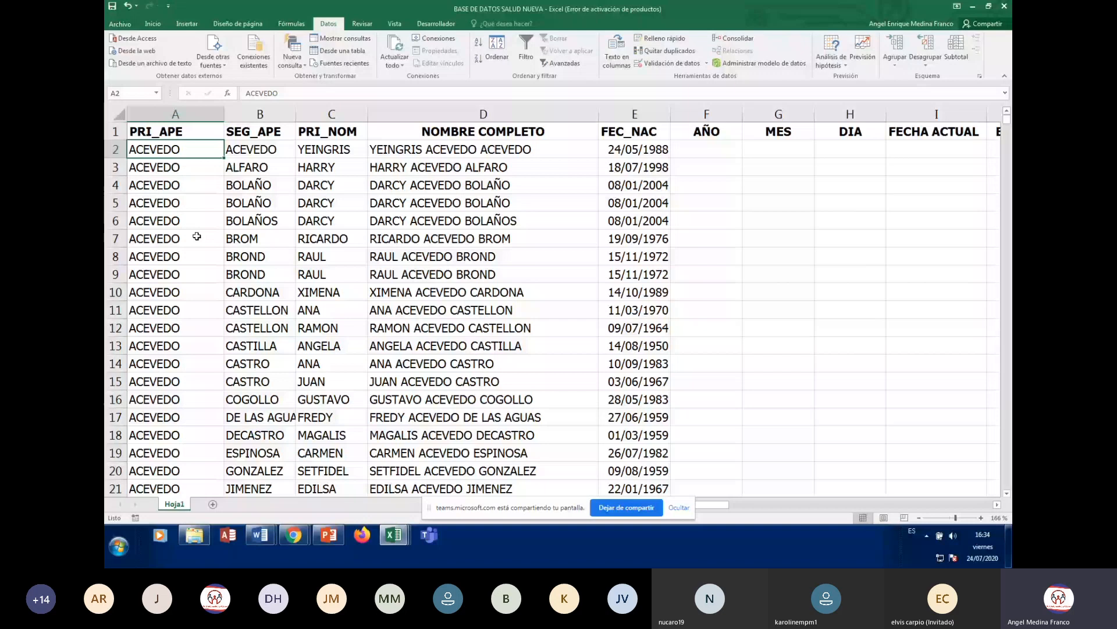
# - Inspect the CONCATENAR full-name formulas in D8, D11, D13 and D14, then reopen Ordenar
pyautogui.click(339, 292)
pyautogui.click(494, 310)
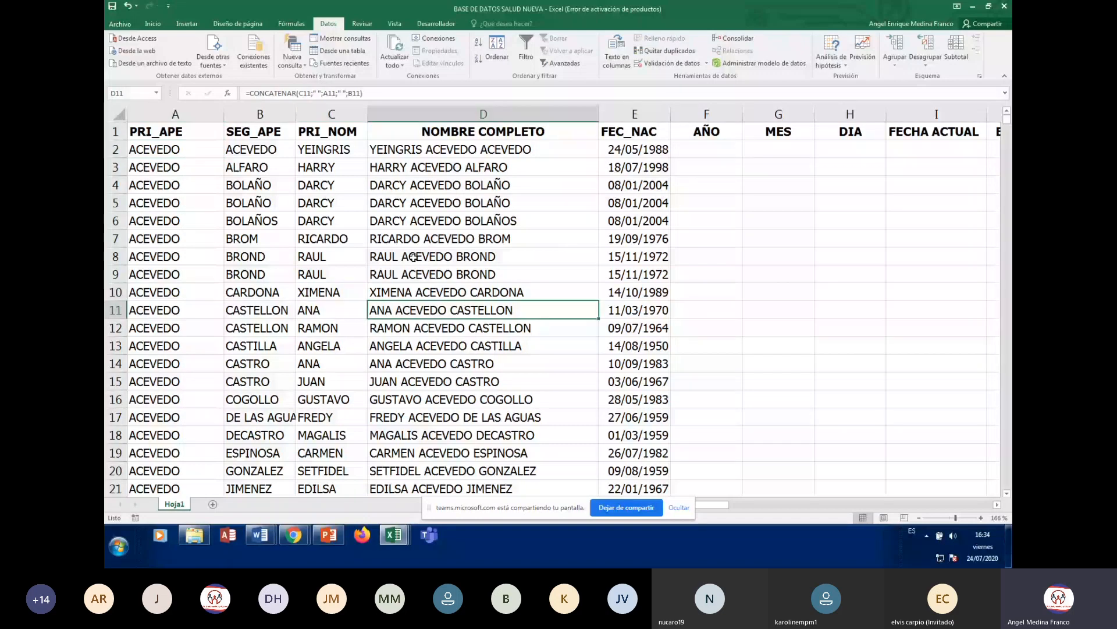
pyautogui.click(414, 254)
pyautogui.click(384, 362)
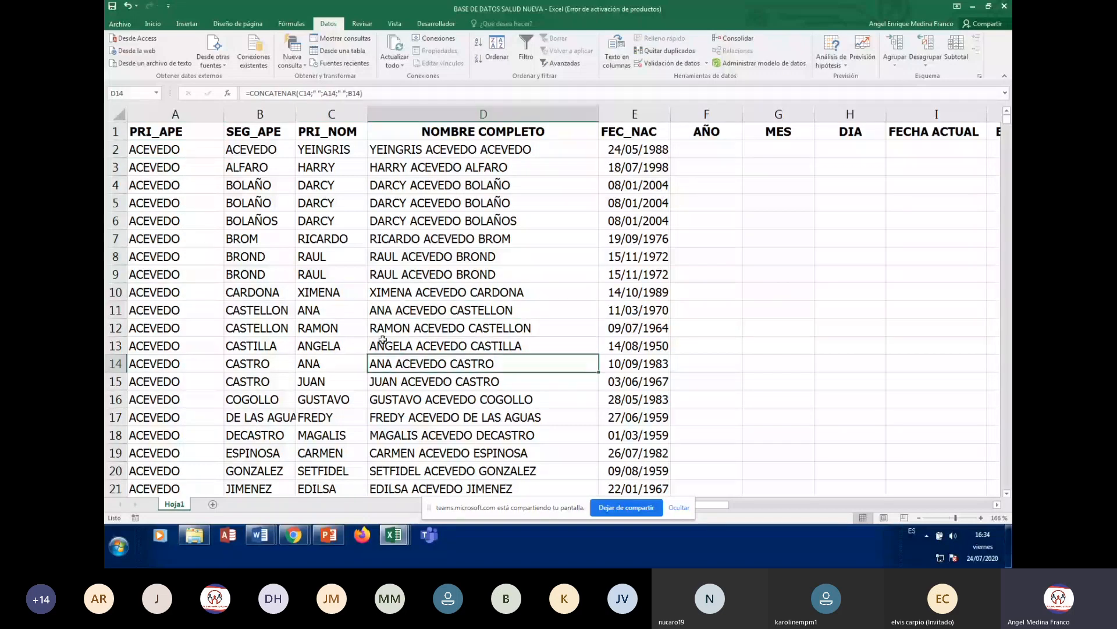
pyautogui.click(209, 316)
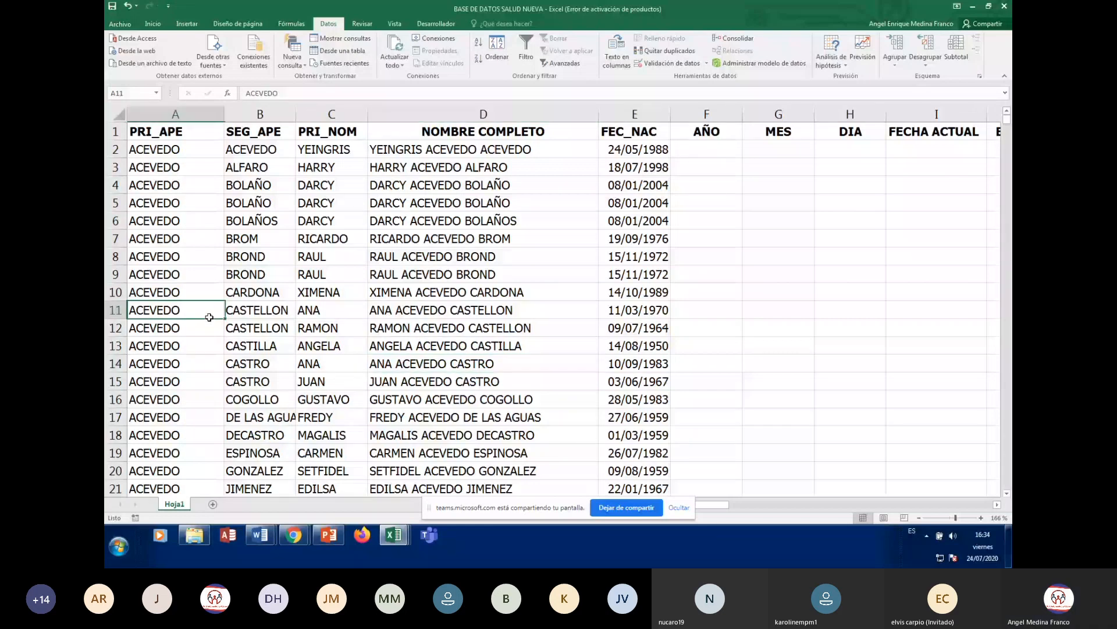
pyautogui.click(407, 344)
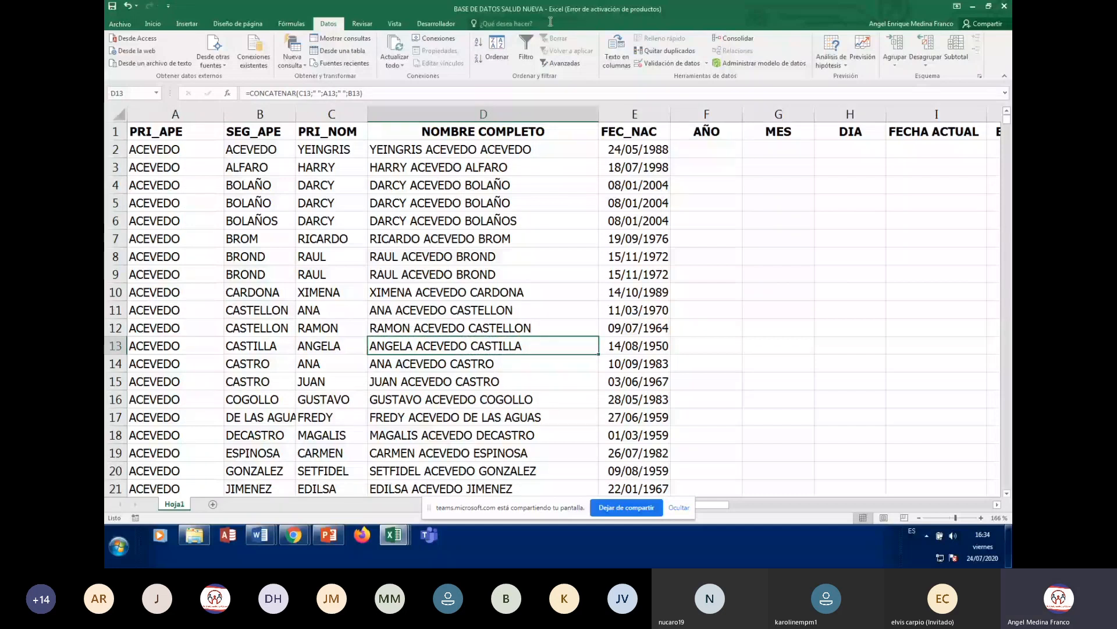
pyautogui.click(496, 49)
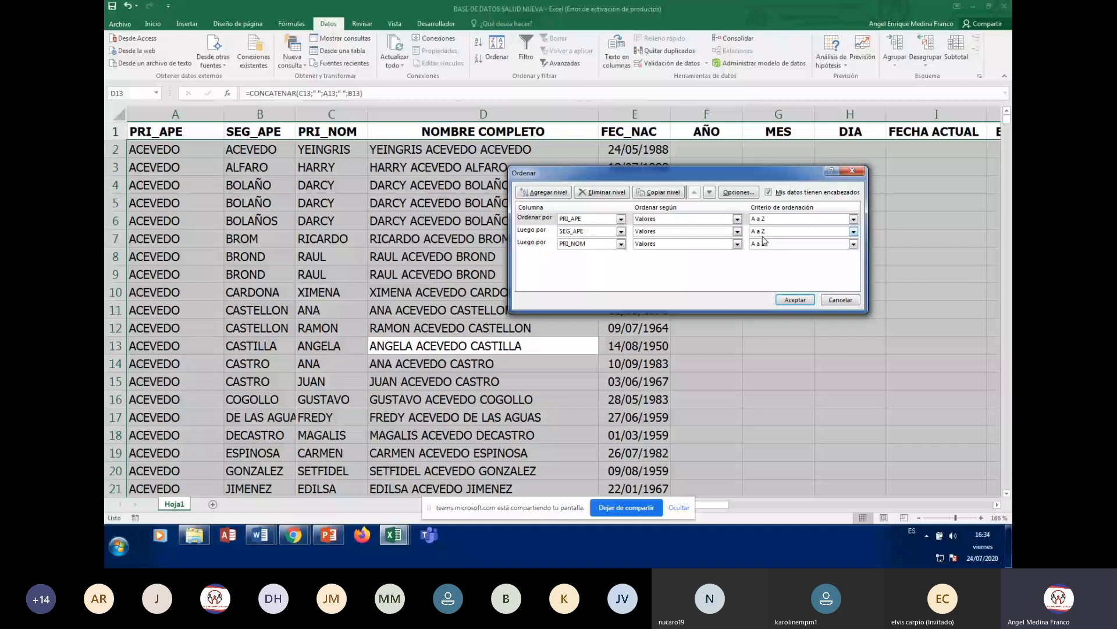
# - Switch the PRI_APE, SEG_APE and PRI_NOM levels to Z a A and apply the sort
pyautogui.moveTo(764, 173); pyautogui.dragTo(741, 141)
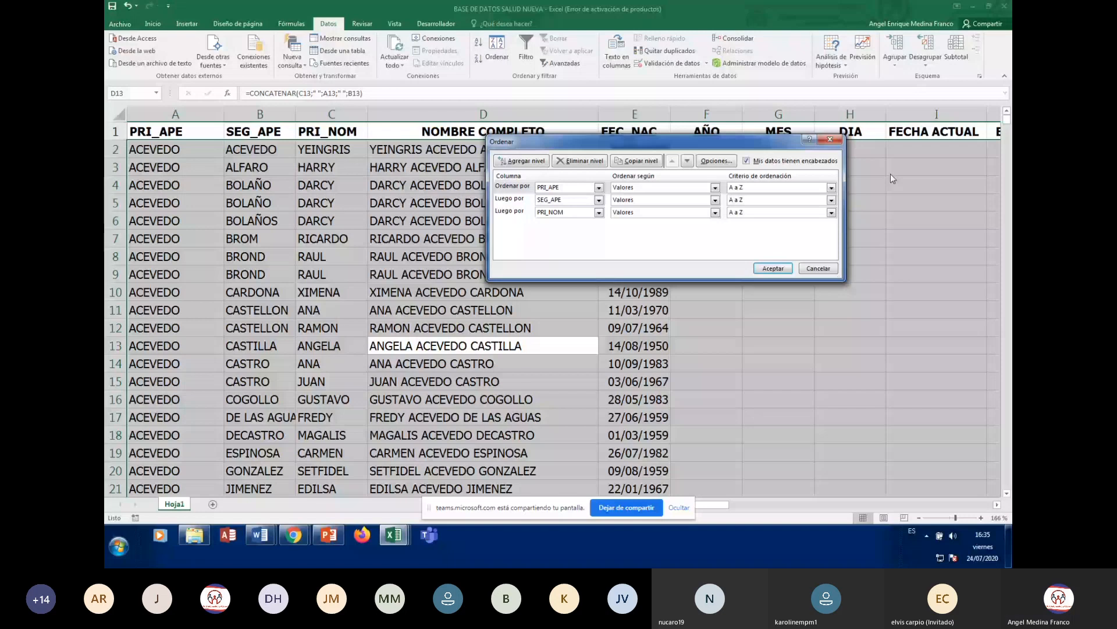
pyautogui.click(831, 187)
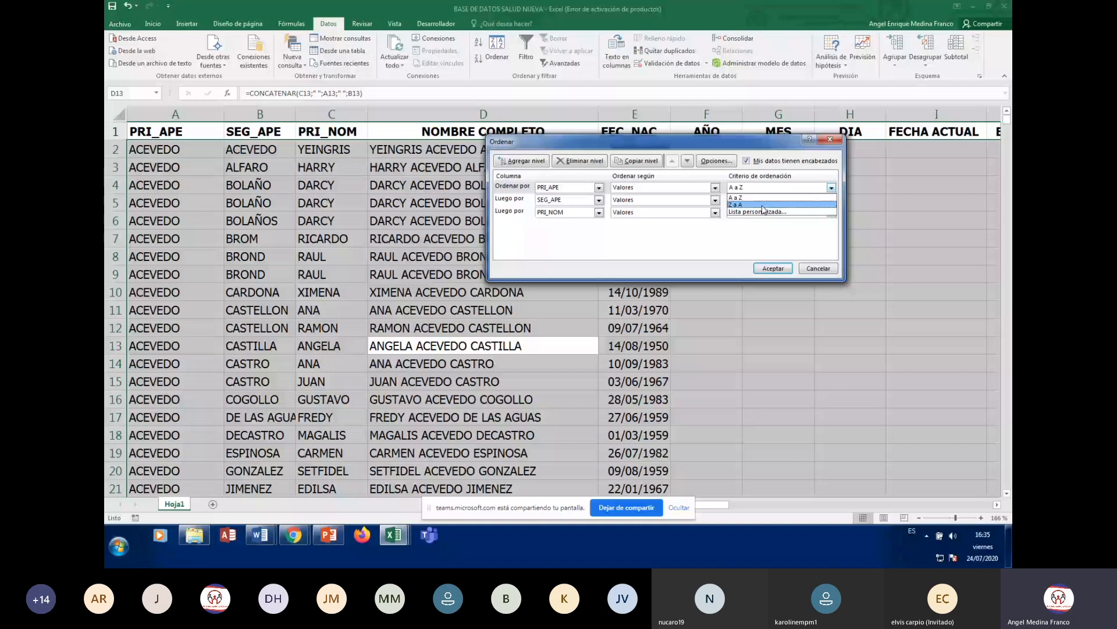
pyautogui.click(763, 205)
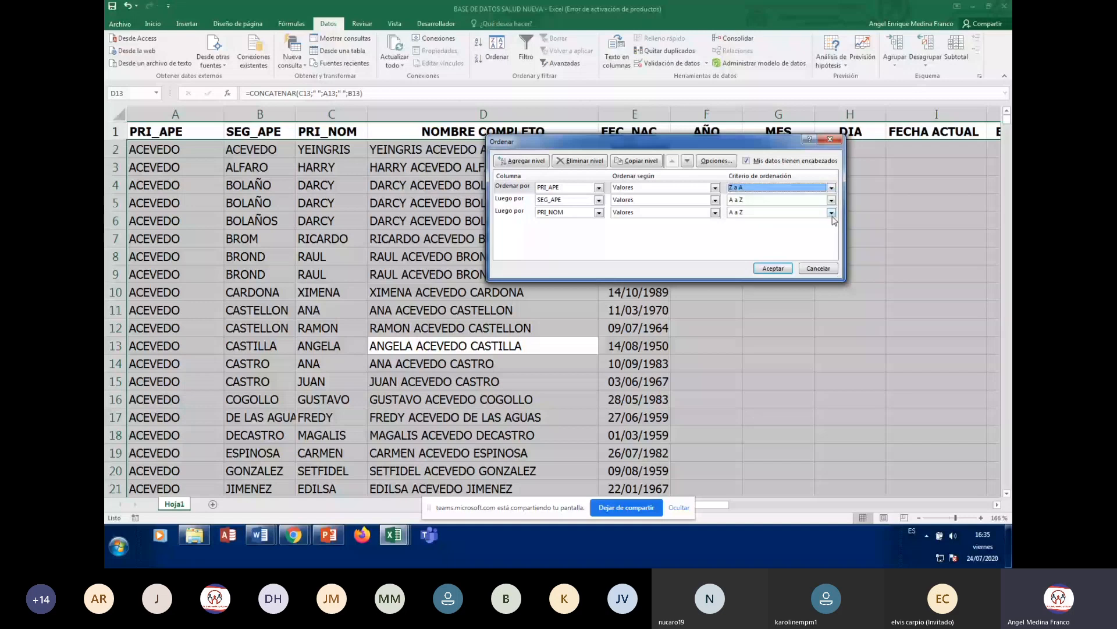
pyautogui.click(832, 200)
pyautogui.click(824, 218)
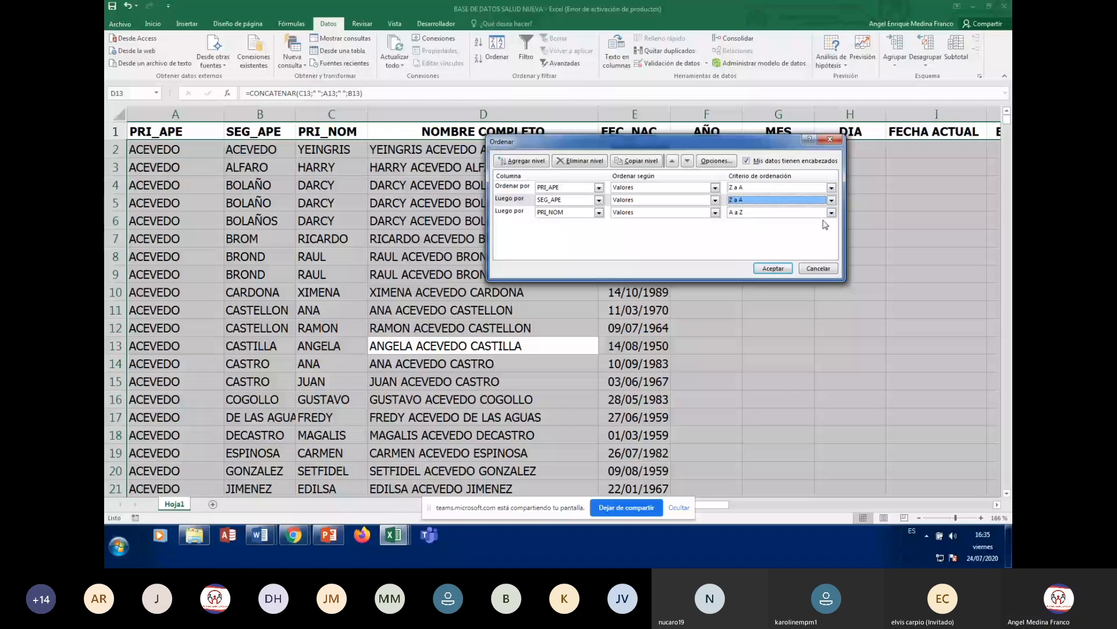
pyautogui.click(831, 213)
pyautogui.click(825, 230)
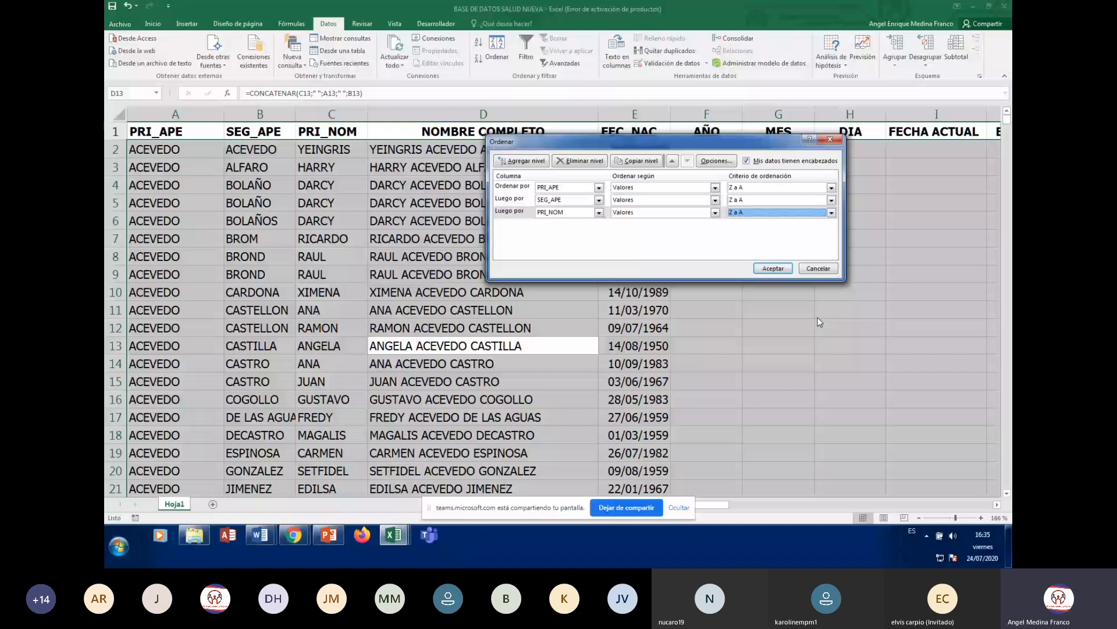
pyautogui.press('Return')
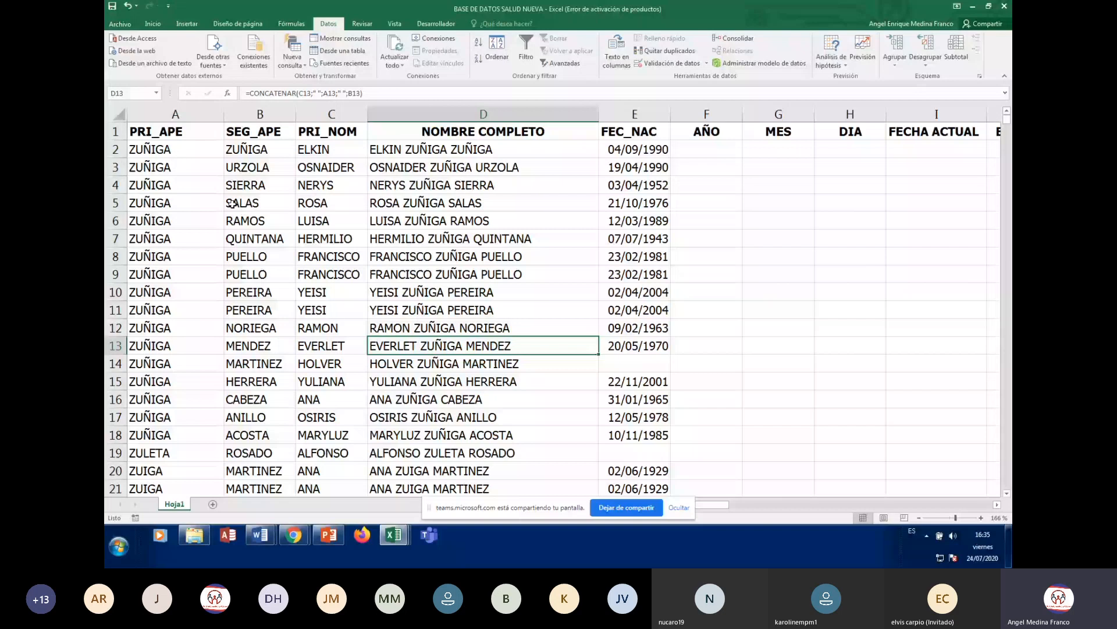
pyautogui.hotkey('ctrl', 'Home')
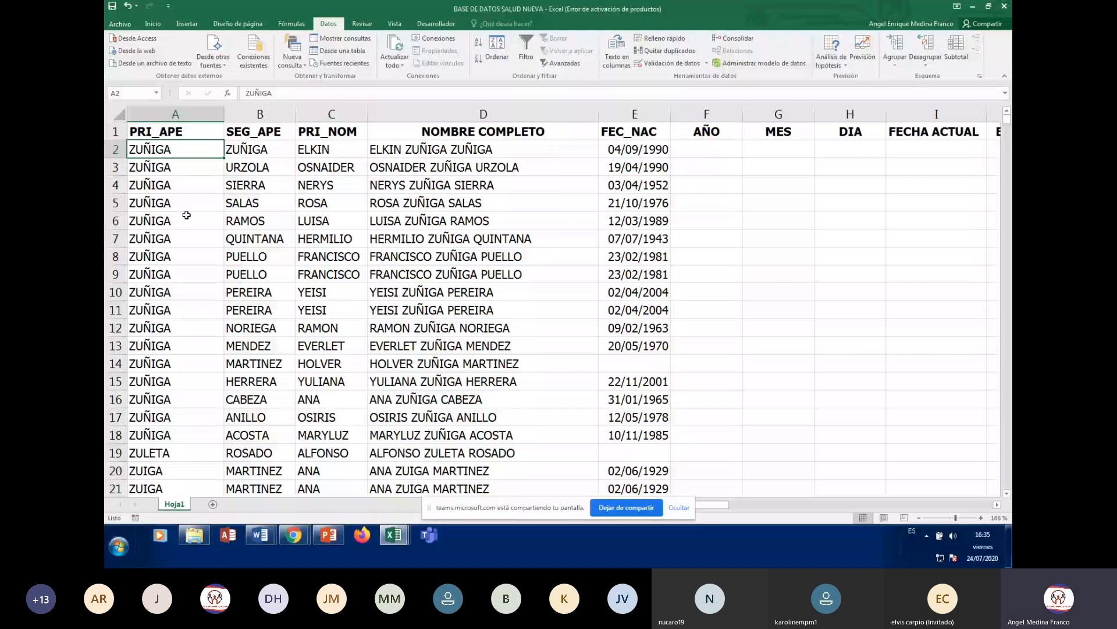
pyautogui.click(186, 215)
pyautogui.scroll(-5, 186, 218)
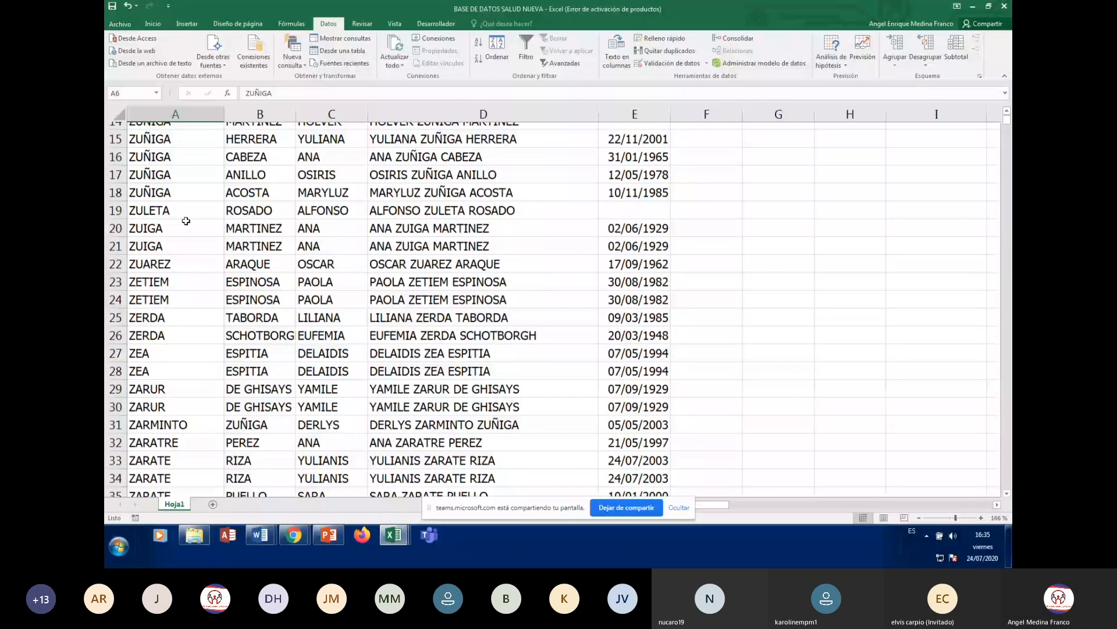
pyautogui.scroll(4, 186, 221)
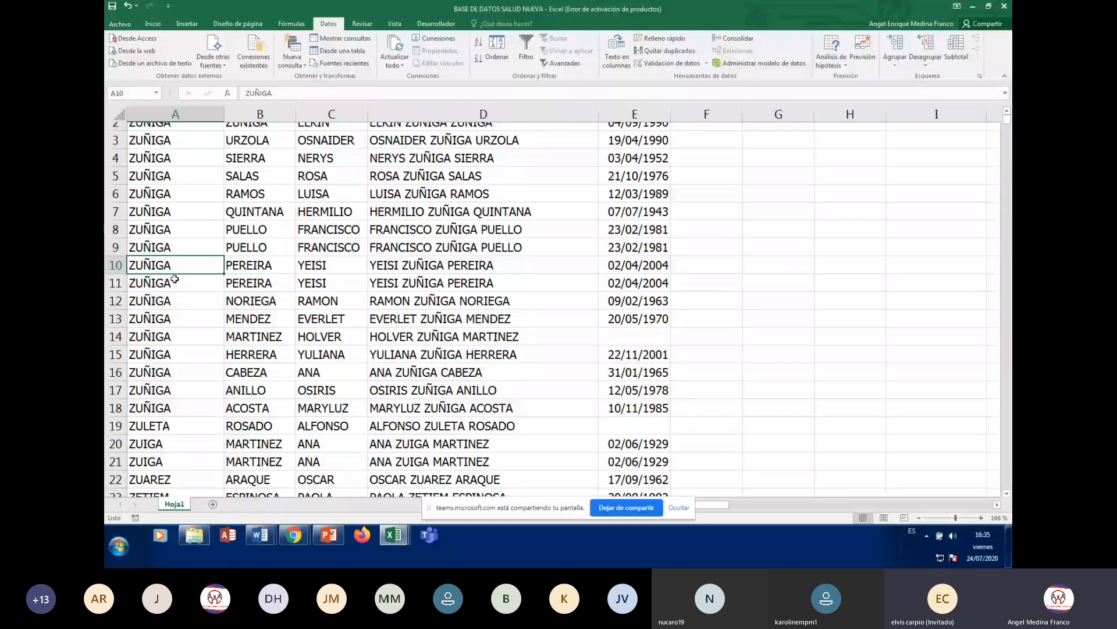
pyautogui.click(176, 267)
pyautogui.scroll(1, 175, 280)
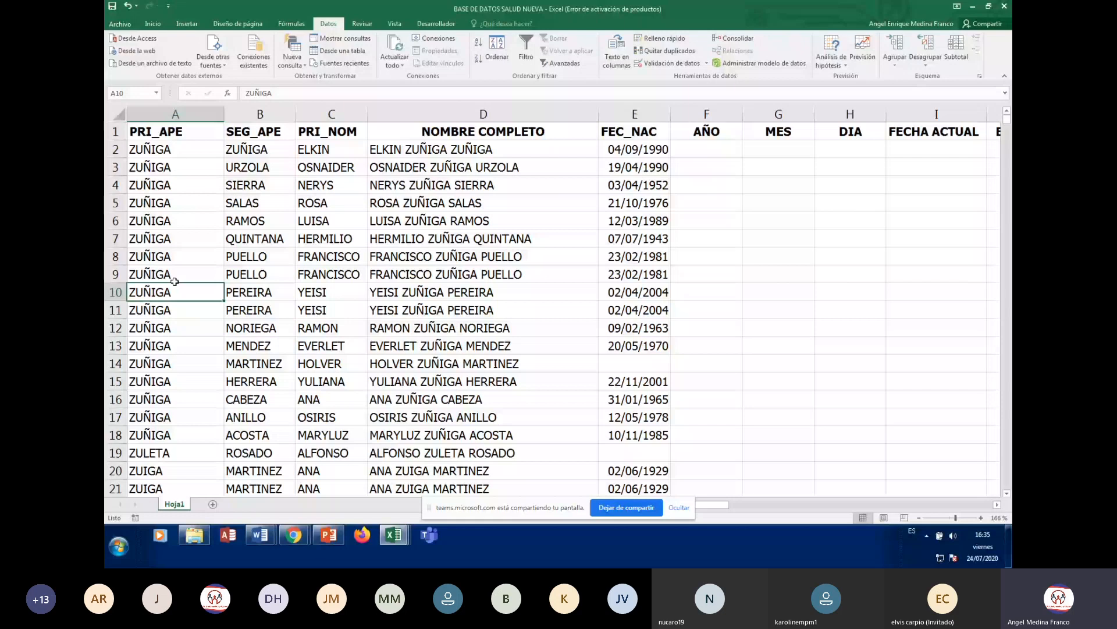
pyautogui.scroll(-1, 175, 281)
pyautogui.click(178, 278)
pyautogui.scroll(-2, 182, 276)
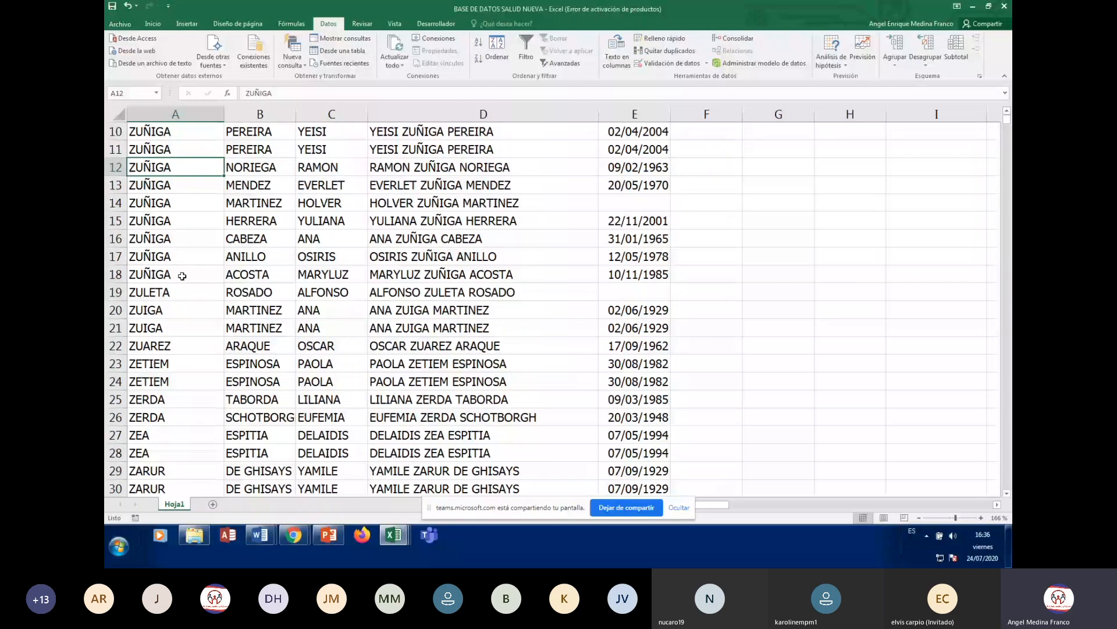
pyautogui.scroll(-6, 182, 277)
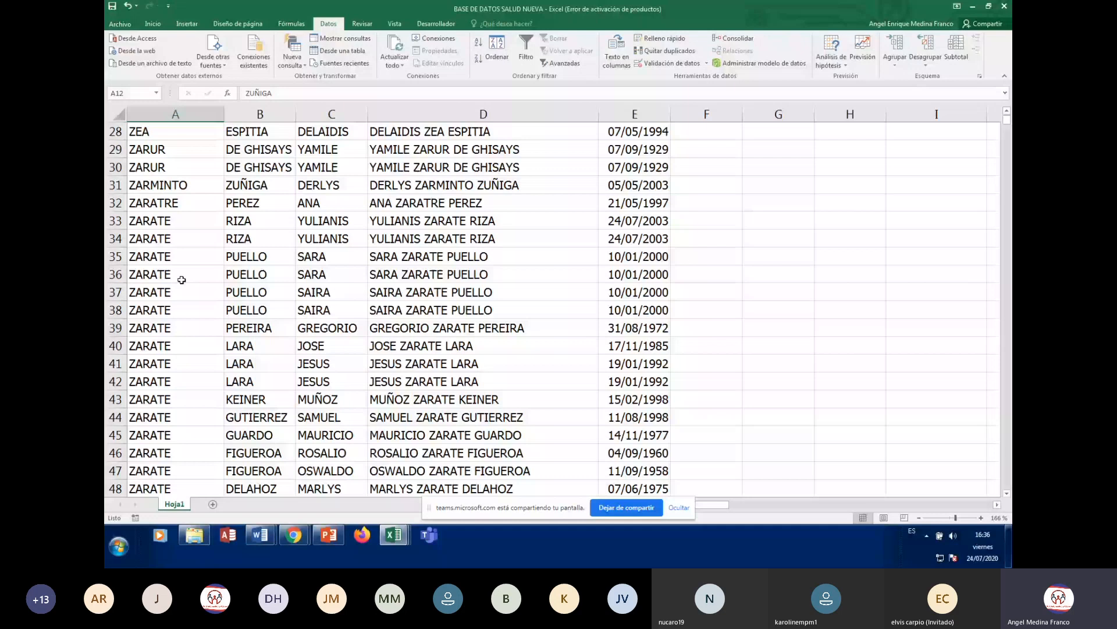
pyautogui.hotkey('ctrl', 'Home')
pyautogui.press('Down')
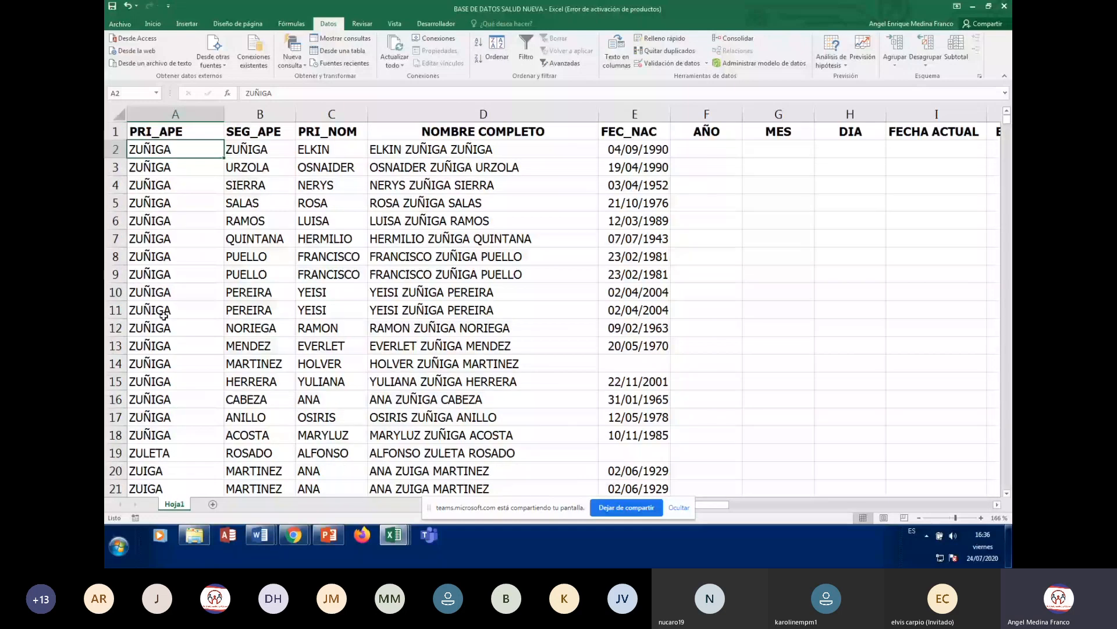
pyautogui.scroll(-4, 164, 315)
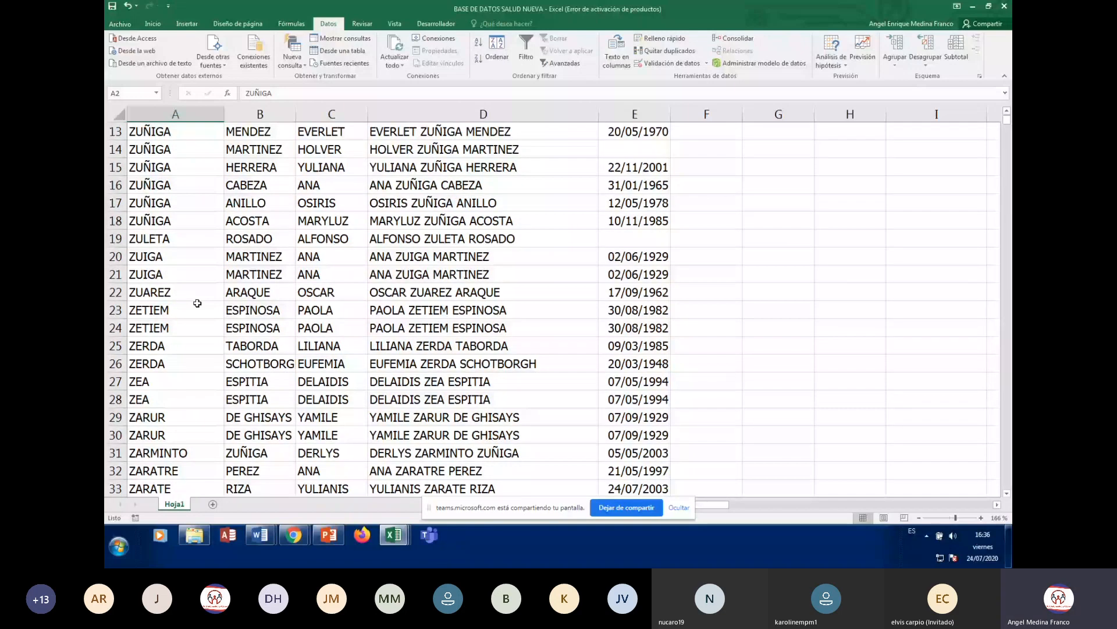
pyautogui.scroll(-12, 194, 314)
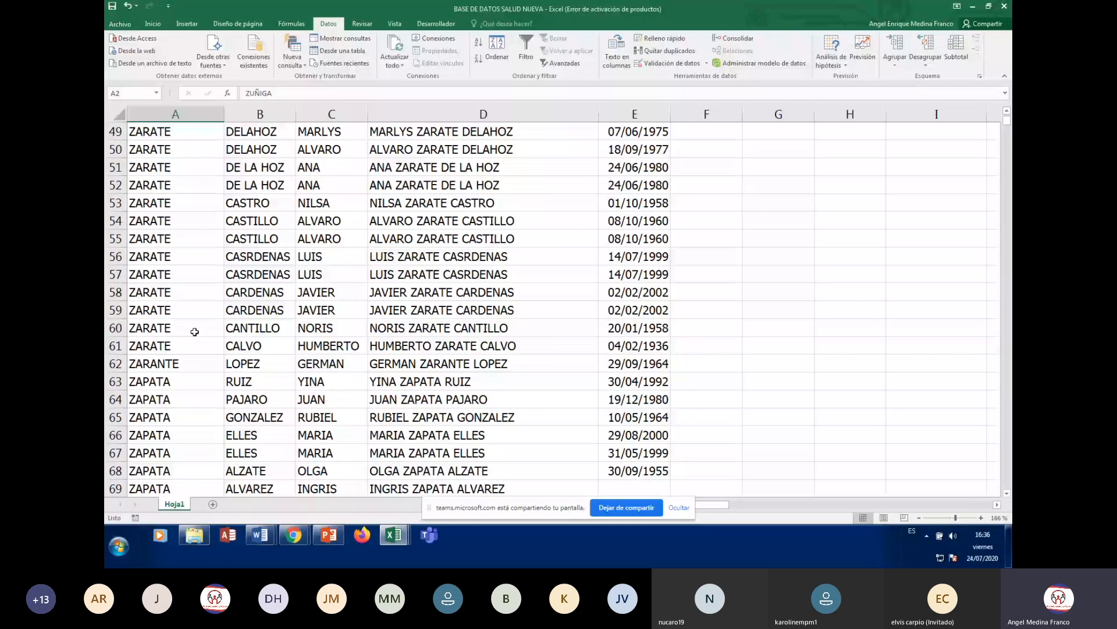
pyautogui.scroll(16, 195, 331)
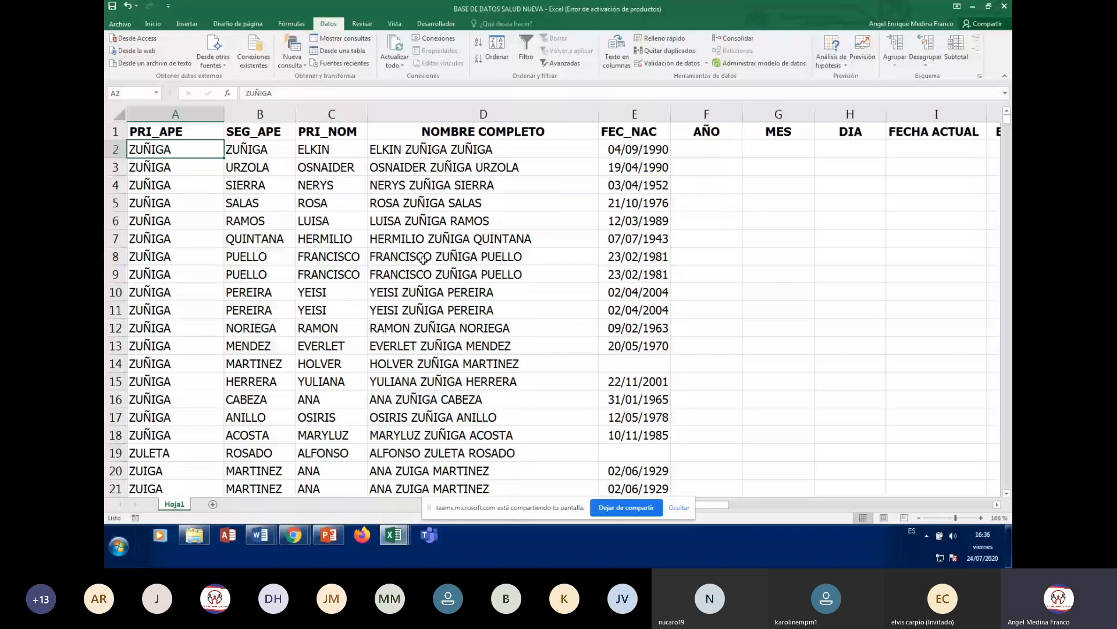
pyautogui.click(665, 50)
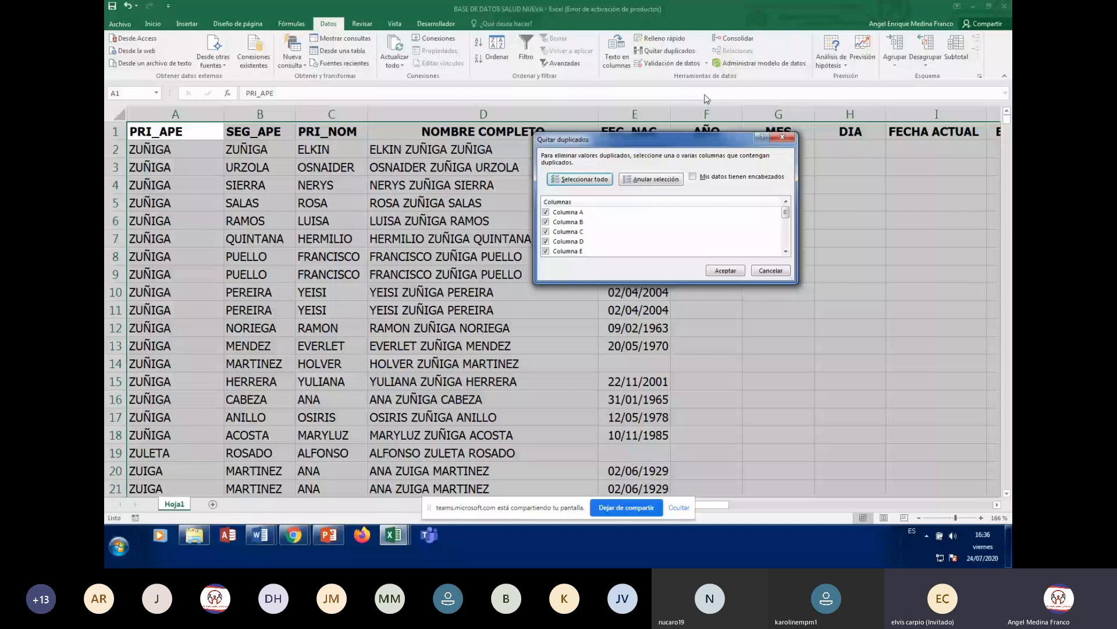
pyautogui.press('Escape')
pyautogui.click(241, 182)
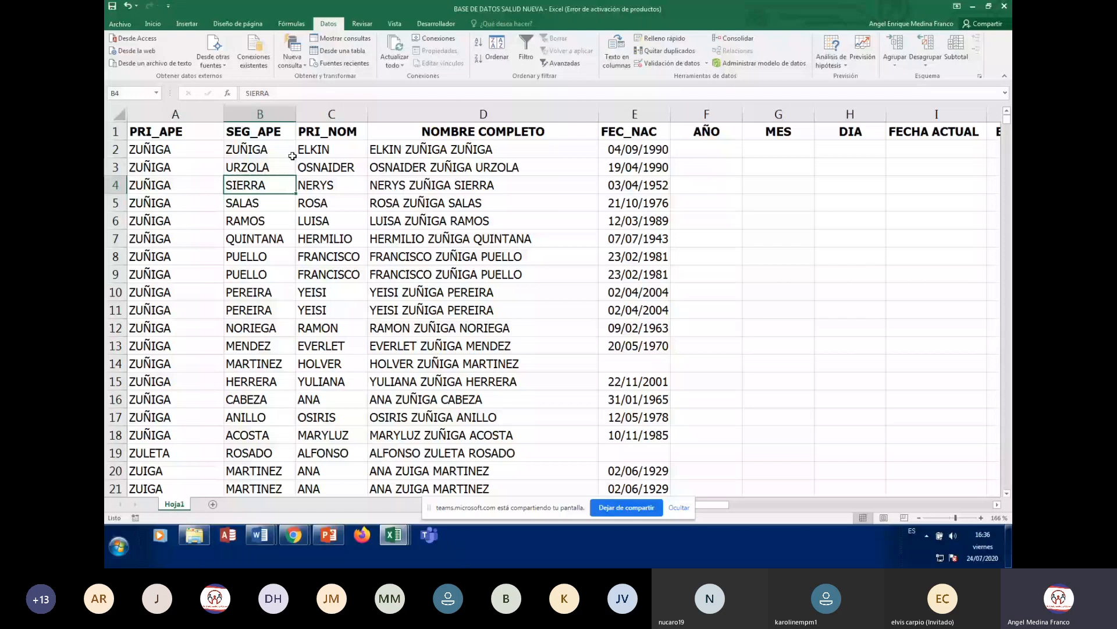
pyautogui.scroll(-1, 196, 157)
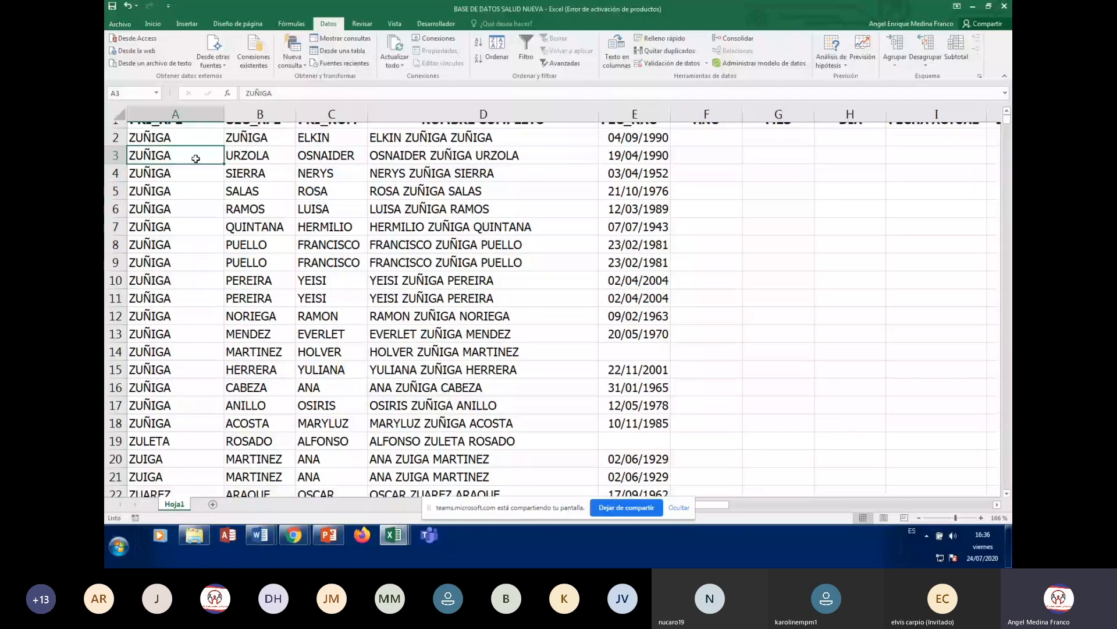
pyautogui.click(195, 158)
pyautogui.click(256, 285)
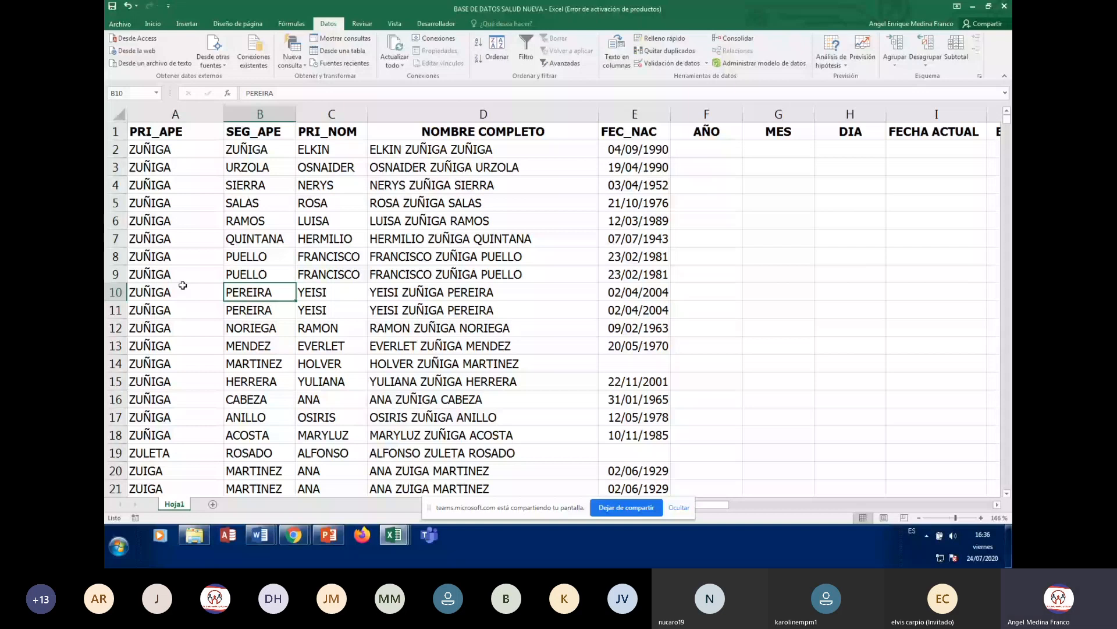
pyautogui.click(174, 256)
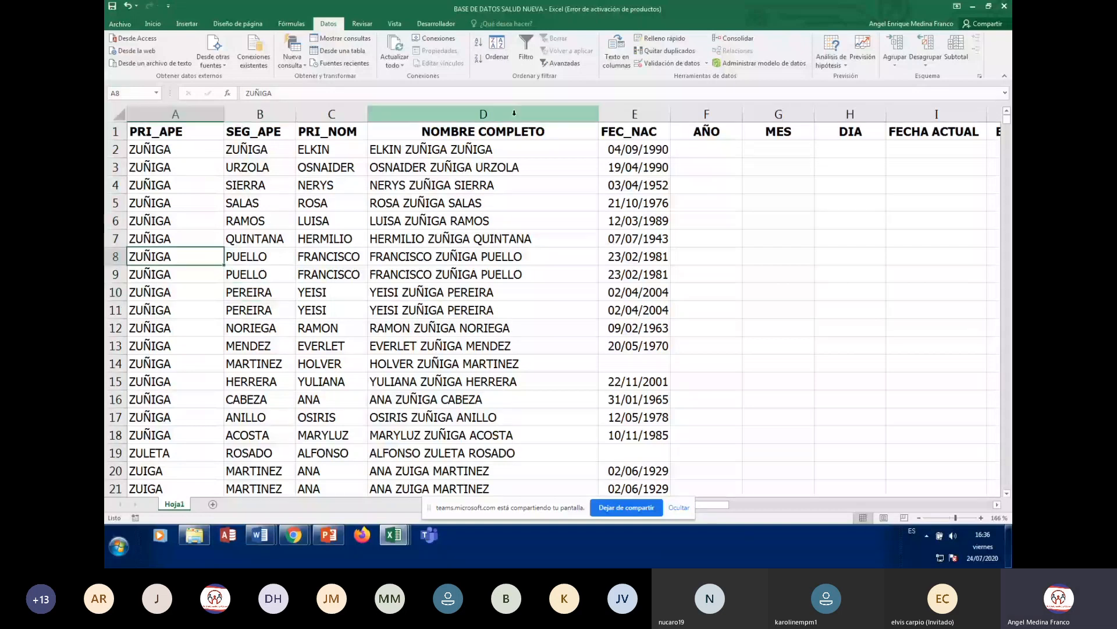
pyautogui.scroll(-5, 275, 352)
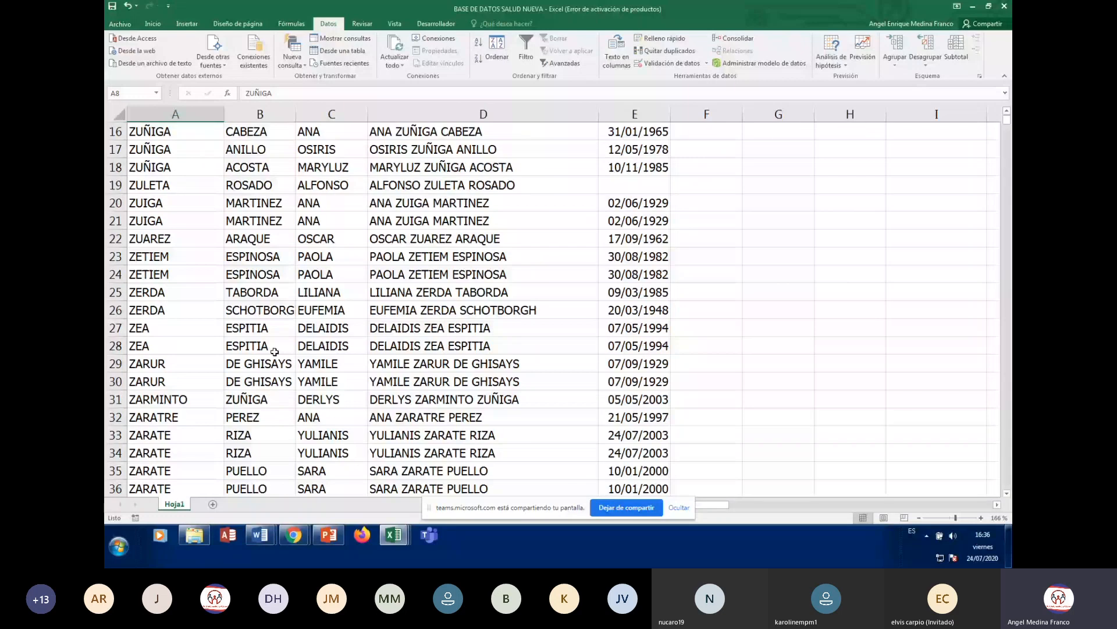
pyautogui.scroll(5, 275, 351)
pyautogui.click(316, 185)
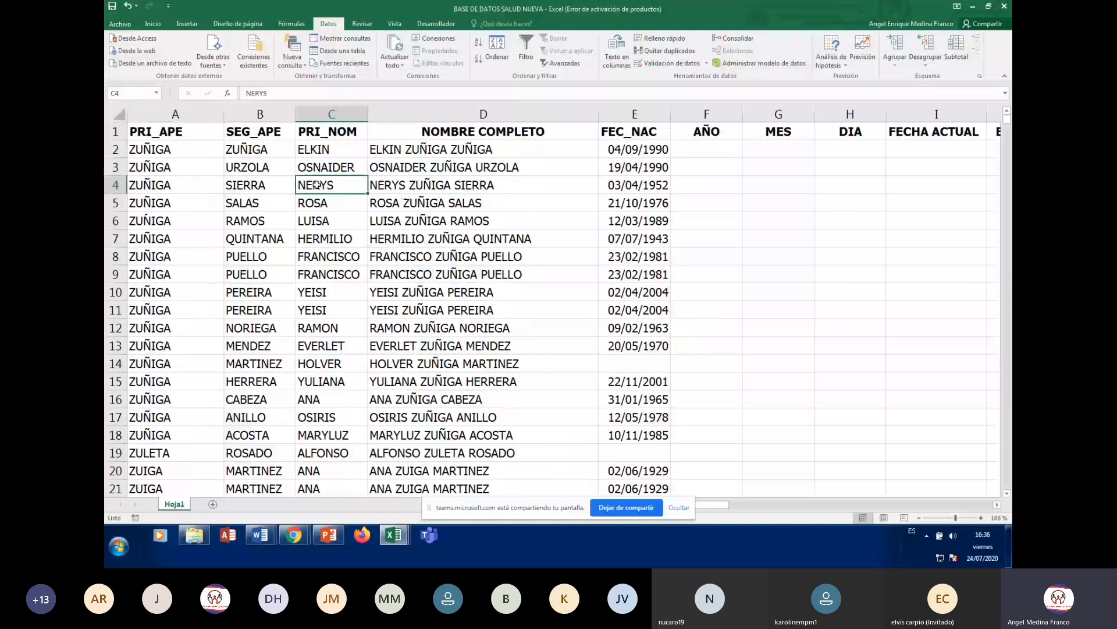
pyautogui.scroll(-6, 316, 185)
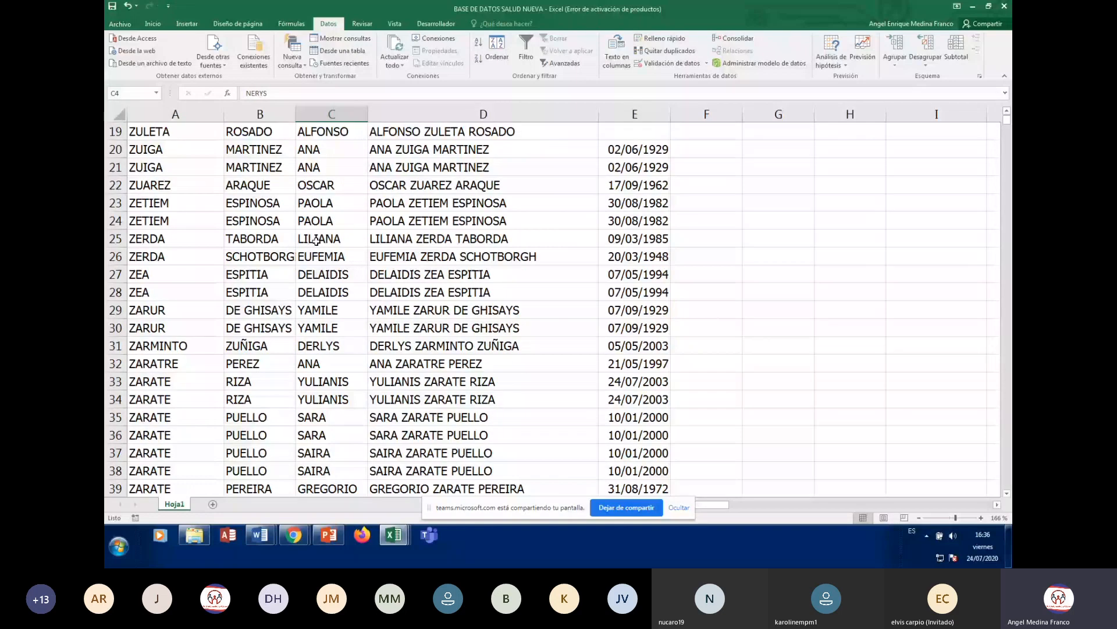
pyautogui.scroll(6, 316, 241)
pyautogui.press('Left')
pyautogui.press('Left')
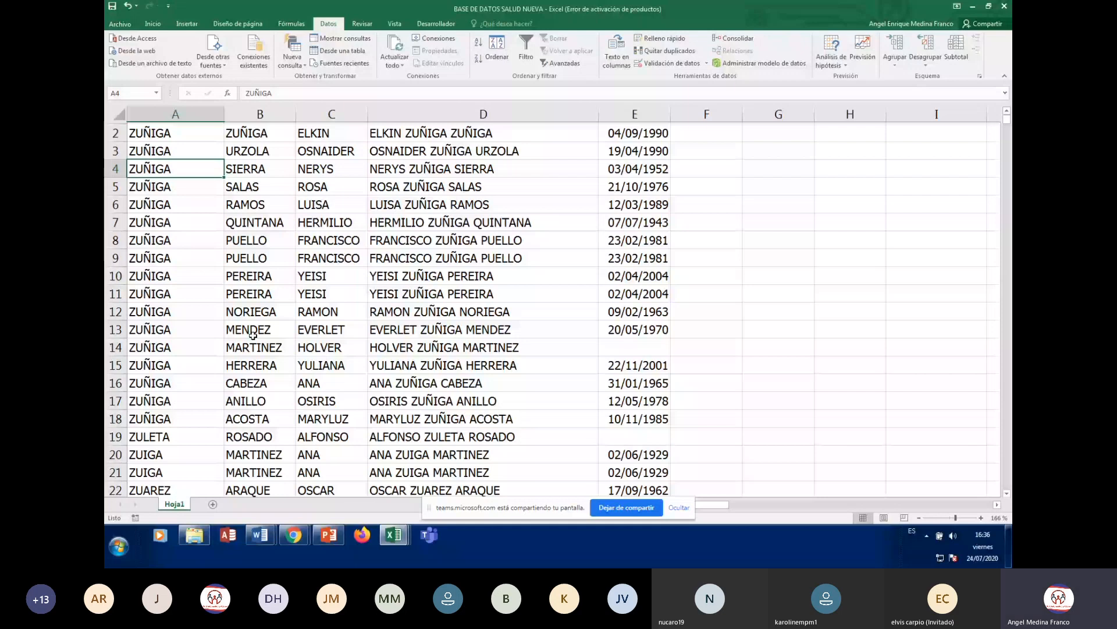
pyautogui.press('Up')
pyautogui.scroll(1, 263, 234)
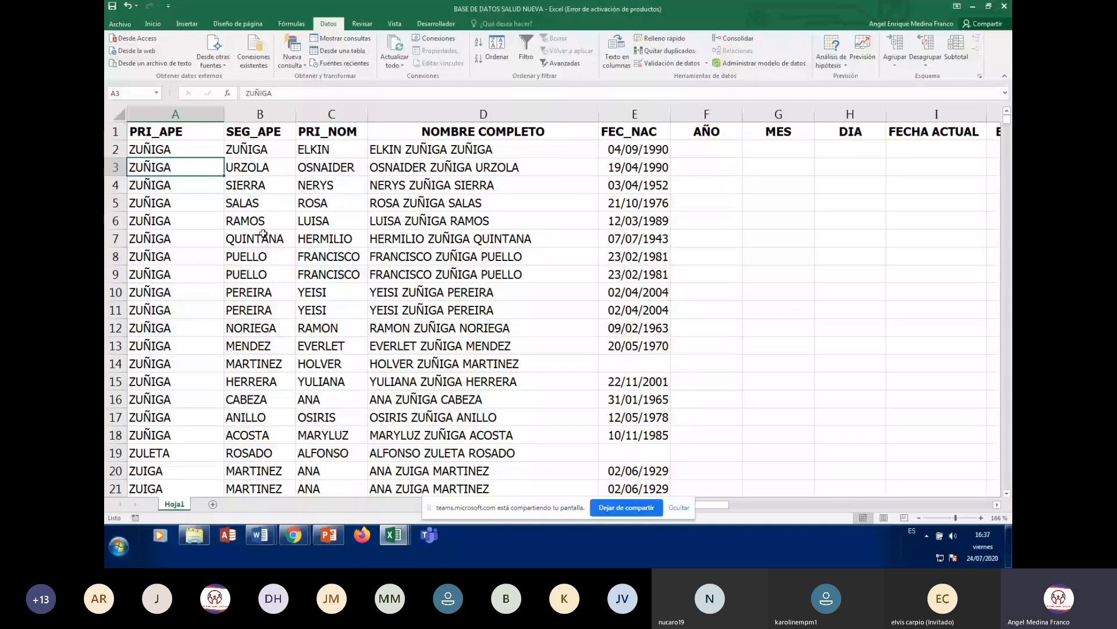
pyautogui.click(263, 234)
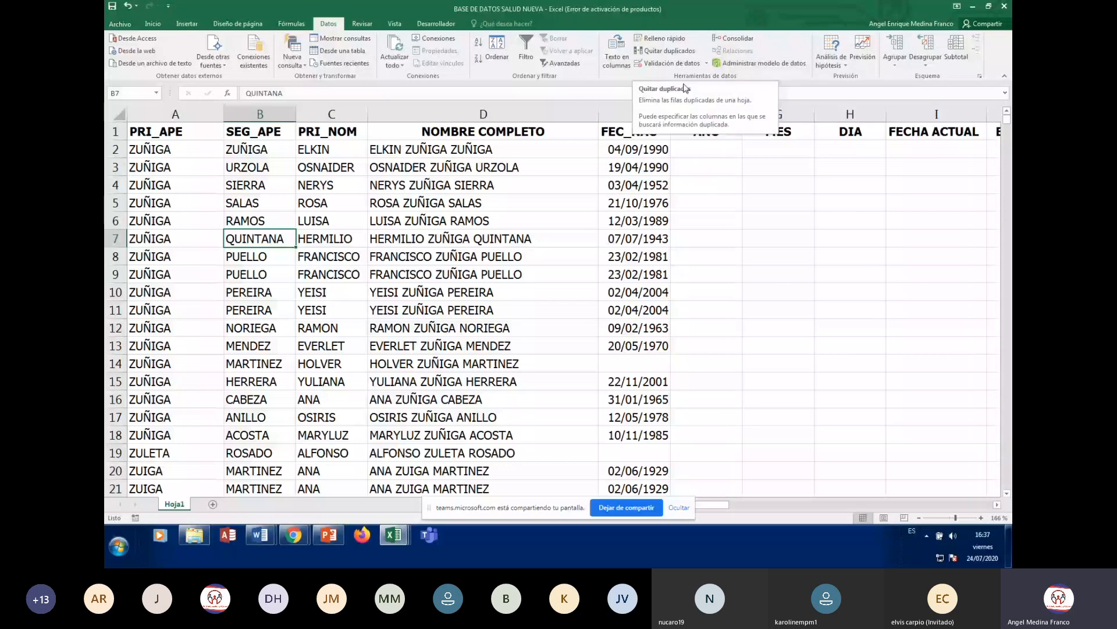
pyautogui.click(480, 205)
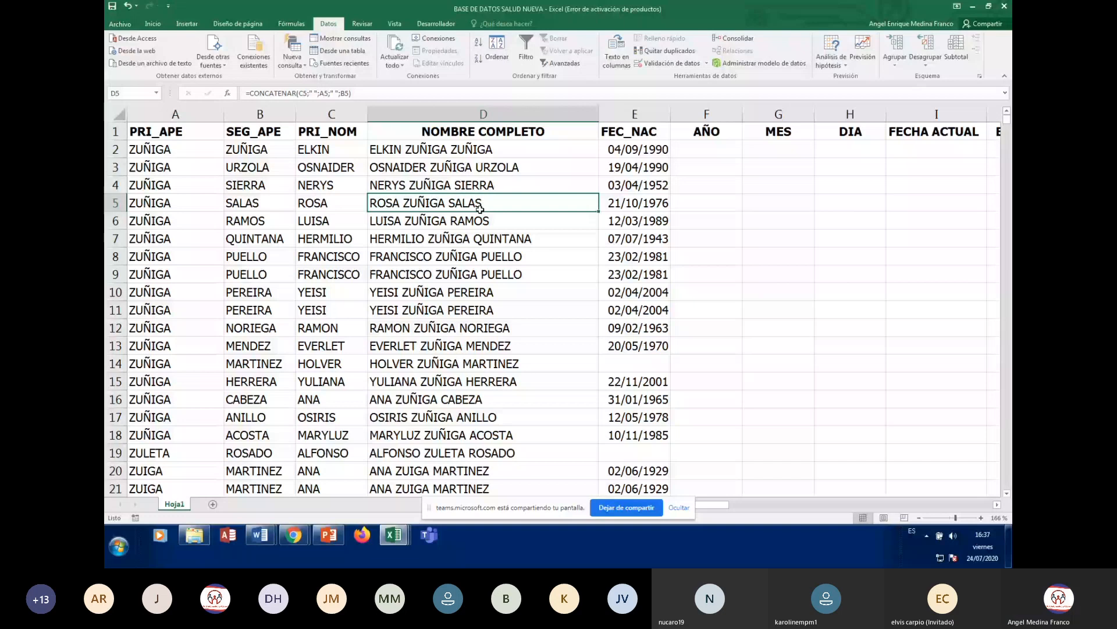
pyautogui.click(175, 203)
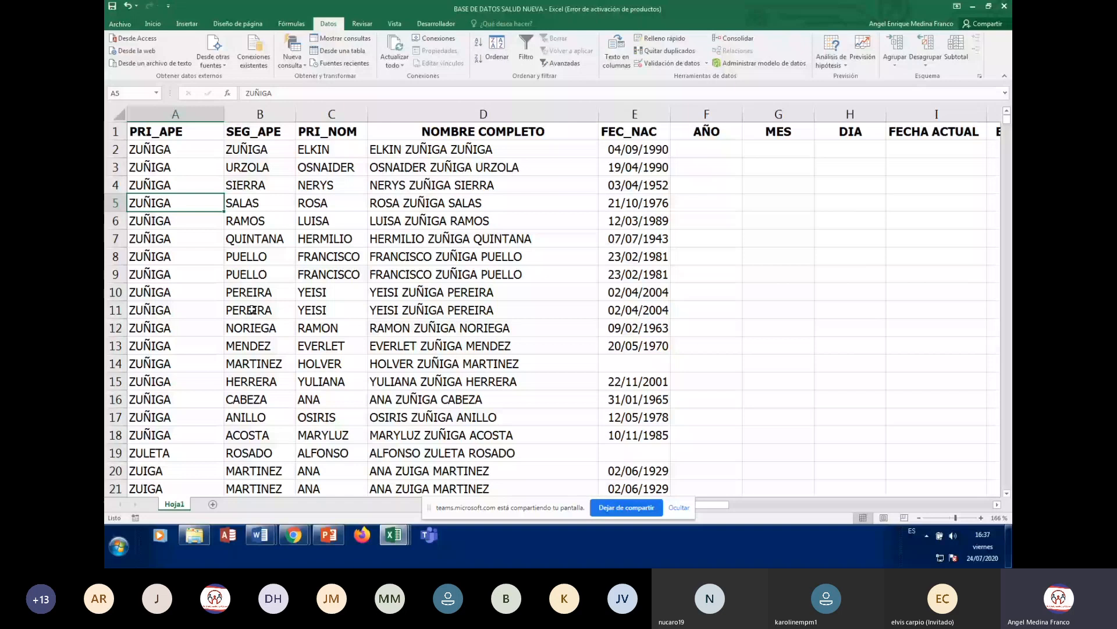
# - Run Quitar duplicados on columns A–E and close the 152-removed, 11698-unique summary
pyautogui.click(660, 52)
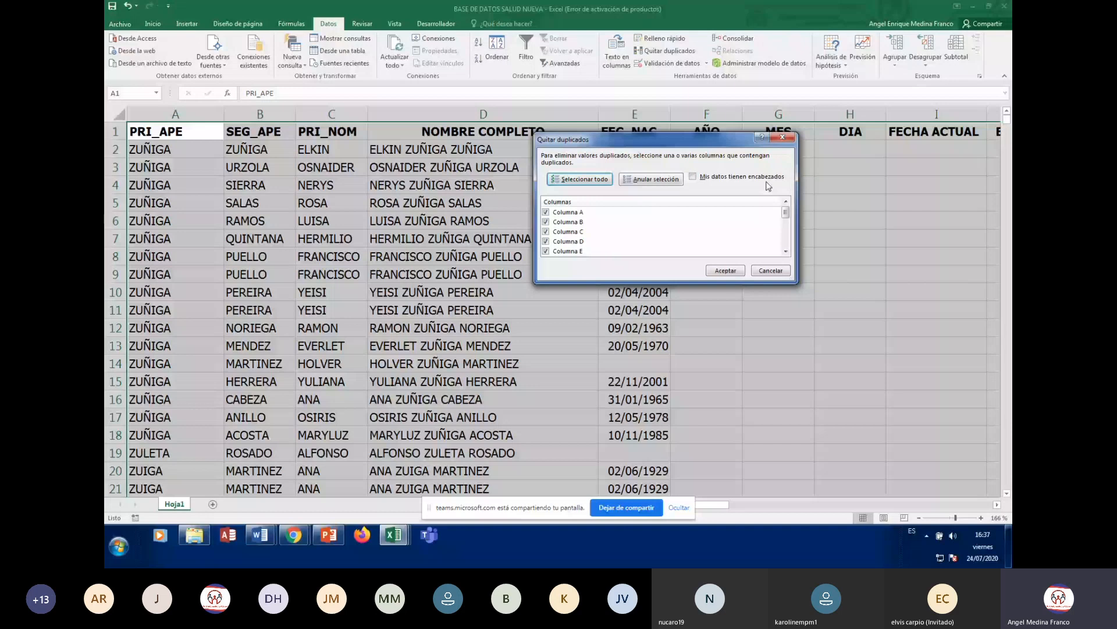
pyautogui.click(723, 271)
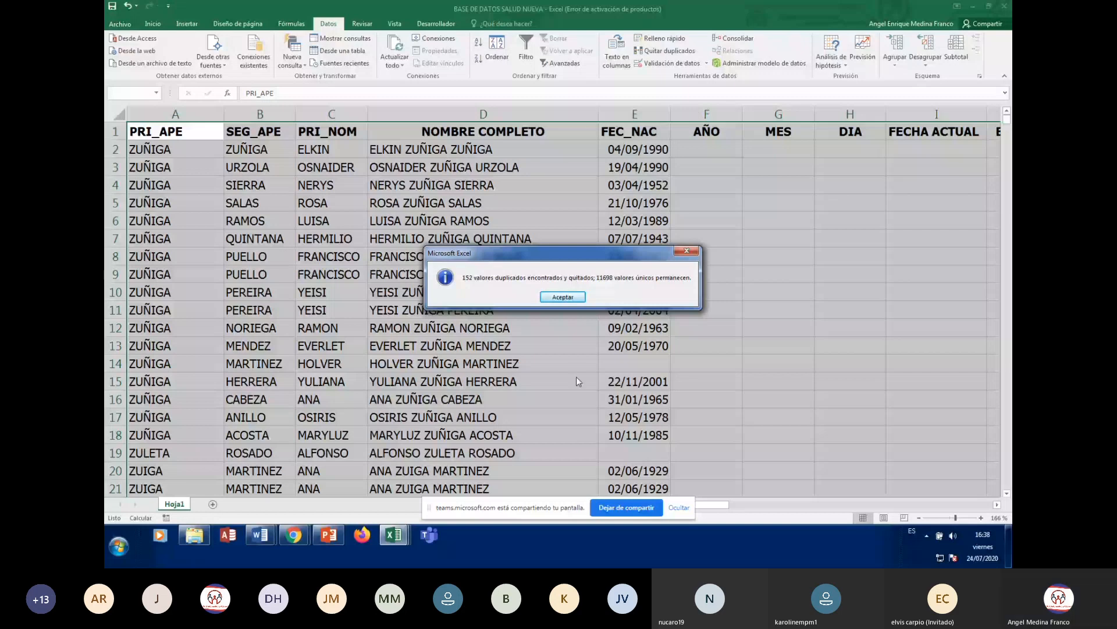
pyautogui.press('Return')
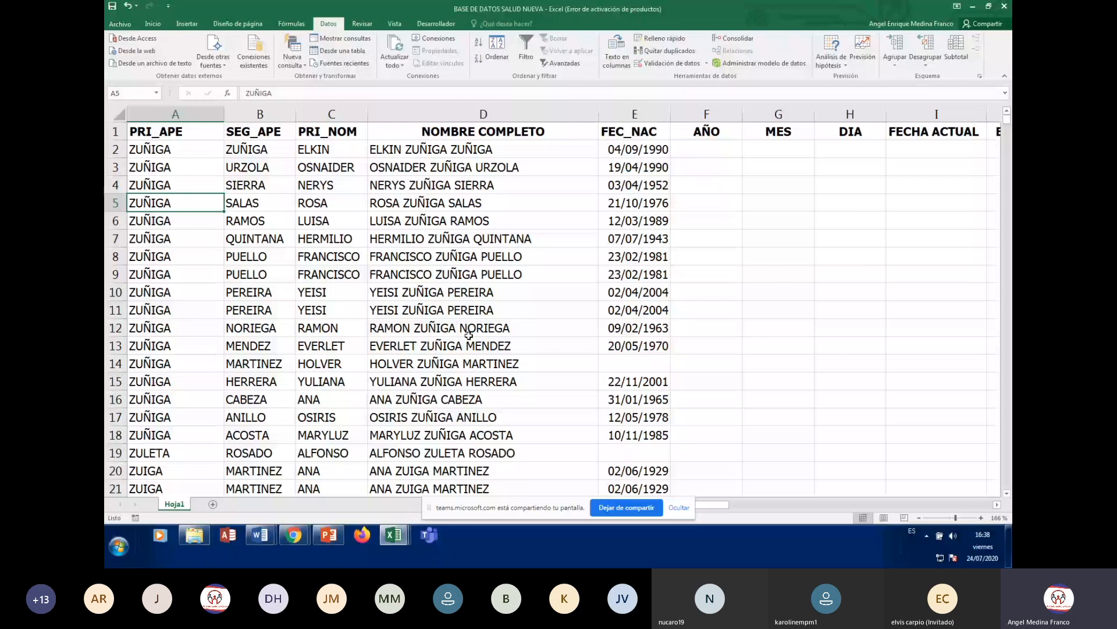
pyautogui.click(328, 328)
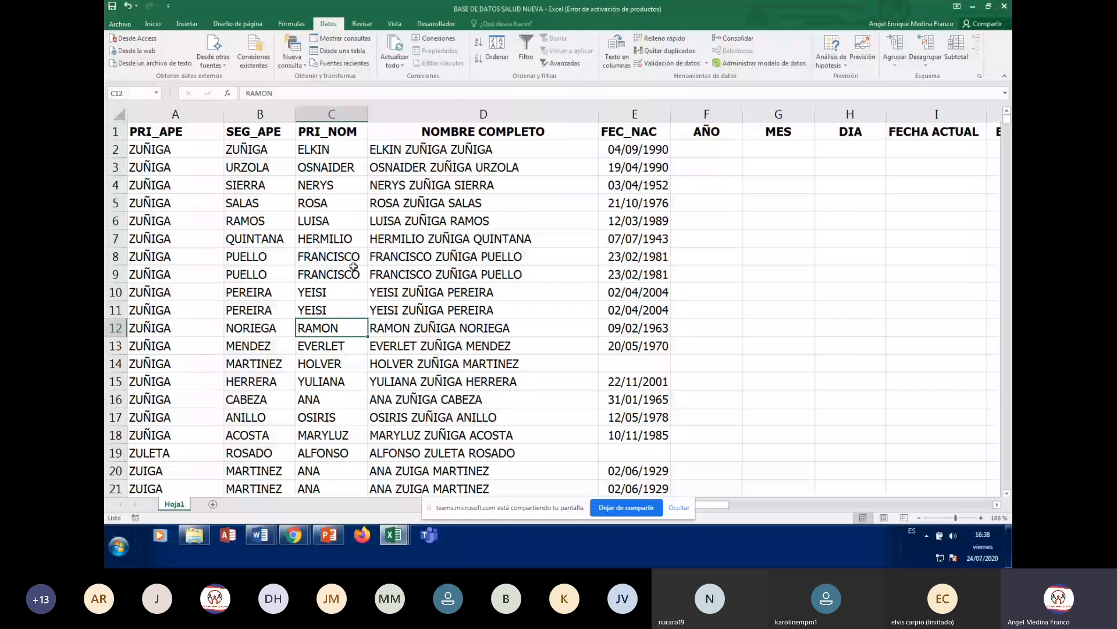
pyautogui.click(454, 274)
pyautogui.scroll(-3, 464, 318)
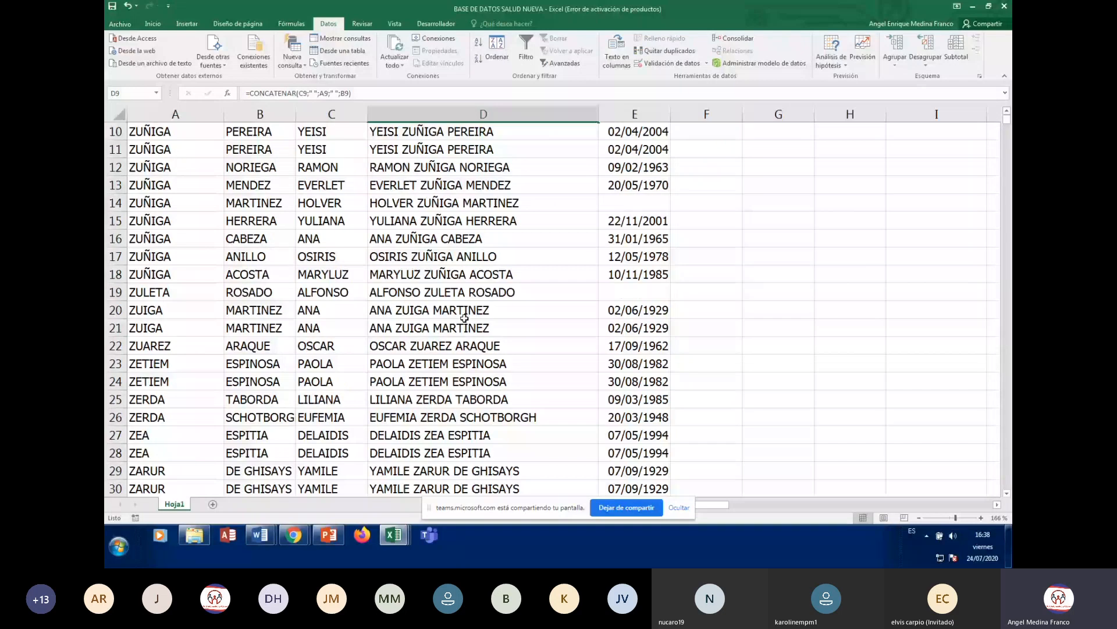
pyautogui.scroll(3, 464, 317)
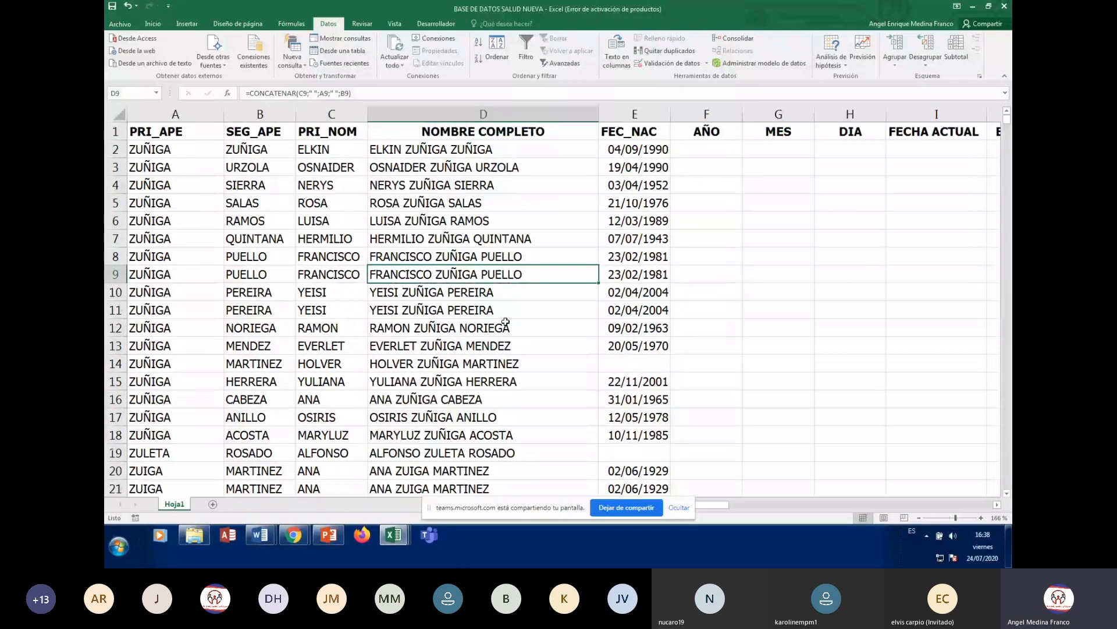
pyautogui.click(779, 149)
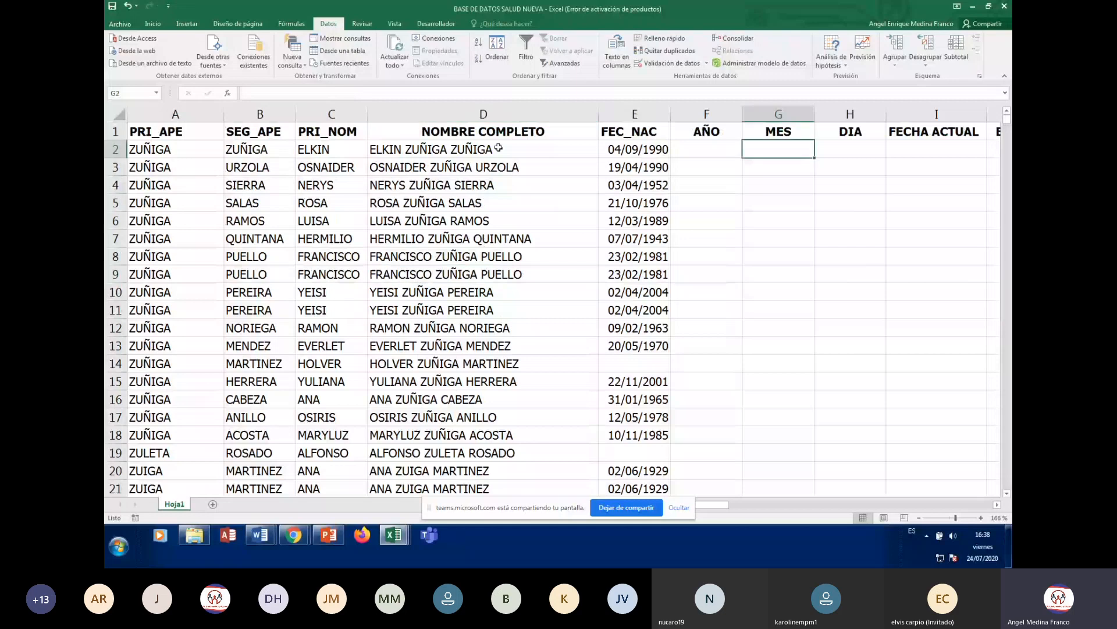
pyautogui.press('Right')
pyautogui.press('Right')
pyautogui.press('Right')
pyautogui.press('Right')
pyautogui.press('Right')
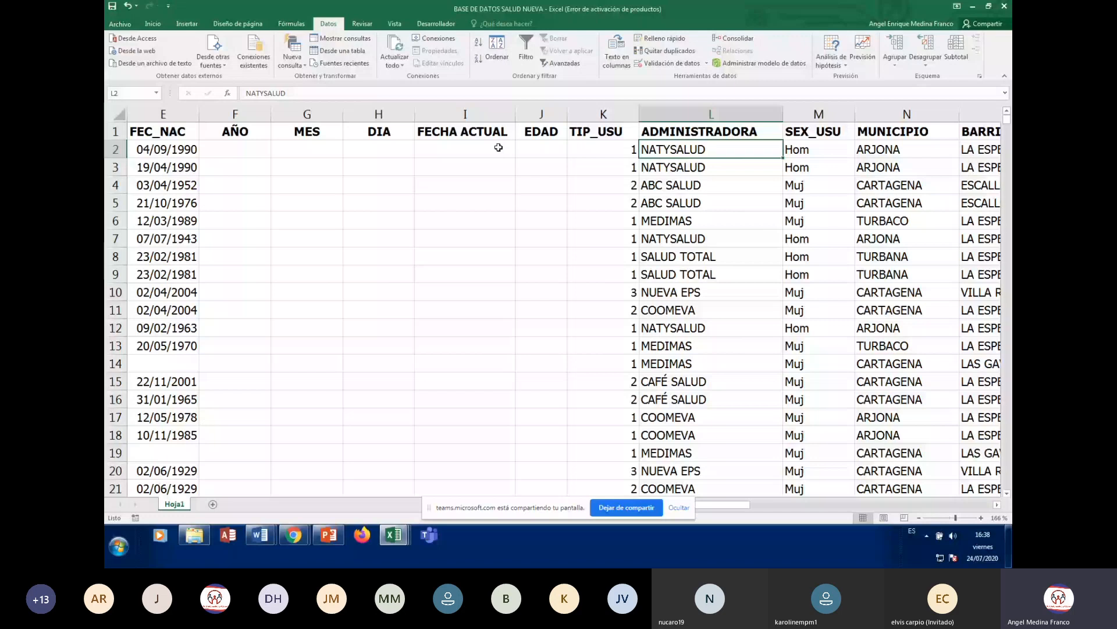
pyautogui.press('Right')
pyautogui.press('Right')
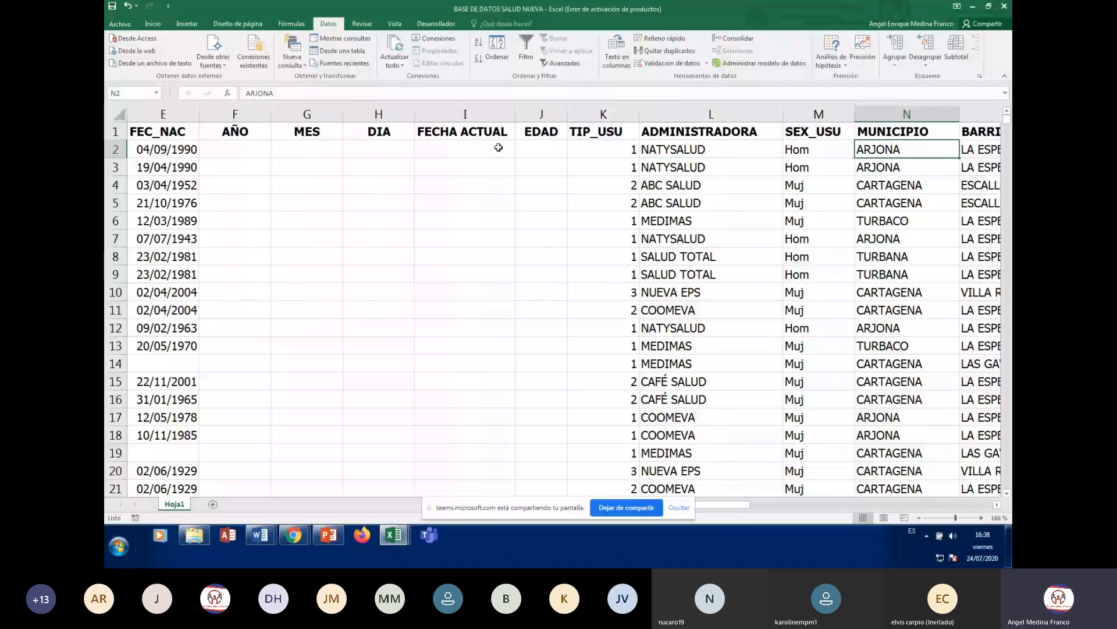
pyautogui.hscroll(2, 499, 148)
pyautogui.click(499, 148)
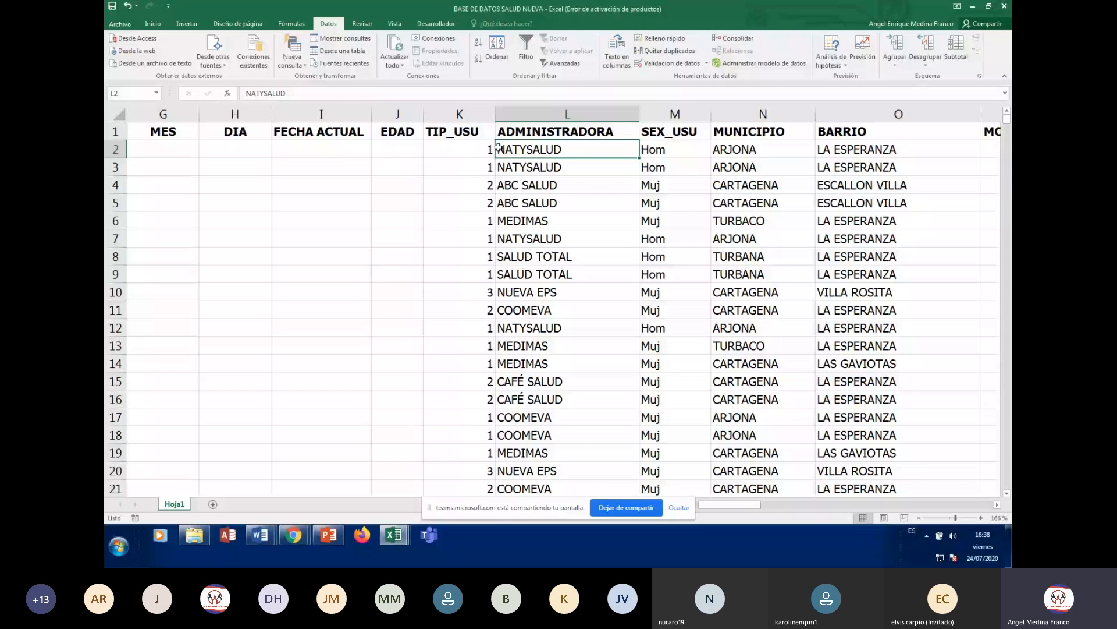
pyautogui.press('Left')
pyautogui.press('Up')
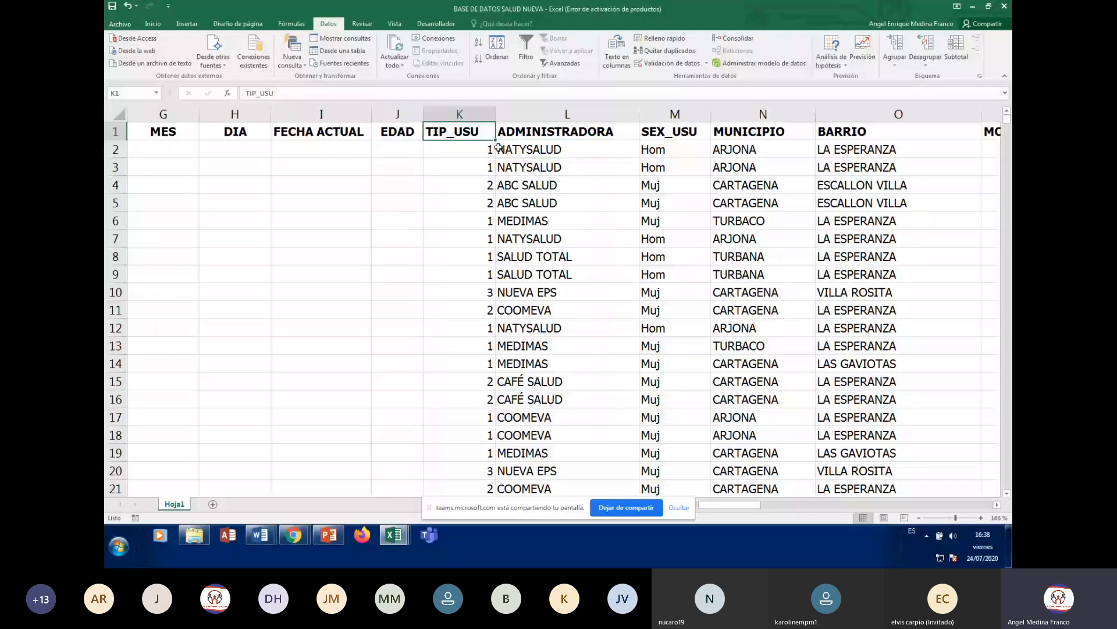
pyautogui.press('Right')
pyautogui.press('Down')
pyautogui.press('Down')
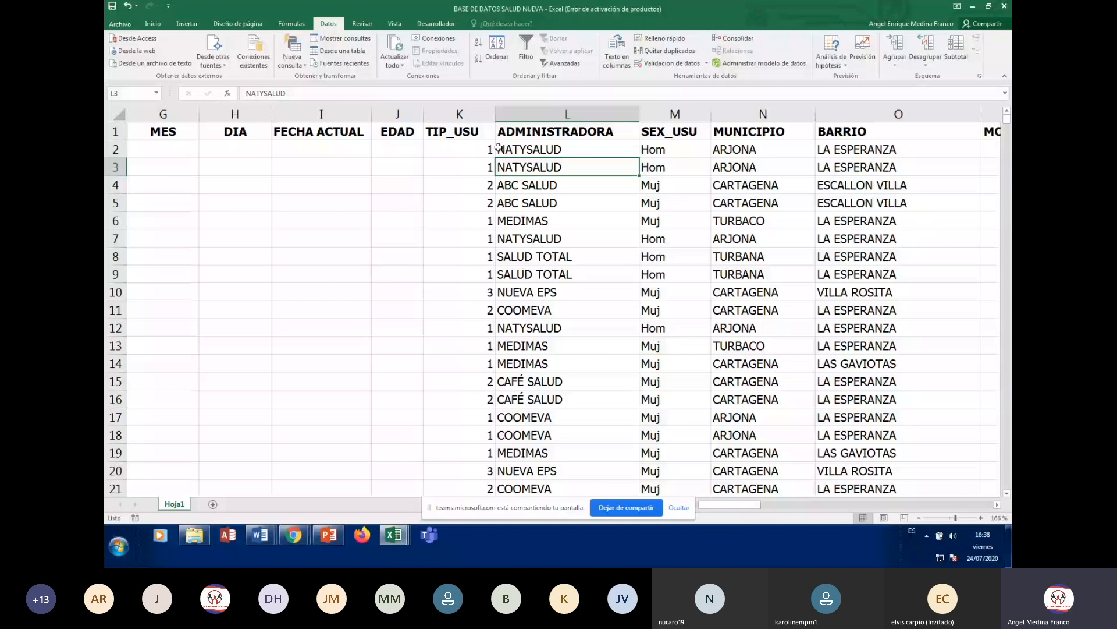
pyautogui.press('Down')
pyautogui.press('Down')
pyautogui.press('Down')
pyautogui.press('Down')
pyautogui.press('Down')
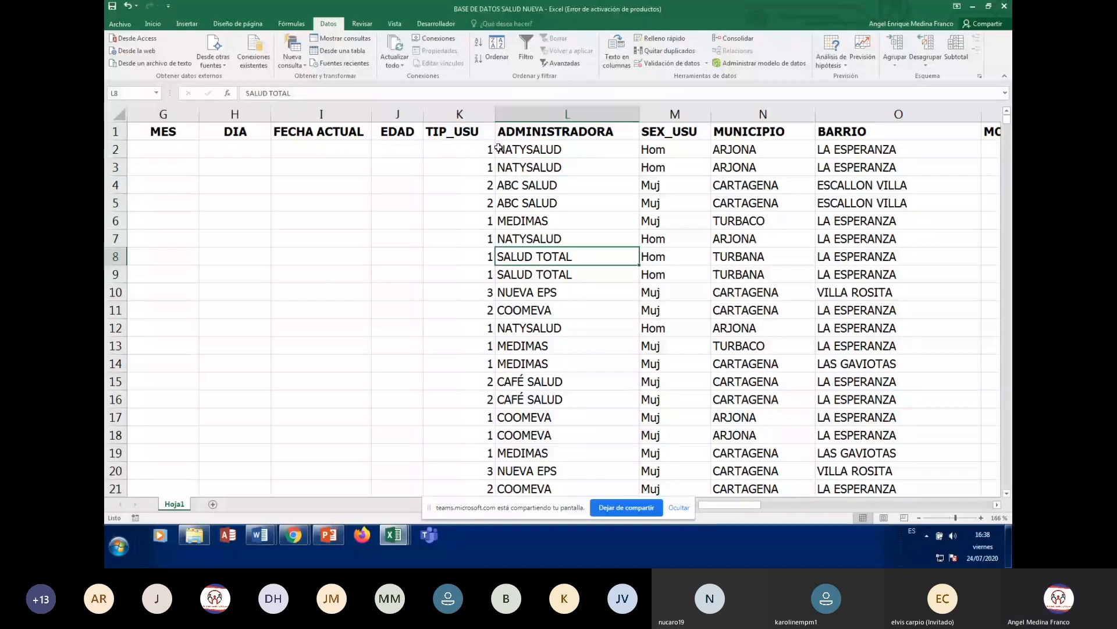
pyautogui.press('Down')
pyautogui.press('Down')
pyautogui.press('Down')
pyautogui.press('Down')
pyautogui.press('Down')
pyautogui.press('Down')
pyautogui.press('Down')
pyautogui.press('Down')
pyautogui.press('Down')
pyautogui.press('Down')
pyautogui.press('Down')
pyautogui.press('Down')
pyautogui.press('Down')
pyautogui.press('Down')
pyautogui.press('Down')
pyautogui.press('Down')
pyautogui.press('Down')
pyautogui.press('Down')
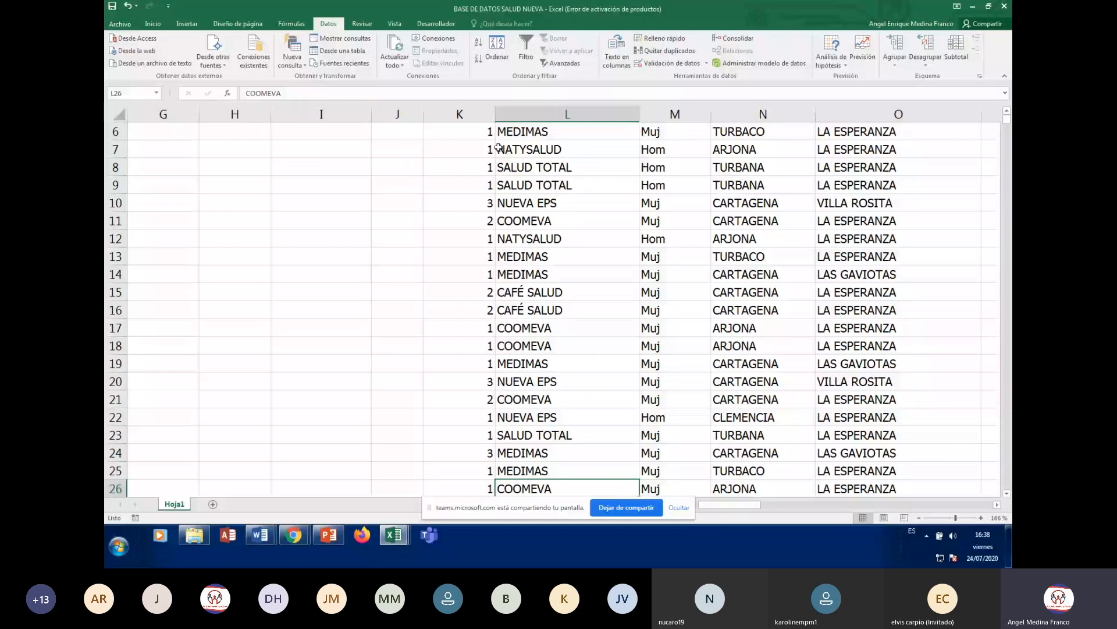
pyautogui.hotkey('ctrl', 'Up')
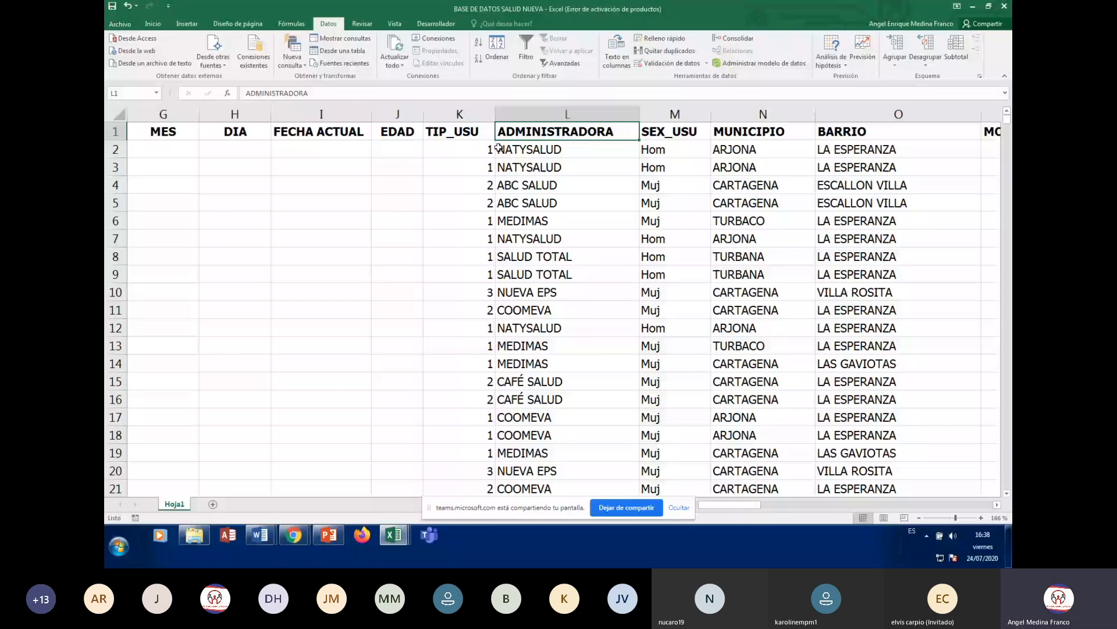
pyautogui.press('Right')
pyautogui.press('Down')
pyautogui.press('Down')
pyautogui.press('Down')
pyautogui.press('Down')
pyautogui.press('Down')
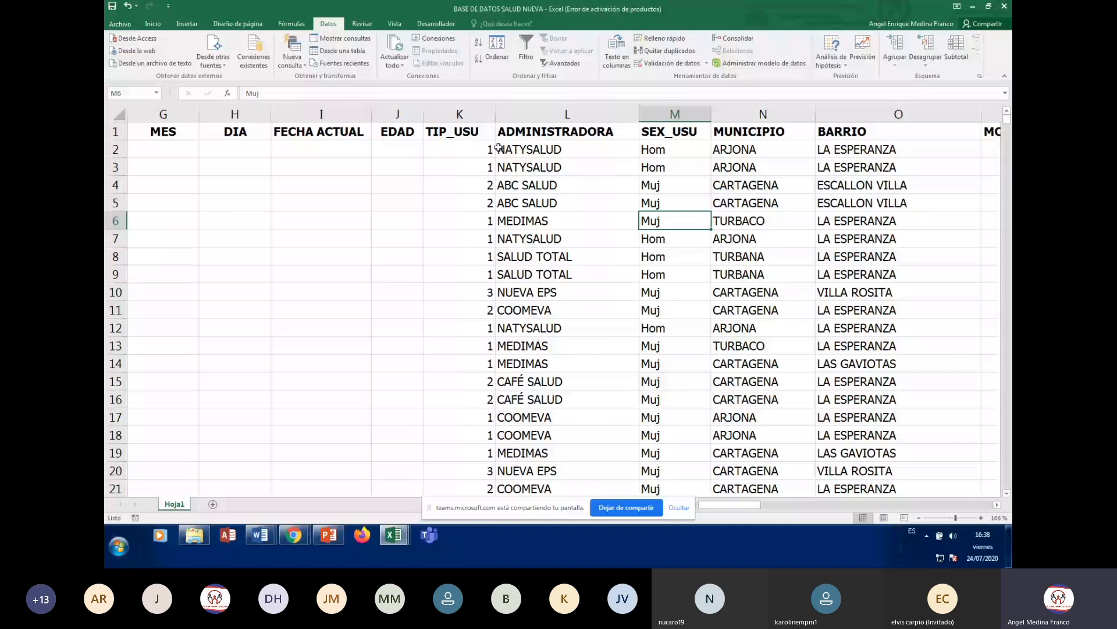
pyautogui.press('Up')
pyautogui.press('Up')
pyautogui.press('Up')
pyautogui.press('Up')
pyautogui.press('Up')
pyautogui.press('Right')
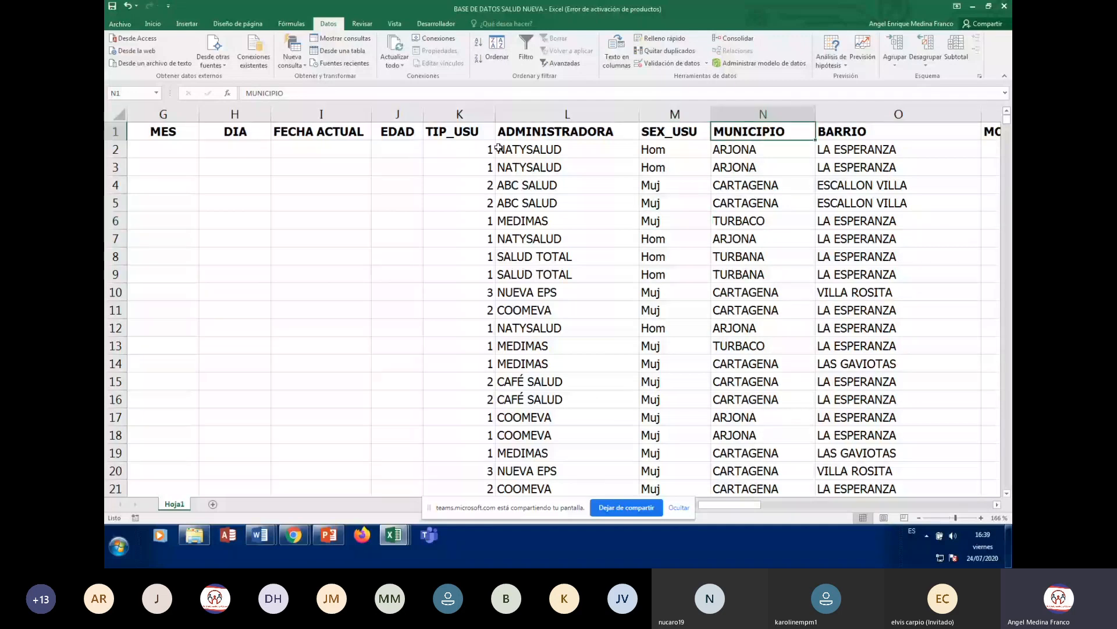
pyautogui.press('Down')
pyautogui.press('Down')
pyautogui.press('Down')
pyautogui.press('Down')
pyautogui.press('Down')
pyautogui.press('Down')
pyautogui.press('Down')
pyautogui.press('Down')
pyautogui.press('Down')
pyautogui.press('Down')
pyautogui.press('Down')
pyautogui.press('Down')
pyautogui.press('Down')
pyautogui.press('Down')
pyautogui.press('Down')
pyautogui.press('Down')
pyautogui.press('Down')
pyautogui.press('Down')
pyautogui.press('Down')
pyautogui.press('Down')
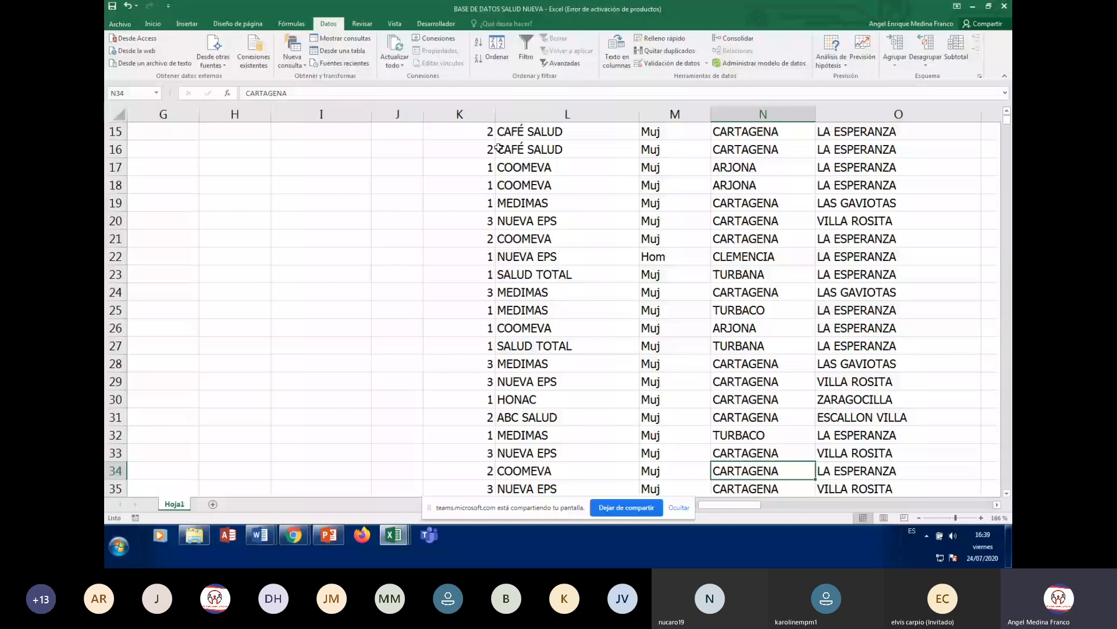
# - Return to the top of the table and view the first patient's full-name formula
pyautogui.hotkey('ctrl', 'Home')
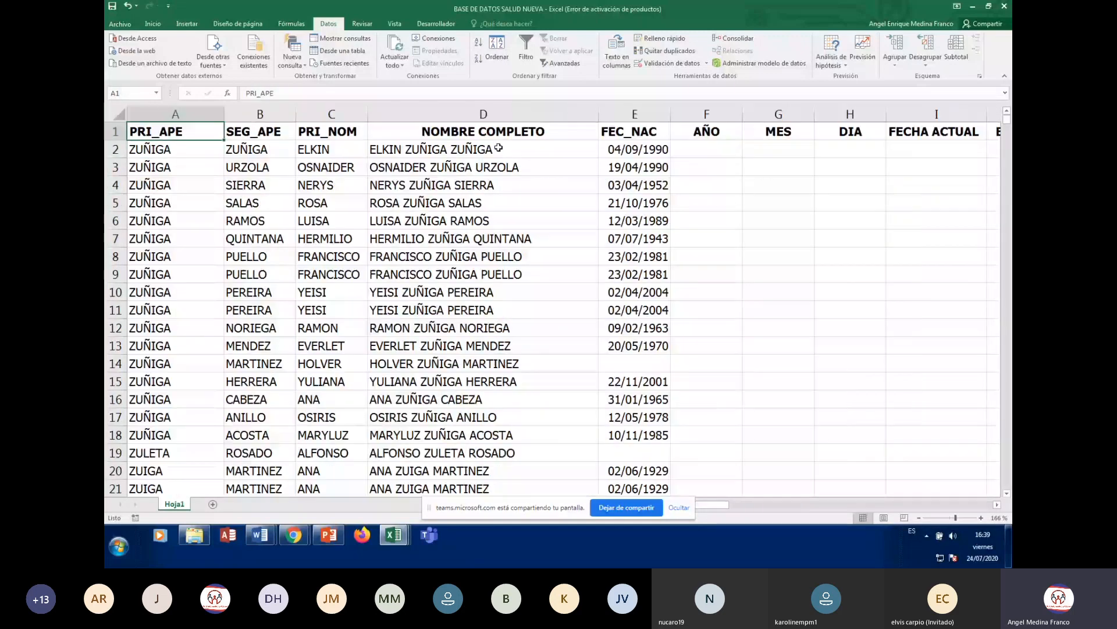
pyautogui.press('Down')
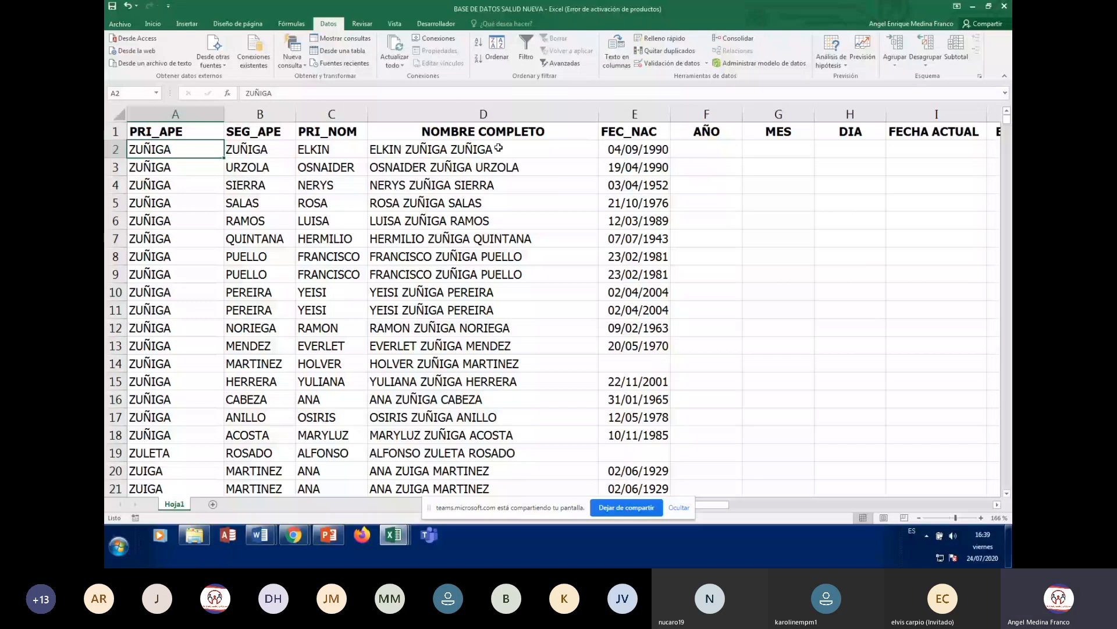
pyautogui.click(499, 148)
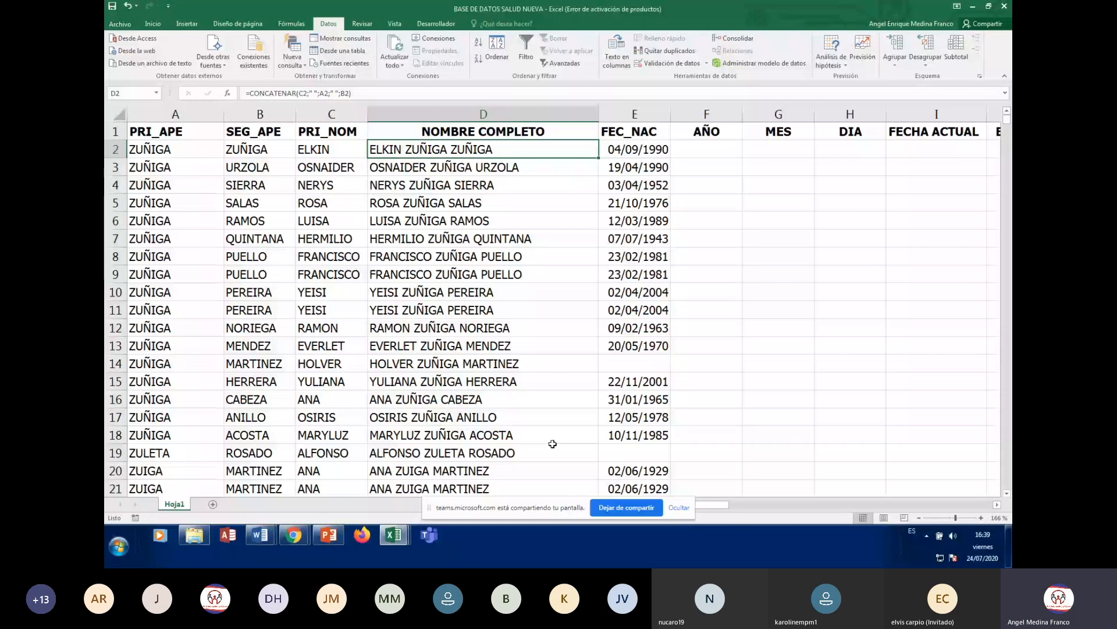
# - Review the MES, FEC_NAC, SEG_APE and FECHA ACTUAL headings, then open Ordenar for the table
pyautogui.click(764, 135)
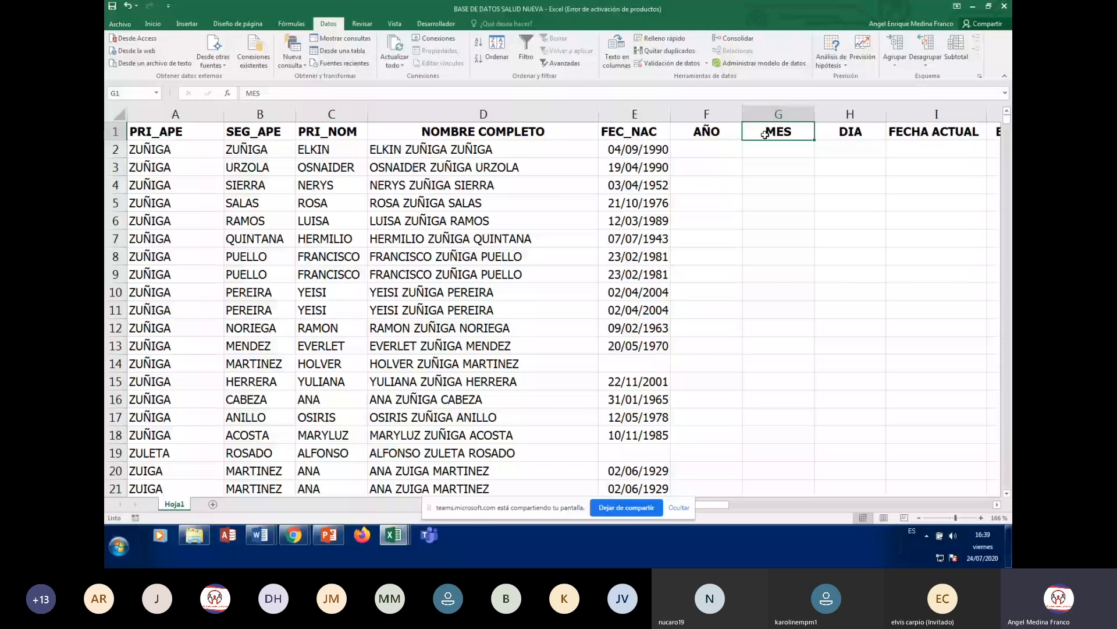
pyautogui.click(635, 133)
pyautogui.click(242, 133)
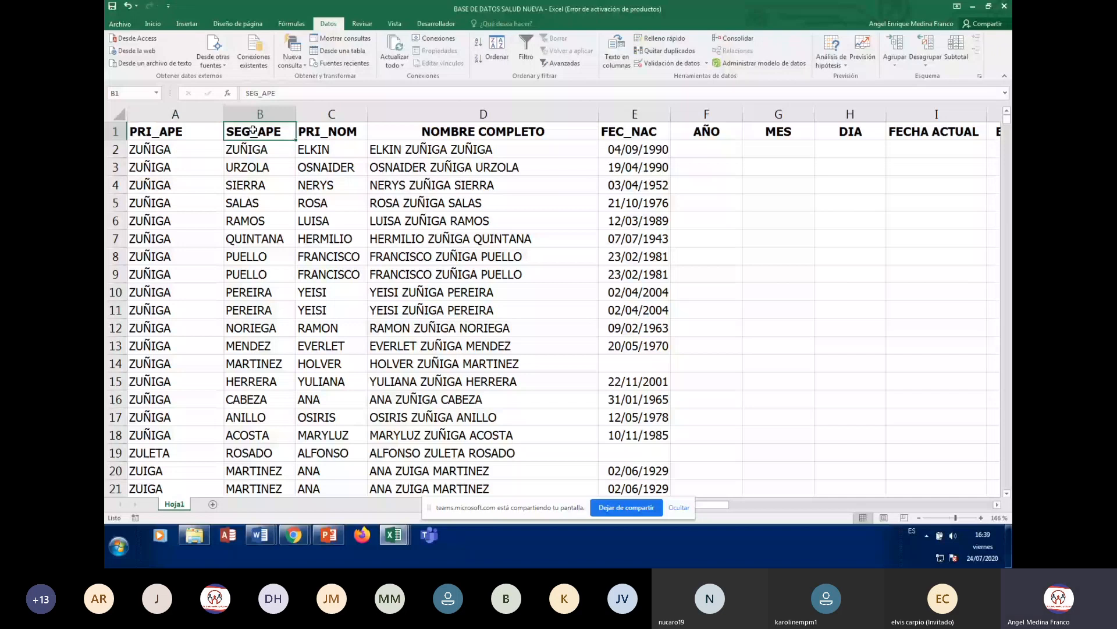
pyautogui.click(921, 133)
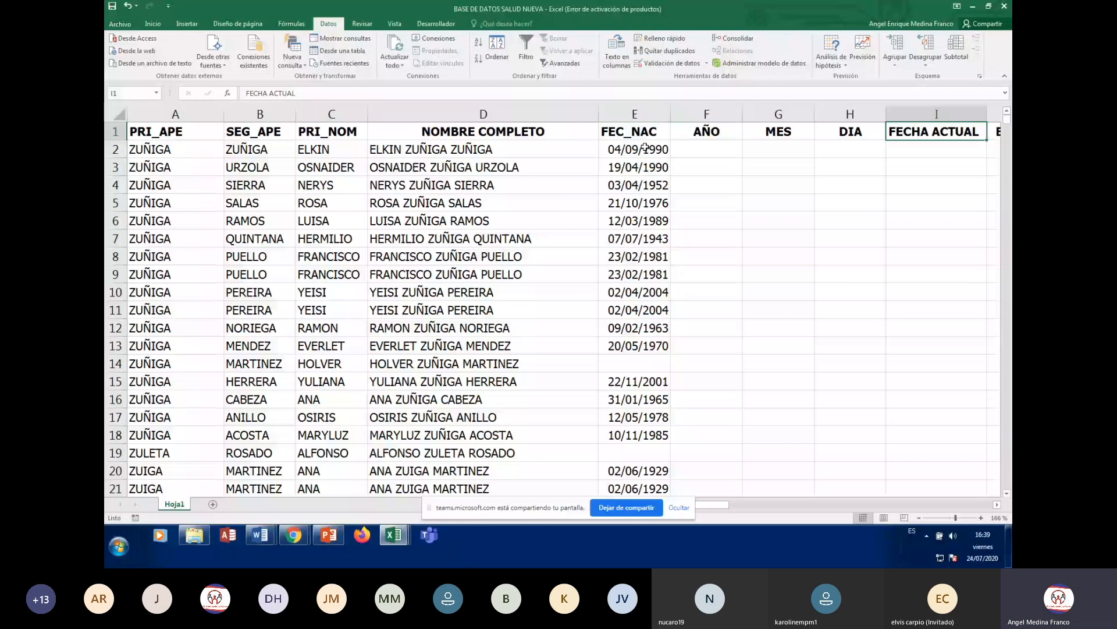
pyautogui.click(256, 328)
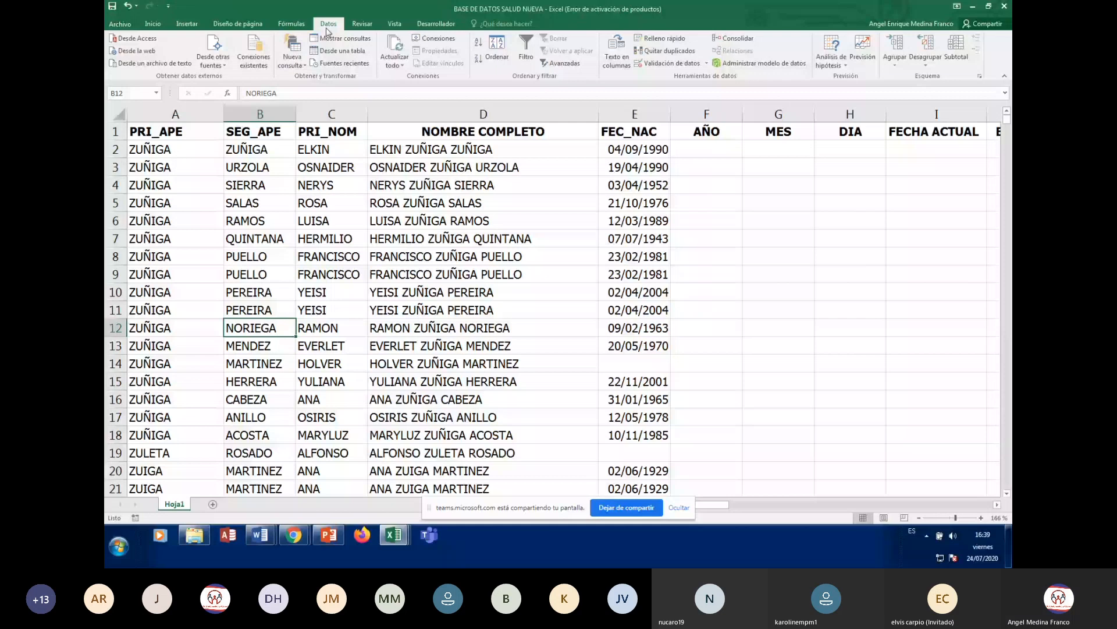
pyautogui.click(496, 50)
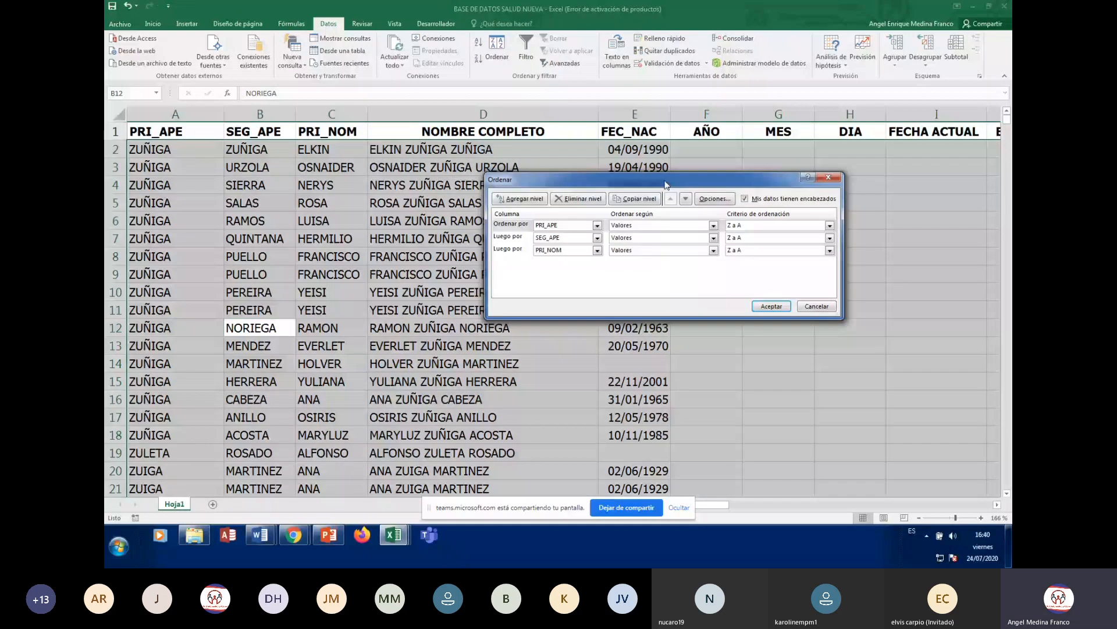
# - Set the first level to ADMINISTRADORA, the second to PRI_APE and the third to SEG_APE
pyautogui.moveTo(667, 184); pyautogui.dragTo(674, 199)
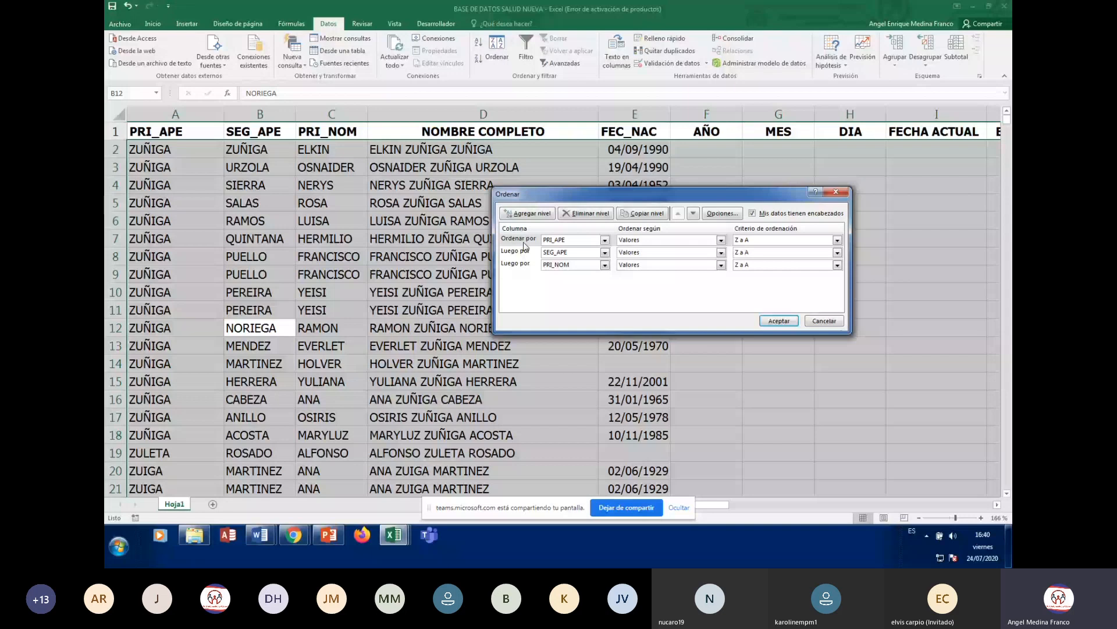
pyautogui.click(605, 240)
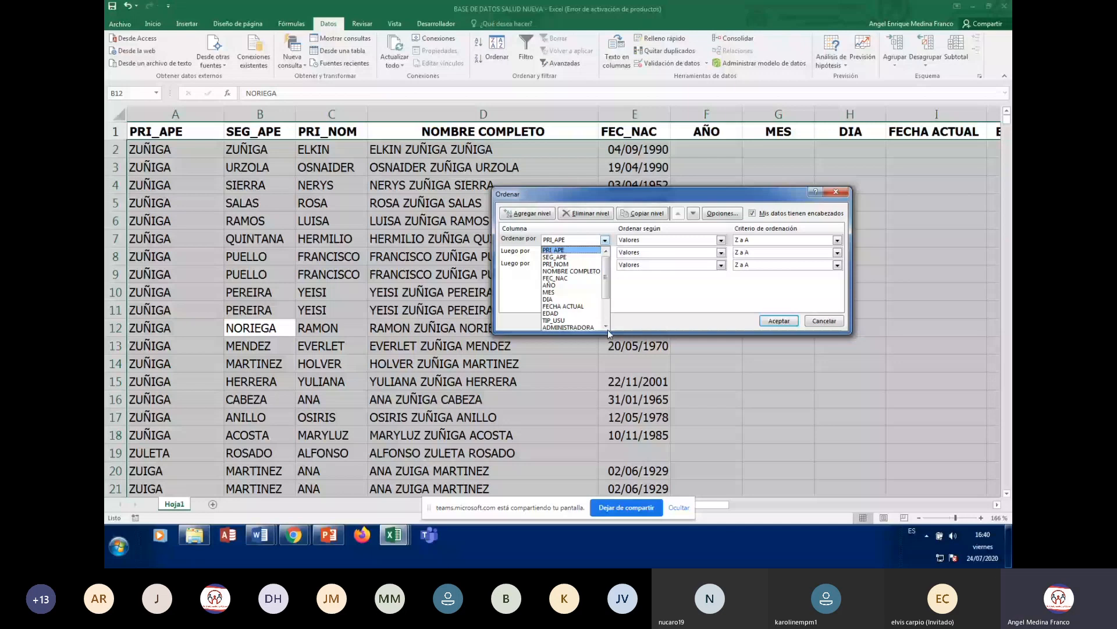
pyautogui.click(606, 328)
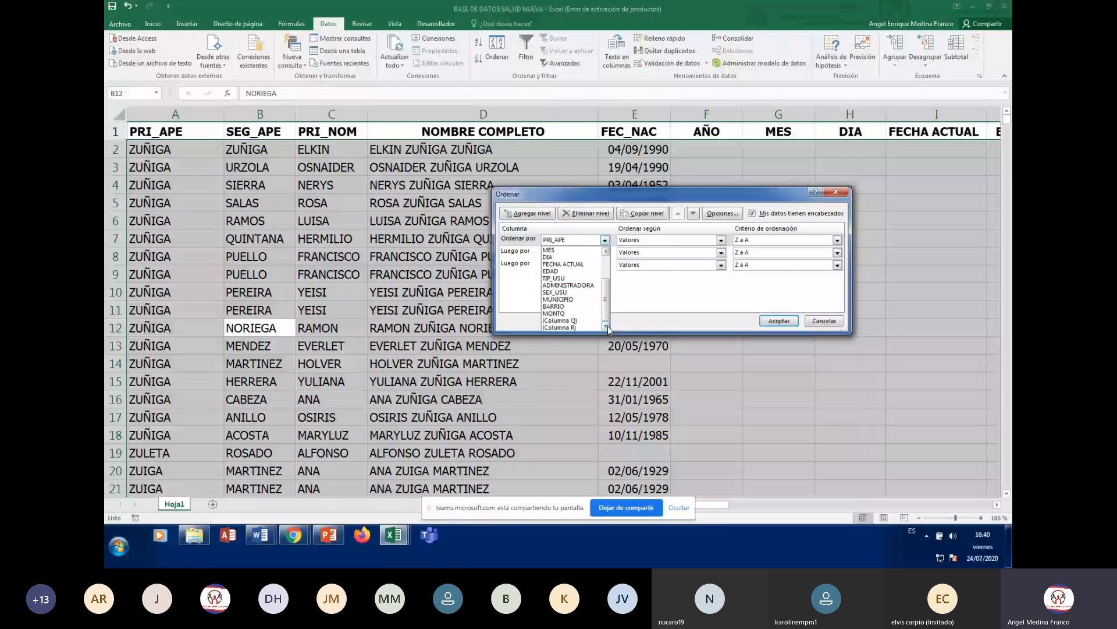
pyautogui.click(582, 285)
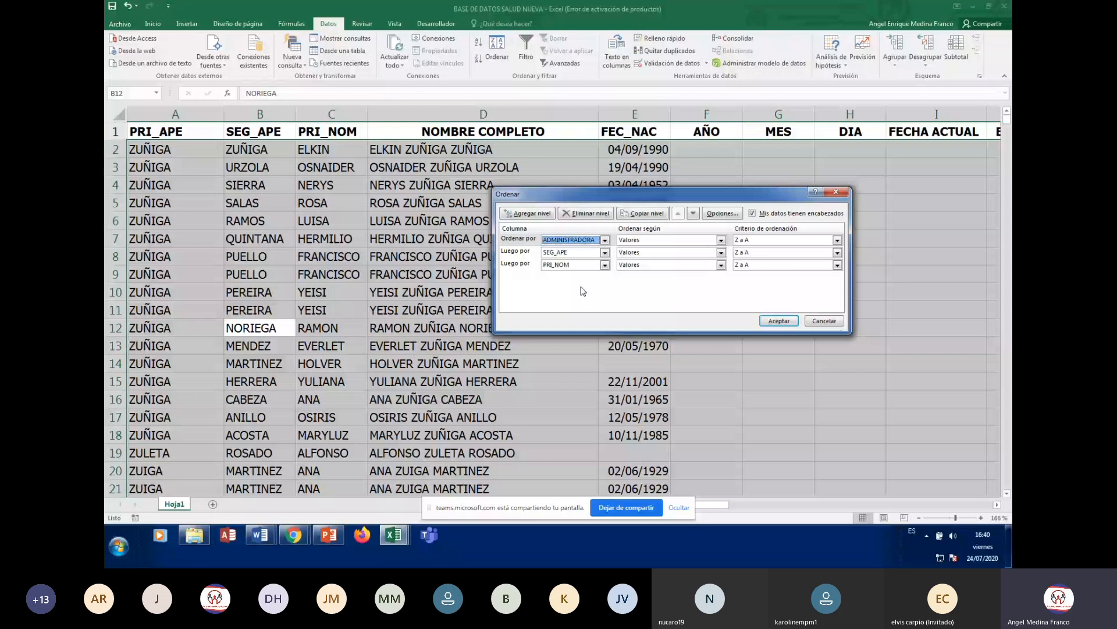
pyautogui.click(565, 259)
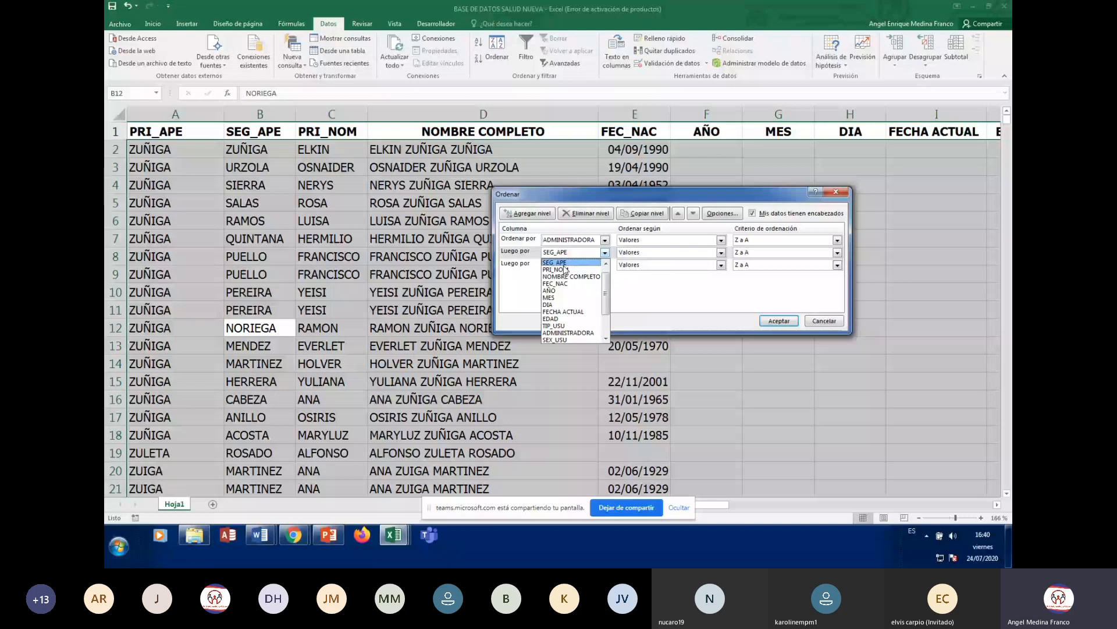
pyautogui.click(565, 269)
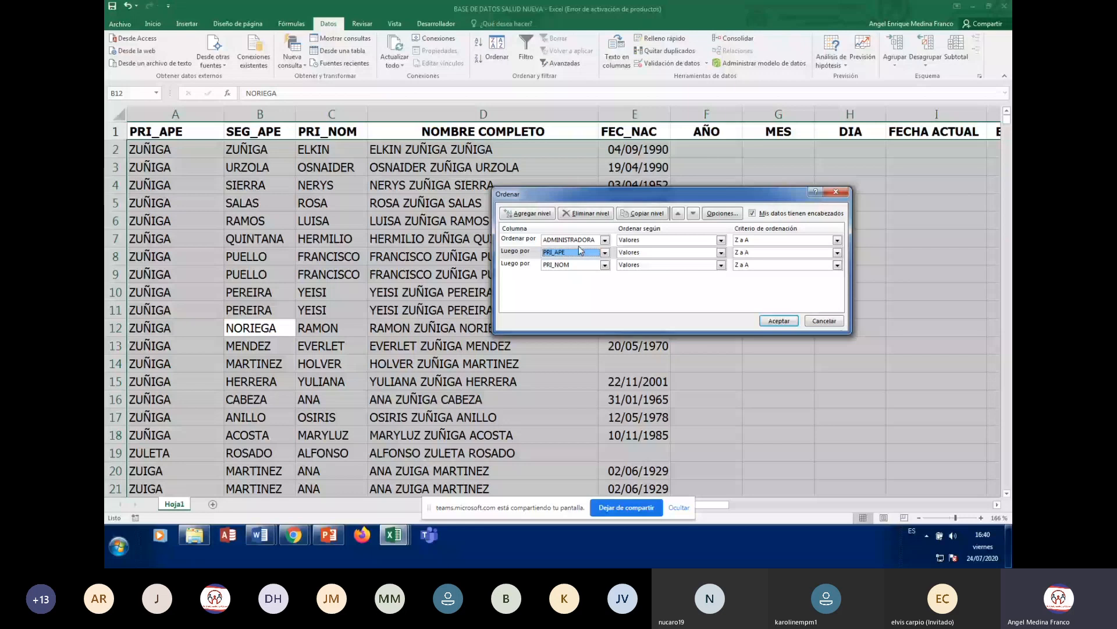
pyautogui.click(582, 265)
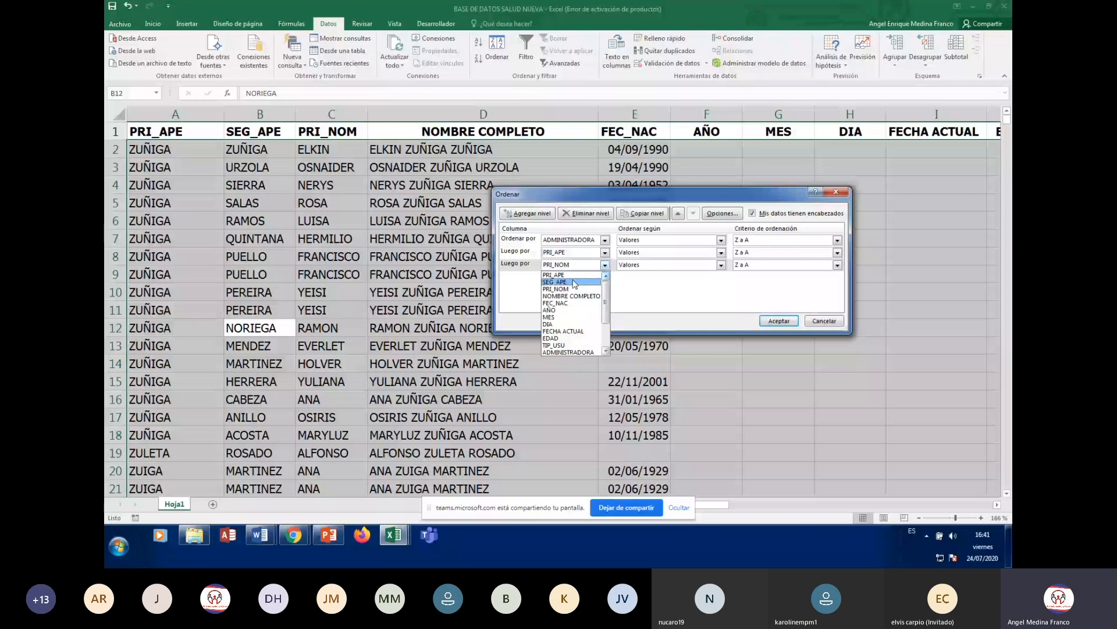
pyautogui.click(573, 282)
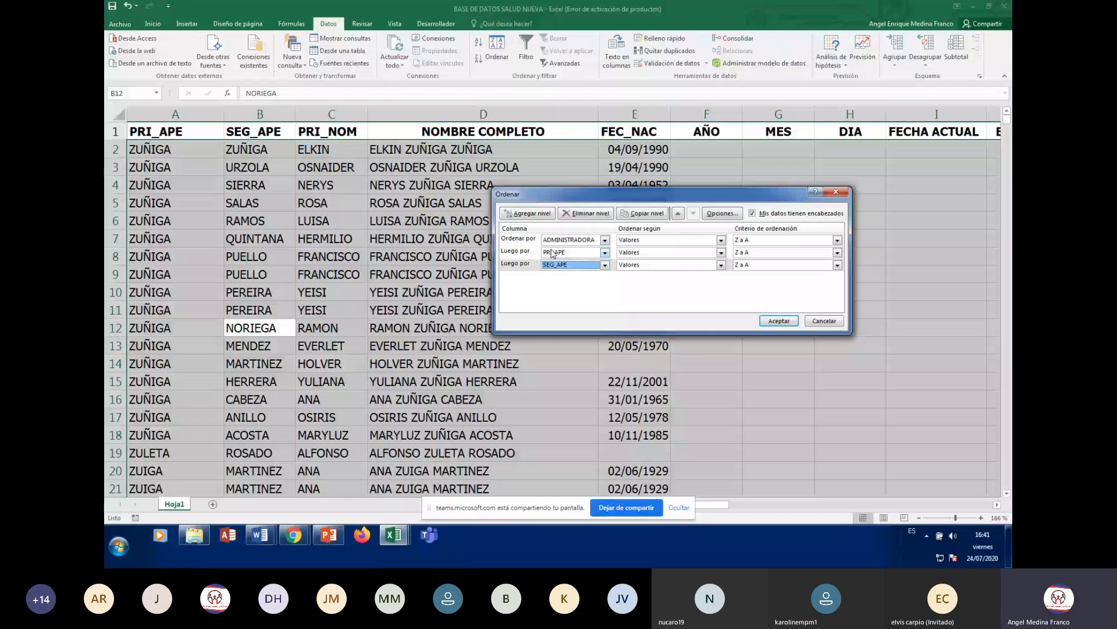
# - Apply the Z-to-A three-level sort and move to row 2's ADMINISTRADORA value
pyautogui.press('Return')
pyautogui.click(195, 147)
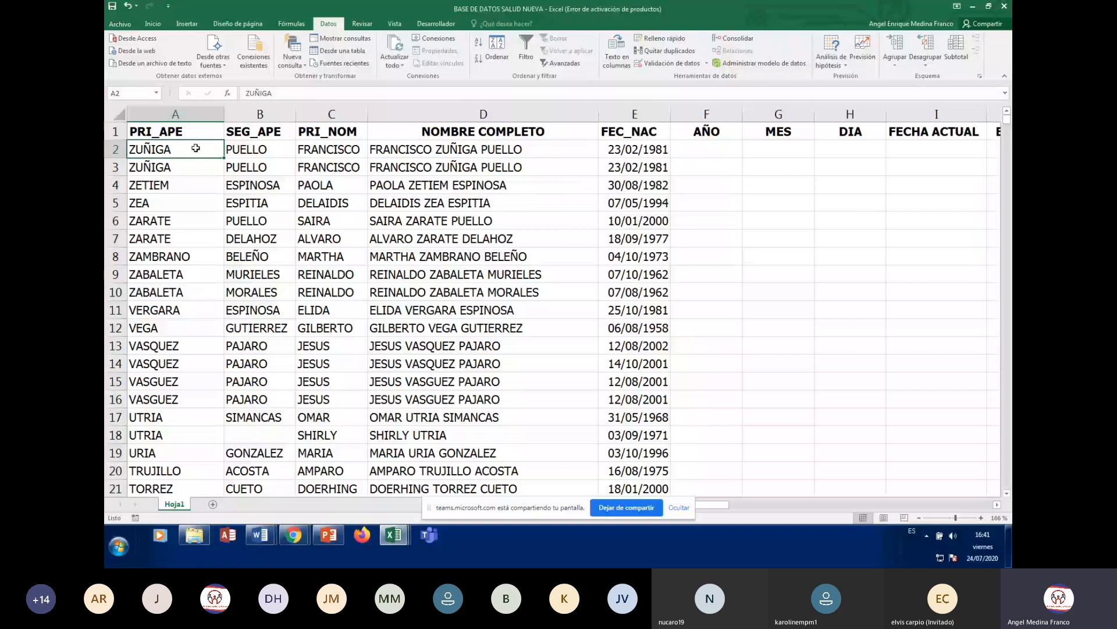
pyautogui.press('Right')
pyautogui.press('Right')
pyautogui.press('Right')
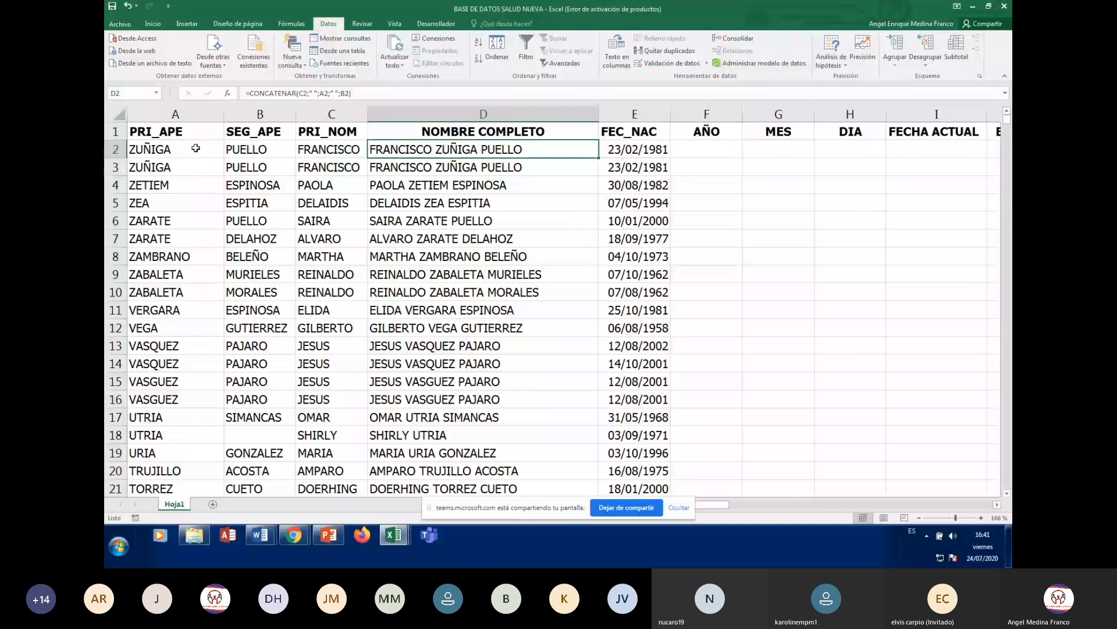
pyautogui.press('Right')
pyautogui.press('Right')
pyautogui.press('Right')
pyautogui.press('Right')
pyautogui.press('Right')
pyautogui.press('Right')
pyautogui.press('Right')
pyautogui.press('Right')
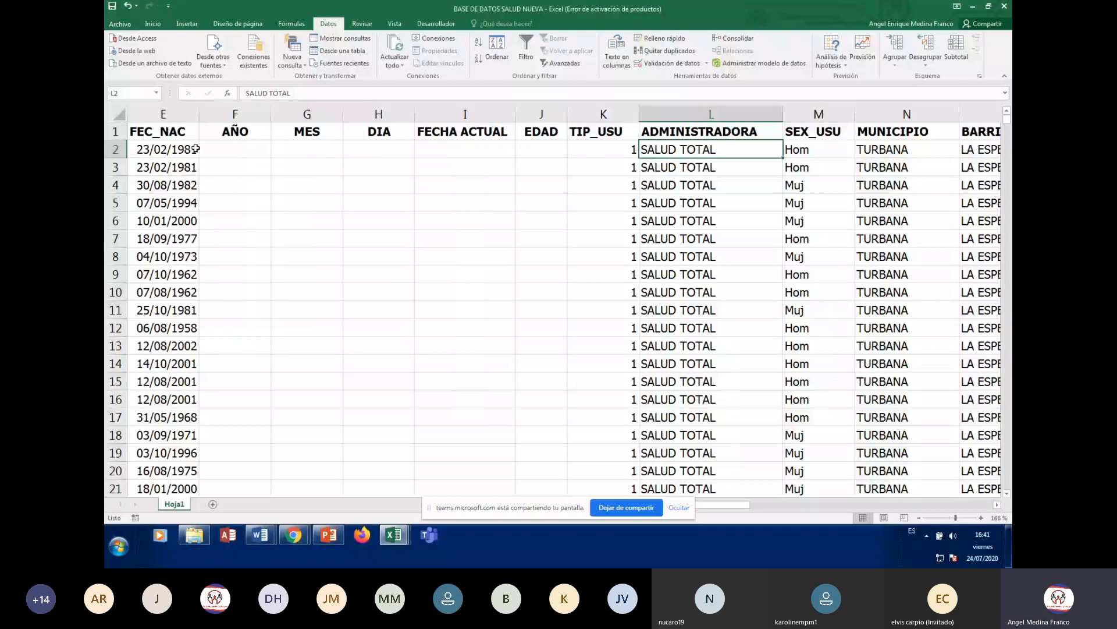
# - Browse down the ADMINISTRADORA and surname columns to check the descending order, then return to A1
pyautogui.hotkey('ctrl', 'Down')
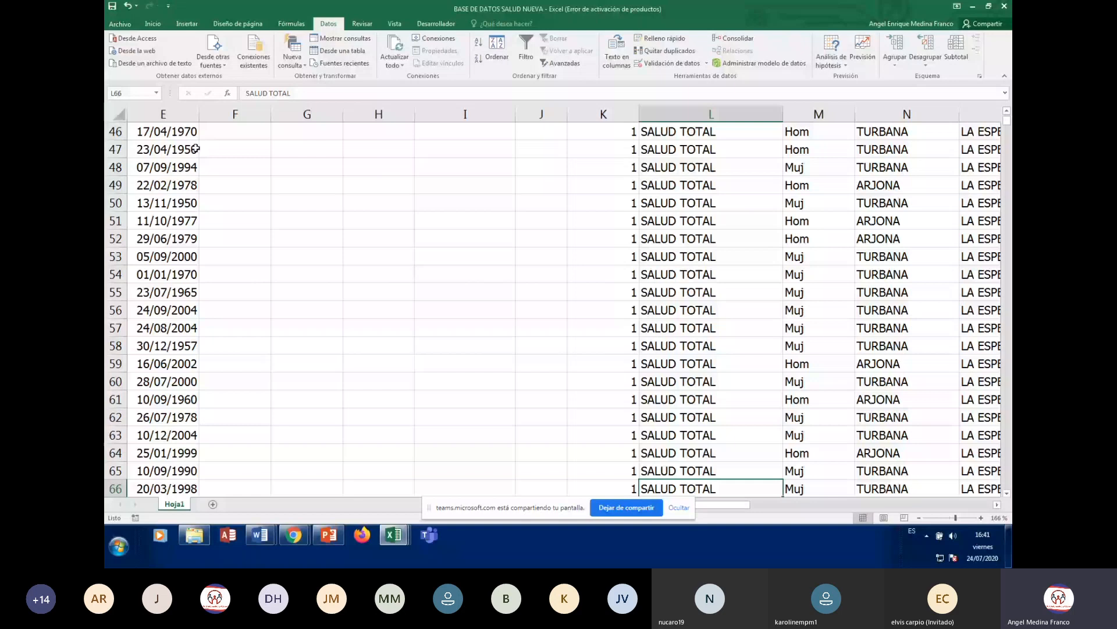
pyautogui.press('Down')
pyautogui.press('Down')
pyautogui.press('Down')
pyautogui.press('Down')
pyautogui.press('Down')
pyautogui.press('Down')
pyautogui.press('Down')
pyautogui.press('Down')
pyautogui.press('Down')
pyautogui.press('Down')
pyautogui.press('Down')
pyautogui.press('Down')
pyautogui.press('Down')
pyautogui.press('Down')
pyautogui.press('Down')
pyautogui.press('Down')
pyautogui.press('Down')
pyautogui.press('Down')
pyautogui.press('Down')
pyautogui.press('Down')
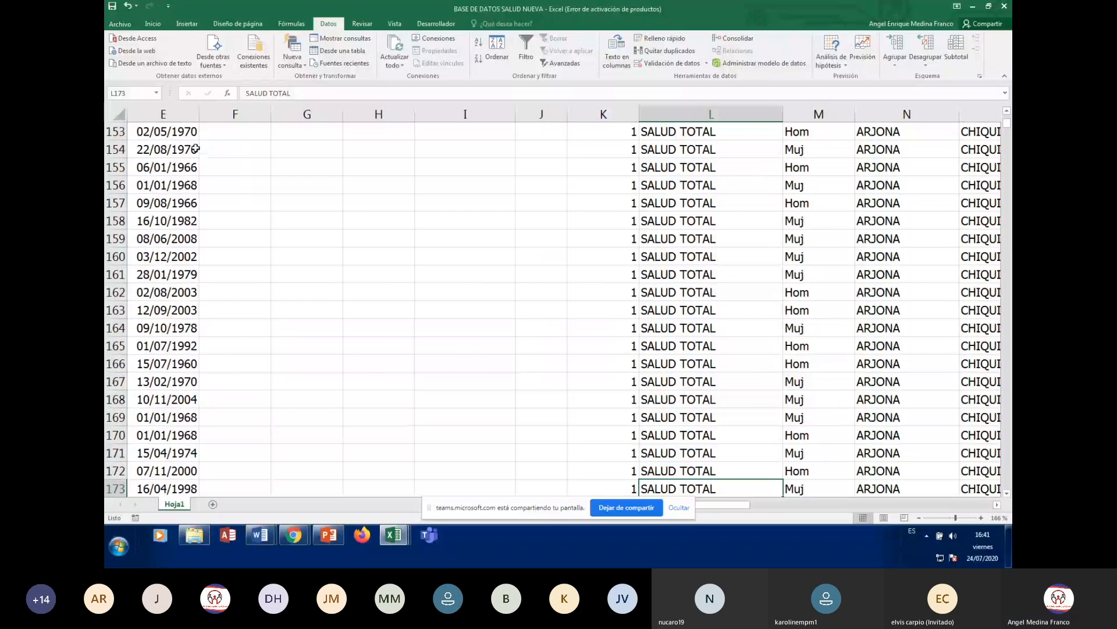
pyautogui.press('Down')
pyautogui.press('Down')
pyautogui.press('Down')
pyautogui.press('Down')
pyautogui.press('Down')
pyautogui.press('Down')
pyautogui.press('Down')
pyautogui.press('Down')
pyautogui.press('Down')
pyautogui.press('Down')
pyautogui.press('Down')
pyautogui.press('Down')
pyautogui.press('Down')
pyautogui.press('Down')
pyautogui.press('Down')
pyautogui.press('Down')
pyautogui.press('Down')
pyautogui.press('Down')
pyautogui.press('Down')
pyautogui.press('Down')
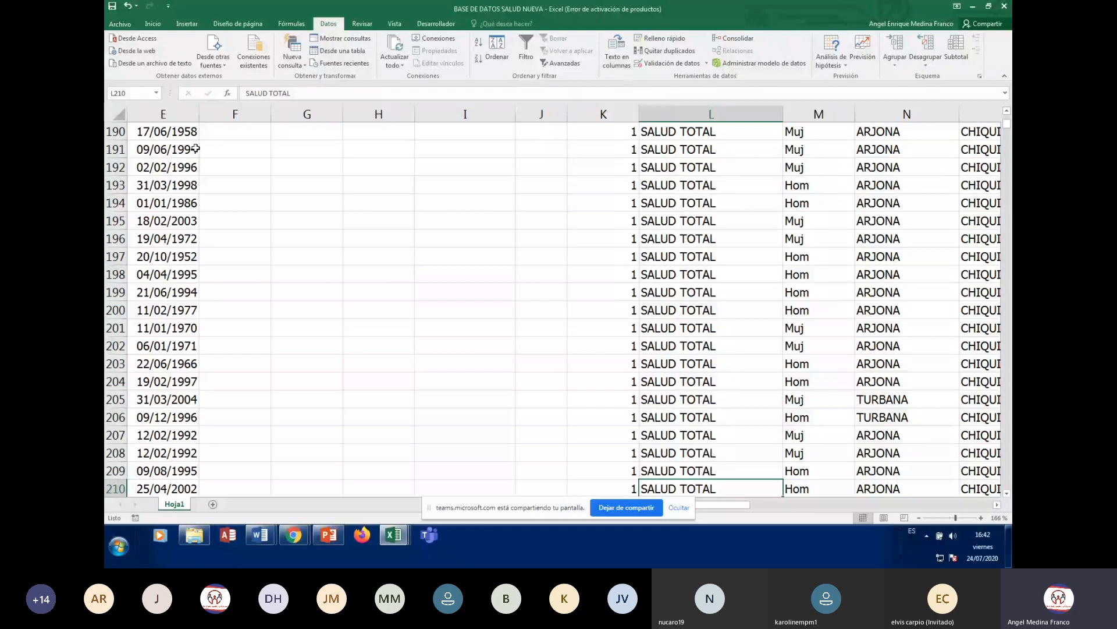
pyautogui.press('Down')
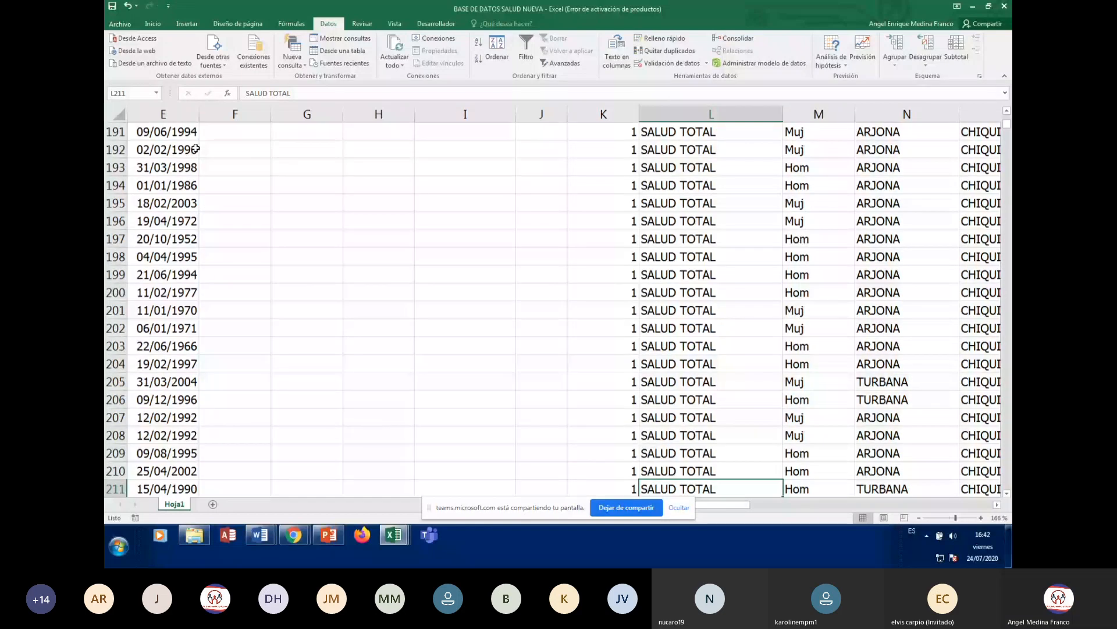
pyautogui.press('Down')
pyautogui.press('Down')
pyautogui.press('Down')
pyautogui.press('Down')
pyautogui.press('Down')
pyautogui.press('Down')
pyautogui.press('Down')
pyautogui.press('Down')
pyautogui.press('Down')
pyautogui.press('Down')
pyautogui.press('Down')
pyautogui.press('Down')
pyautogui.press('Down')
pyautogui.press('Down')
pyautogui.press('Down')
pyautogui.press('Down')
pyautogui.press('Down')
pyautogui.press('Down')
pyautogui.press('Down')
pyautogui.press('Down')
pyautogui.press('Down')
pyautogui.press('Down')
pyautogui.press('Down')
pyautogui.press('Down')
pyautogui.press('Down')
pyautogui.press('Down')
pyautogui.press('Down')
pyautogui.press('Down')
pyautogui.press('Down')
pyautogui.press('Down')
pyautogui.press('Down')
pyautogui.press('Down')
pyautogui.press('Down')
pyautogui.press('Down')
pyautogui.press('Down')
pyautogui.press('Down')
pyautogui.press('Down')
pyautogui.press('Down')
pyautogui.press('Down')
pyautogui.press('Down')
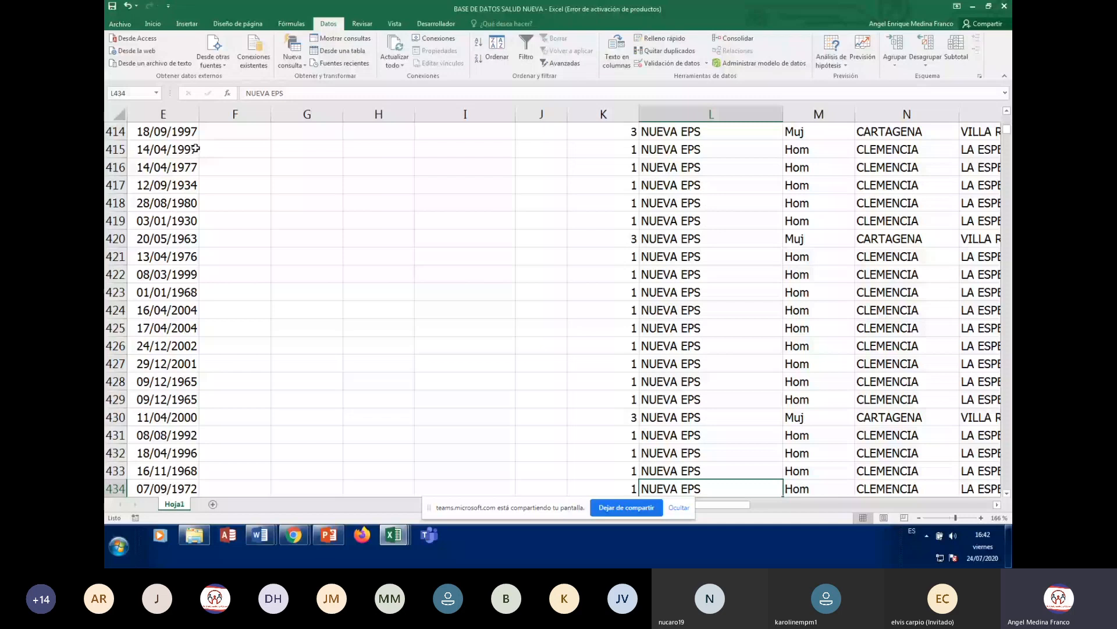
pyautogui.press('Left')
pyautogui.press('Down')
pyautogui.press('Down')
pyautogui.press('Down')
pyautogui.press('Down')
pyautogui.press('Down')
pyautogui.press('Down')
pyautogui.press('Down')
pyautogui.press('Down')
pyautogui.press('Down')
pyautogui.press('Down')
pyautogui.press('Down')
pyautogui.press('Down')
pyautogui.press('Down')
pyautogui.press('Down')
pyautogui.press('Down')
pyautogui.press('Down')
pyautogui.press('Down')
pyautogui.press('Down')
pyautogui.press('Down')
pyautogui.press('Down')
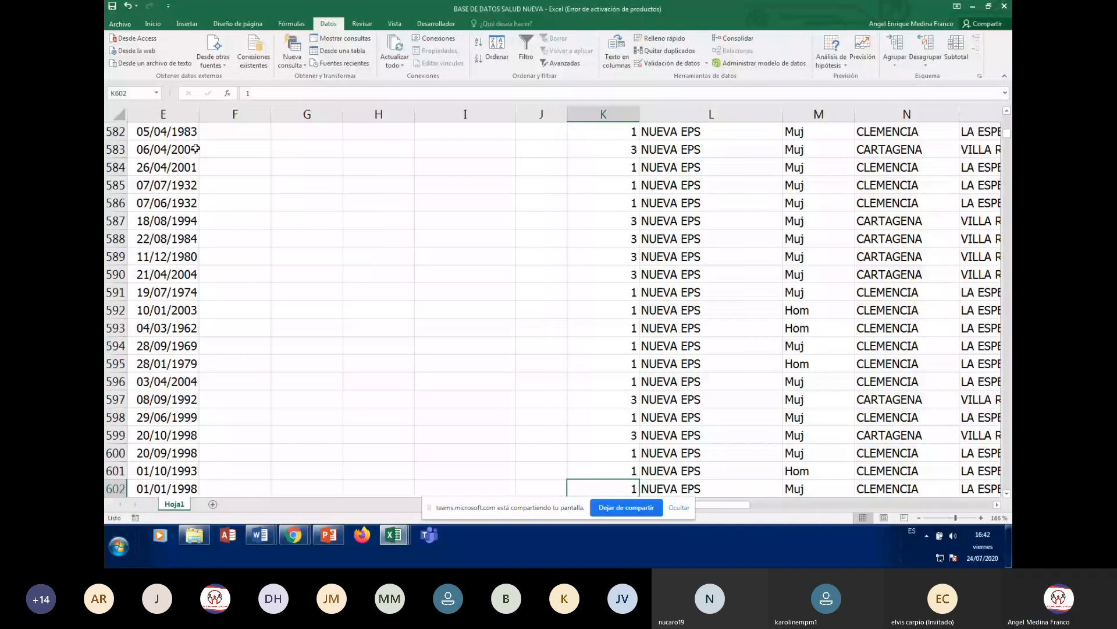
pyautogui.press('Left')
pyautogui.press('Left')
pyautogui.press('Left')
pyautogui.press('Left')
pyautogui.press('Left')
pyautogui.press('Left')
pyautogui.press('Left')
pyautogui.press('Left')
pyautogui.press('Left')
pyautogui.press('Left')
pyautogui.press('Up')
pyautogui.press('Up')
pyautogui.press('Up')
pyautogui.press('Up')
pyautogui.press('Up')
pyautogui.press('Up')
pyautogui.press('Up')
pyautogui.press('Up')
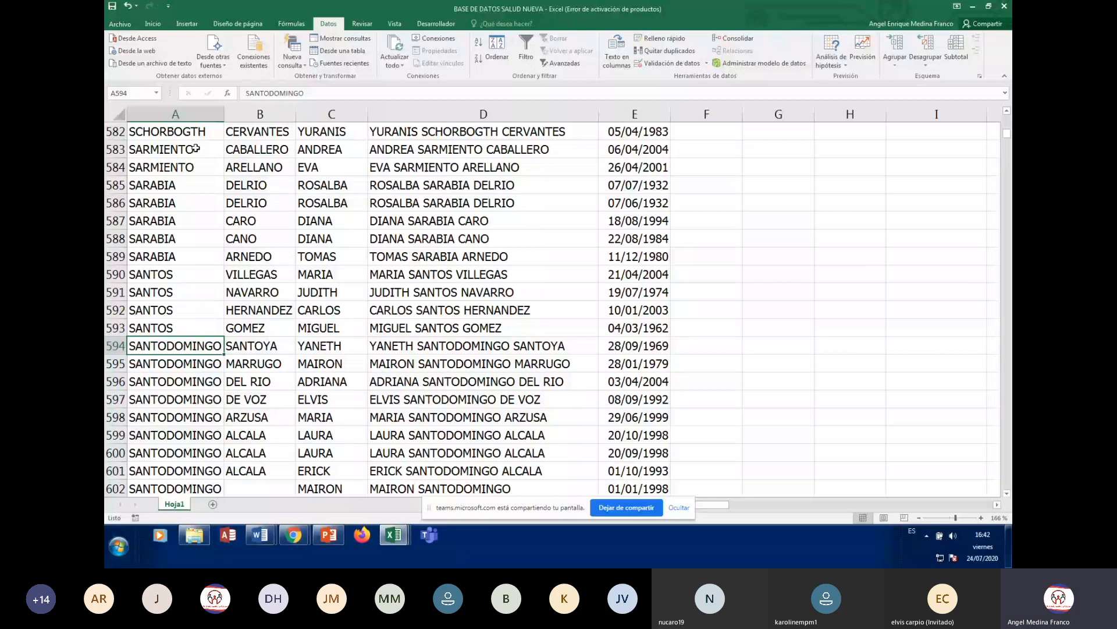
pyautogui.press('Down')
pyautogui.press('Down')
pyautogui.press('Down')
pyautogui.press('Down')
pyautogui.press('Down')
pyautogui.press('Down')
pyautogui.press('Down')
pyautogui.press('Down')
pyautogui.press('Down')
pyautogui.press('Down')
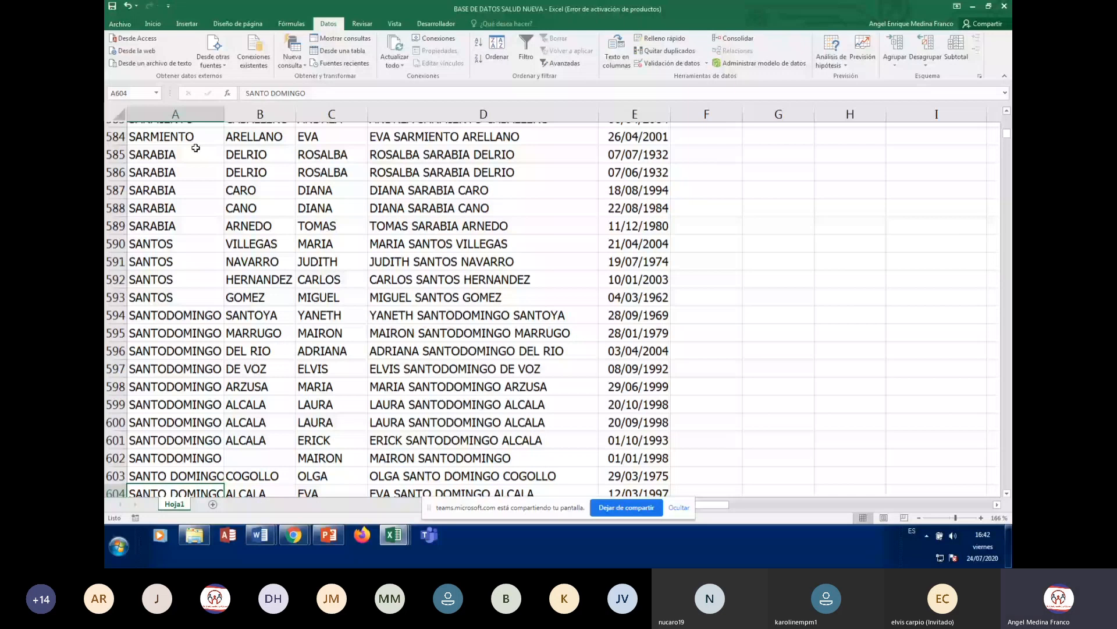
pyautogui.hotkey('ctrl', 'Home')
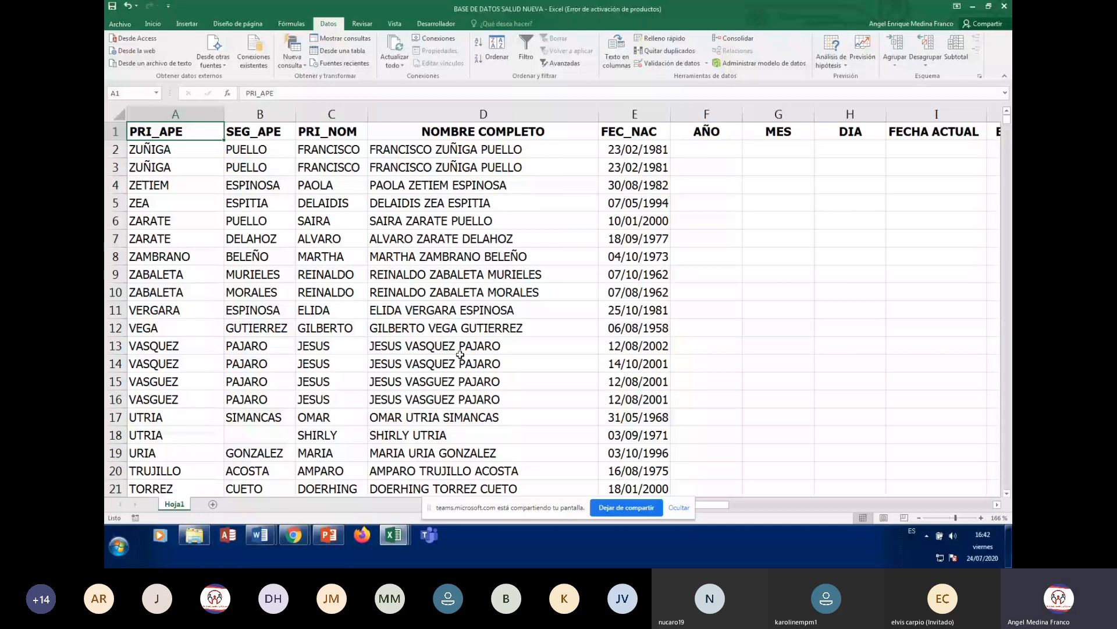
# - Reopen the Ordenar dialog from a cell inside the patient table
pyautogui.click(454, 274)
pyautogui.click(326, 239)
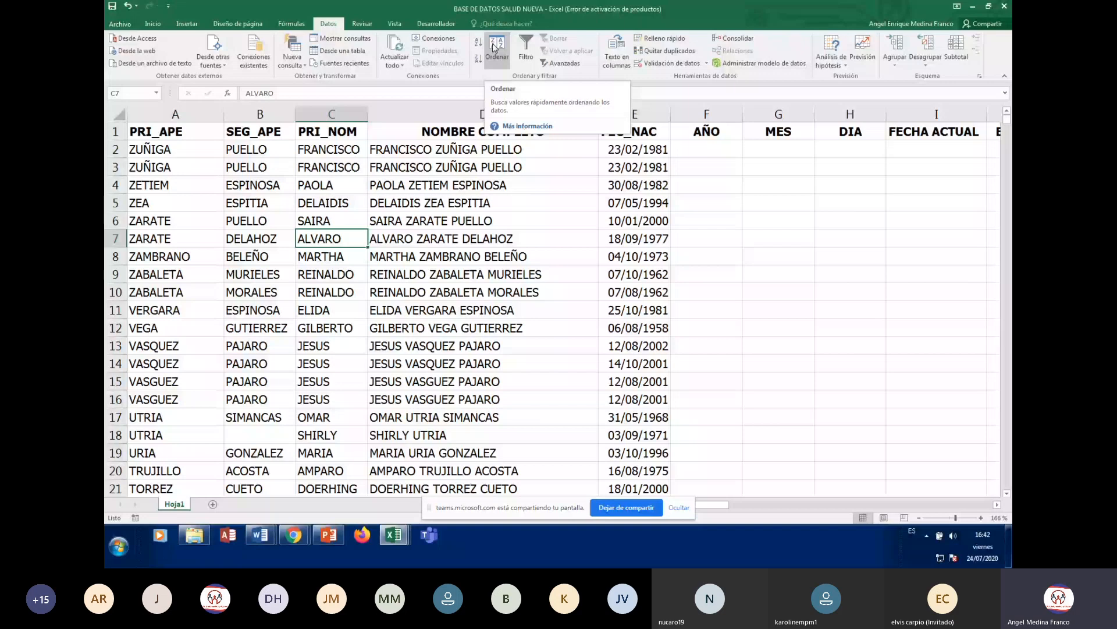
pyautogui.click(495, 46)
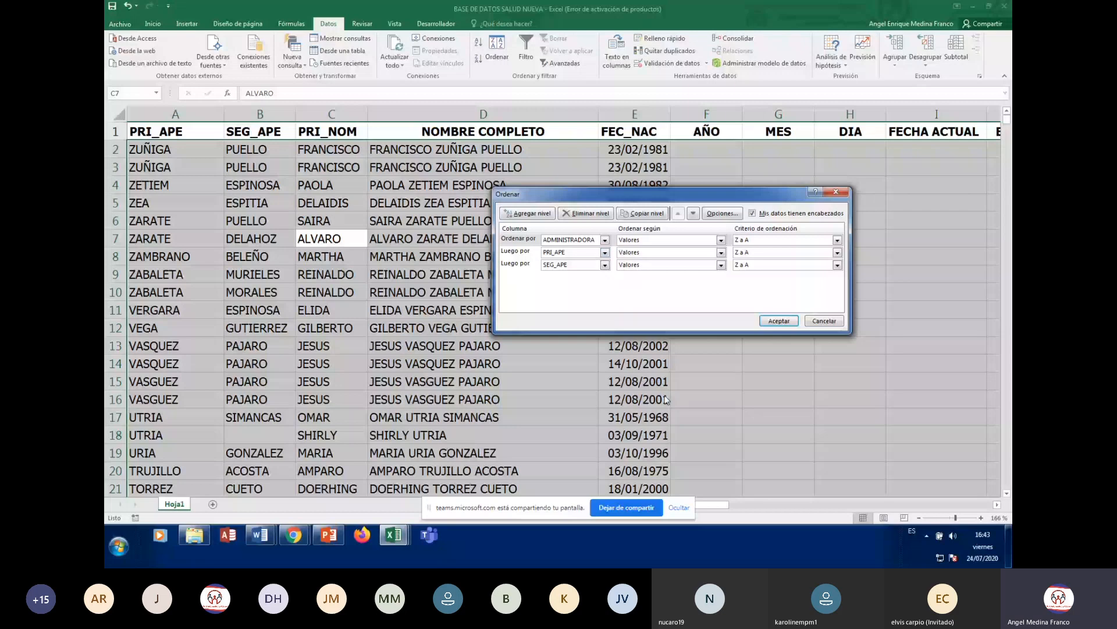
# - Switch the ADMINISTRADORA, PRI_APE and SEG_APE sort levels from Z a A to A a Z
pyautogui.click(837, 240)
pyautogui.click(839, 249)
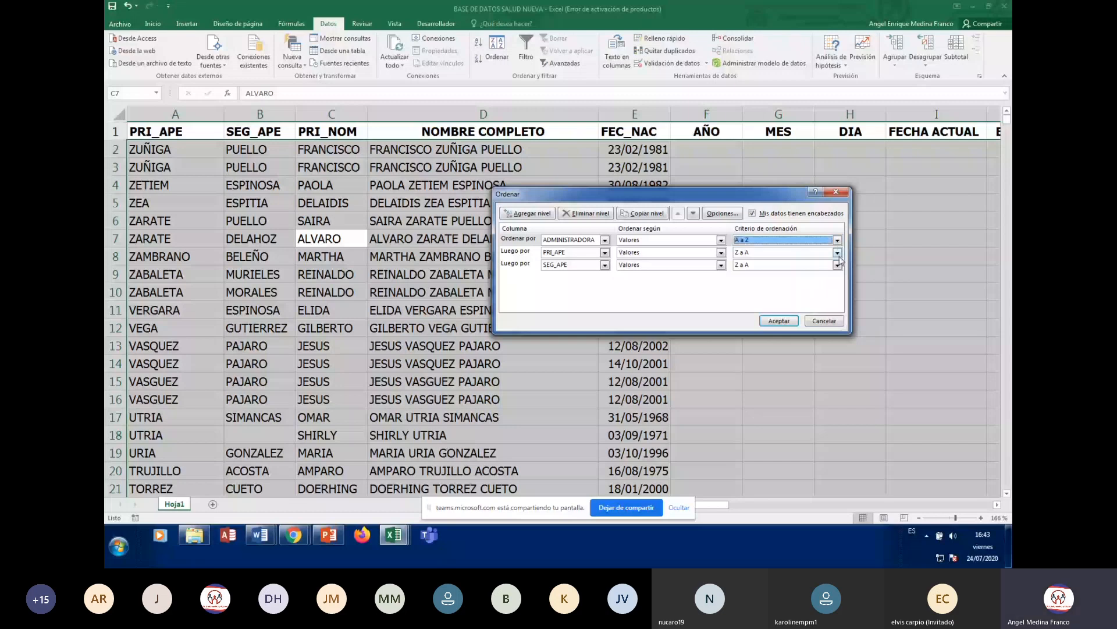
pyautogui.click(837, 252)
pyautogui.click(840, 260)
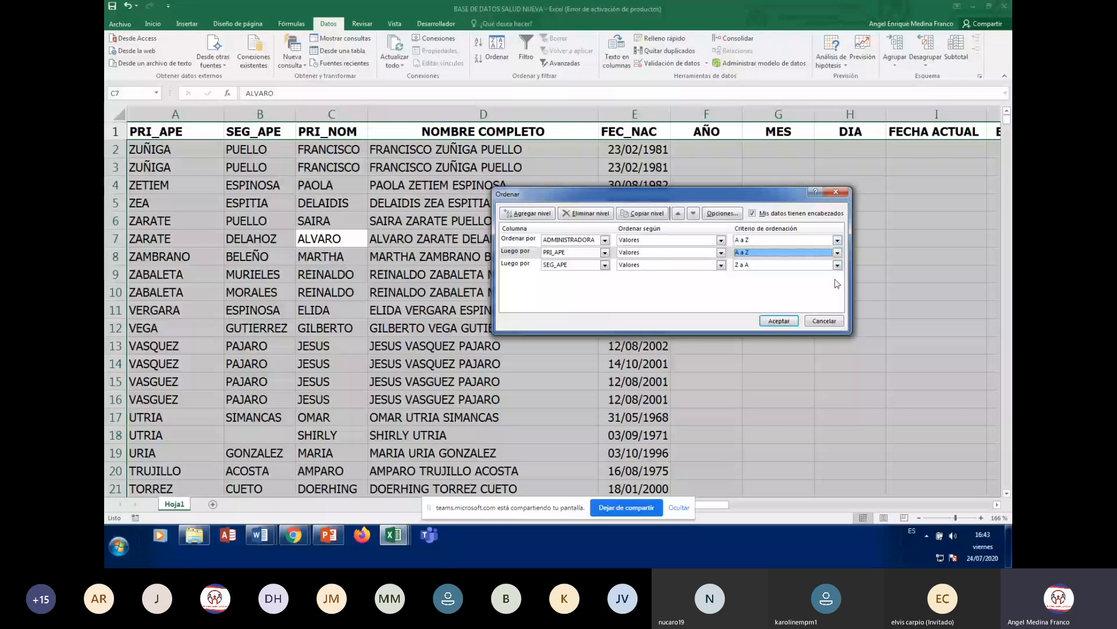
pyautogui.click(837, 265)
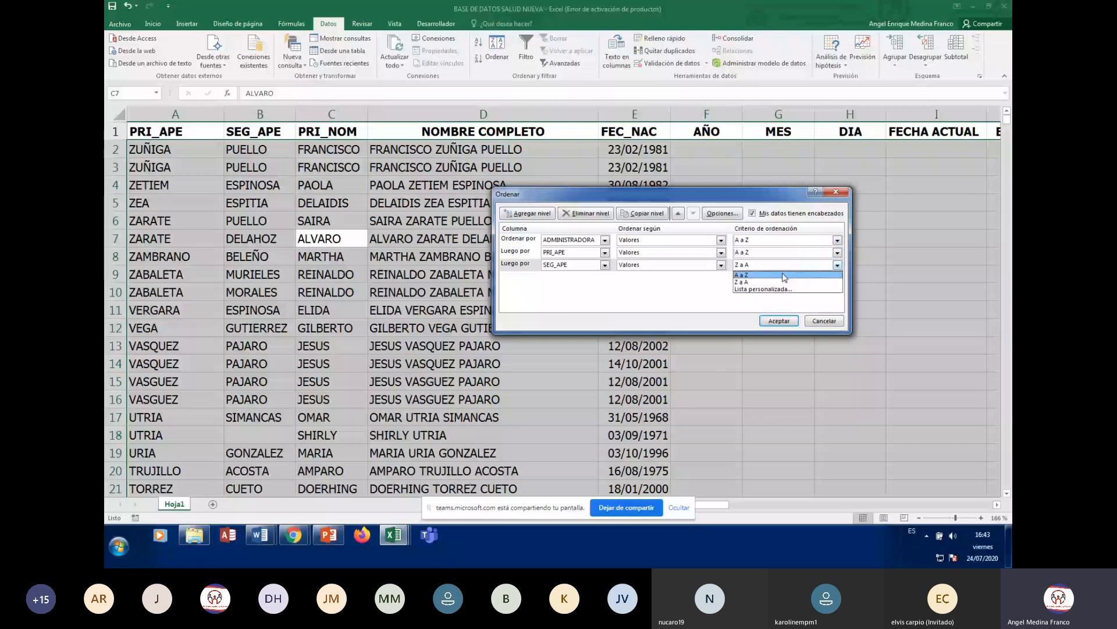
pyautogui.click(784, 275)
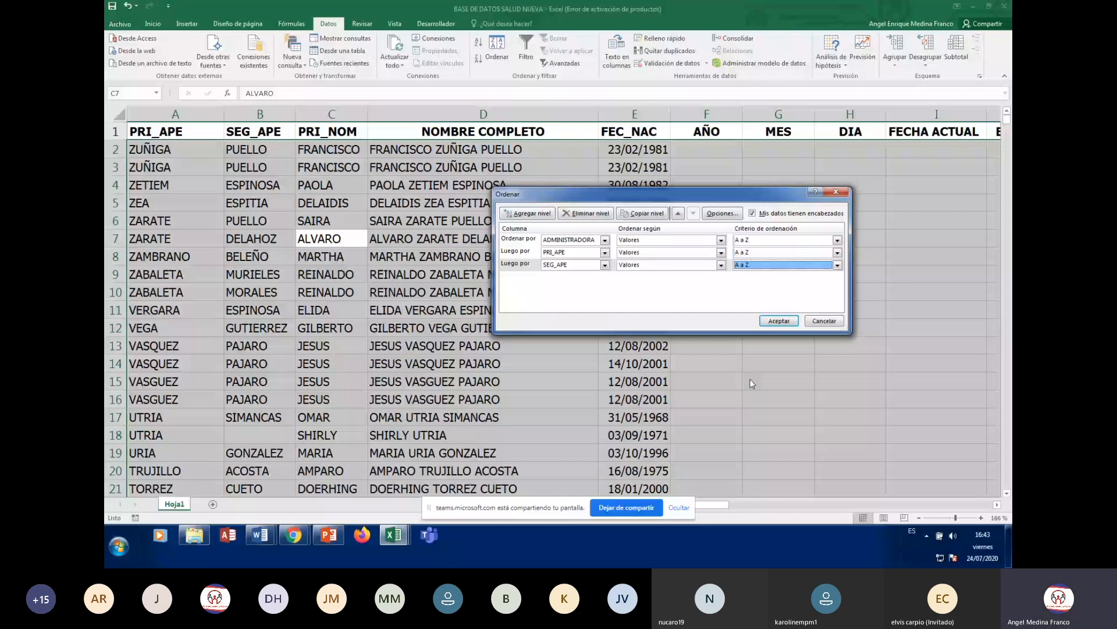
# - Run the ascending three-level sort and move to row 2's ADMINISTRADORA cell
pyautogui.click(779, 321)
pyautogui.click(604, 142)
pyautogui.press('Right')
pyautogui.press('Right')
pyautogui.press('Right')
pyautogui.press('Right')
pyautogui.press('Right')
pyautogui.press('Right')
pyautogui.press('Right')
pyautogui.press('Right')
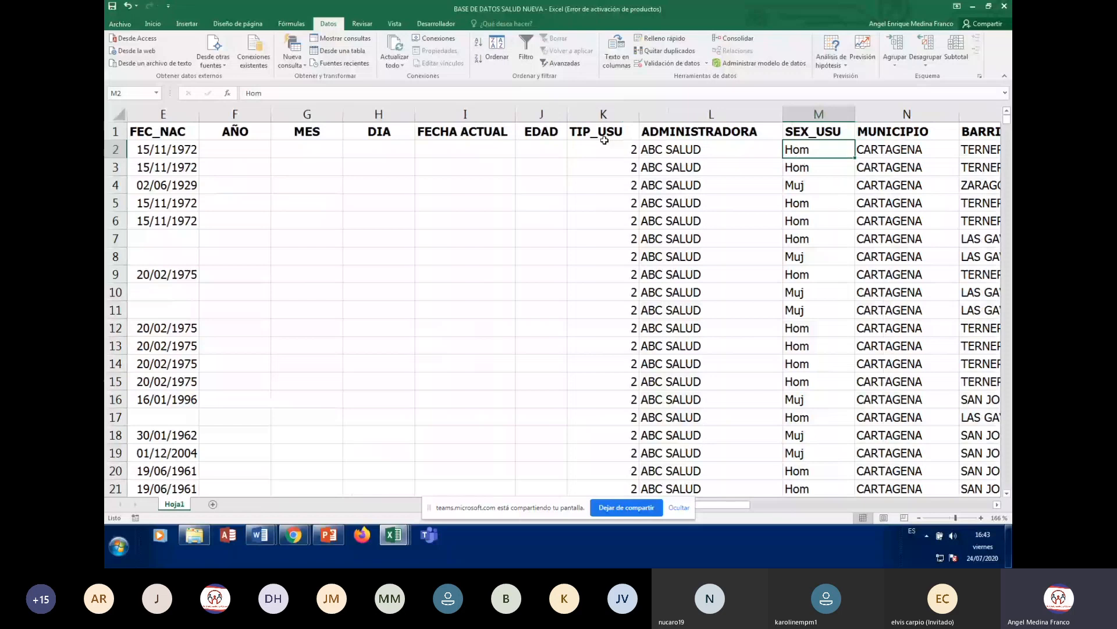
pyautogui.press('Left')
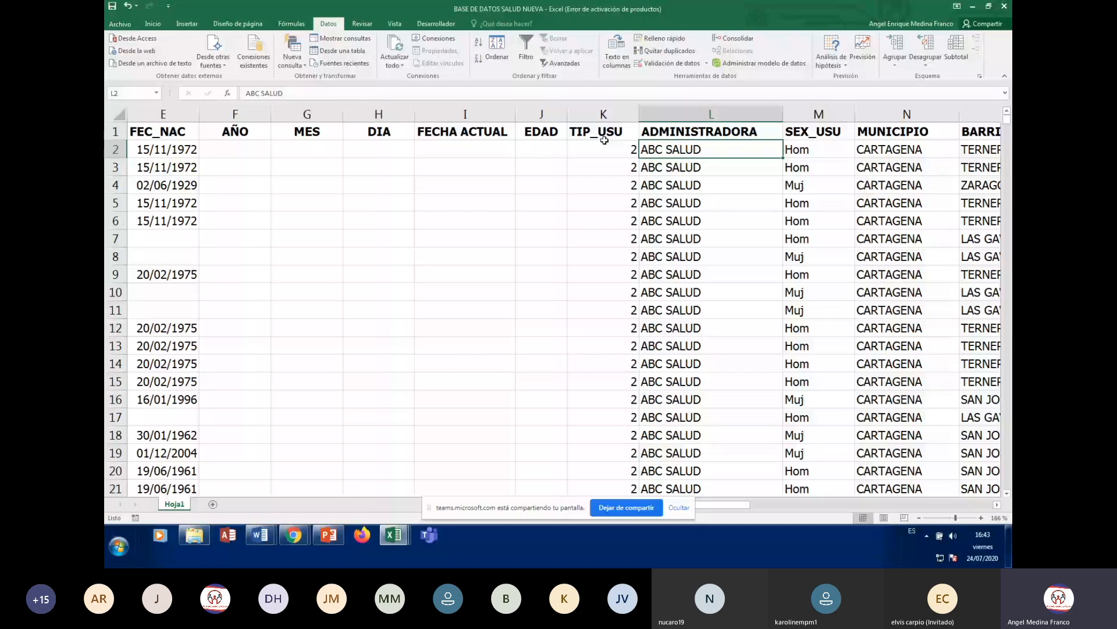
# - Scan down column L to where ABC SALUD ends at row 174 and CAFÉ SALUD begins
pyautogui.hotkey('ctrl', 'Down')
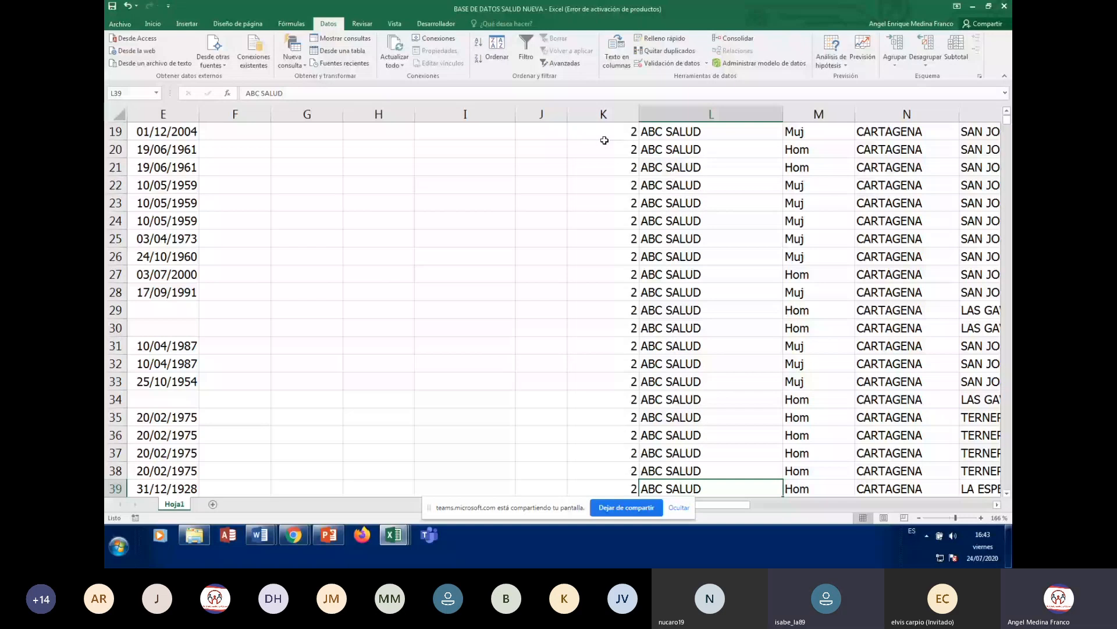
pyautogui.hotkey('ctrl', 'Down')
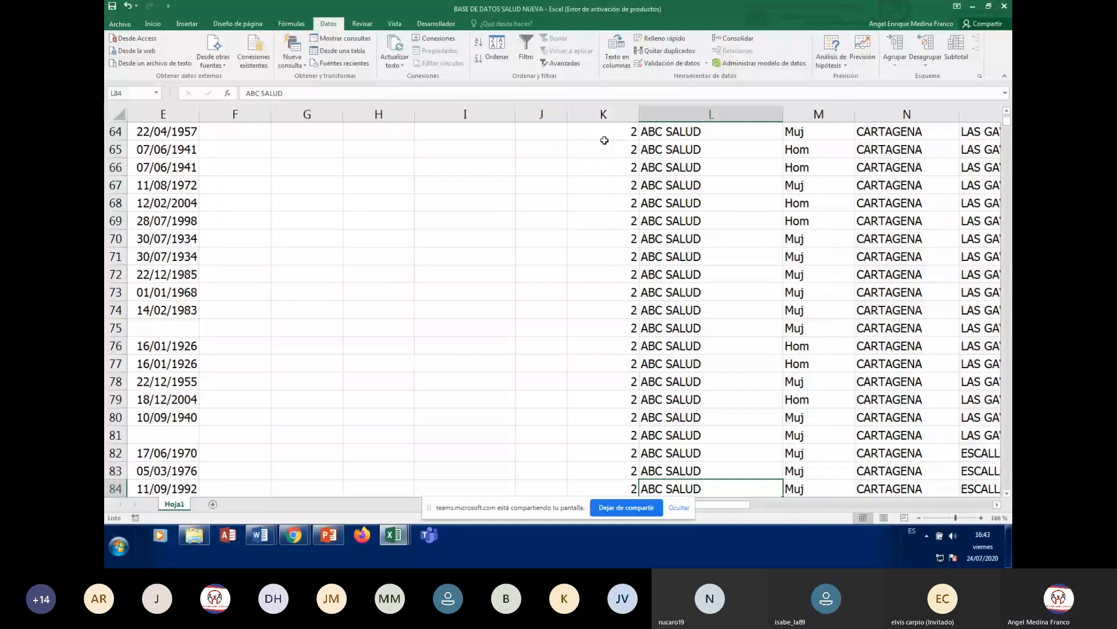
pyautogui.press('Down')
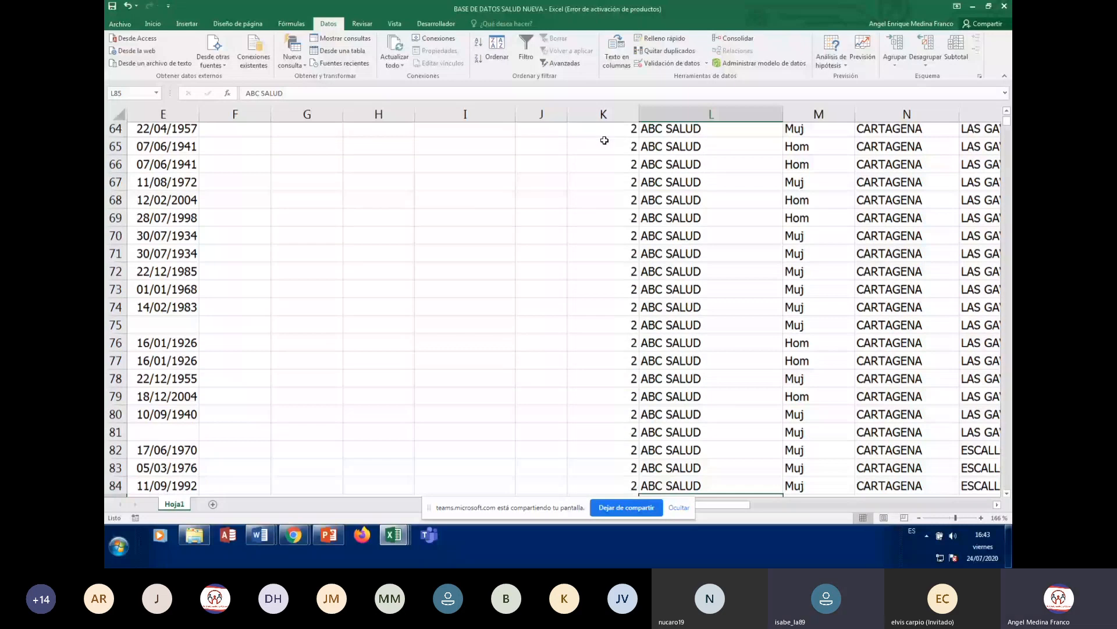
pyautogui.hotkey('ctrl', 'Down')
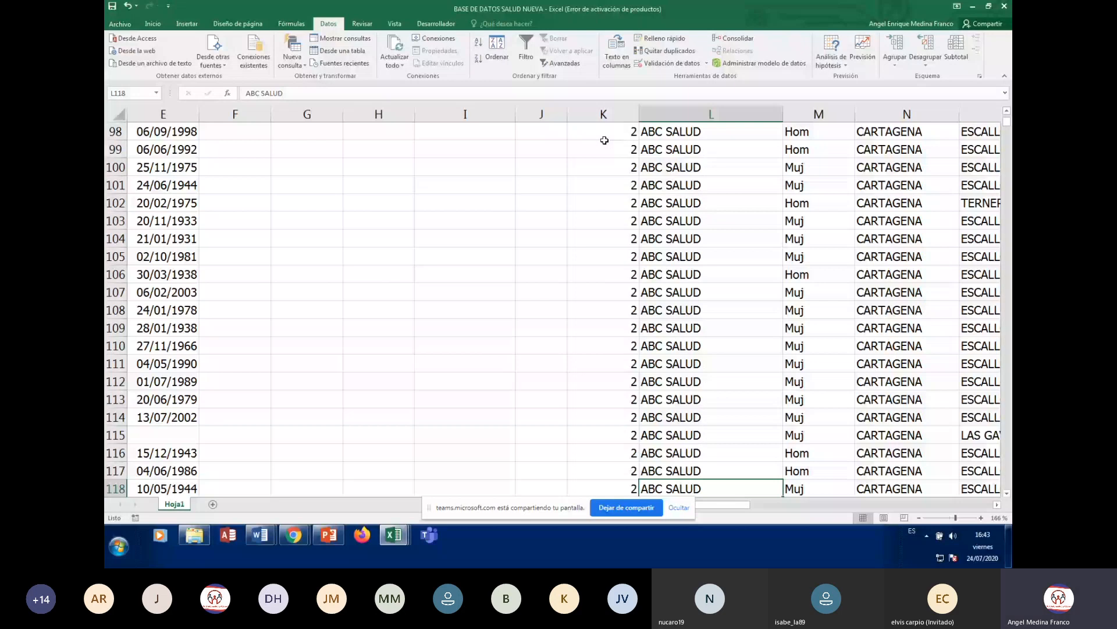
pyautogui.hotkey('ctrl', 'Down')
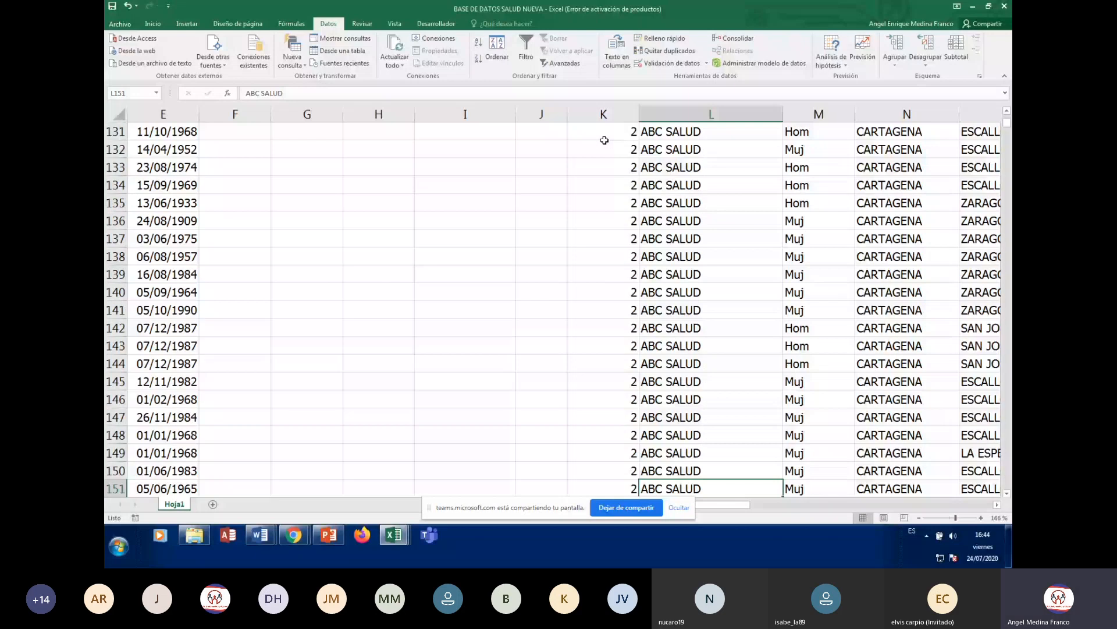
pyautogui.hotkey('ctrl', 'Down')
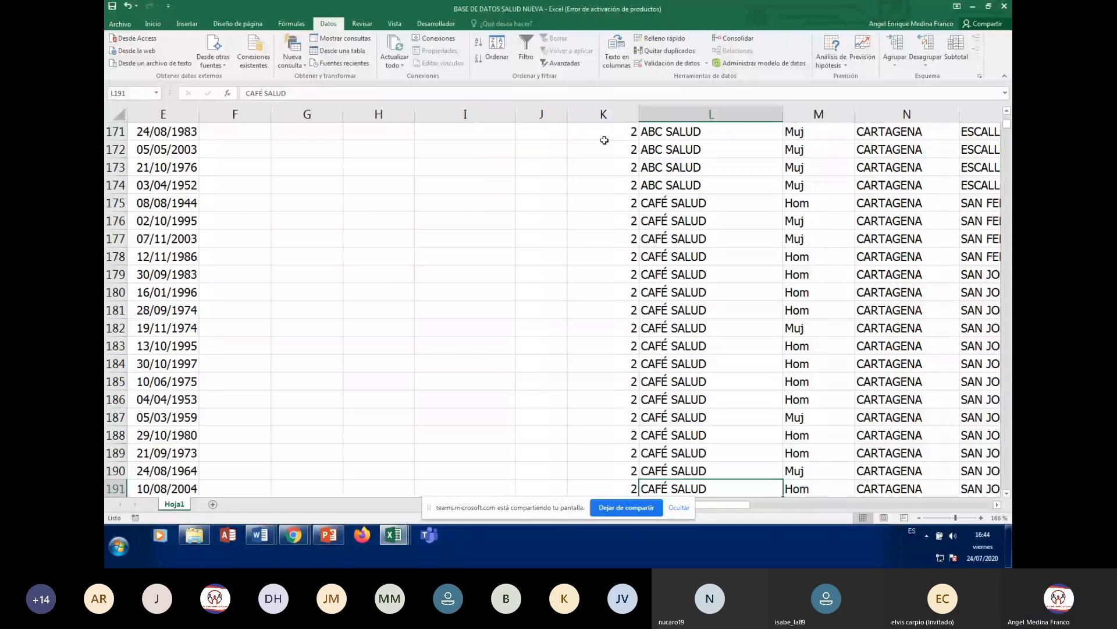
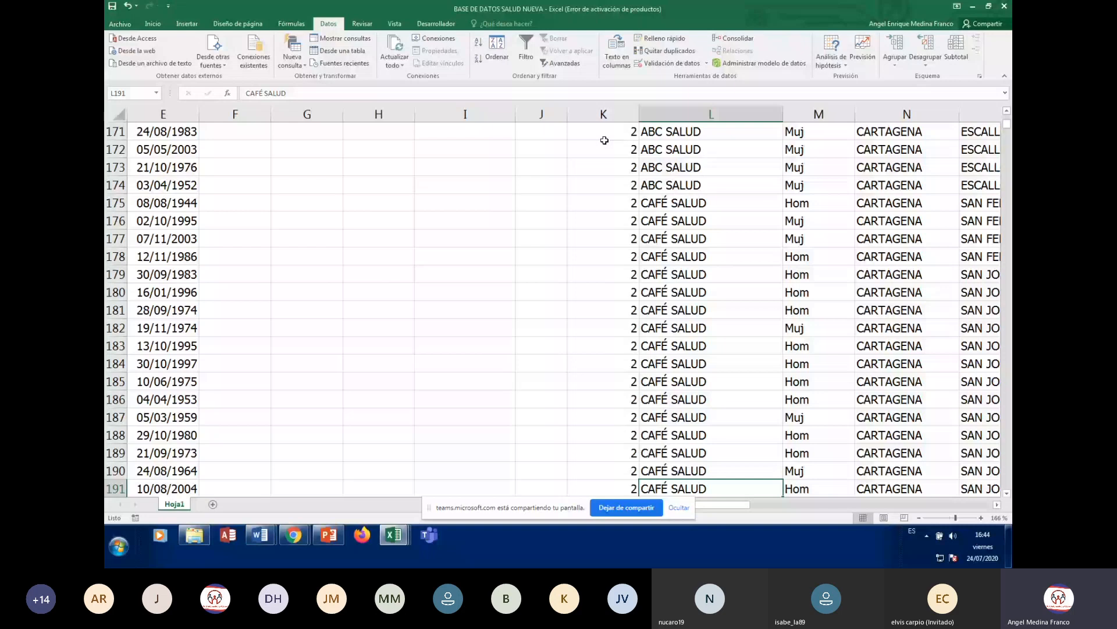
# - Page down column L past the CAFÉ SALUD records to the COOMEVA records near row 1304
pyautogui.press('pagedown')
pyautogui.press('pagedown')
pyautogui.press('pagedown')
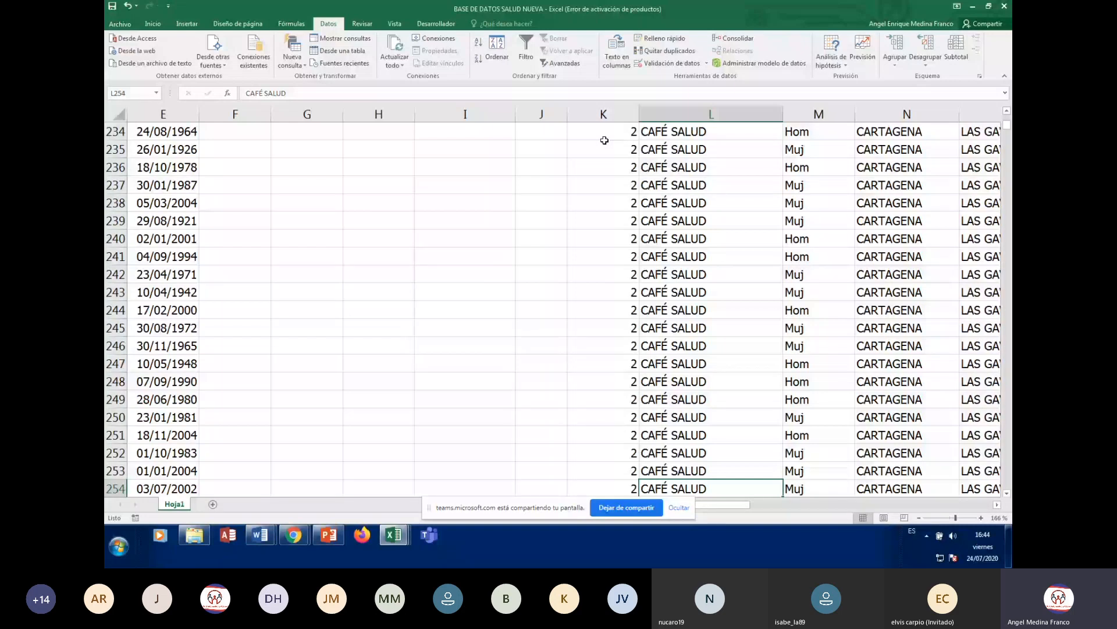
pyautogui.press('pagedown')
pyautogui.press('pagedown')
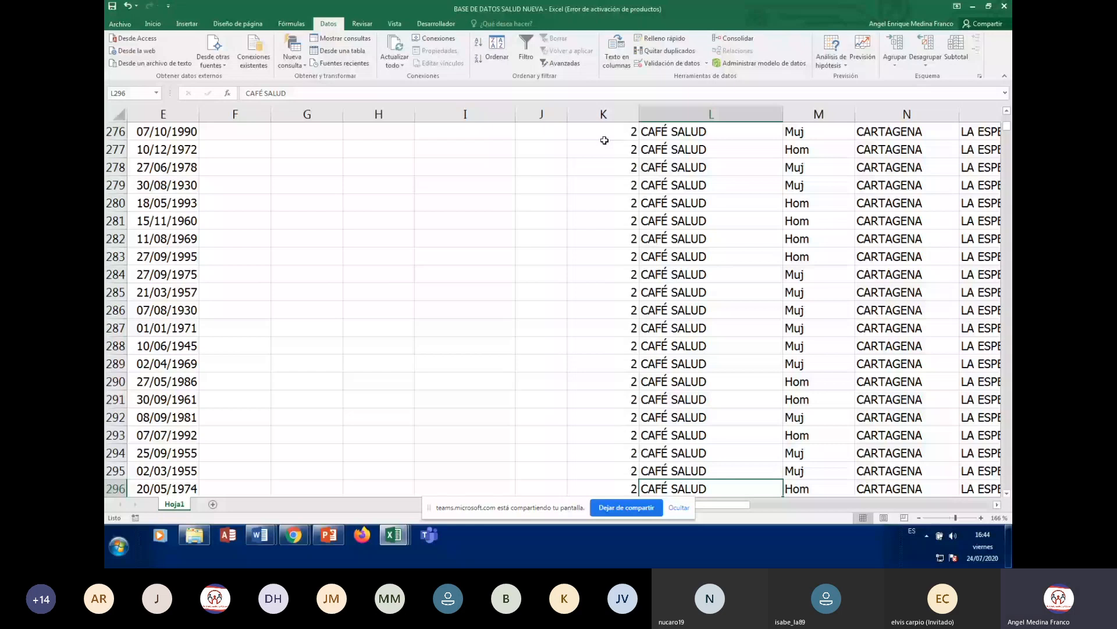
pyautogui.press('pagedown')
pyautogui.press('pagedown')
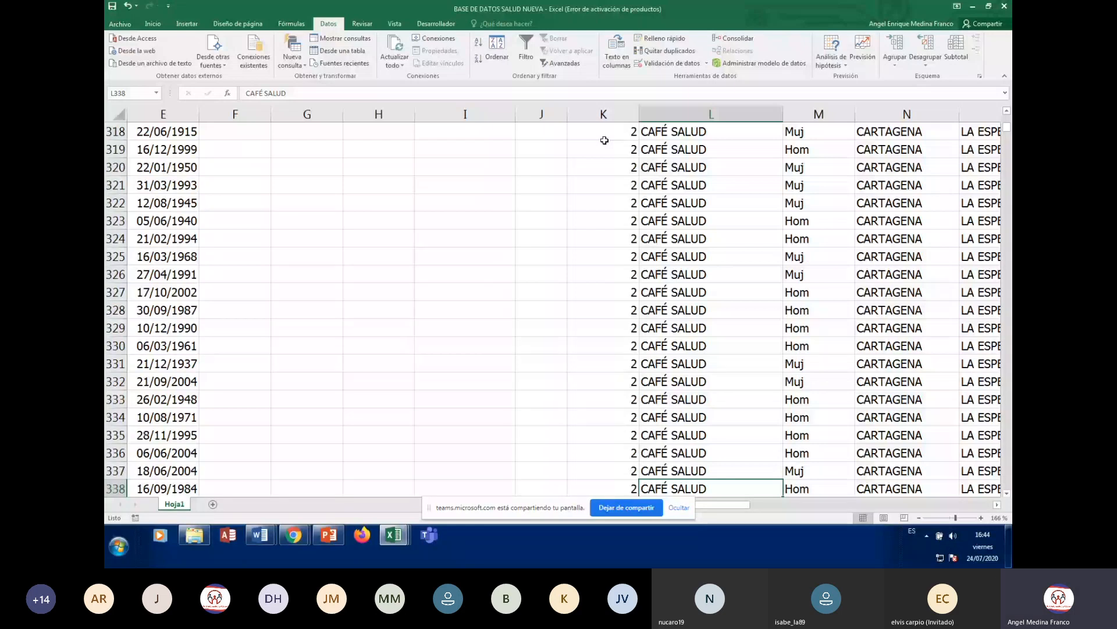
pyautogui.press('pagedown')
pyautogui.press('pagedown')
pyautogui.press('pagedown')
pyautogui.press('pagedown')
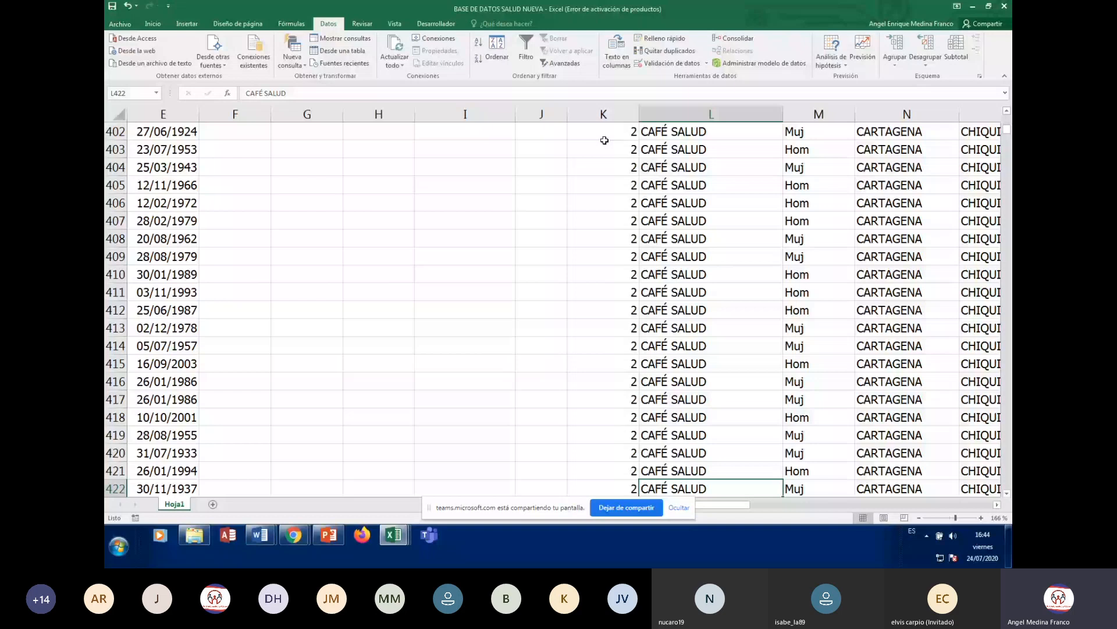
pyautogui.press('pagedown')
pyautogui.press('pagedown')
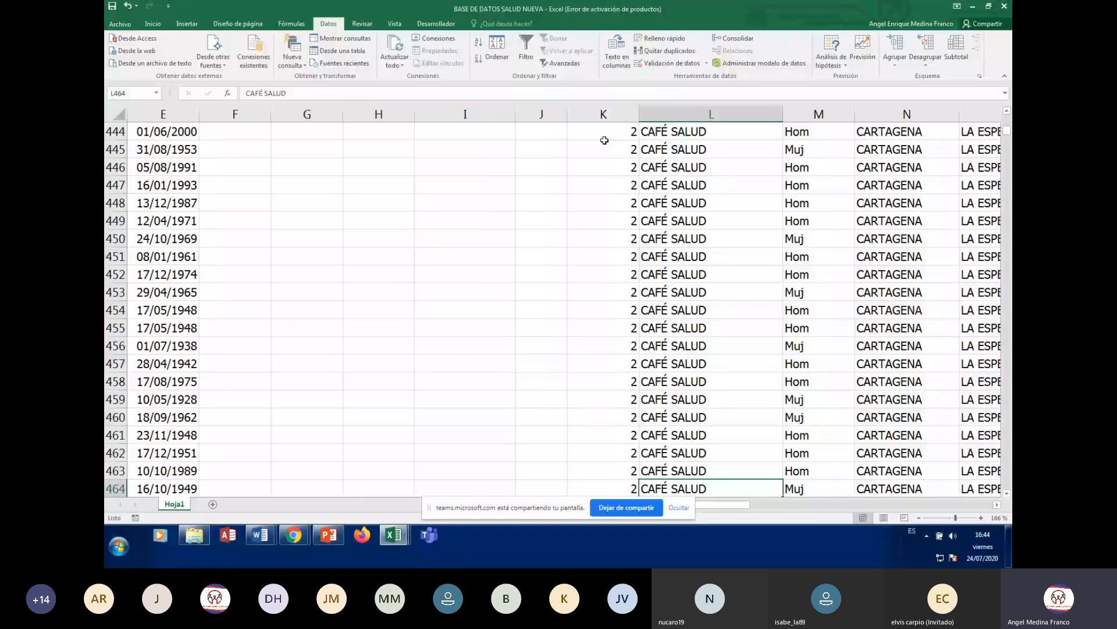
pyautogui.press('pagedown')
pyautogui.press('pagedown')
pyautogui.press('pagedown')
pyautogui.press('pagedown')
pyautogui.press('pagedown')
pyautogui.press('pagedown')
pyautogui.press('pagedown')
pyautogui.press('pagedown')
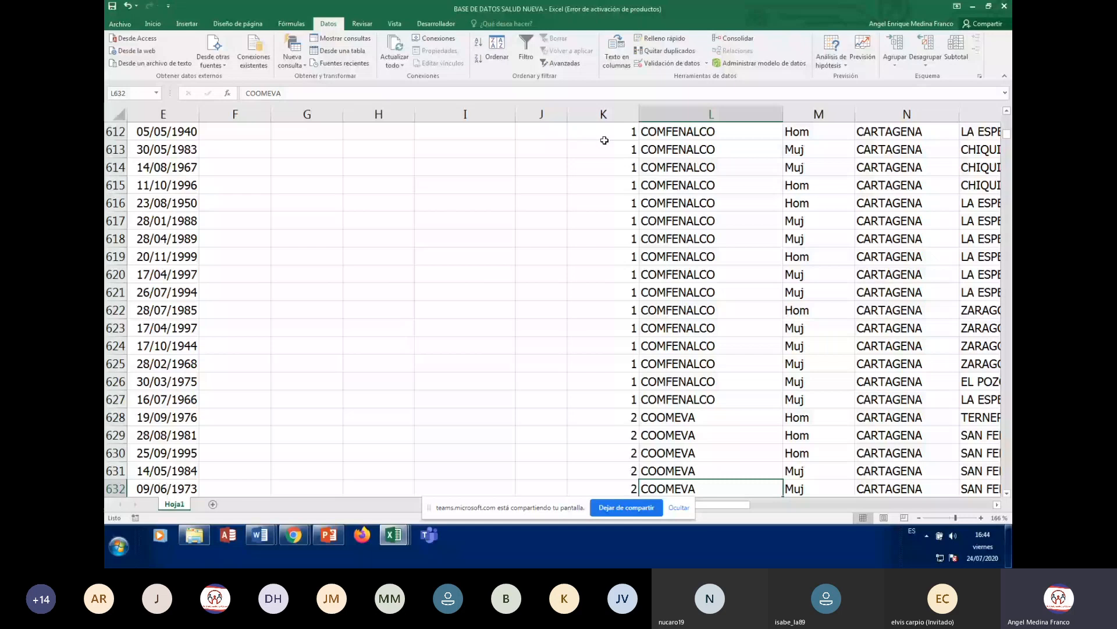
pyautogui.press('pagedown')
pyautogui.press('pagedown')
pyautogui.press('pagedown')
pyautogui.press('pagedown')
pyautogui.press('pagedown')
pyautogui.press('pagedown')
pyautogui.press('pagedown')
pyautogui.press('pagedown')
pyautogui.press('pagedown')
pyautogui.press('pagedown')
pyautogui.press('pagedown')
pyautogui.press('pagedown')
pyautogui.press('pagedown')
pyautogui.press('pagedown')
pyautogui.press('pagedown')
pyautogui.press('pagedown')
pyautogui.press('pagedown')
pyautogui.press('pagedown')
pyautogui.press('pagedown')
pyautogui.press('pagedown')
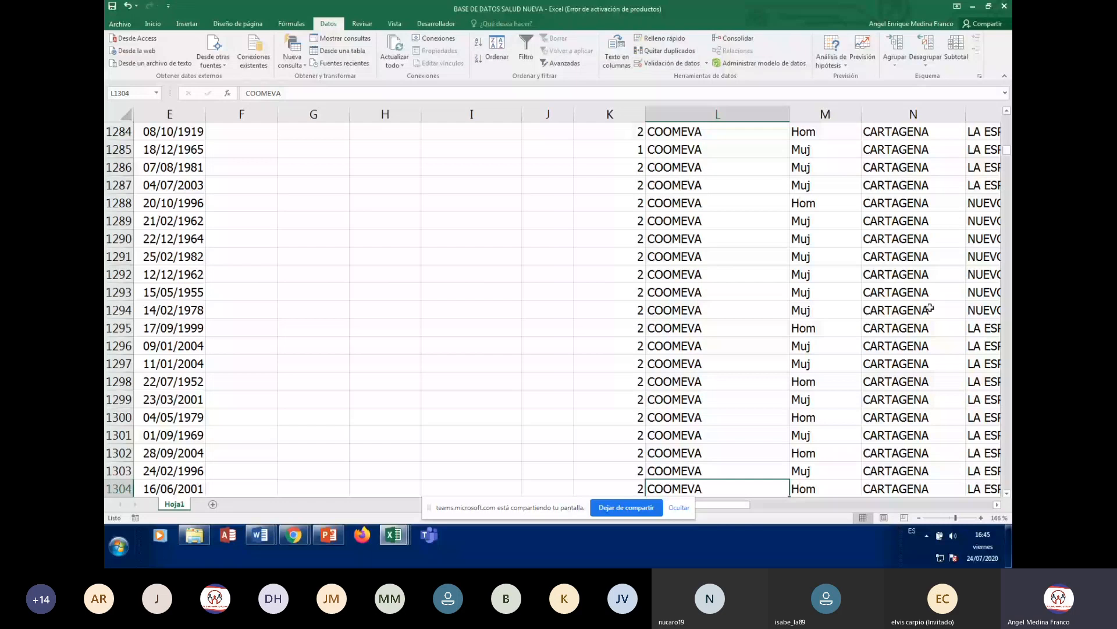
# - Scroll back up to the ABC SALUD records so rows 108–128 are visible
pyautogui.scroll(20, 852, 323)
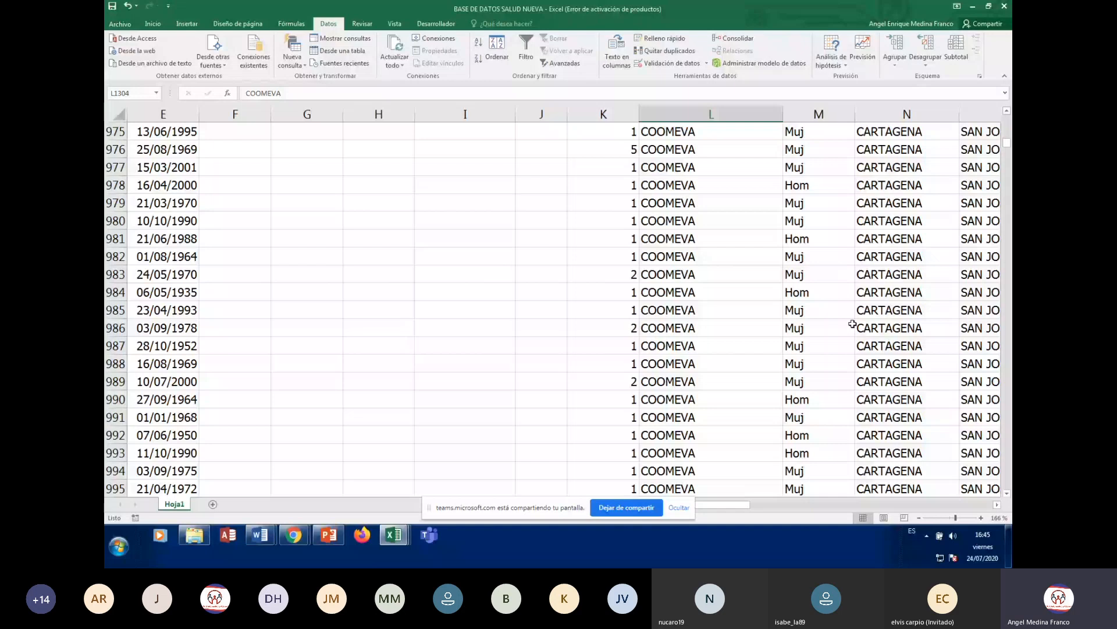
pyautogui.scroll(5, 853, 324)
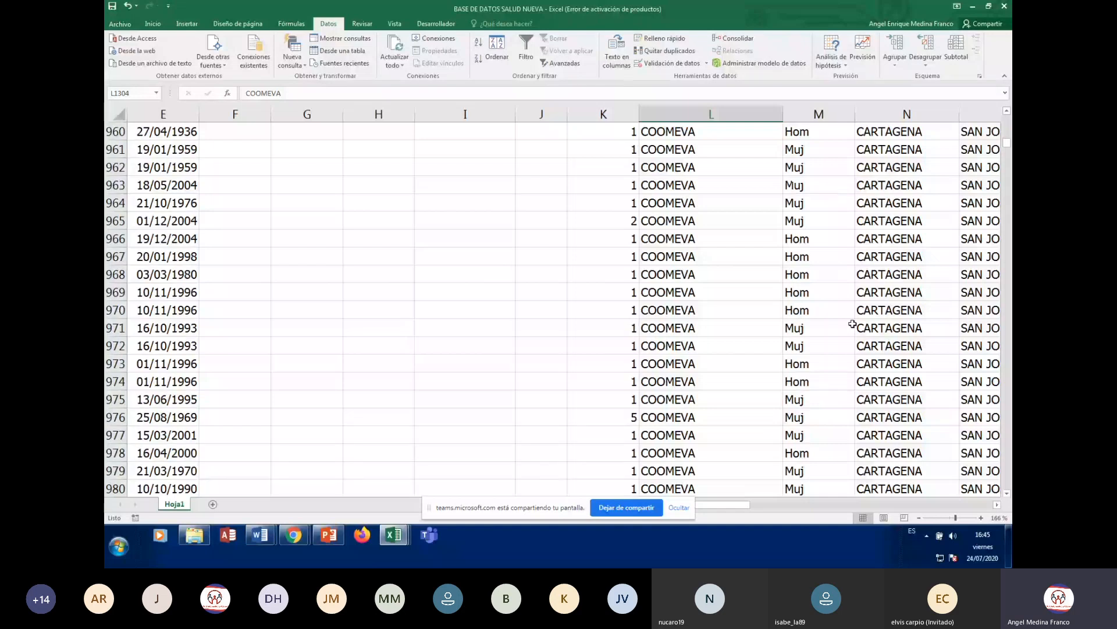
pyautogui.scroll(20, 853, 324)
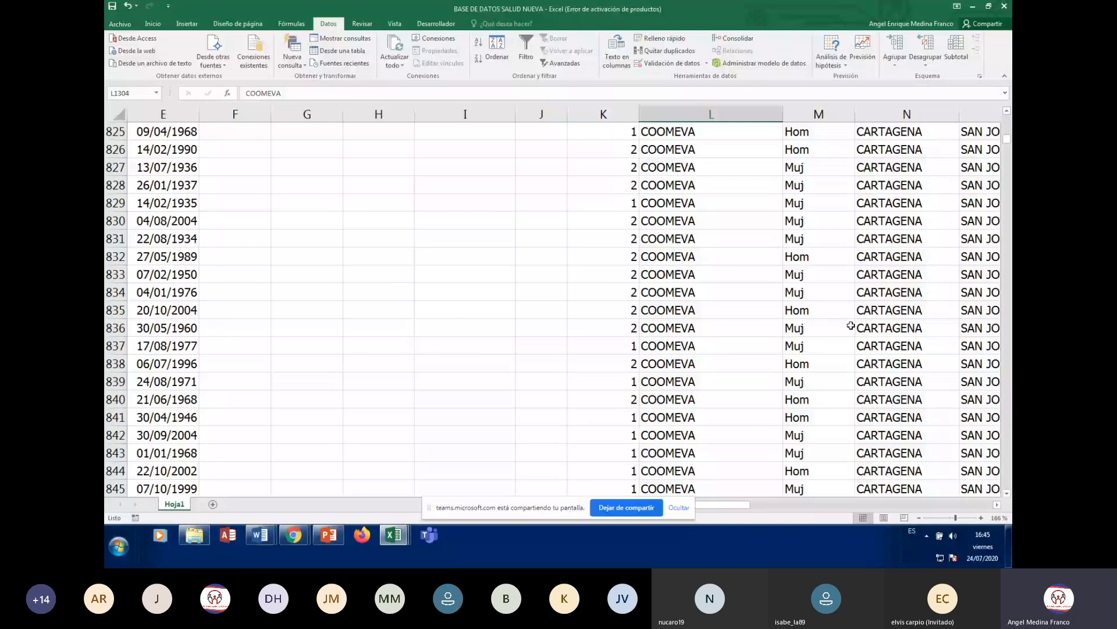
pyautogui.scroll(20, 851, 326)
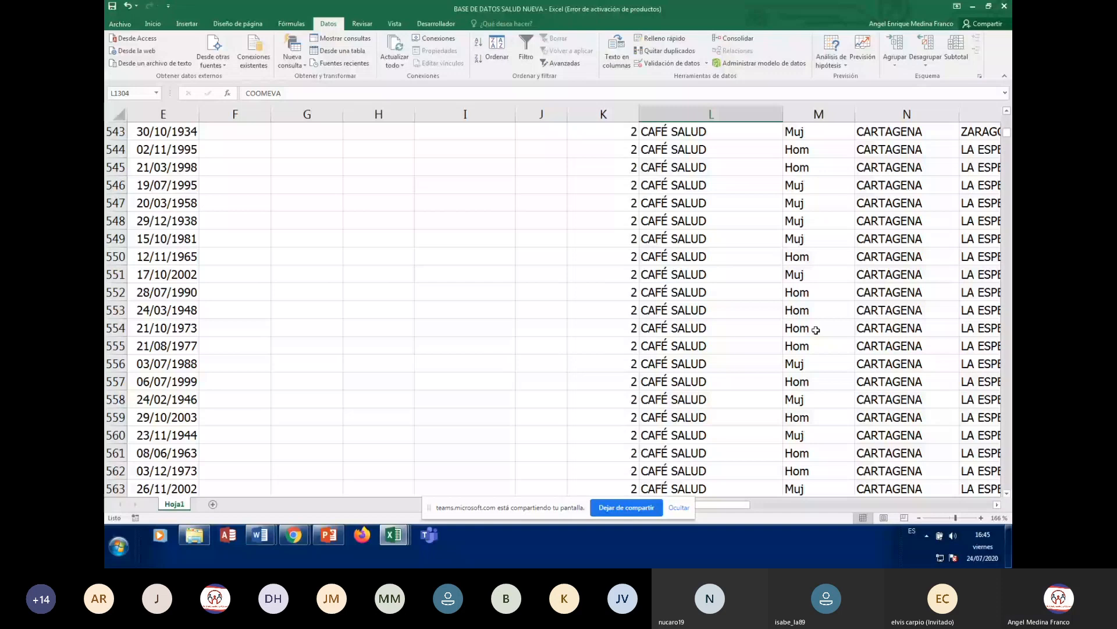
pyautogui.scroll(6, 816, 330)
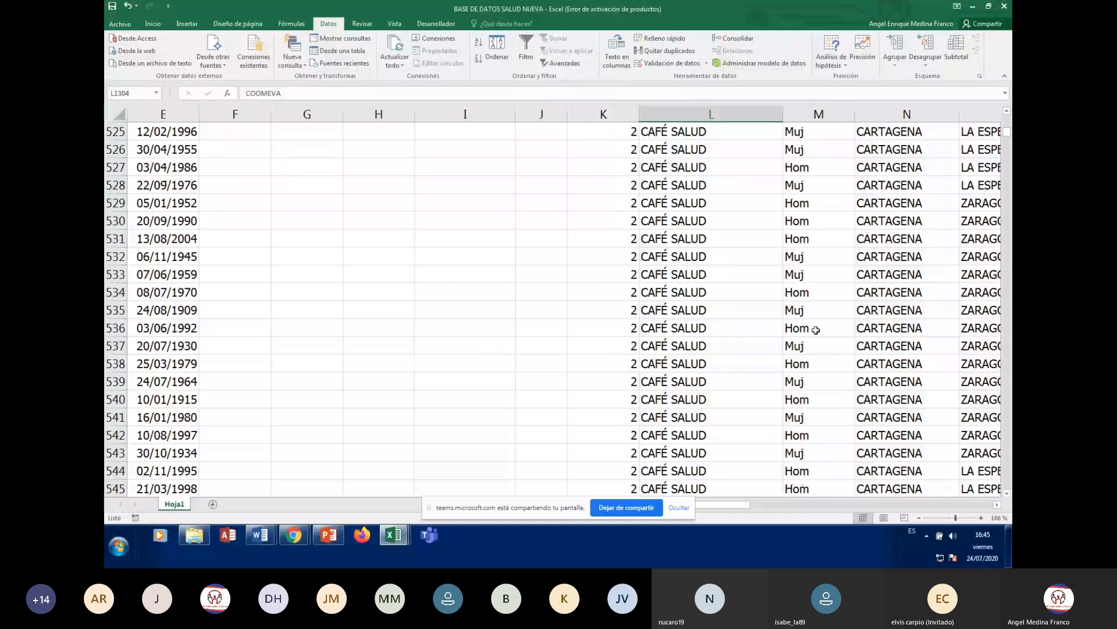
pyautogui.scroll(20, 816, 330)
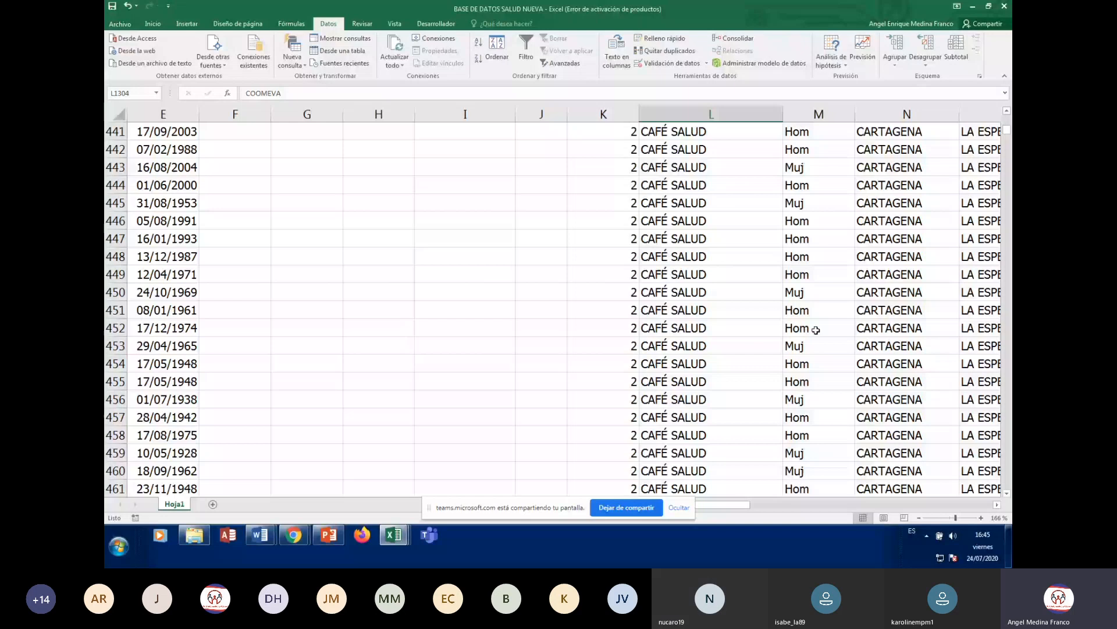
pyautogui.scroll(20, 816, 330)
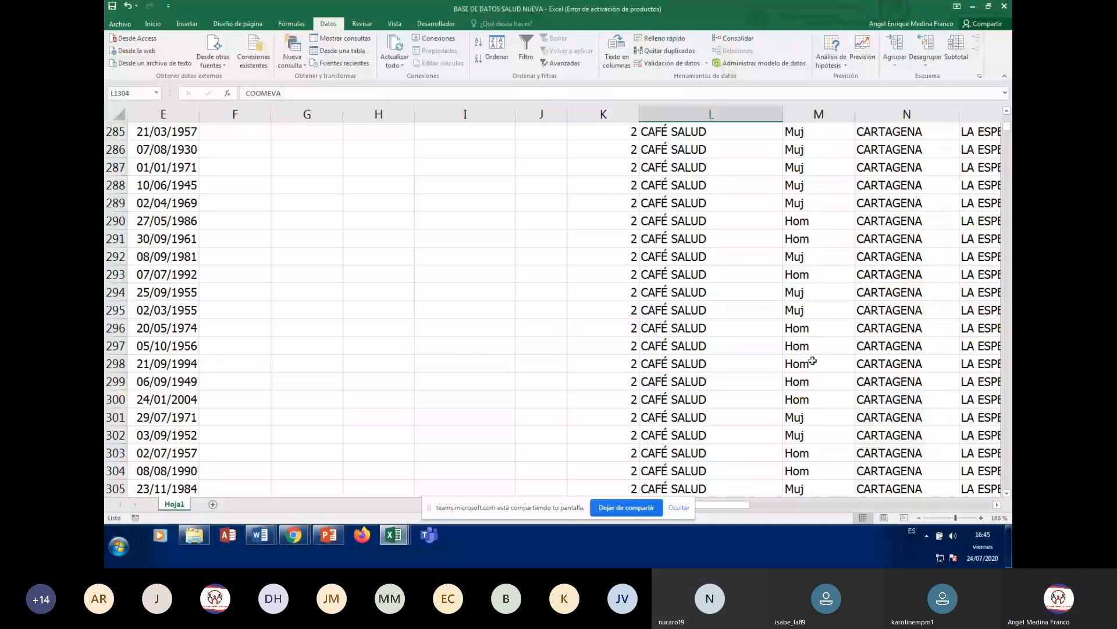
pyautogui.scroll(20, 812, 361)
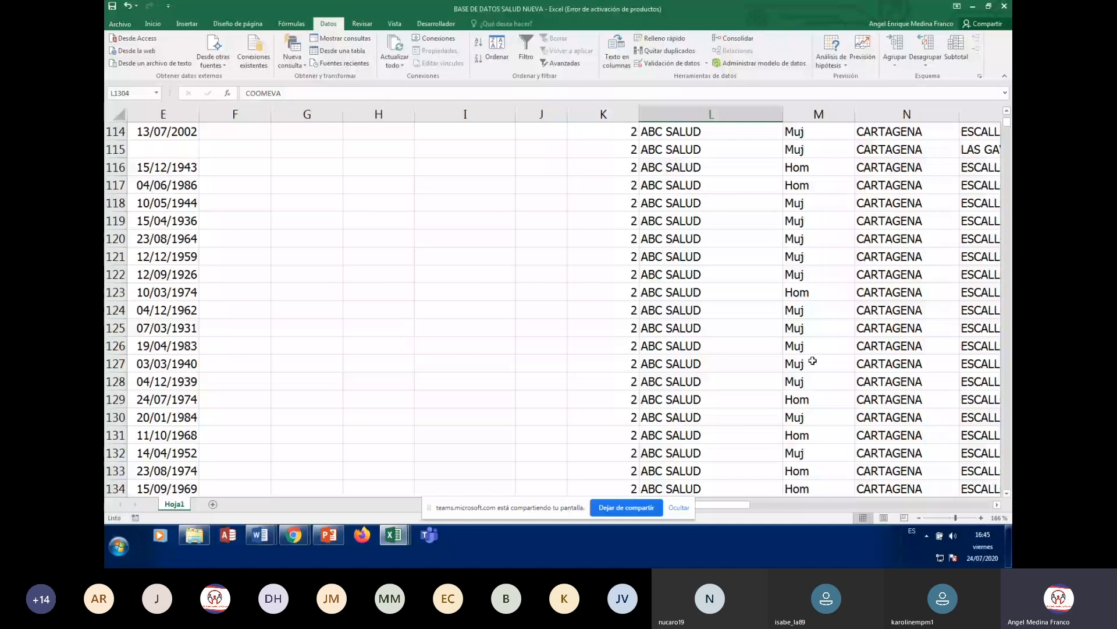
pyautogui.scroll(2, 812, 360)
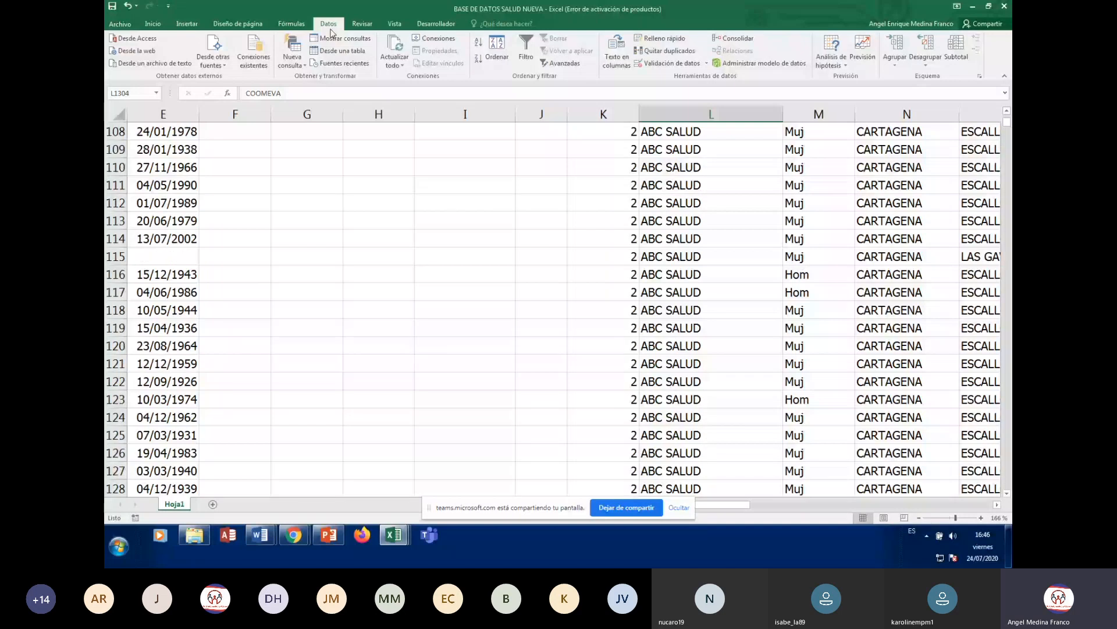
# - In the Ordenar dialog, change the first sort level from ADMINISTRADORA to SEX_USU
pyautogui.click(497, 50)
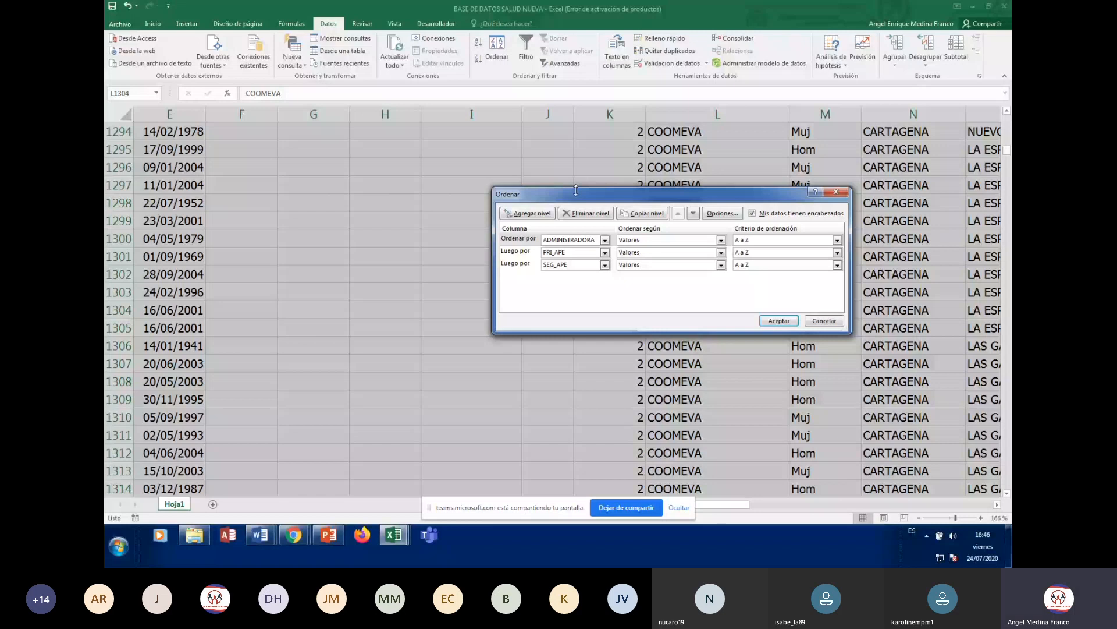
pyautogui.click(606, 241)
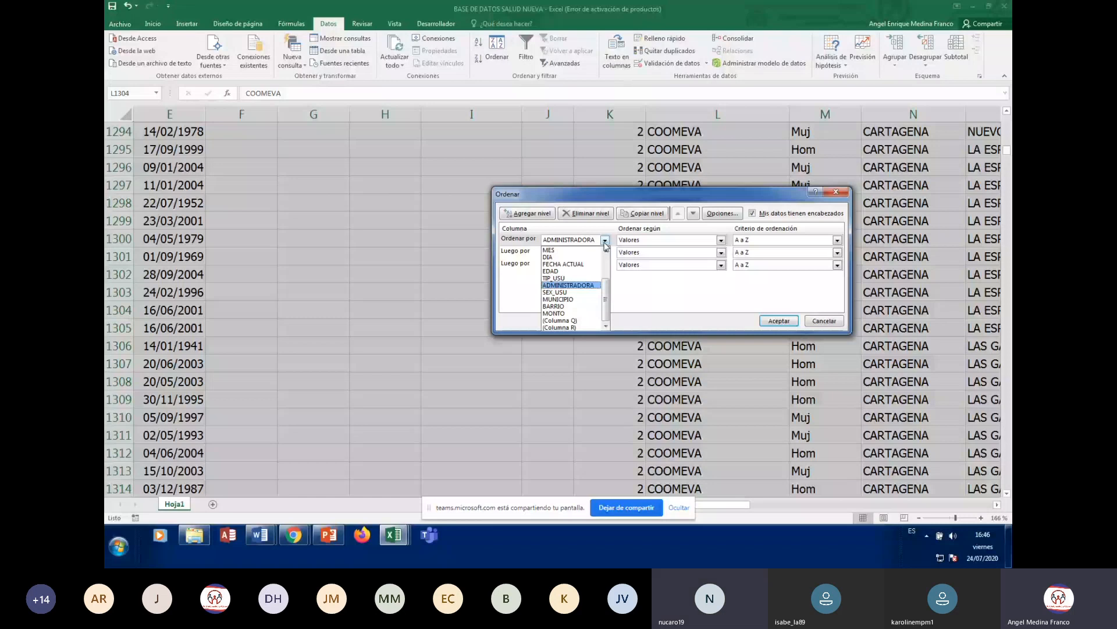
pyautogui.click(605, 242)
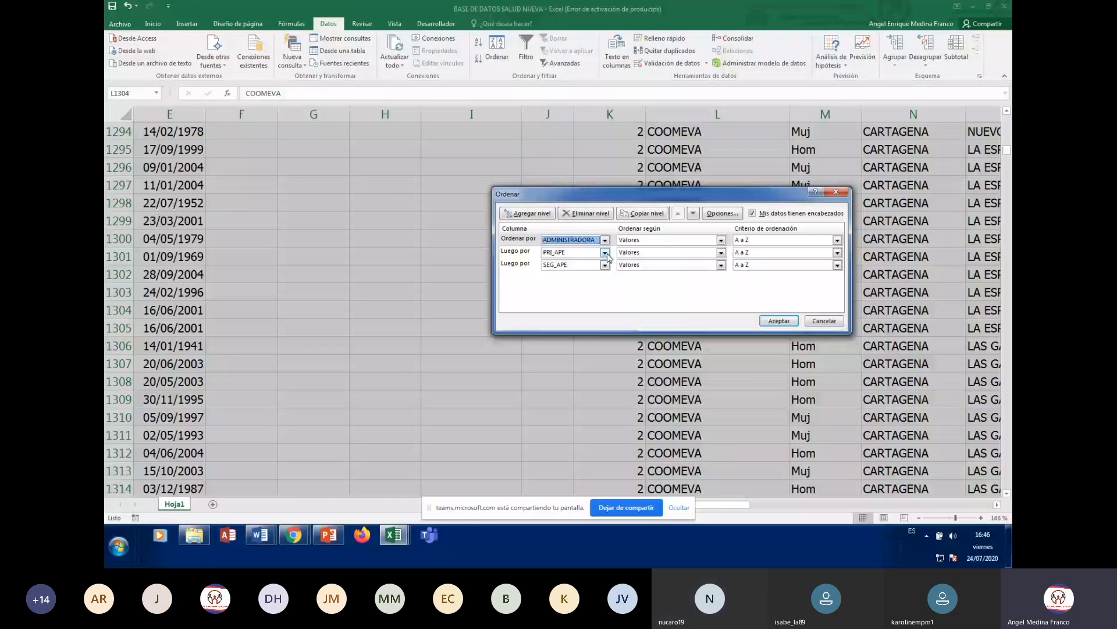
pyautogui.click(605, 253)
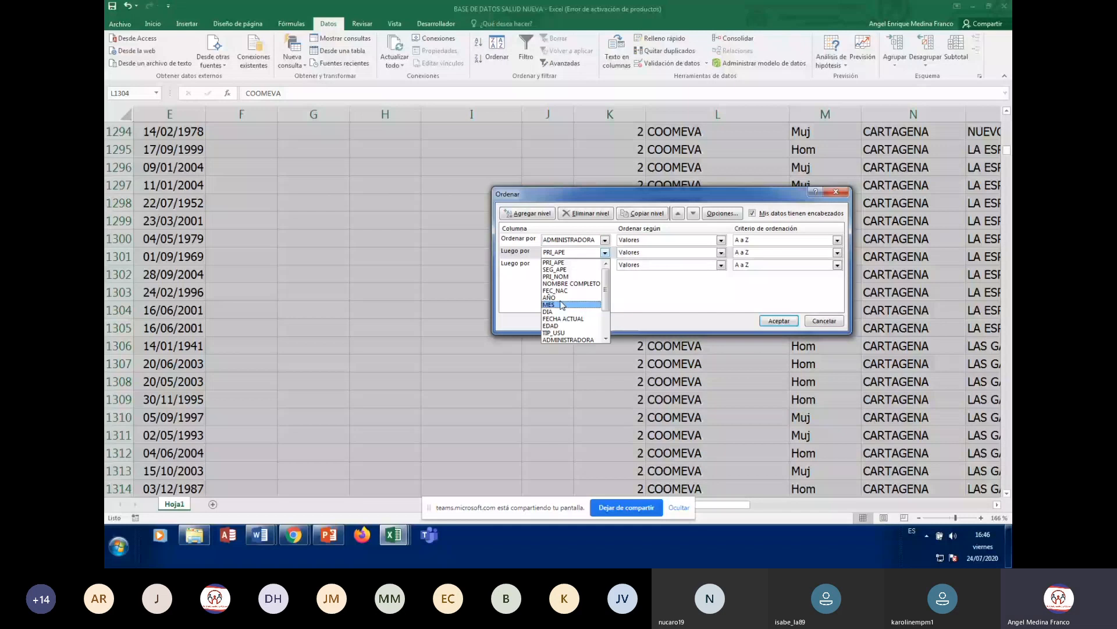
pyautogui.click(605, 241)
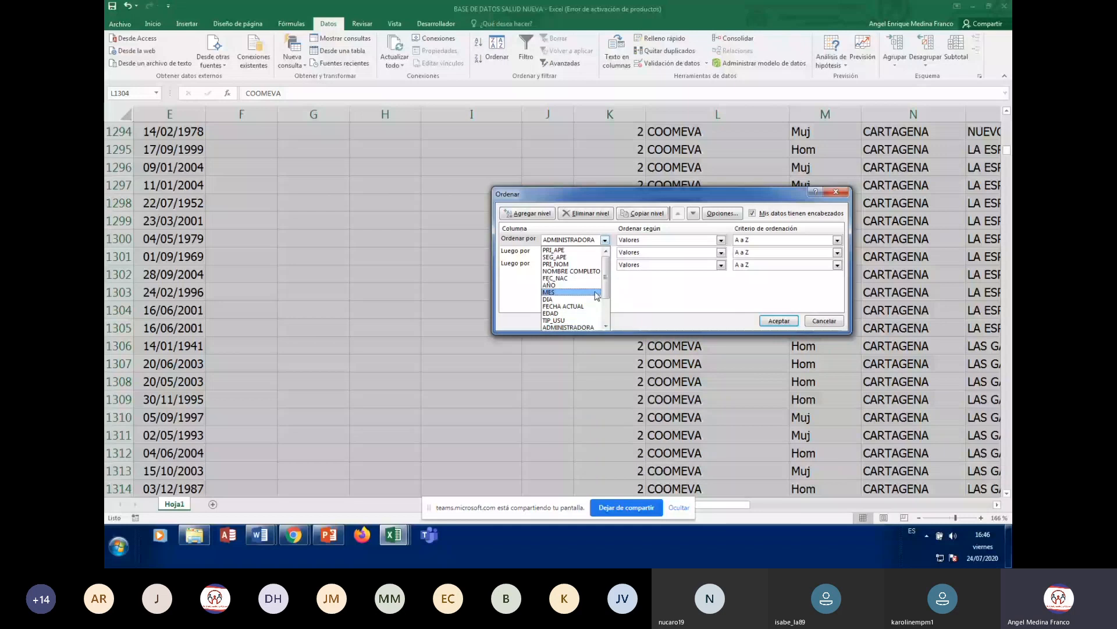
pyautogui.scroll(-1, 596, 296)
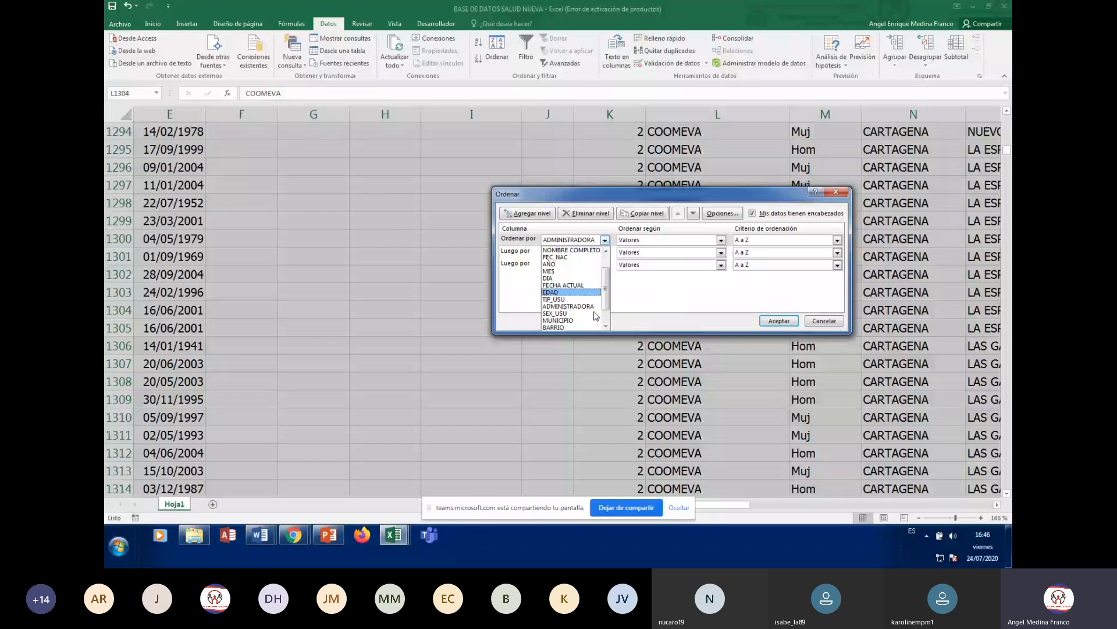
pyautogui.click(594, 313)
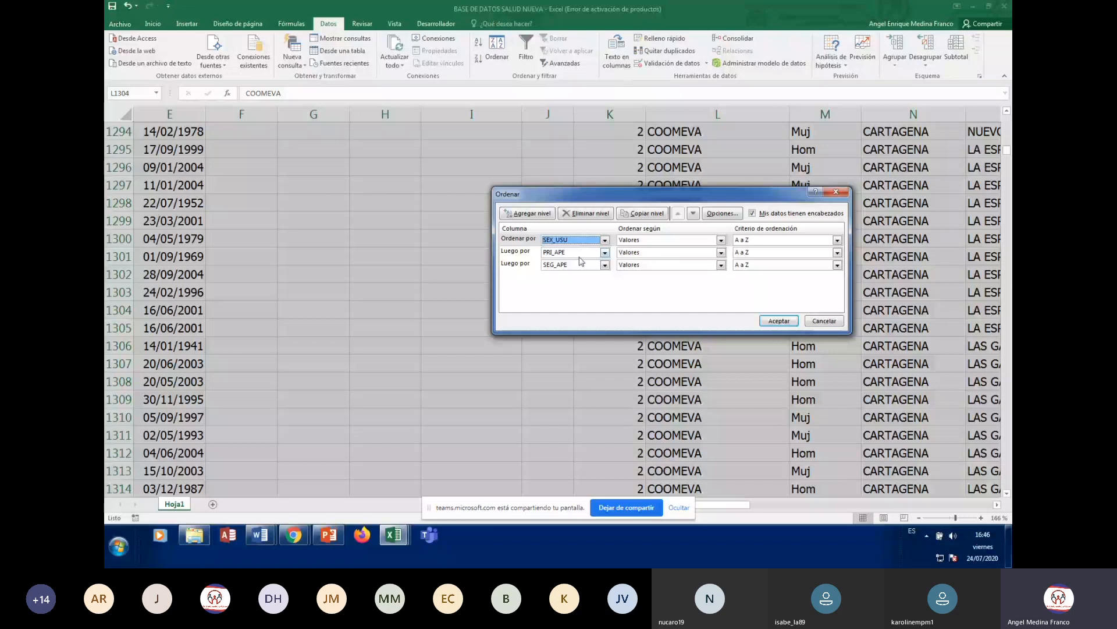
# - Delete the PRI_APE and SEG_APE levels and apply the SEX_USU A-to-Z sort
pyautogui.click(580, 259)
pyautogui.click(602, 214)
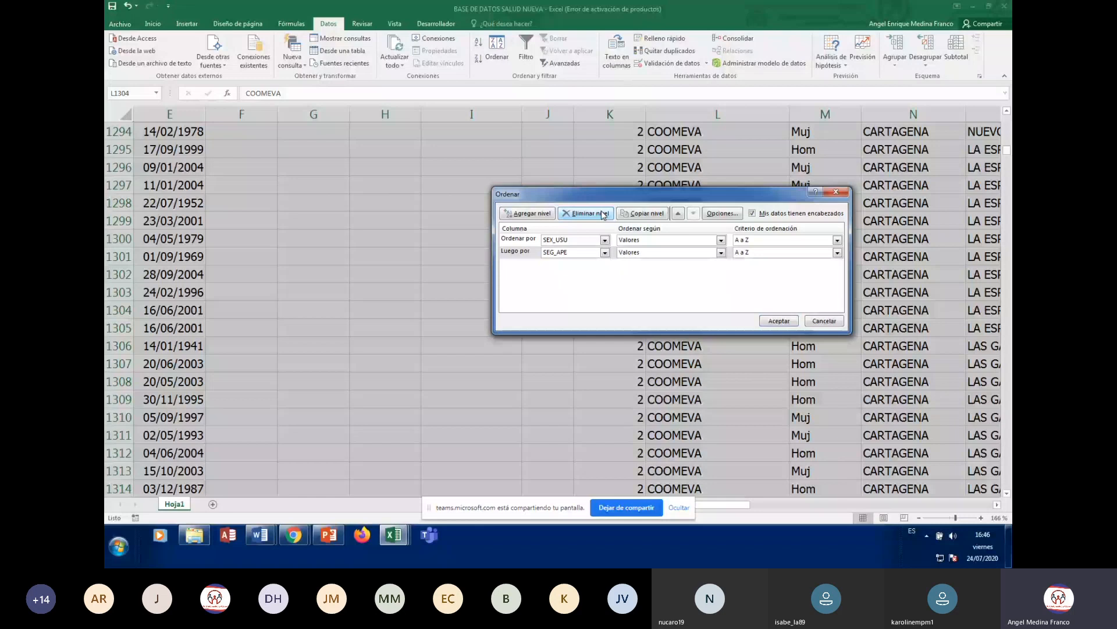
pyautogui.click(605, 252)
pyautogui.click(603, 214)
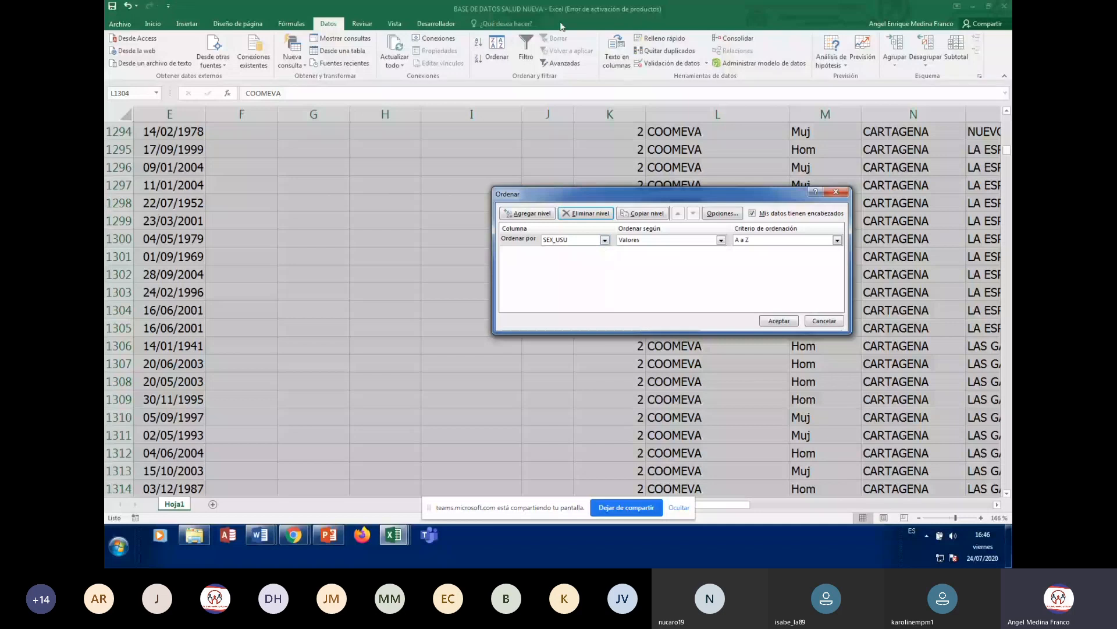
pyautogui.click(779, 321)
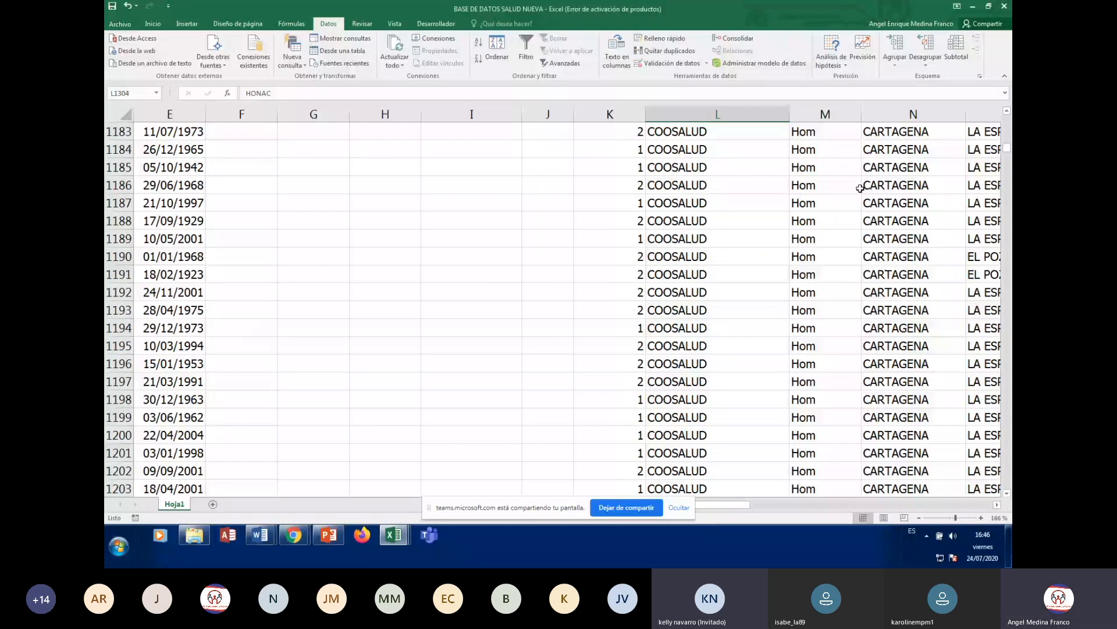
pyautogui.hotkey('ctrl', 'Home')
pyautogui.press('Right')
pyautogui.press('Right')
pyautogui.press('Right')
pyautogui.press('Right')
pyautogui.press('Right')
pyautogui.press('Right')
pyautogui.press('Right')
pyautogui.press('Right')
pyautogui.press('Right')
pyautogui.press('Right')
pyautogui.press('Right')
pyautogui.press('Right')
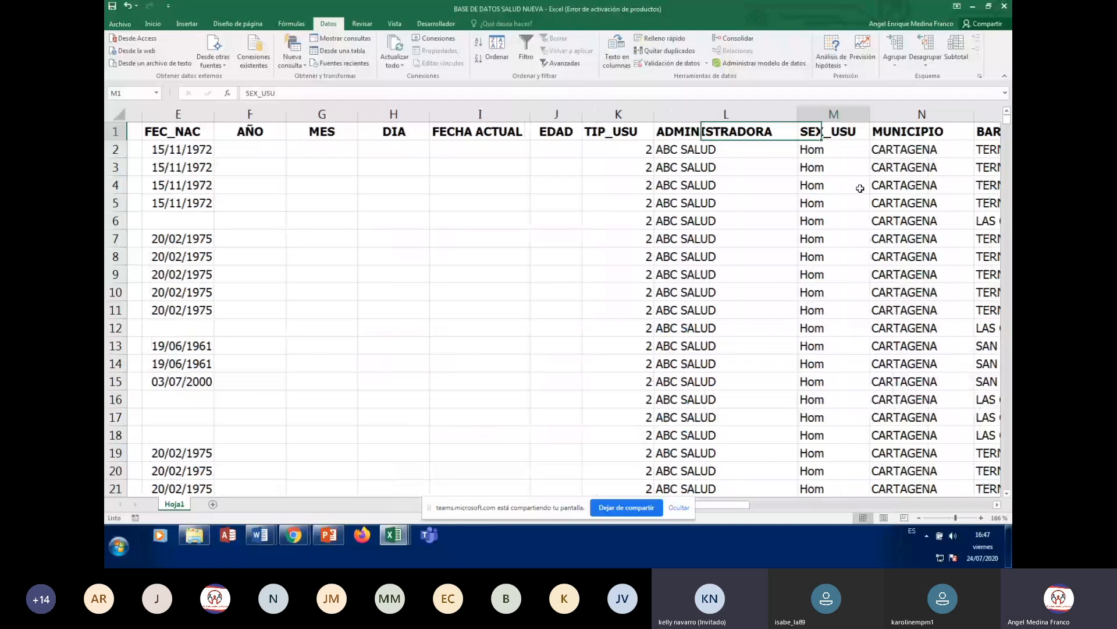
pyautogui.hscroll(4, 860, 188)
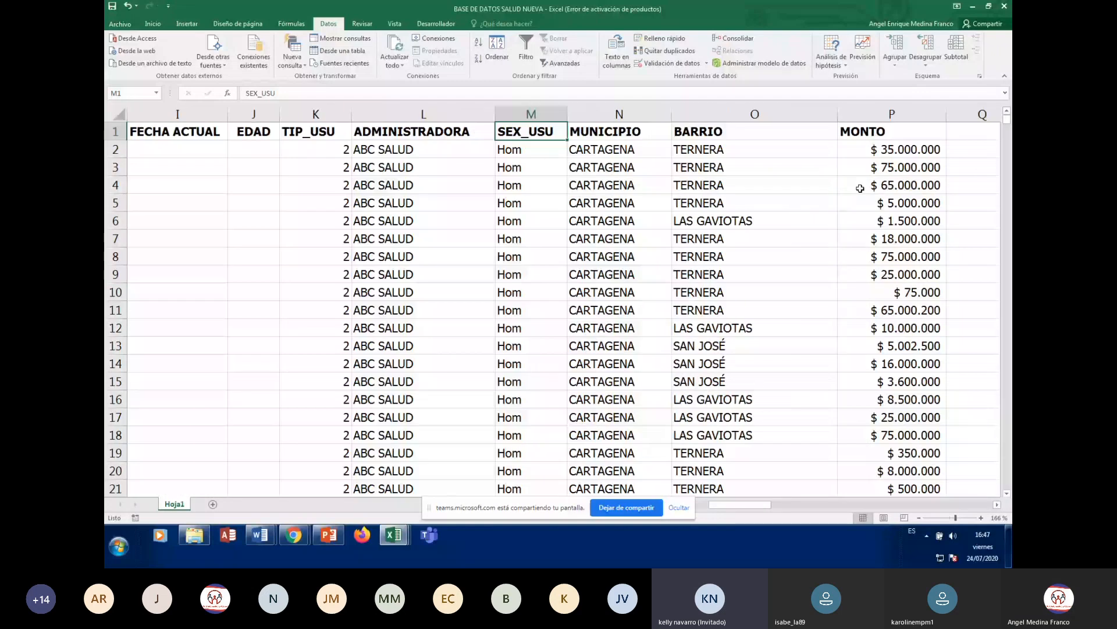
pyautogui.press('Down')
pyautogui.press('Down')
pyautogui.press('Down')
pyautogui.press('Down')
pyautogui.press('Down')
pyautogui.press('Down')
pyautogui.press('Down')
pyautogui.press('Down')
pyautogui.press('Down')
pyautogui.press('Down')
pyautogui.press('Down')
pyautogui.press('Down')
pyautogui.press('Down')
pyautogui.press('Down')
pyautogui.press('Down')
pyautogui.press('Down')
pyautogui.press('Down')
pyautogui.press('Down')
pyautogui.press('Down')
pyautogui.press('Down')
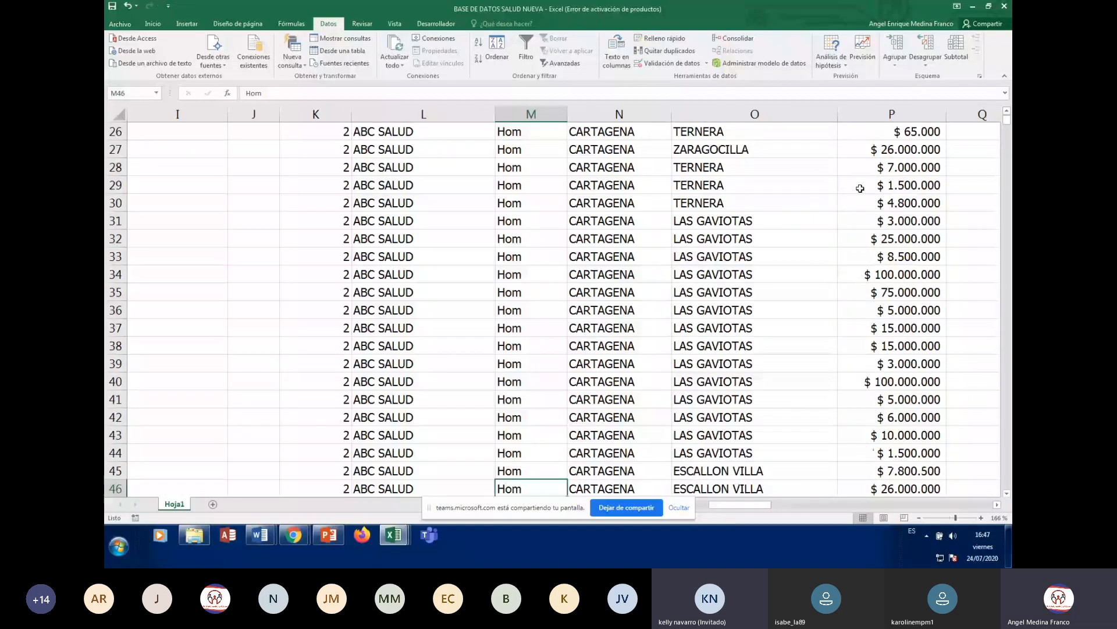
pyautogui.hotkey('ctrl', 'Down')
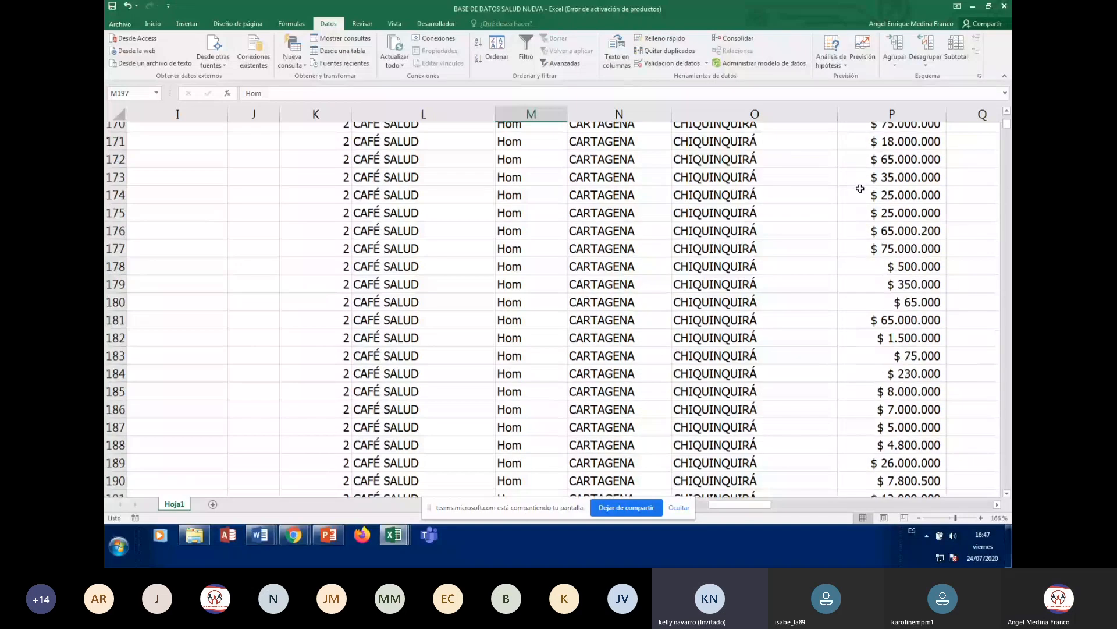
pyautogui.press('pagedown')
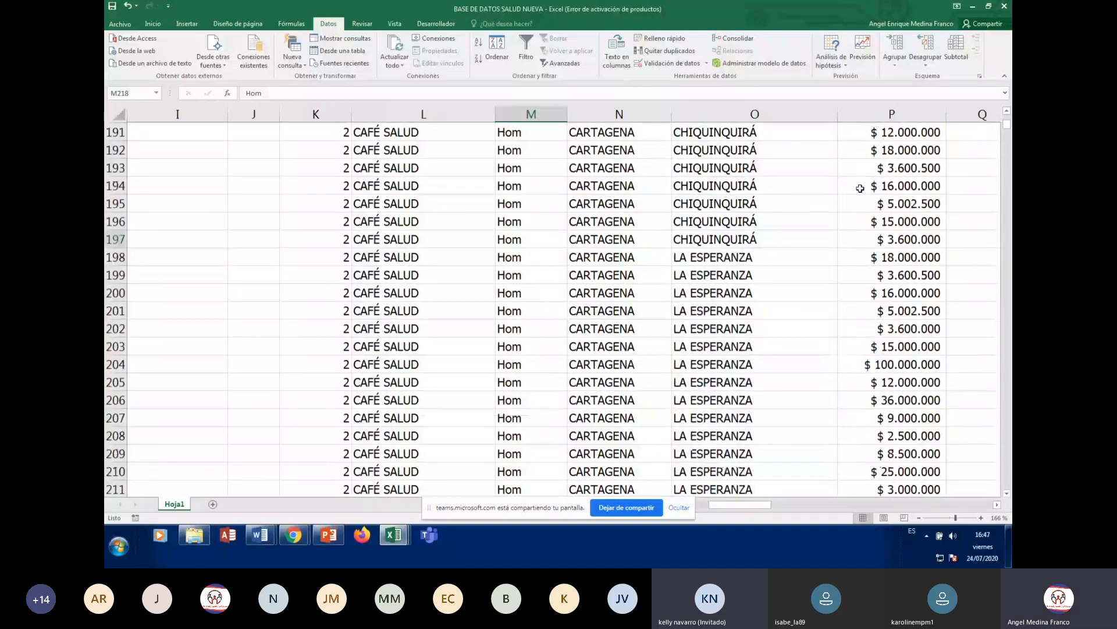
pyautogui.hotkey('ctrl', 'Down')
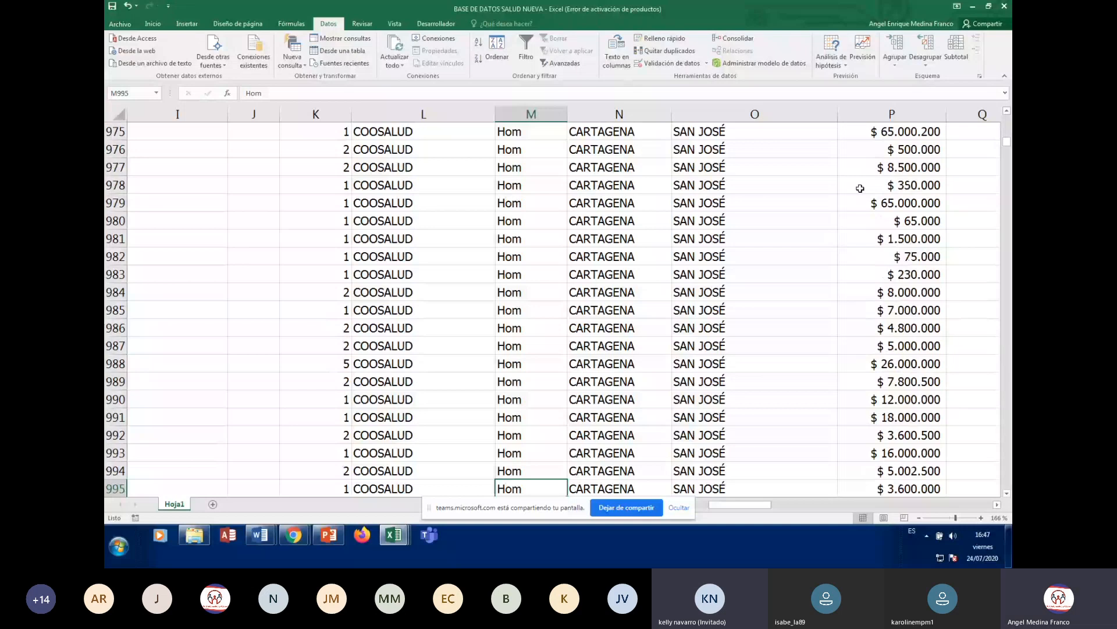
pyautogui.press('pagedown')
pyautogui.press('pagedown')
pyautogui.press('pagedown')
pyautogui.press('pagedown')
pyautogui.press('pagedown')
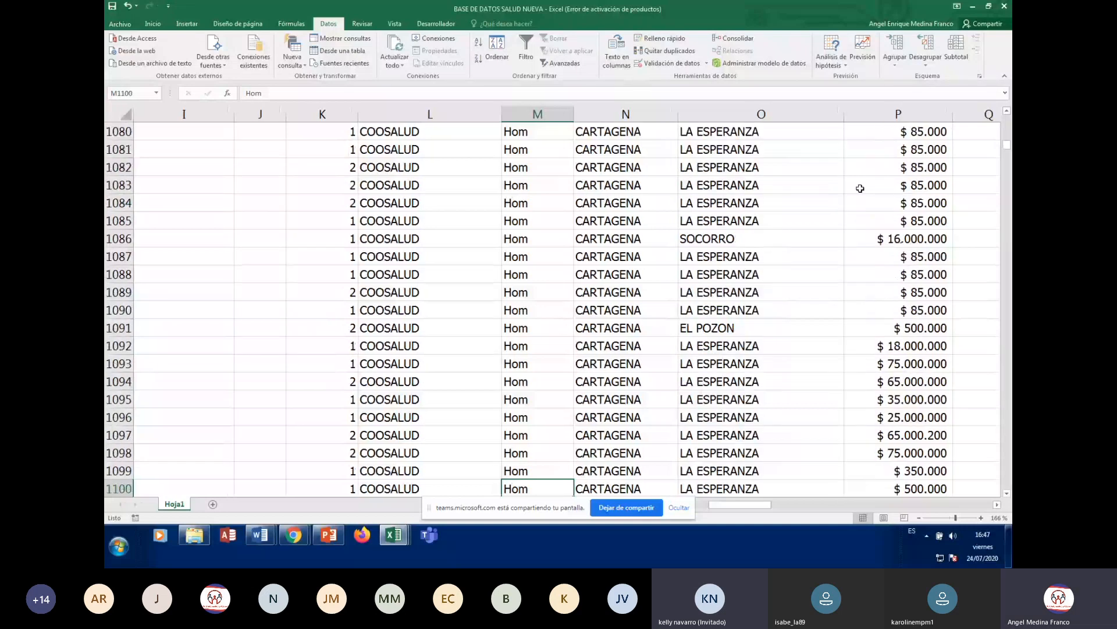
pyautogui.hotkey('ctrl', 'Down')
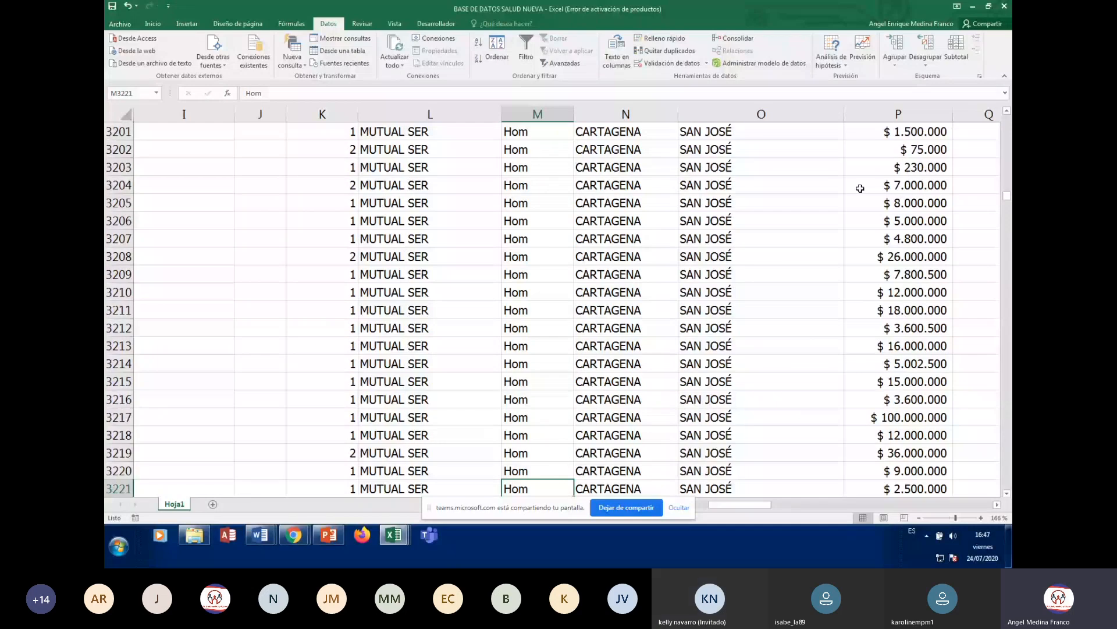
pyautogui.hotkey('ctrl', 'Down')
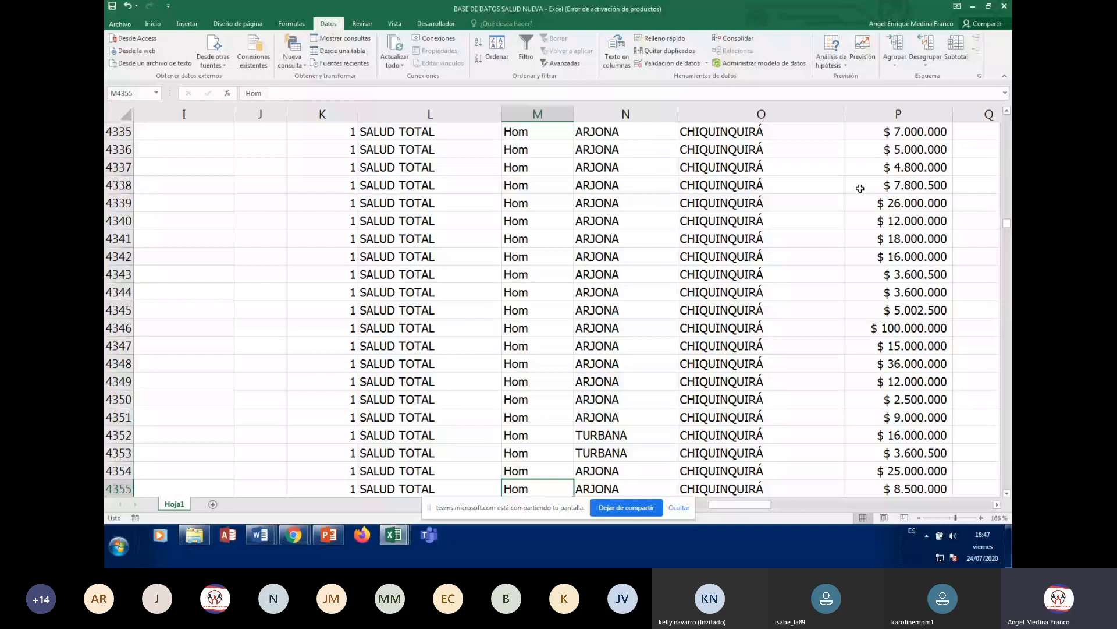
pyautogui.hotkey('ctrl', 'Down')
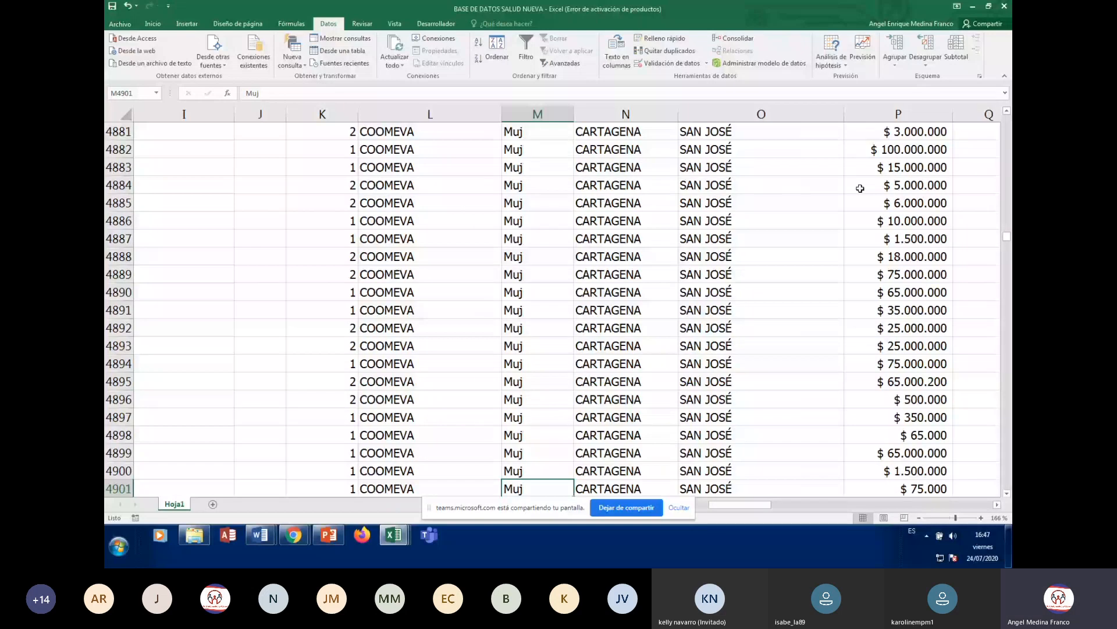
pyautogui.hotkey('ctrl', 'Down')
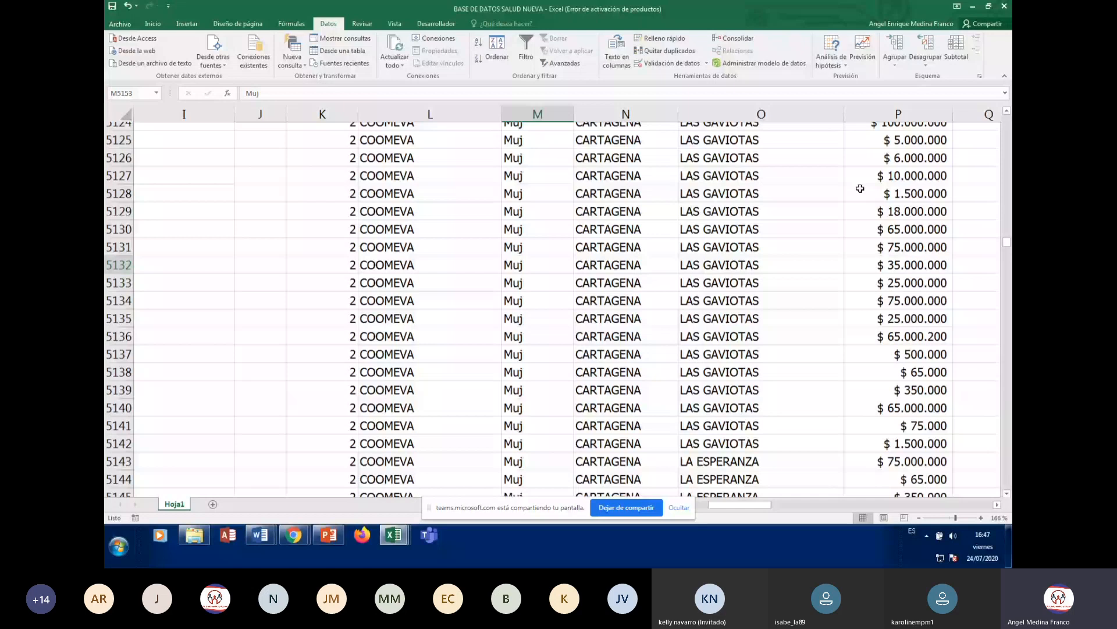
pyautogui.hotkey('ctrl', 'Down')
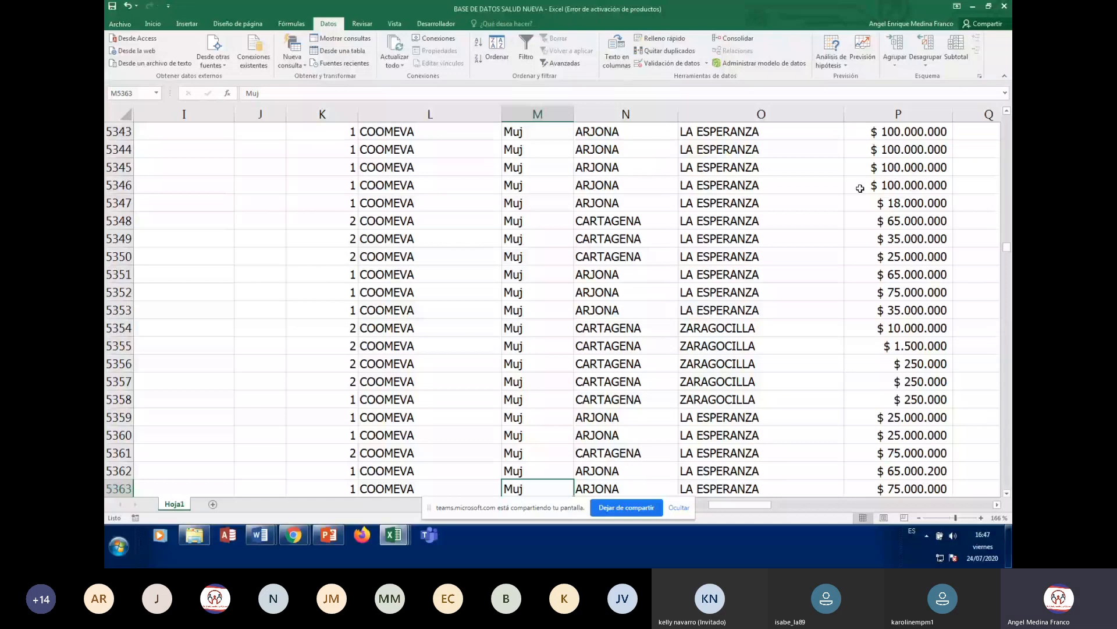
pyautogui.scroll(5, 861, 188)
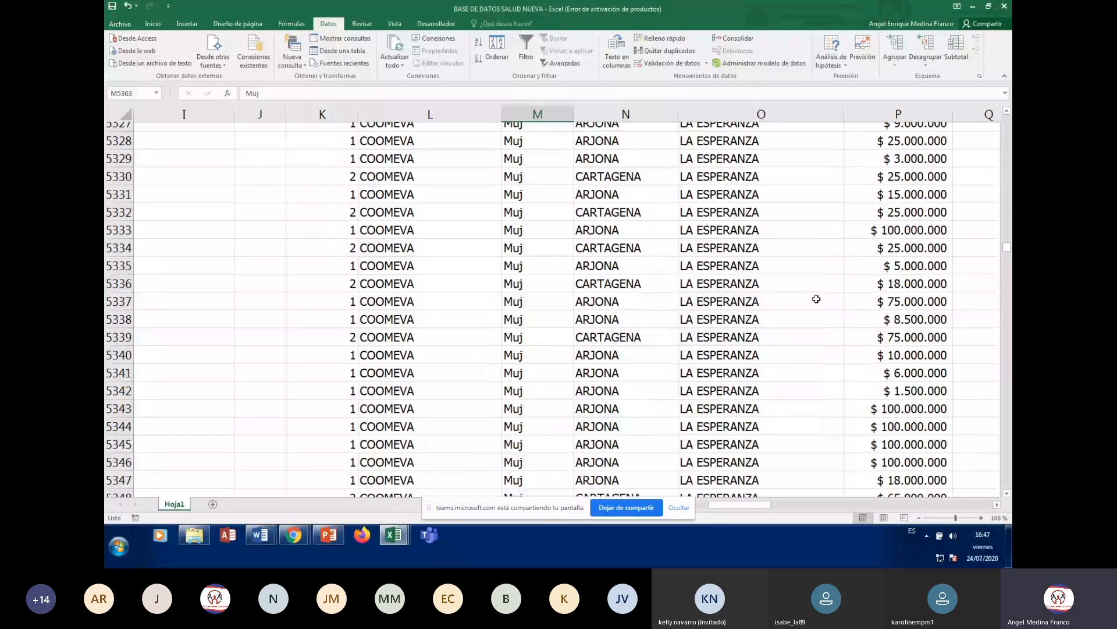
pyautogui.scroll(5, 817, 298)
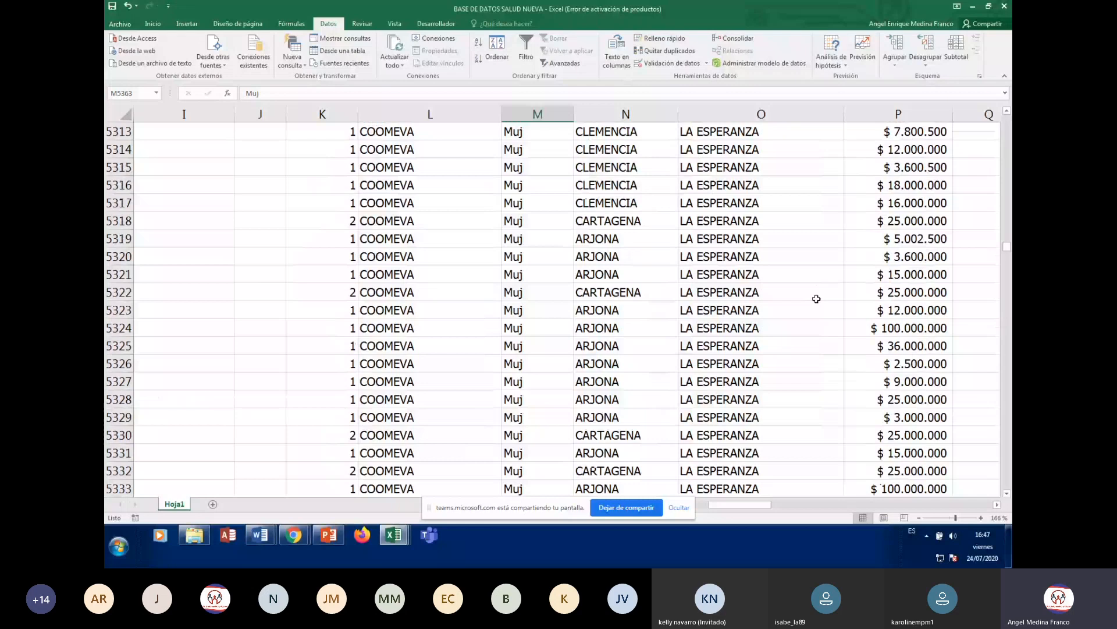
pyautogui.scroll(20, 817, 299)
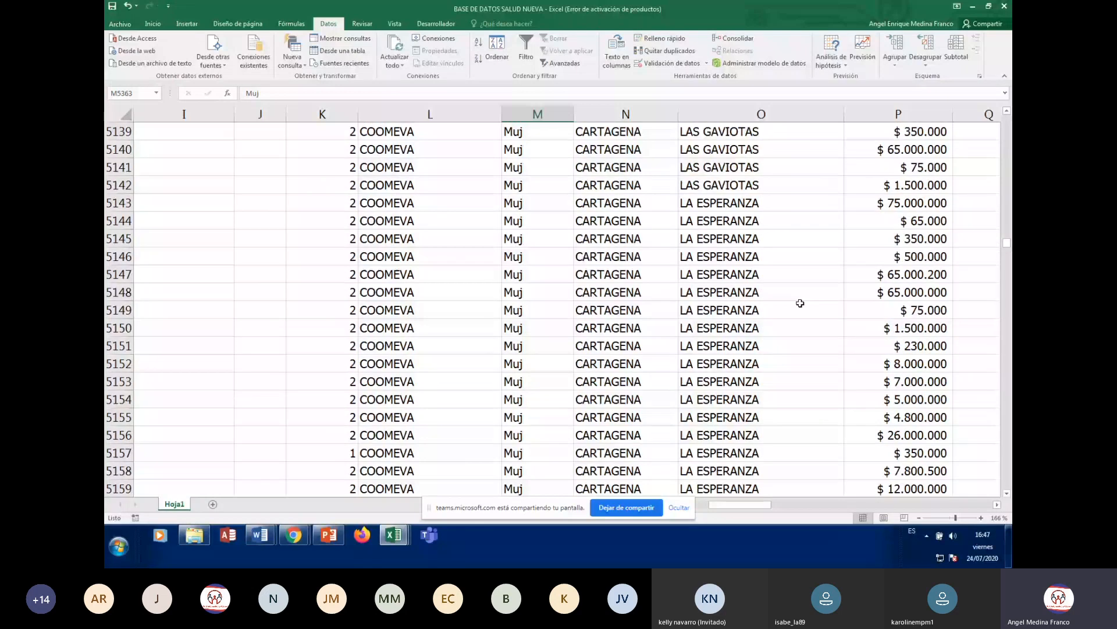
pyautogui.scroll(20, 801, 304)
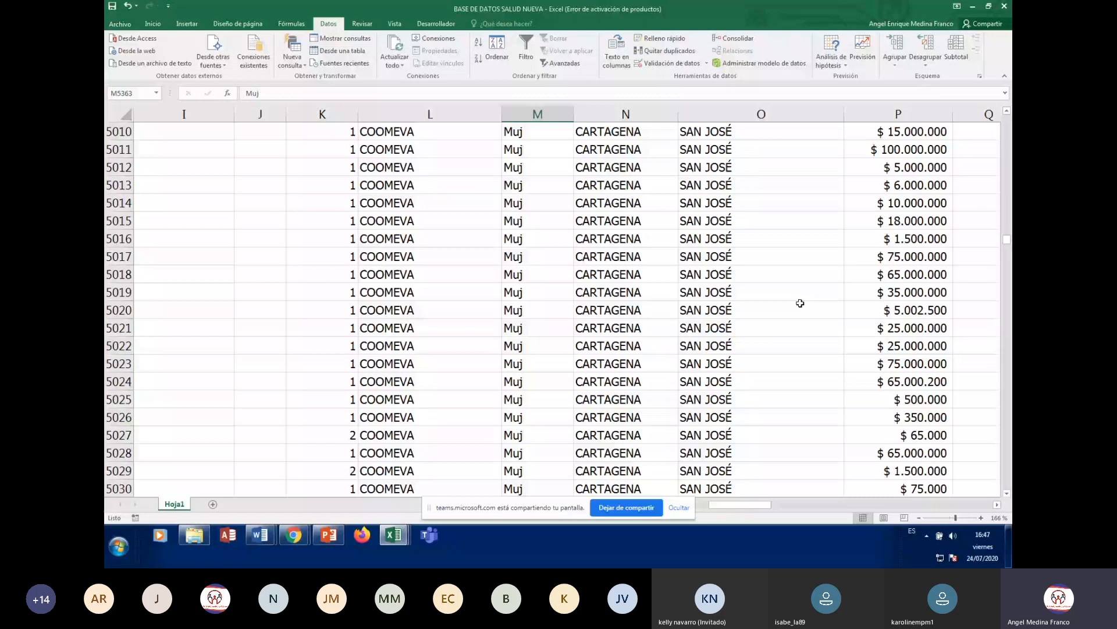
pyautogui.scroll(20, 800, 303)
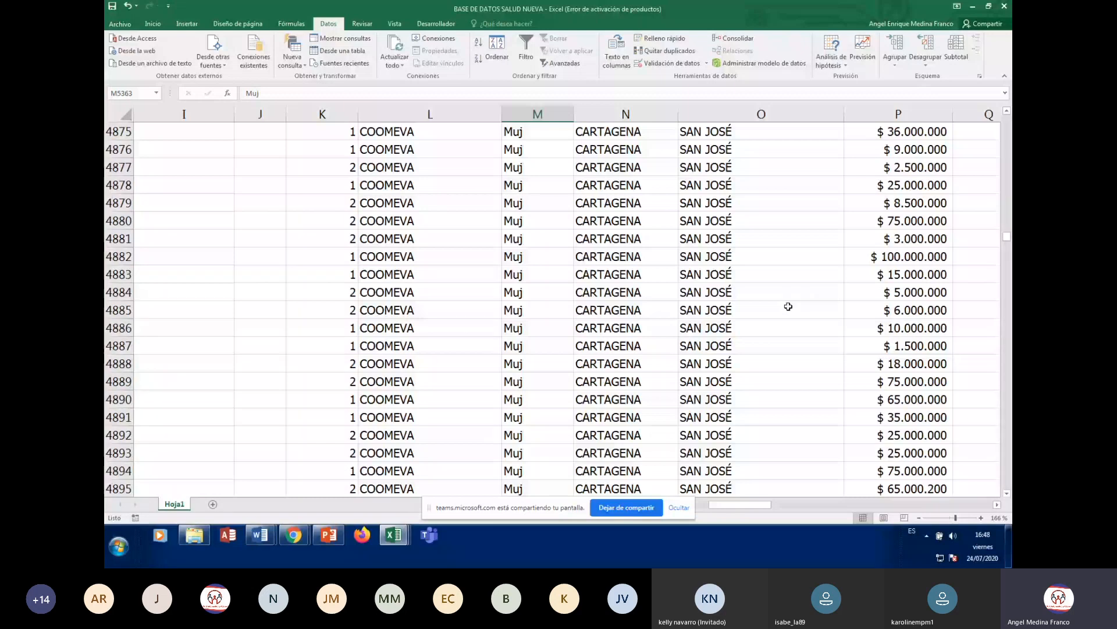
pyautogui.scroll(20, 788, 306)
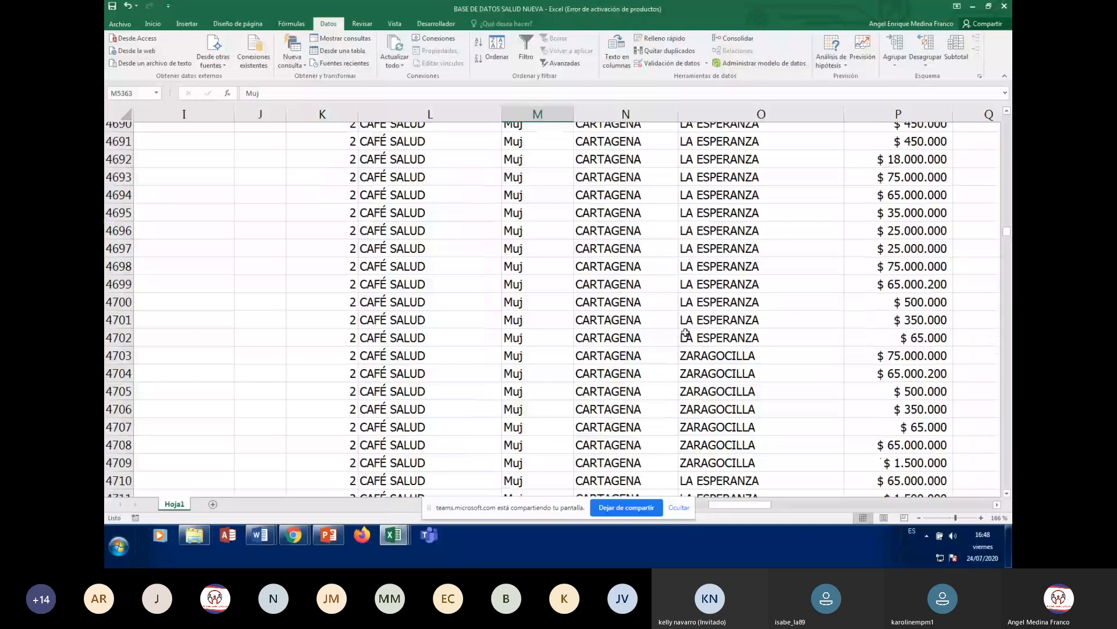
pyautogui.scroll(5, 686, 333)
pyautogui.hotkey('ctrl', 'Home')
# - Move along the headers to MONTO and through the MUNICIPIO column data
pyautogui.press('Right')
pyautogui.press('Right')
pyautogui.press('Right')
pyautogui.press('Right')
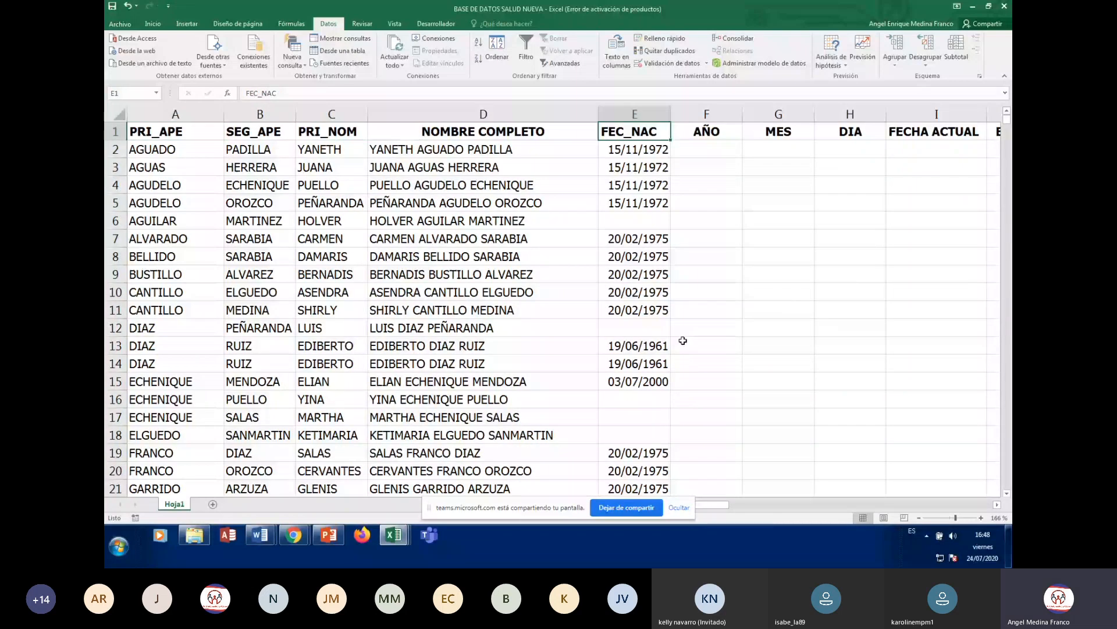
pyautogui.press('Right')
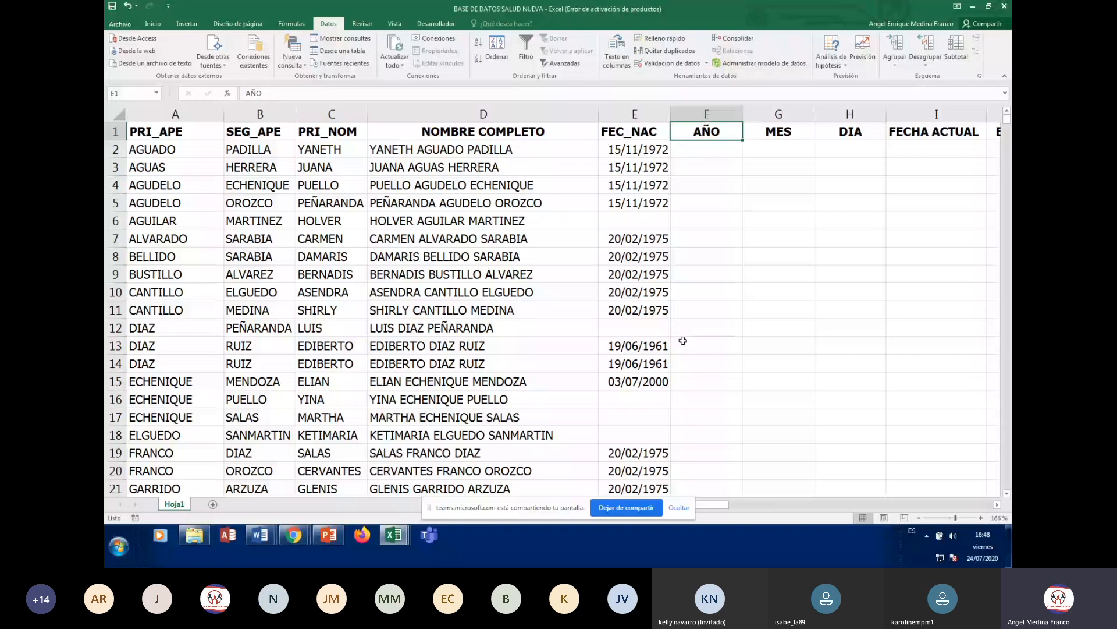
pyautogui.hotkey('ctrl', 'Right')
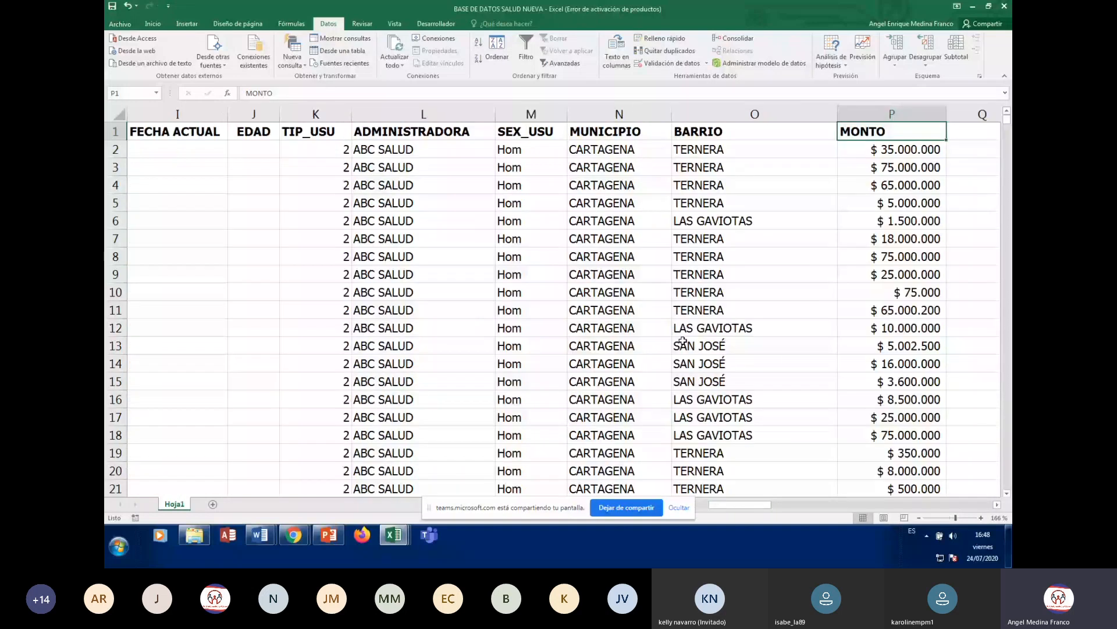
pyautogui.press('Left')
pyautogui.press('Left')
pyautogui.hotkey('ctrl', 'Down')
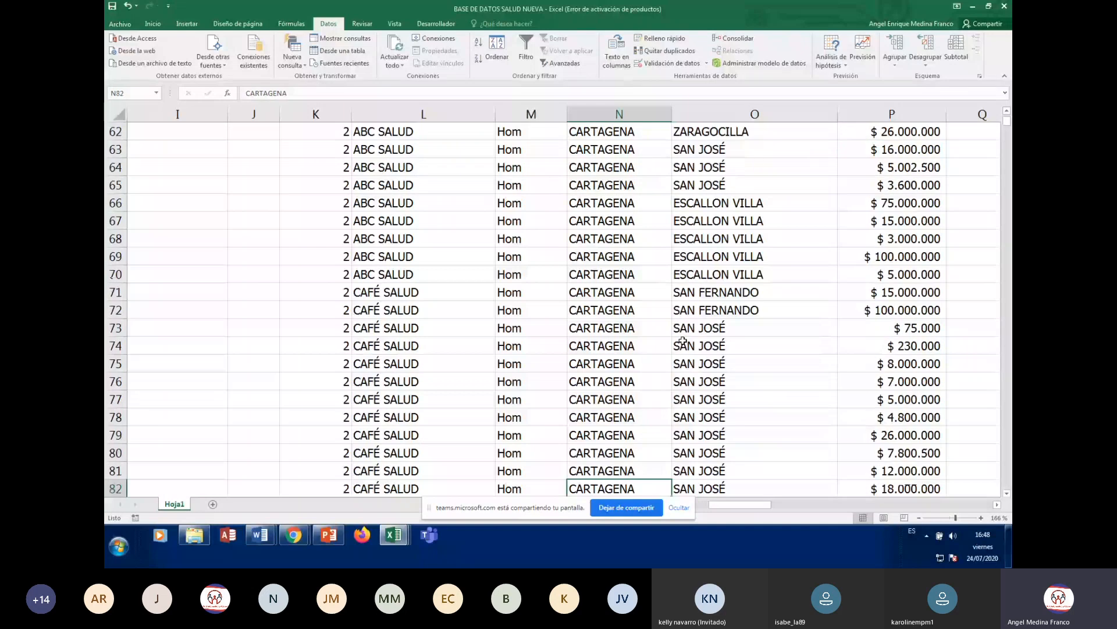
pyautogui.press('Down')
pyautogui.press('Down')
pyautogui.press('Down')
pyautogui.press('Down')
pyautogui.press('Down')
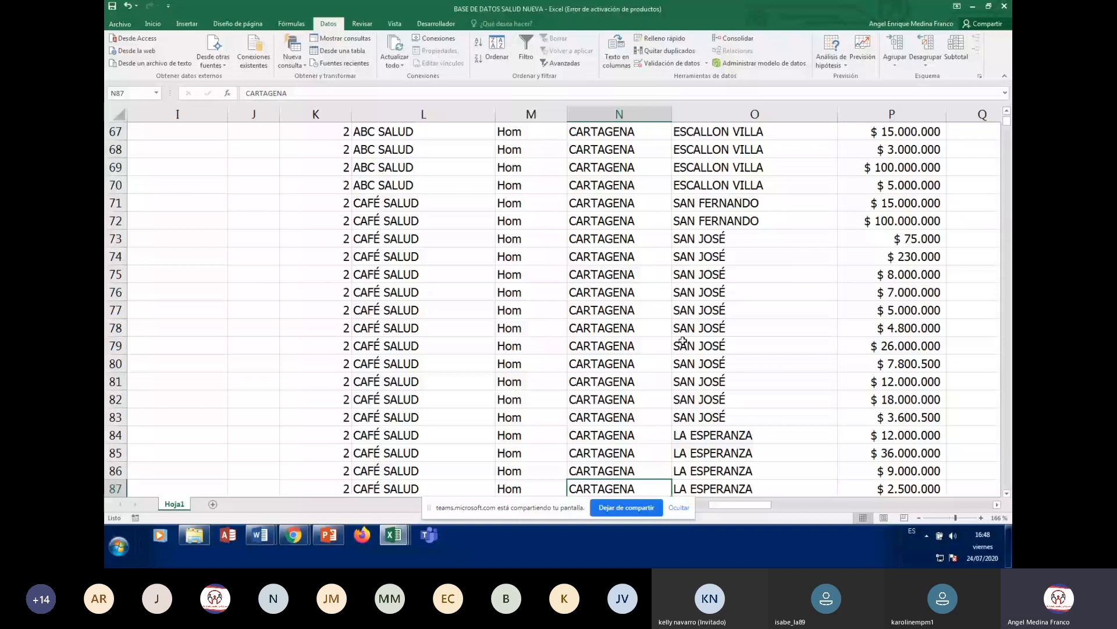
pyautogui.press('Up')
pyautogui.press('Up')
pyautogui.press('Up')
pyautogui.press('Up')
pyautogui.press('Up')
pyautogui.press('Up')
pyautogui.press('Up')
pyautogui.press('Up')
pyautogui.press('Up')
pyautogui.press('Up')
pyautogui.press('Up')
pyautogui.press('Up')
pyautogui.press('Up')
pyautogui.press('Up')
pyautogui.press('Up')
pyautogui.press('Up')
pyautogui.press('Up')
pyautogui.press('Up')
pyautogui.press('Up')
pyautogui.press('Up')
pyautogui.press('Down')
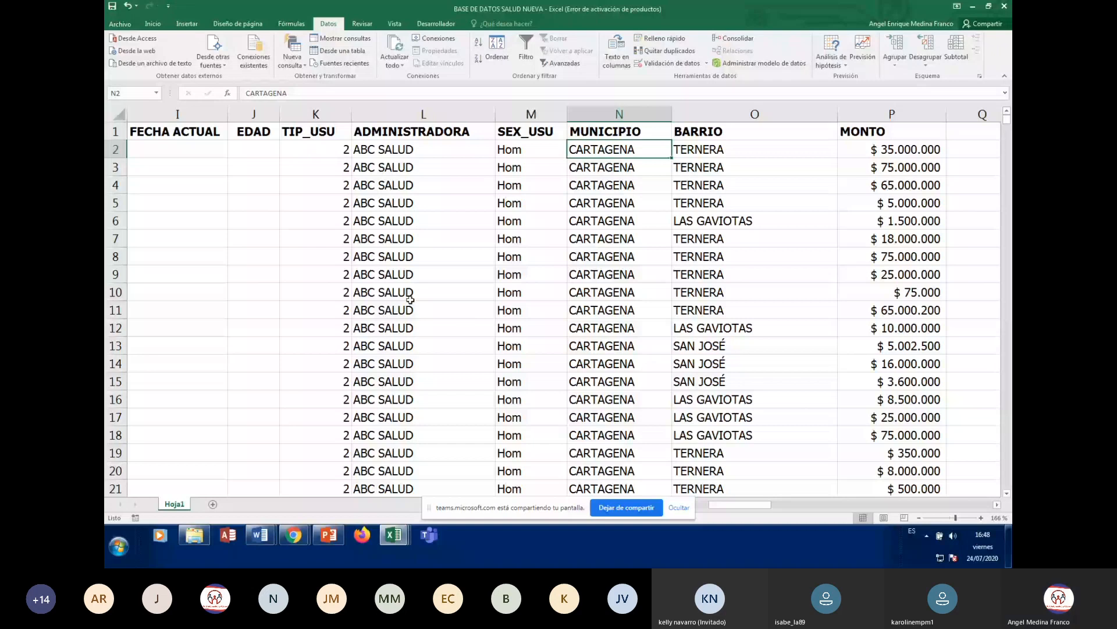
# - Return to column A, check column D's full-name formula, and bring up Ordenar
pyautogui.click(211, 219)
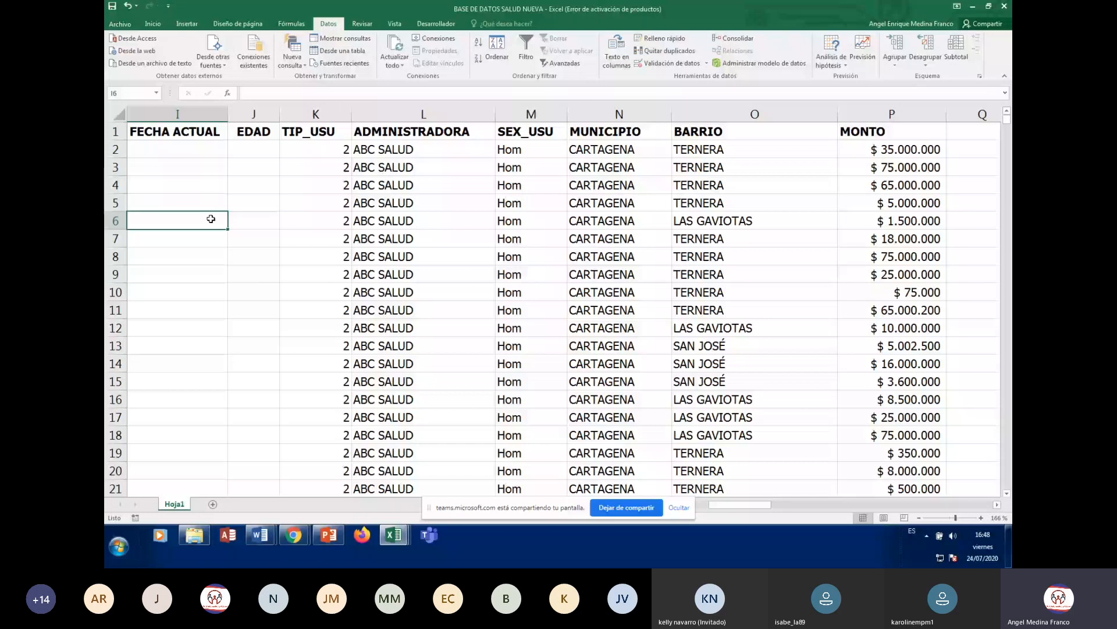
pyautogui.press('Home')
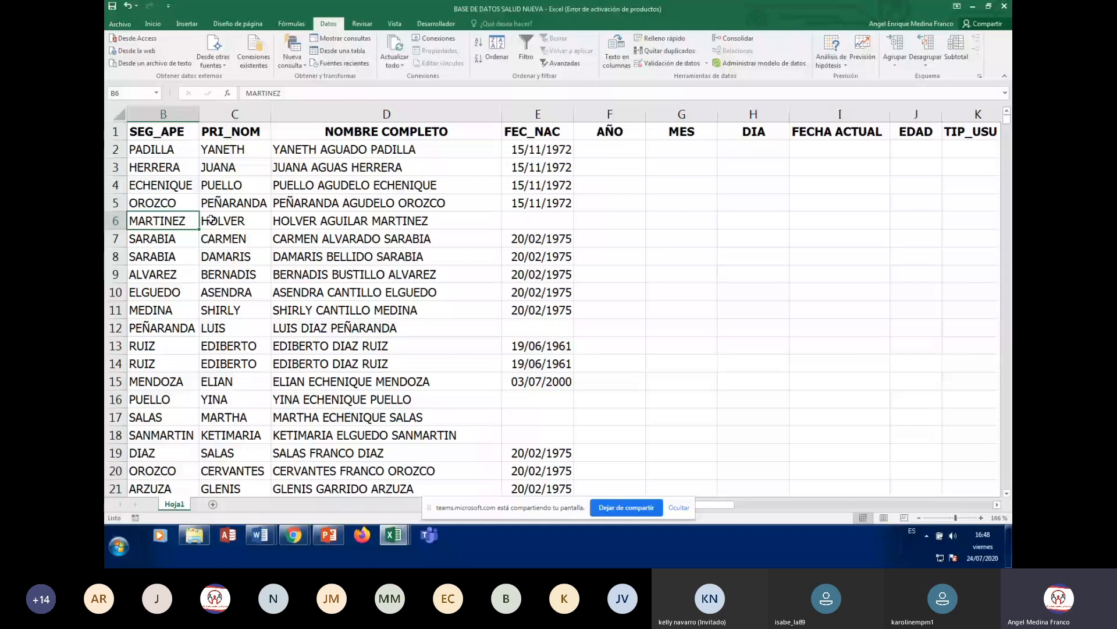
pyautogui.press('Left')
pyautogui.press('Down')
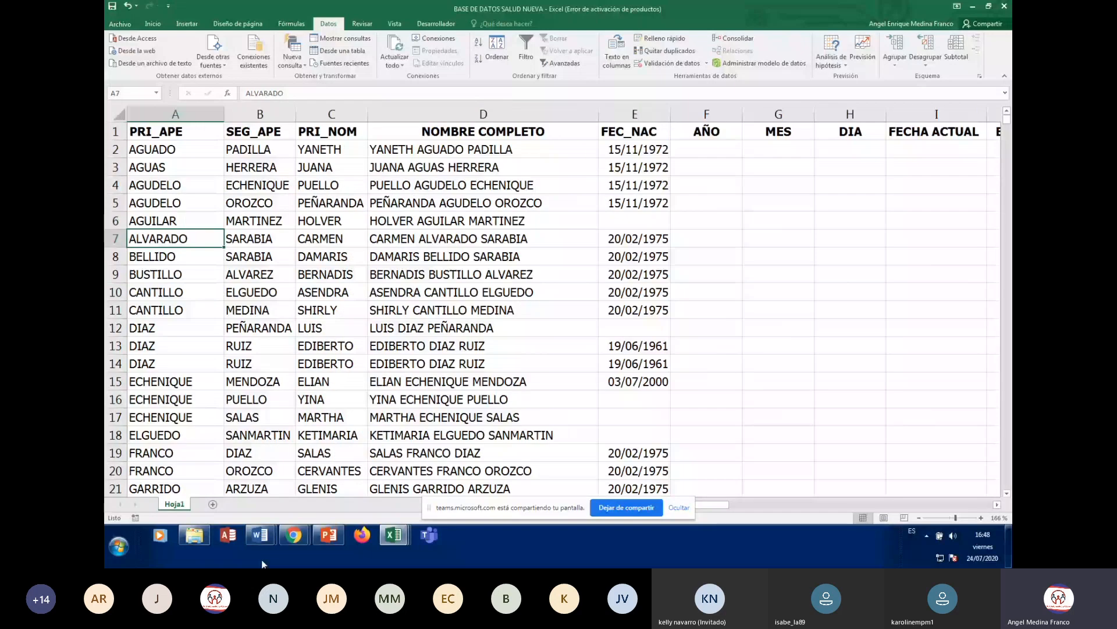
pyautogui.click(479, 275)
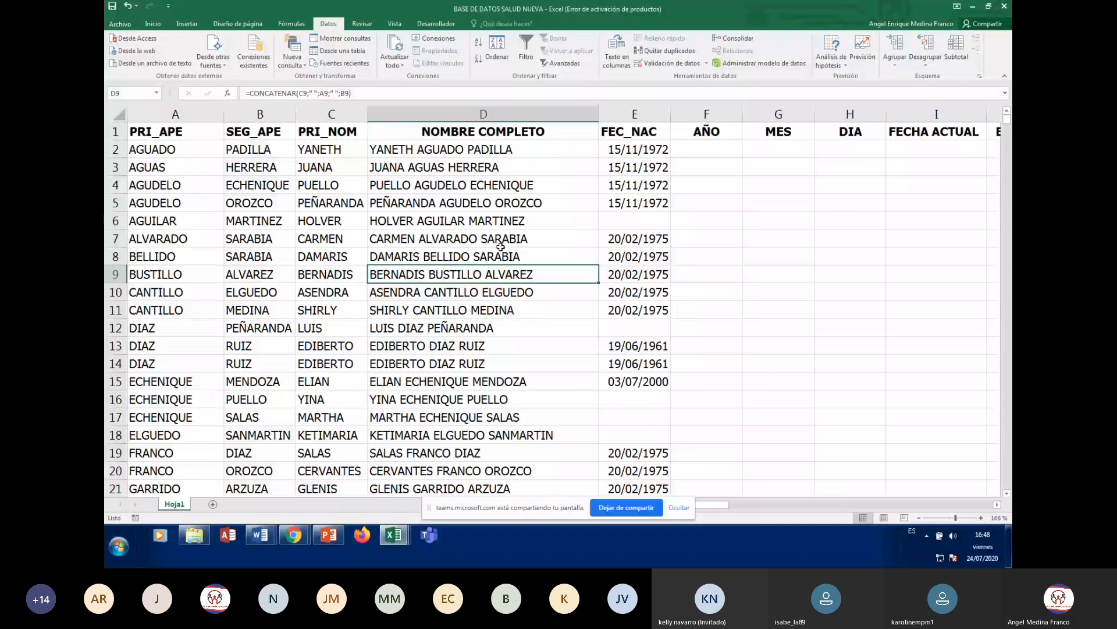
pyautogui.click(501, 244)
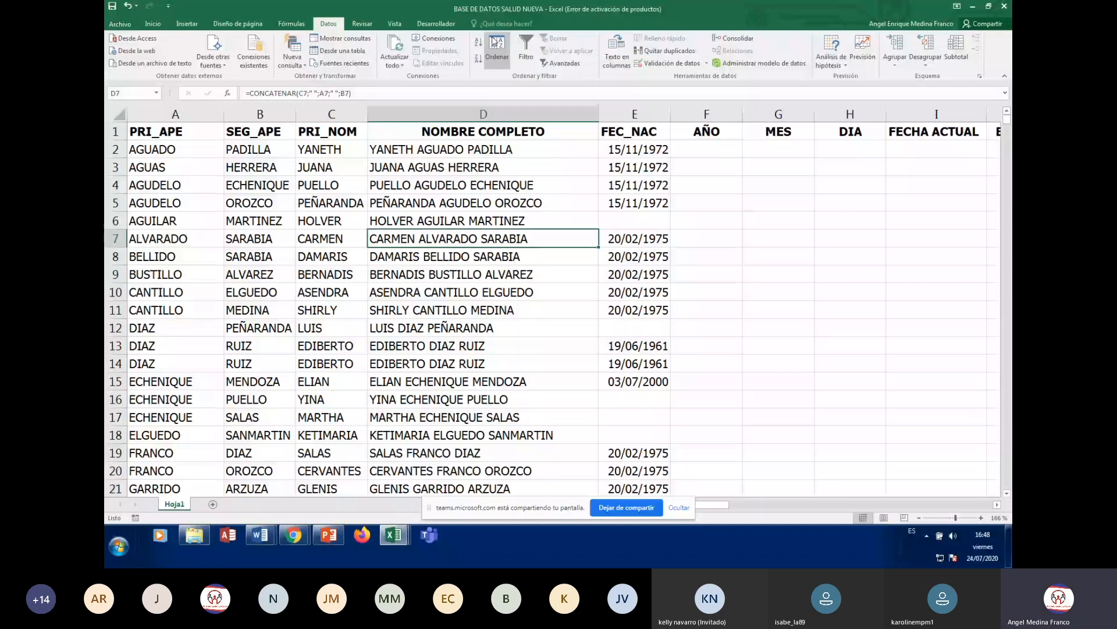
pyautogui.click(495, 43)
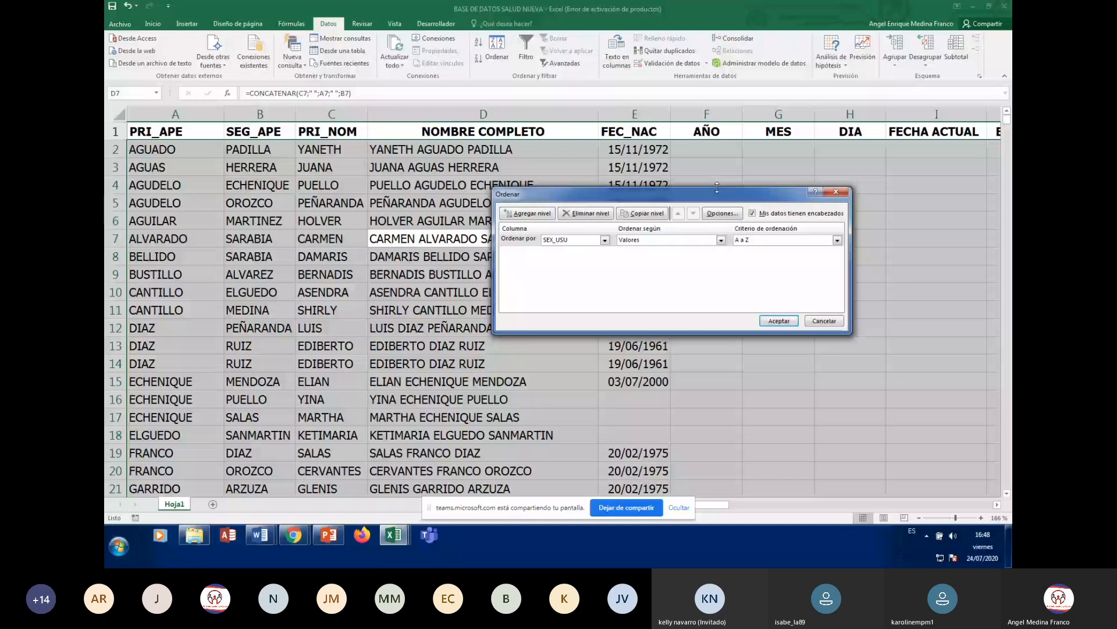
# - Make MUNICIPIO the Ordenar por column and add a second sort level
pyautogui.moveTo(717, 194); pyautogui.dragTo(788, 187)
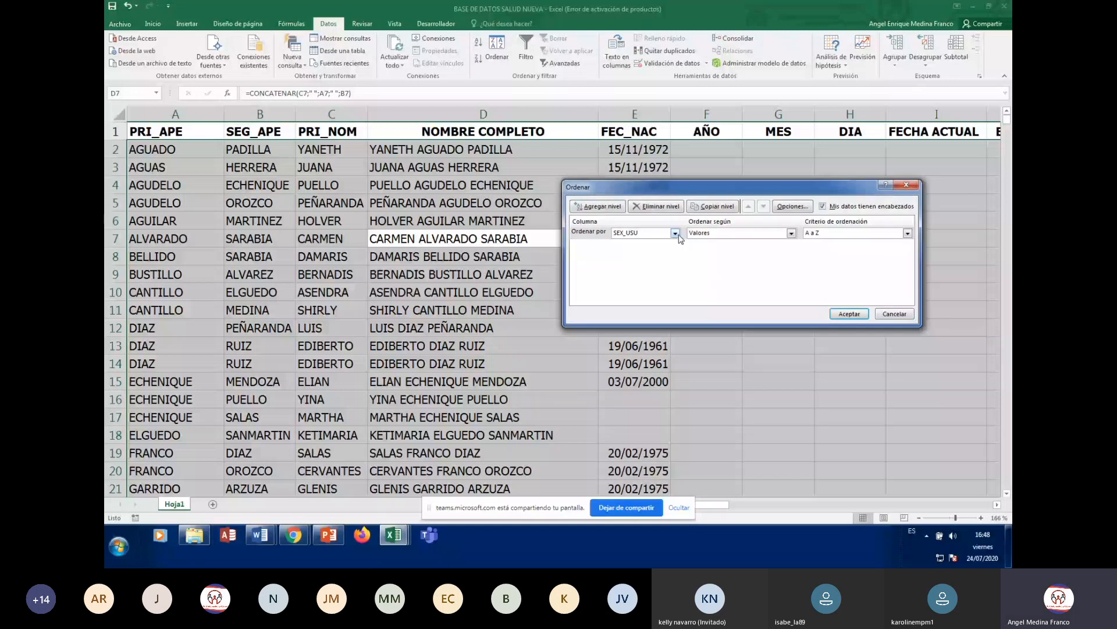
pyautogui.click(675, 234)
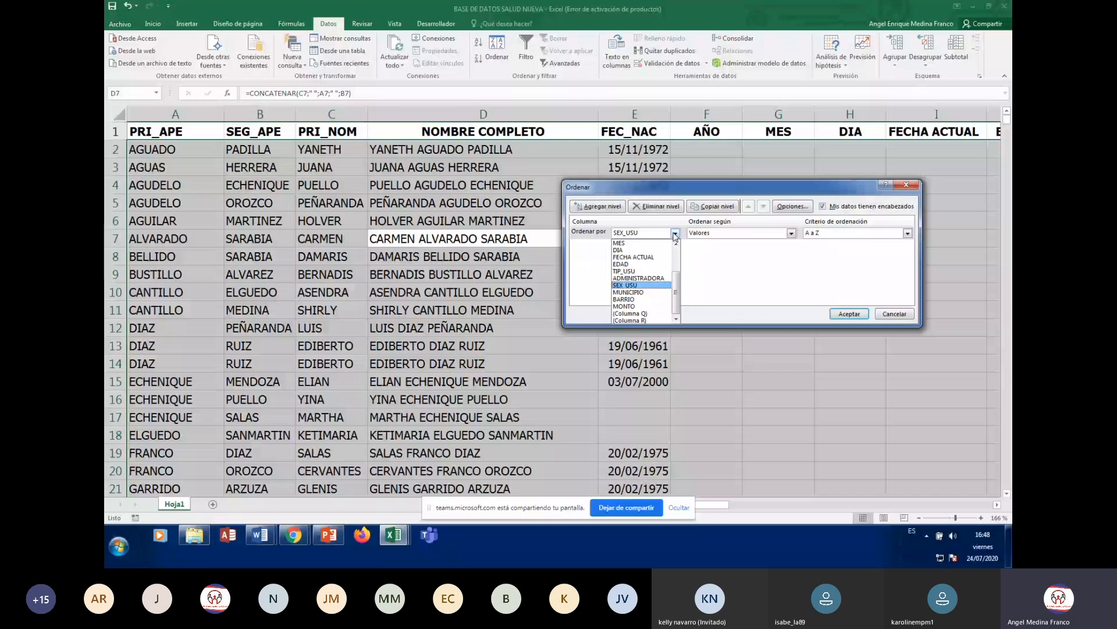
pyautogui.click(656, 296)
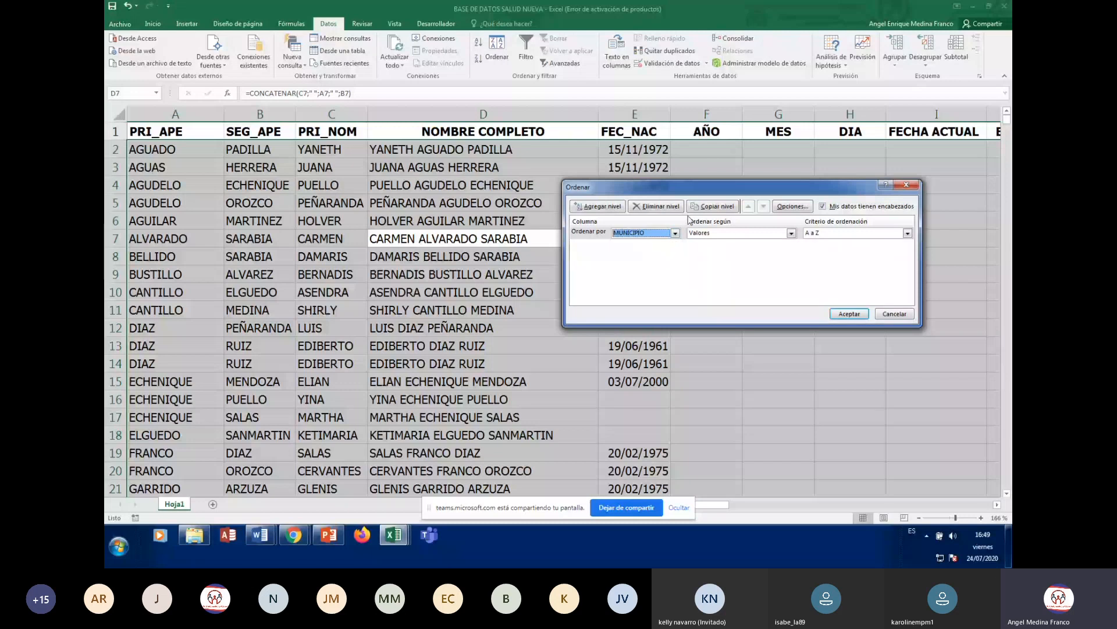
pyautogui.click(598, 206)
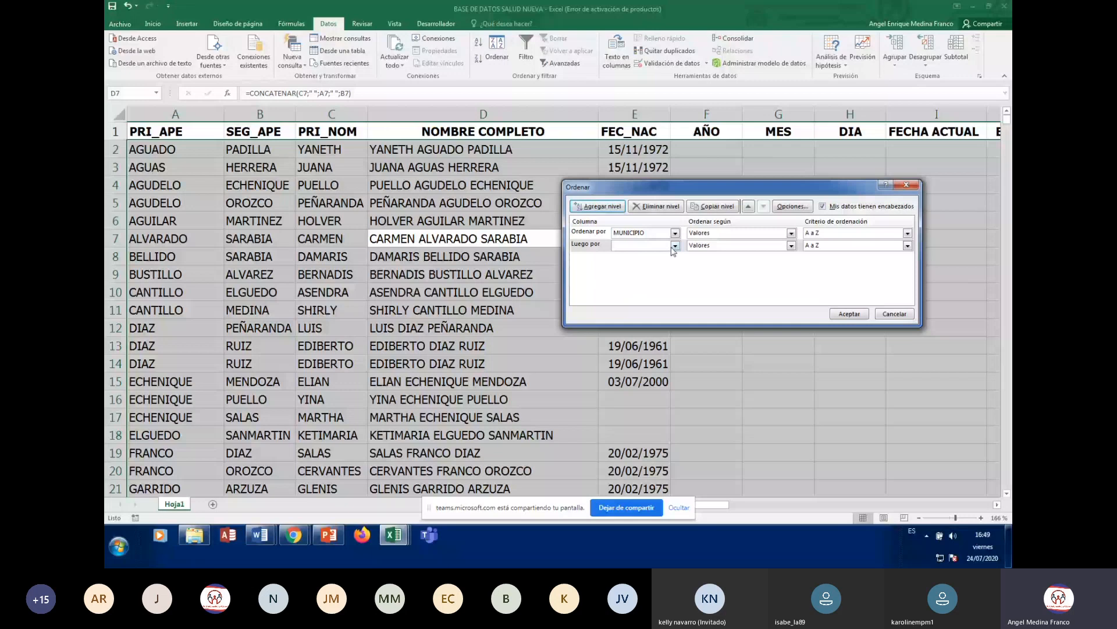
# - Set Luego por to ADMINISTRADORA and apply the MUNICIPIO-then-ADMINISTRADORA sort, both A to Z
pyautogui.click(674, 246)
pyautogui.click(653, 338)
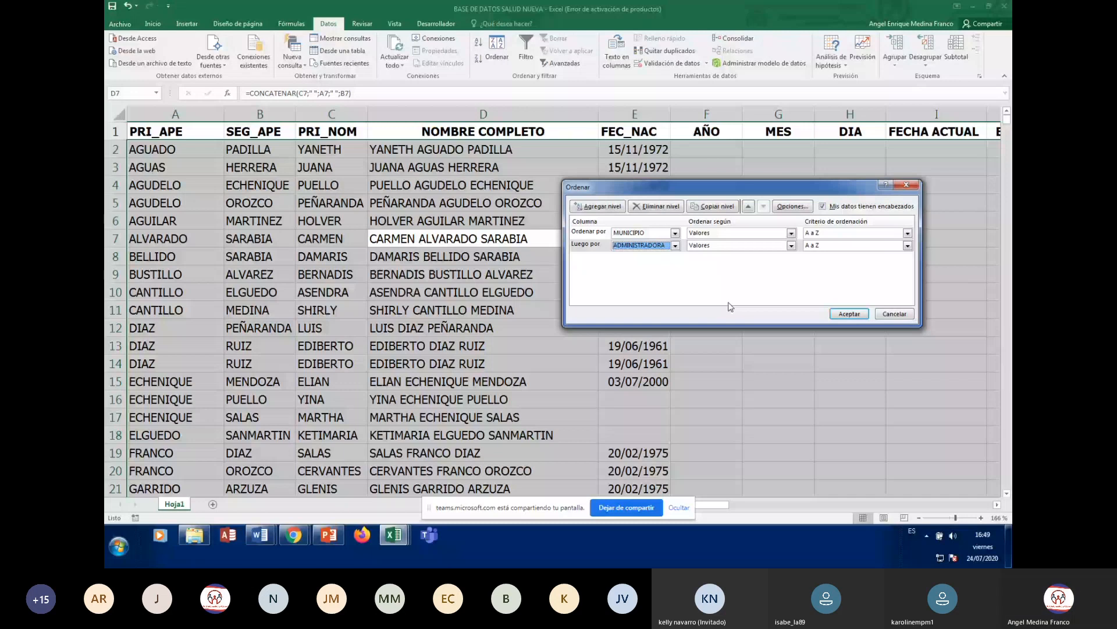
pyautogui.click(856, 317)
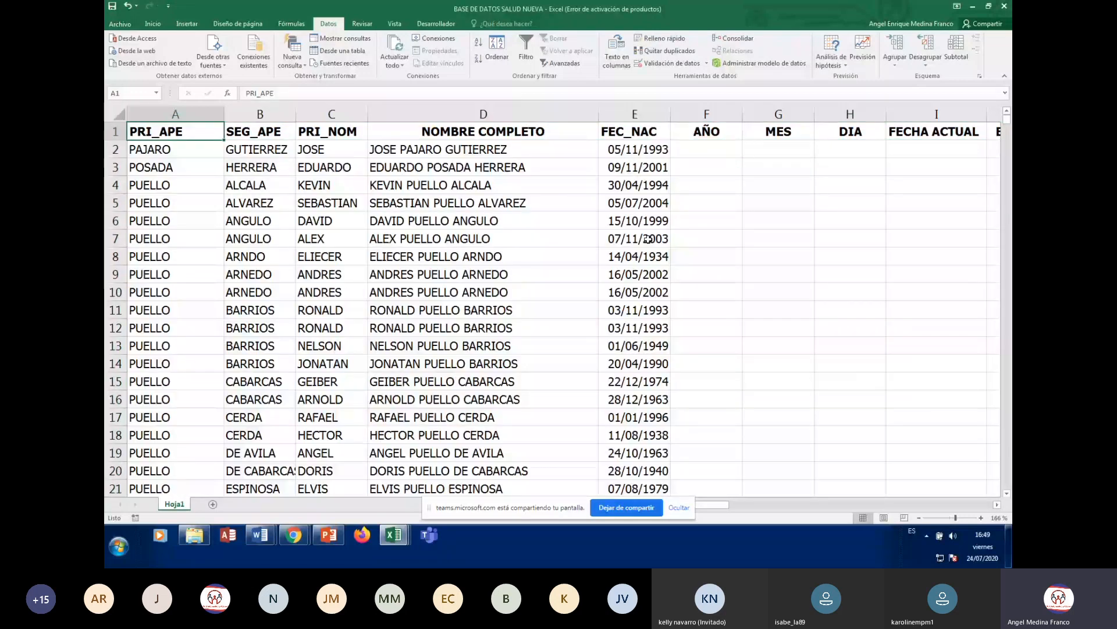
pyautogui.press('Down')
pyautogui.press('Up')
pyautogui.press('Right')
pyautogui.press('Right')
pyautogui.press('Right')
pyautogui.press('Right')
pyautogui.press('Right')
pyautogui.press('Right')
pyautogui.press('Right')
pyautogui.press('Right')
pyautogui.press('Right')
pyautogui.press('Right')
pyautogui.press('Right')
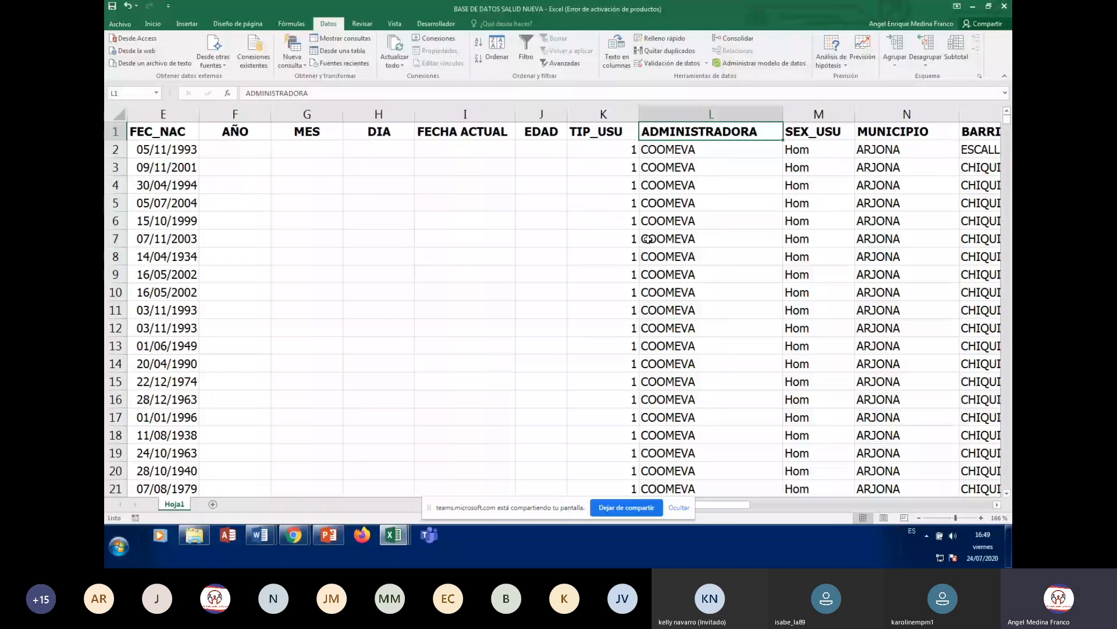
pyautogui.press('Left')
pyautogui.press('Left')
pyautogui.press('Left')
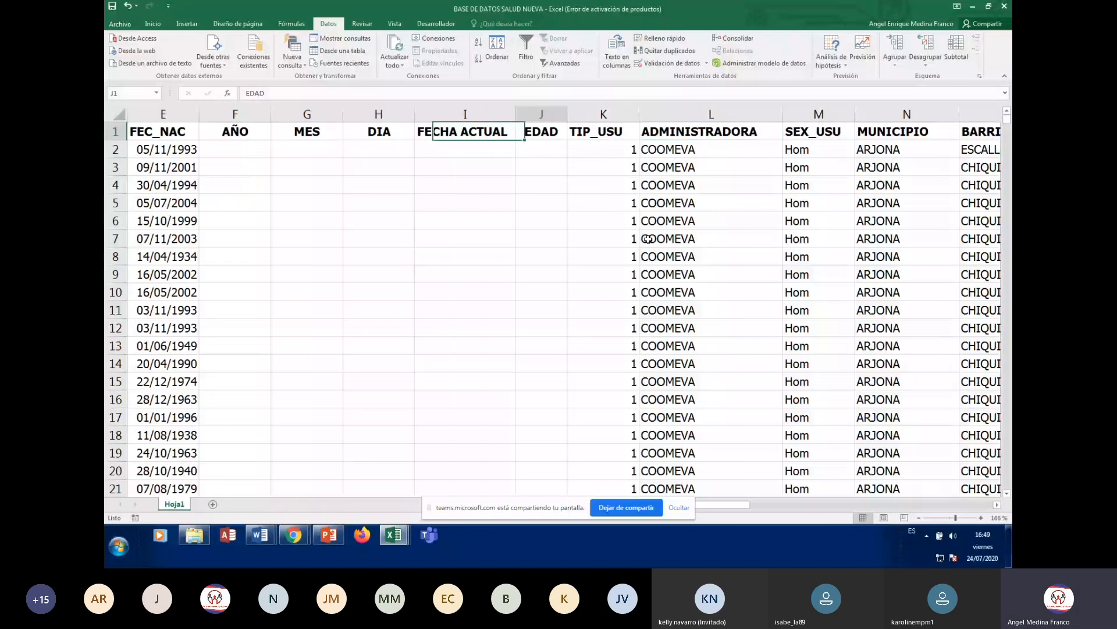
pyautogui.press('Right')
pyautogui.press('Right')
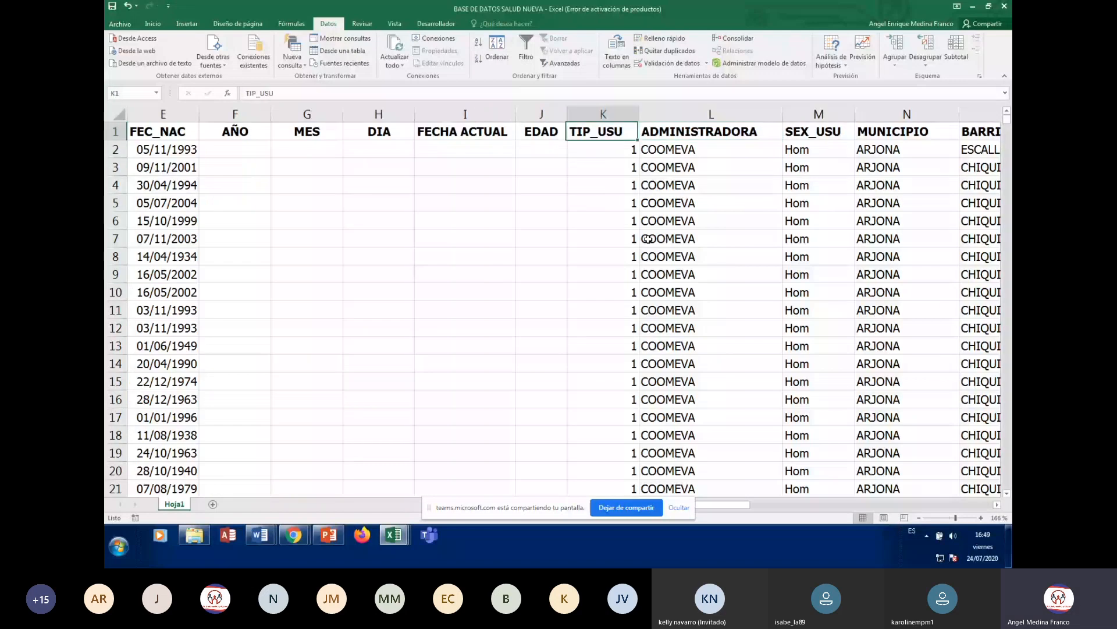
pyautogui.press('Right')
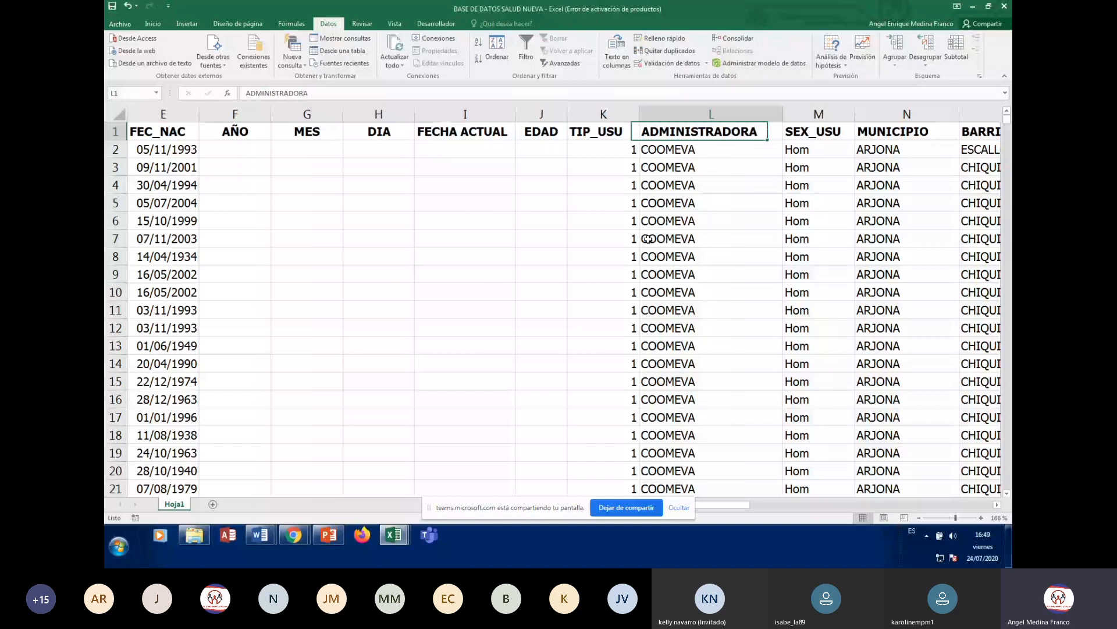
pyautogui.press('Down')
pyautogui.press('Right')
pyautogui.press('Right')
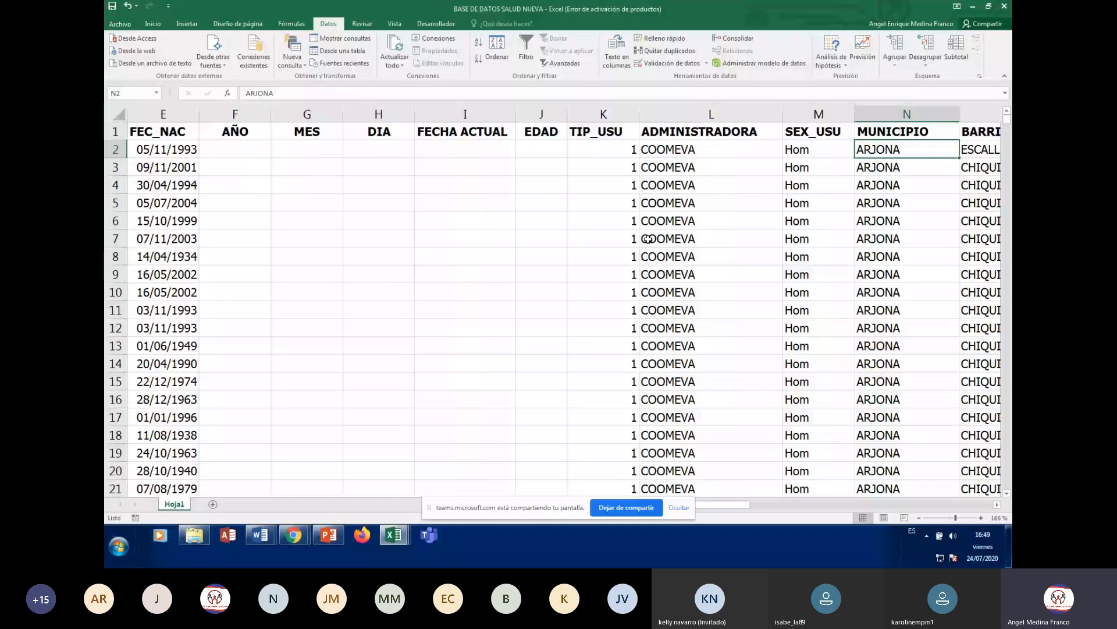
pyautogui.press('Down')
pyautogui.press('Down')
pyautogui.press('Down')
pyautogui.press('Down')
pyautogui.press('Down')
pyautogui.press('Down')
pyautogui.press('Down')
pyautogui.press('Down')
pyautogui.press('Down')
pyautogui.press('Down')
pyautogui.press('Down')
pyautogui.press('Down')
pyautogui.press('Down')
pyautogui.press('Down')
pyautogui.press('Down')
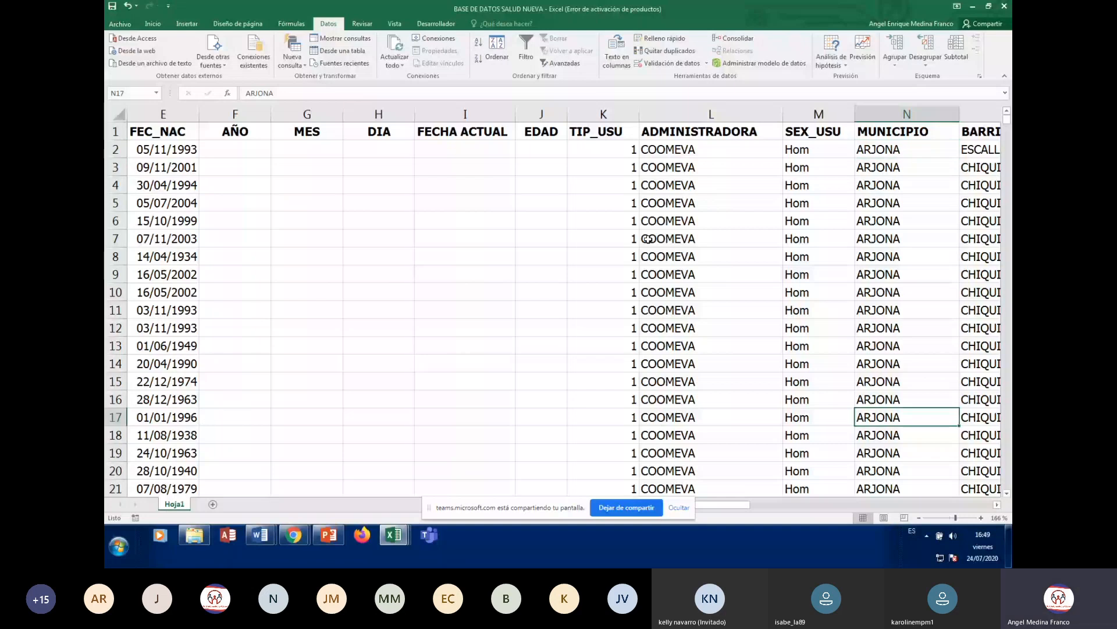
pyautogui.press('Down')
pyautogui.press('Down')
pyautogui.press('Down')
pyautogui.press('Down')
pyautogui.press('Down')
pyautogui.press('Down')
pyautogui.press('Down')
pyautogui.press('Down')
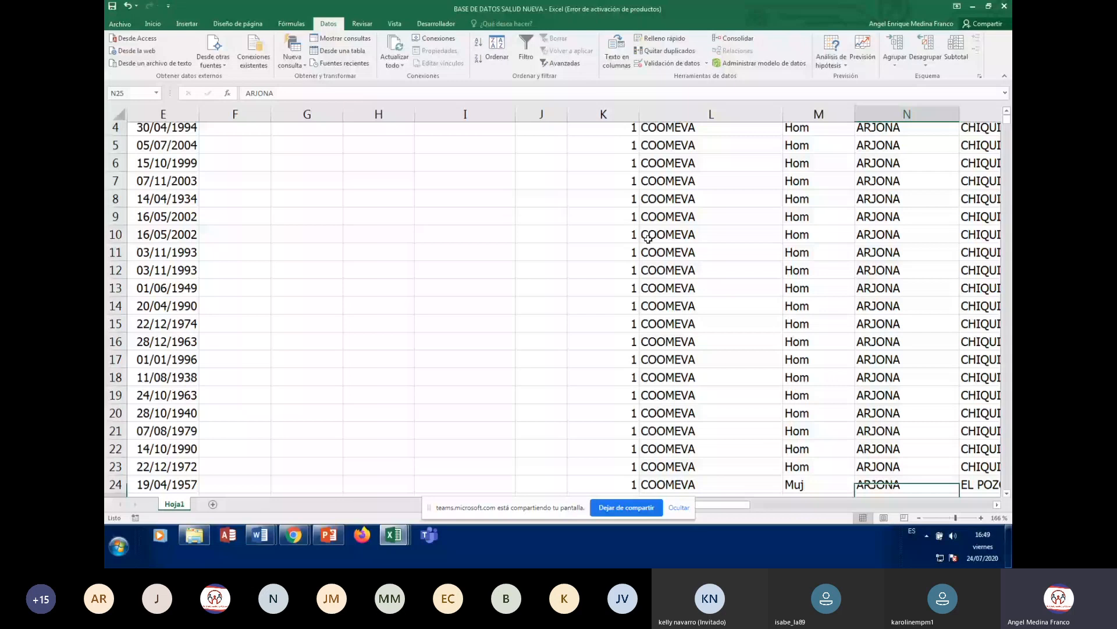
pyautogui.press('Down')
pyautogui.press('Down')
pyautogui.press('Down')
pyautogui.press('Down')
pyautogui.press('Down')
pyautogui.press('Down')
pyautogui.press('Down')
pyautogui.press('Down')
pyautogui.press('Down')
pyautogui.press('Down')
pyautogui.press('Down')
pyautogui.press('Down')
pyautogui.press('Down')
pyautogui.press('Down')
pyautogui.press('Down')
pyautogui.press('Down')
pyautogui.press('Down')
pyautogui.press('Down')
pyautogui.press('Down')
pyautogui.press('Down')
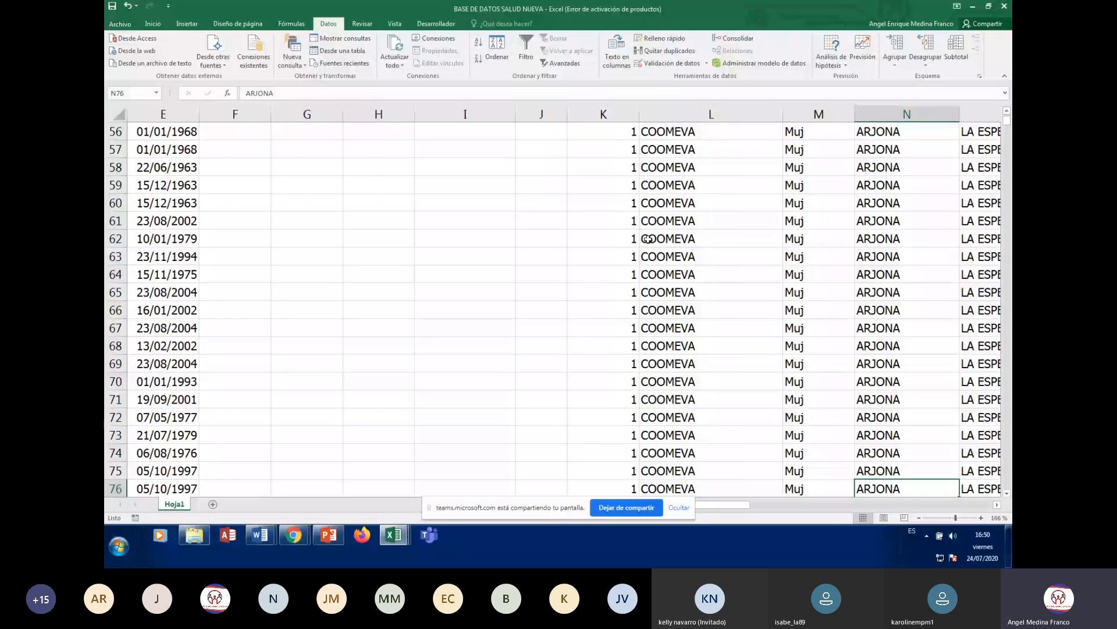
pyautogui.press('Down')
pyautogui.press('Down')
pyautogui.press('Down')
pyautogui.press('Down')
pyautogui.press('Down')
pyautogui.press('Down')
pyautogui.press('Down')
pyautogui.press('Down')
pyautogui.press('Down')
pyautogui.press('Down')
pyautogui.press('Down')
pyautogui.press('Down')
pyautogui.press('Down')
pyautogui.press('Down')
pyautogui.press('Down')
pyautogui.press('Down')
pyautogui.press('Down')
pyautogui.press('Down')
pyautogui.press('Down')
pyautogui.press('Down')
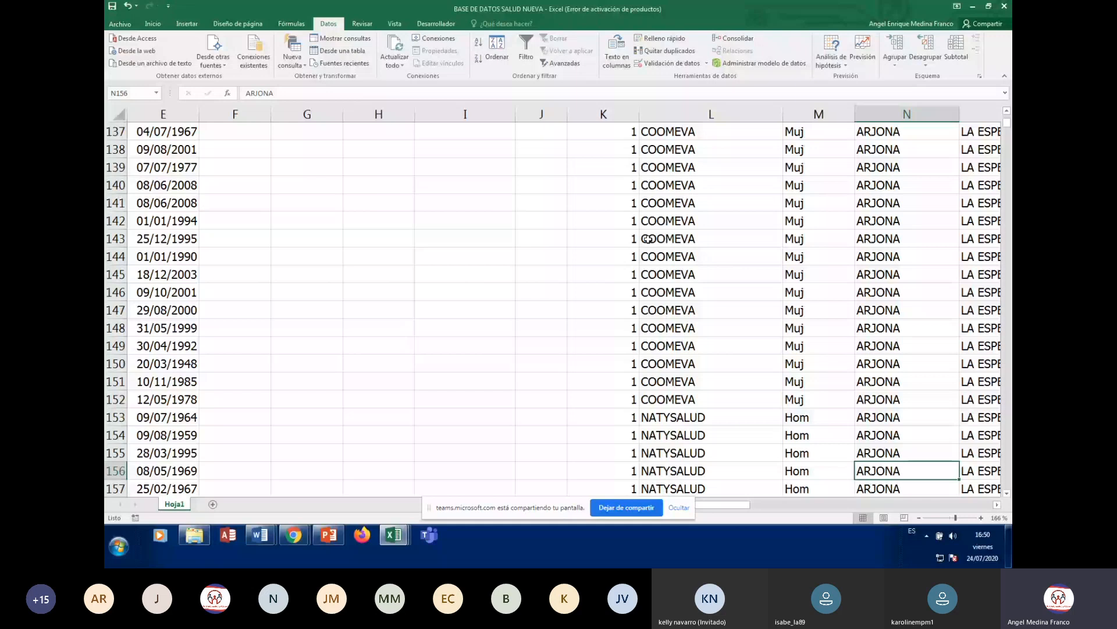
pyautogui.press('Down')
pyautogui.press('Down')
pyautogui.press('Down')
pyautogui.press('Down')
pyautogui.press('Down')
pyautogui.press('Down')
pyautogui.press('Down')
pyautogui.press('Down')
pyautogui.press('Down')
pyautogui.press('Down')
pyautogui.press('Down')
pyautogui.press('Down')
pyautogui.press('Down')
pyautogui.press('Down')
pyautogui.press('Down')
pyautogui.press('Down')
pyautogui.press('Down')
pyautogui.press('Down')
pyautogui.press('Down')
pyautogui.press('Down')
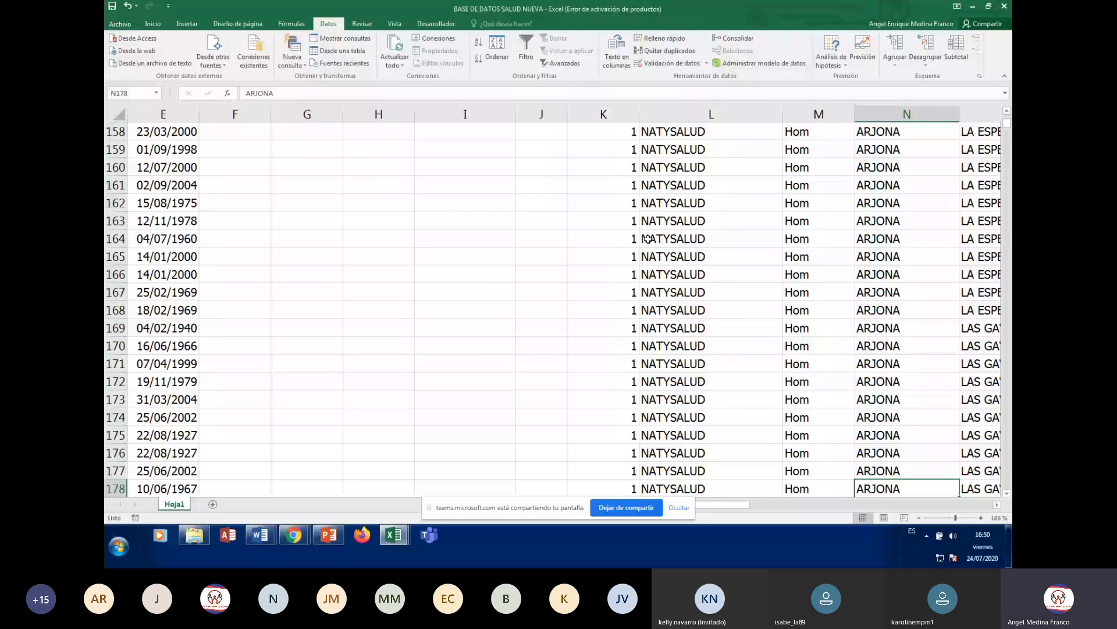
pyautogui.press('pagedown')
pyautogui.press('pagedown')
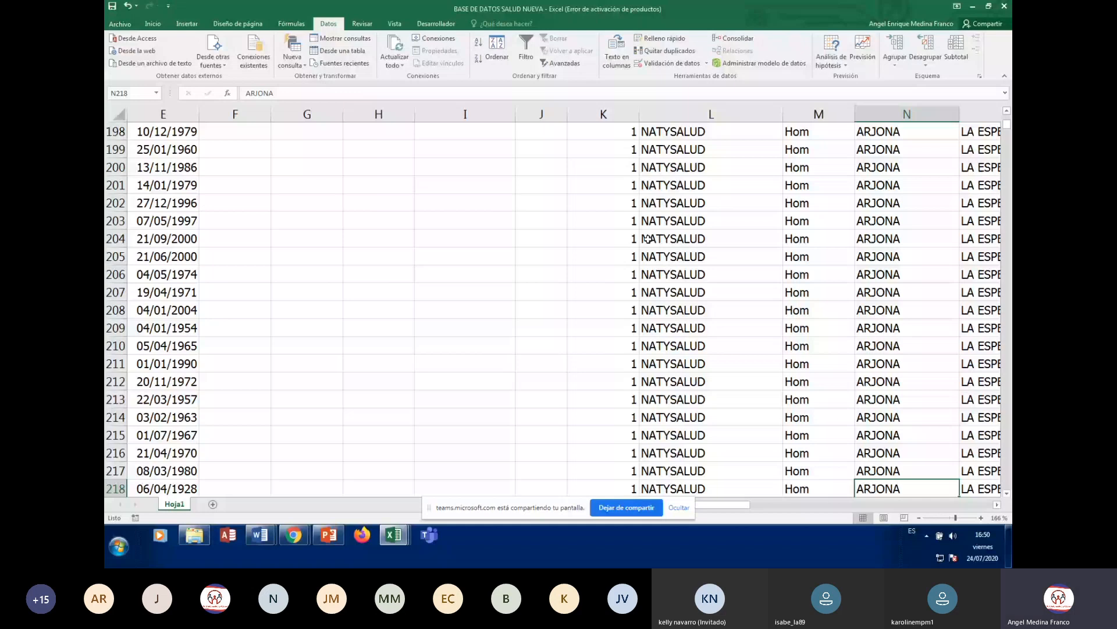
pyautogui.press('pagedown')
pyautogui.press('pagedown')
pyautogui.press('pagedown')
pyautogui.press('pagedown')
pyautogui.press('pagedown')
pyautogui.press('pagedown')
pyautogui.press('pagedown')
pyautogui.press('pagedown')
pyautogui.press('pagedown')
pyautogui.press('pagedown')
pyautogui.press('pagedown')
pyautogui.press('pagedown')
pyautogui.press('pagedown')
pyautogui.press('pagedown')
pyautogui.press('pagedown')
pyautogui.press('pagedown')
pyautogui.press('pagedown')
pyautogui.press('pagedown')
pyautogui.press('pagedown')
pyautogui.press('pagedown')
pyautogui.press('pagedown')
pyautogui.press('pagedown')
pyautogui.press('pagedown')
pyautogui.press('pagedown')
pyautogui.press('pagedown')
pyautogui.press('pagedown')
pyautogui.press('pagedown')
pyautogui.press('pagedown')
pyautogui.press('pagedown')
pyautogui.press('pagedown')
pyautogui.press('pagedown')
pyautogui.press('pagedown')
pyautogui.press('pagedown')
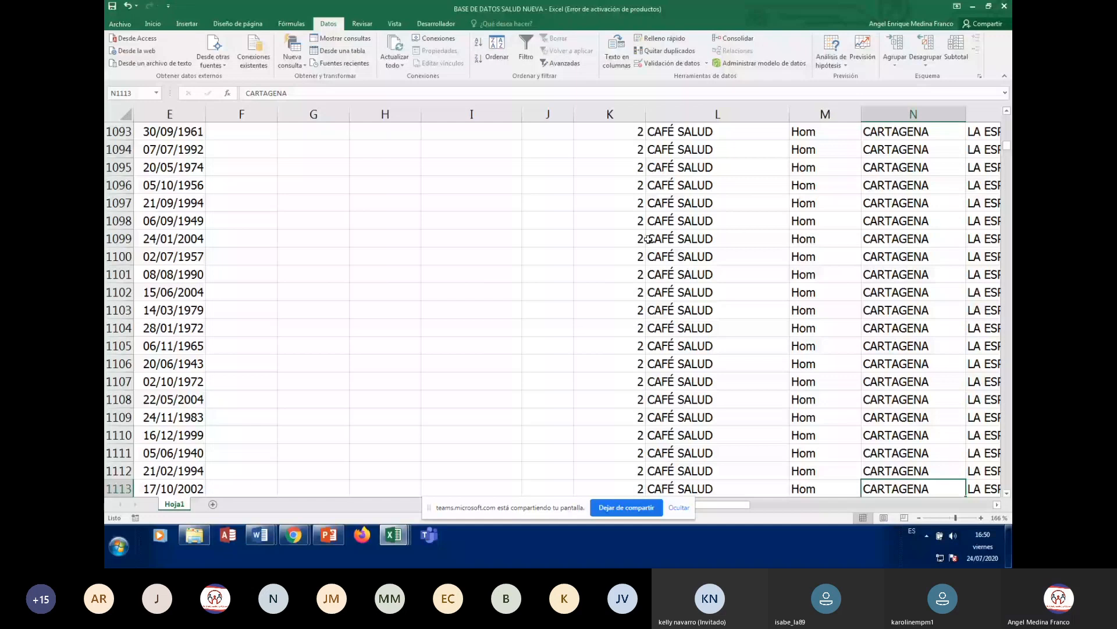
pyautogui.press('pagedown')
pyautogui.press('pagedown')
pyautogui.press('pagedown')
pyautogui.press('pagedown')
pyautogui.press('pagedown')
pyautogui.press('pagedown')
pyautogui.press('pagedown')
pyautogui.press('pagedown')
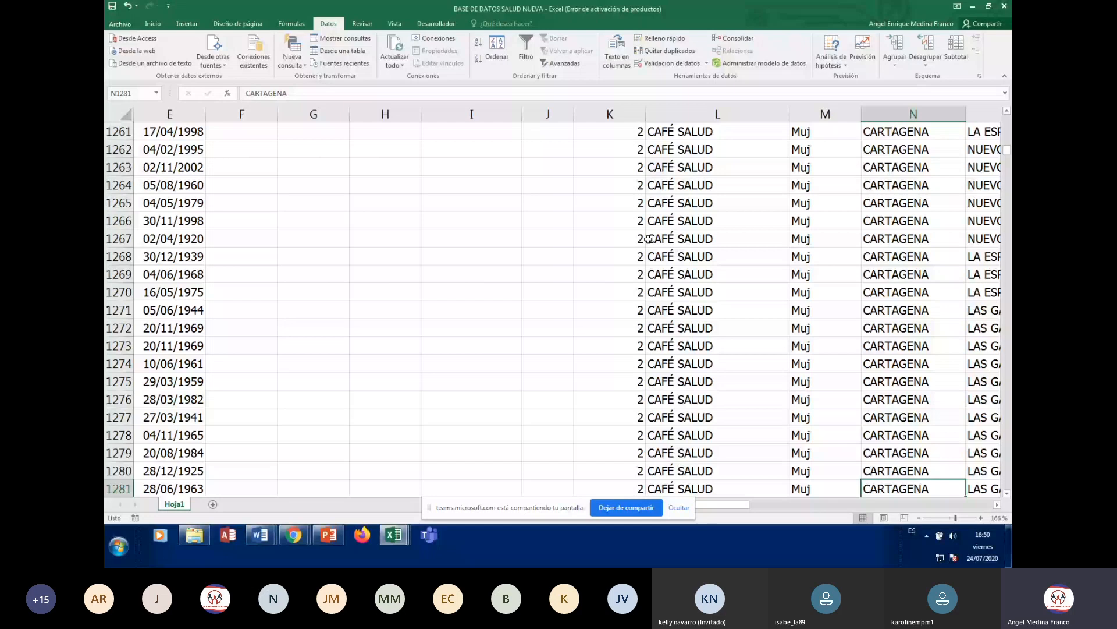
pyautogui.press('pagedown')
pyautogui.press('pagedown')
pyautogui.press('pagedown')
pyautogui.press('pagedown')
pyautogui.press('pagedown')
pyautogui.press('pagedown')
pyautogui.press('pagedown')
pyautogui.press('pagedown')
pyautogui.press('pagedown')
pyautogui.press('pagedown')
pyautogui.press('pagedown')
pyautogui.press('pagedown')
pyautogui.press('pagedown')
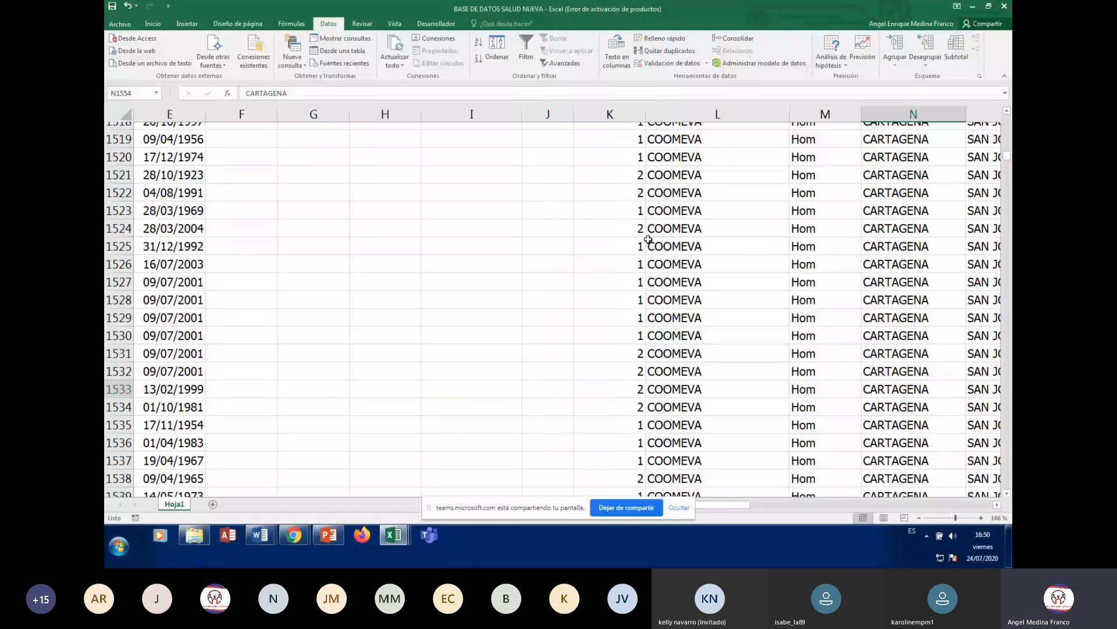
pyautogui.press('pagedown')
pyautogui.press('pagedown')
pyautogui.press('pagedown')
pyautogui.press('pagedown')
pyautogui.press('pagedown')
pyautogui.press('pagedown')
pyautogui.press('pagedown')
pyautogui.press('pagedown')
pyautogui.press('pagedown')
pyautogui.press('pagedown')
pyautogui.press('pagedown')
pyautogui.press('pagedown')
pyautogui.press('pagedown')
pyautogui.press('pagedown')
pyautogui.press('pagedown')
pyautogui.press('pagedown')
pyautogui.press('pagedown')
pyautogui.press('pagedown')
pyautogui.press('pagedown')
pyautogui.press('pagedown')
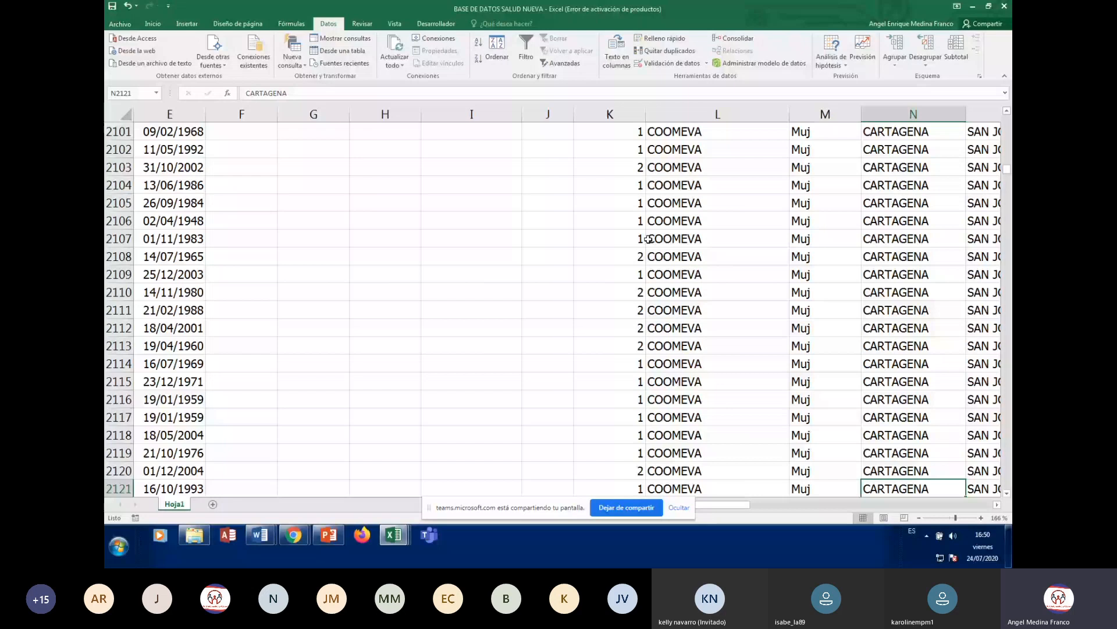
pyautogui.press('pagedown')
pyautogui.press('pagedown')
pyautogui.press('pagedown')
pyautogui.press('pagedown')
pyautogui.press('pagedown')
pyautogui.press('pagedown')
pyautogui.press('pagedown')
pyautogui.press('pagedown')
pyautogui.press('pagedown')
pyautogui.press('pagedown')
pyautogui.press('pagedown')
pyautogui.press('pagedown')
pyautogui.press('pagedown')
pyautogui.press('pagedown')
pyautogui.press('pagedown')
pyautogui.press('pagedown')
pyautogui.press('pagedown')
pyautogui.press('pagedown')
pyautogui.press('pagedown')
pyautogui.press('pagedown')
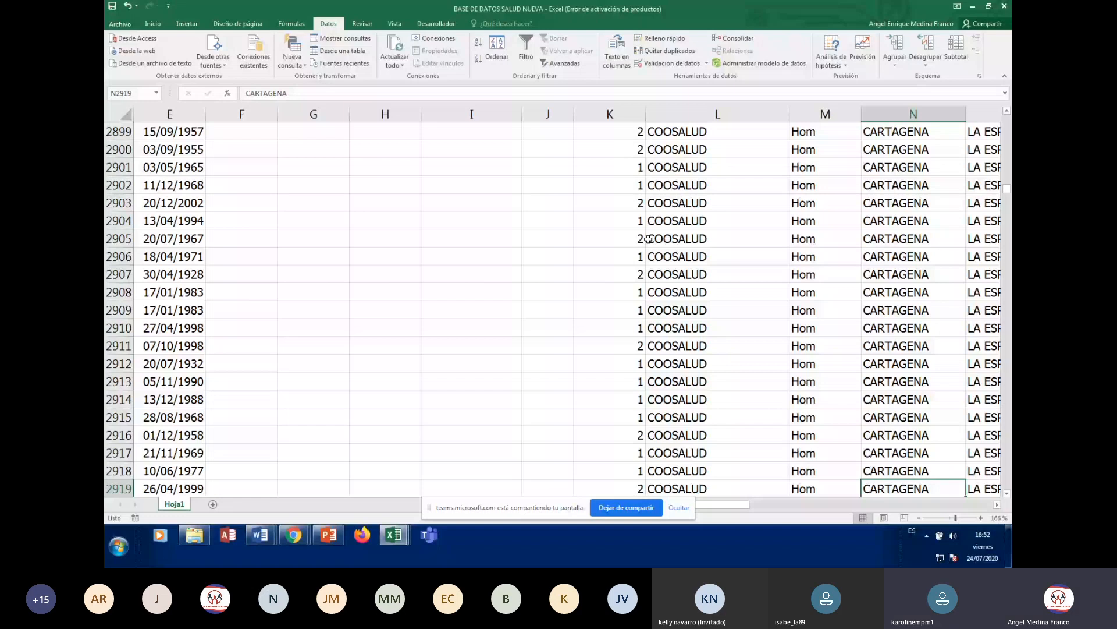
pyautogui.scroll(8, 650, 310)
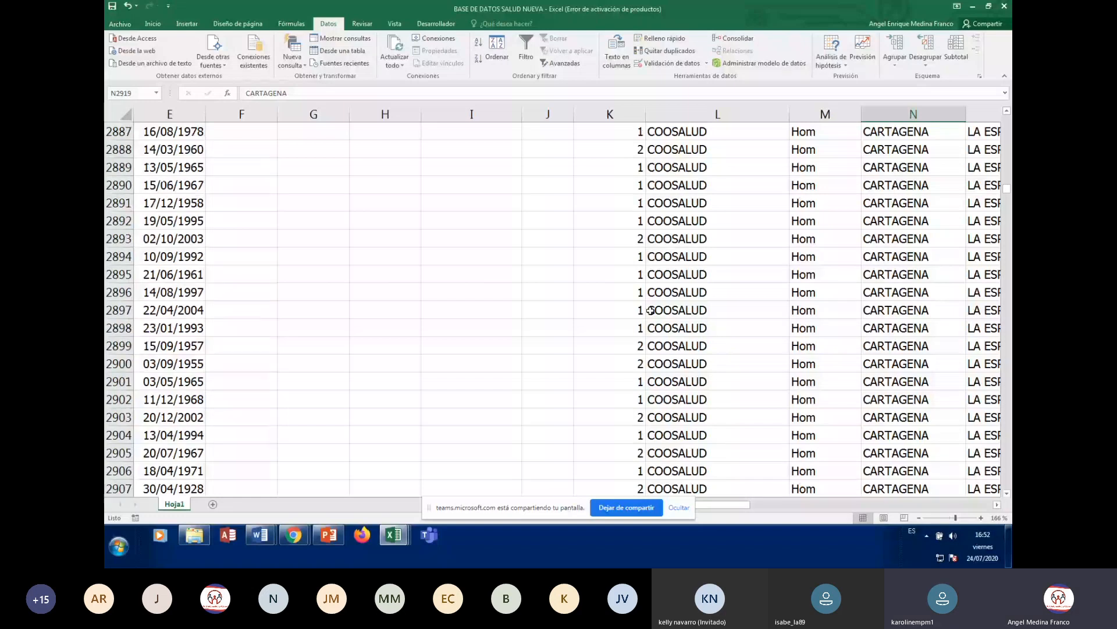
pyautogui.scroll(3, 650, 310)
pyautogui.scroll(4, 650, 310)
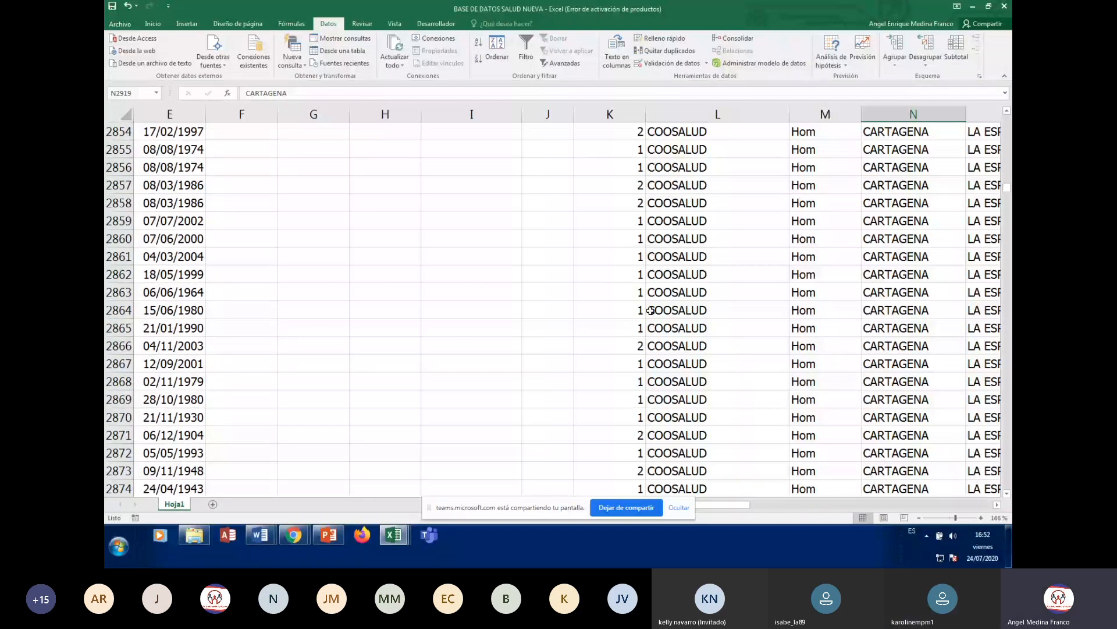
pyautogui.hotkey('ctrl', 'Home')
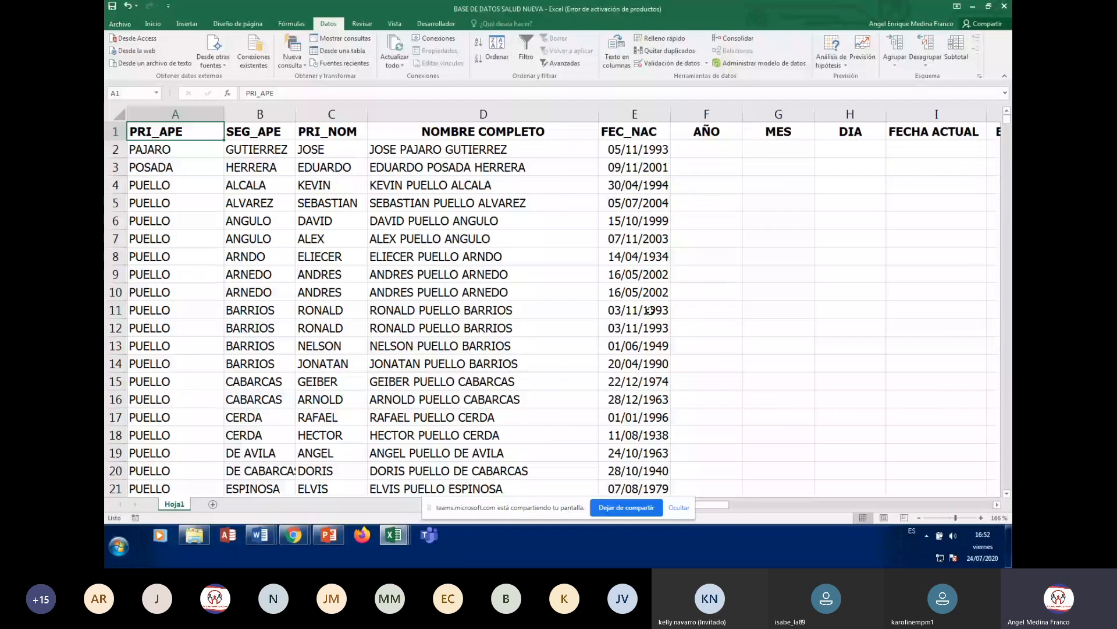
pyautogui.press('Right')
pyautogui.press('Right')
pyautogui.press('Right')
pyautogui.press('Right')
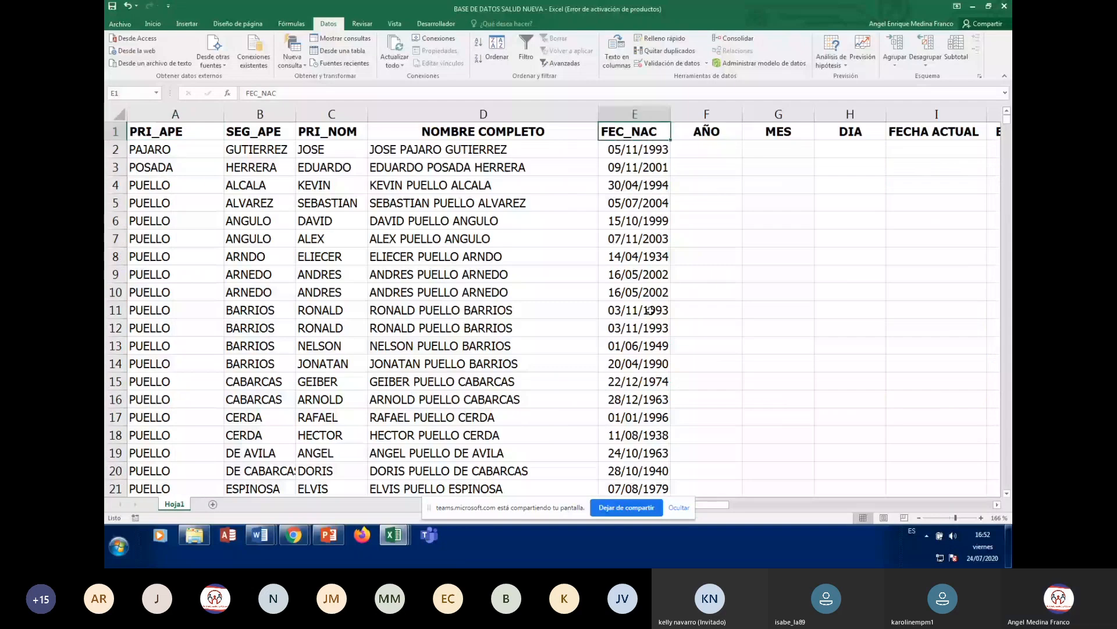
pyautogui.press('Right')
pyautogui.press('Right')
pyautogui.press('Right')
pyautogui.press('Right')
pyautogui.press('Right')
pyautogui.press('Right')
pyautogui.press('Right')
pyautogui.press('Right')
pyautogui.press('Right')
pyautogui.press('Right')
pyautogui.press('Right')
pyautogui.press('Right')
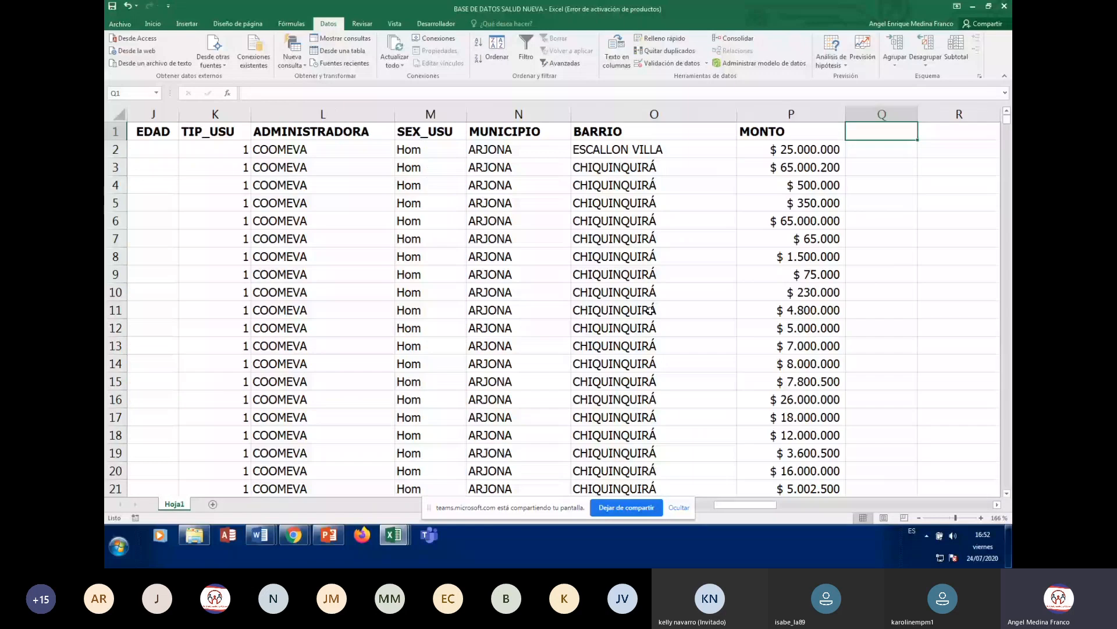
pyautogui.press('Left')
pyautogui.press('Left')
pyautogui.press('Left')
pyautogui.press('Left')
pyautogui.press('Left')
pyautogui.press('Left')
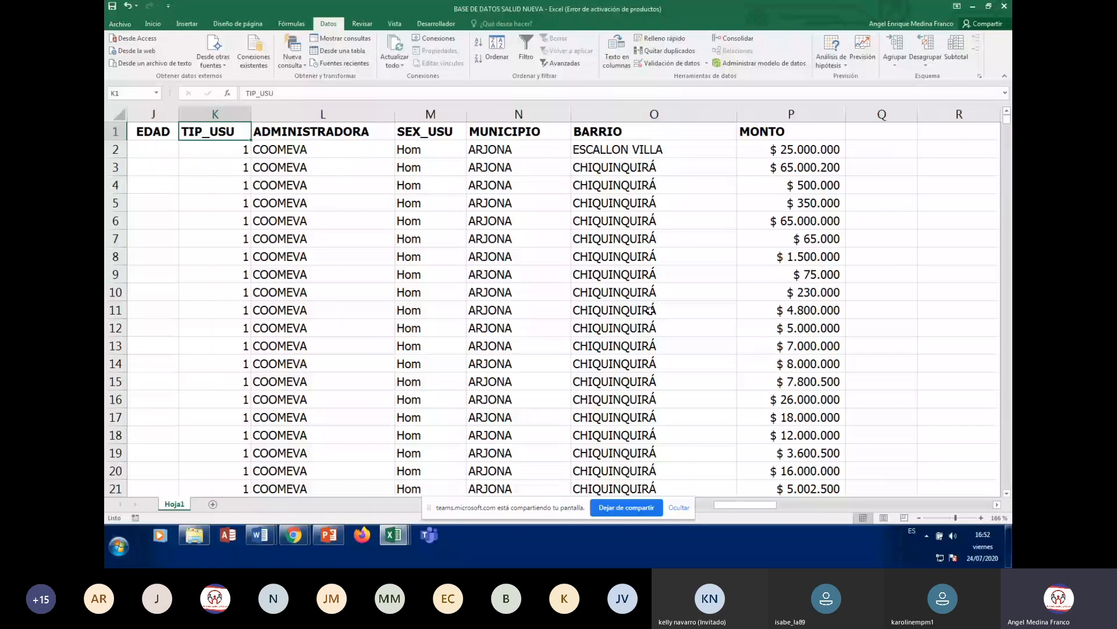
pyautogui.press('Right')
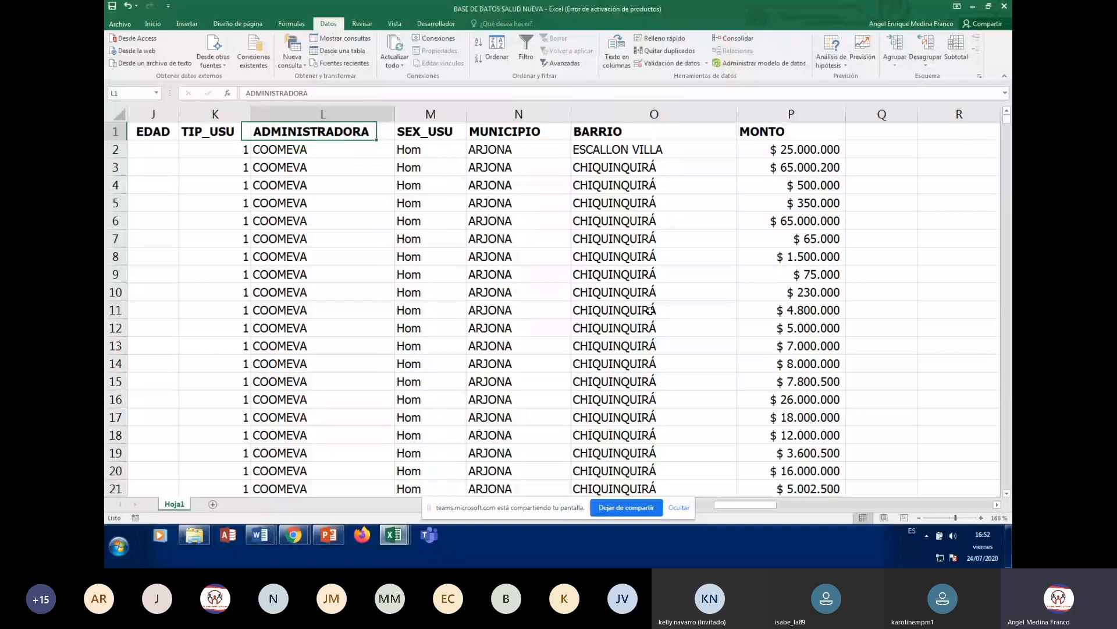
pyautogui.press('Down')
pyautogui.press('Down')
pyautogui.press('Down')
pyautogui.press('Down')
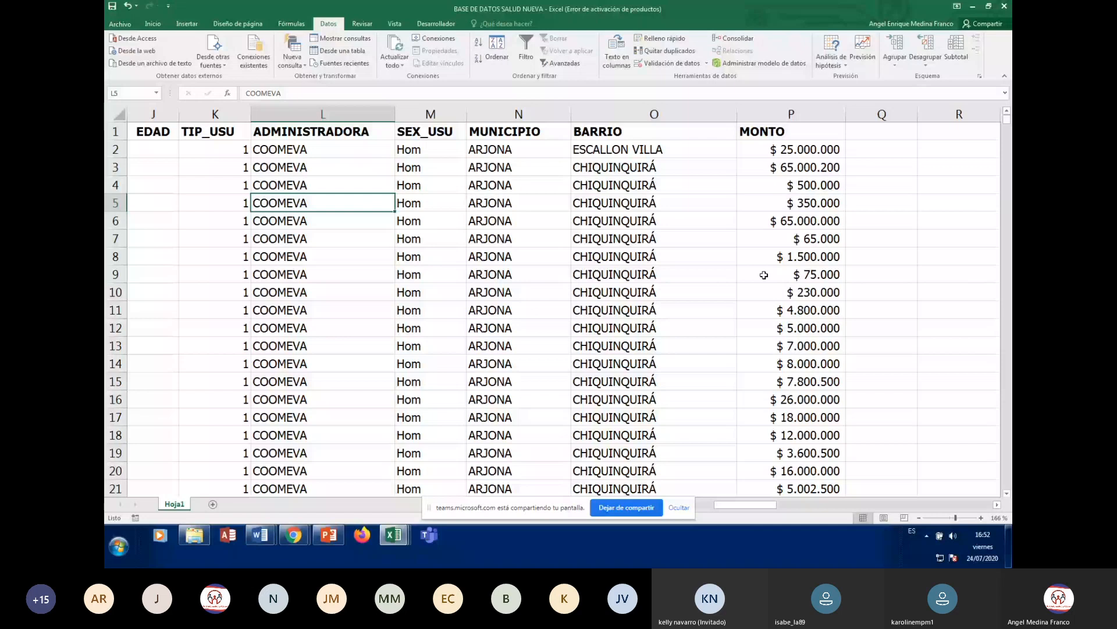
# - Change Ordenar por to BARRIO, keeping ADMINISTRADORA second, and apply the sort
pyautogui.click(497, 47)
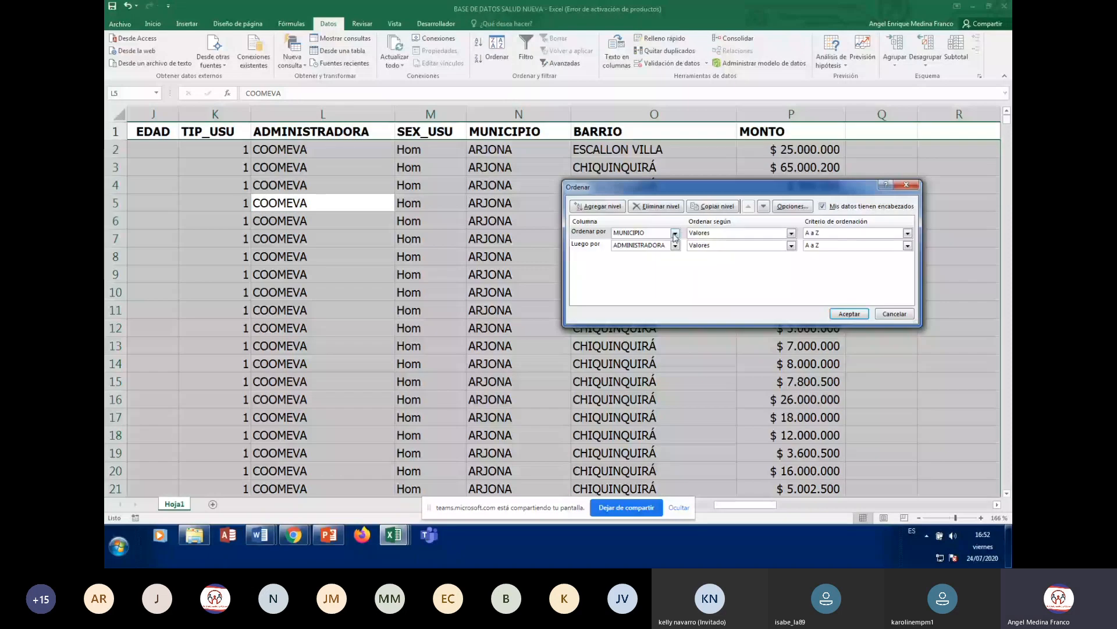
pyautogui.click(676, 233)
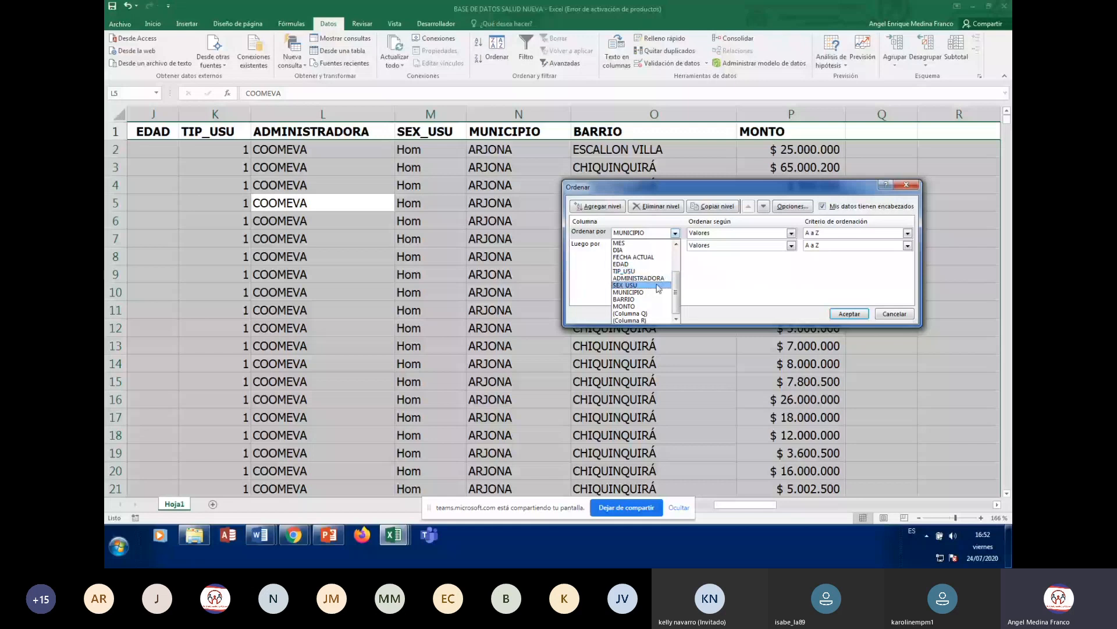
pyautogui.click(640, 299)
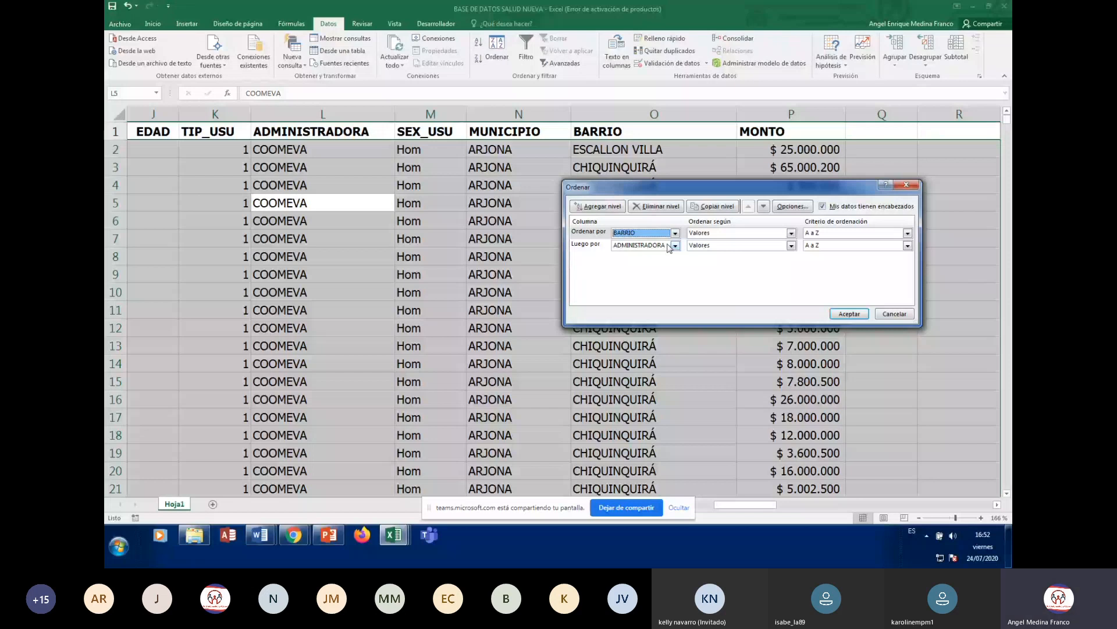
pyautogui.press('Return')
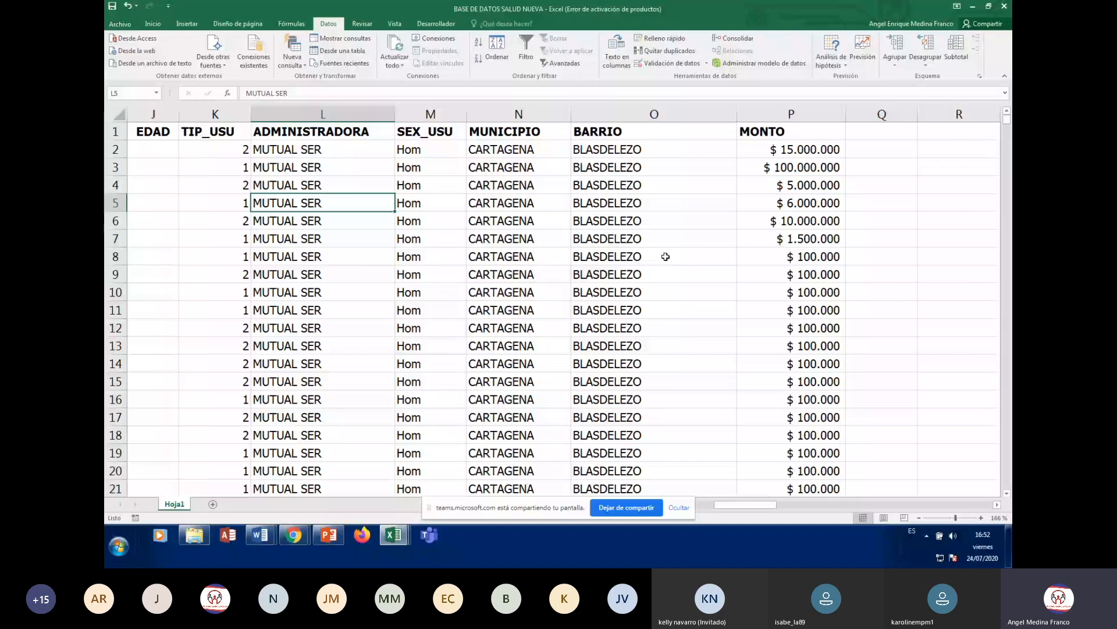
pyautogui.click(605, 143)
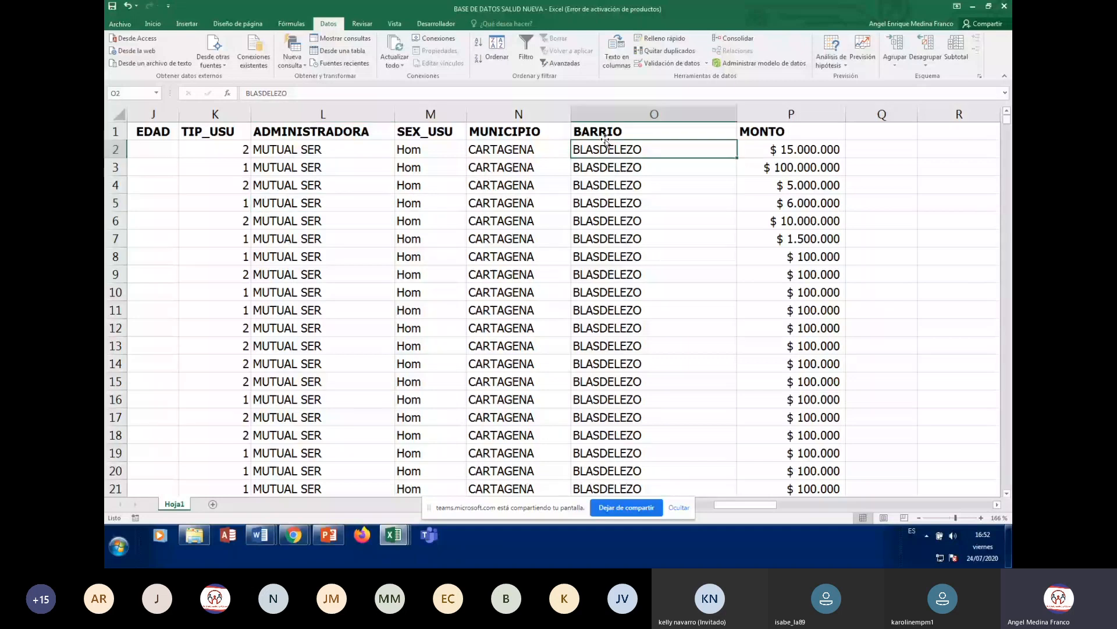
pyautogui.press('Down')
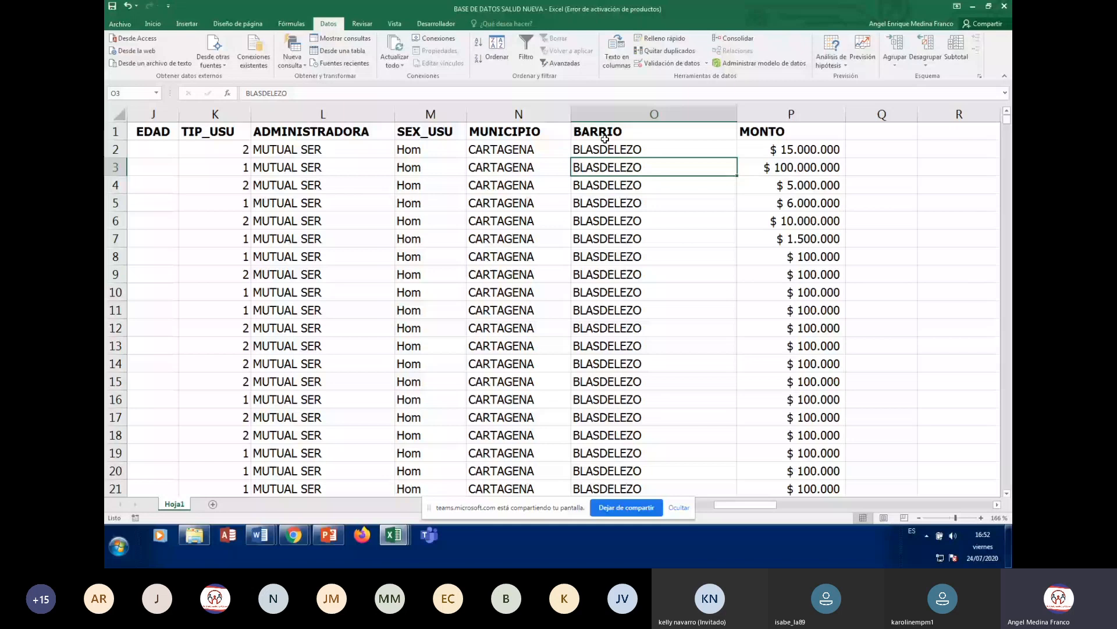
pyautogui.hotkey('ctrl', 'Down')
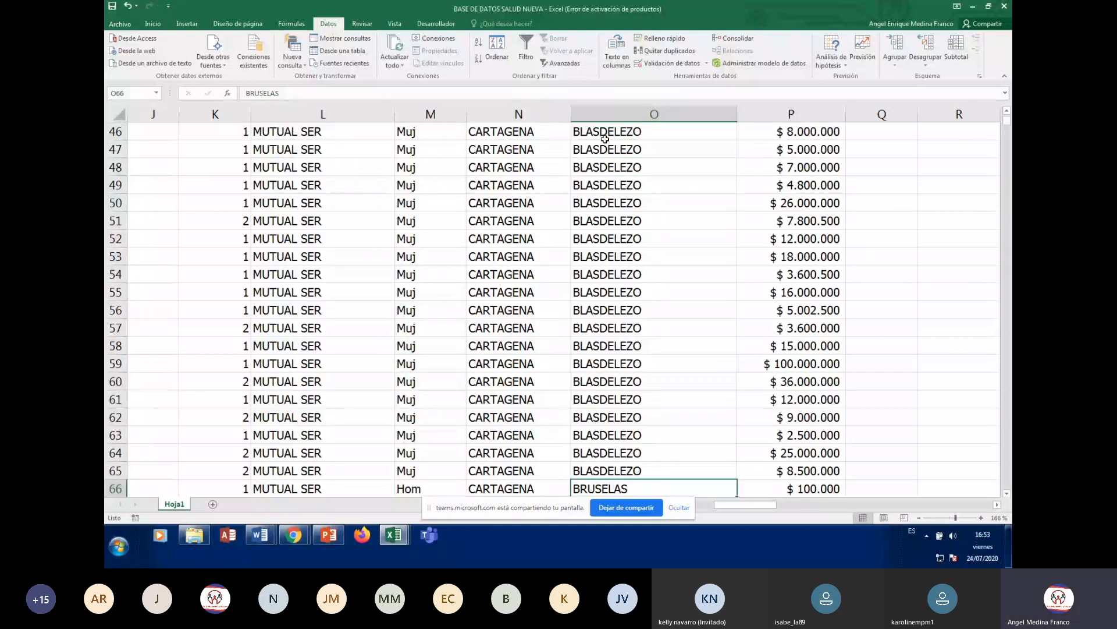
pyautogui.hotkey('ctrl', 'Down')
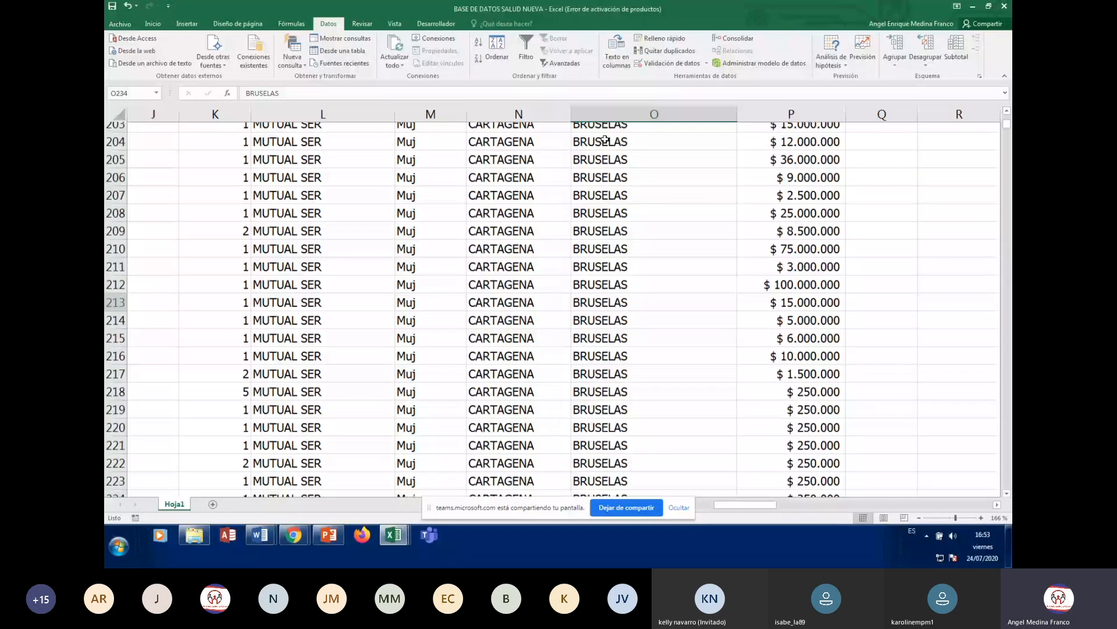
pyautogui.hotkey('ctrl', 'Down')
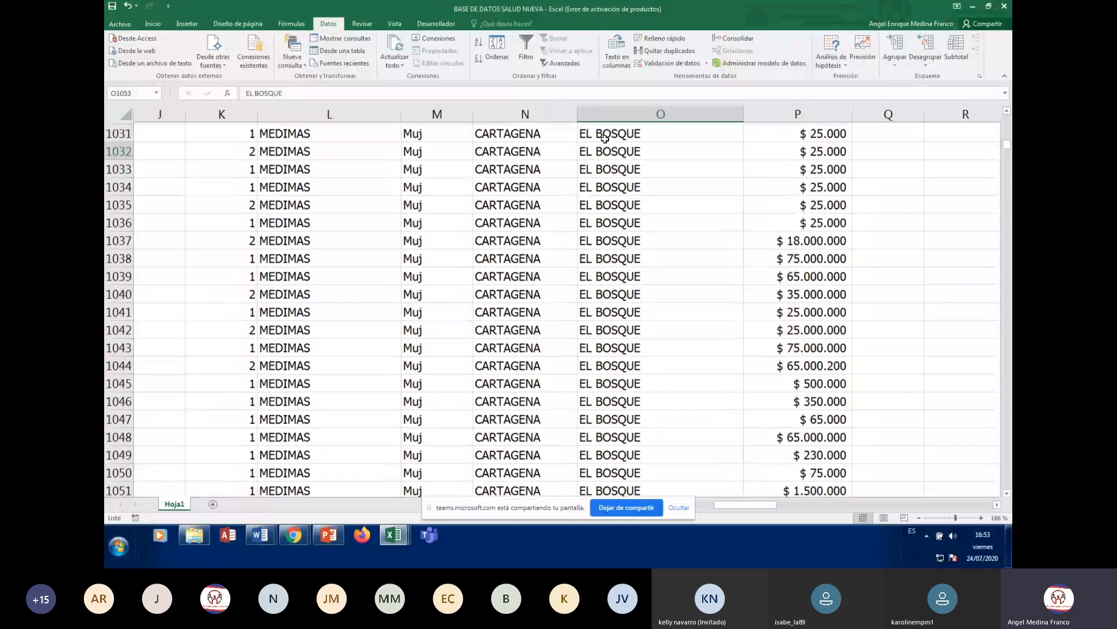
pyautogui.press('pagedown')
pyautogui.press('pagedown')
pyautogui.press('pagedown')
pyautogui.press('pagedown')
pyautogui.press('pagedown')
pyautogui.press('pagedown')
pyautogui.press('pagedown')
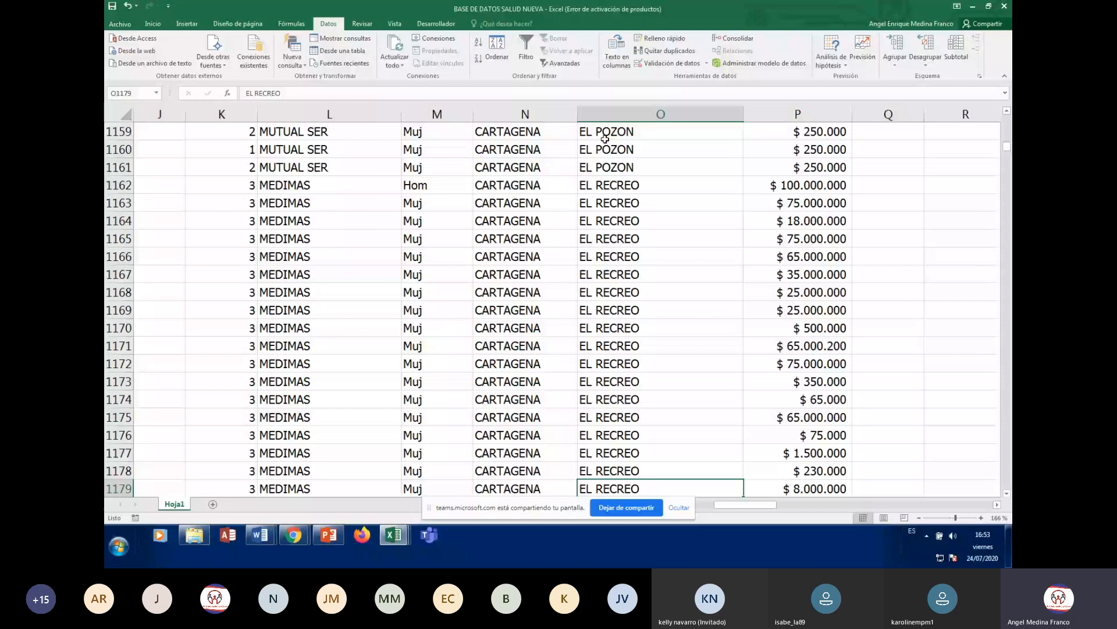
pyautogui.press('pagedown')
pyautogui.press('pagedown')
pyautogui.press('pagedown')
pyautogui.press('pagedown')
pyautogui.press('pagedown')
pyautogui.press('pagedown')
pyautogui.press('pagedown')
pyautogui.press('pagedown')
pyautogui.press('pagedown')
pyautogui.press('pagedown')
pyautogui.press('pagedown')
pyautogui.press('pagedown')
pyautogui.press('pagedown')
pyautogui.press('pagedown')
pyautogui.press('pagedown')
pyautogui.press('pagedown')
pyautogui.press('pagedown')
pyautogui.press('pagedown')
pyautogui.press('pagedown')
pyautogui.press('pagedown')
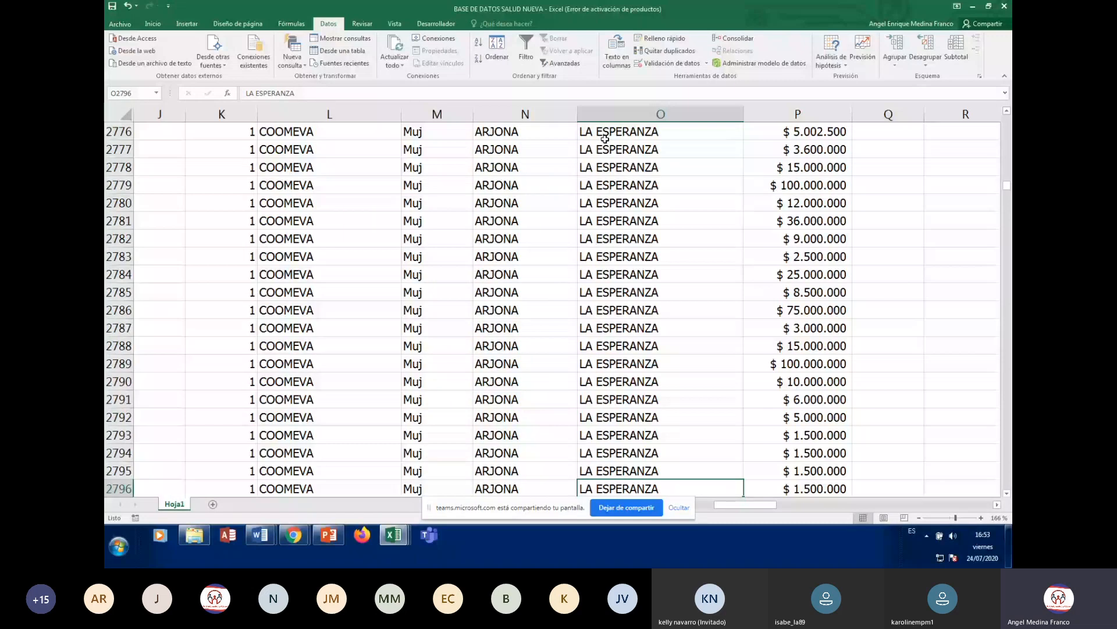
pyautogui.press('pagedown')
pyautogui.press('pagedown')
pyautogui.press('pagedown')
pyautogui.press('pagedown')
pyautogui.press('pagedown')
pyautogui.press('pagedown')
pyautogui.press('pagedown')
pyautogui.press('pagedown')
pyautogui.press('pagedown')
pyautogui.press('pagedown')
pyautogui.press('pagedown')
pyautogui.press('pagedown')
pyautogui.press('pagedown')
pyautogui.press('pagedown')
pyautogui.press('pagedown')
pyautogui.press('pagedown')
pyautogui.press('pagedown')
pyautogui.press('pagedown')
pyautogui.press('pagedown')
pyautogui.press('pagedown')
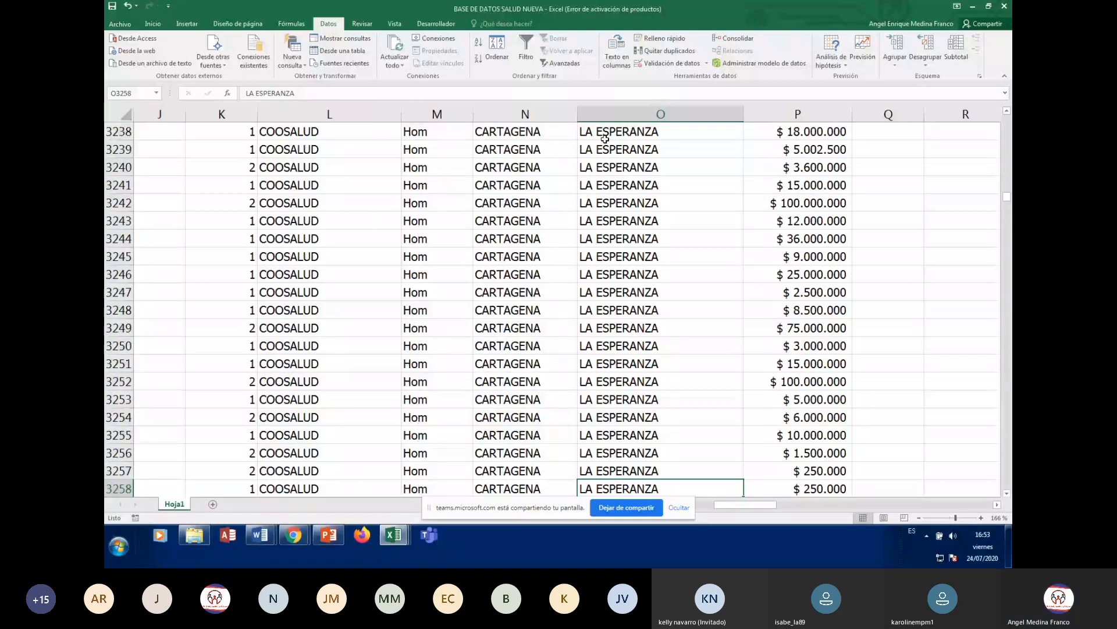